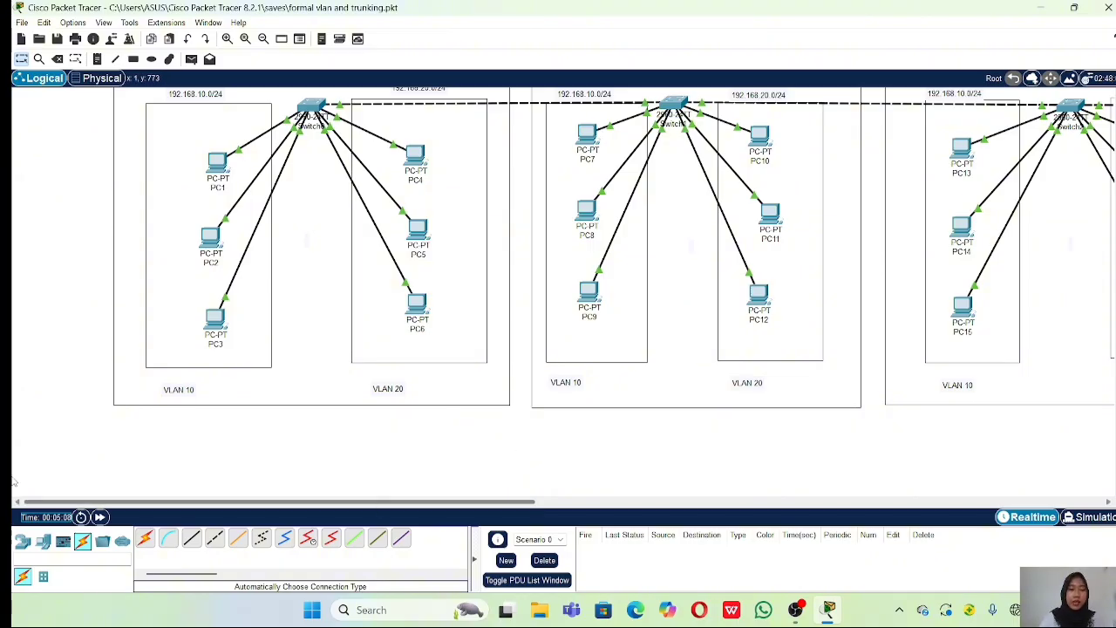
Add a 2811 router below the first VLAN area and link it to that area's switch with an automatically chosen connection.
click(23, 542)
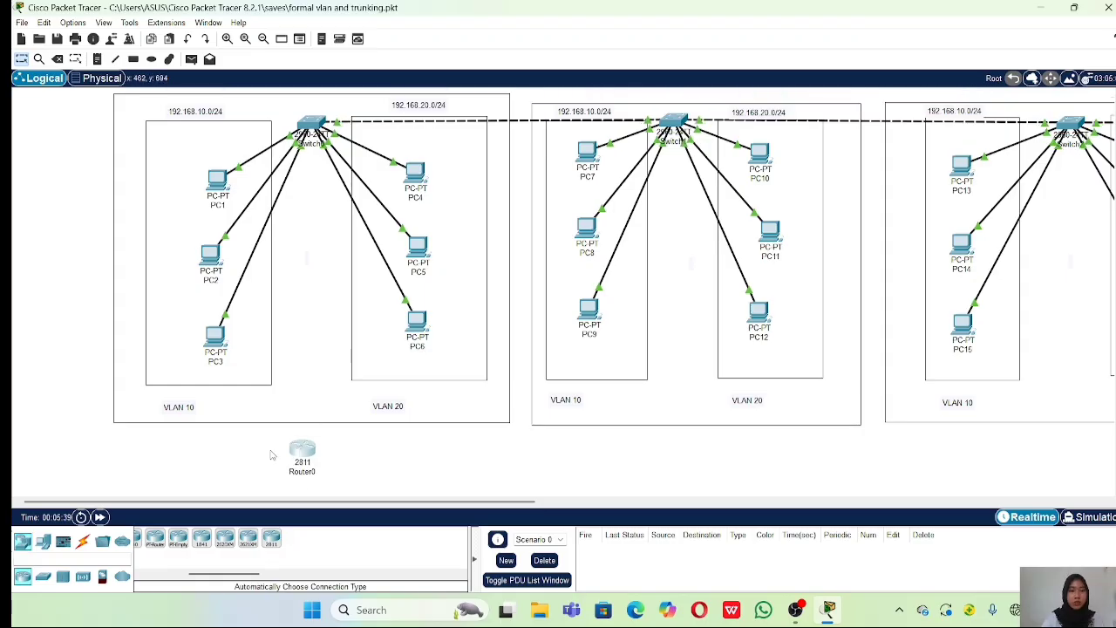
click(84, 541)
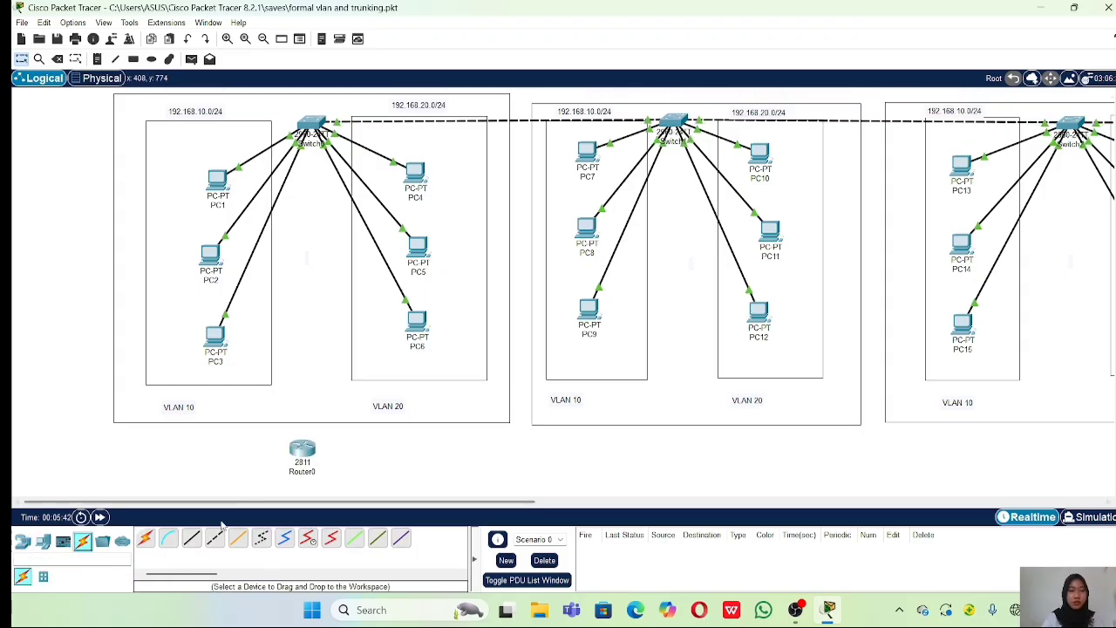
click(145, 538)
click(301, 458)
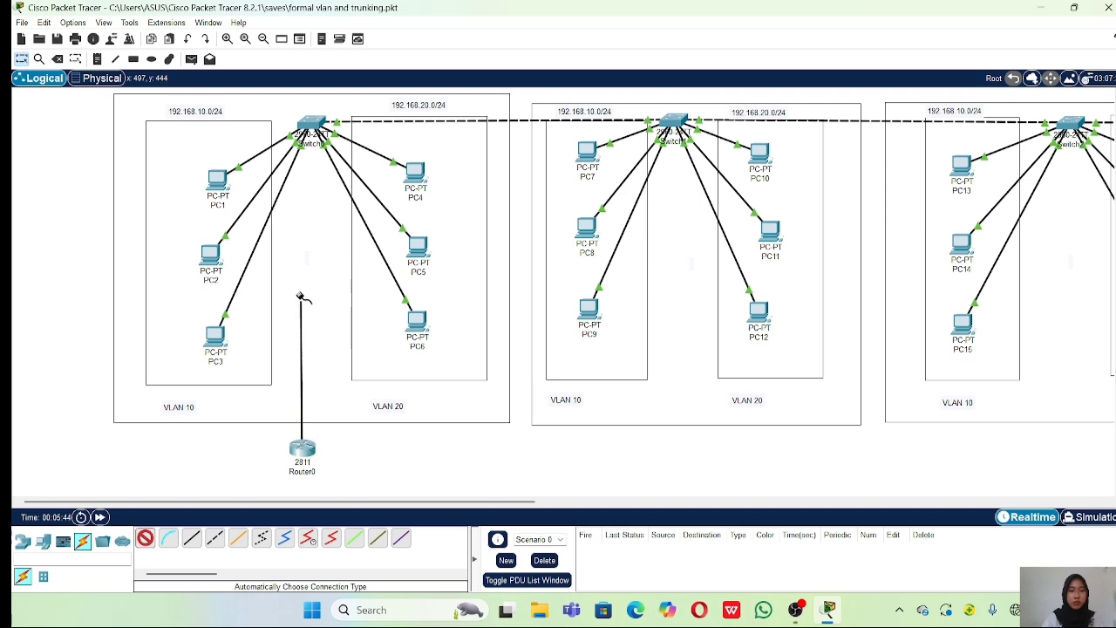
click(311, 122)
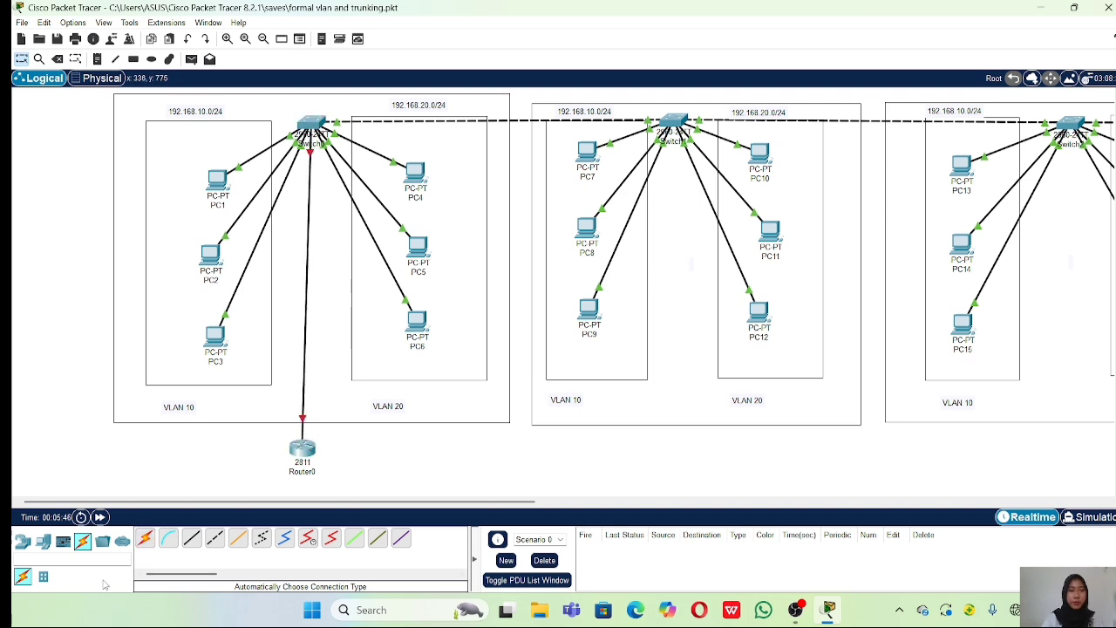
Add a note beside the router reading "VLAN 1" with "192.168.1.0/24" on the line below.
scroll(475, 442, down, 2)
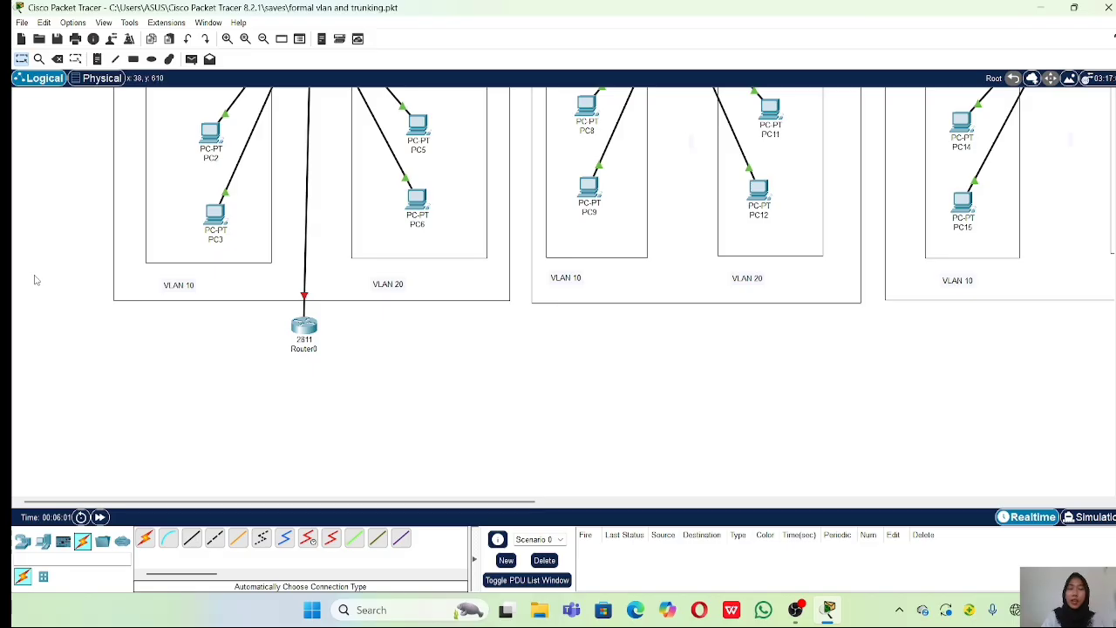
click(97, 58)
click(423, 334)
text(VLAN)
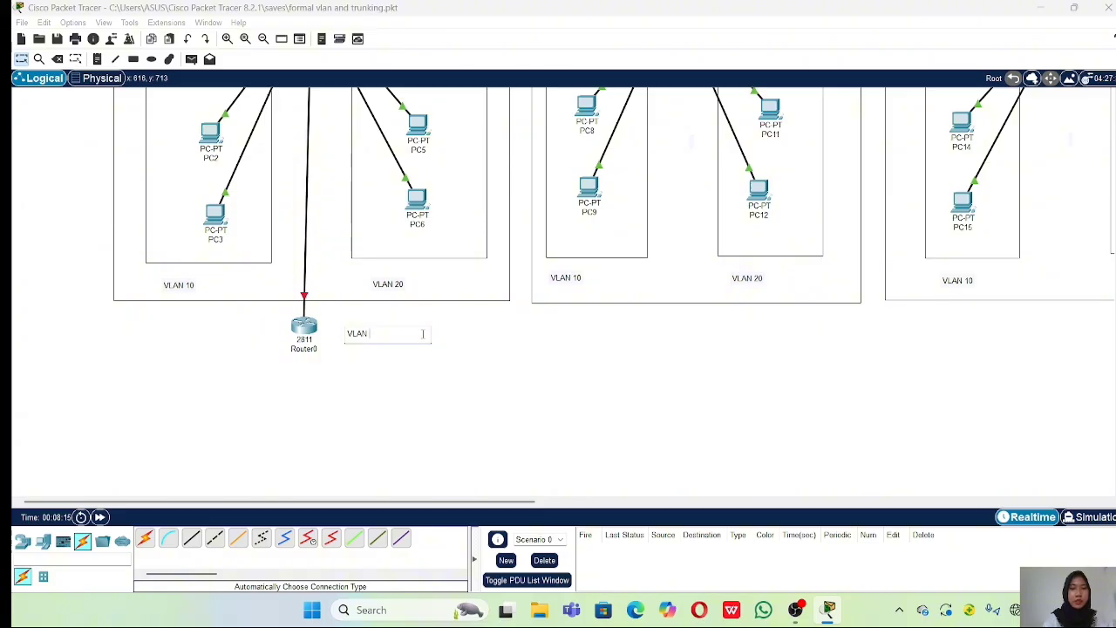
text( 1)
key(Return)
text(192.1)
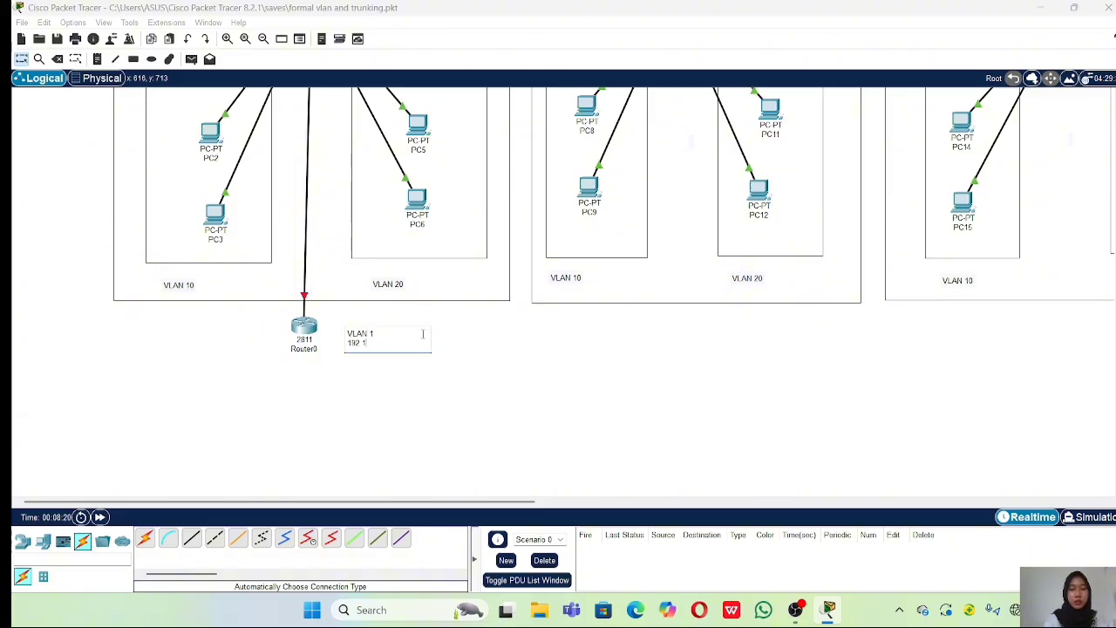
text(68.1)
text(.0/24)
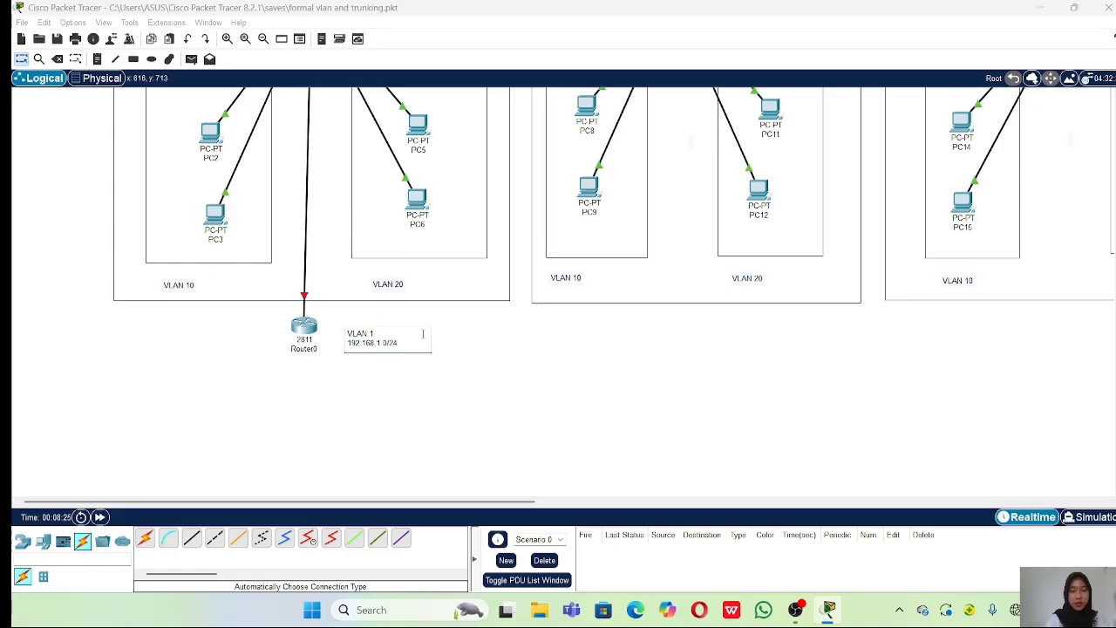
Extend the note with lines for VLAN 10 with 192.168.10.0/24 and VLAN 20 with 192.168.20.0/24.
key(Return)
text(VLAN 10)
key(Return)
text(192)
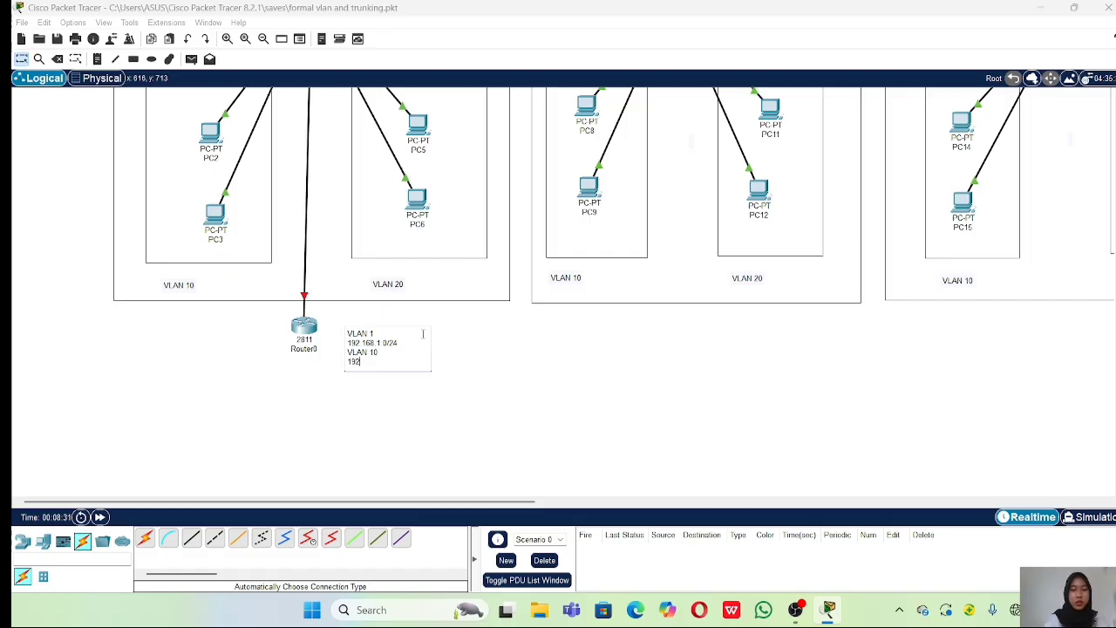
text(.168.10.0/24)
key(Return)
text(VLAN 20)
key(Return)
text(192)
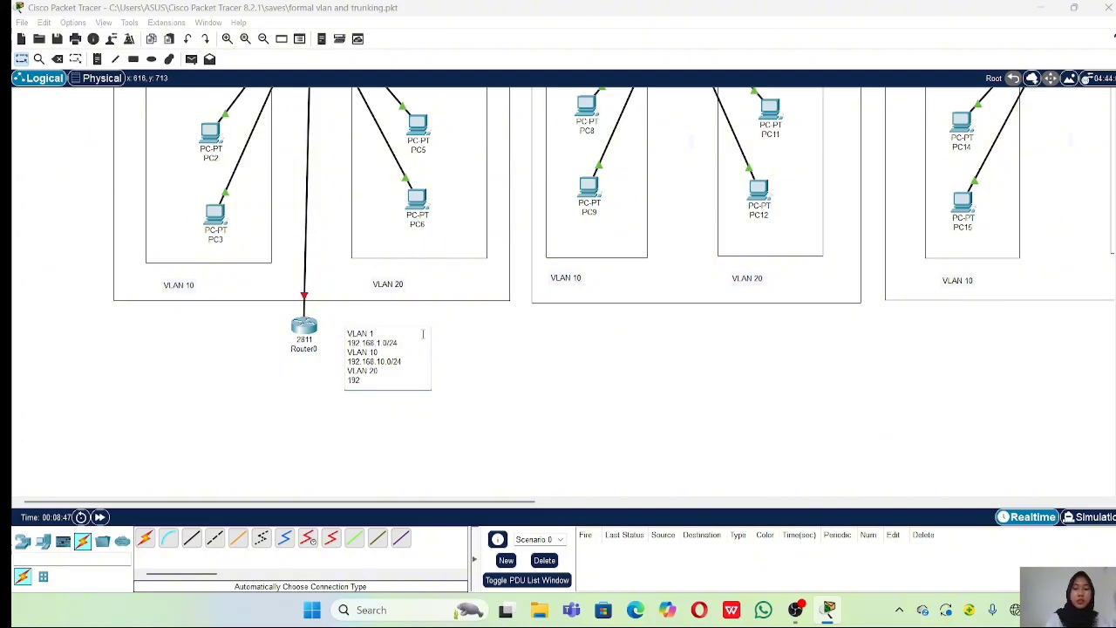
text(.168.20.0/24)
click(286, 388)
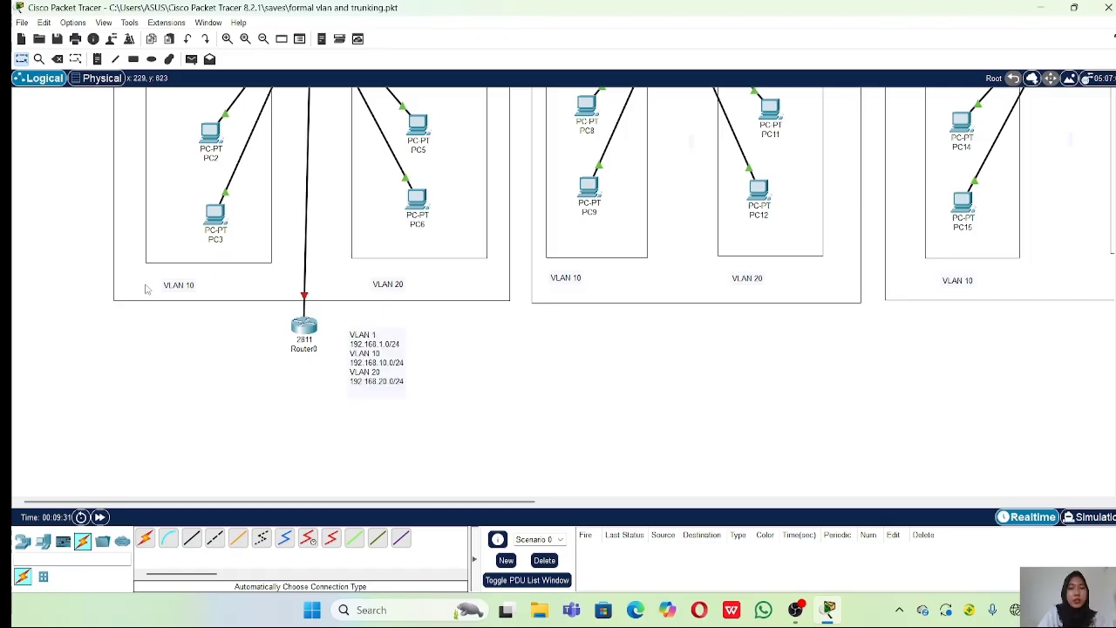
Open the router's command line, decline the initial configuration dialog, and enter global configuration mode with en and conf t.
click(303, 326)
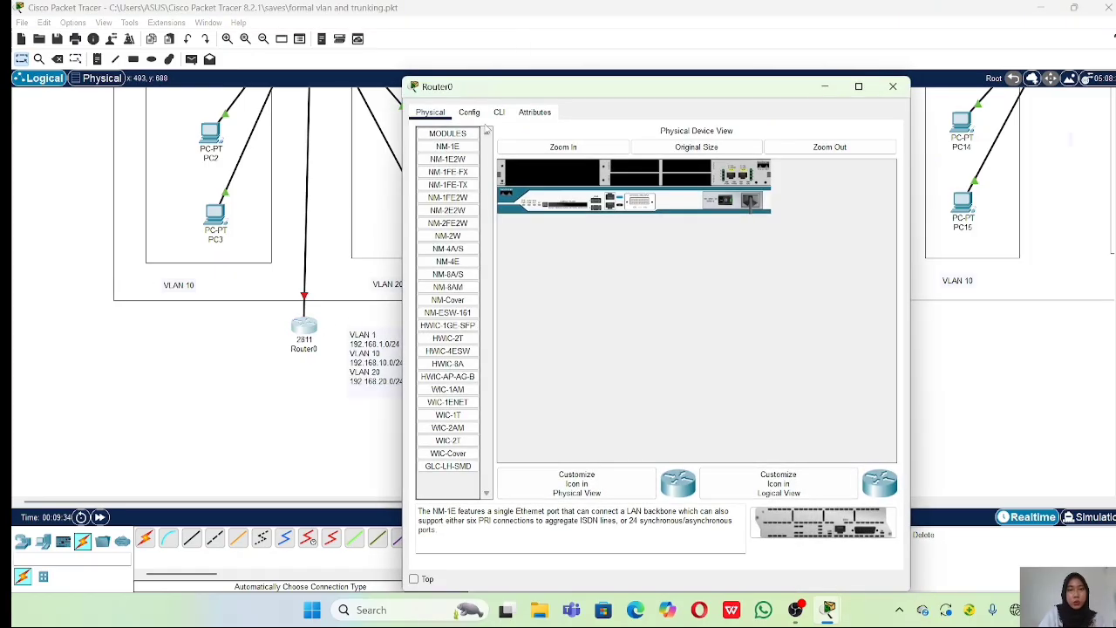
click(499, 112)
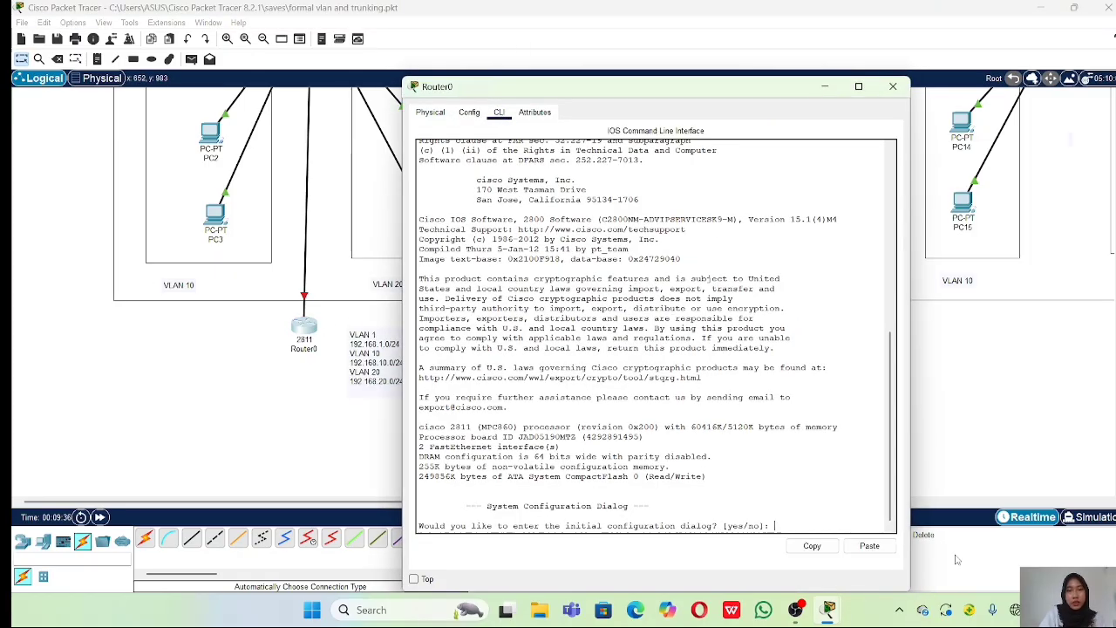
text(N)
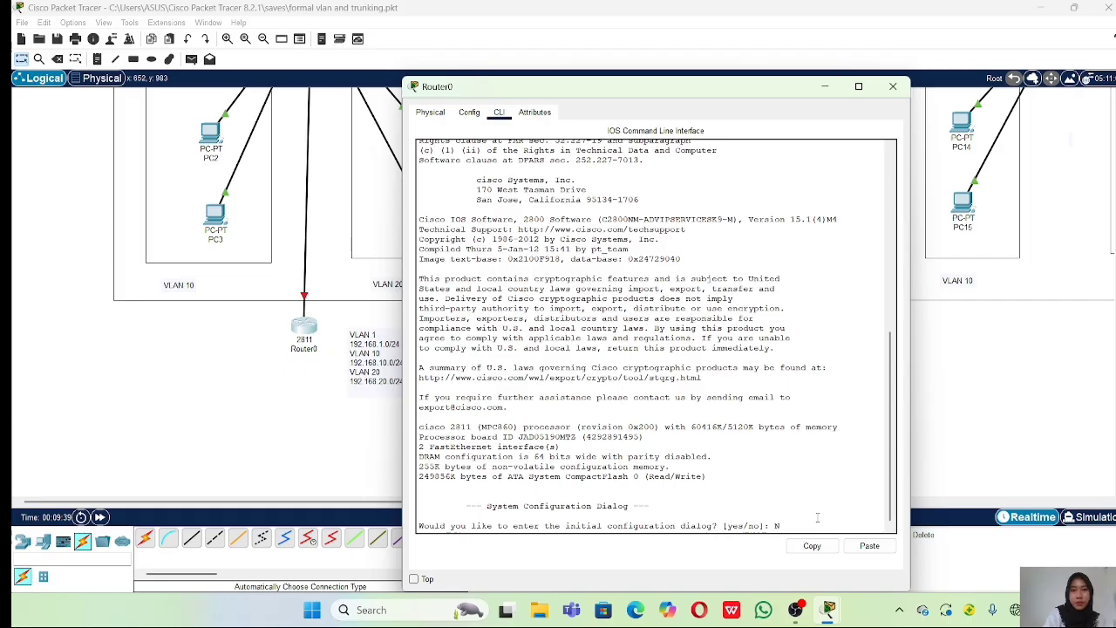
key(Return)
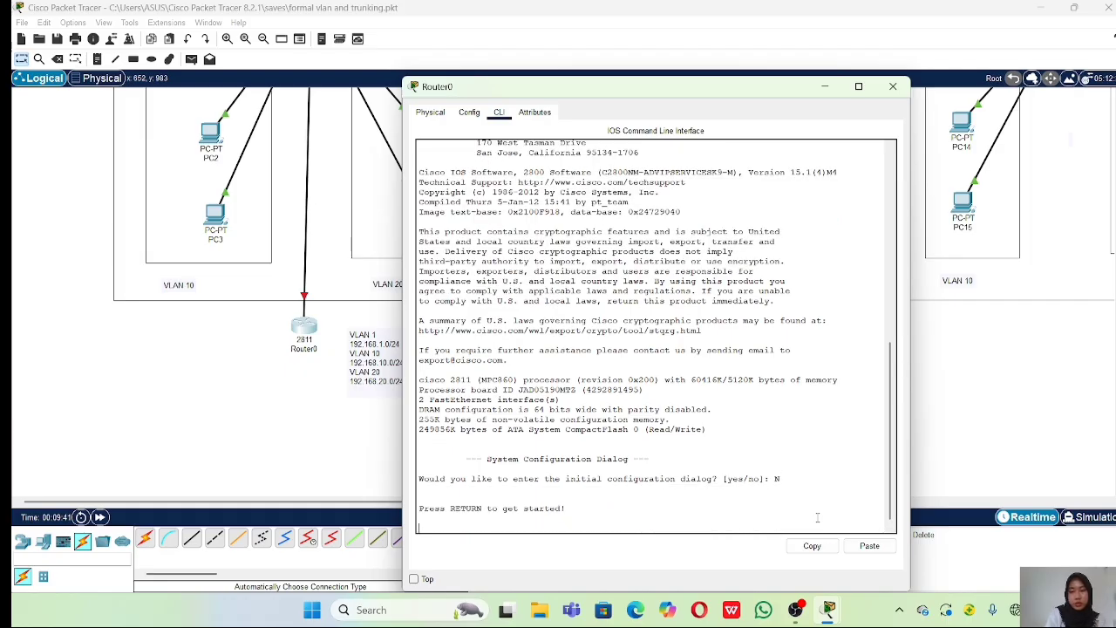
key(Return)
text(en)
key(Return)
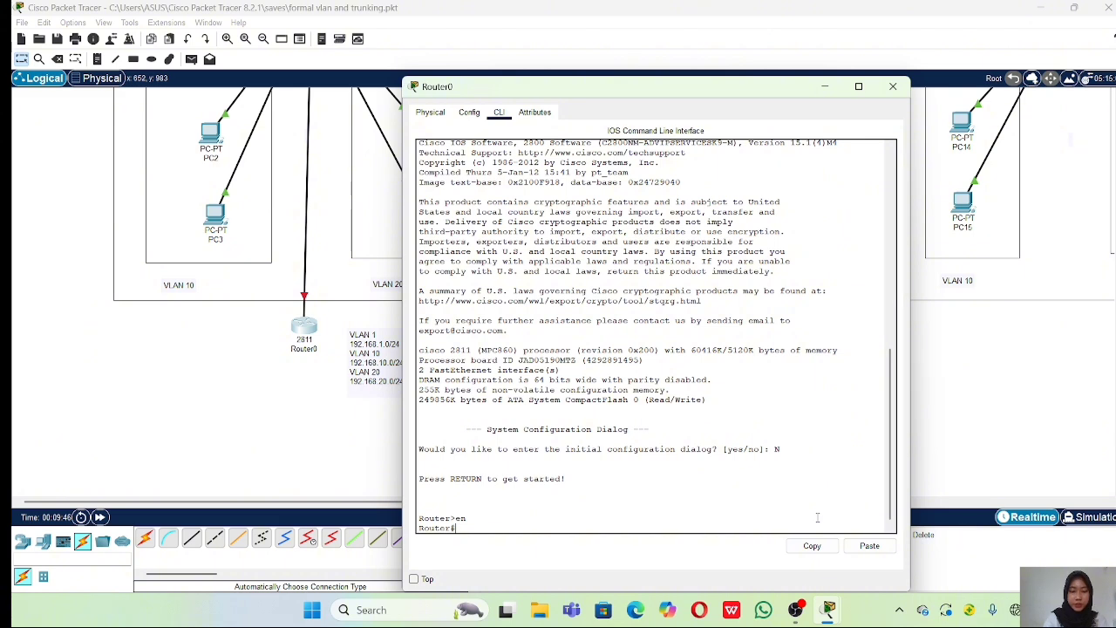
text(conf t)
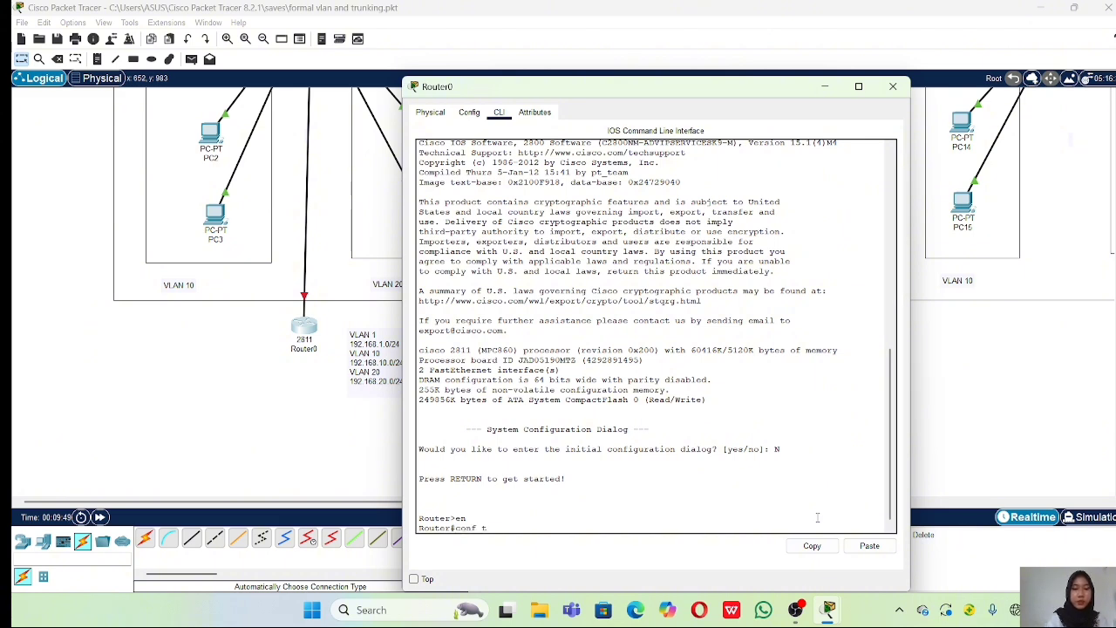
key(Return)
Enter interface fa0/0 configuration, checking the port label on the router's link, and exit back to global configuration.
text(int fa)
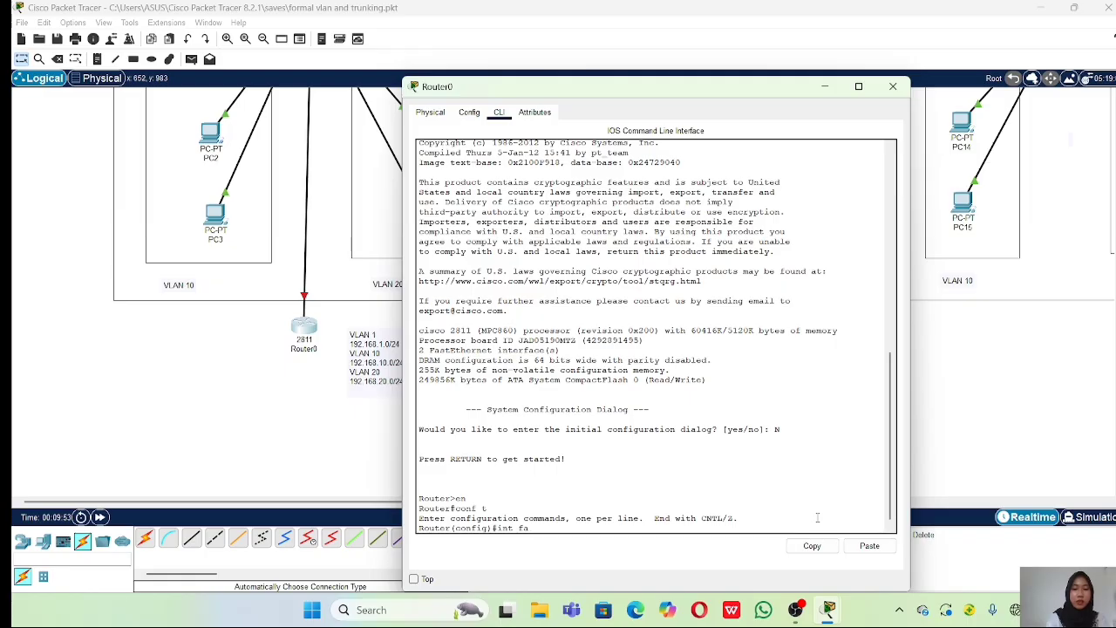
text(0/0)
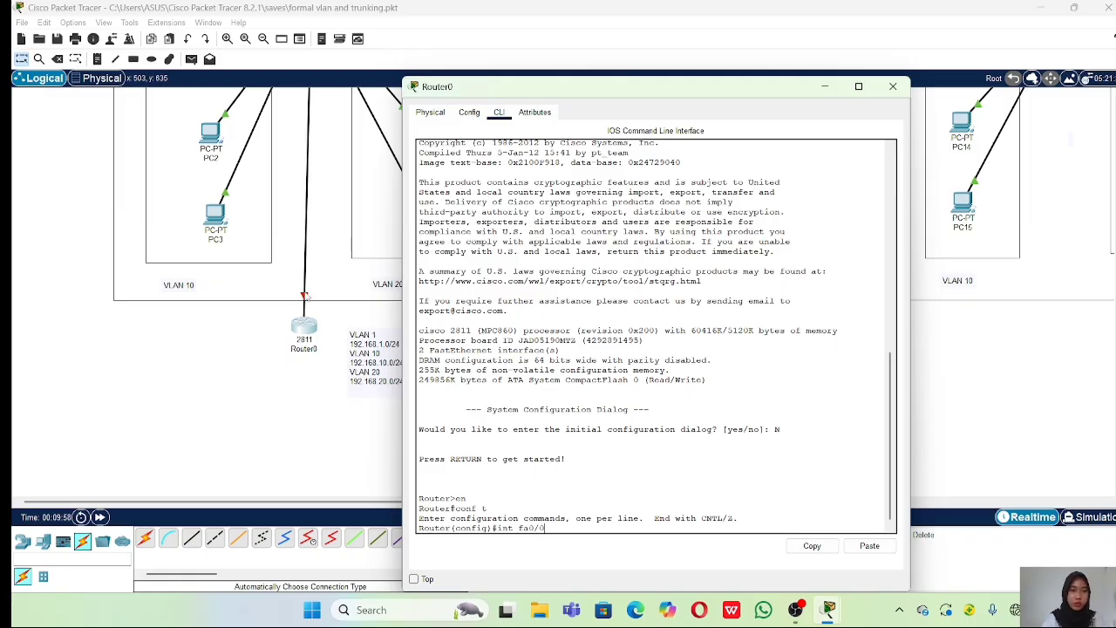
click(302, 298)
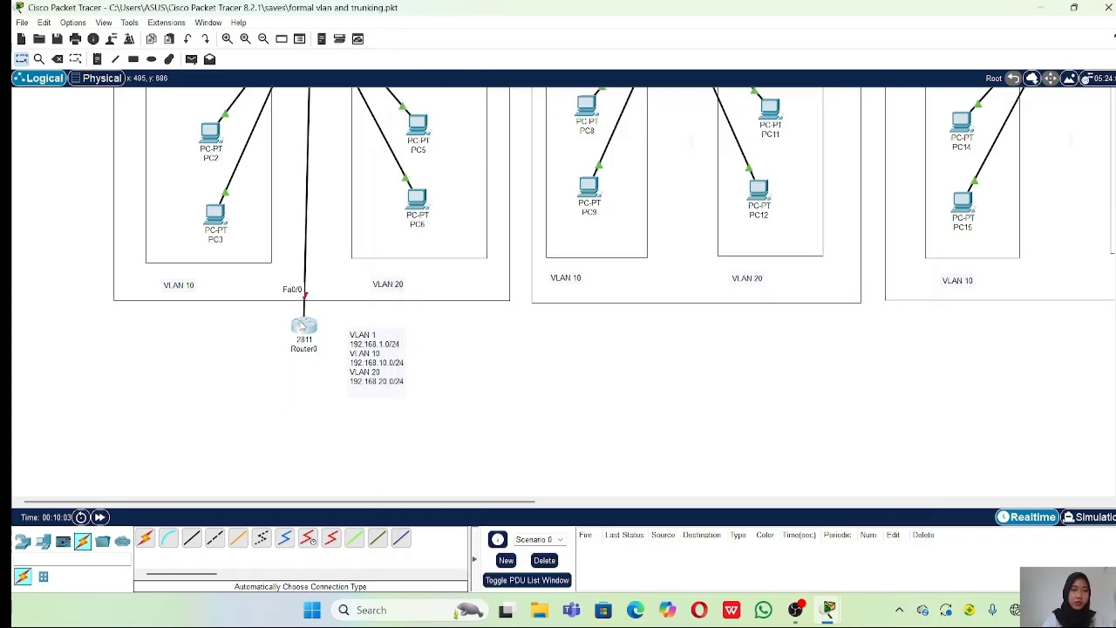
click(303, 326)
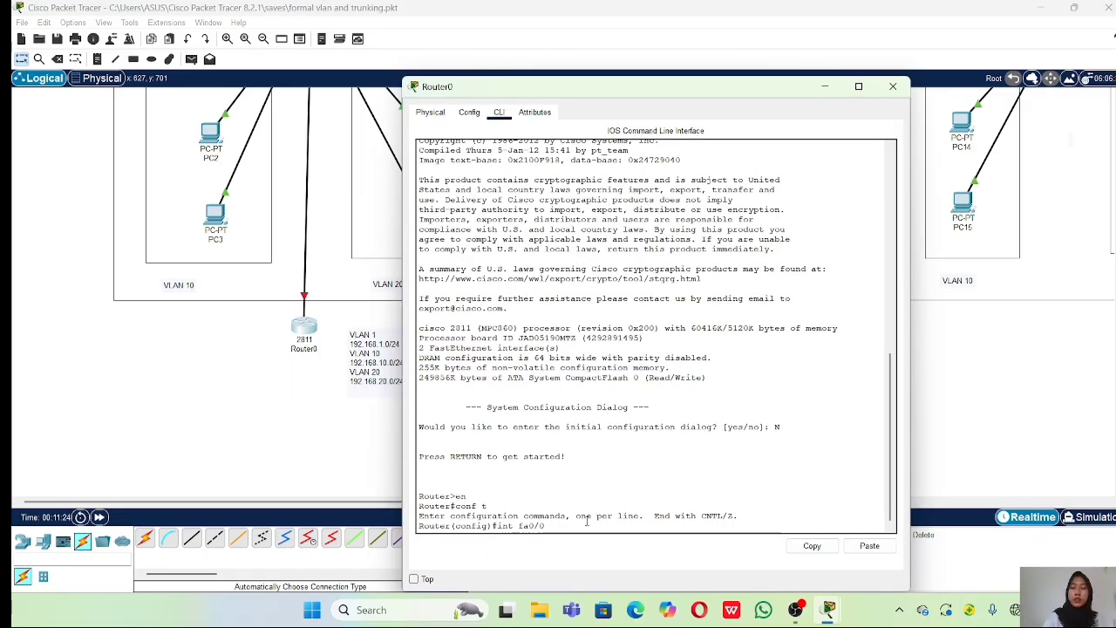
key(Return)
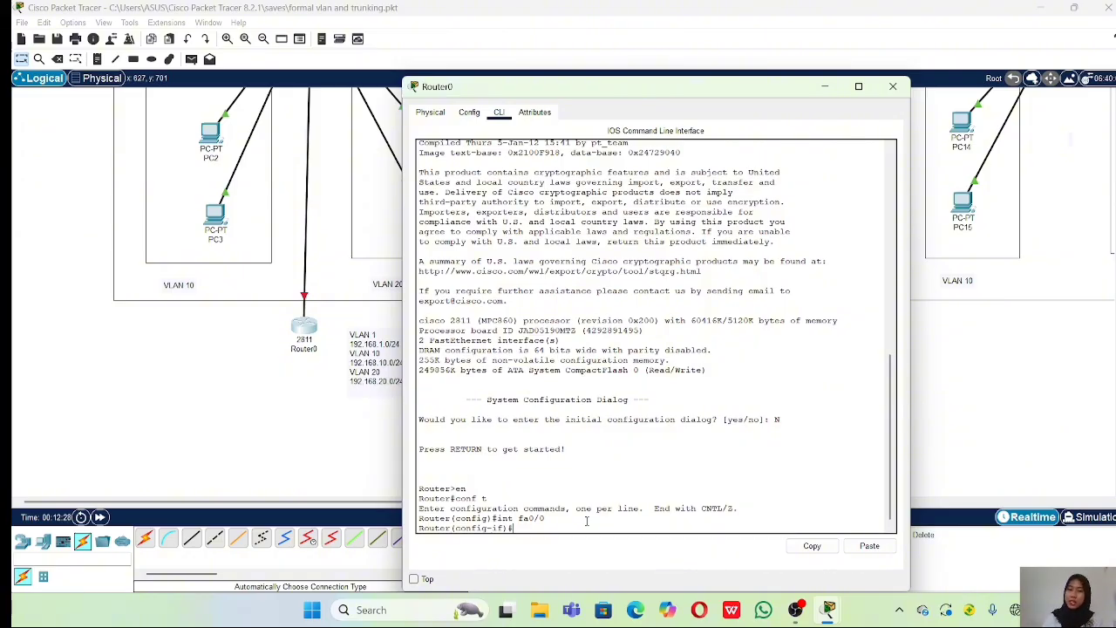
text(x)
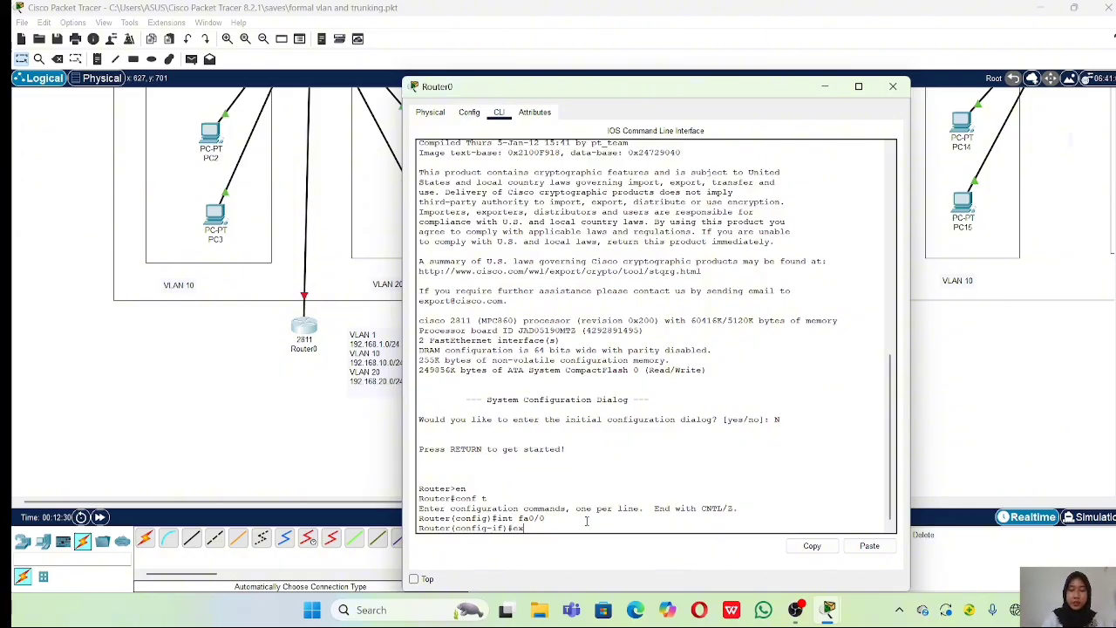
key(Return)
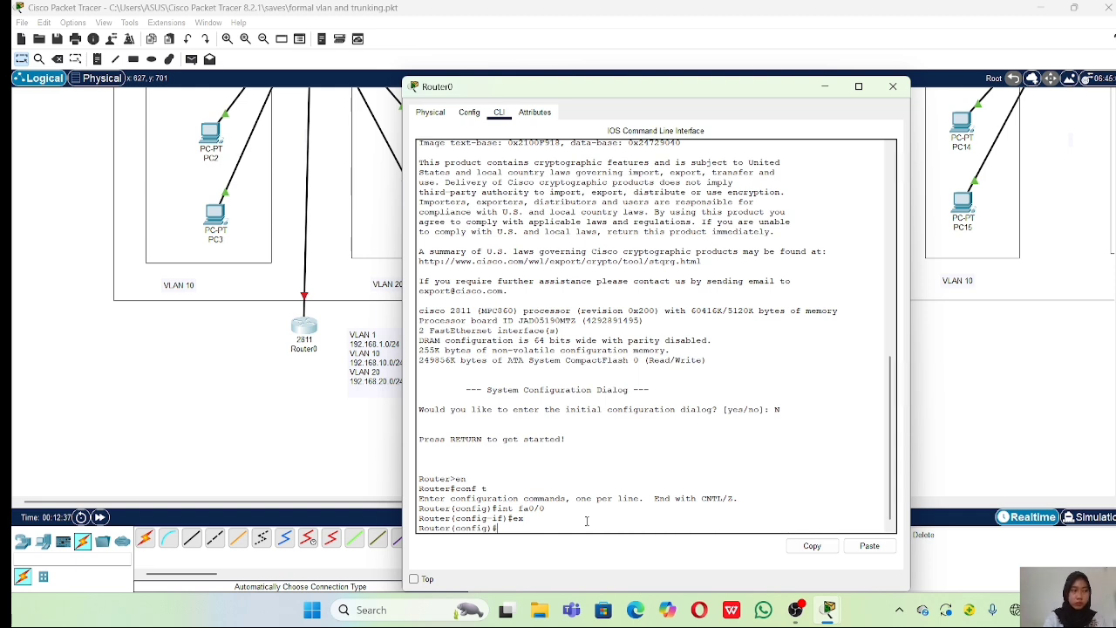
Create router subinterface fa0/0.10 and set its encapsulation to dot1Q 10.
text(int)
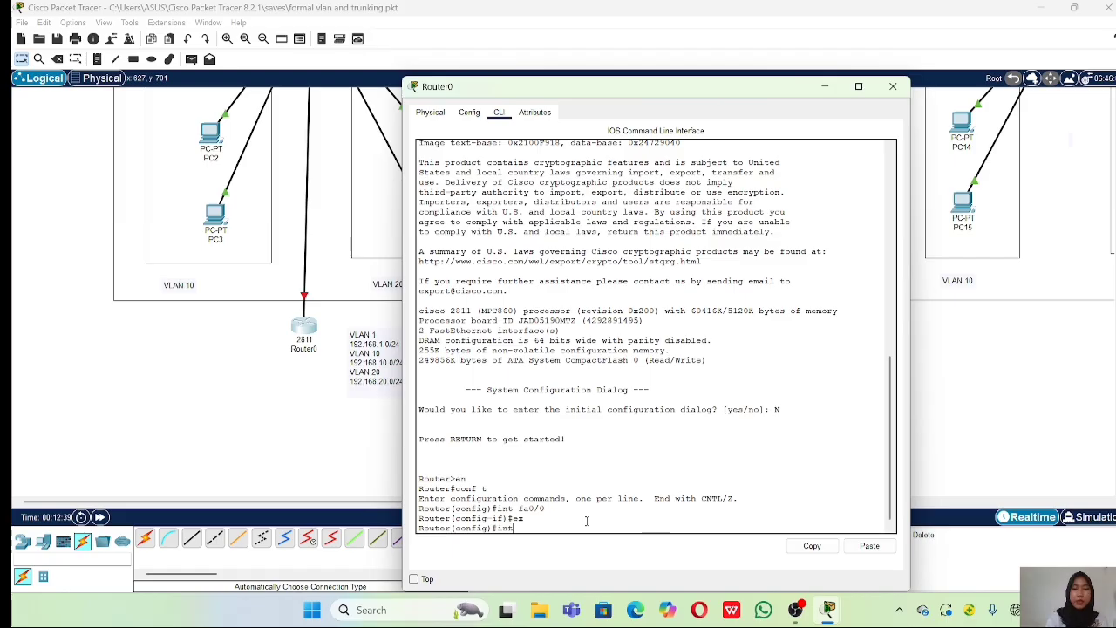
text( fa0/0.10)
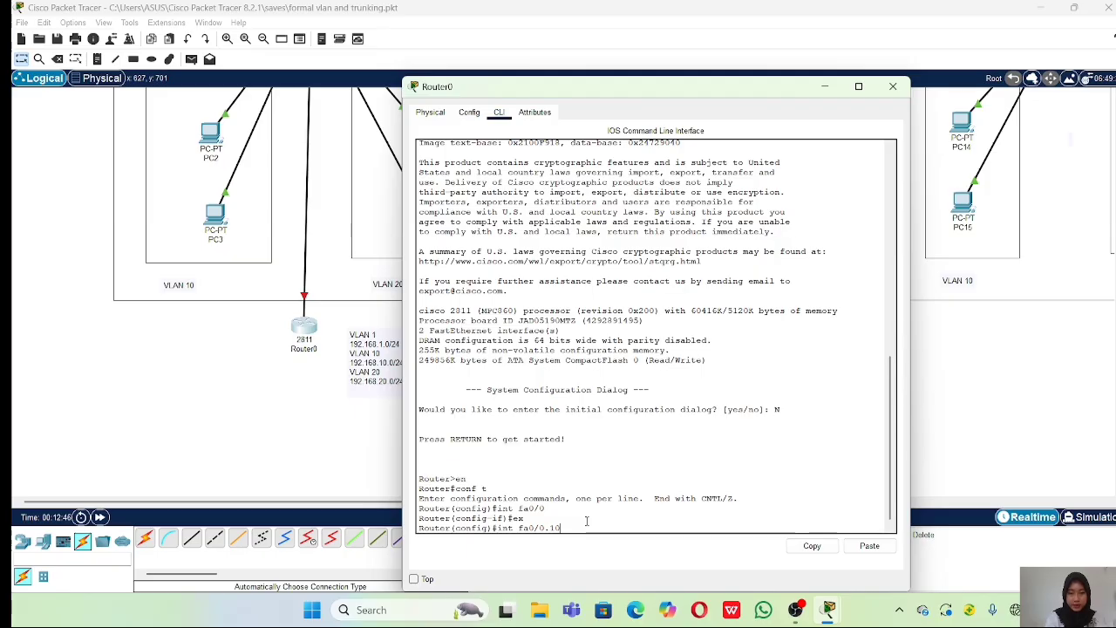
key(Return)
text(er(config-subif)#e)
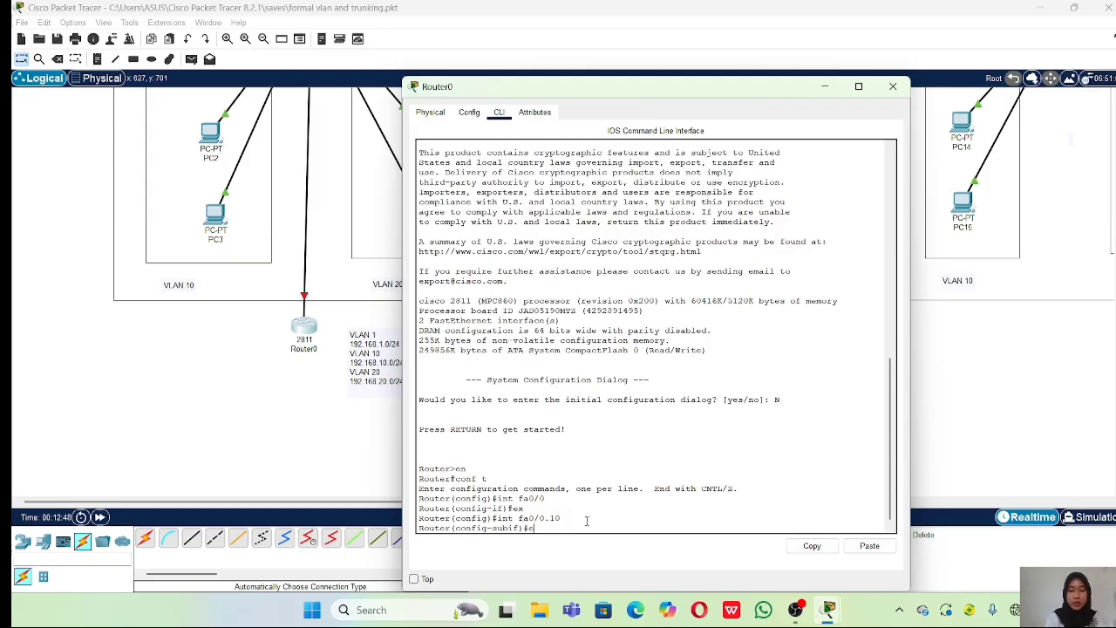
text(n)
key(Tab)
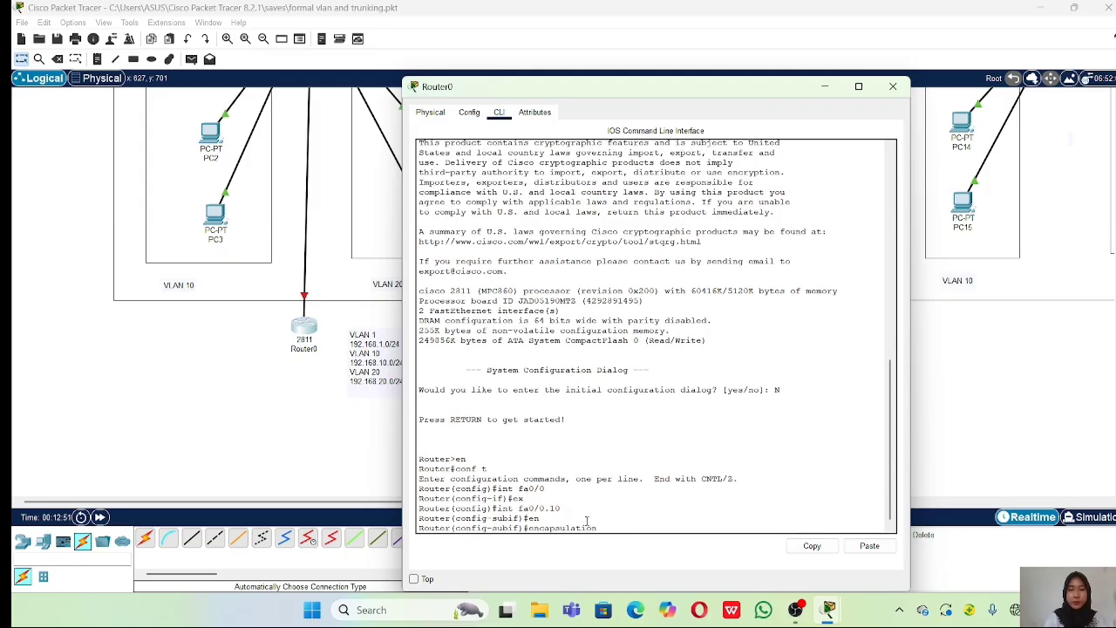
key(Tab)
text(10)
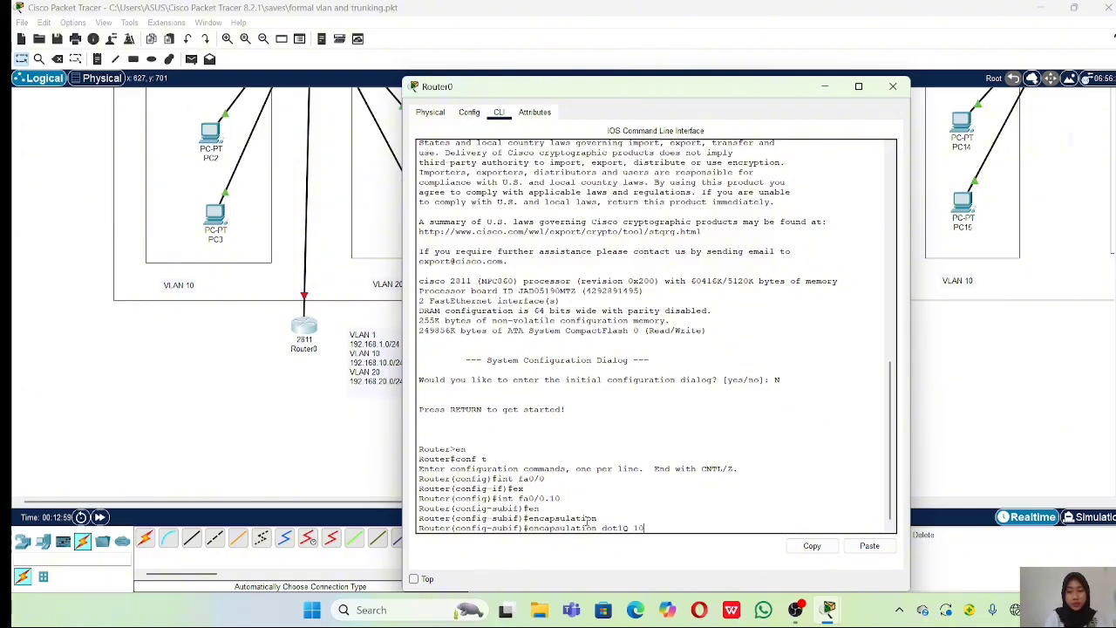
key(Return)
Assign IP address 192.168.10.1 with mask 255.255.255.0 to subinterface fa0/0.10 and exit to global configuration.
text(ip)
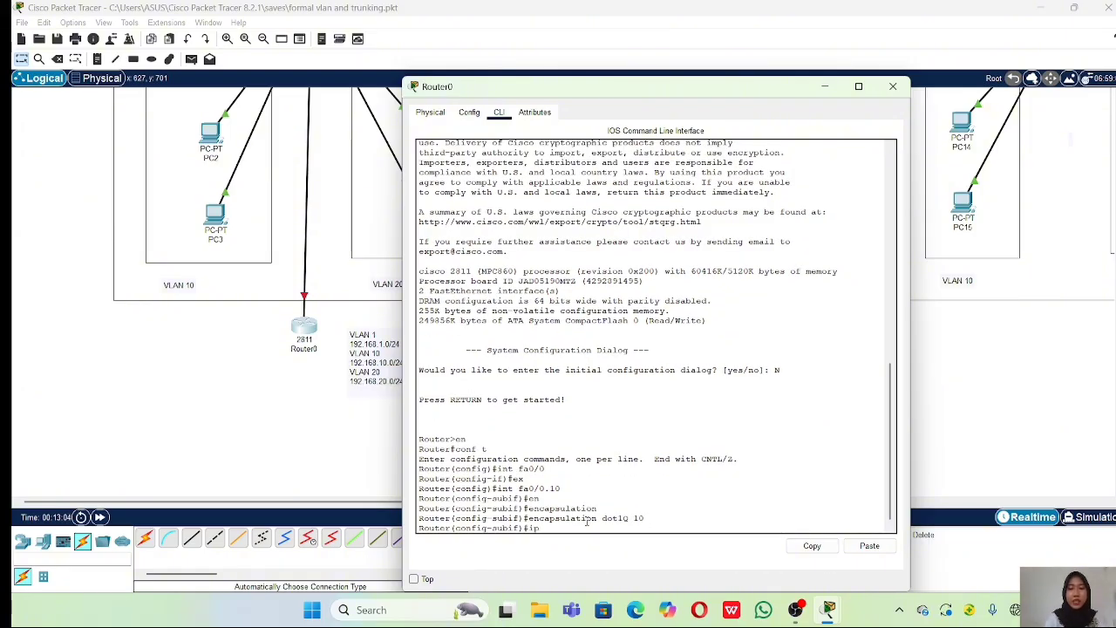
text( add 192.168.)
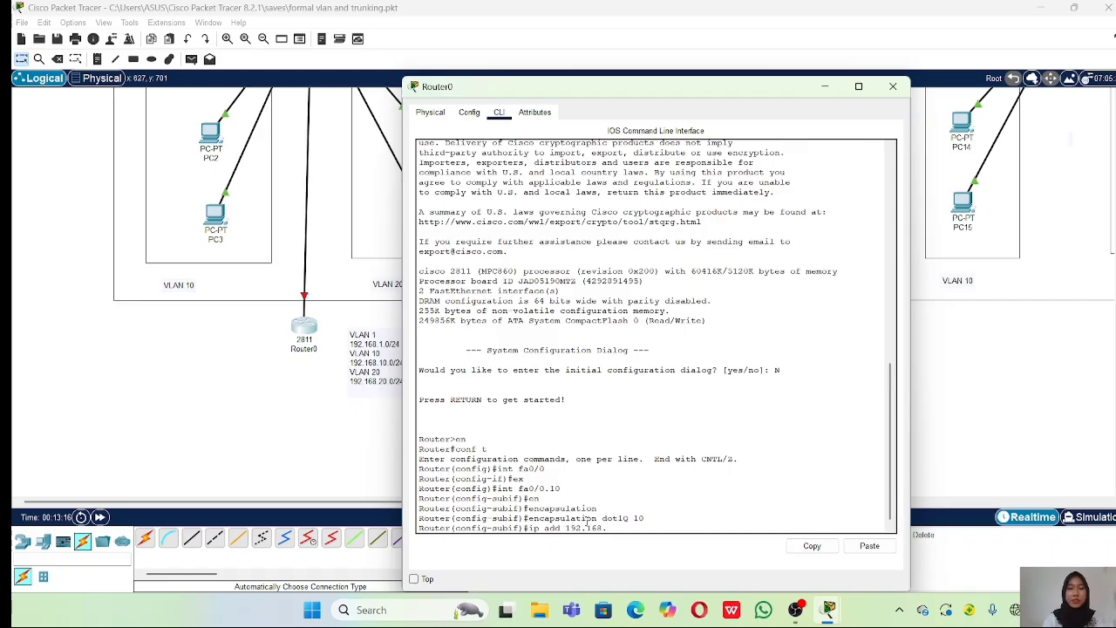
text(10.1)
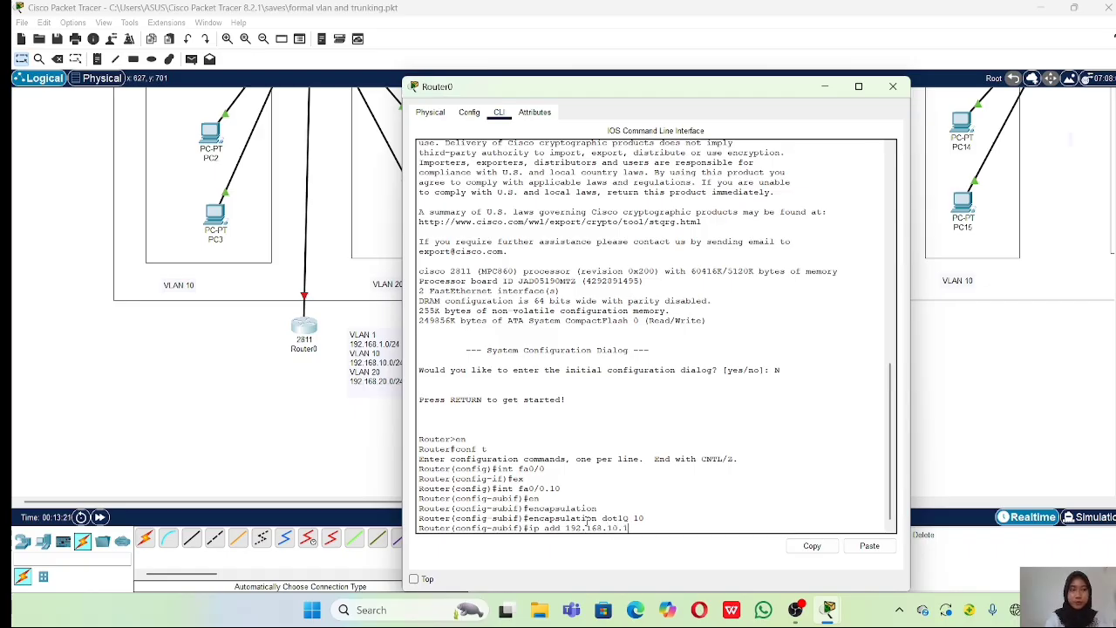
text( 255.)
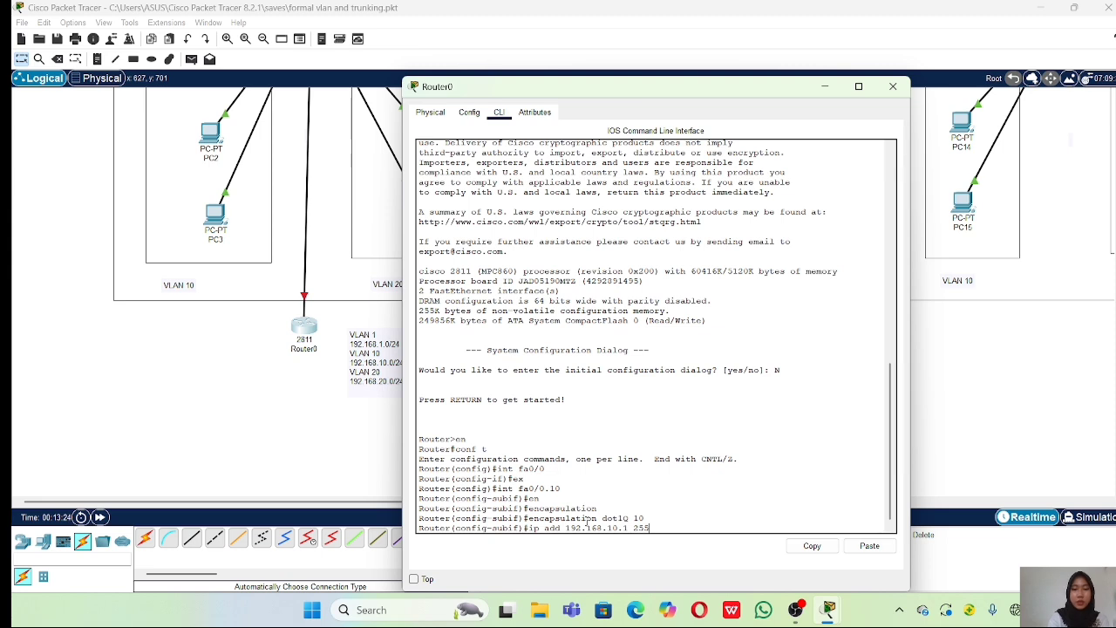
text(255.255)
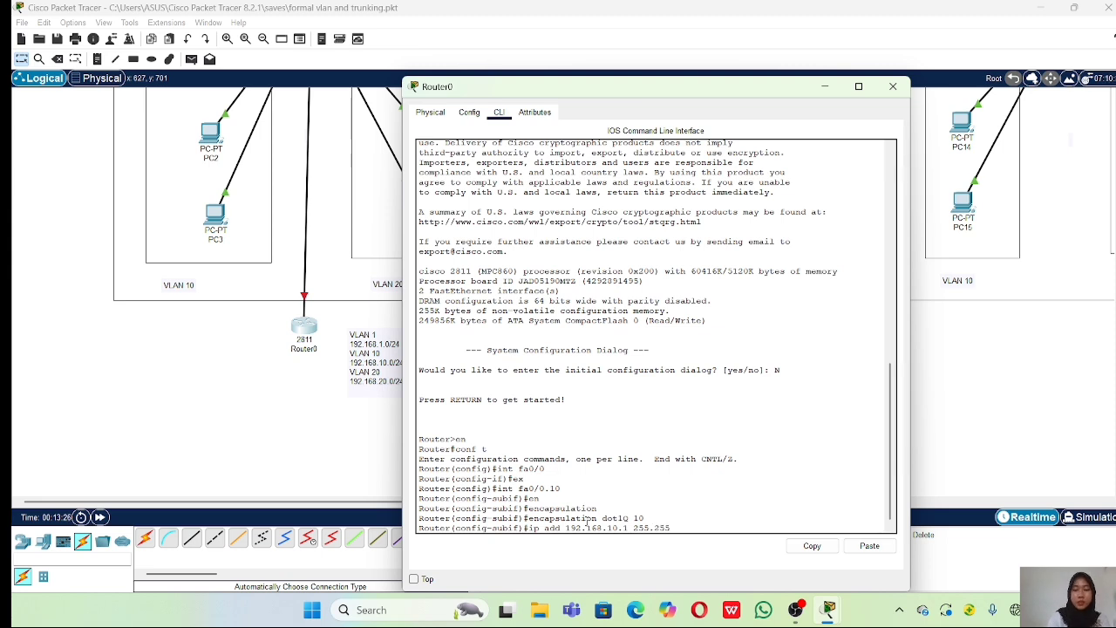
text(.0)
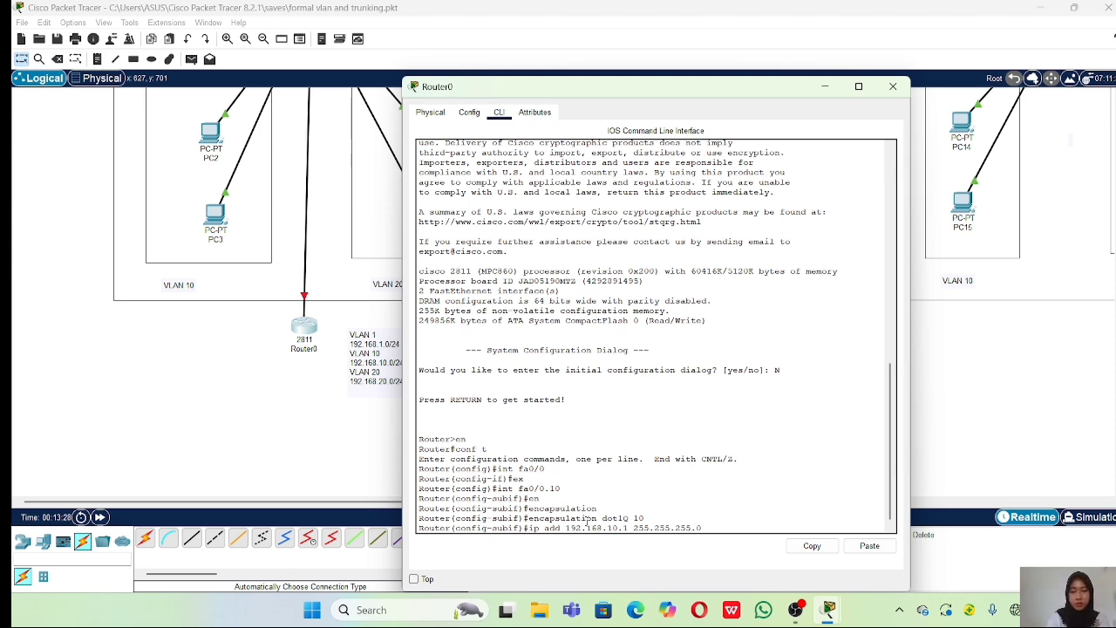
key(Return)
text(ex)
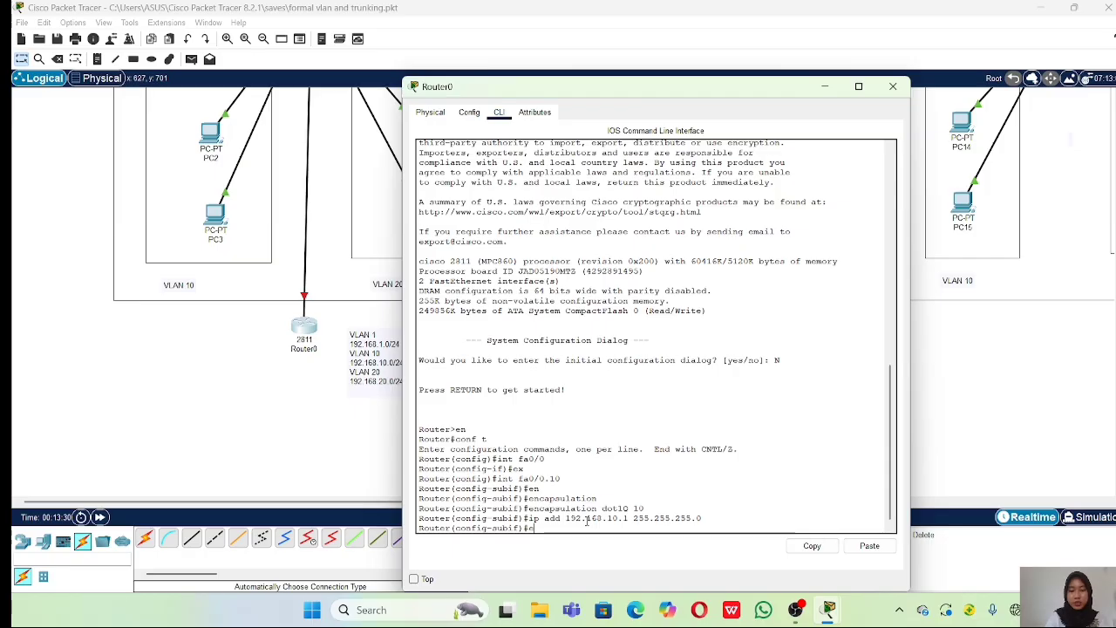
key(Return)
Create router subinterface fa0/0.20 and set its encapsulation to dot1Q 20.
text(int fa0)
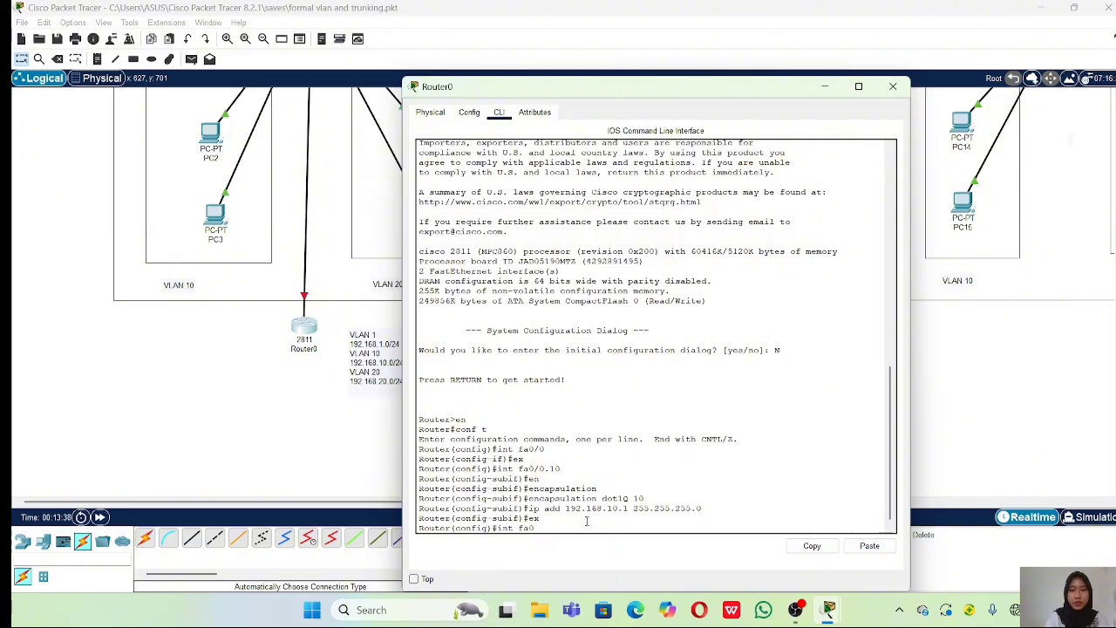
text(/0.2)
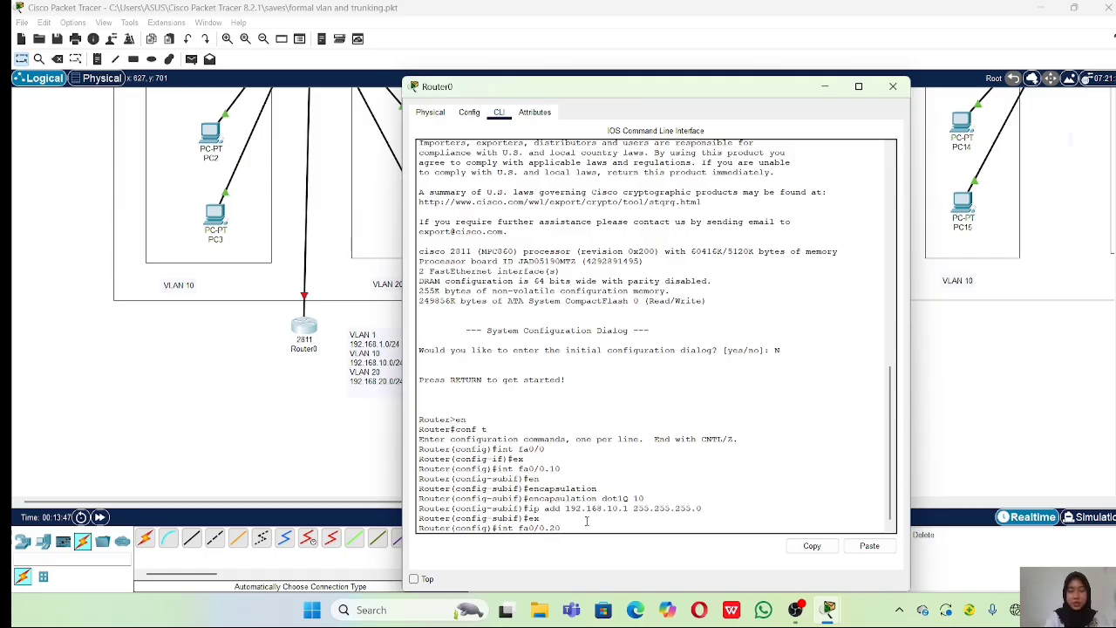
key(Return)
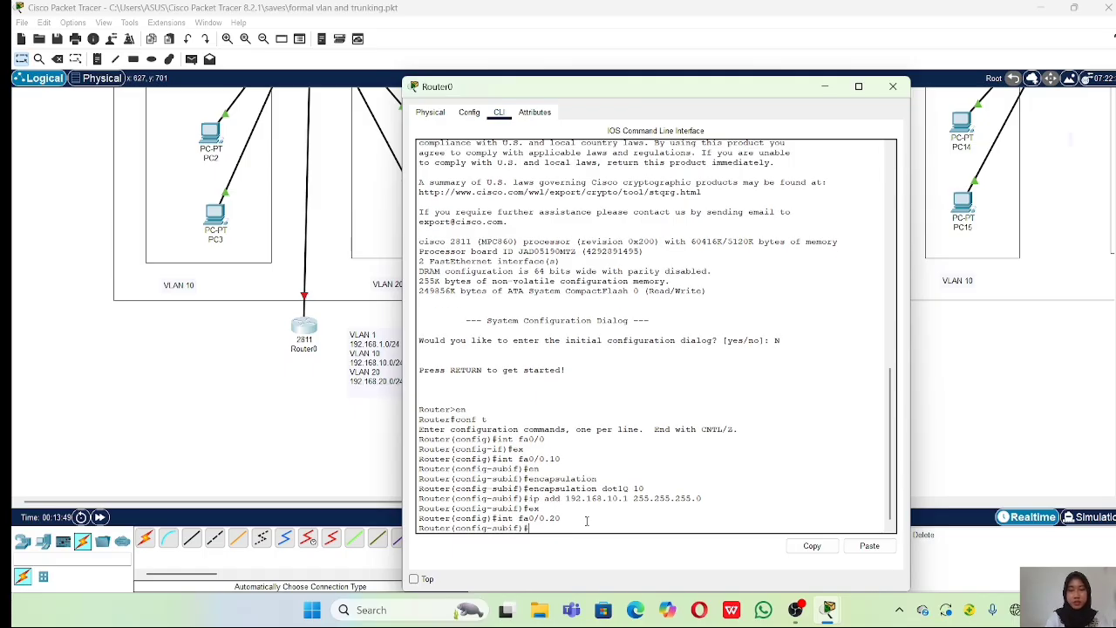
text(e)
text(n)
key(Tab)
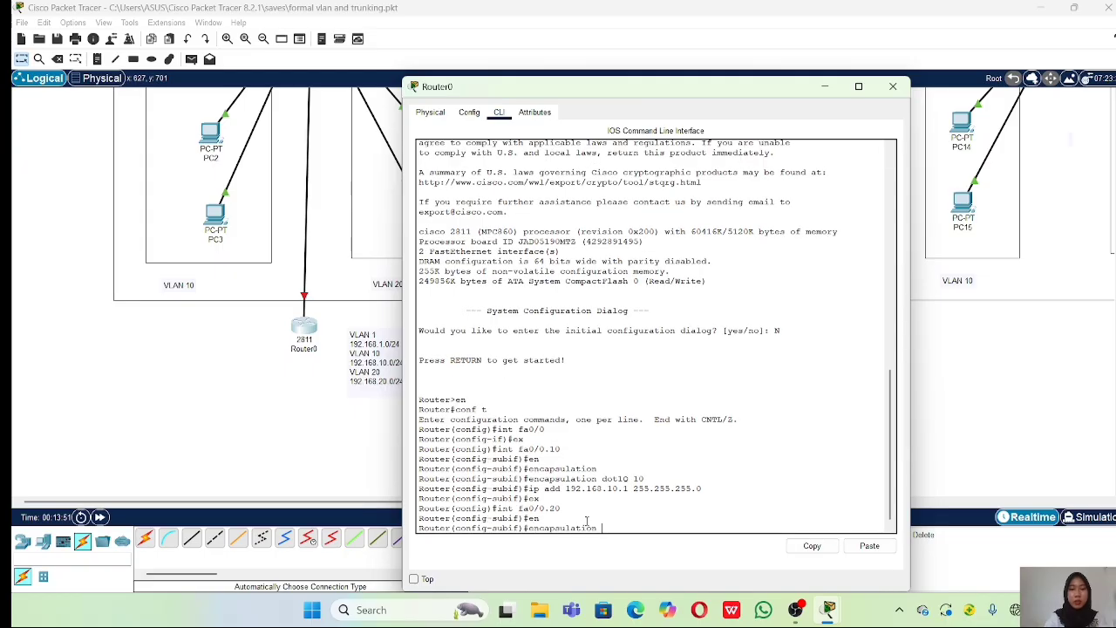
key(Tab)
text(20)
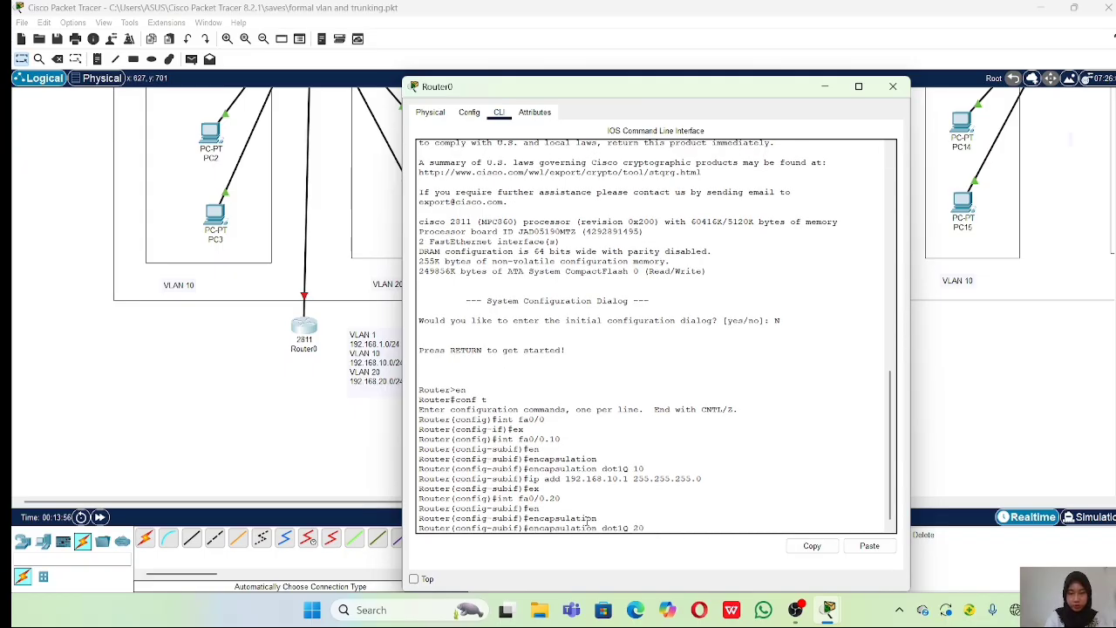
key(Return)
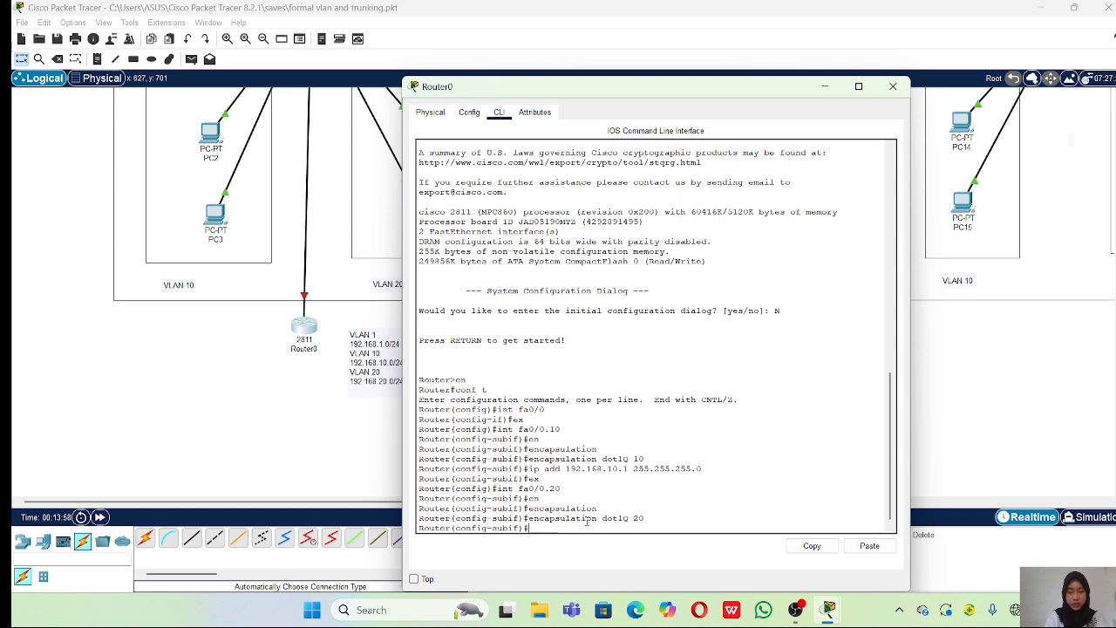
Assign IP address 192.168.20.1 with mask 255.255.255.0 to subinterface fa0/0.20 and exit to global configuration.
text(add 192.16)
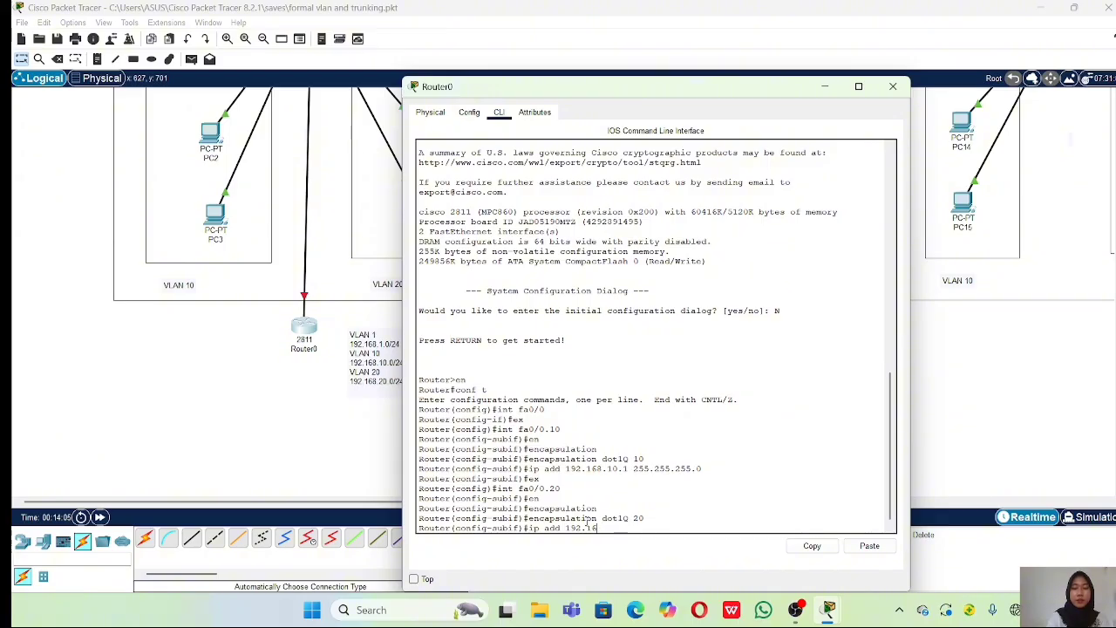
text(8.20.1 2)
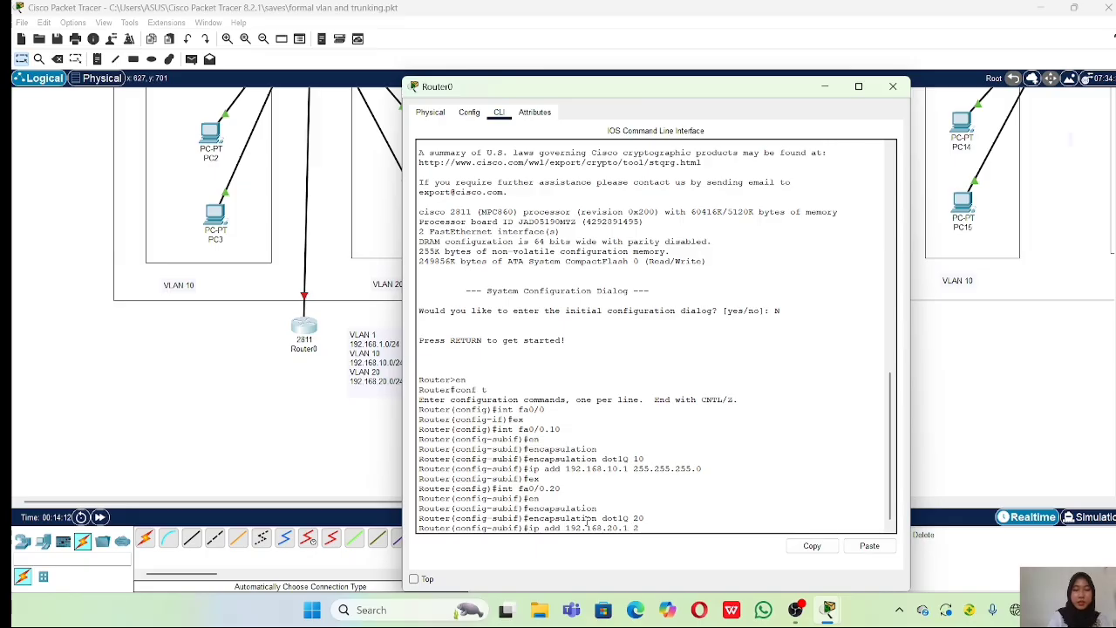
text(55.)
text(255.255.0)
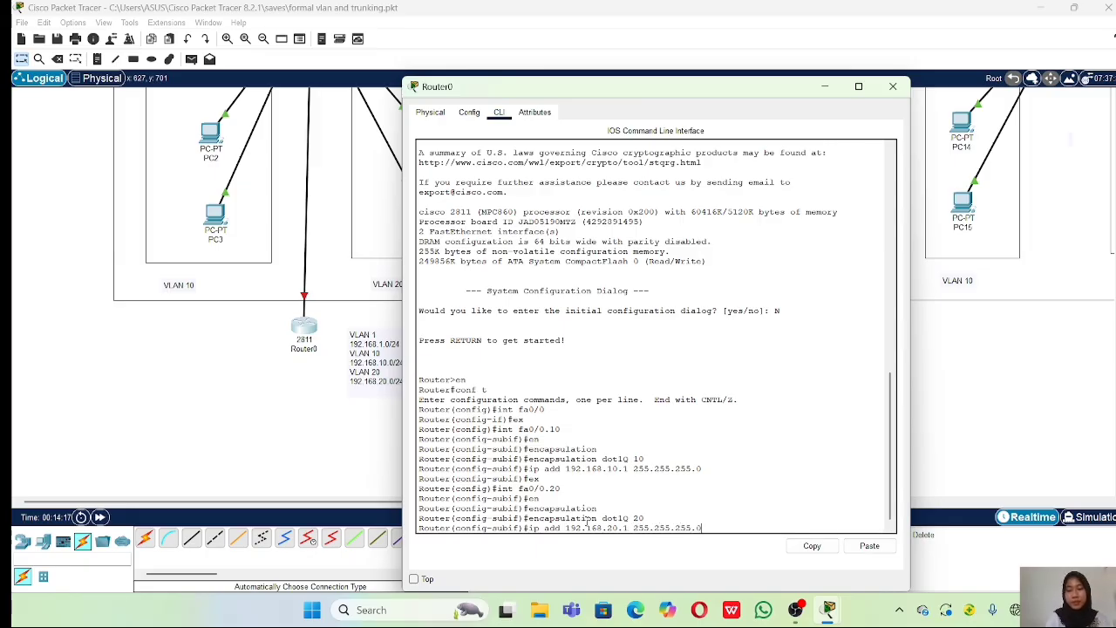
key(Return)
text(ex)
key(Return)
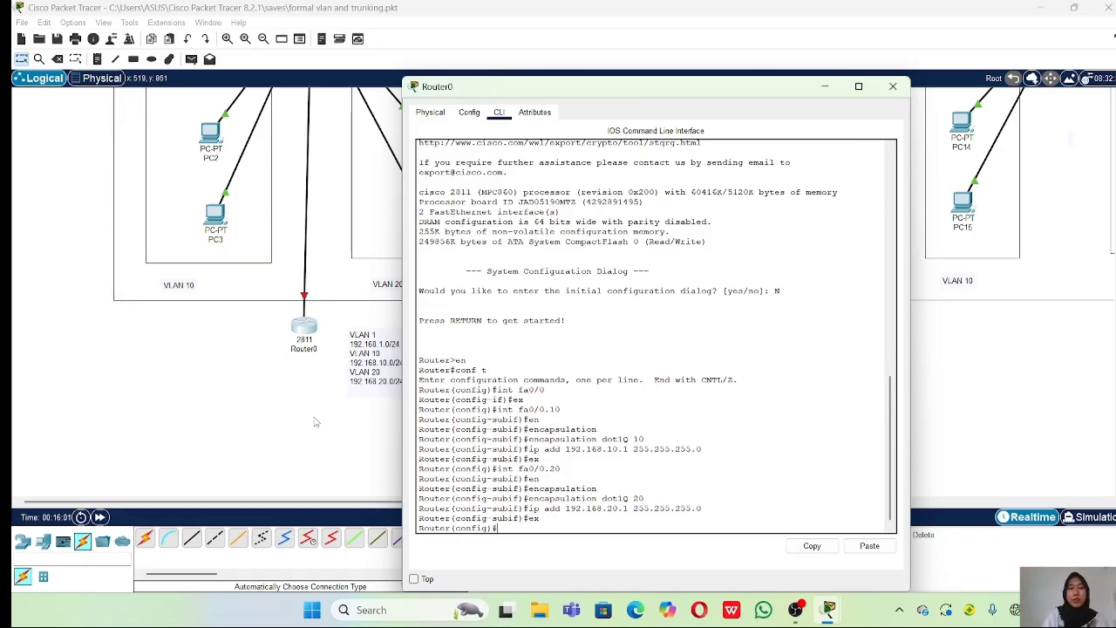
Open PC1's IP configuration and set its IPv4 address to 192.168.10.20.
click(283, 418)
scroll(284, 410, up, 3)
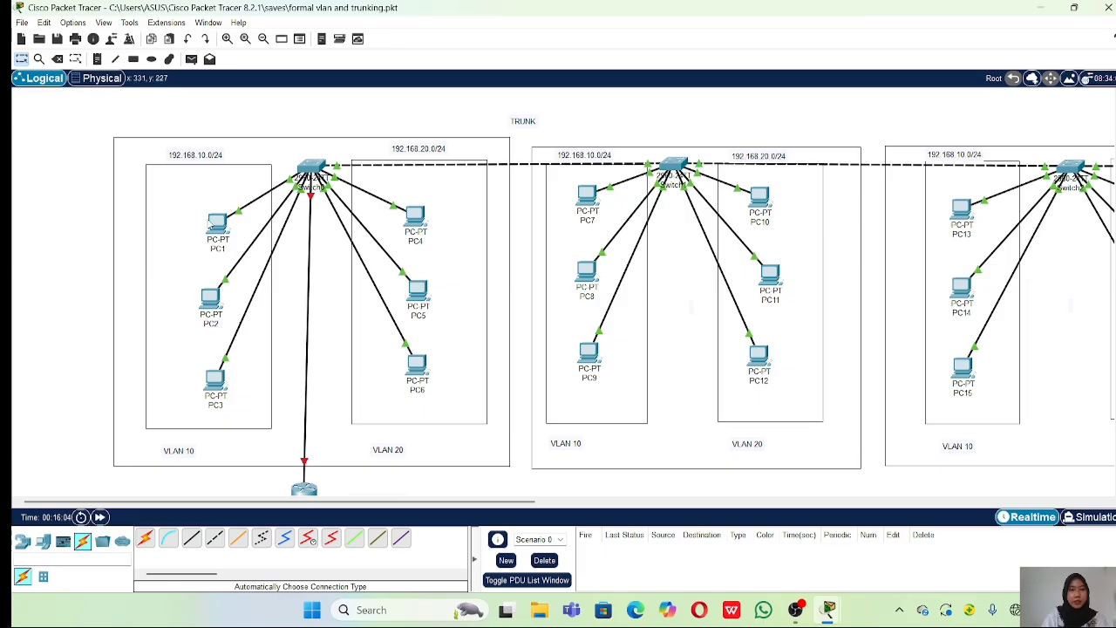
click(216, 224)
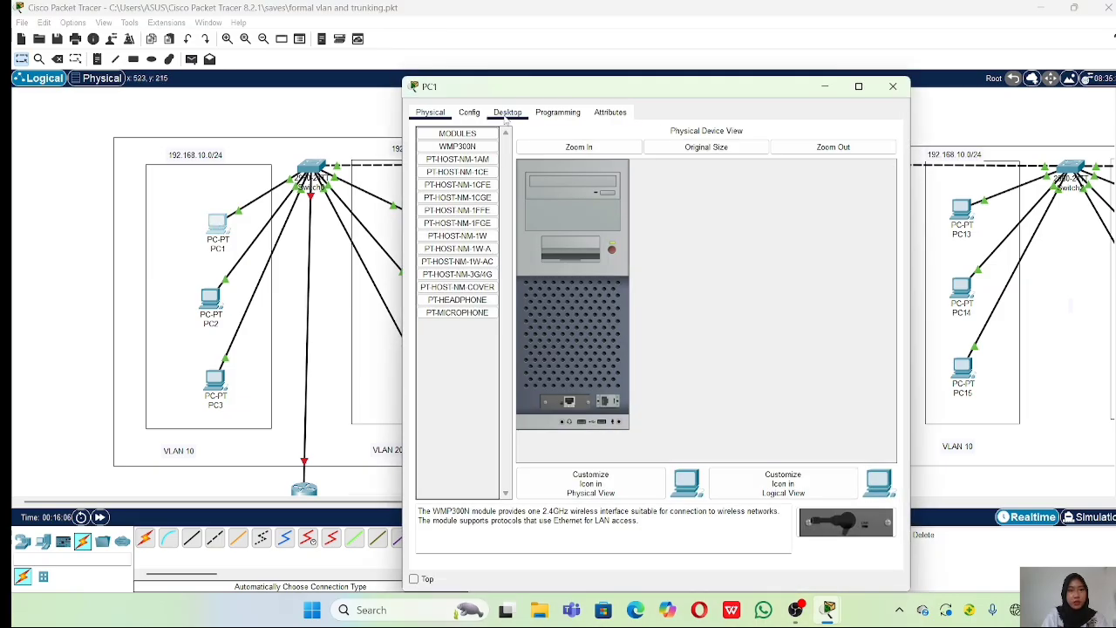
click(507, 111)
click(455, 164)
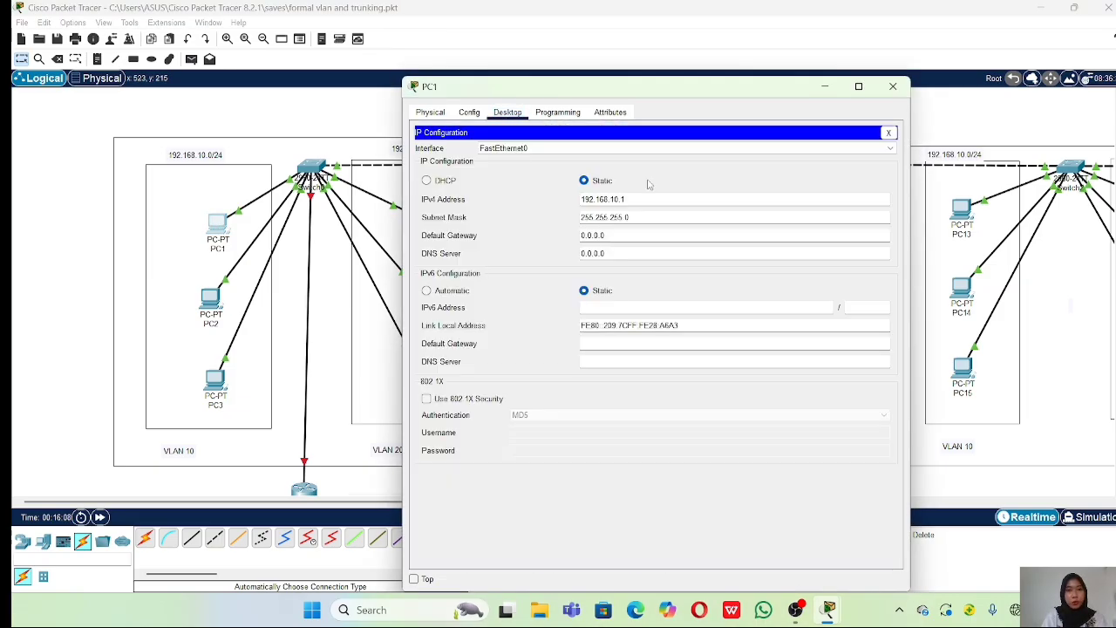
key(BackSpace)
key(BackSpace)
key(BackSpace)
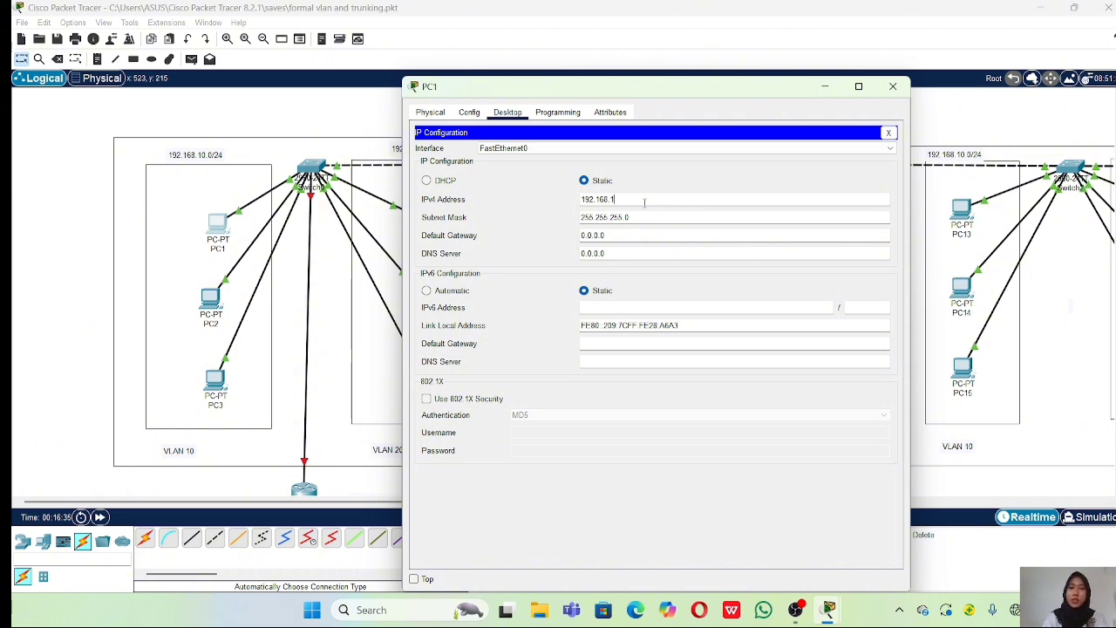
text(0.20)
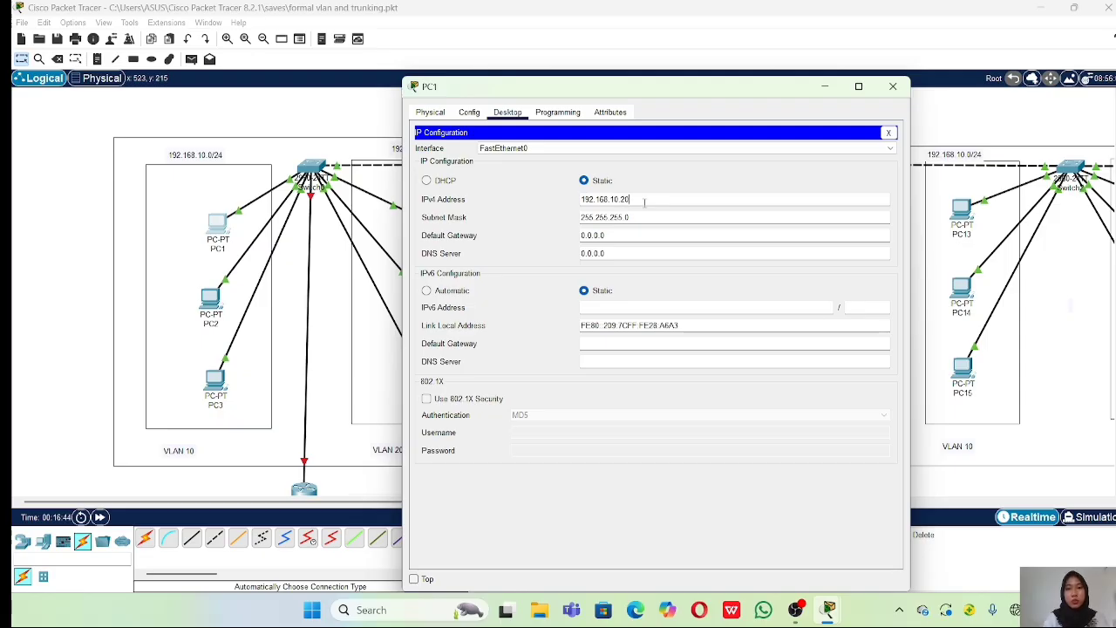
Set PC1's default gateway to 192.168.1.1.
click(647, 234)
key(BackSpace)
key(BackSpace)
key(BackSpace)
key(BackSpace)
key(BackSpace)
key(BackSpace)
key(BackSpace)
text(192.168)
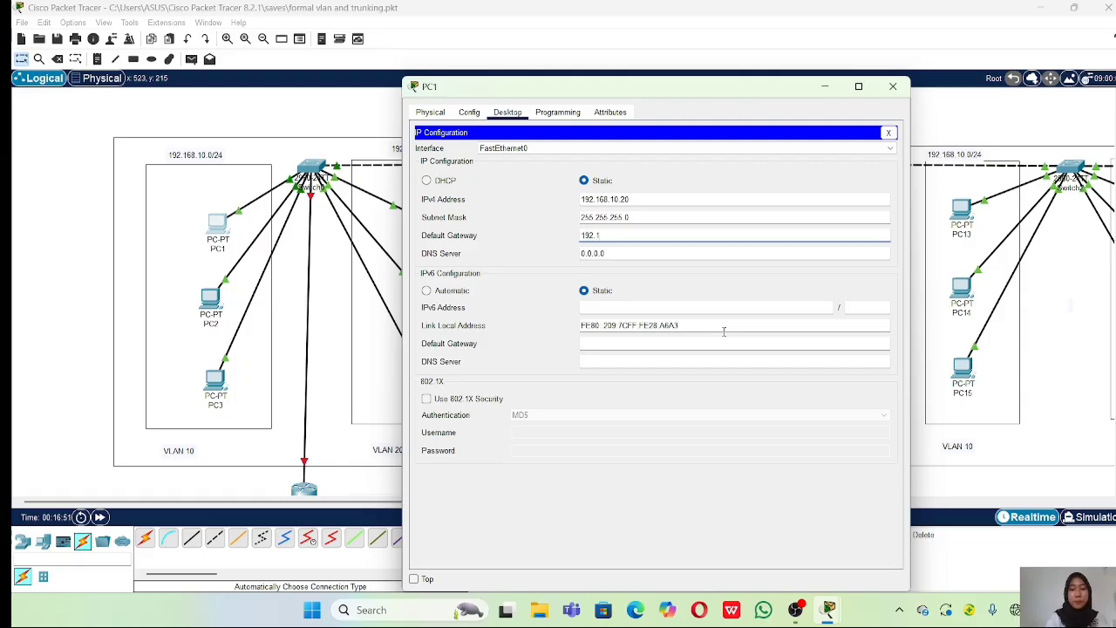
text(.)
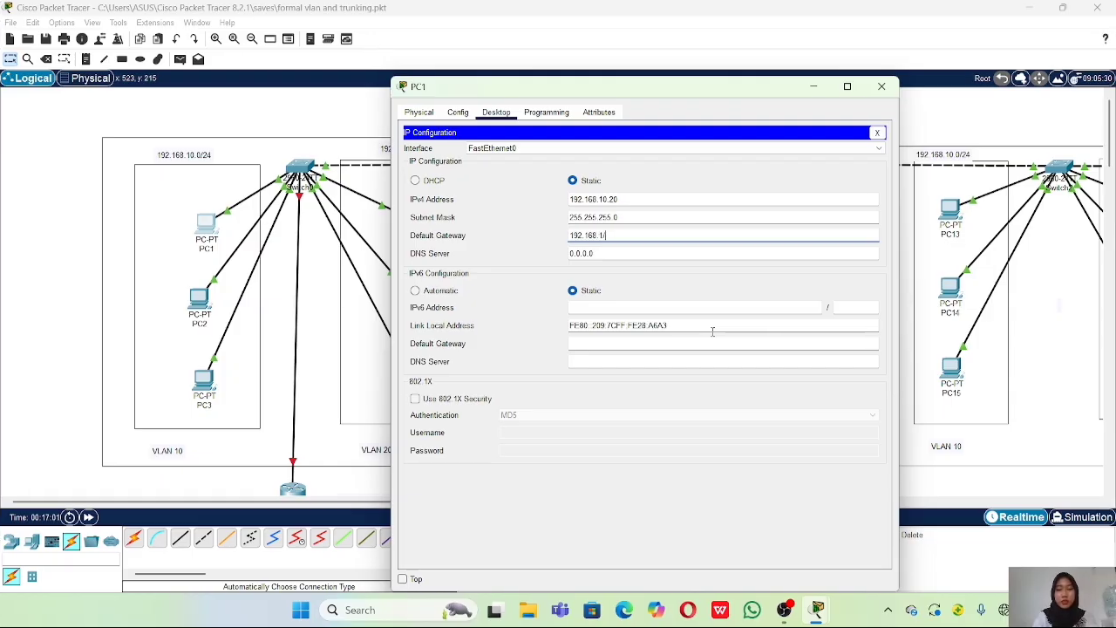
text(1.1)
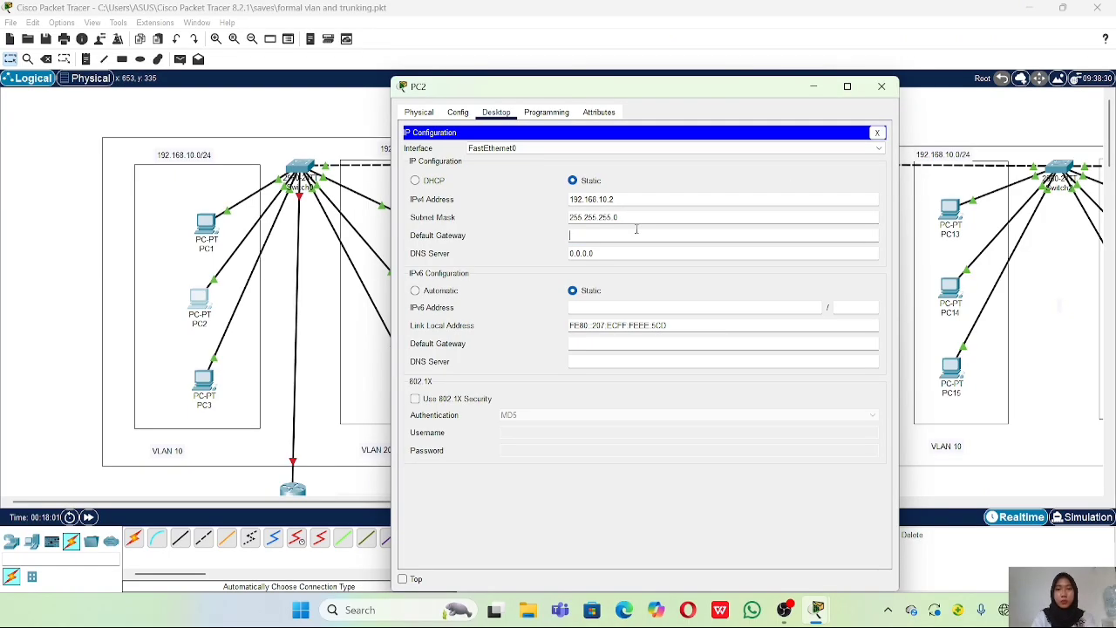
Set PC2's default gateway to 192.168.10.1 in its IP configuration.
click(636, 230)
text(19)
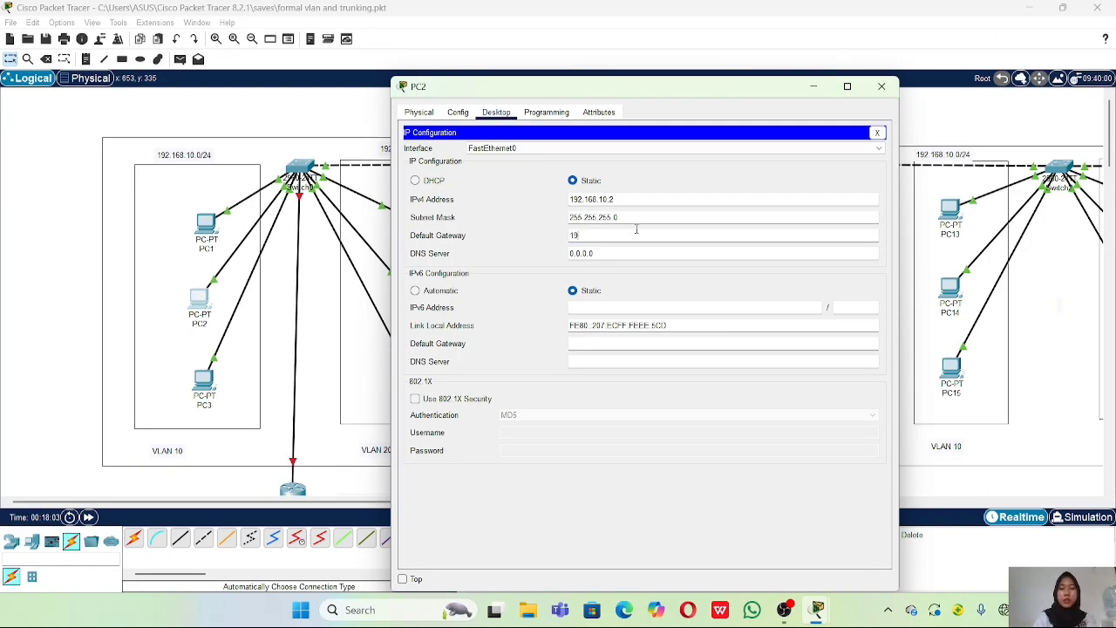
text(2.168.10.1)
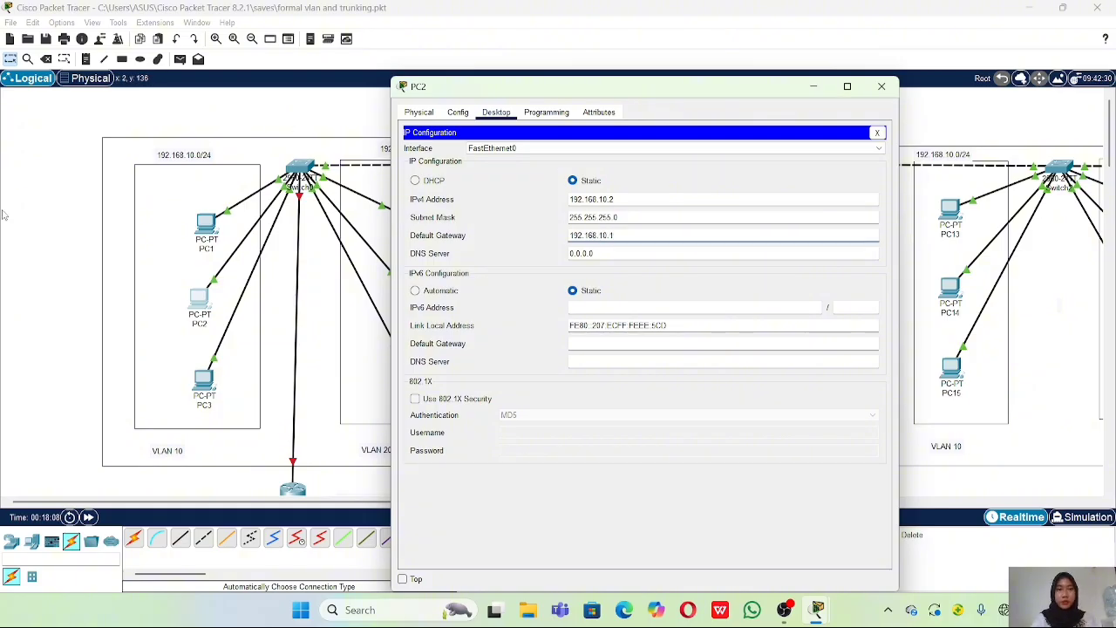
click(9, 271)
Set PC3's default gateway to the router's VLAN 10 address in its IP configuration.
click(200, 385)
key(BackSpace)
key(BackSpace)
key(BackSpace)
key(BackSpace)
key(BackSpace)
key(BackSpace)
key(BackSpace)
key(BackSpace)
key(BackSpace)
key(BackSpace)
key(BackSpace)
text(192.168.1)
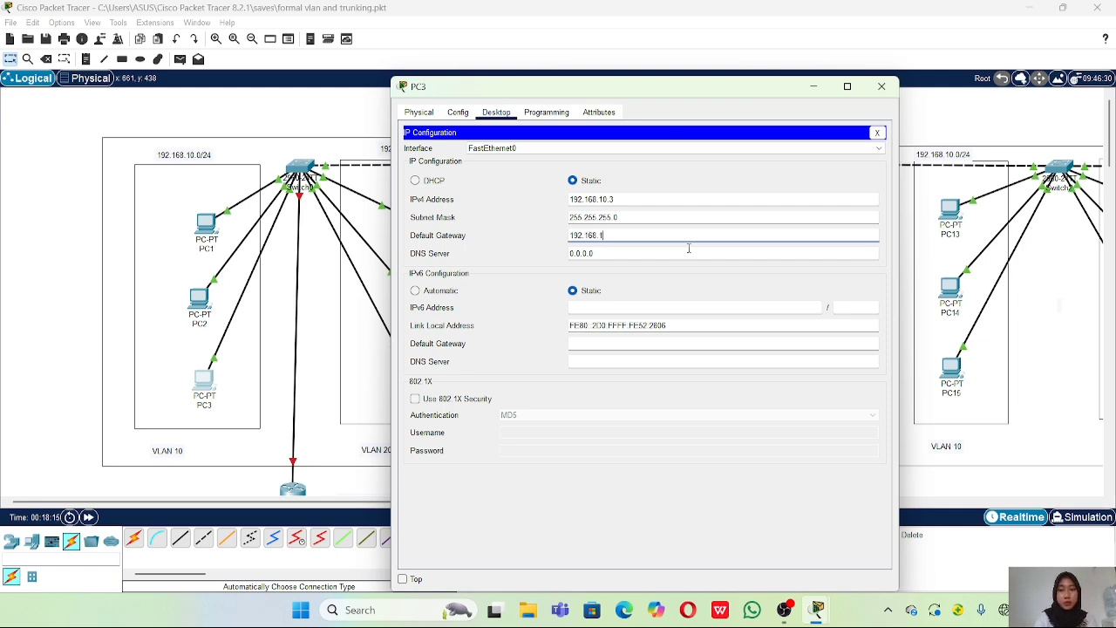
click(277, 122)
Correct PC1's default gateway to 192.168.10.1 and close its configuration window.
click(203, 222)
click(634, 234)
key(BackSpace)
key(BackSpace)
key(BackSpace)
key(BackSpace)
key(BackSpace)
key(BackSpace)
key(BackSpace)
key(BackSpace)
key(BackSpace)
key(BackSpace)
key(BackSpace)
text(192)
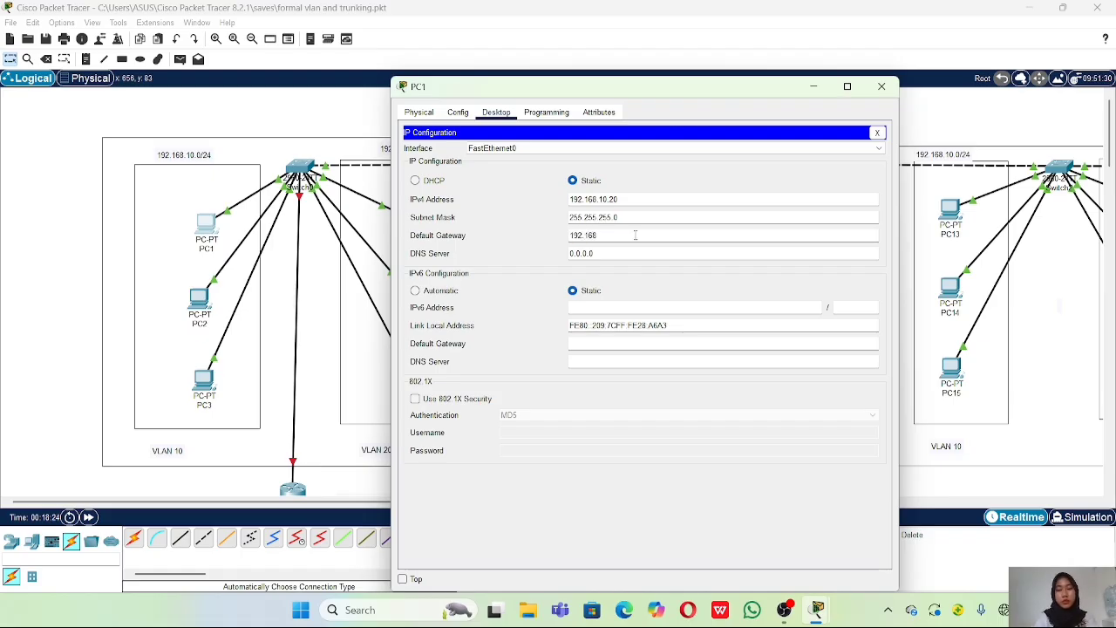
text(.168)
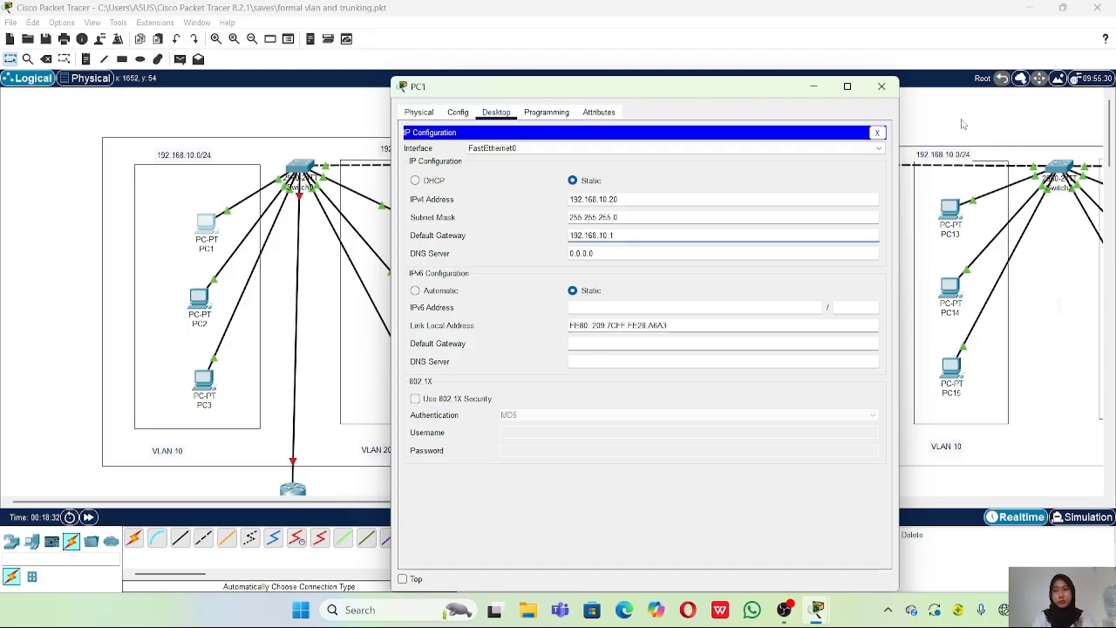
click(882, 86)
Set PC4's default gateway to 192.168.20.1 in its IP configuration.
click(404, 212)
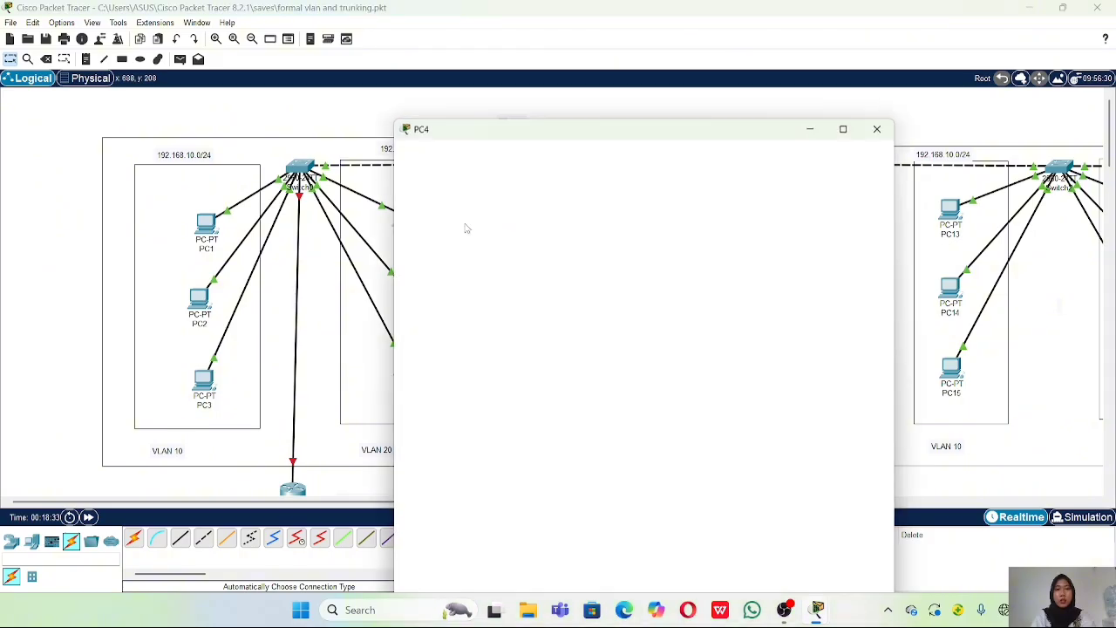
click(496, 112)
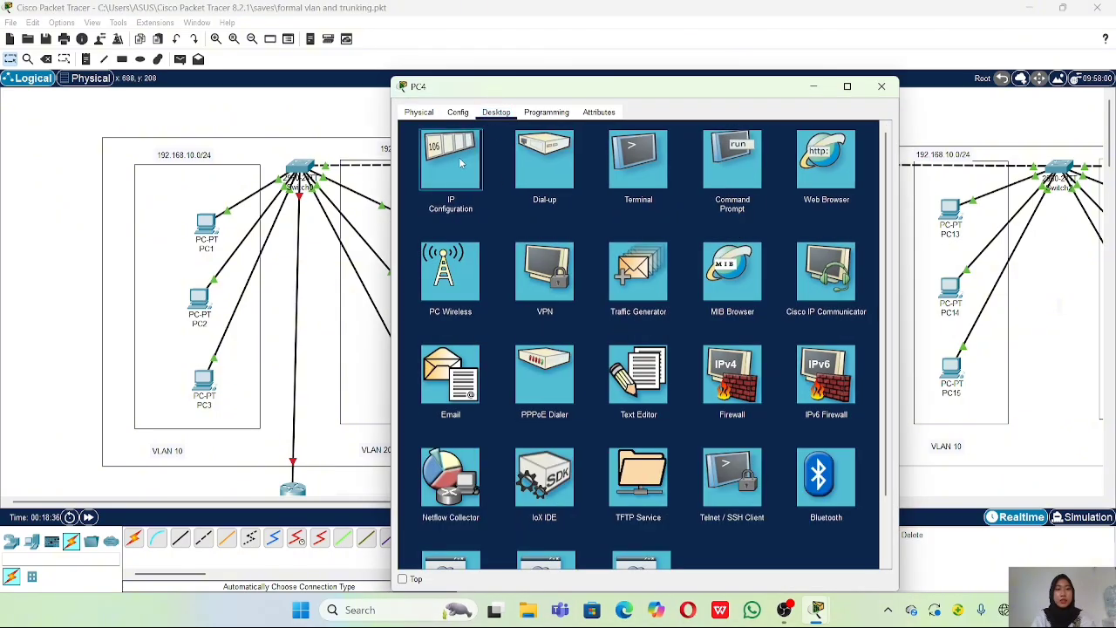
click(451, 161)
click(614, 233)
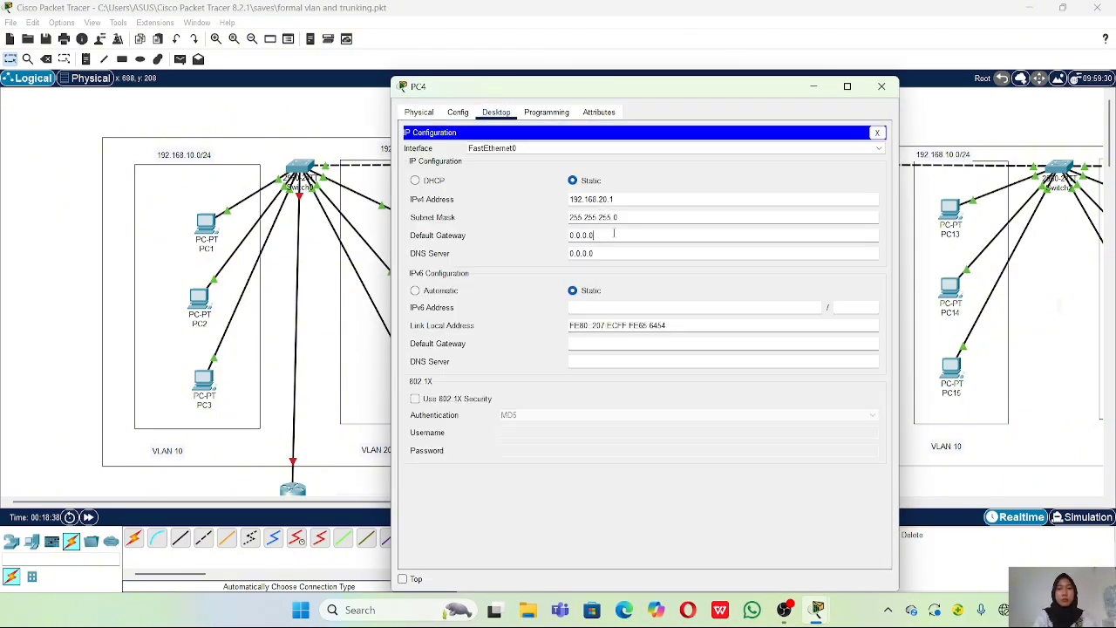
key(BackSpace)
key(BackSpace)
key(BackSpace)
key(BackSpace)
key(BackSpace)
key(BackSpace)
key(BackSpace)
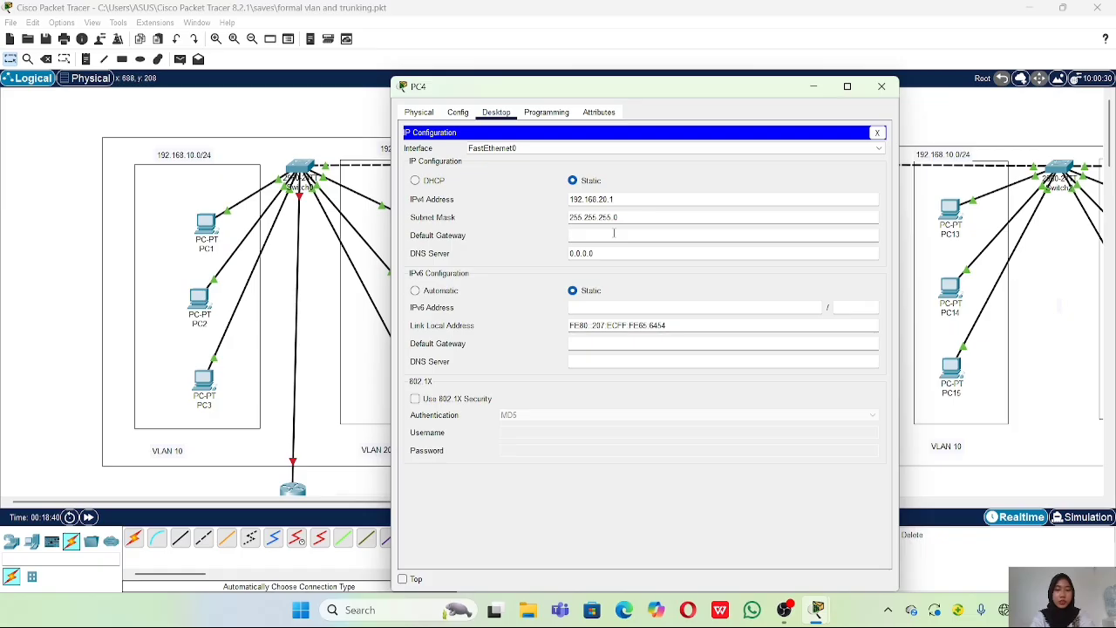
text(192.168.20)
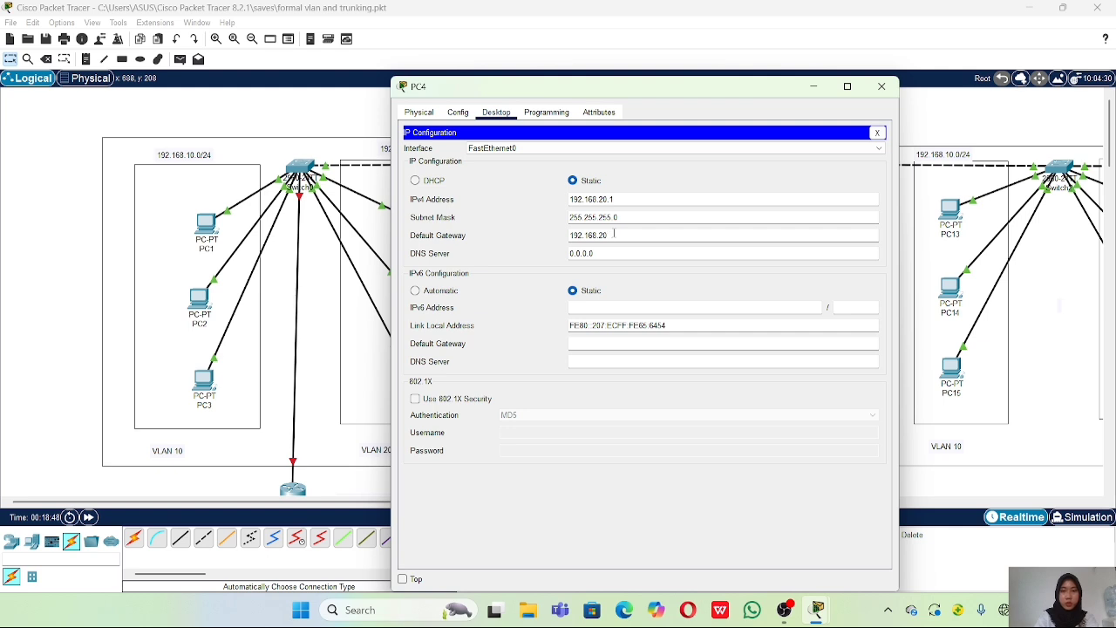
text(.1)
Set PC4's IPv4 address to 192.168.20.20 and close its configuration window.
click(634, 202)
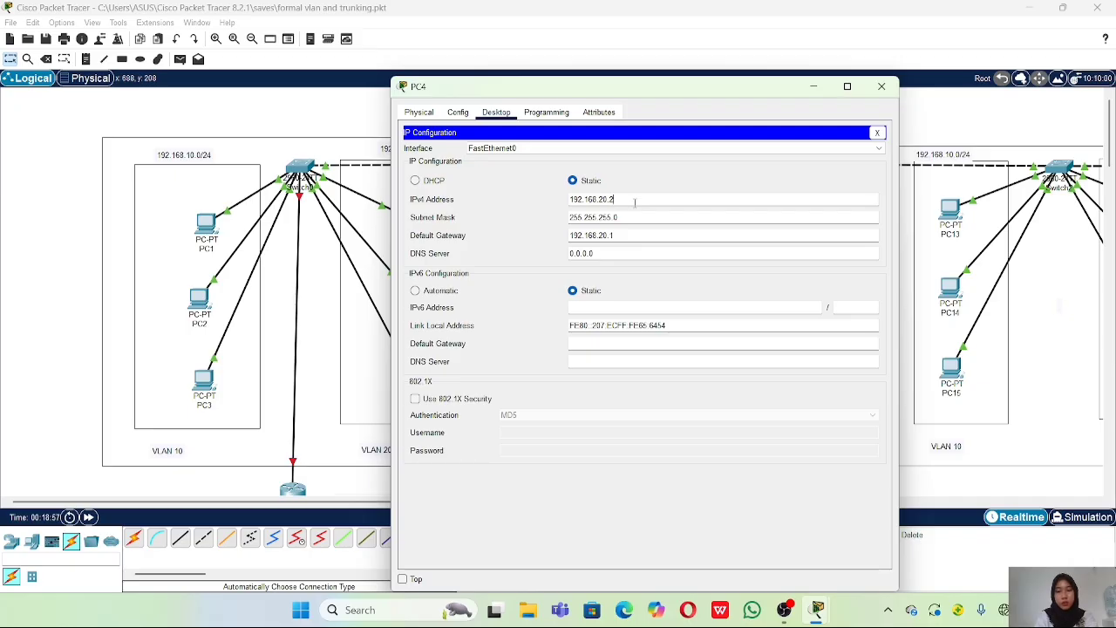
click(390, 202)
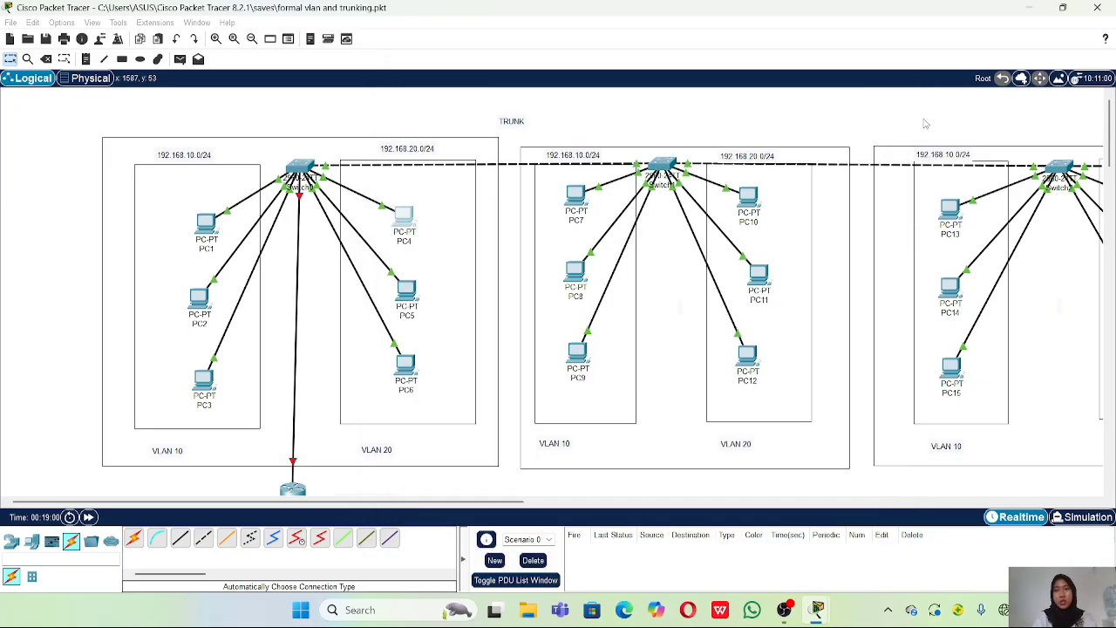
click(398, 216)
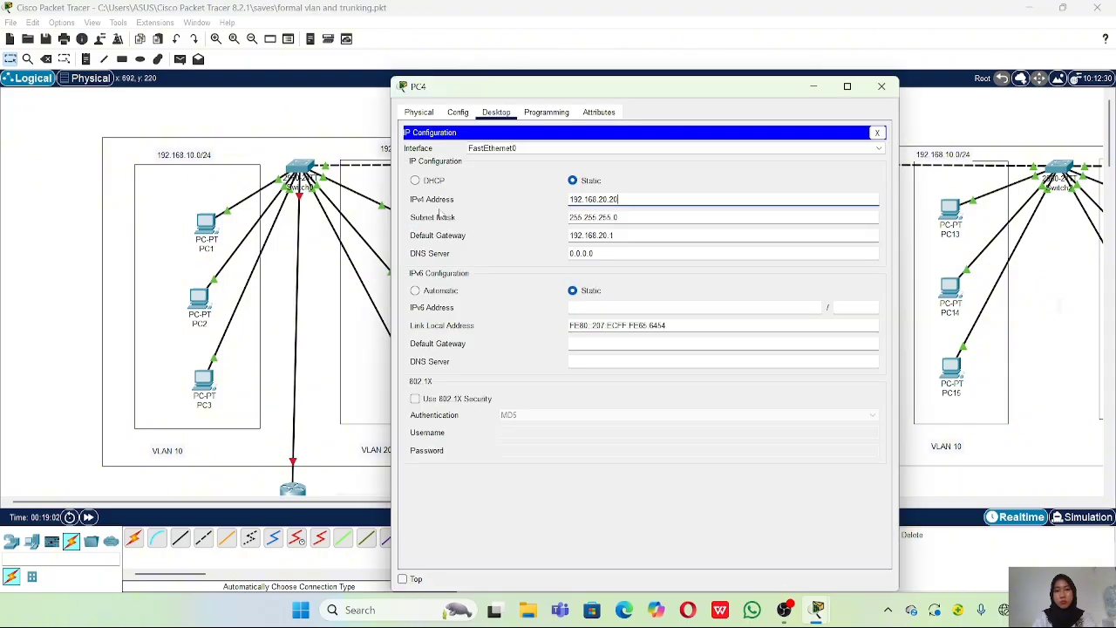
click(357, 137)
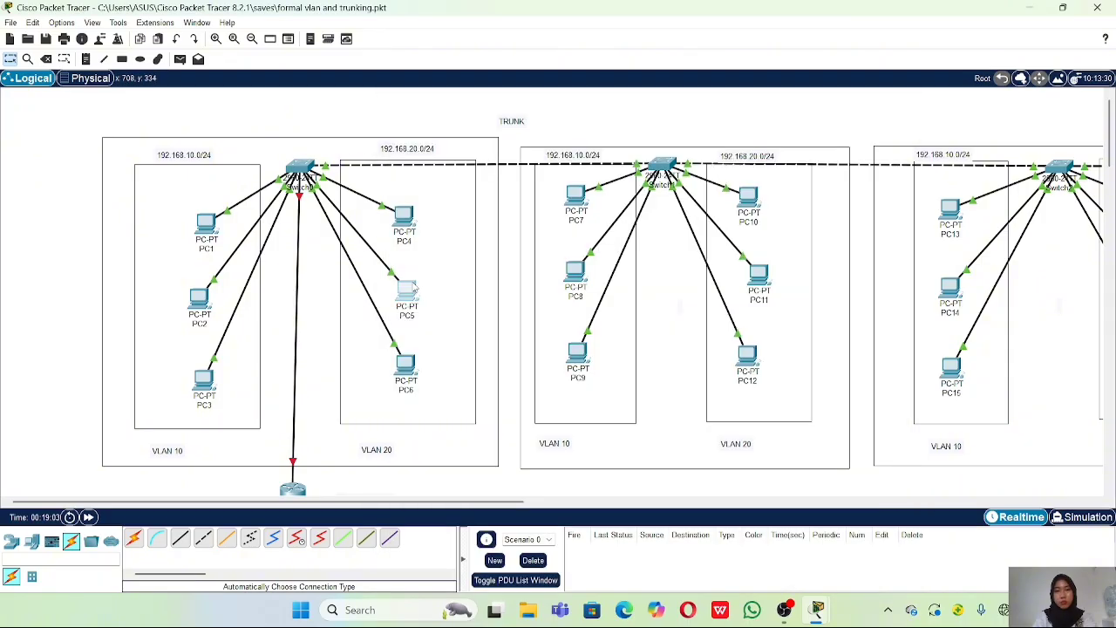
Set PC5's default gateway to the router's VLAN 20 address in its IP configuration and close the window.
click(405, 291)
click(491, 112)
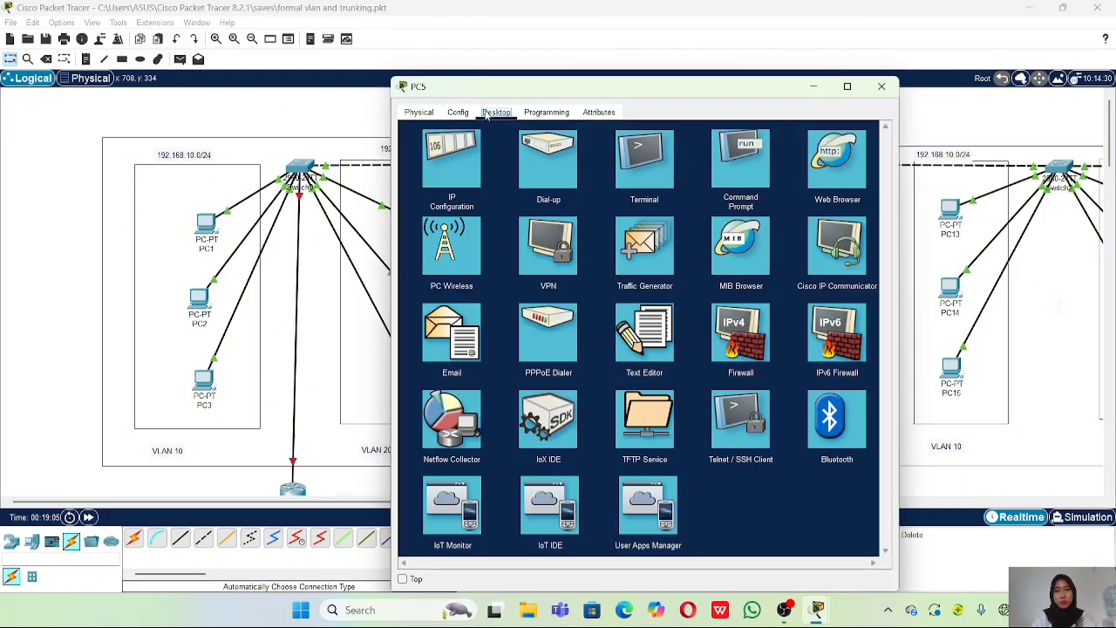
click(488, 178)
click(614, 233)
key(BackSpace)
key(BackSpace)
key(BackSpace)
key(BackSpace)
key(BackSpace)
key(BackSpace)
key(BackSpace)
text(192.168.20)
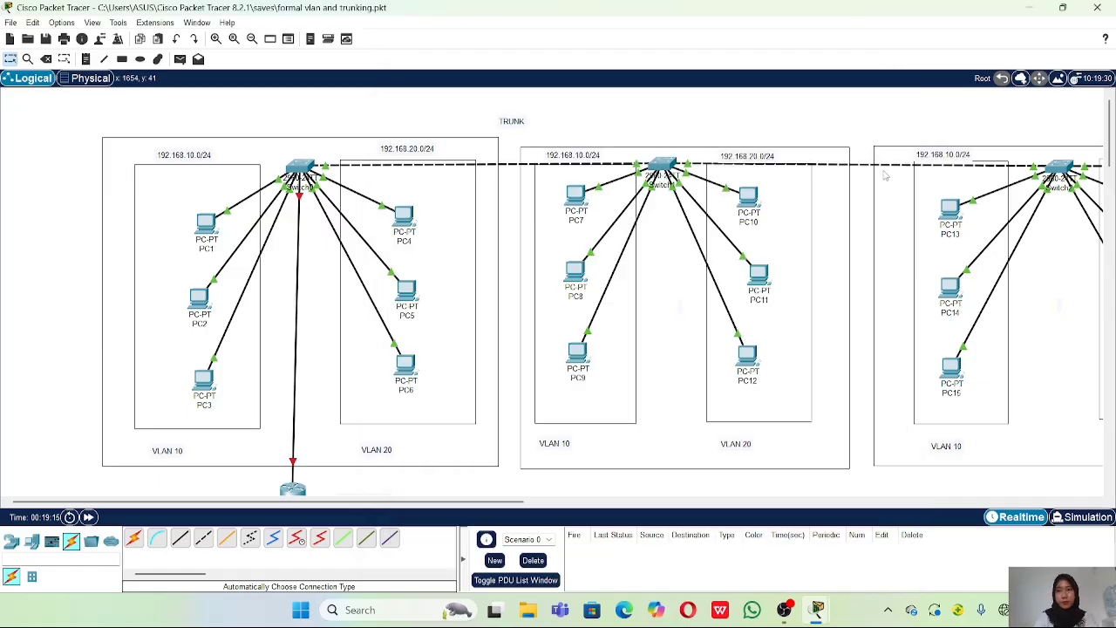
click(882, 86)
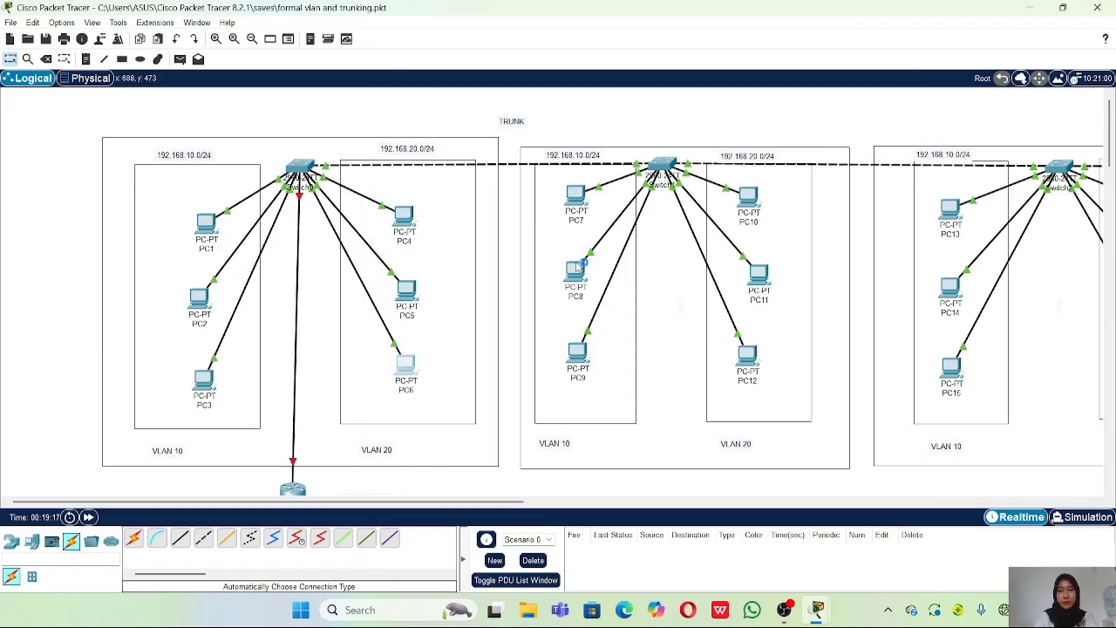
Set PC6's default gateway to 192.168.20.1 in its IP configuration and close the window.
click(405, 364)
click(495, 112)
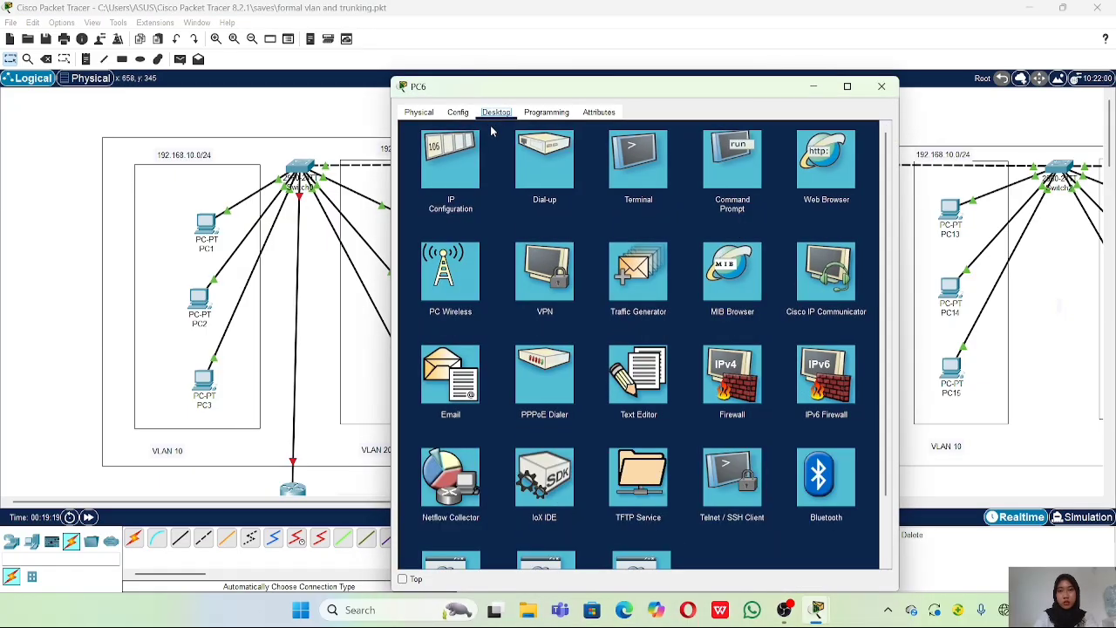
click(449, 158)
key(BackSpace)
key(BackSpace)
key(BackSpace)
key(BackSpace)
key(BackSpace)
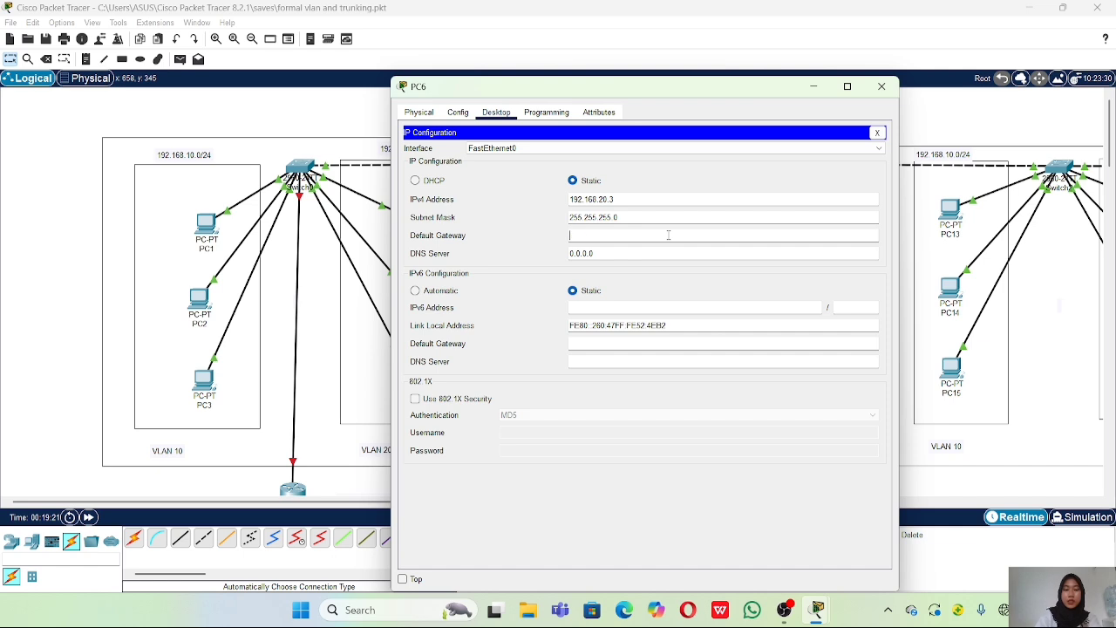
text(192.168)
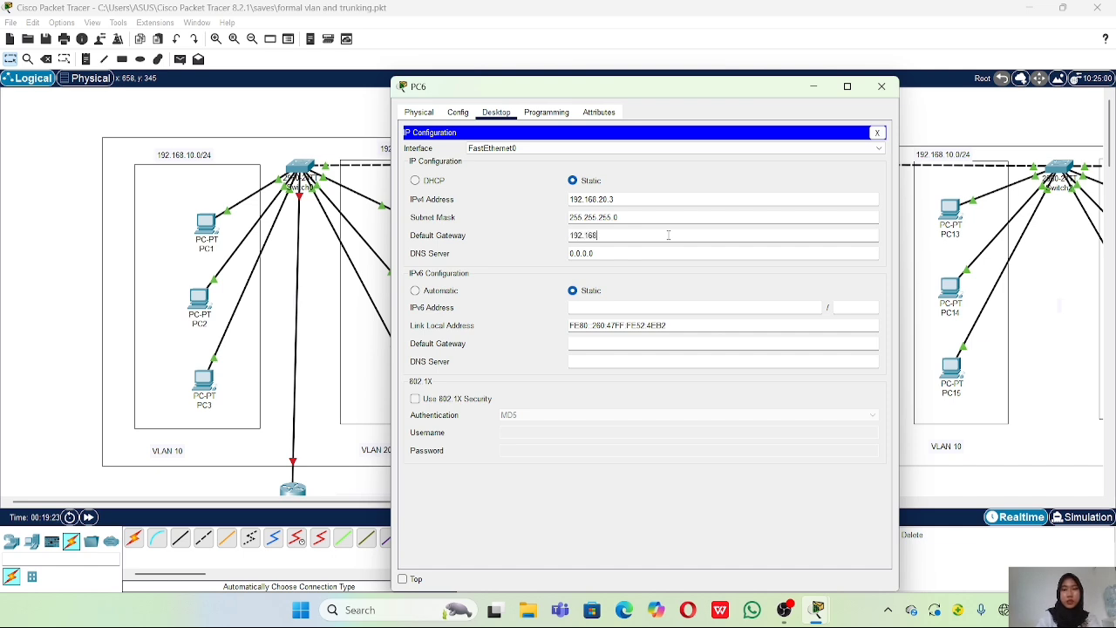
text(.20.1)
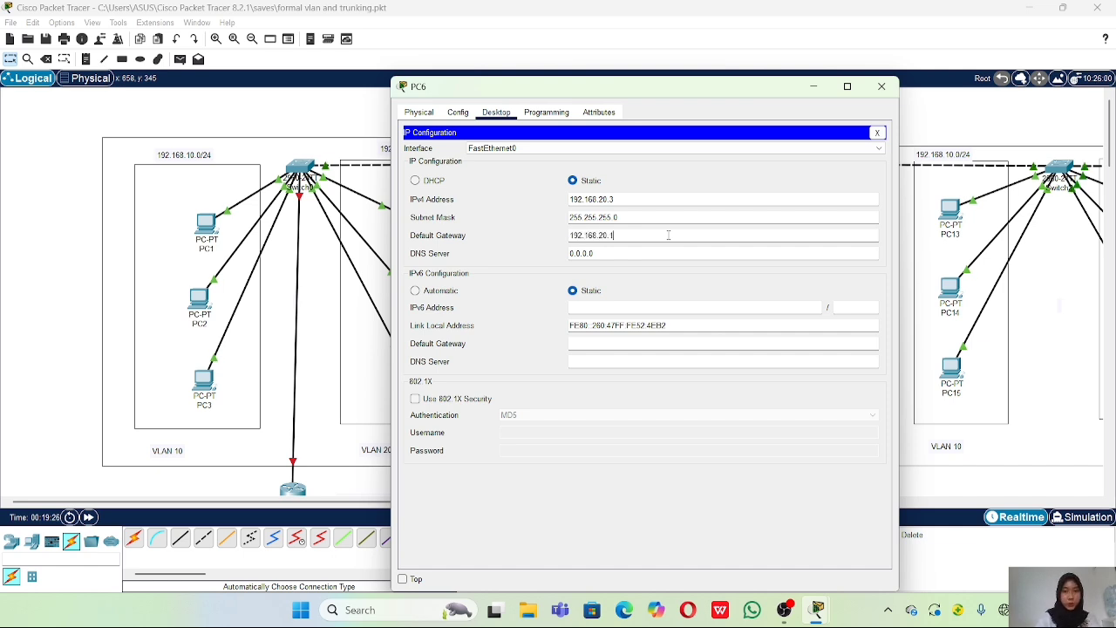
click(1044, 113)
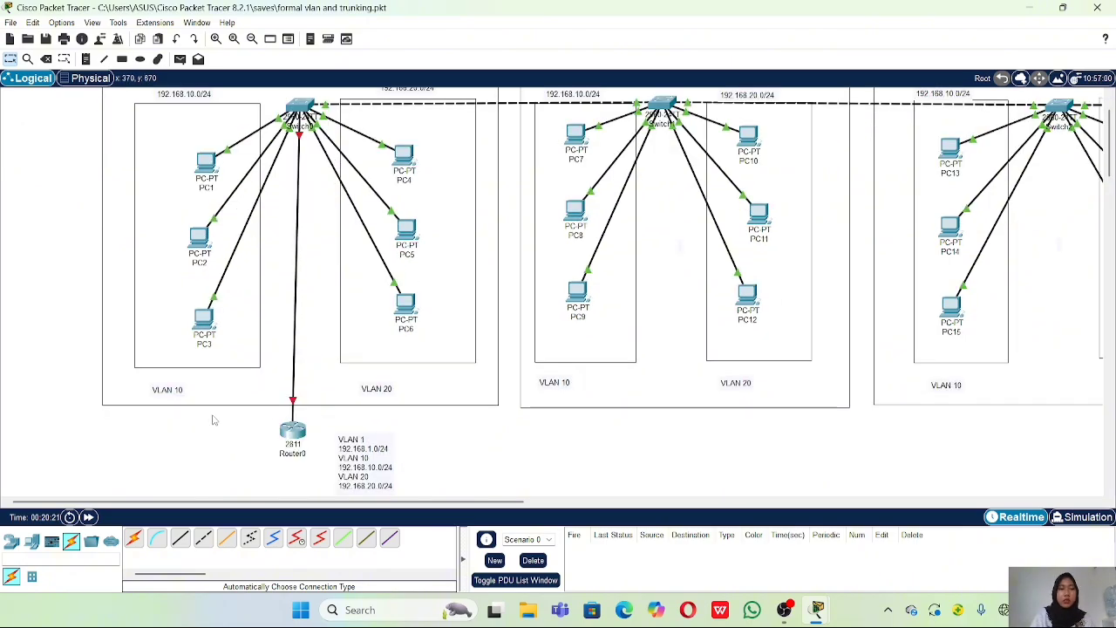
Enable the router's fa0/0 interface with the no shutdown command in its command line.
click(291, 431)
text(int)
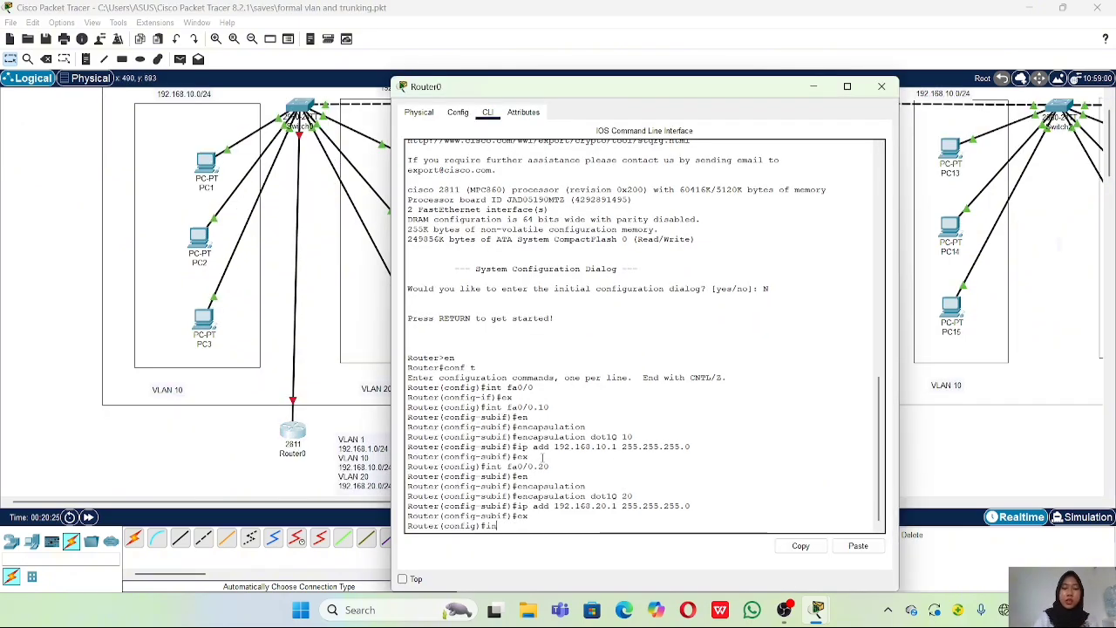
click(244, 459)
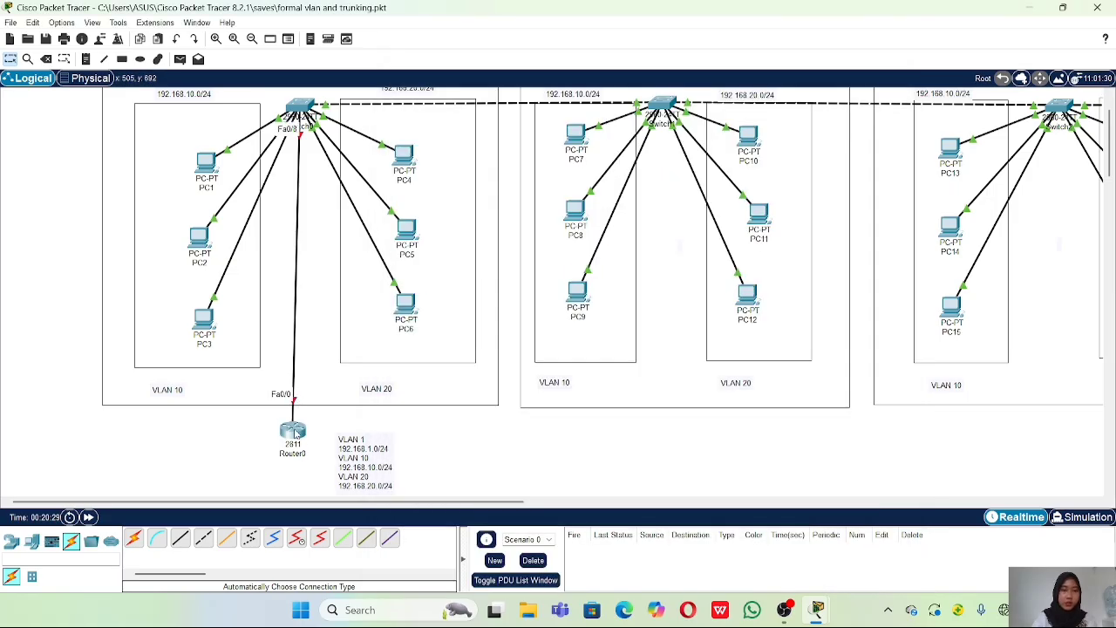
click(295, 433)
text(fa0/0)
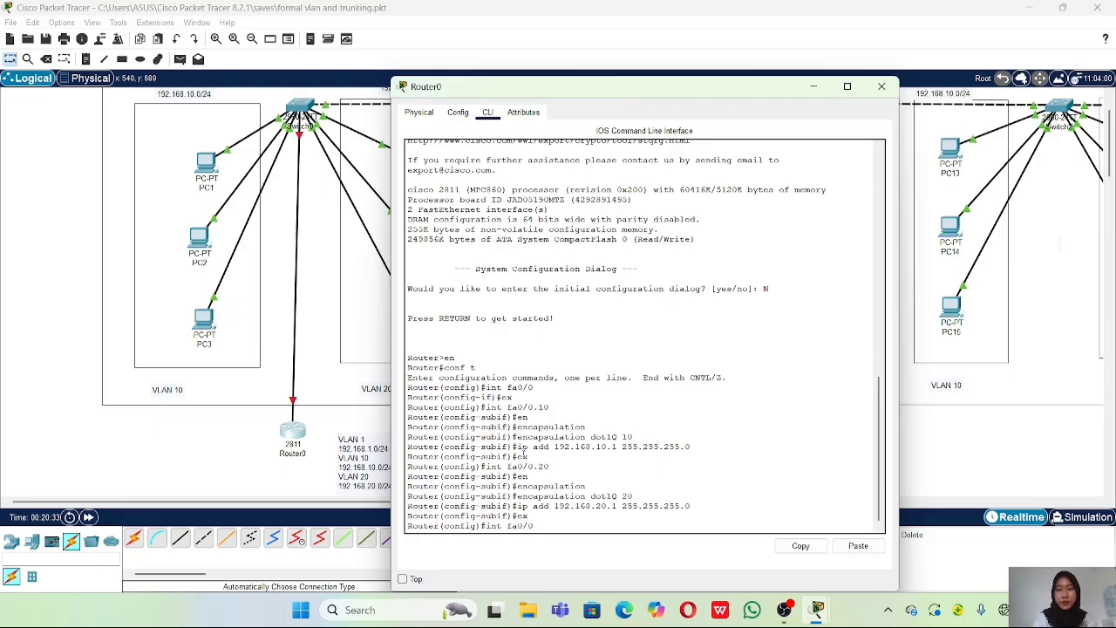
key(Return)
key(BackSpace)
key(BackSpace)
text(shutdo)
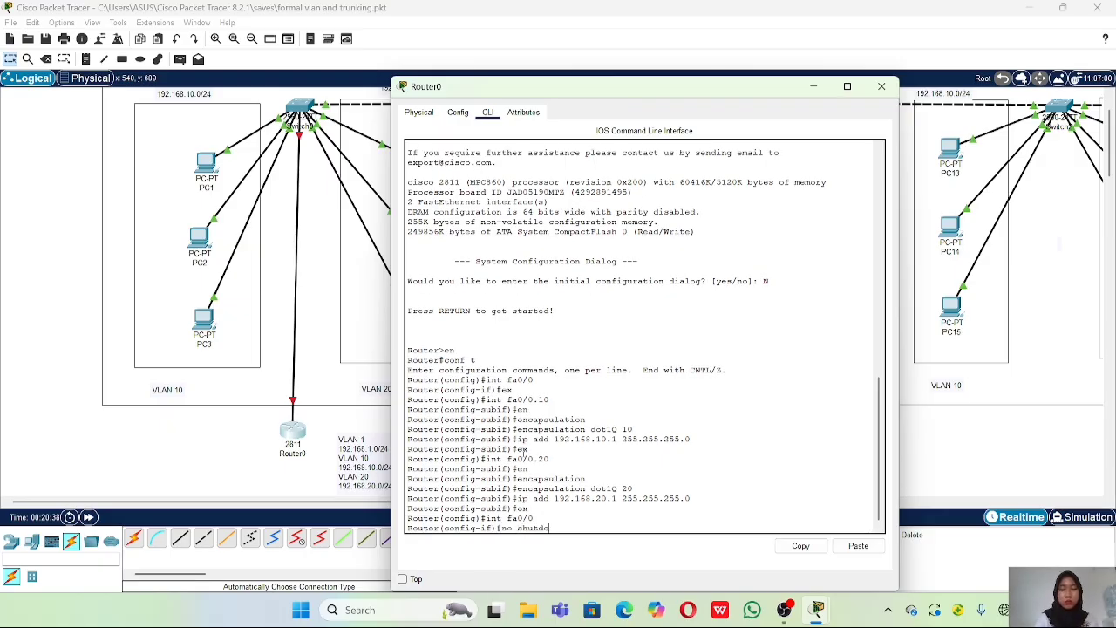
key(Return)
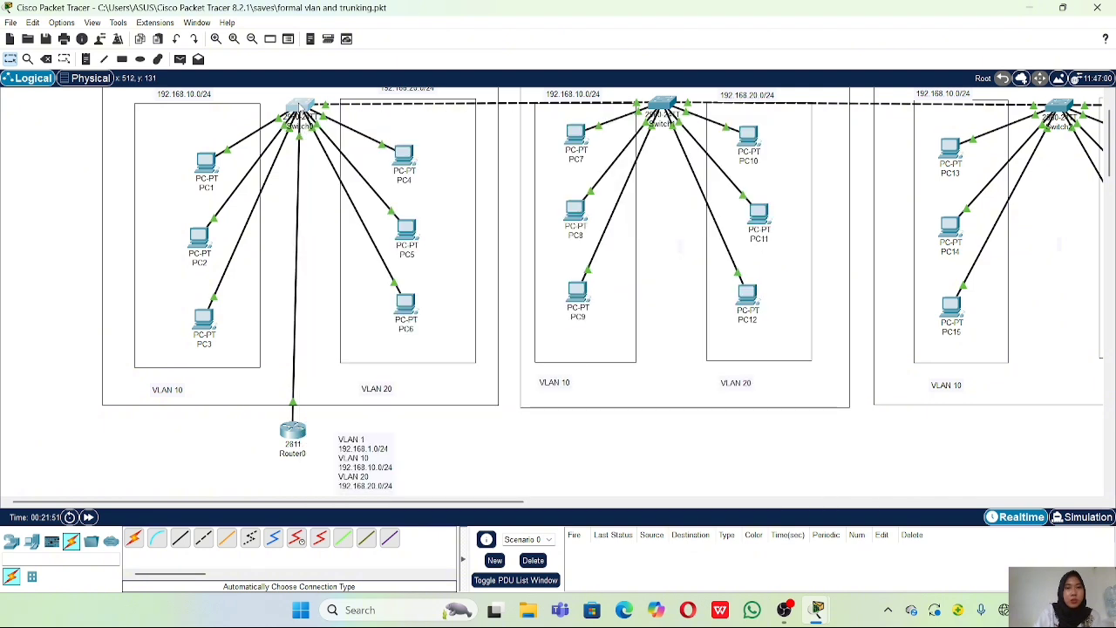
Configure port fa0/8 on Switch0, which links to the router, as a trunk with switchport mode trunk.
click(299, 112)
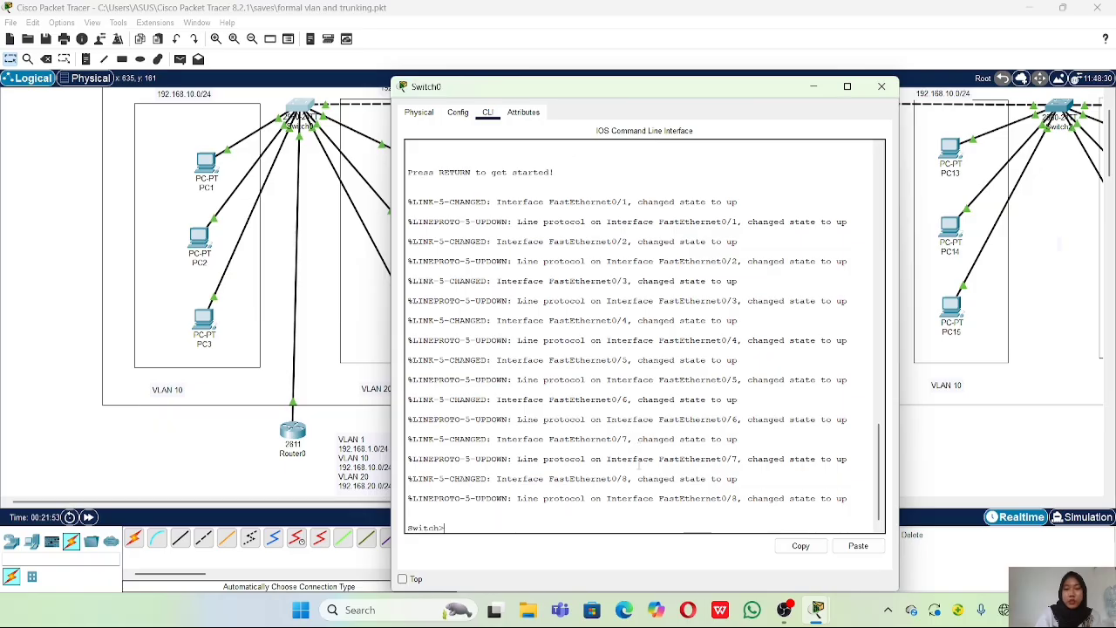
text(en)
key(Return)
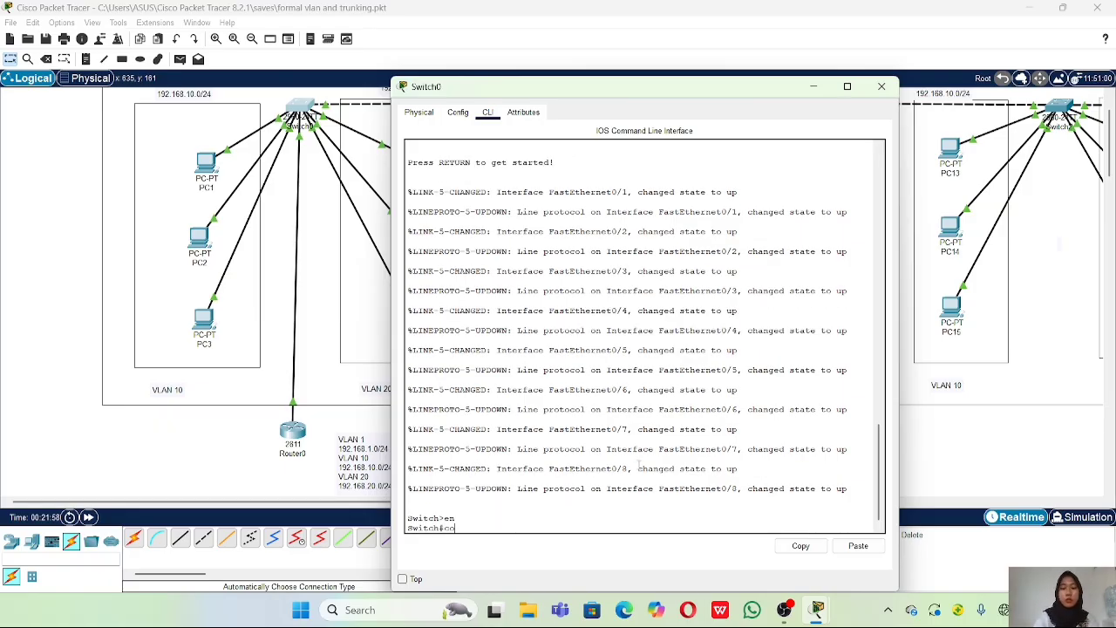
text(conf t)
key(Return)
text(int fa0/)
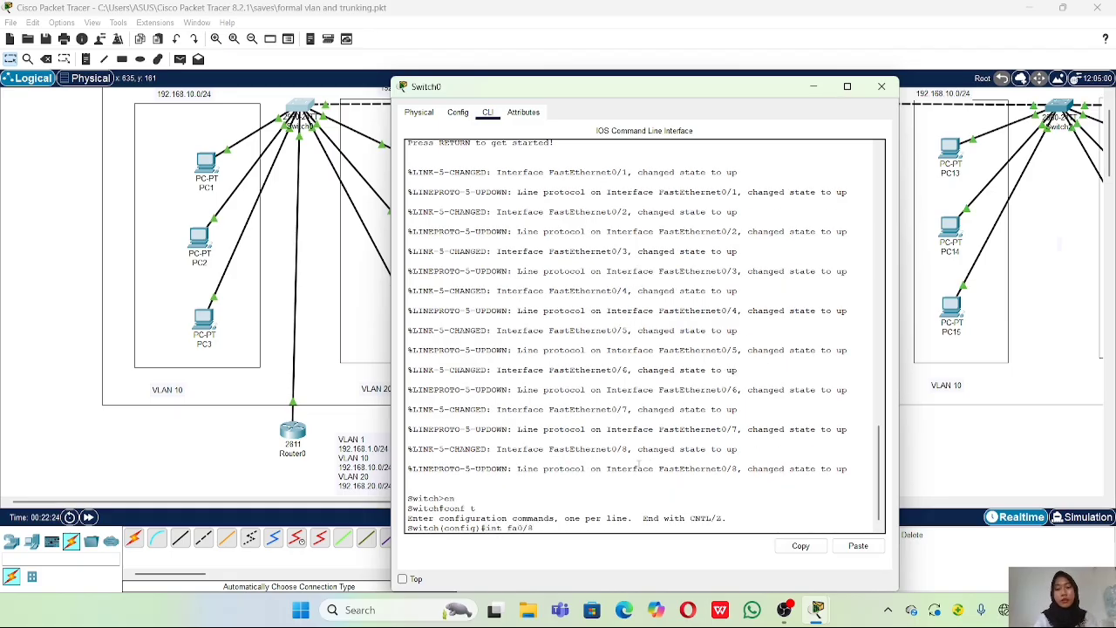
text(8)
key(Return)
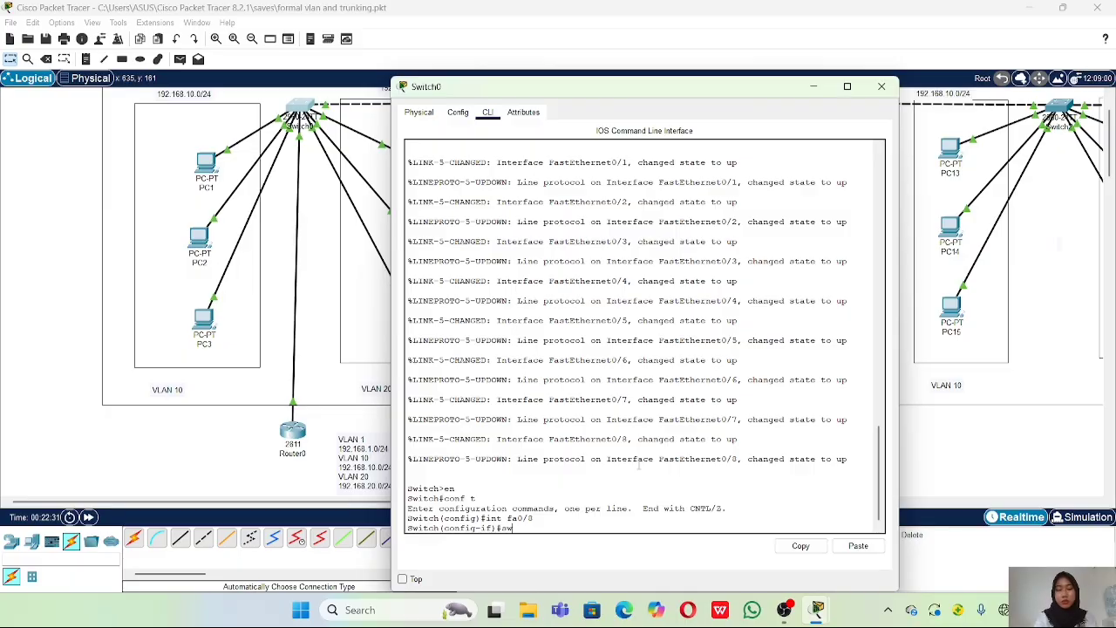
key(Tab)
text(mode trunk)
key(Return)
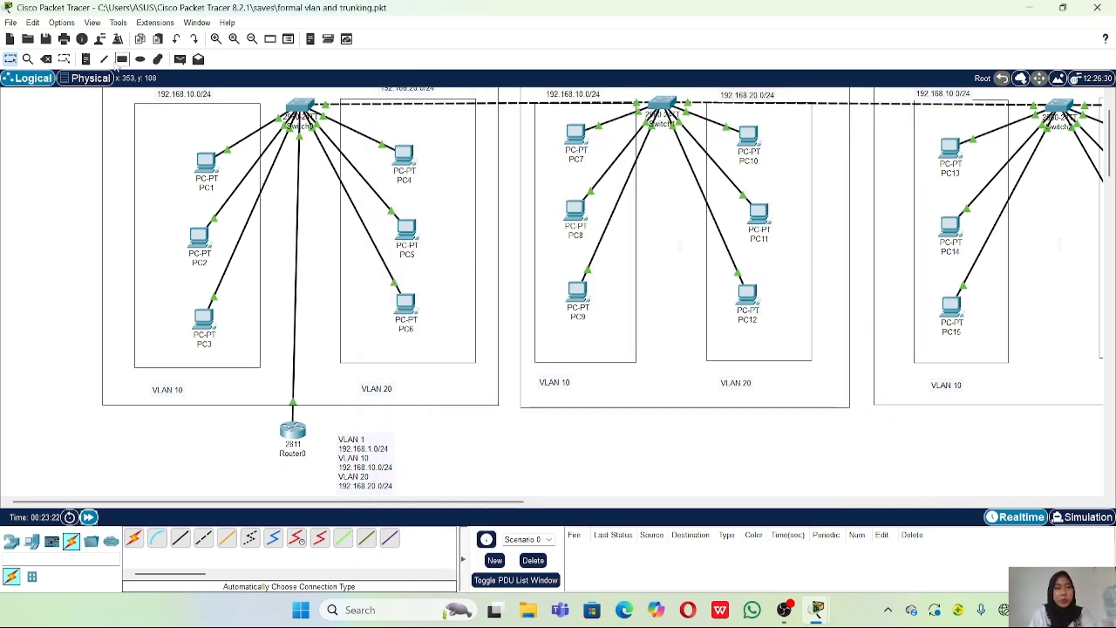
Test inter-VLAN connectivity by sending a simple PDU from PC1 to PC4 twice.
click(180, 58)
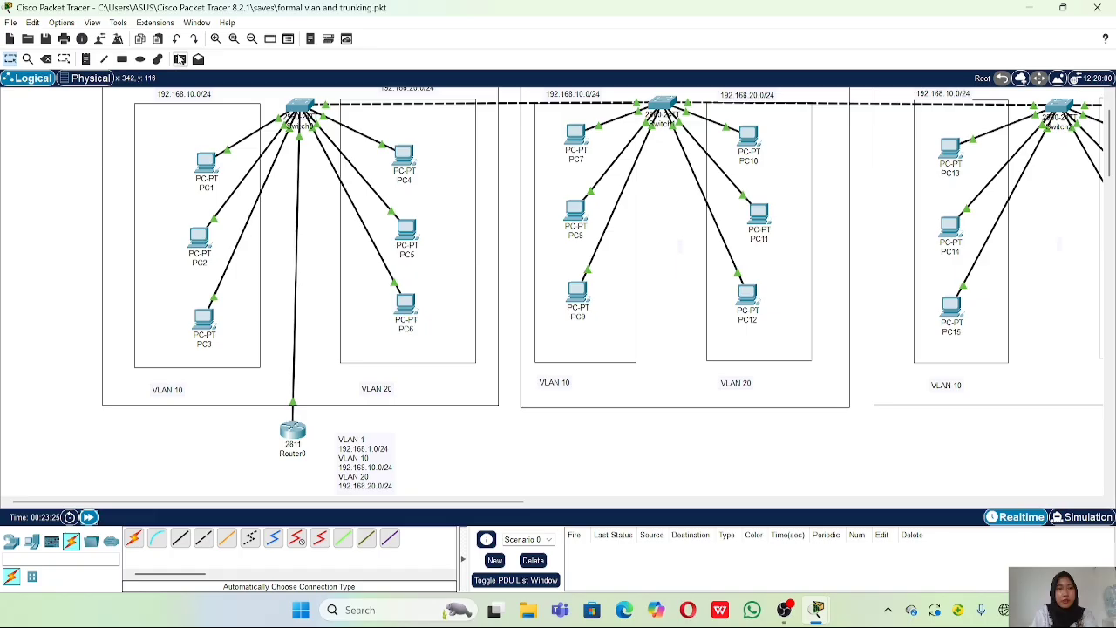
click(207, 163)
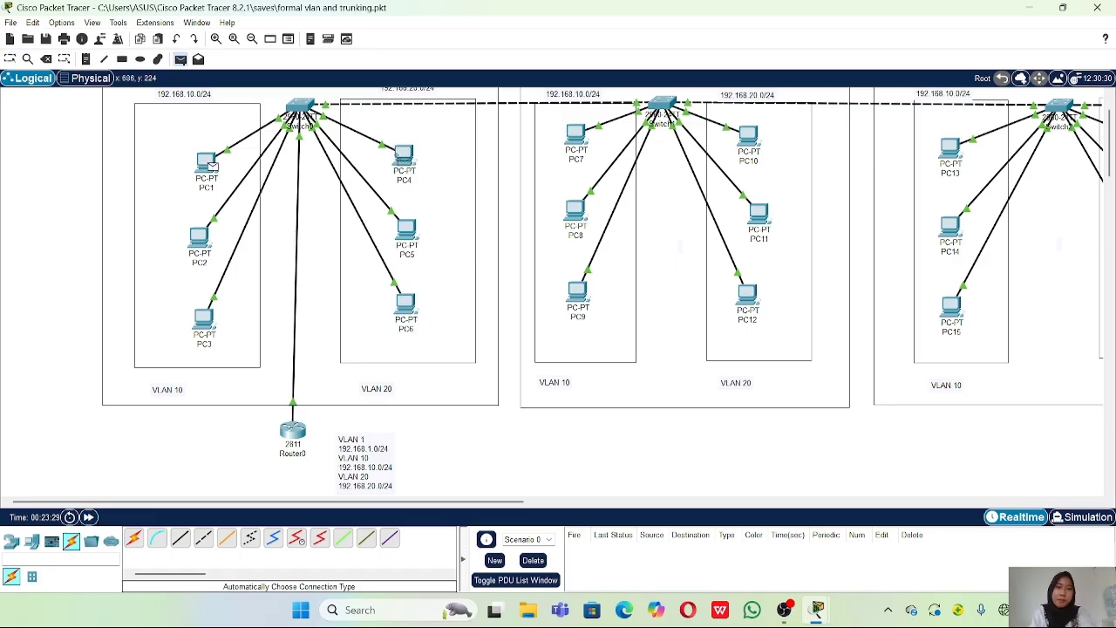
click(403, 155)
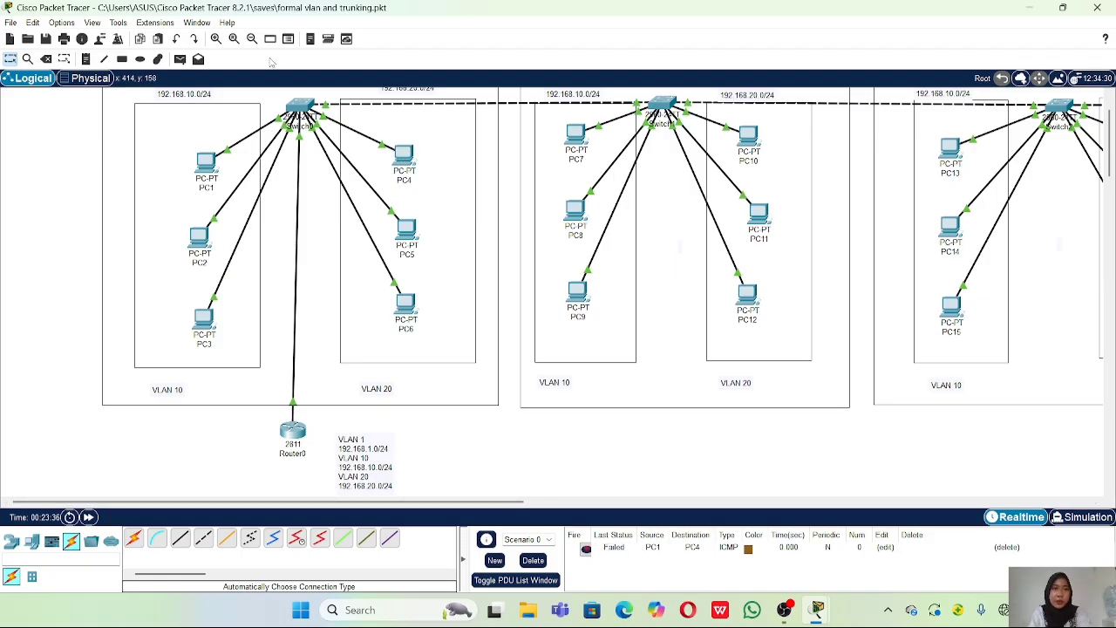
click(179, 59)
click(209, 162)
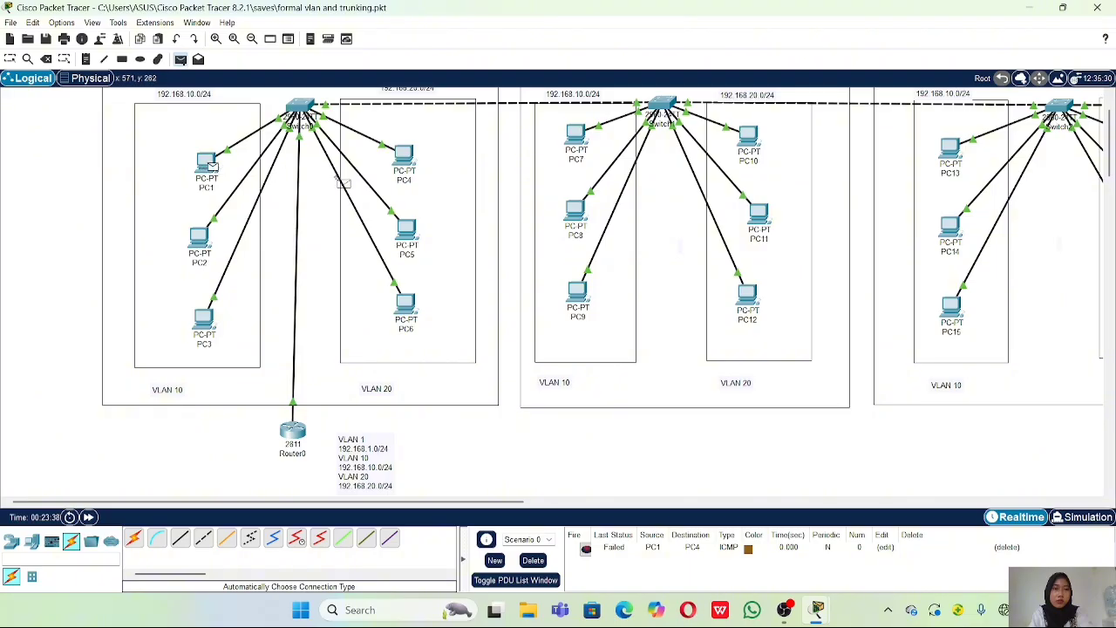
click(397, 157)
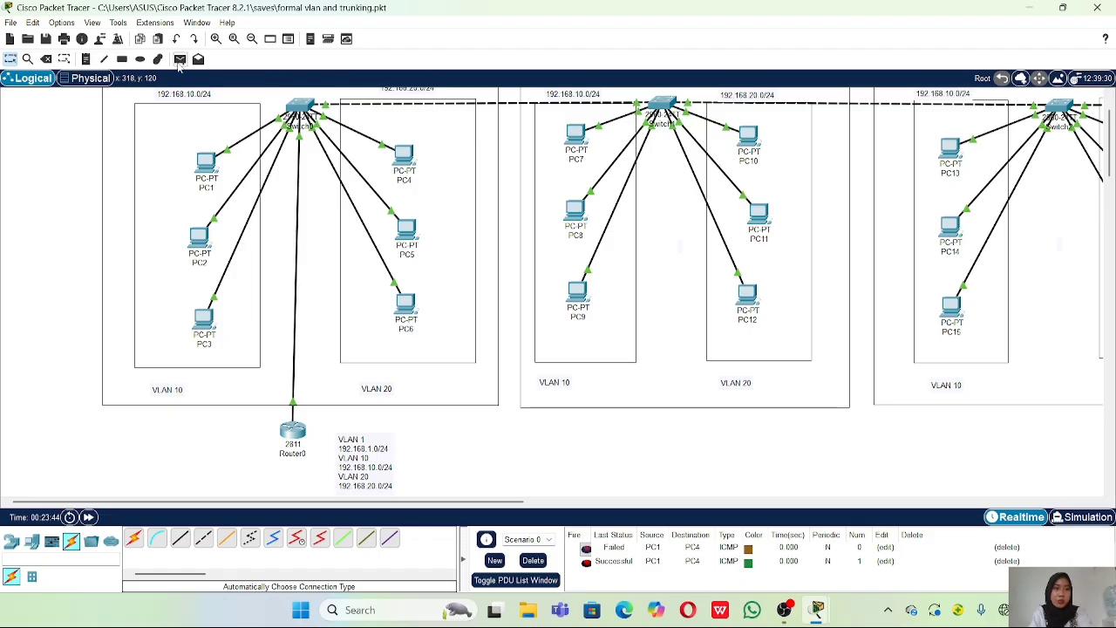
Send a simple PDU from PC2 to PC6 to test connectivity between VLAN 10 and VLAN 20.
click(180, 58)
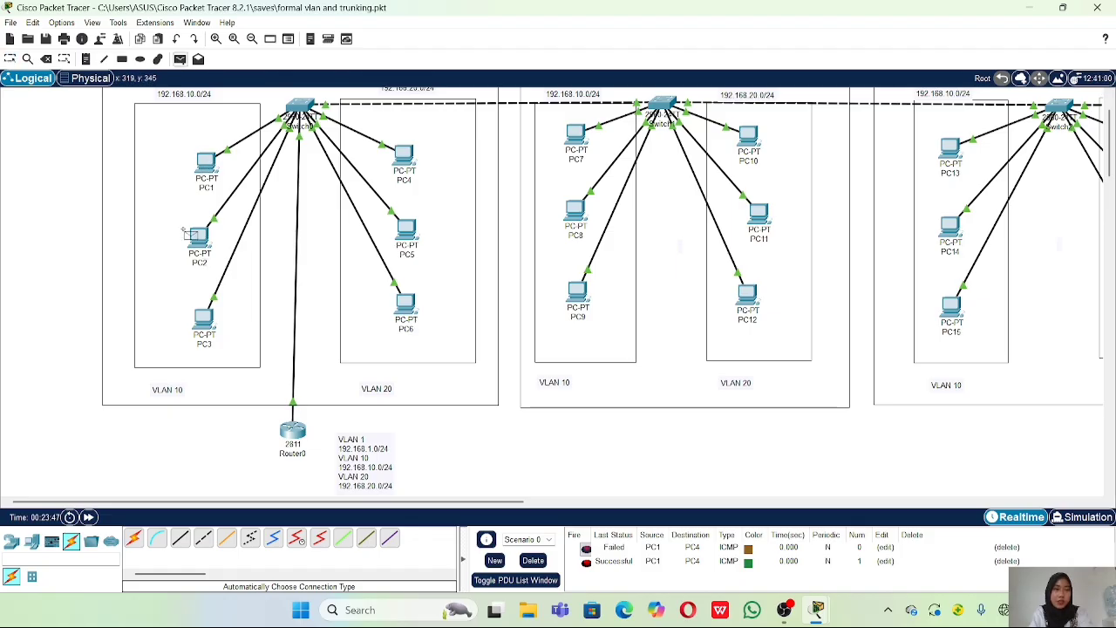
click(199, 235)
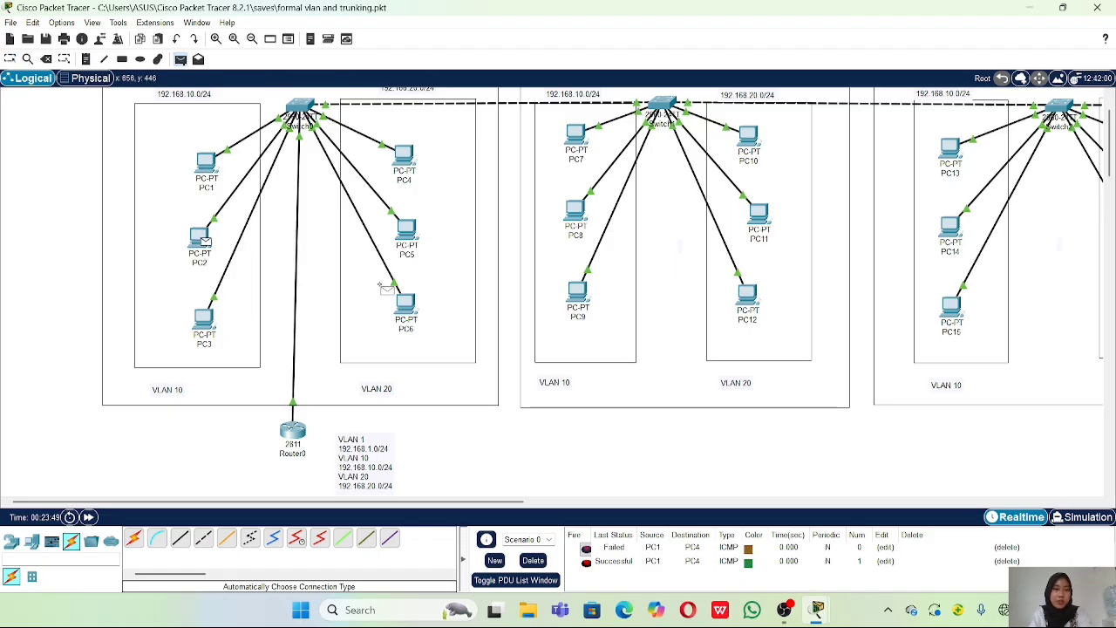
click(406, 305)
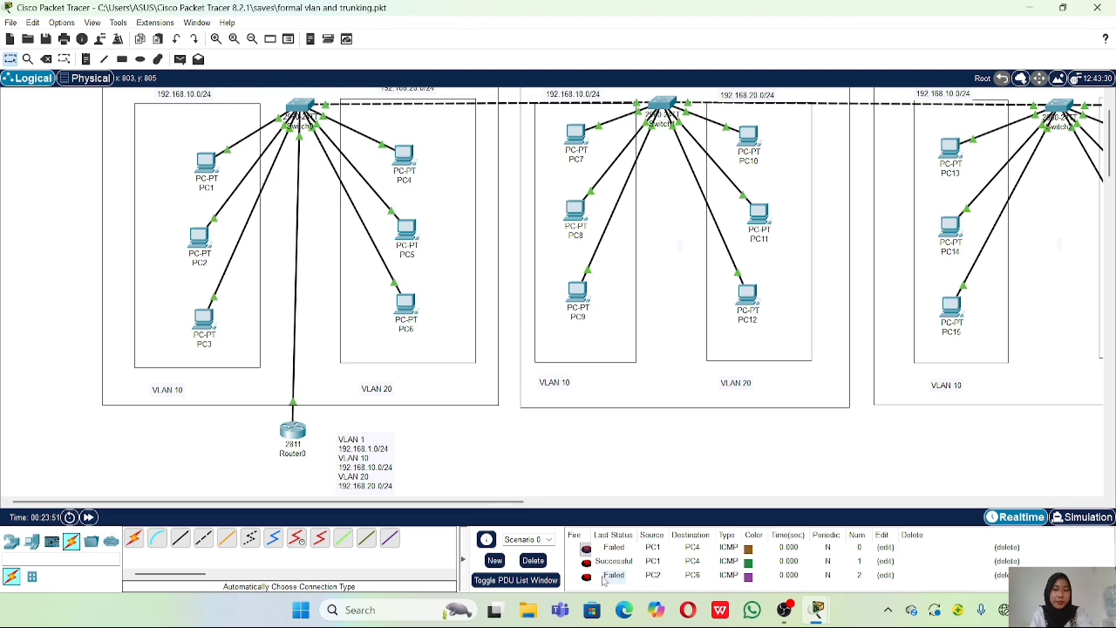
Repeat the simple PDU test from PC2 to PC6.
click(179, 58)
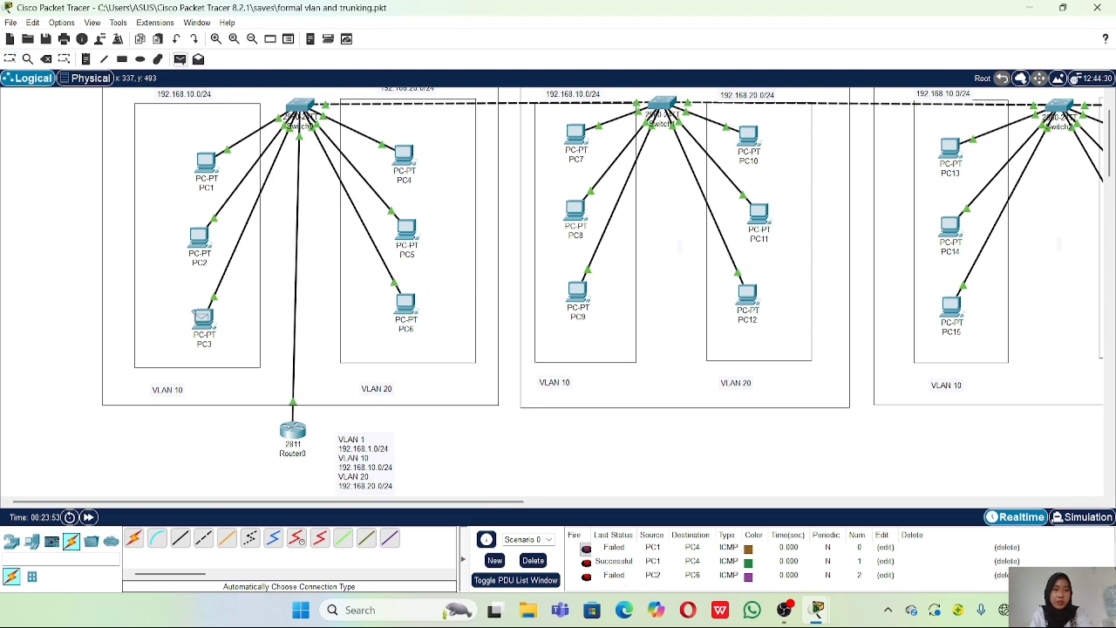
click(198, 237)
click(405, 299)
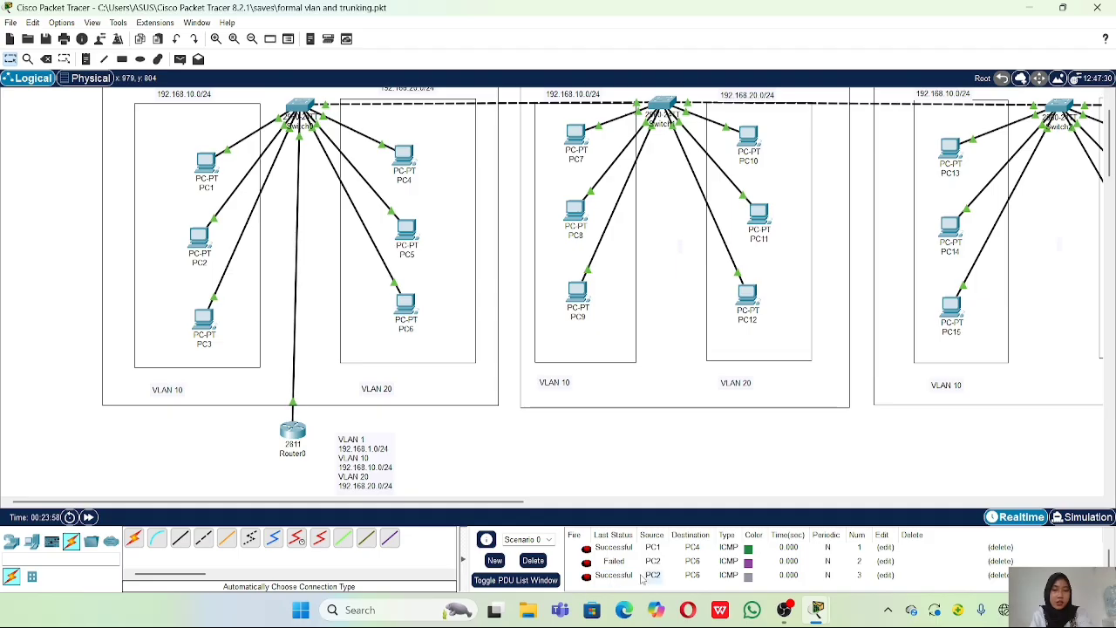
Test inter-VLAN connectivity by sending a simple PDU from PC4 to PC3 twice.
click(179, 58)
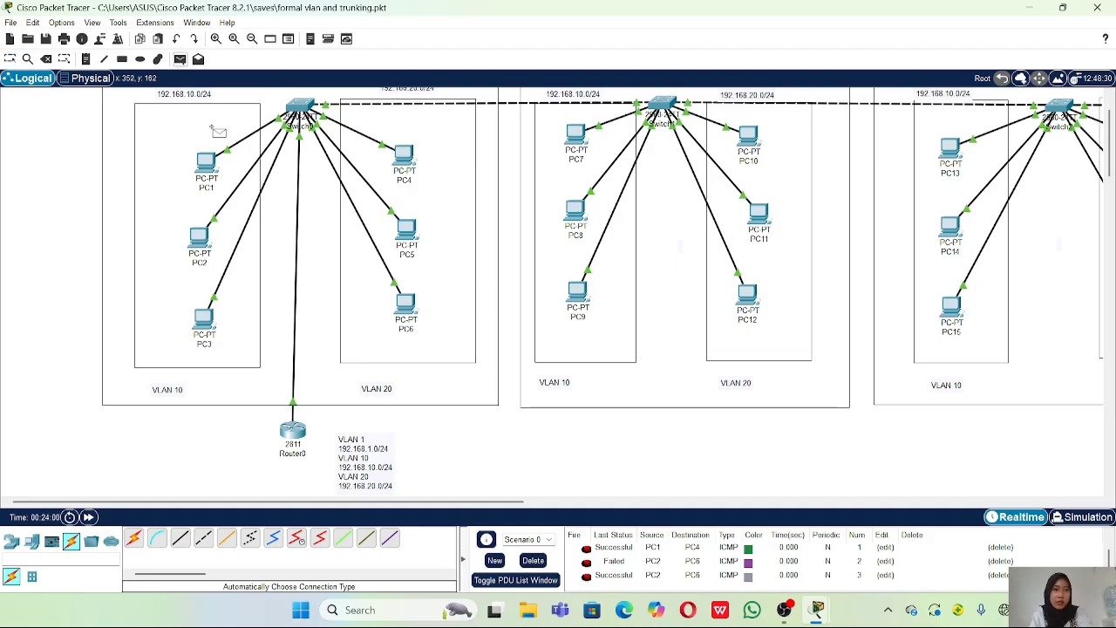
click(398, 155)
click(202, 325)
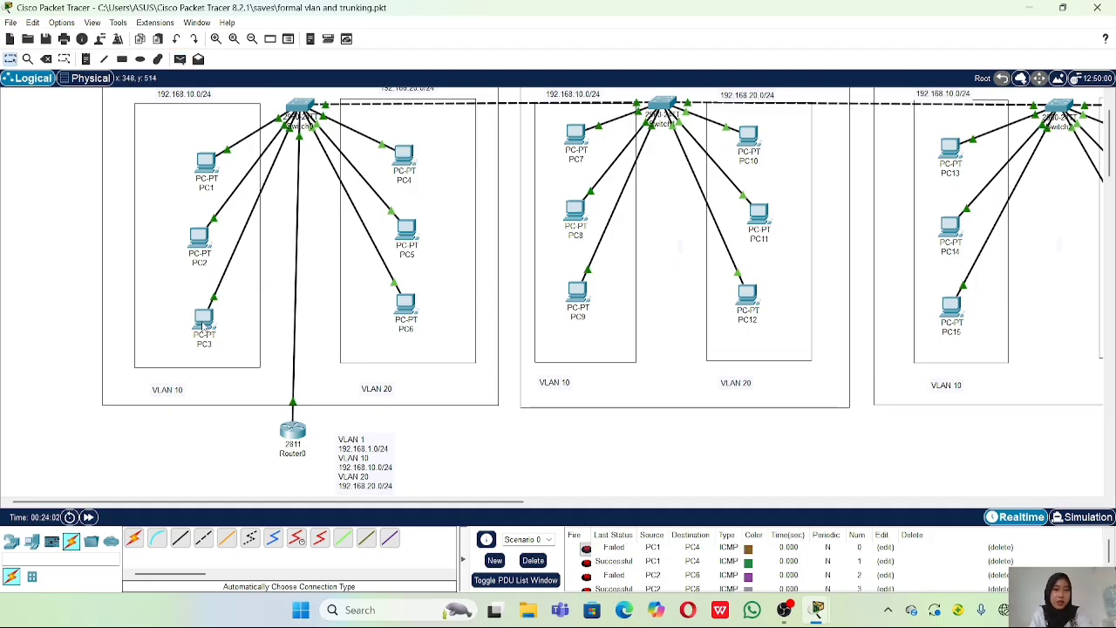
click(180, 59)
click(401, 154)
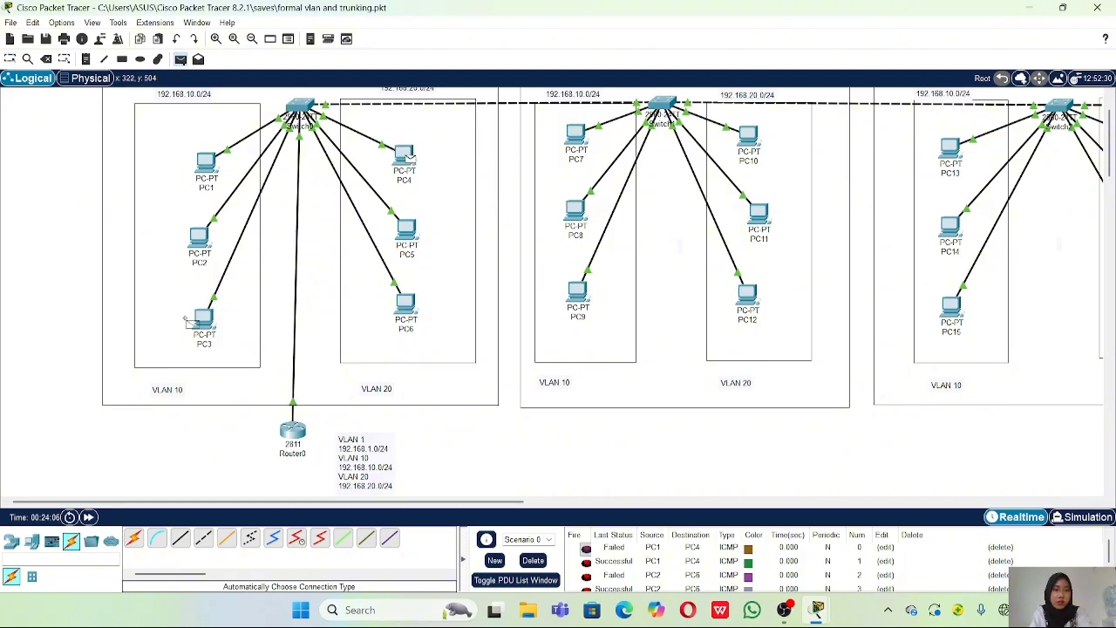
click(200, 319)
scroll(602, 567, down, 1)
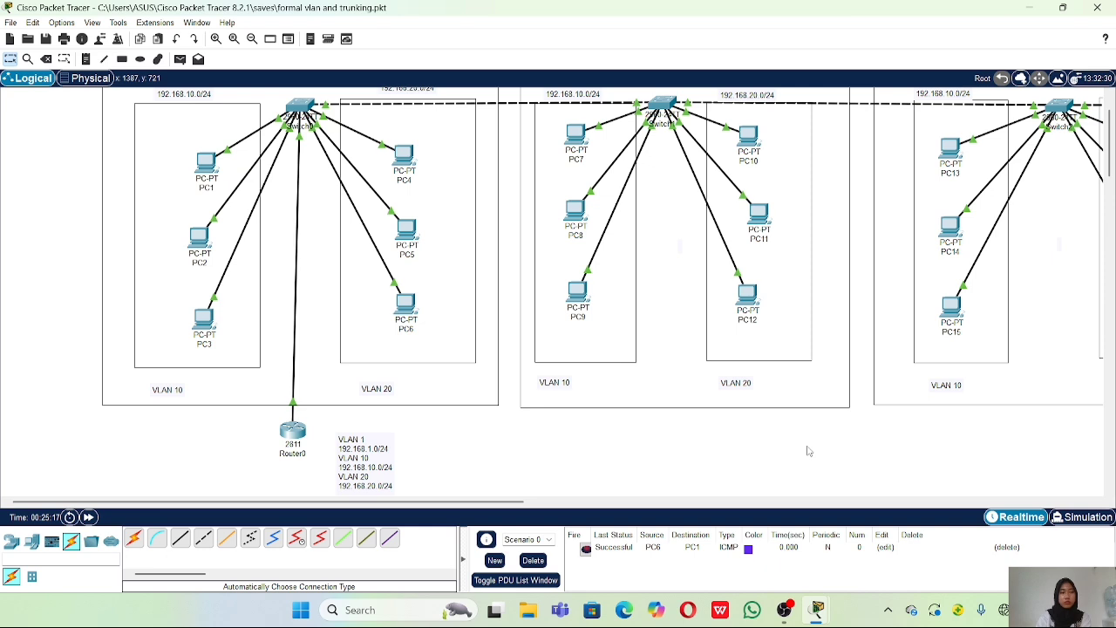
In Router0's command line, exit interface and configuration modes and re-enter global configuration with conf t.
scroll(697, 463, up, 2)
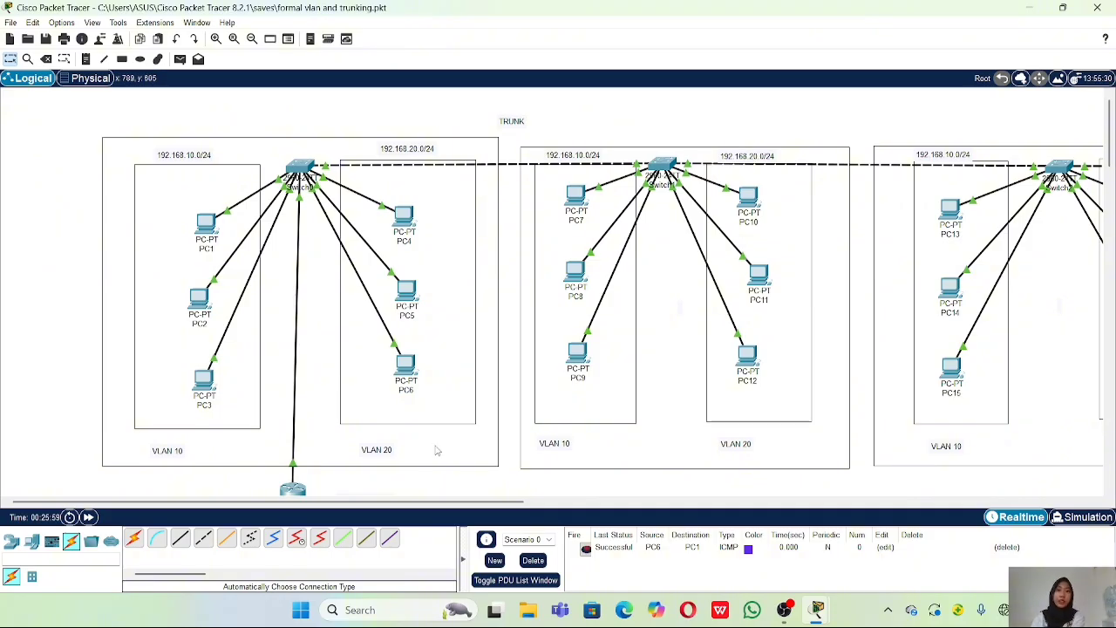
scroll(218, 488, down, 2)
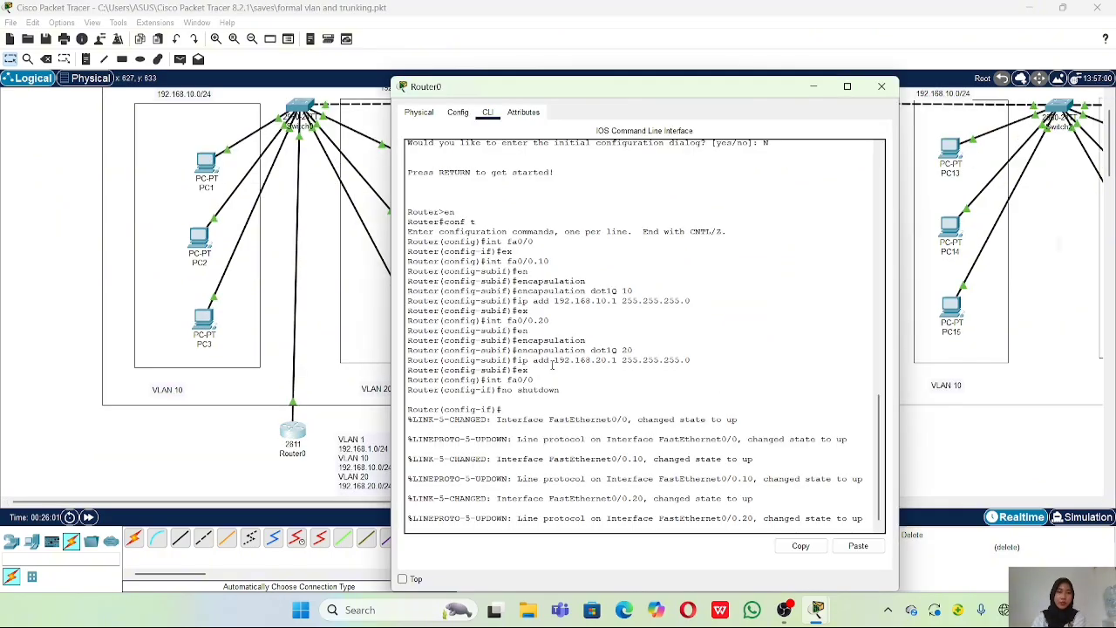
key(Return)
text(e)
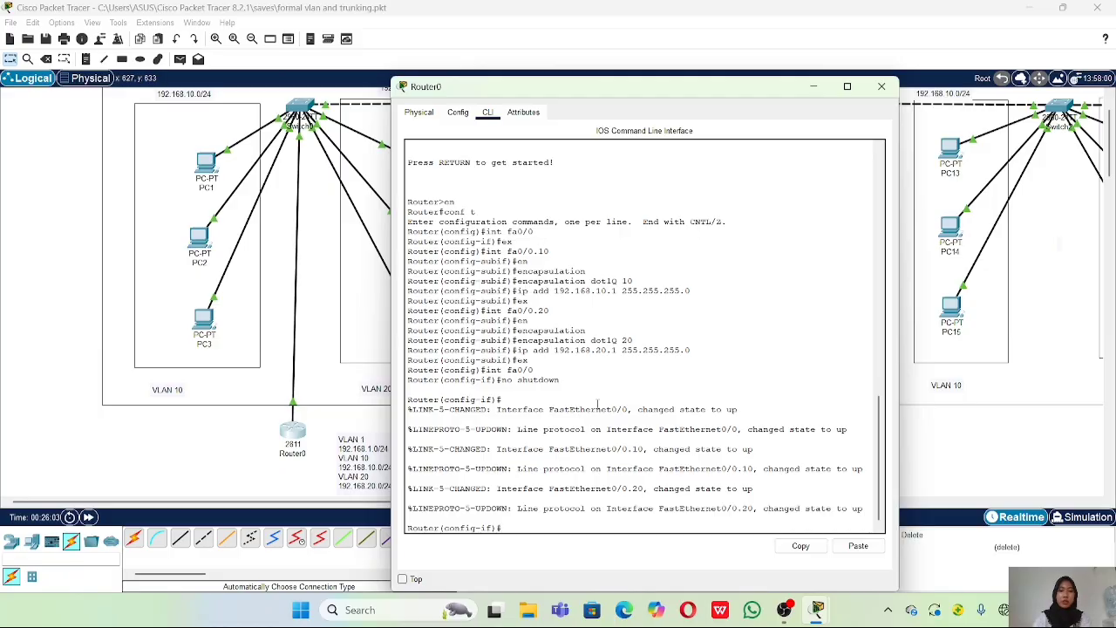
text(x)
key(Return)
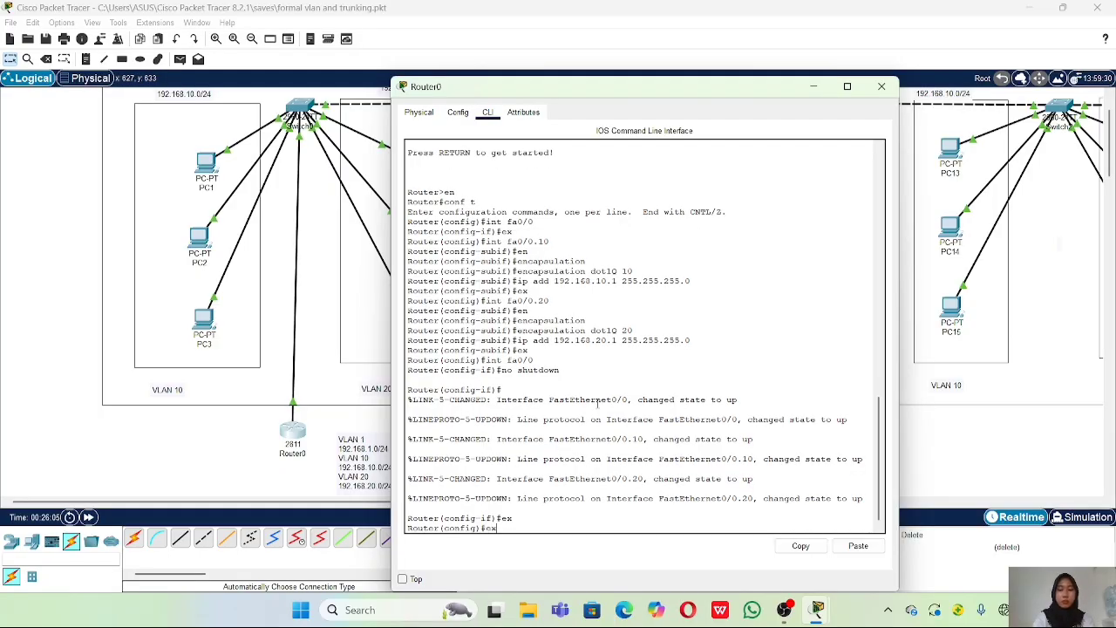
text(ex)
key(Return)
key(Return)
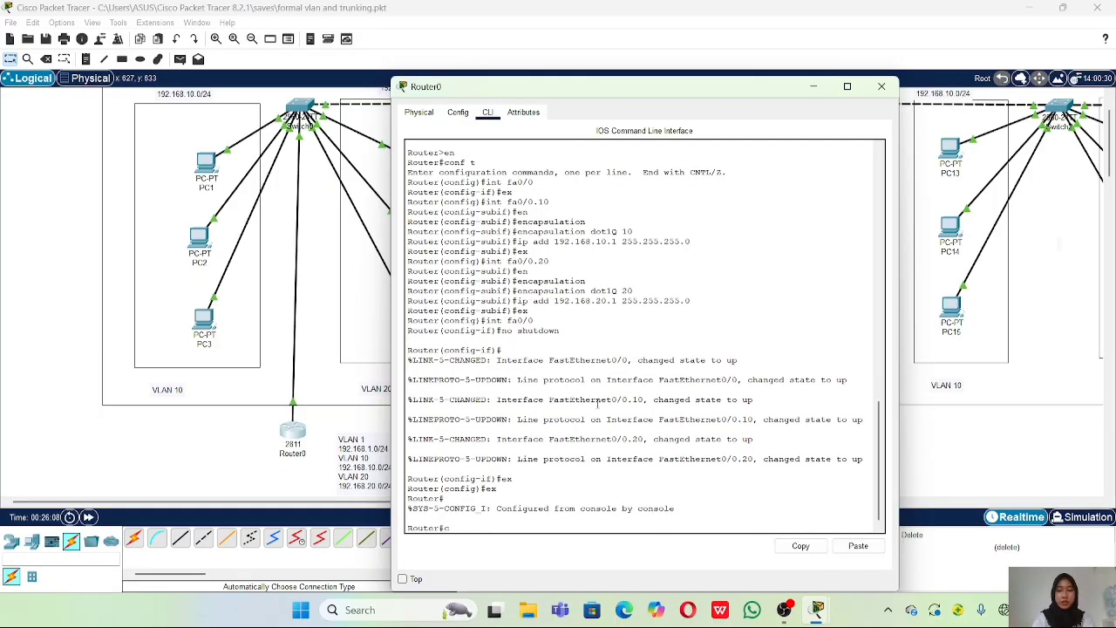
text(conf t)
key(Return)
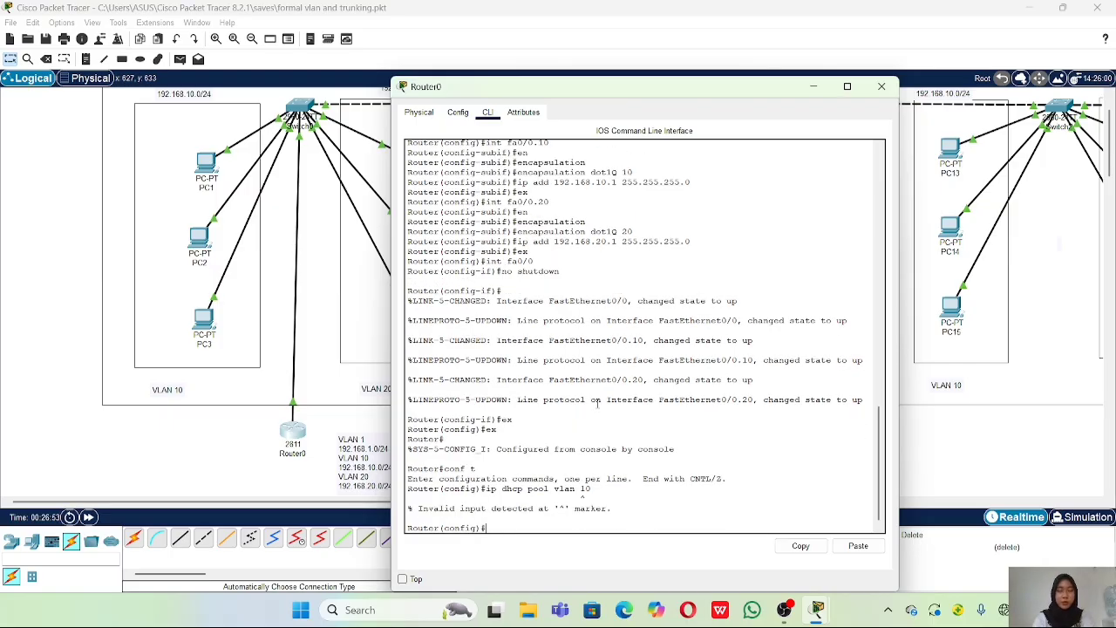
Create a DHCP pool named VLAN10 on the router and set its network to 192.168.10.0 255.255.255.0.
text(dhcp)
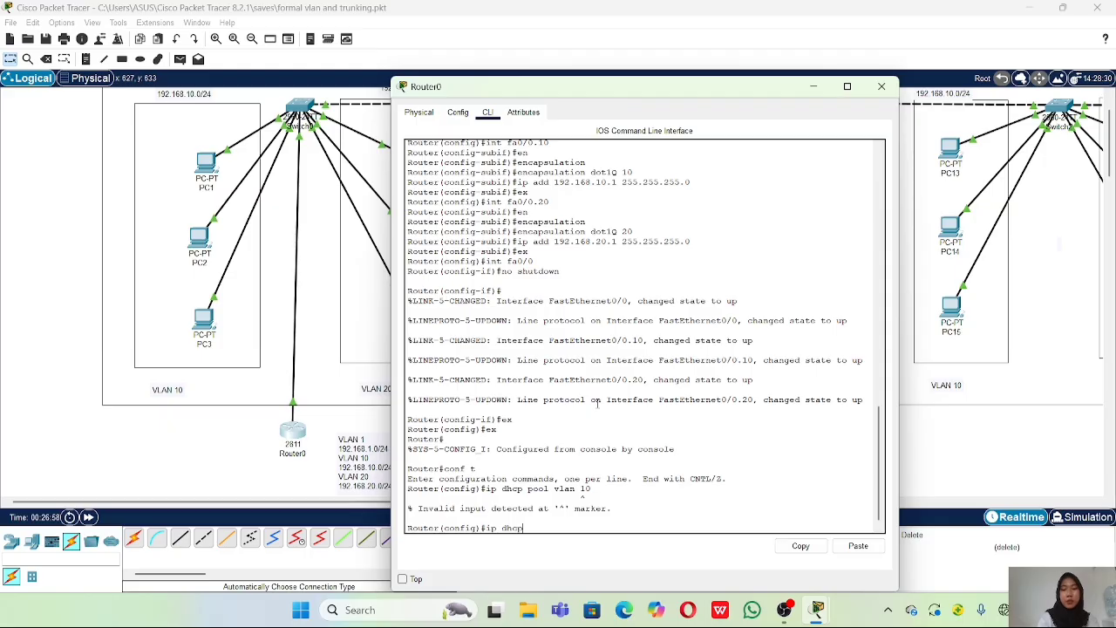
text( pool VLAN10)
key(Return)
text(nfig)#networ)
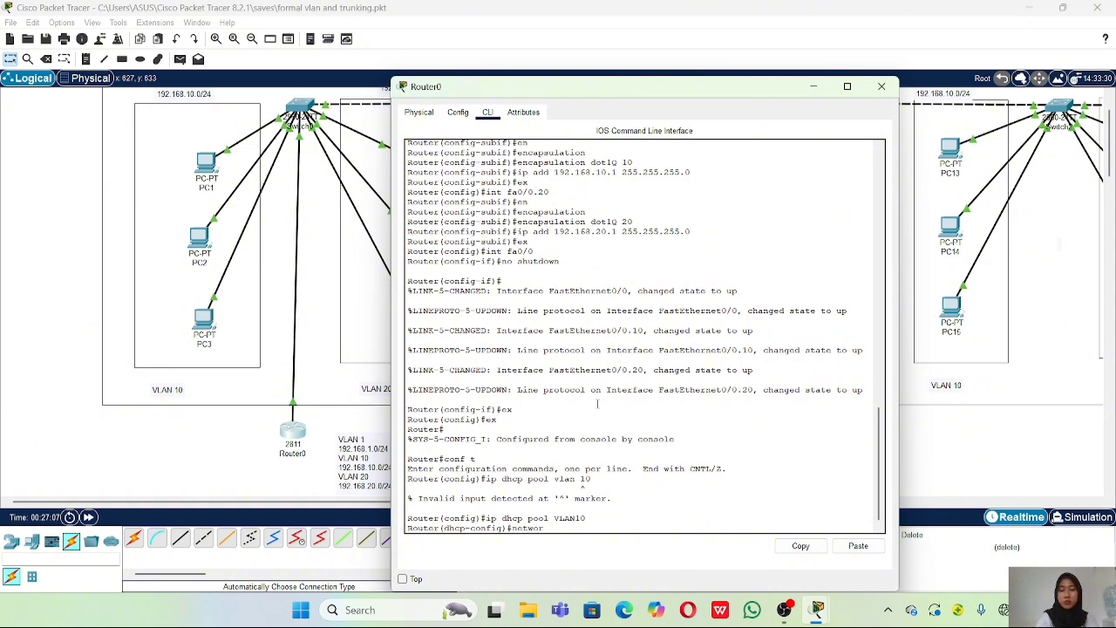
text(k 192.168.10.0 255)
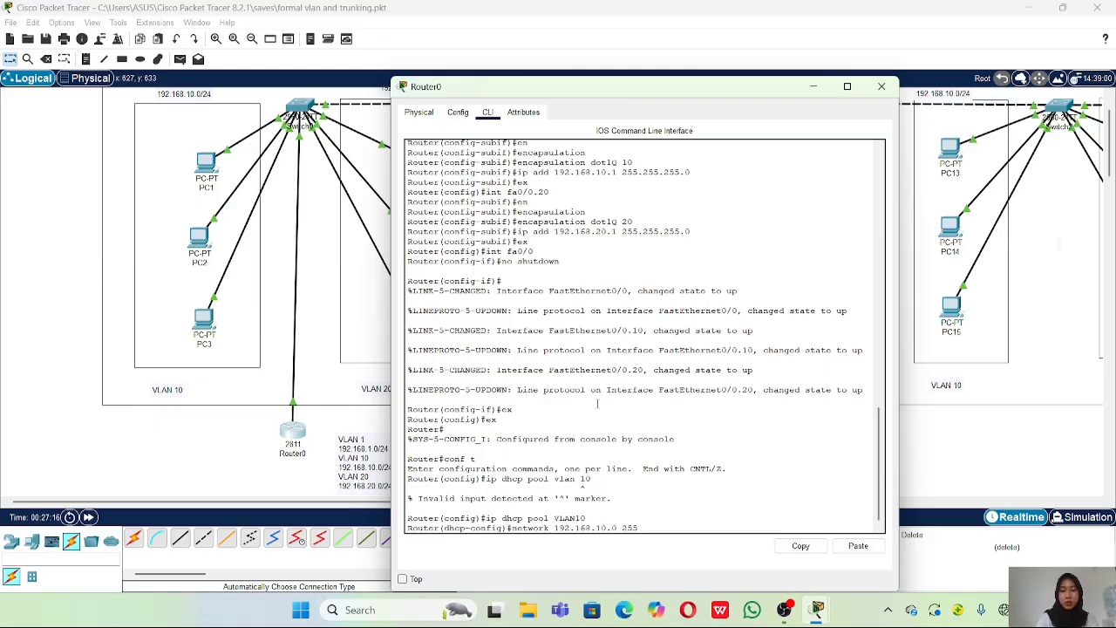
text(.255.255)
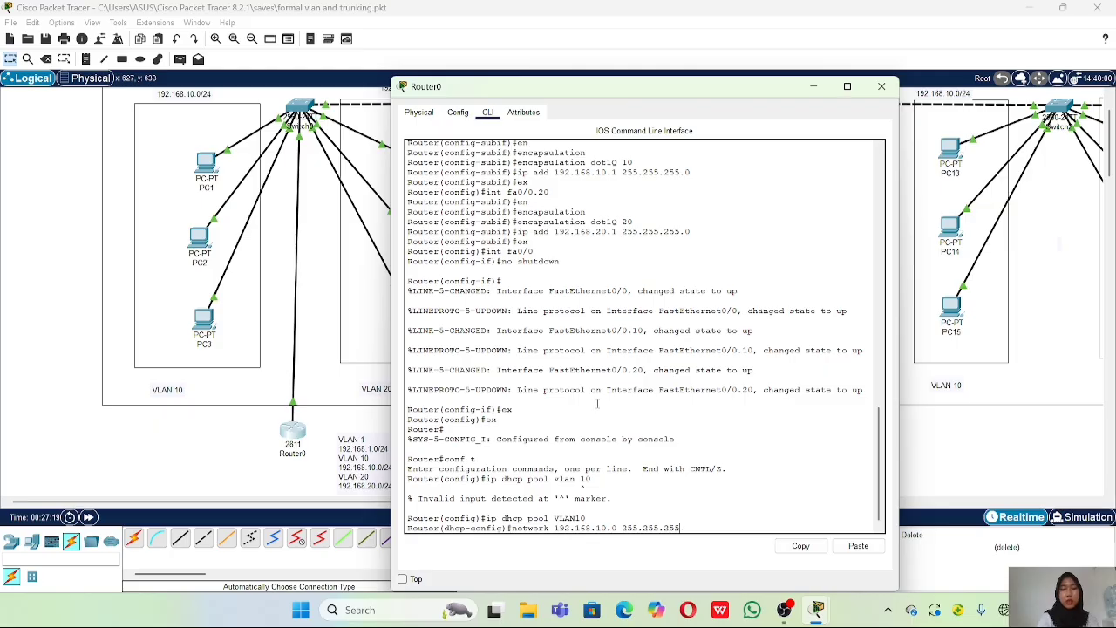
text(.0)
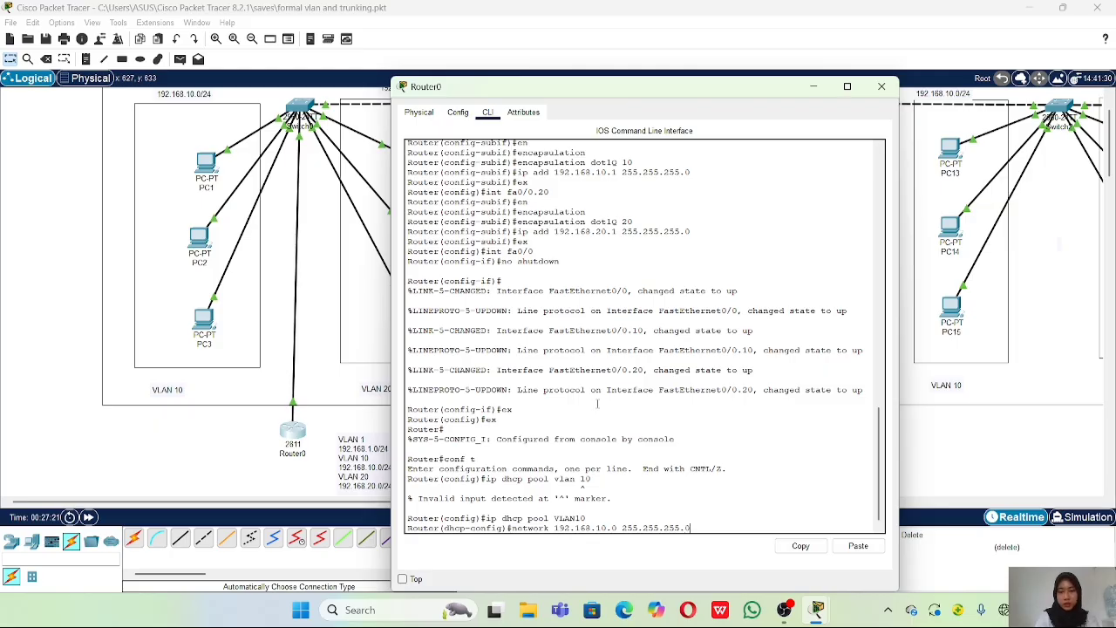
key(Return)
Set the default router of the VLAN10 DHCP pool to 192.168.10.1.
text(dhcp-config)#d)
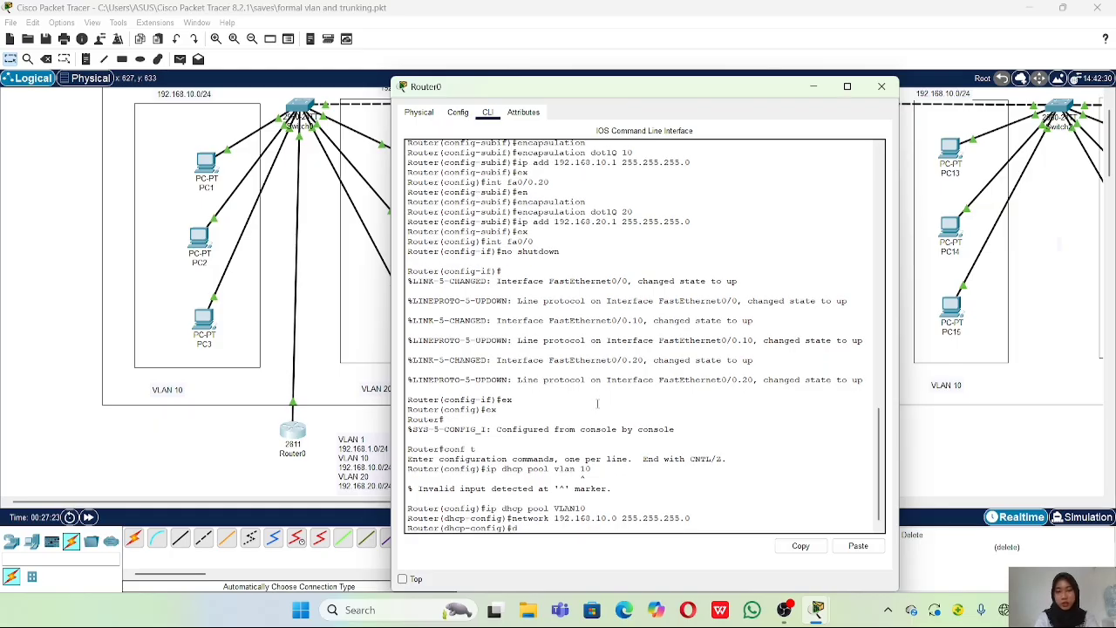
text(e)
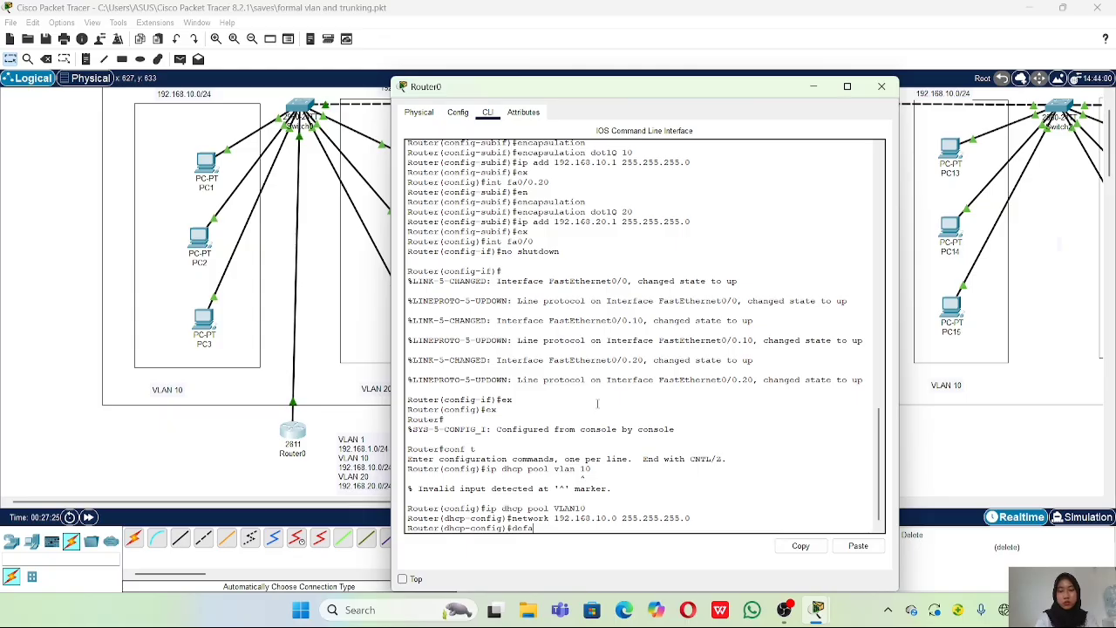
key(Tab)
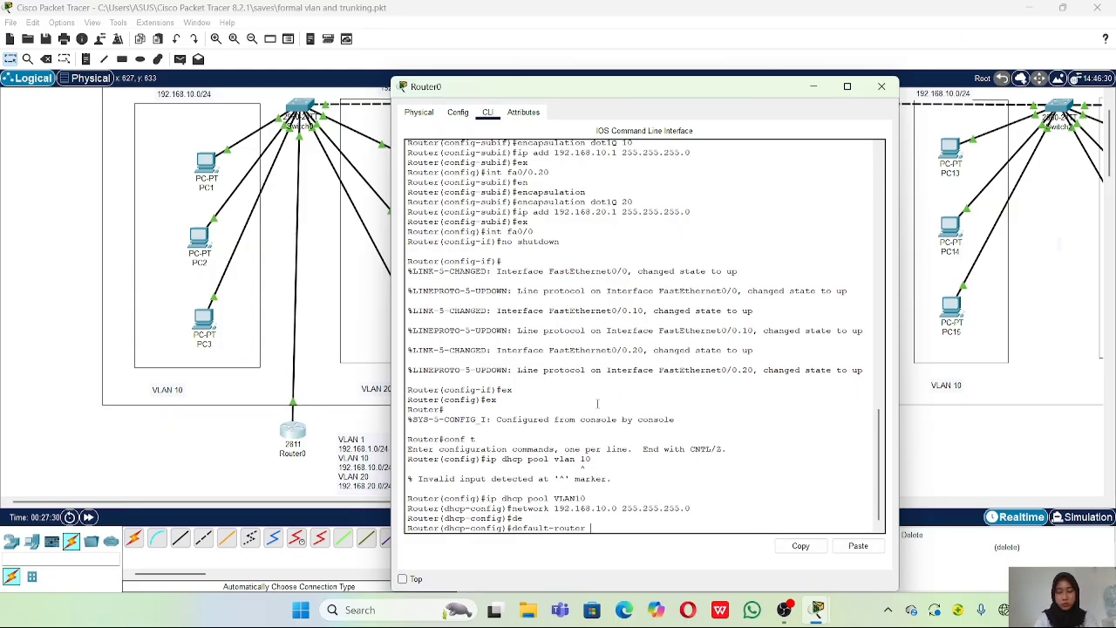
text(192.168)
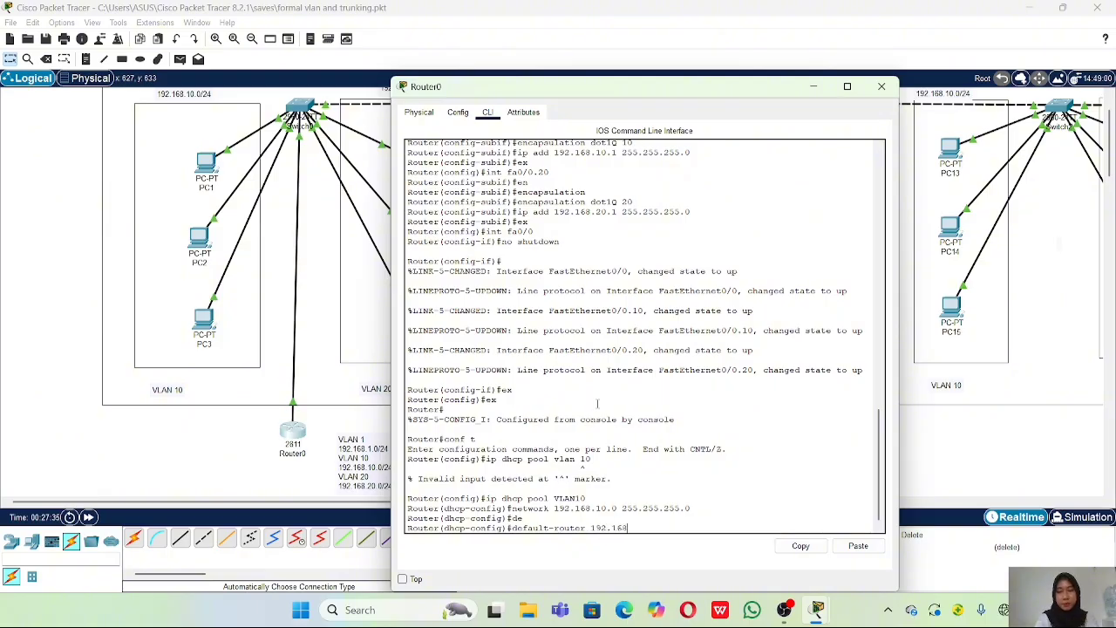
text(.10.1)
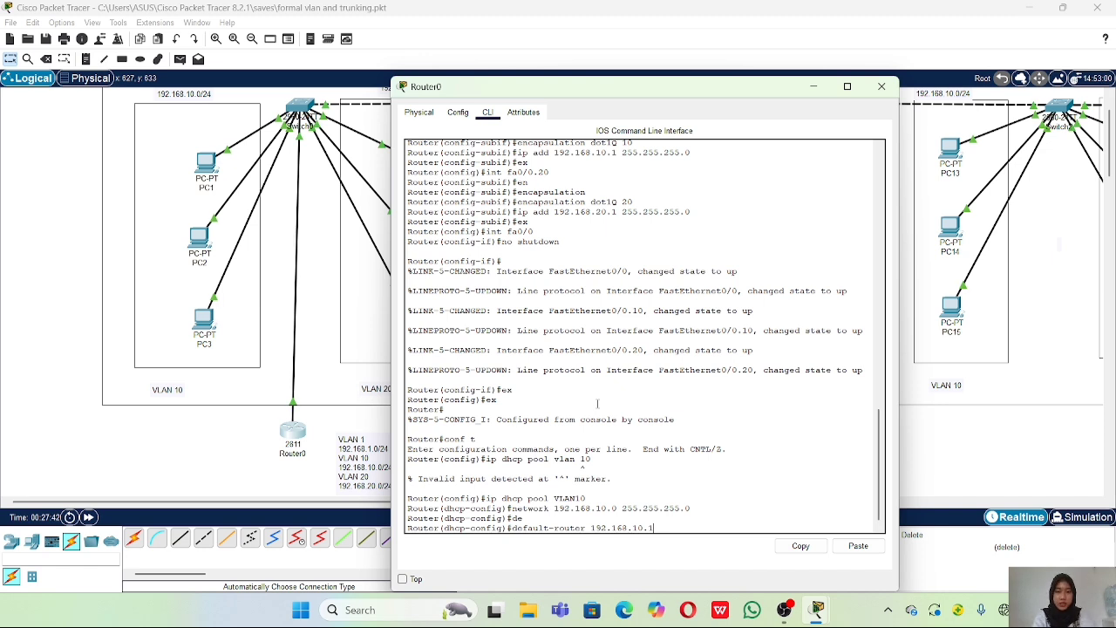
key(Return)
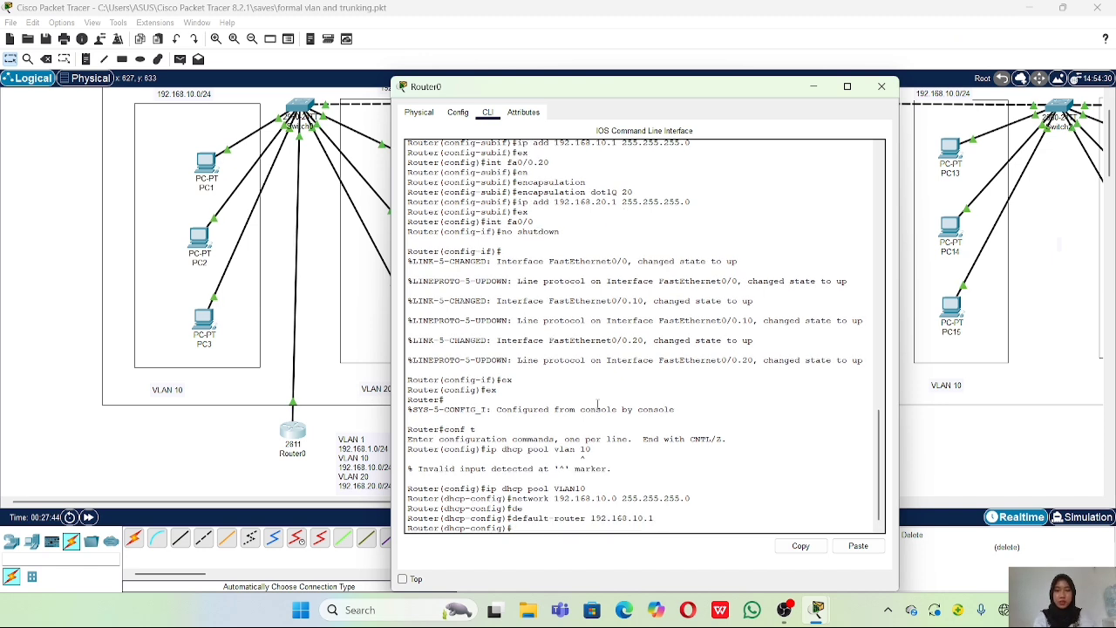
Set the DNS server of the VLAN10 DHCP pool to 8.8.8.8.
text(dn)
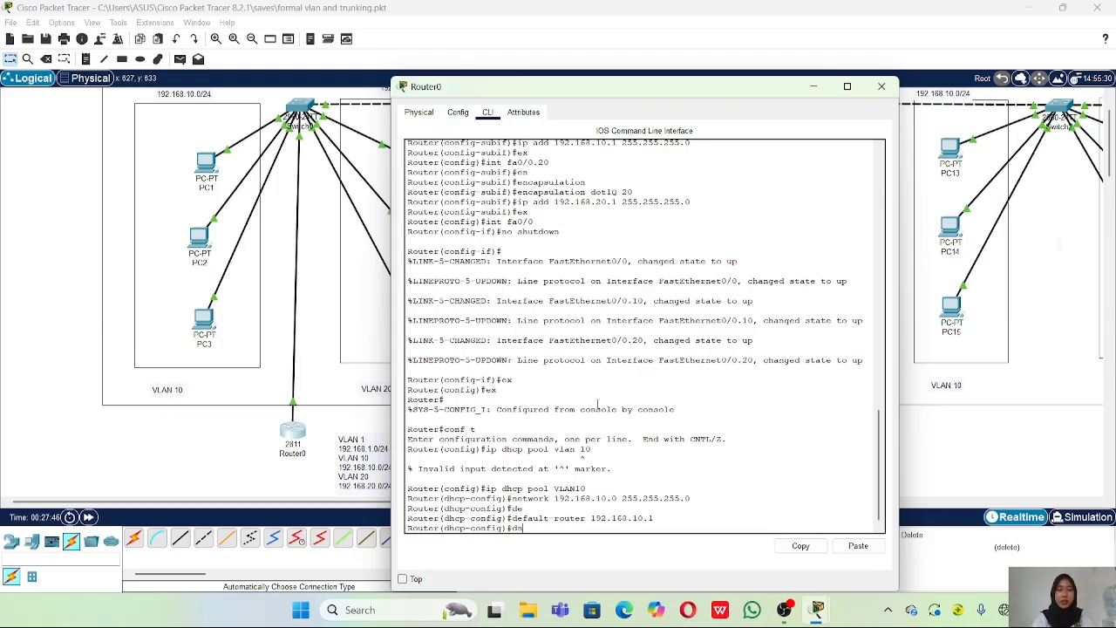
key(Tab)
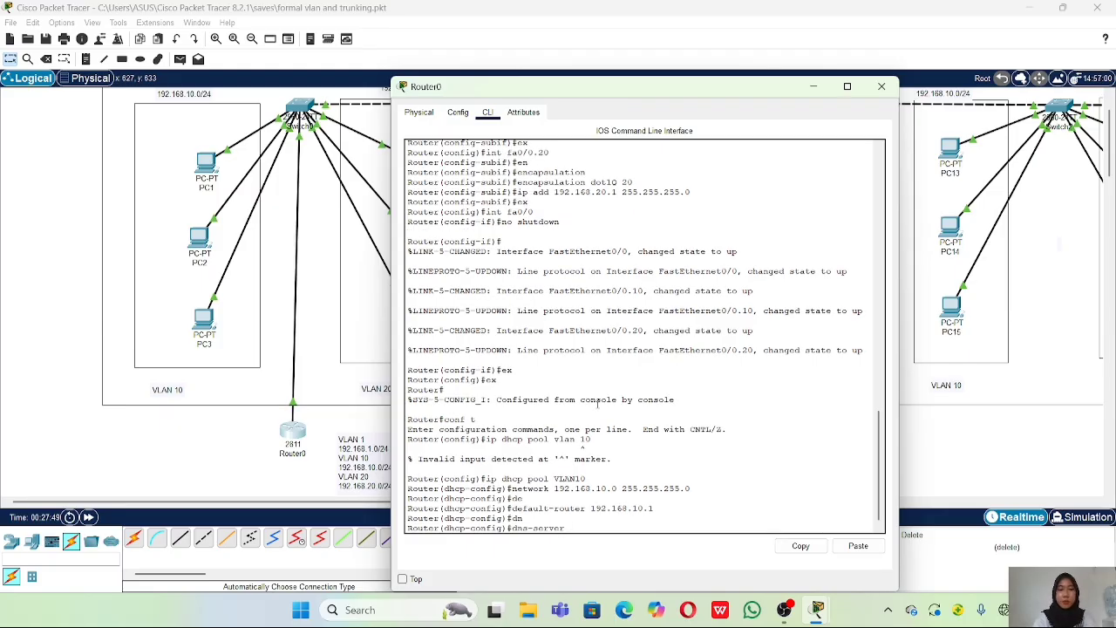
text(8.8.8.8)
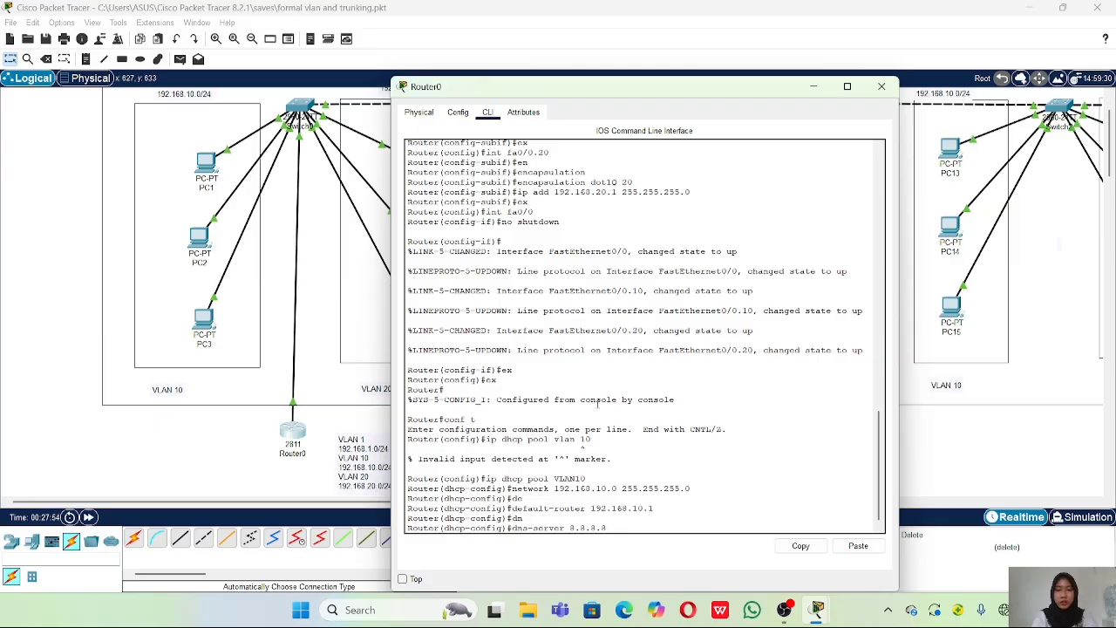
key(Return)
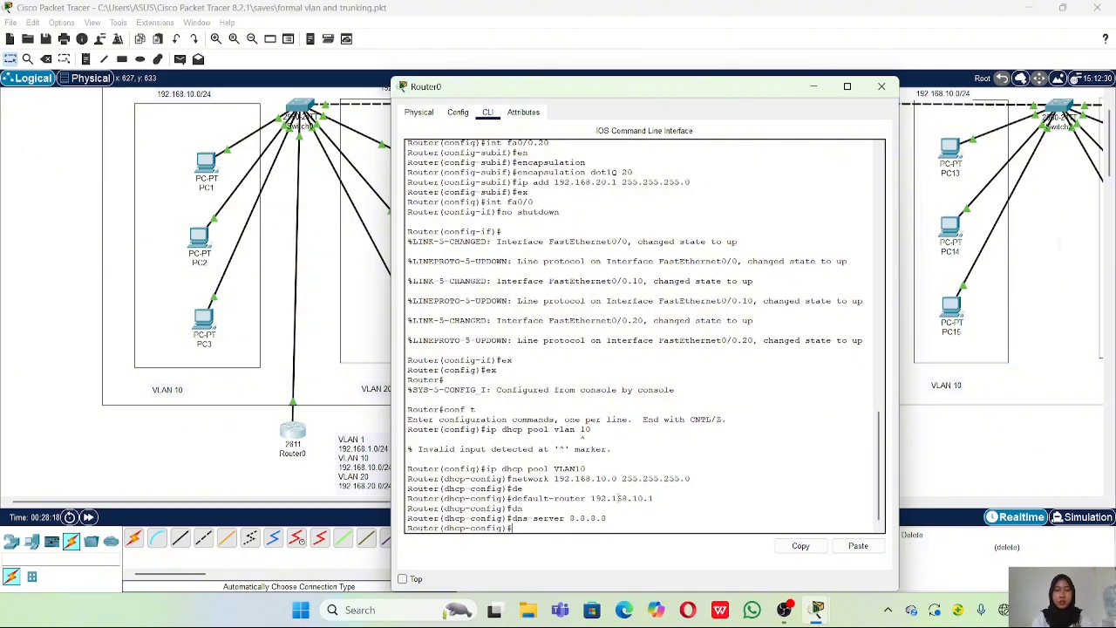
Exit the VLAN10 pool configuration and create a second DHCP pool named VLAN20.
text(ex)
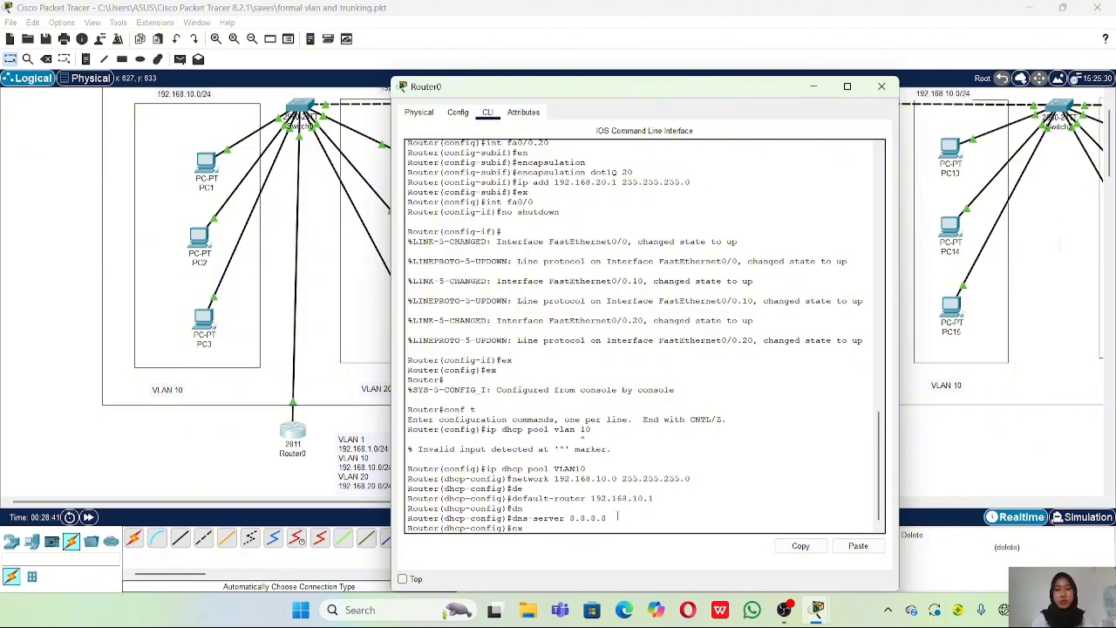
key(Return)
text(ip dhcp)
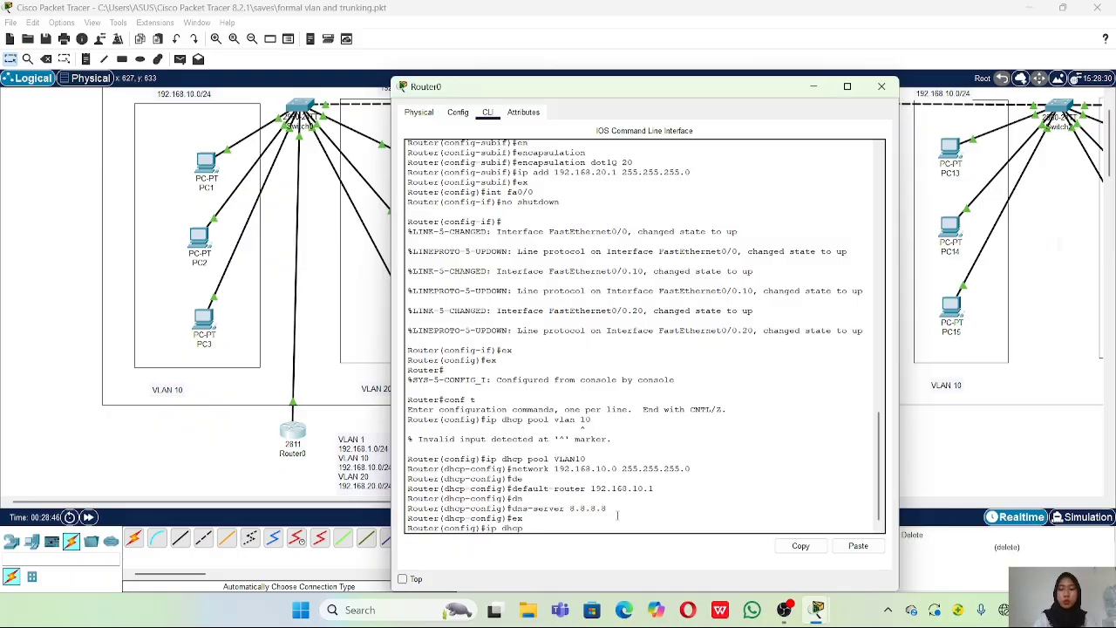
text( pool)
key(BackSpace)
key(BackSpace)
key(BackSpace)
text(pool VLAN20)
key(Return)
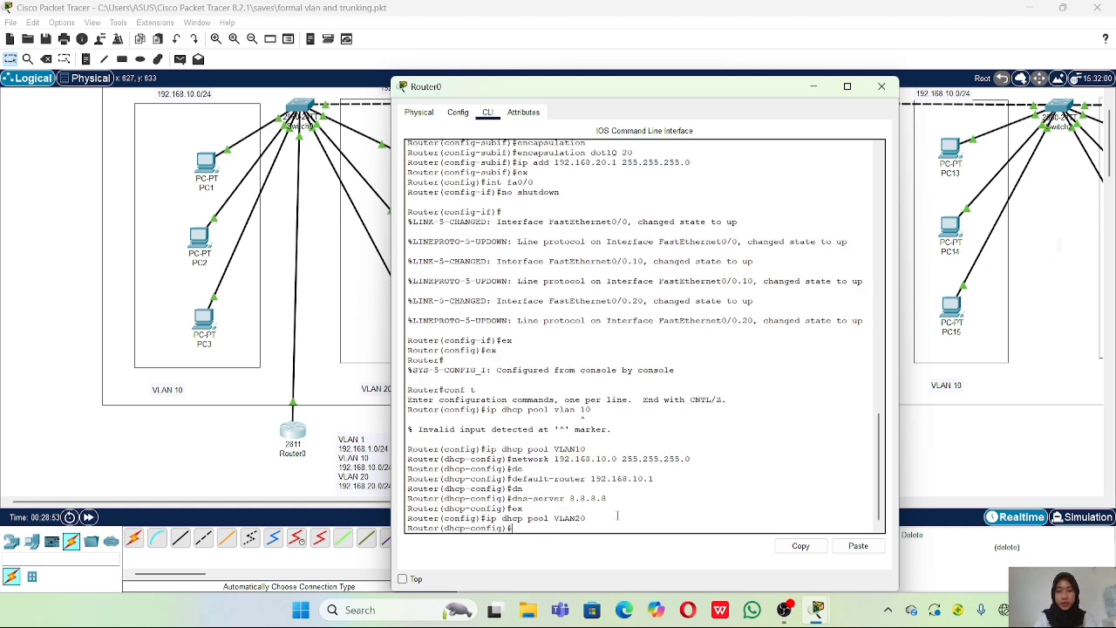
Set the network of the VLAN20 DHCP pool to 192.168.20.0 255.255.255.0.
text(networkny)
key(BackSpace)
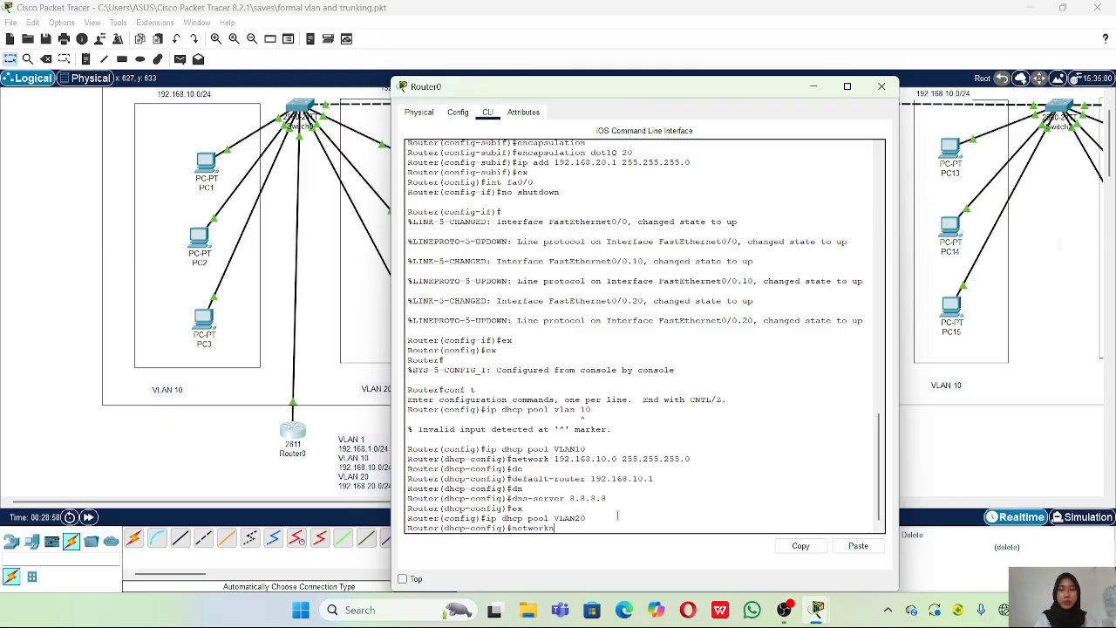
text(192.168.20.0 255.255.)
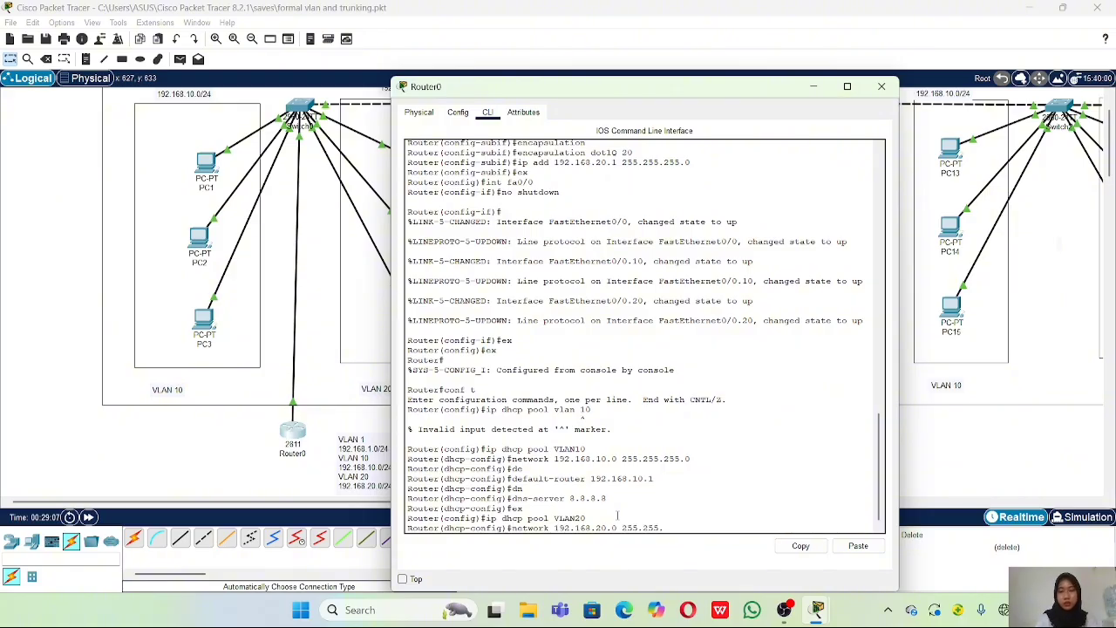
text(255)
text(.0)
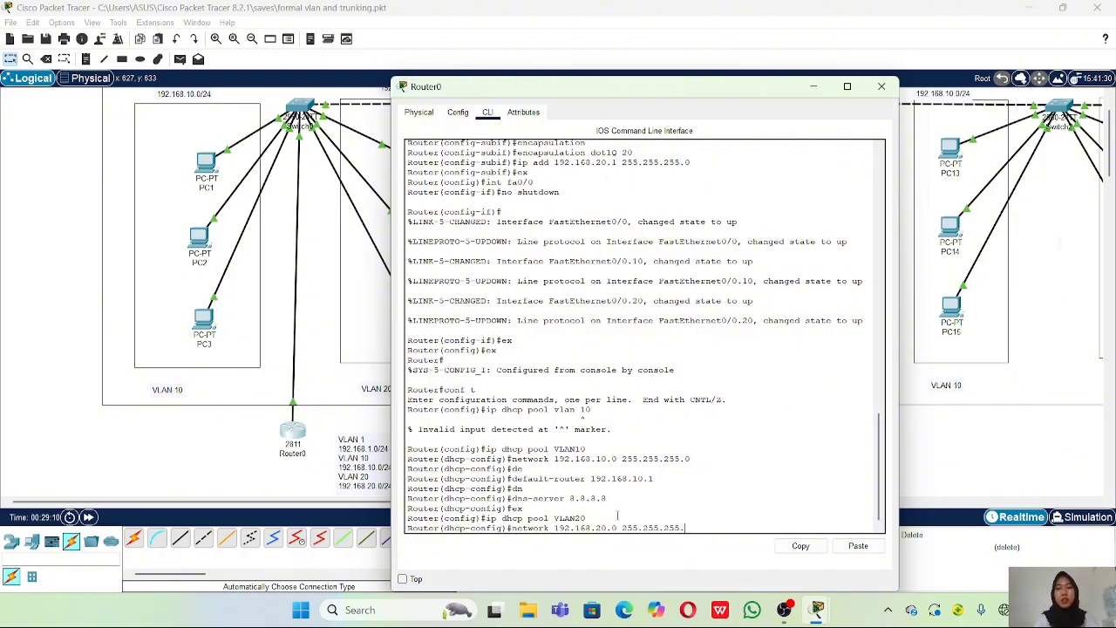
key(Return)
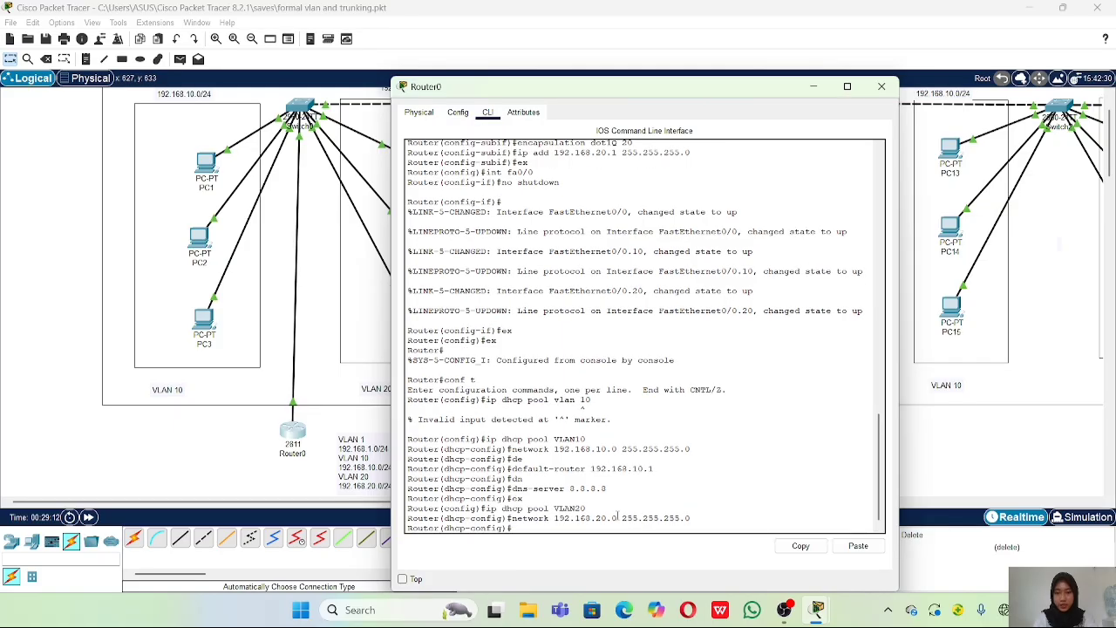
Set the default router of the VLAN20 DHCP pool to 192.168.20.1.
text(def)
key(Tab)
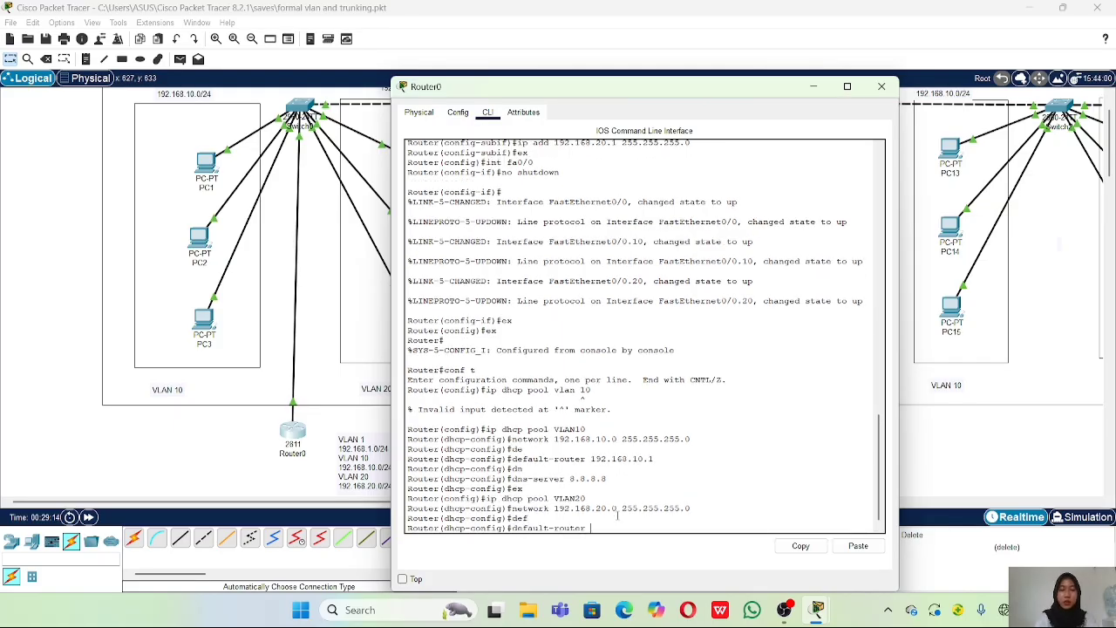
text(192.1)
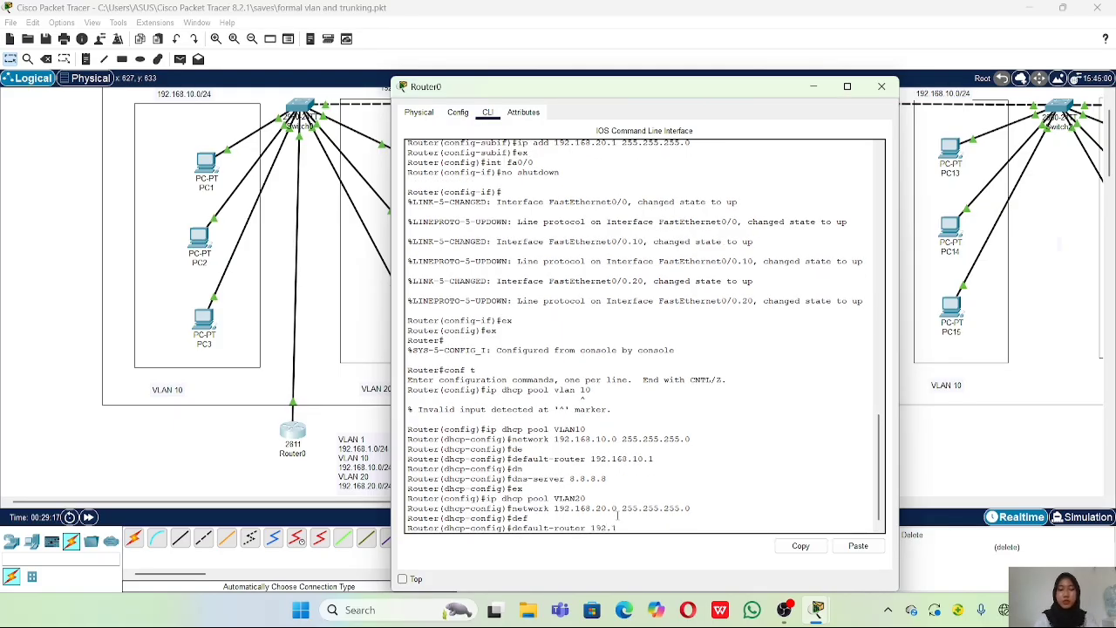
text(68.20.)
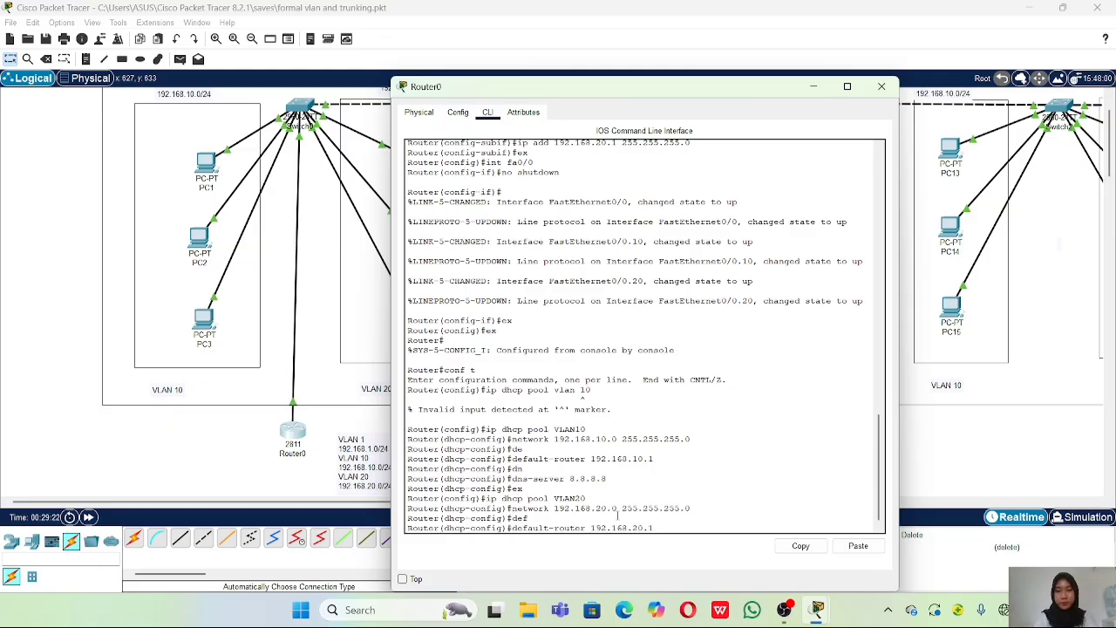
text(1)
key(Return)
Set the DNS server of the VLAN20 DHCP pool to 8.8.8.8 and exit the pool configuration.
text(dhcp-config)#d)
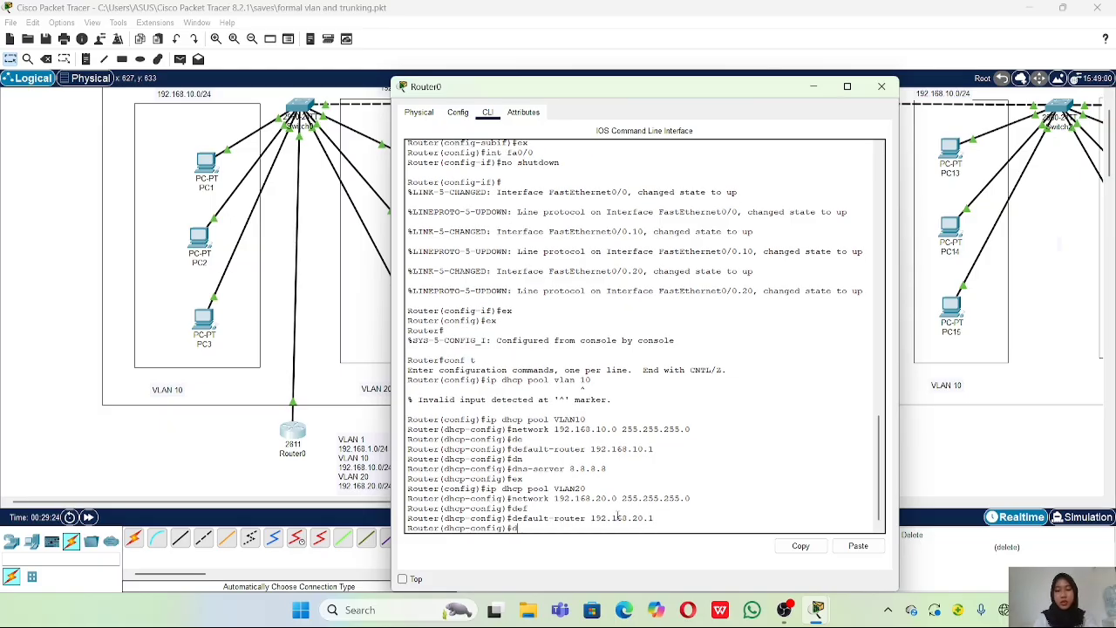
text(n)
key(Tab)
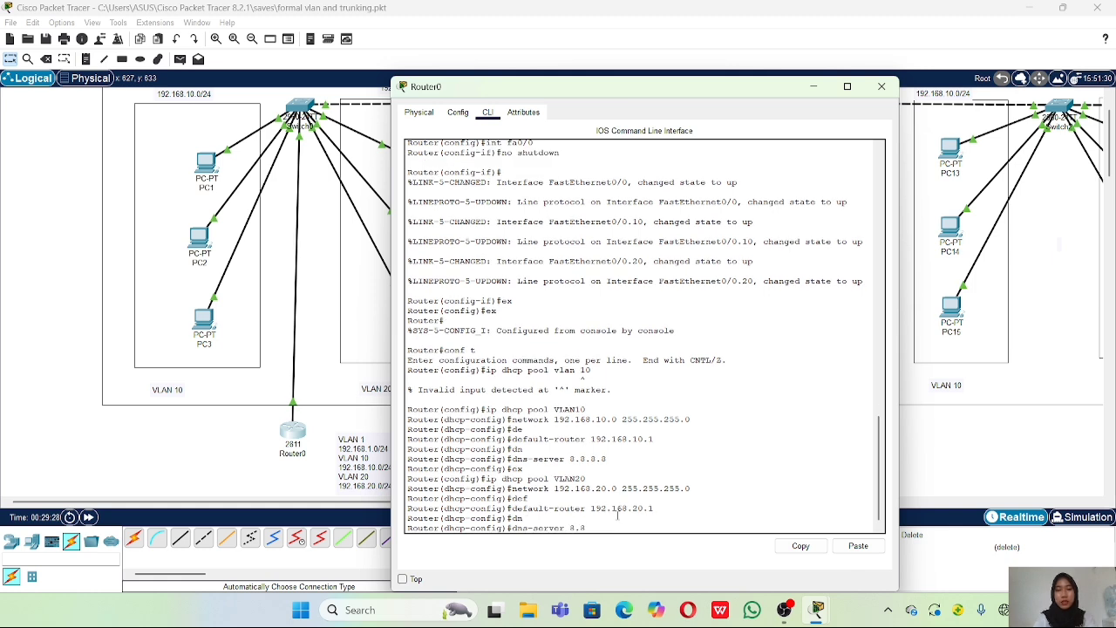
text(8.8.8.8)
key(Return)
text(ex)
key(Return)
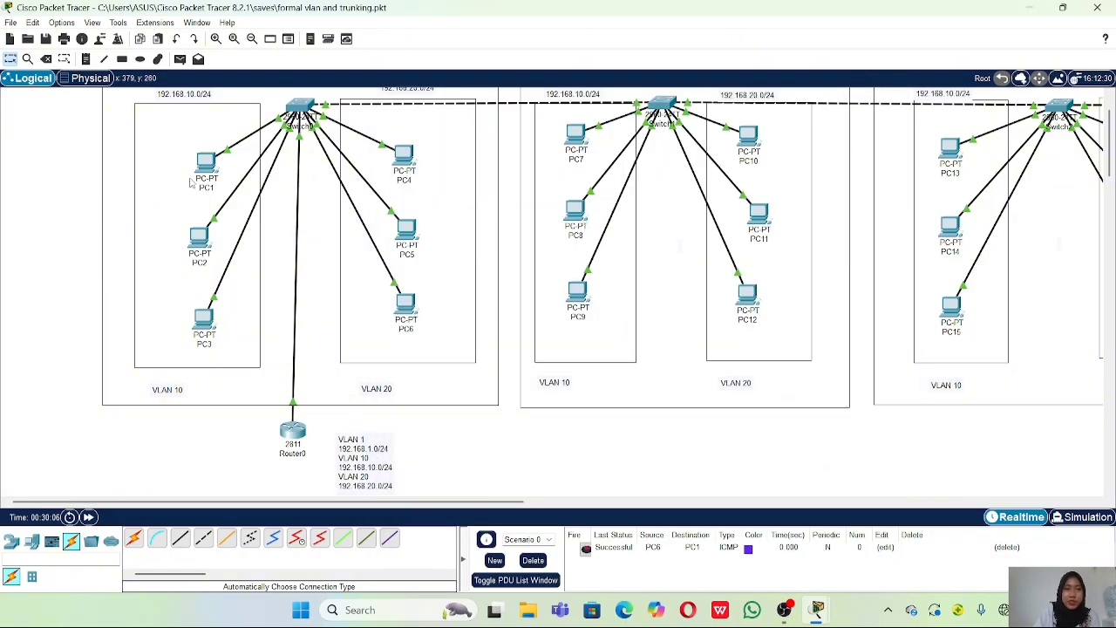
Switch the IP configuration of PC1, PC2 and PC3 in the first VLAN 10 group from static to DHCP.
click(204, 165)
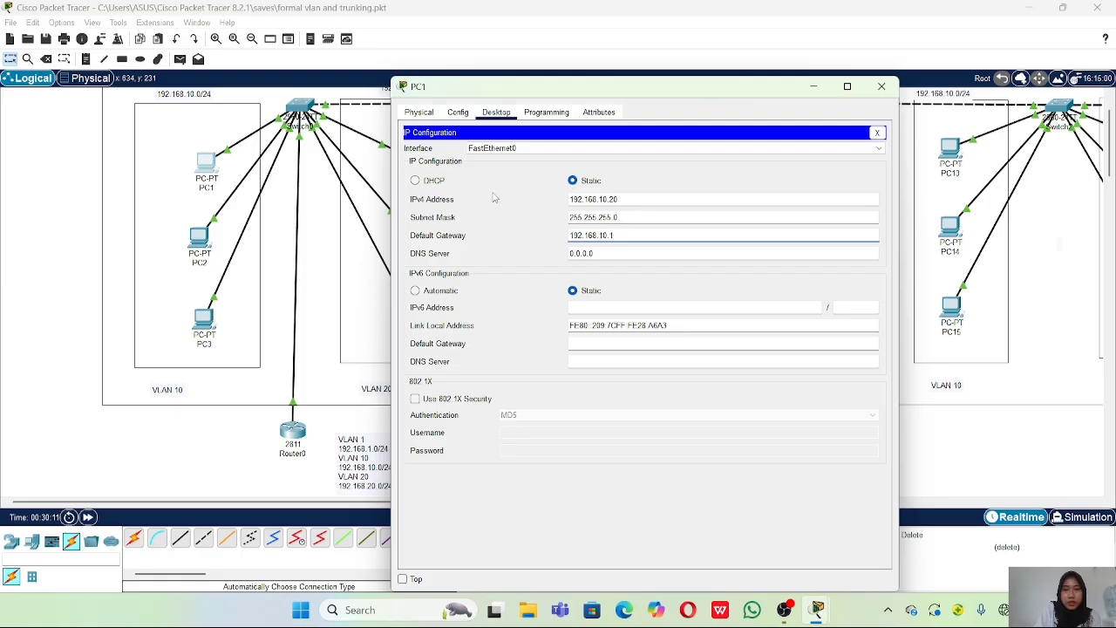
click(416, 180)
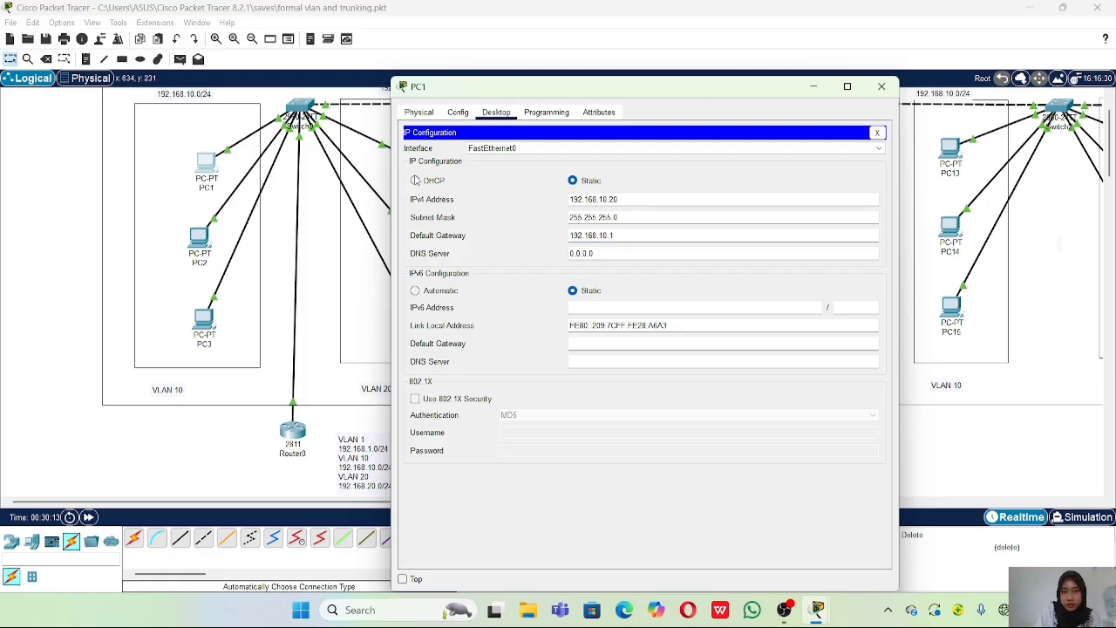
click(416, 179)
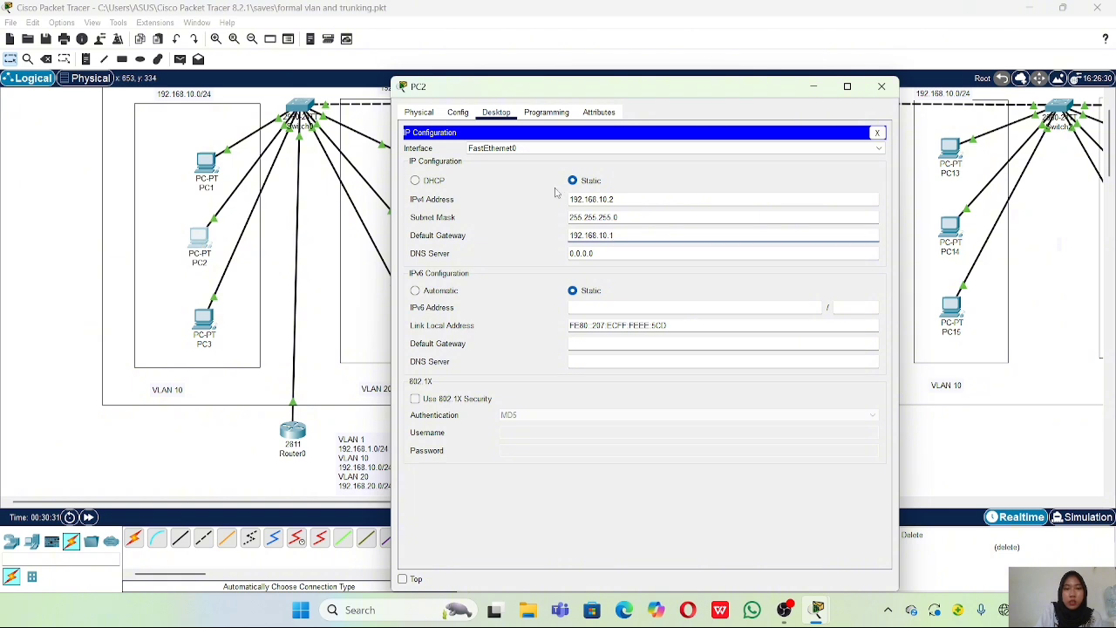
click(416, 180)
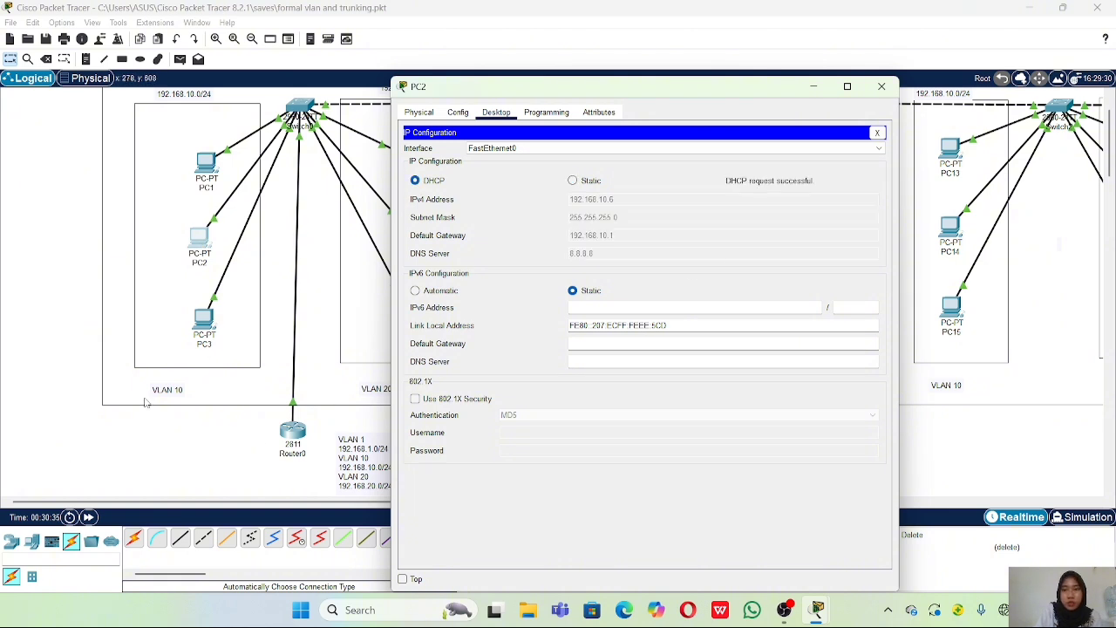
click(98, 456)
click(203, 319)
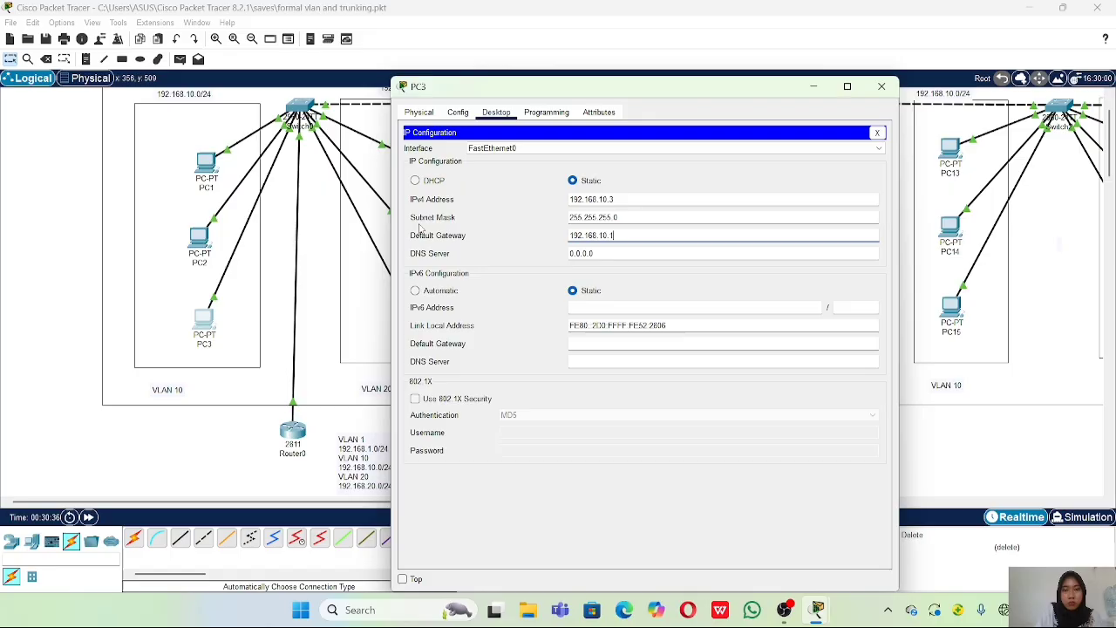
click(416, 180)
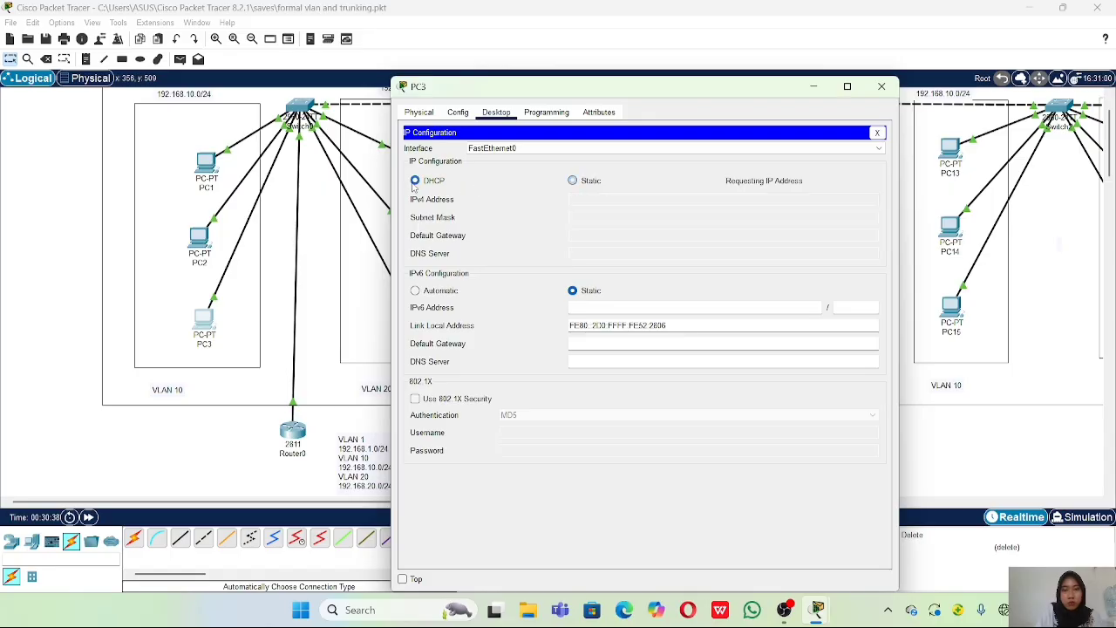
click(198, 444)
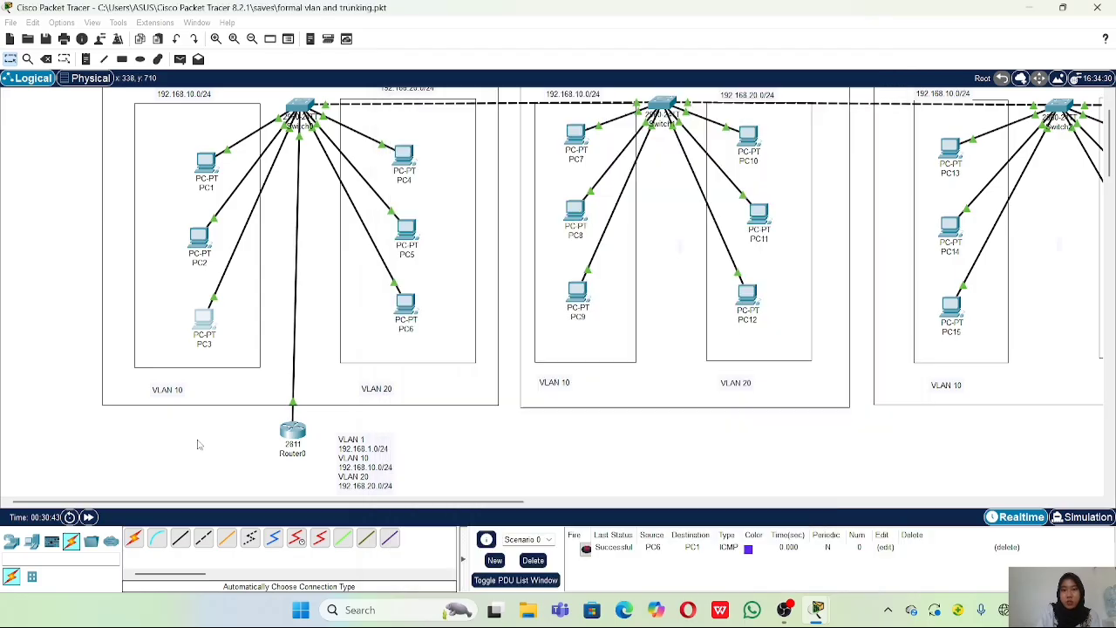
Switch the IP configuration of PC4, PC5 and PC6 in the first VLAN 20 group from static to DHCP.
click(406, 150)
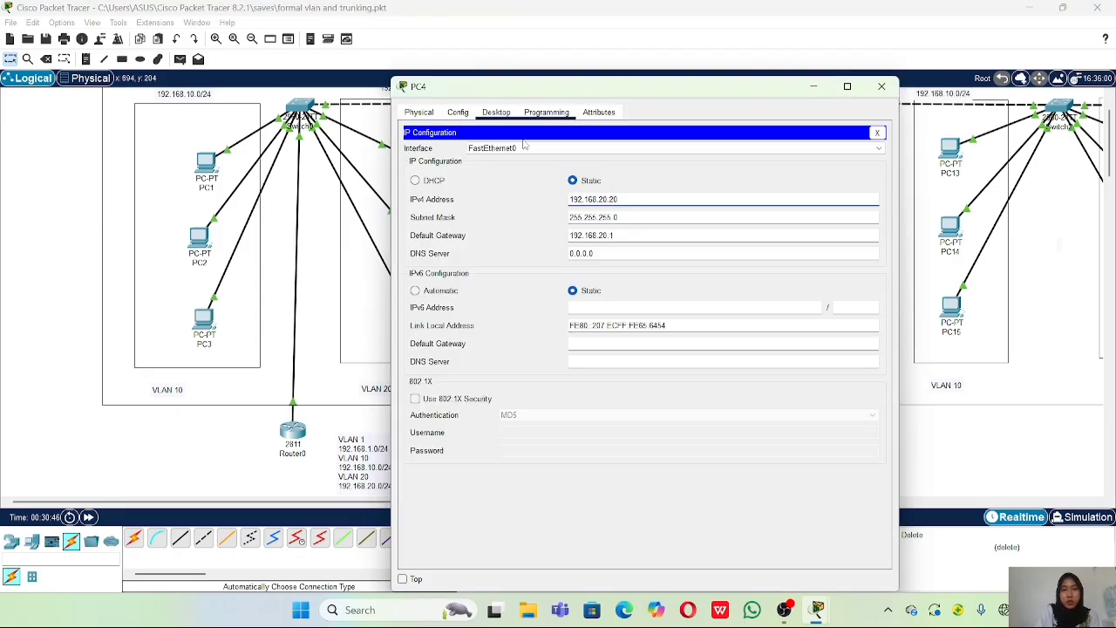
click(416, 180)
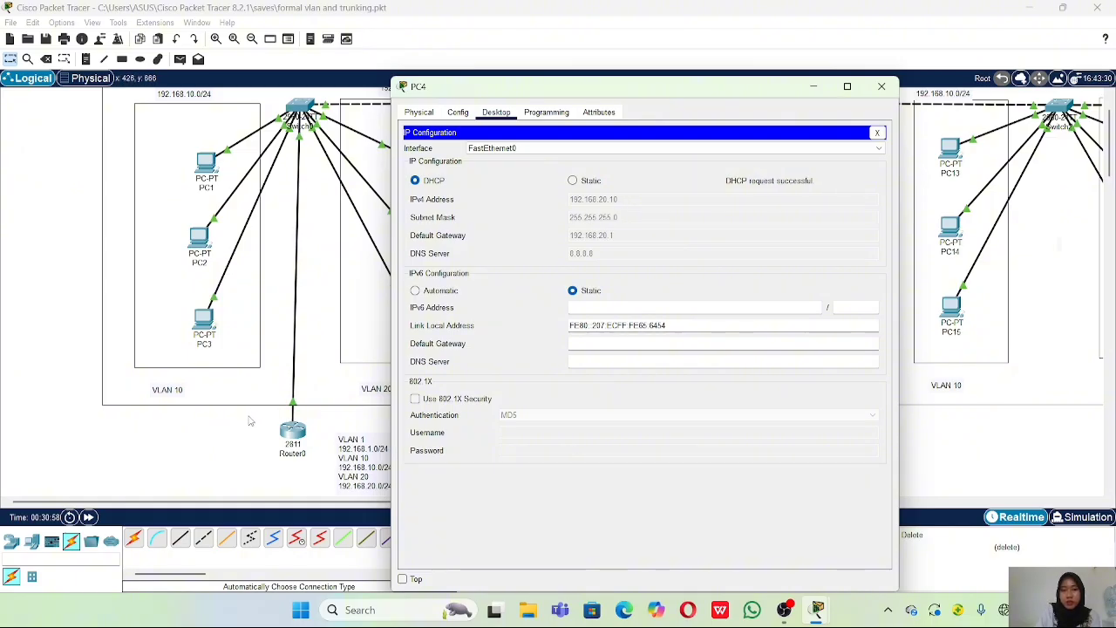
click(249, 418)
click(401, 228)
click(415, 180)
click(126, 449)
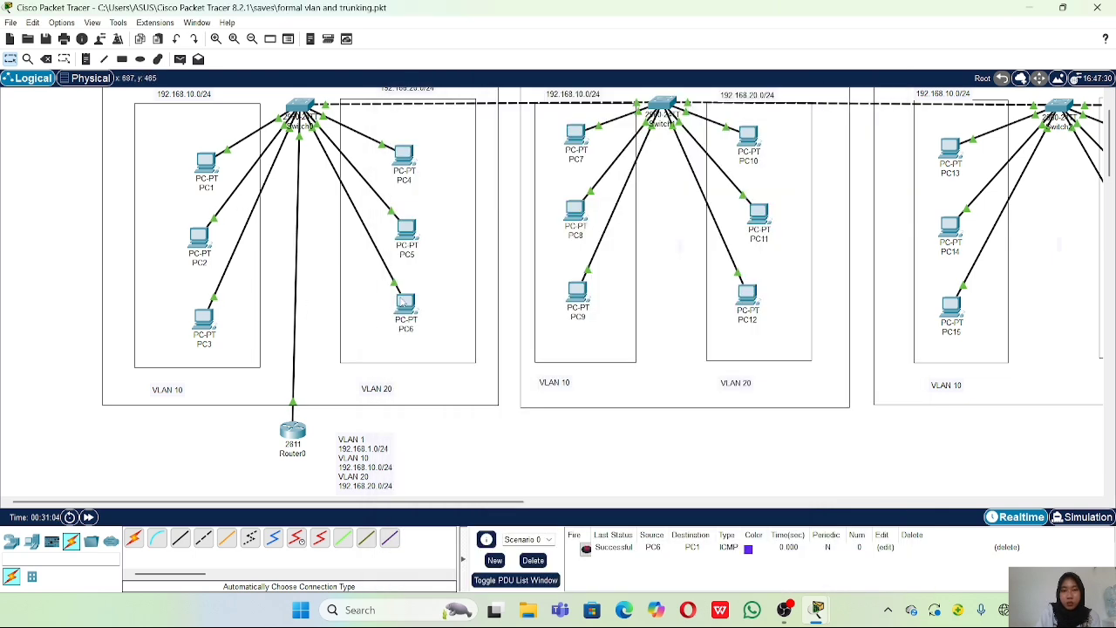
click(404, 304)
click(415, 180)
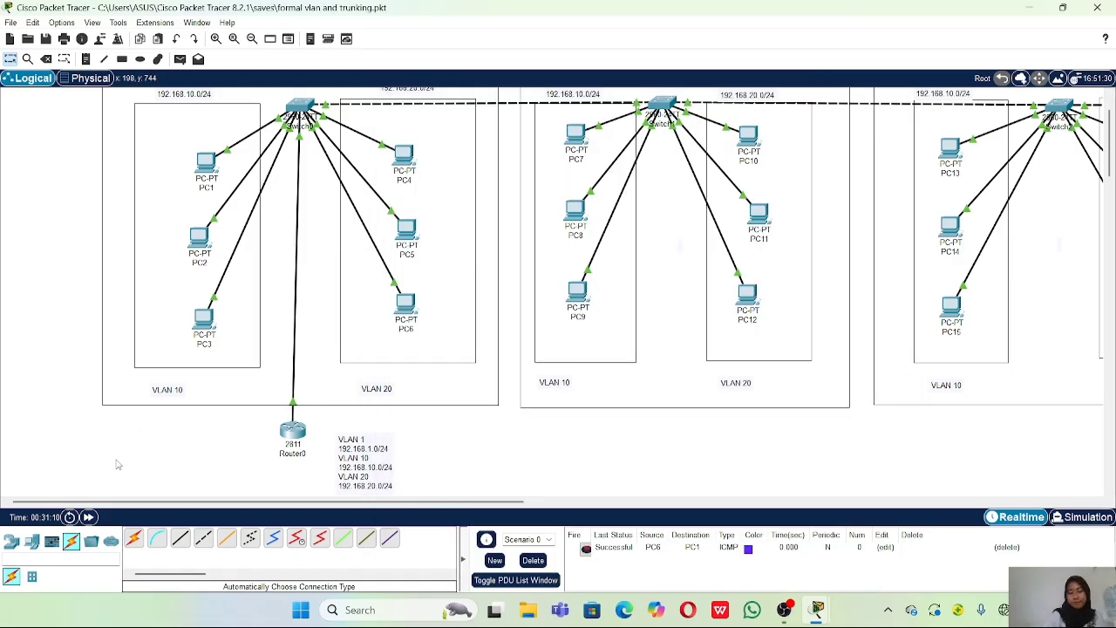
Test inter-VLAN connectivity by sending a simple PDU from PC1 to PC4 twice.
click(179, 58)
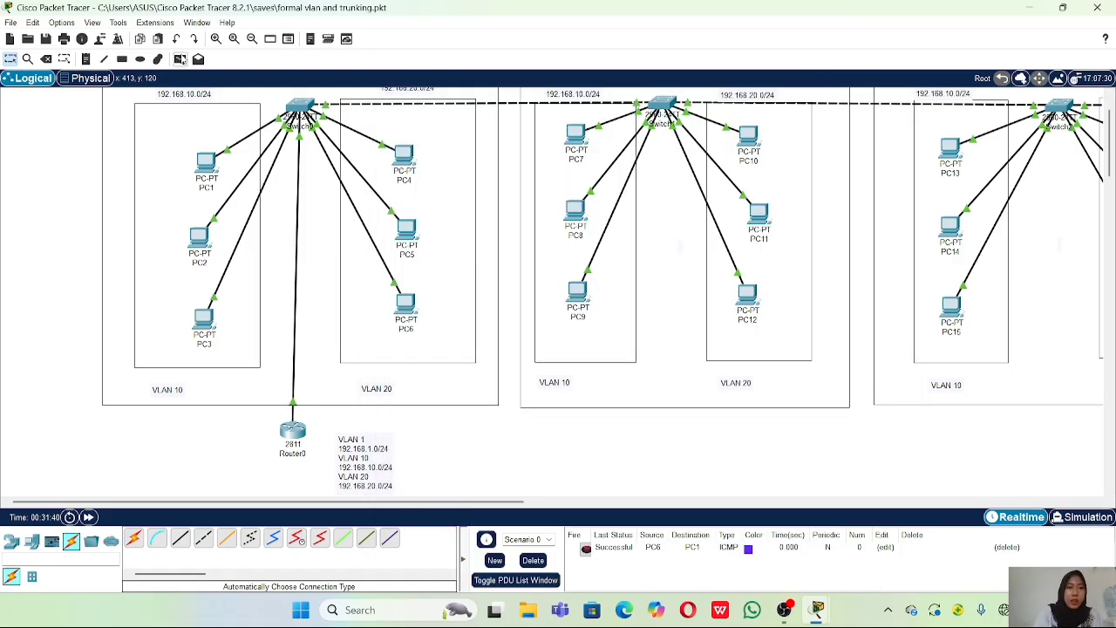
click(206, 162)
click(403, 156)
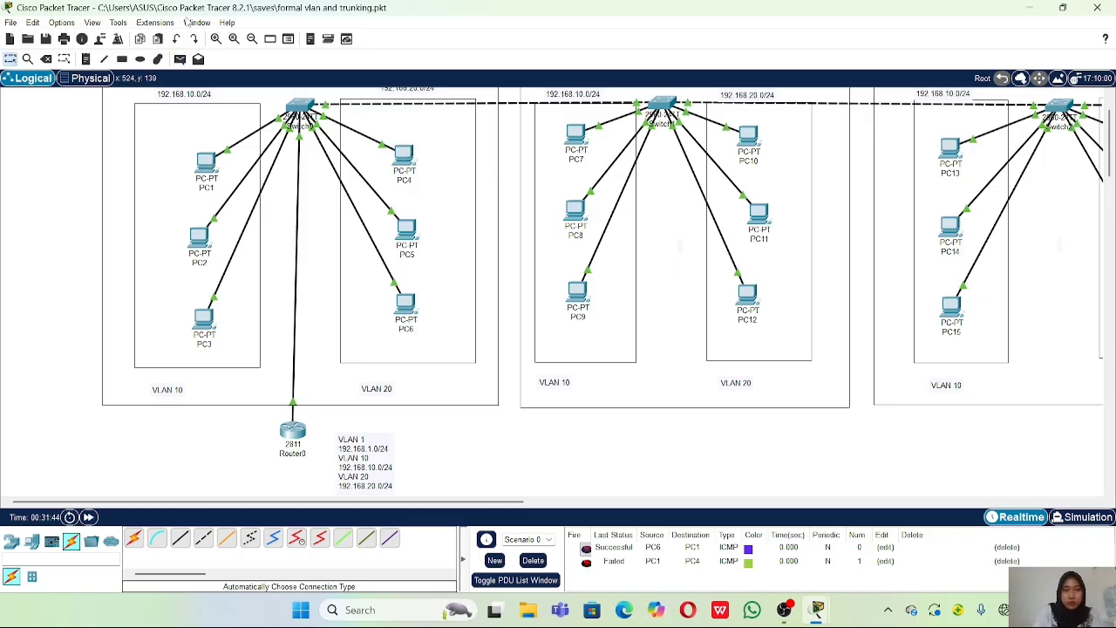
click(180, 58)
click(206, 159)
click(403, 155)
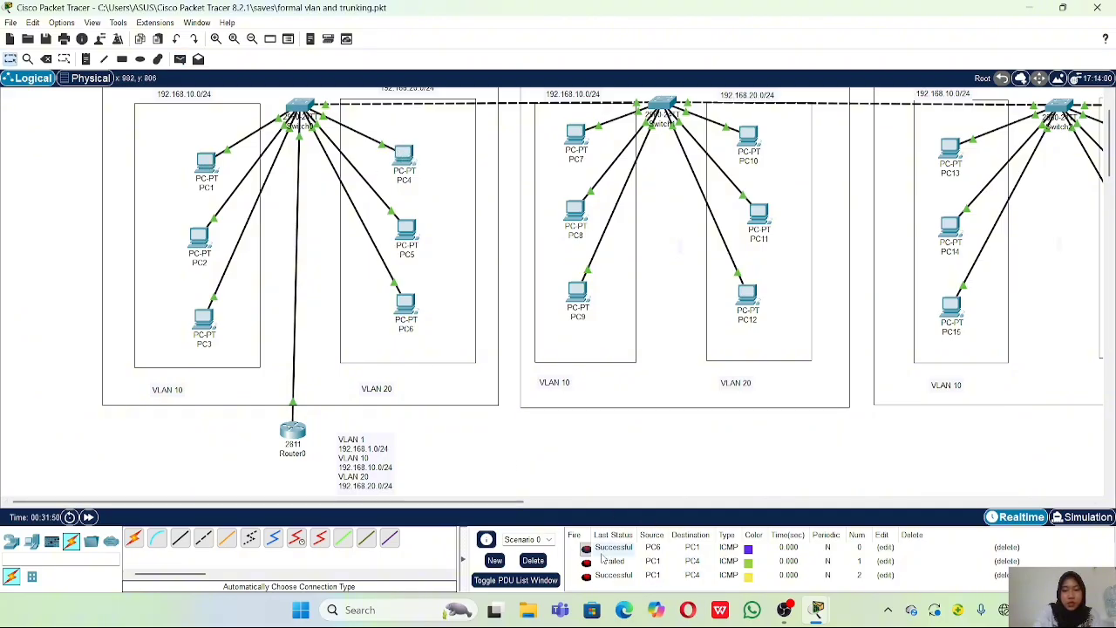
Delete the current PDU scenario and send a simple PDU from PC1 to PC5 twice.
click(533, 560)
click(180, 59)
click(206, 162)
click(407, 230)
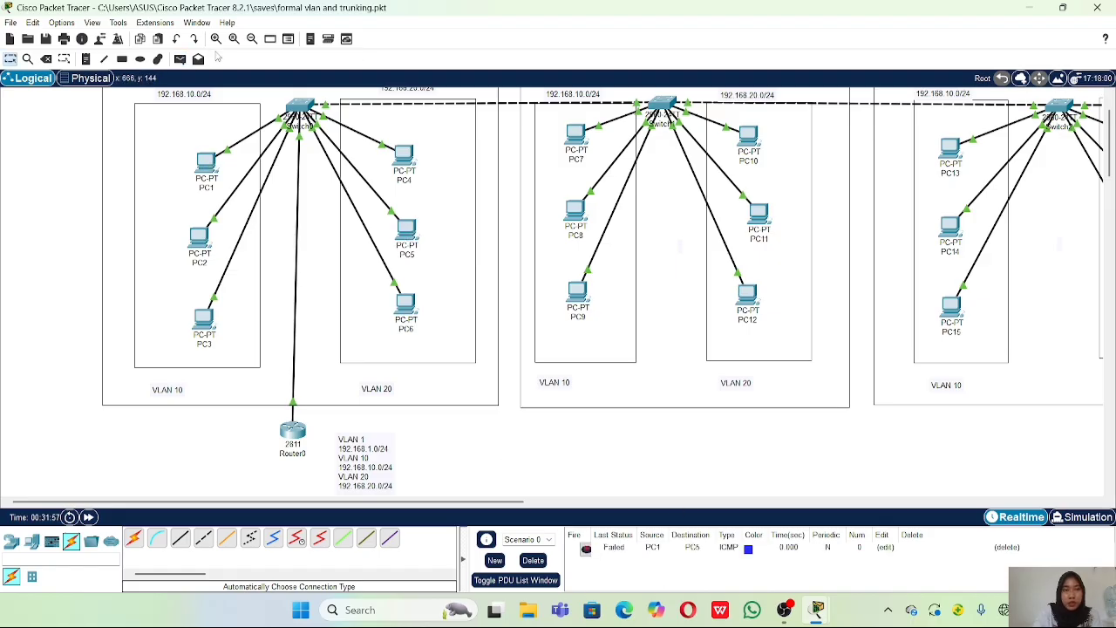
click(180, 59)
click(211, 164)
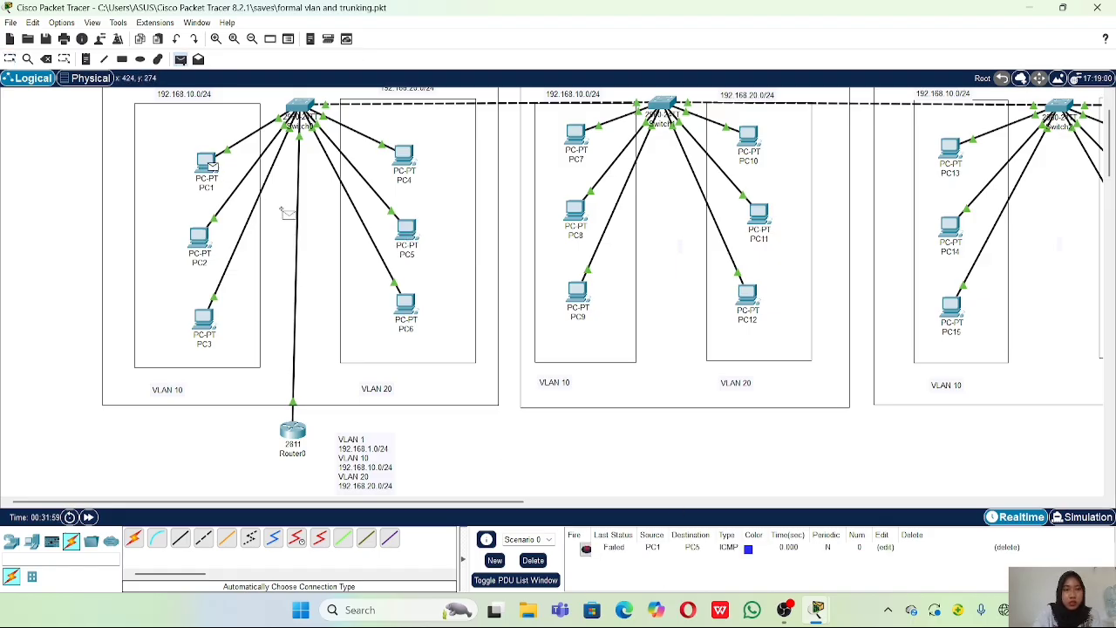
click(408, 229)
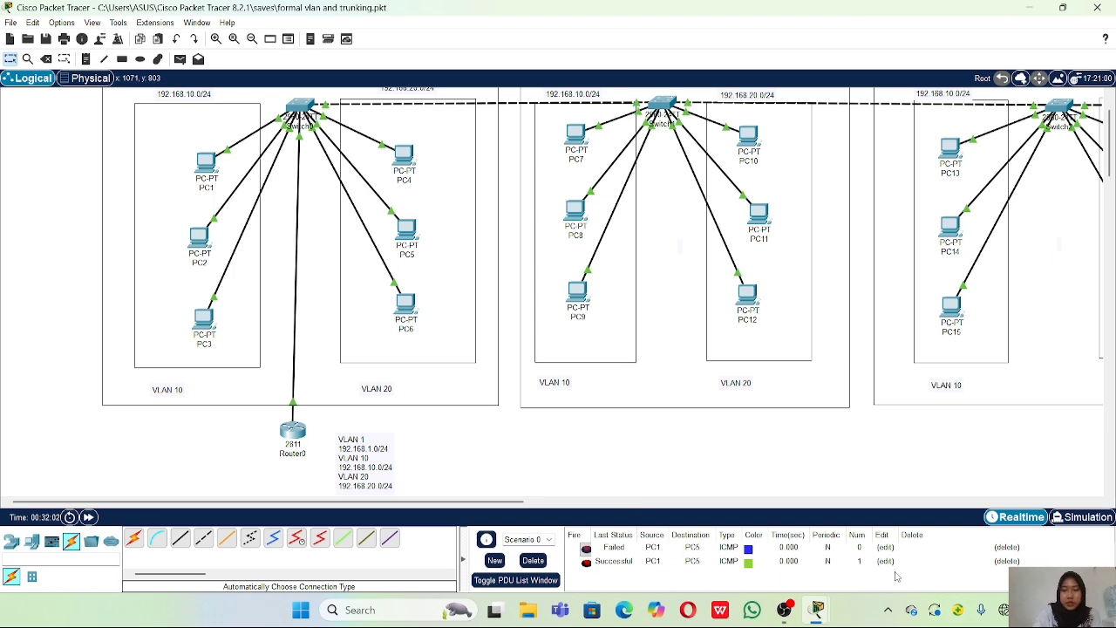
Send a simple PDU from PC3 to PC5 to test connectivity between VLAN 10 and VLAN 20.
click(180, 59)
click(206, 319)
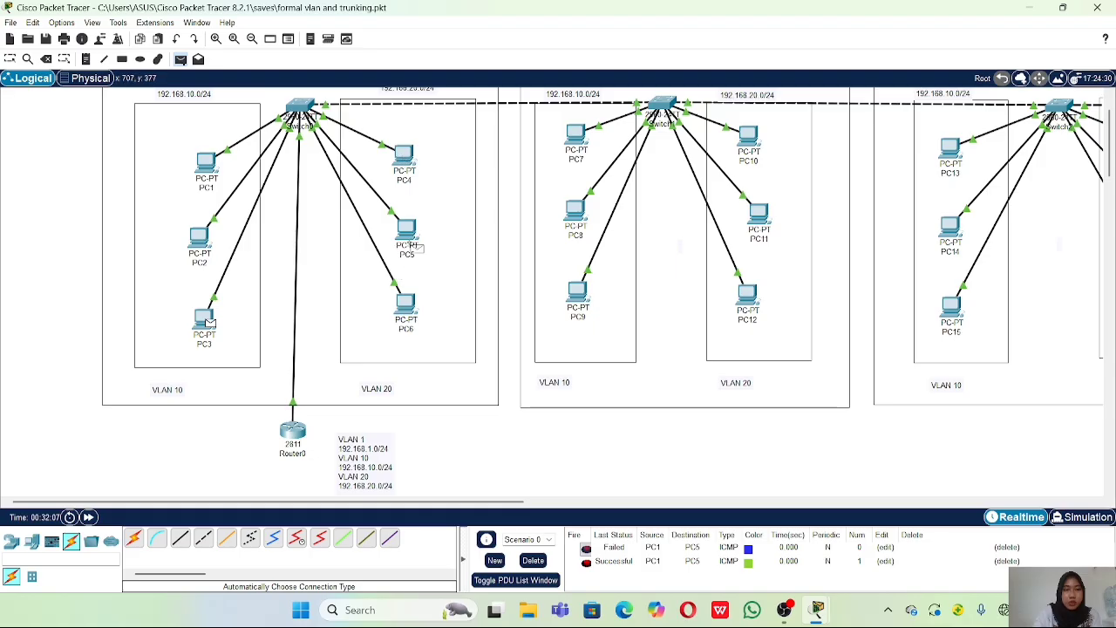
click(406, 230)
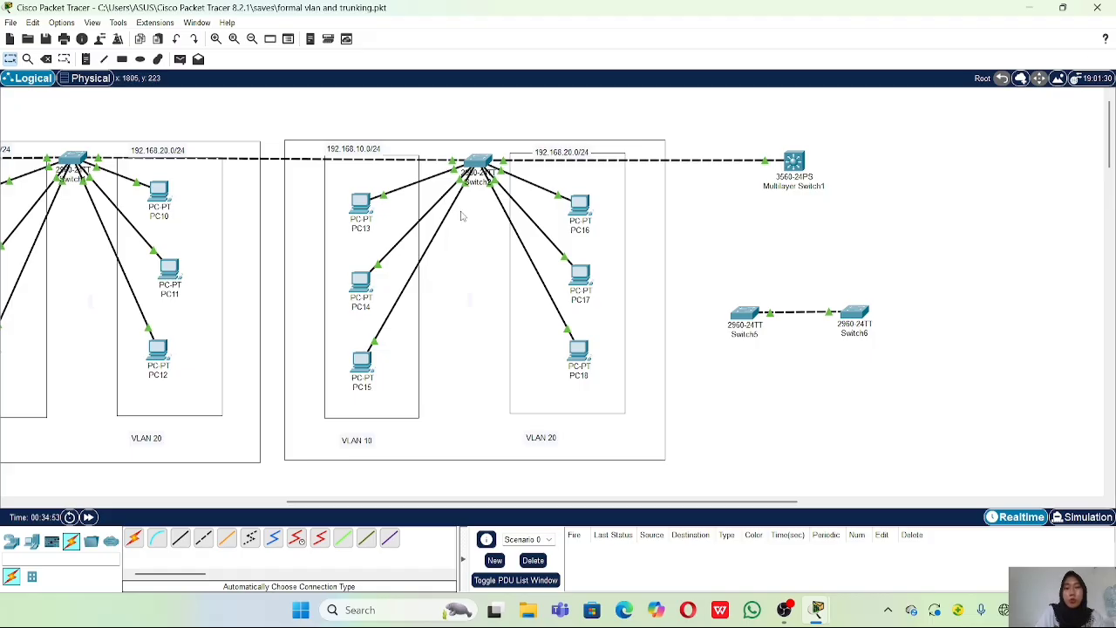
Reposition PC19 and PC20 slightly higher and farther apart beneath Multilayer Switch1.
scroll(470, 209, down, 2)
scroll(469, 212, up, 2)
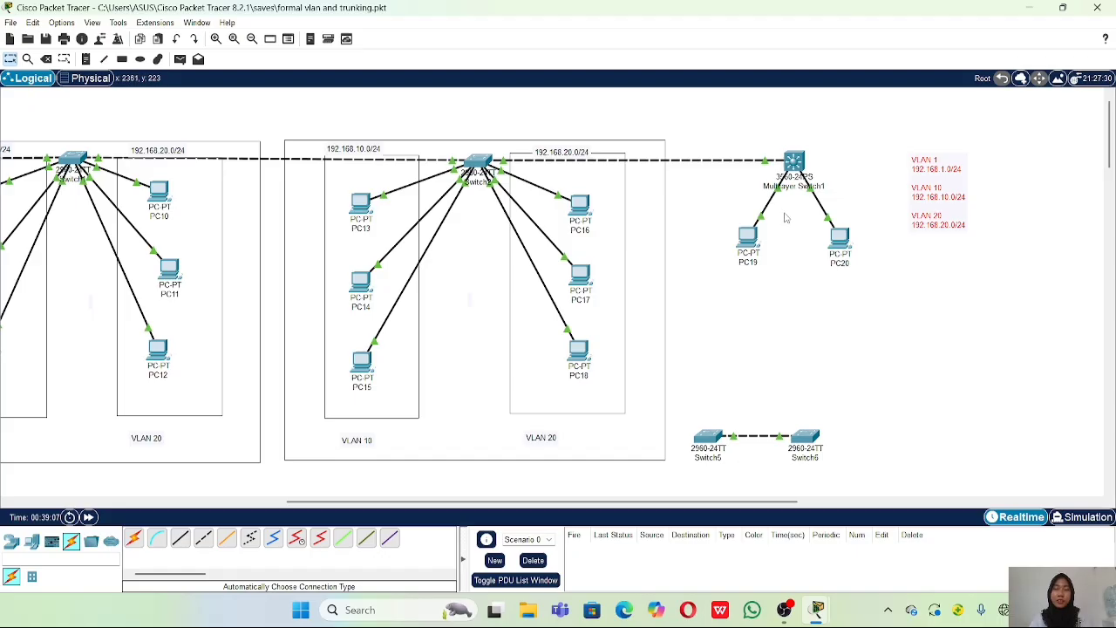
drag(747, 236, 731, 225)
drag(839, 237, 846, 224)
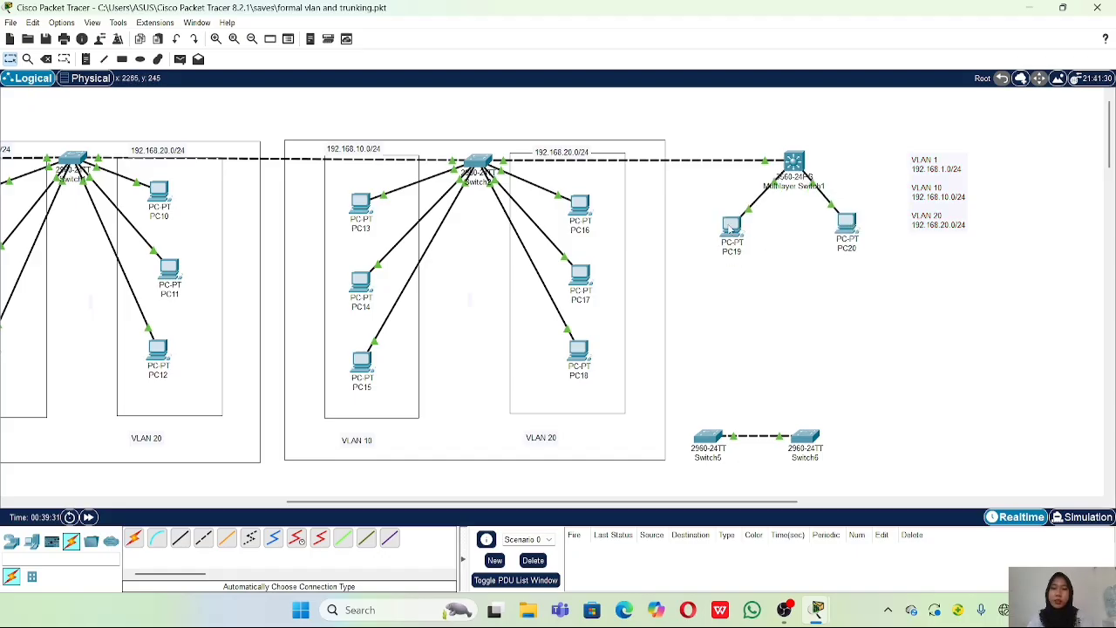
Give PC19 the static IPv4 address 192.168.10.55 with subnet mask 255.255.255.0 and close its configuration window.
click(731, 229)
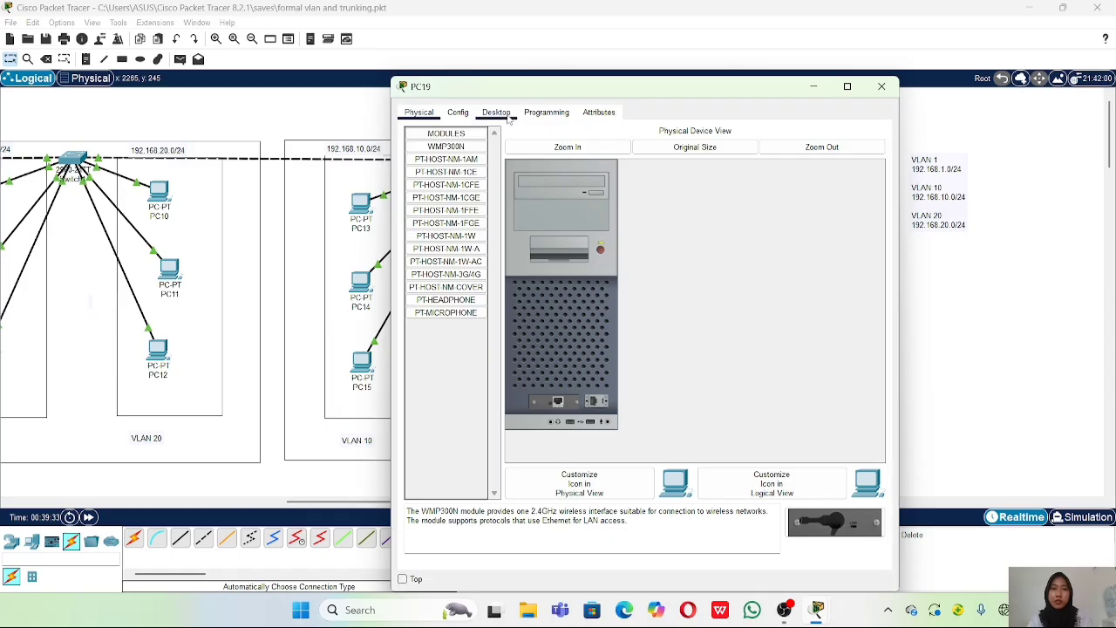
click(497, 111)
click(450, 161)
click(571, 199)
text(19)
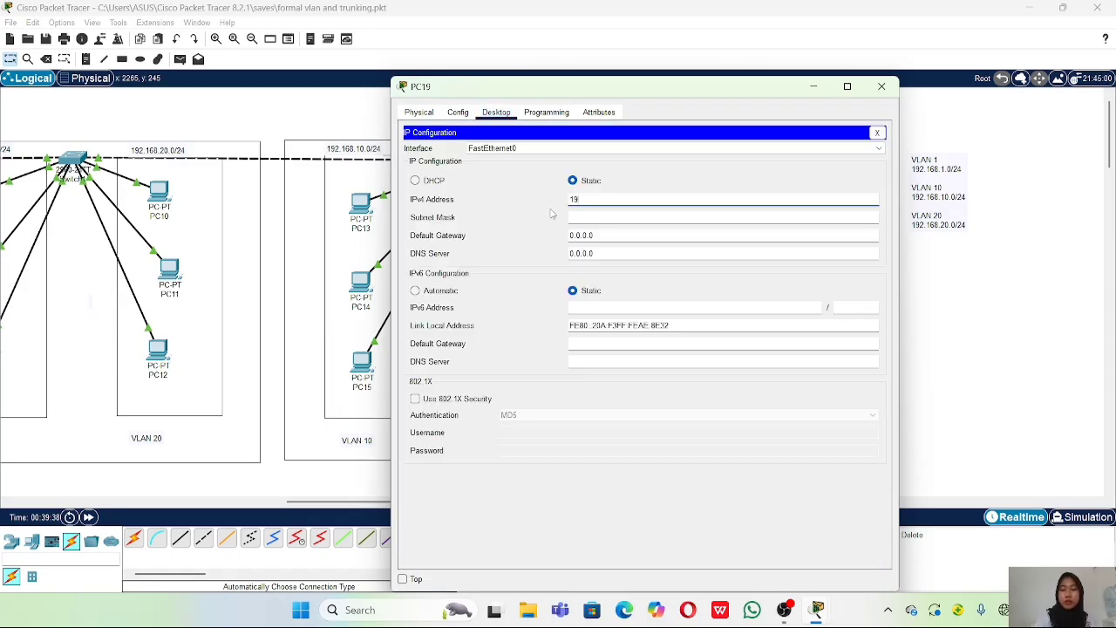
text(1.168.10)
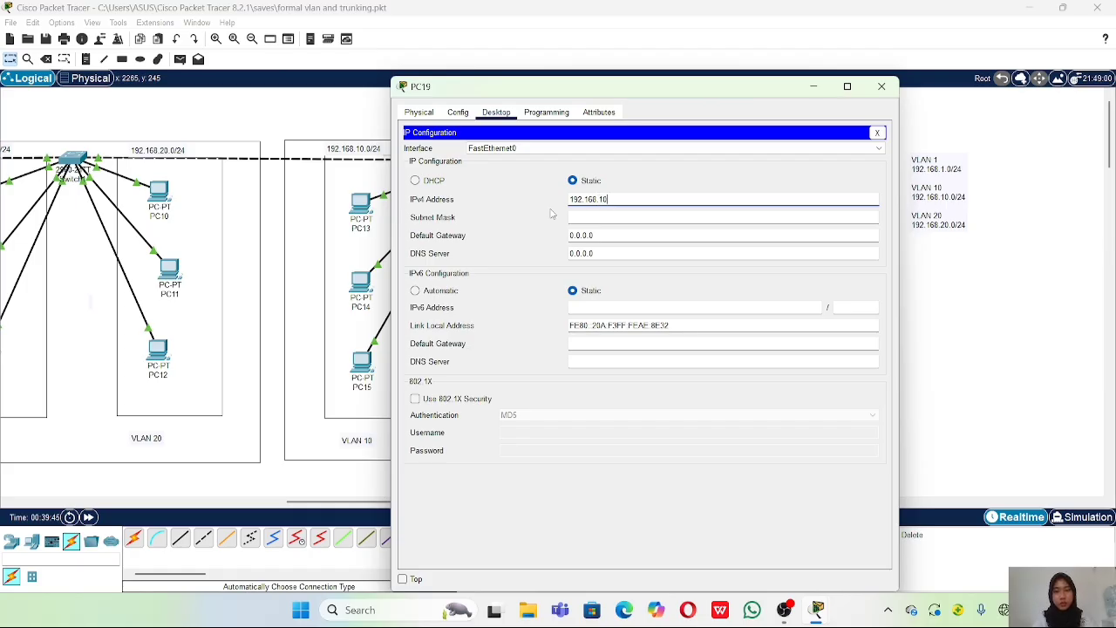
text(.55)
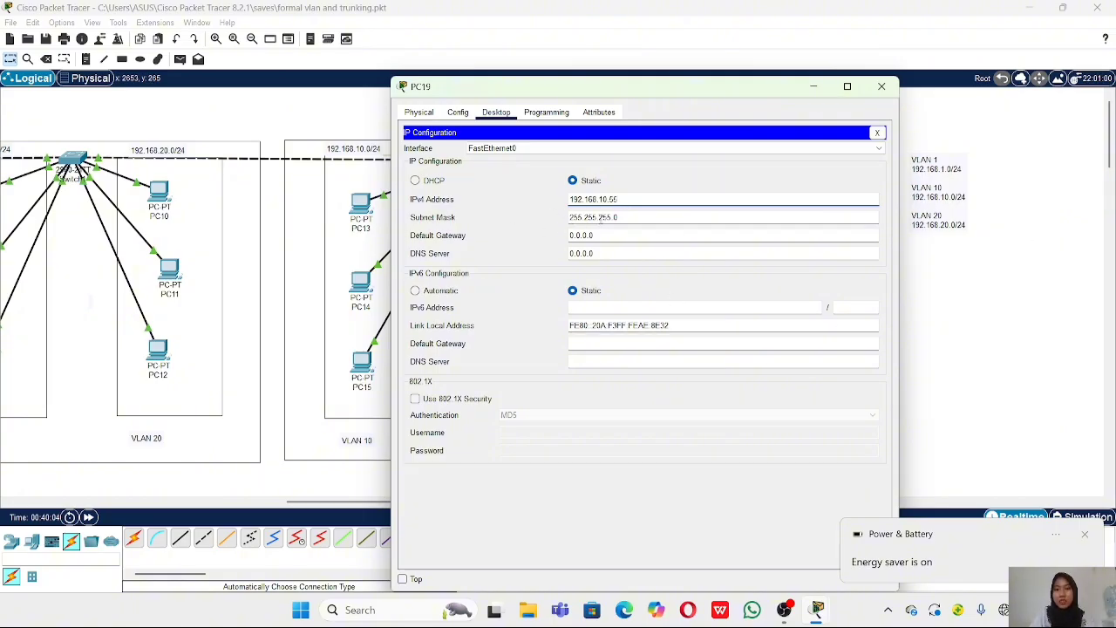
click(877, 132)
click(882, 86)
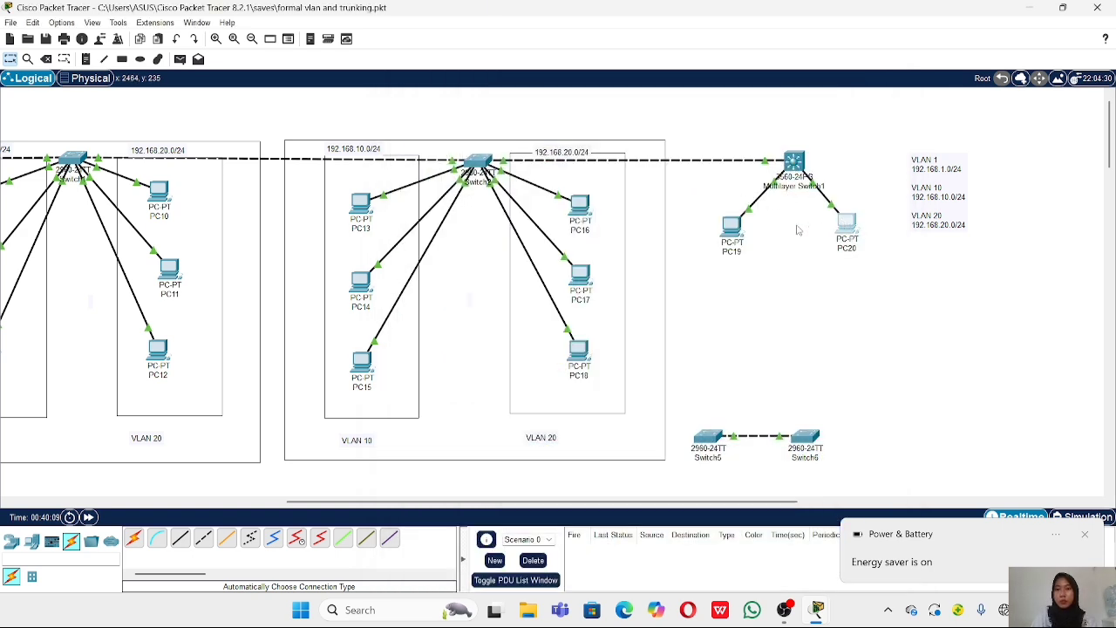
Give PC20 the static IPv4 address 192.168.20.0 with its default subnet mask and close its configuration window.
click(844, 225)
click(496, 111)
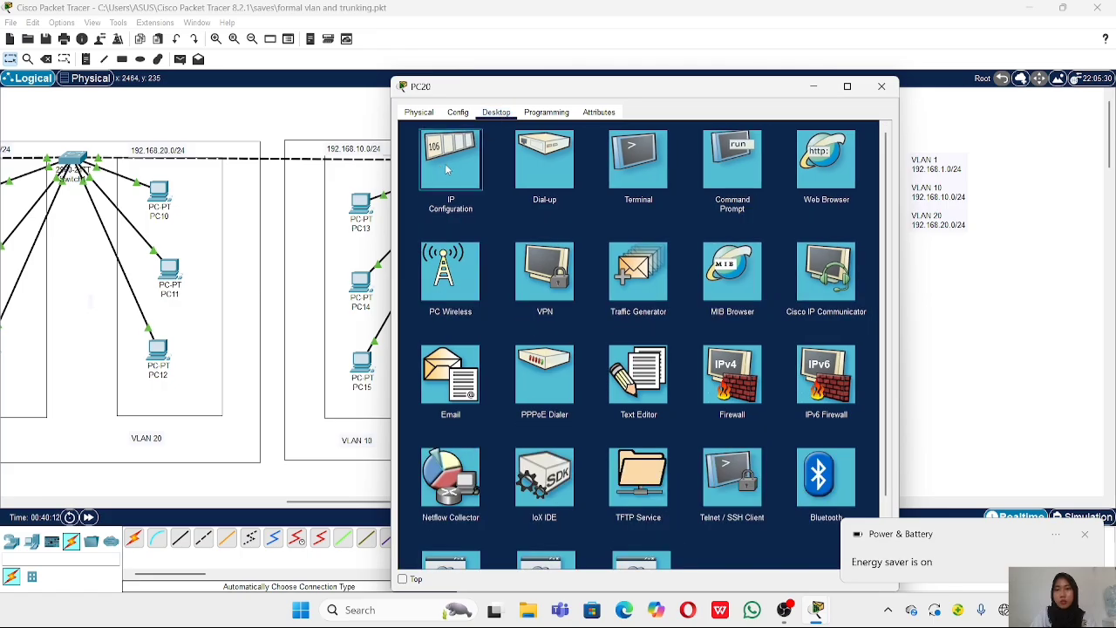
click(432, 162)
click(603, 198)
text(192.168)
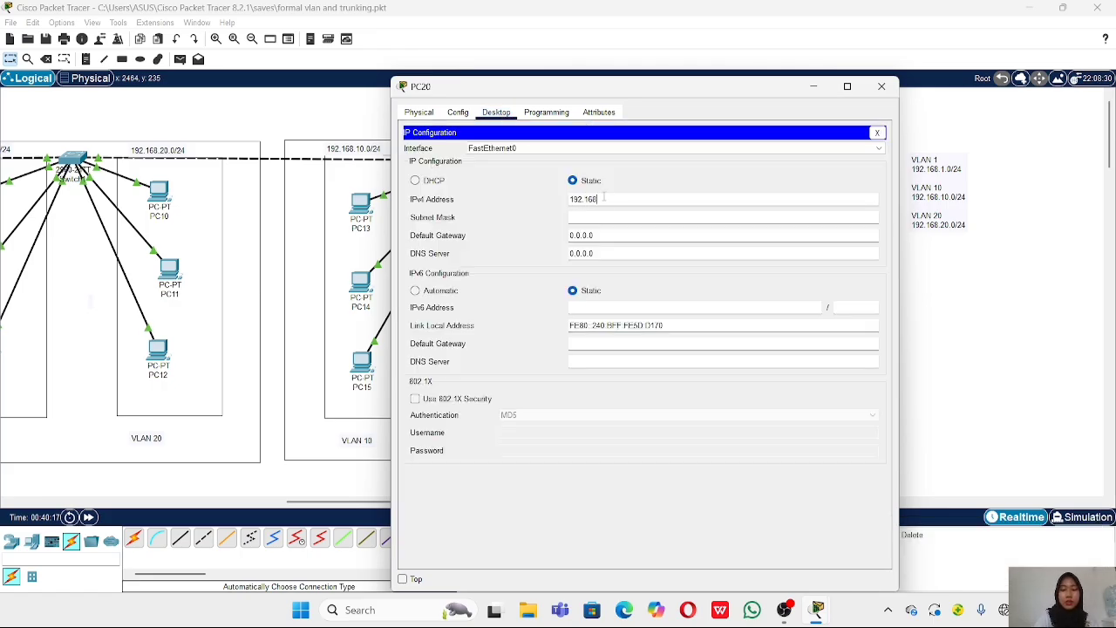
text(.2)
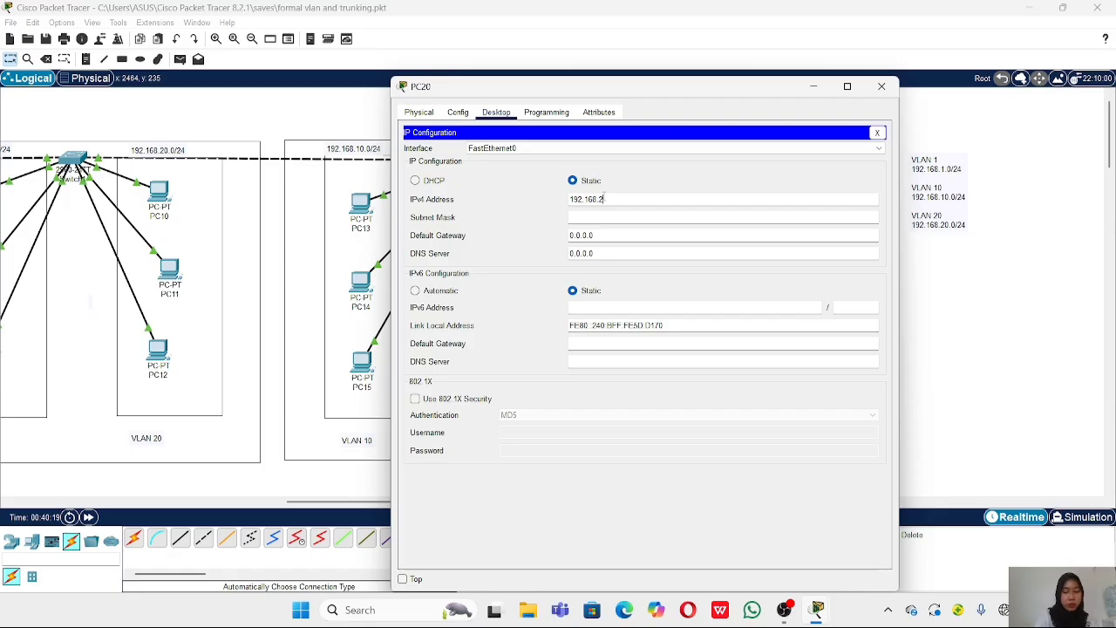
text(0.0)
key(Tab)
click(968, 350)
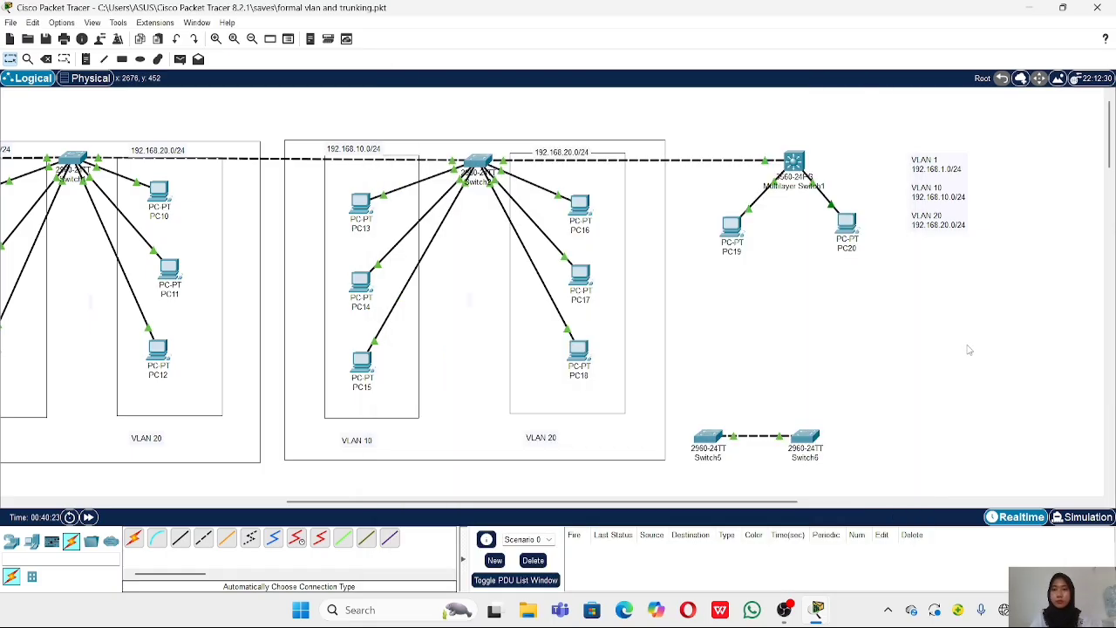
Open the command line of Multilayer Switch1 and enter global configuration mode.
click(797, 164)
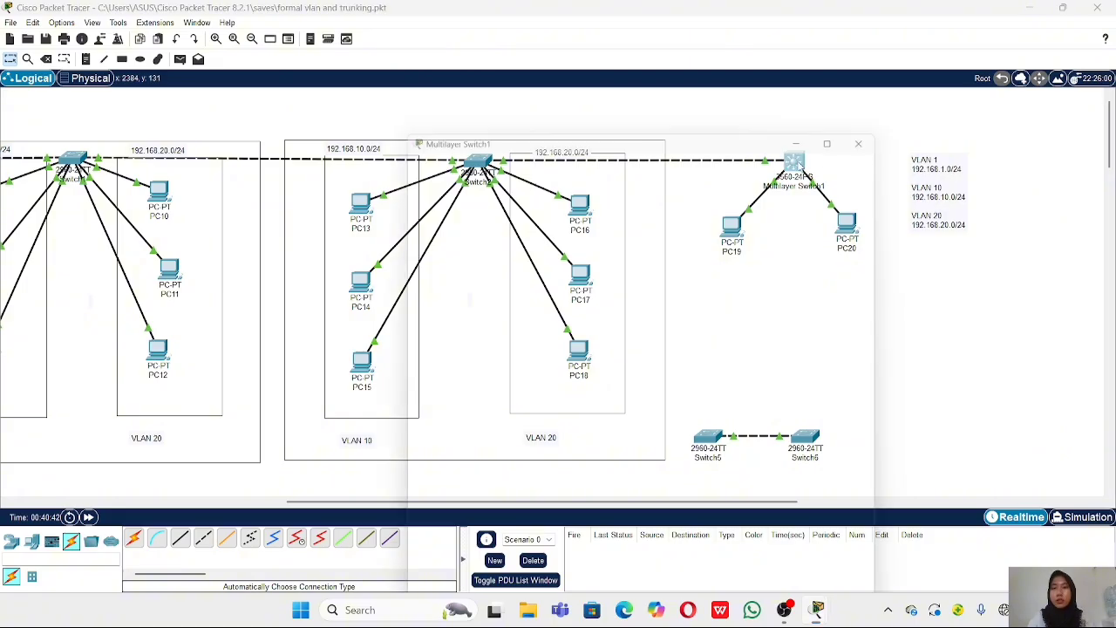
click(459, 112)
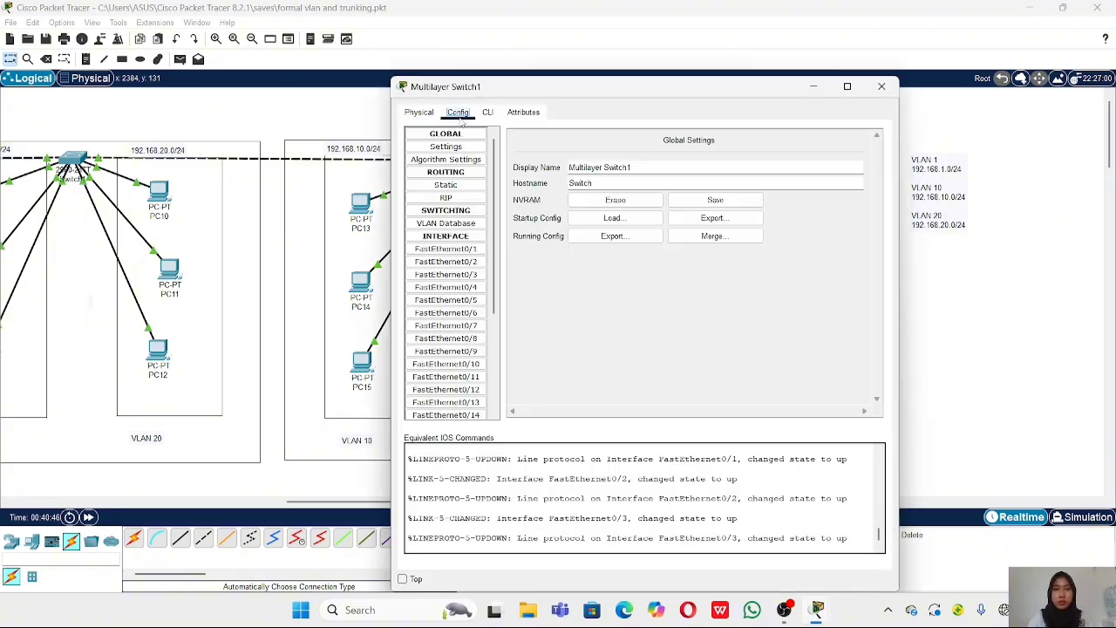
click(488, 112)
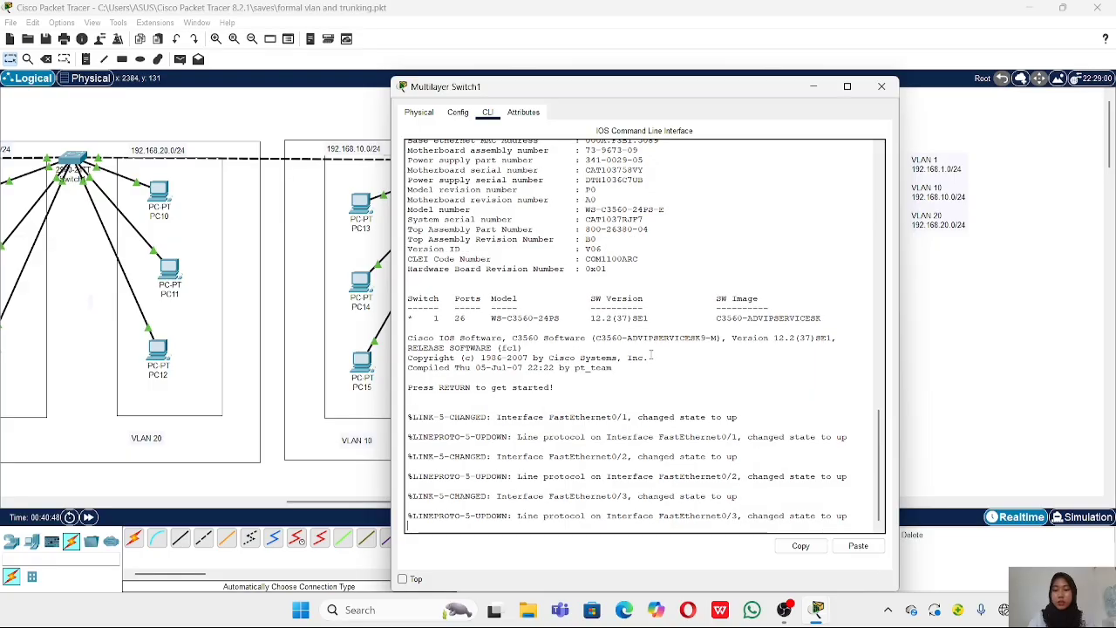
key(Return)
text(EN)
key(Return)
text(CONF)
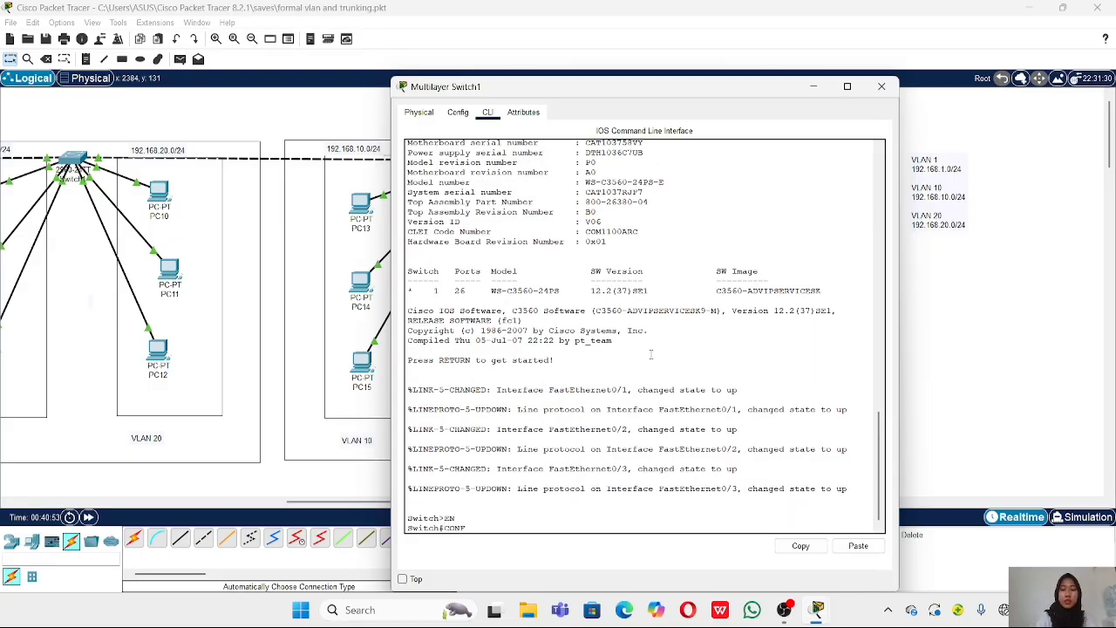
text( T)
key(Return)
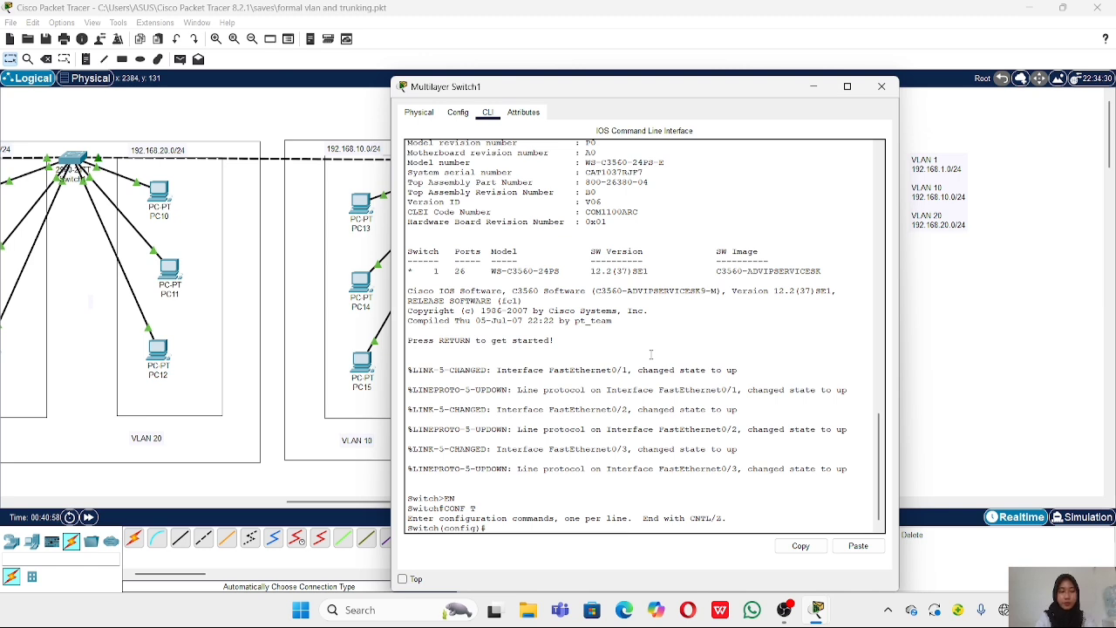
Create VLAN 10 with the name progaming and return to global configuration mode.
text(vlan 10)
key(Return)
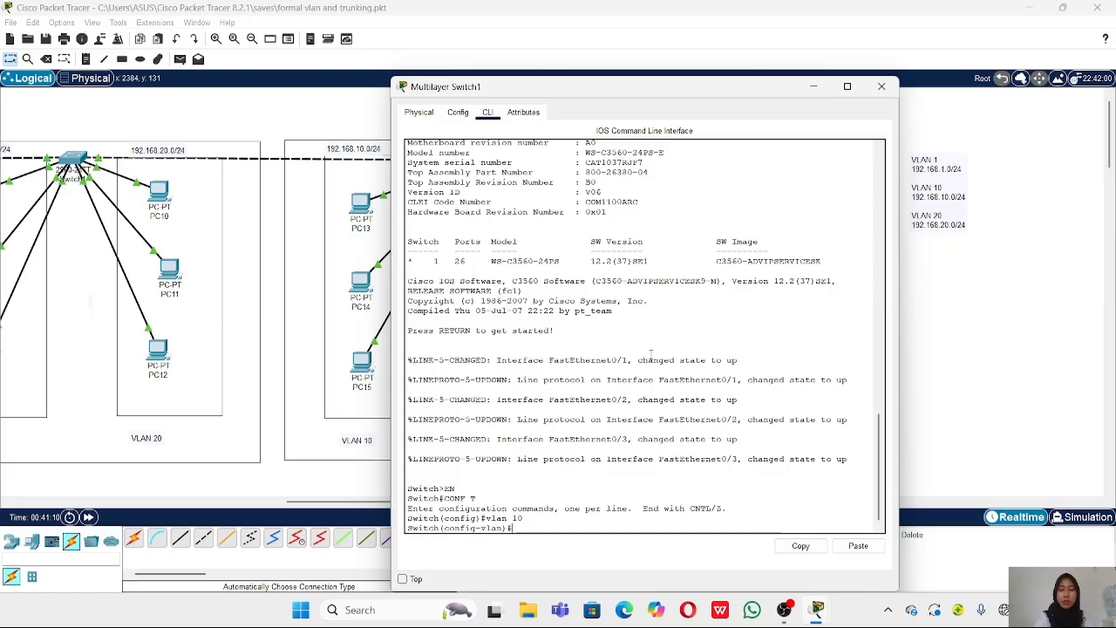
text(name )
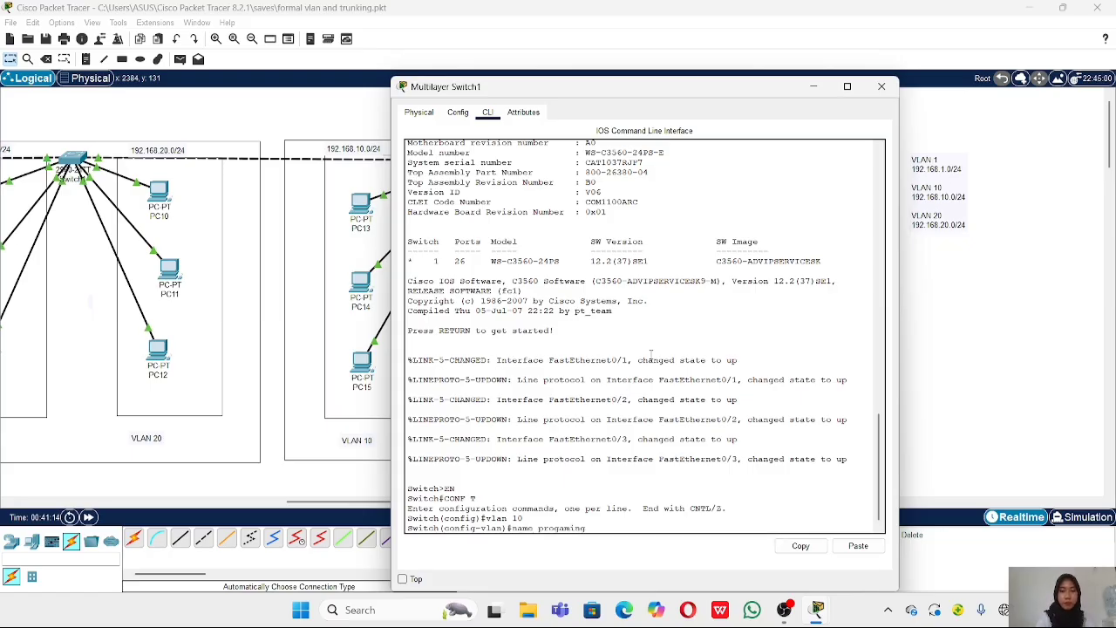
text(progaming)
key(Return)
text(ex)
key(Return)
Create VLAN 20 with the name marketing, return to global configuration mode and close the switch window.
text(vlan 20)
key(Return)
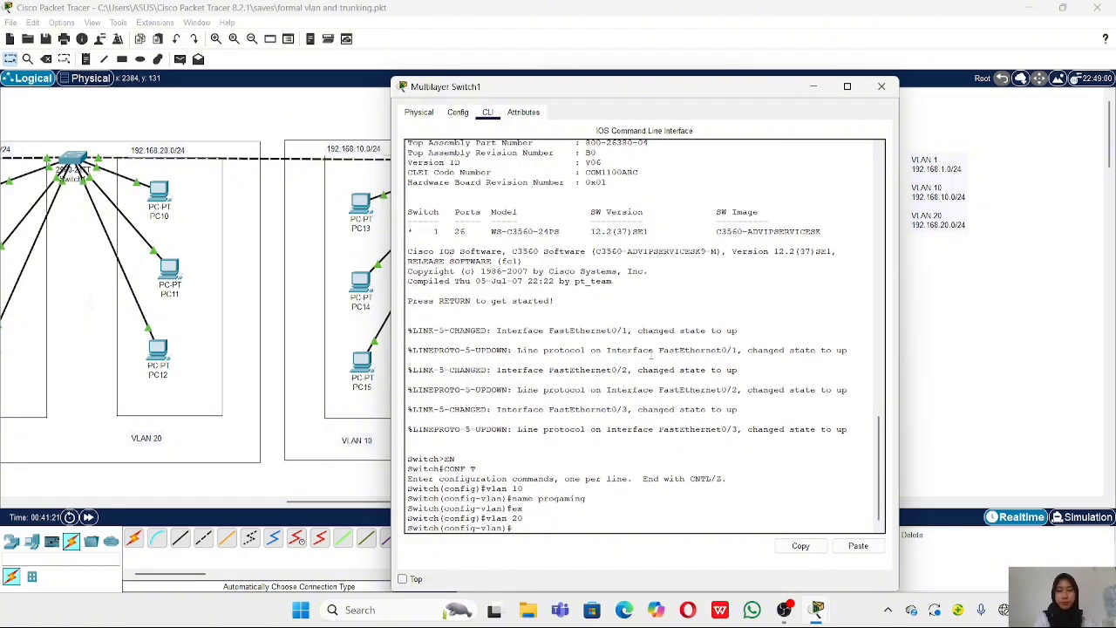
text(name marketing)
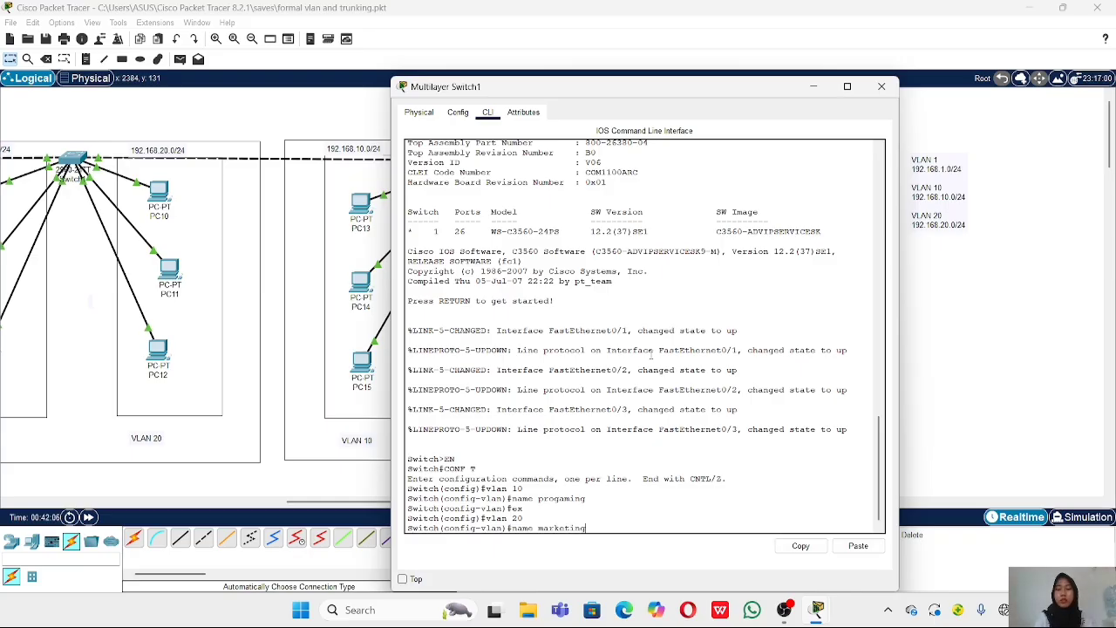
key(Return)
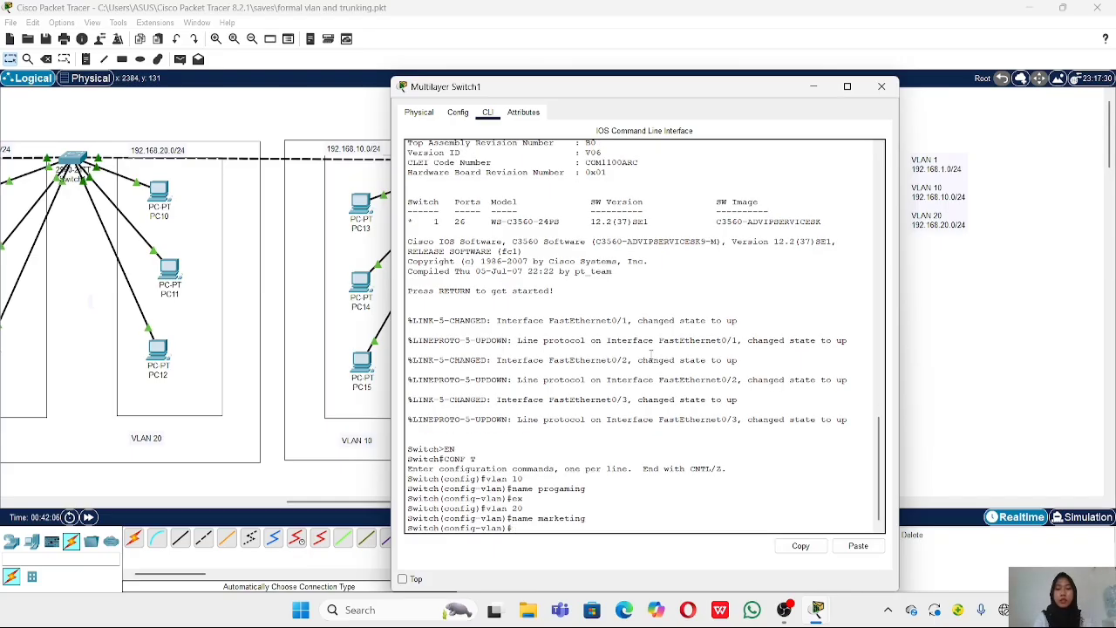
text(ex)
key(Return)
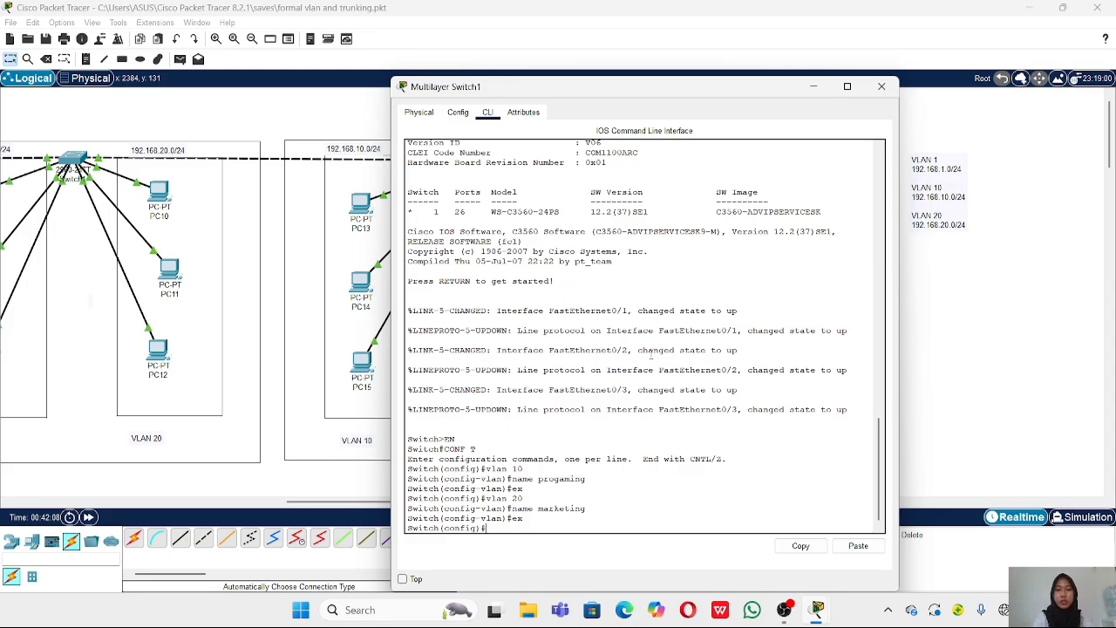
click(882, 86)
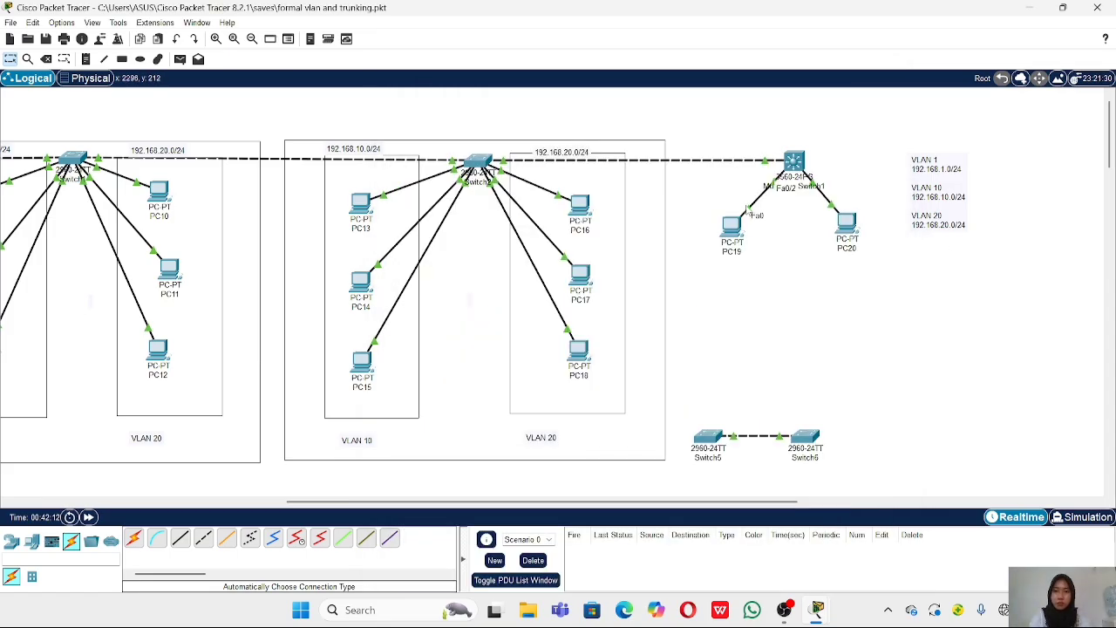
Reposition PC19 and PC20 slightly closer together beneath Multilayer Switch1.
drag(737, 229, 717, 215)
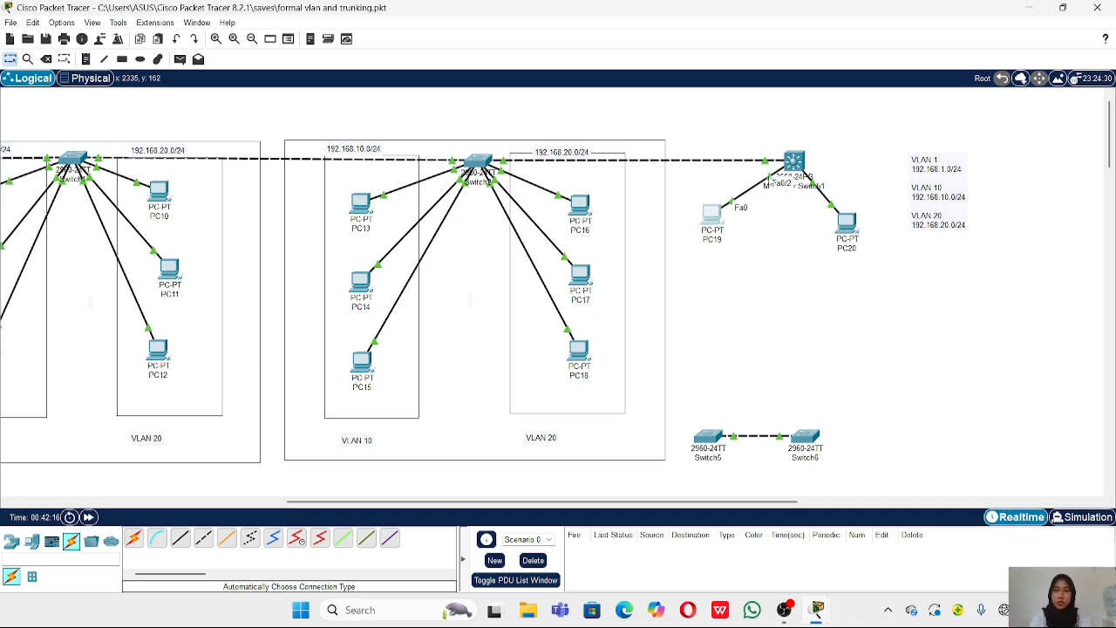
mouse_move(843, 214)
mouse_down()
mouse_move(858, 195)
mouse_move(843, 225)
mouse_up()
drag(712, 213, 733, 229)
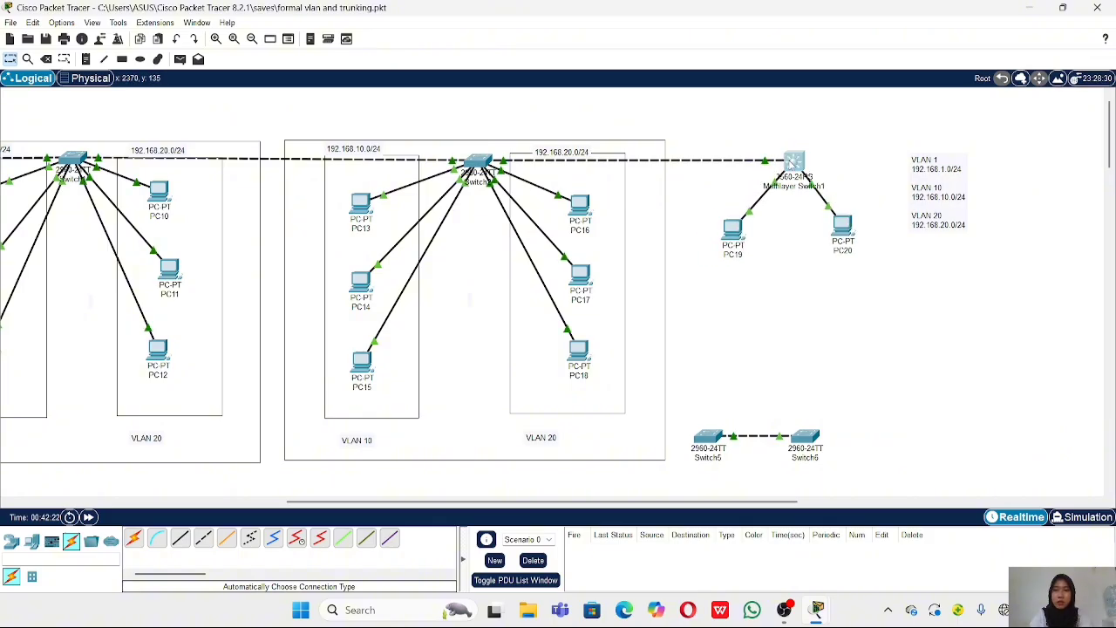
Reopen the command line of Multilayer Switch1 and set interface fa0/2 to switchport mode access.
click(793, 162)
text(int fa0/2)
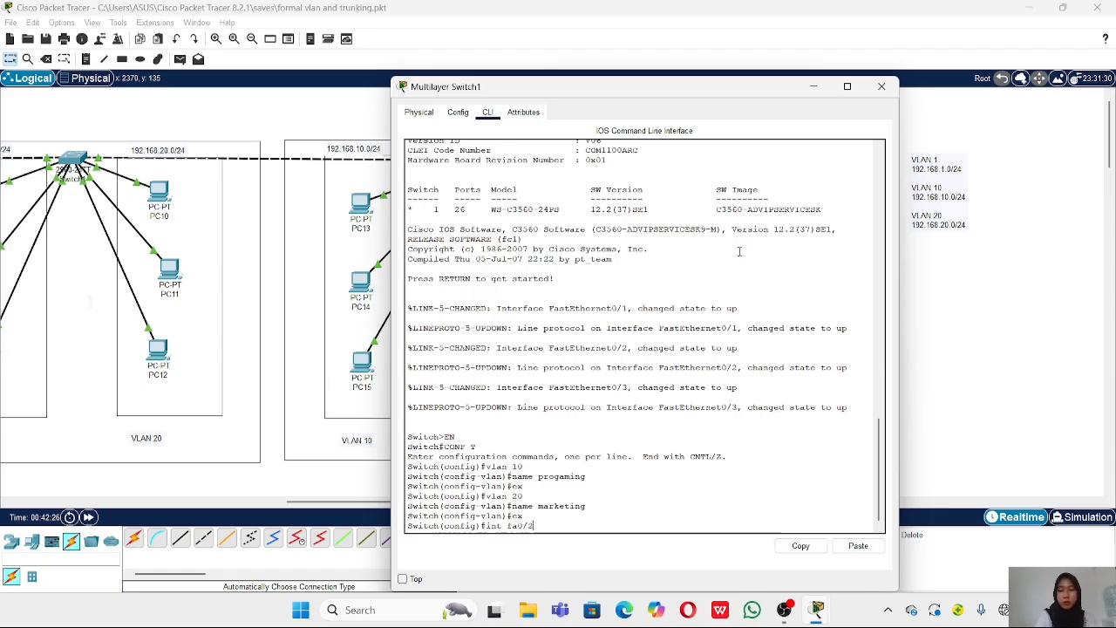
key(Return)
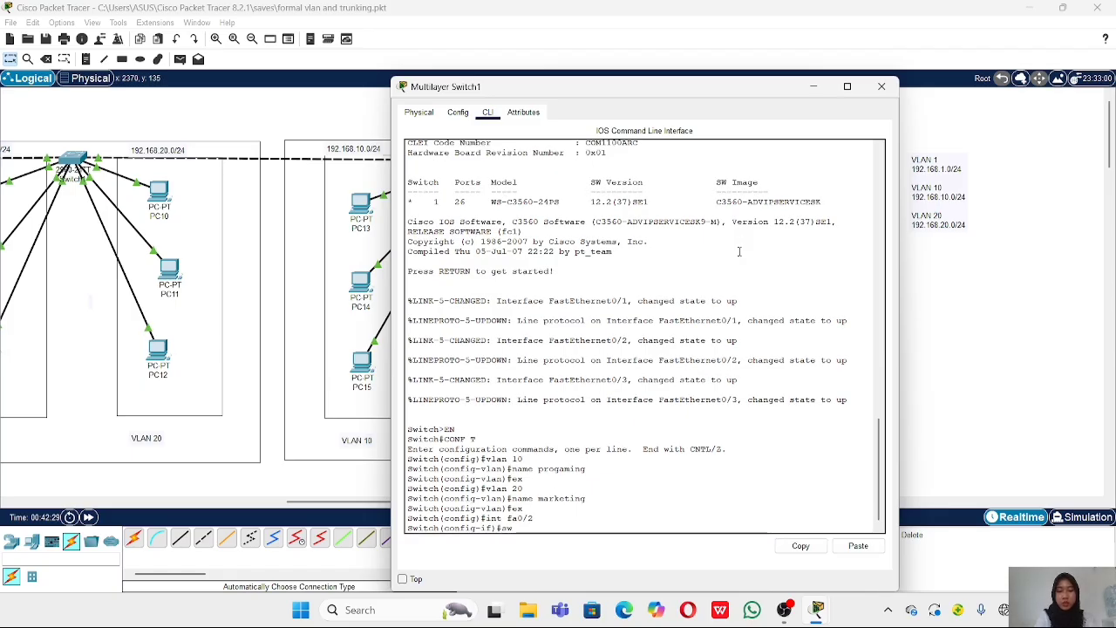
text(sw)
key(Tab)
text(mo)
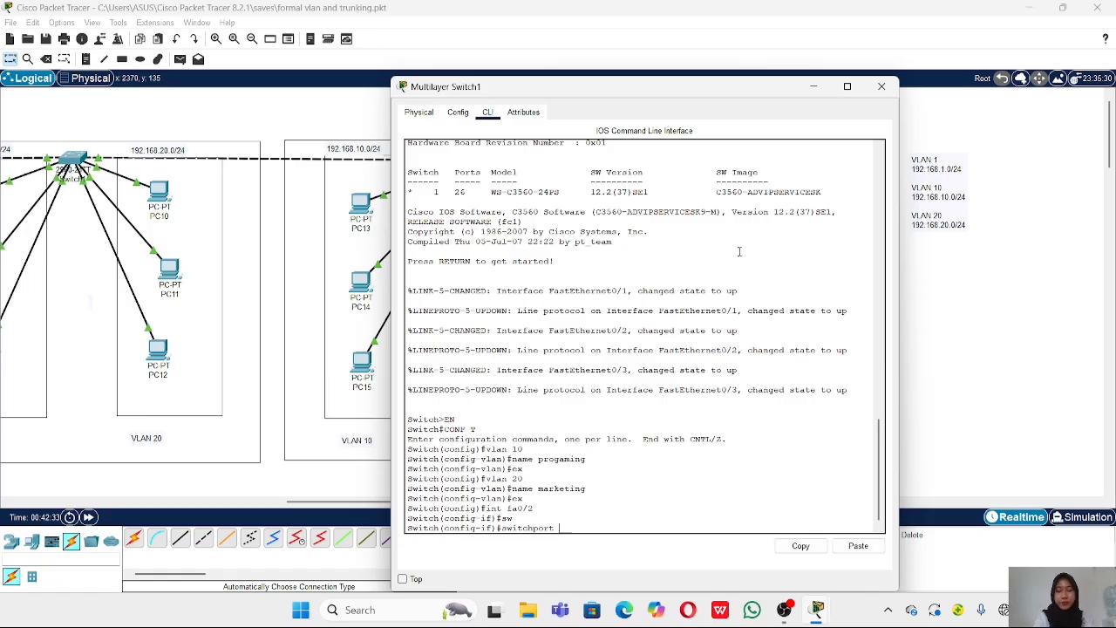
text(d)
key(Tab)
text(a)
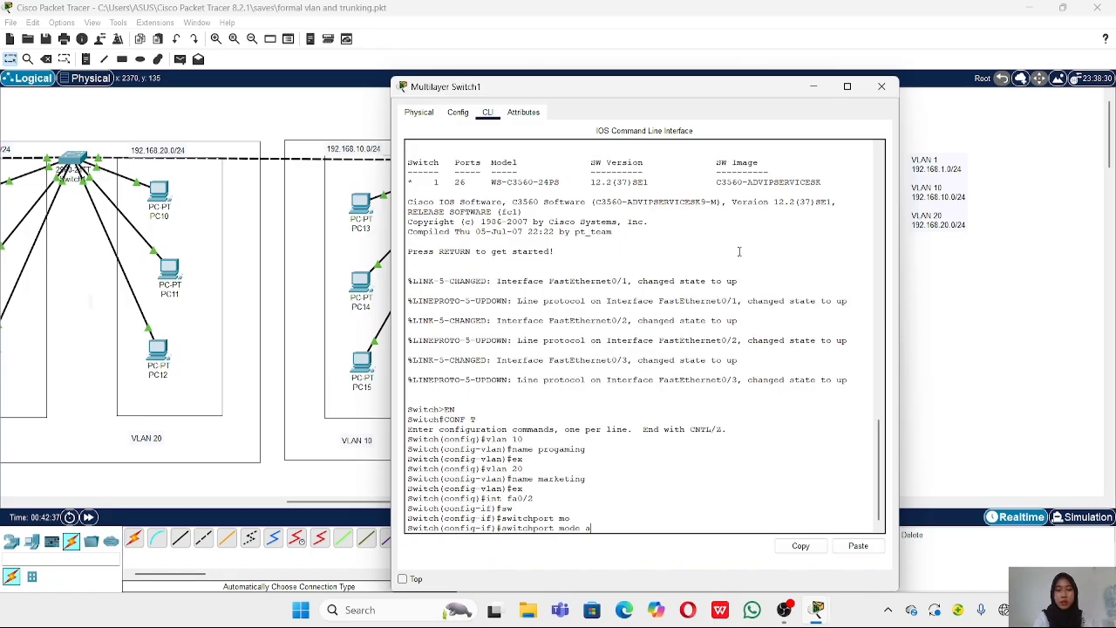
key(Tab)
key(Return)
text(s)
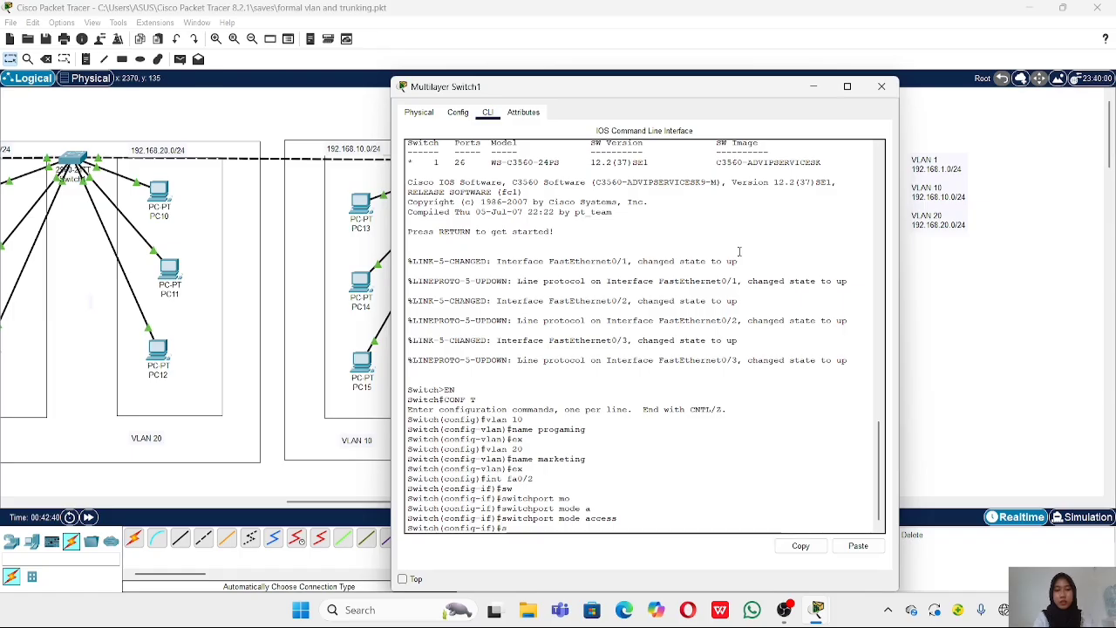
key(Tab)
text(h)
key(Tab)
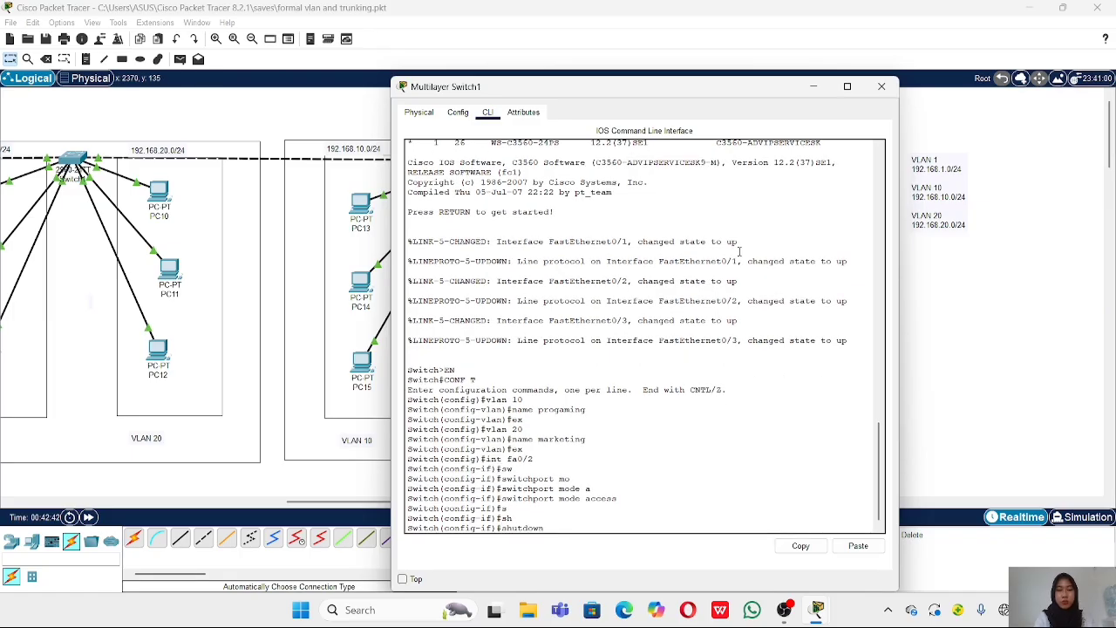
key(BackSpace)
key(BackSpace)
key(BackSpace)
key(BackSpace)
key(BackSpace)
key(BackSpace)
key(BackSpace)
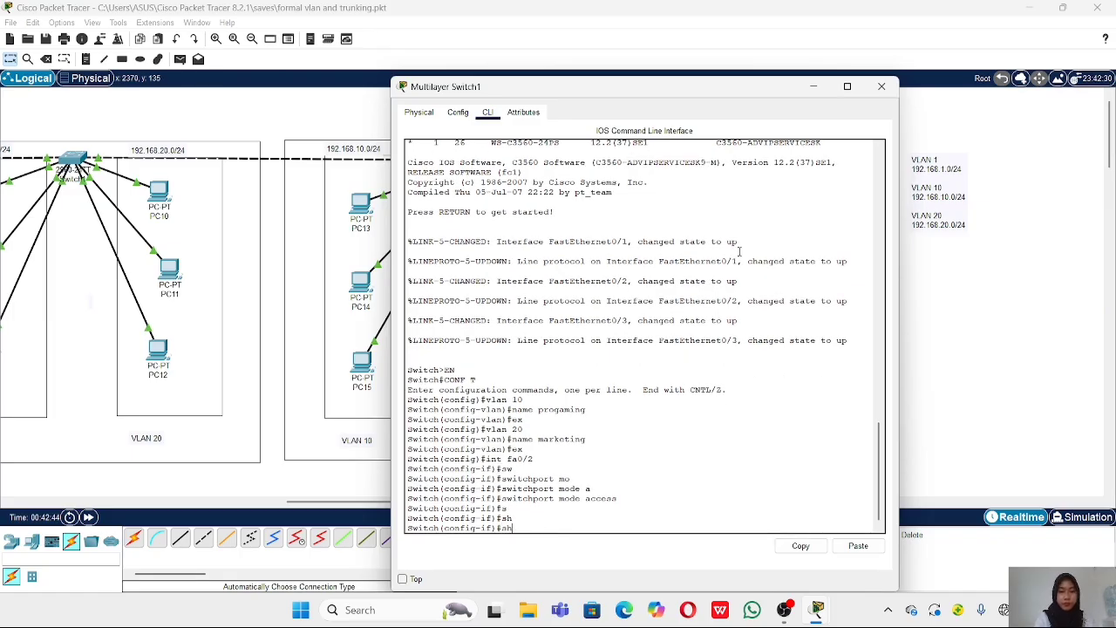
Assign interface fa0/2 to access VLAN 10 and exit to global configuration mode.
text(w)
key(Tab)
text(a)
key(Tab)
text(vlan)
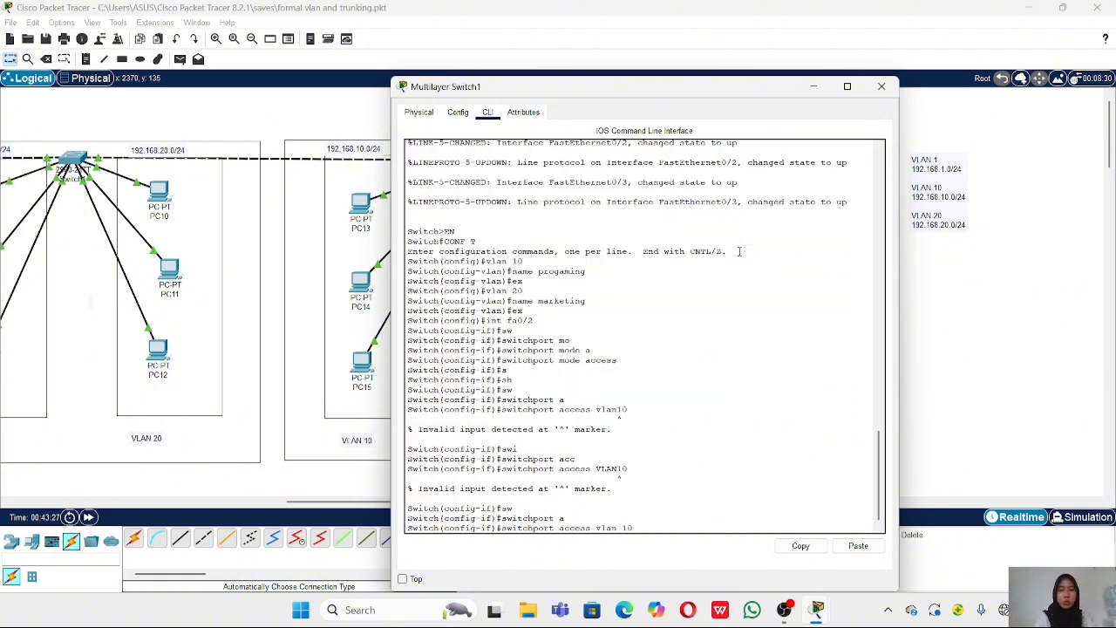
key(Return)
text(witch(config-if)#w)
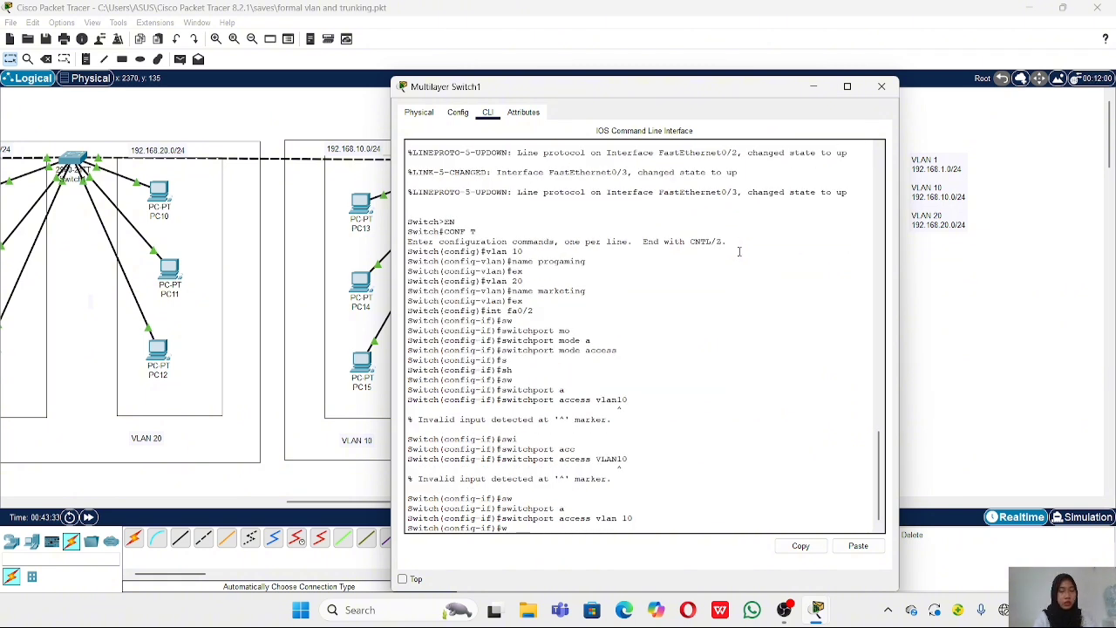
text(x)
key(Return)
text(ex)
key(Return)
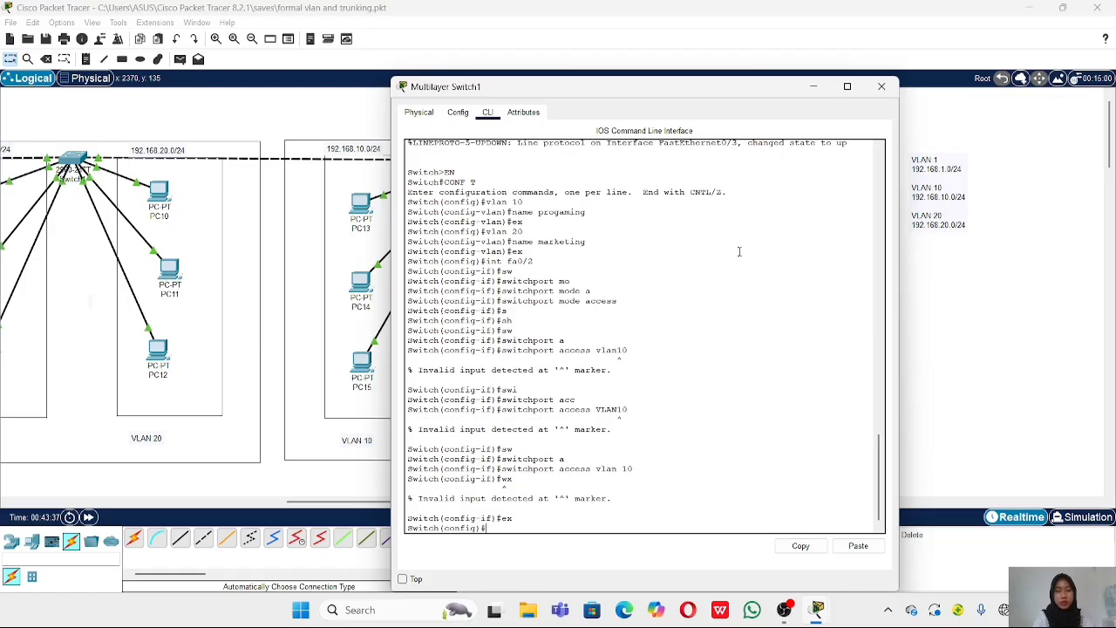
Enter configuration of interface fa0/3 and set it to switchport mode access.
text(int fa0/3)
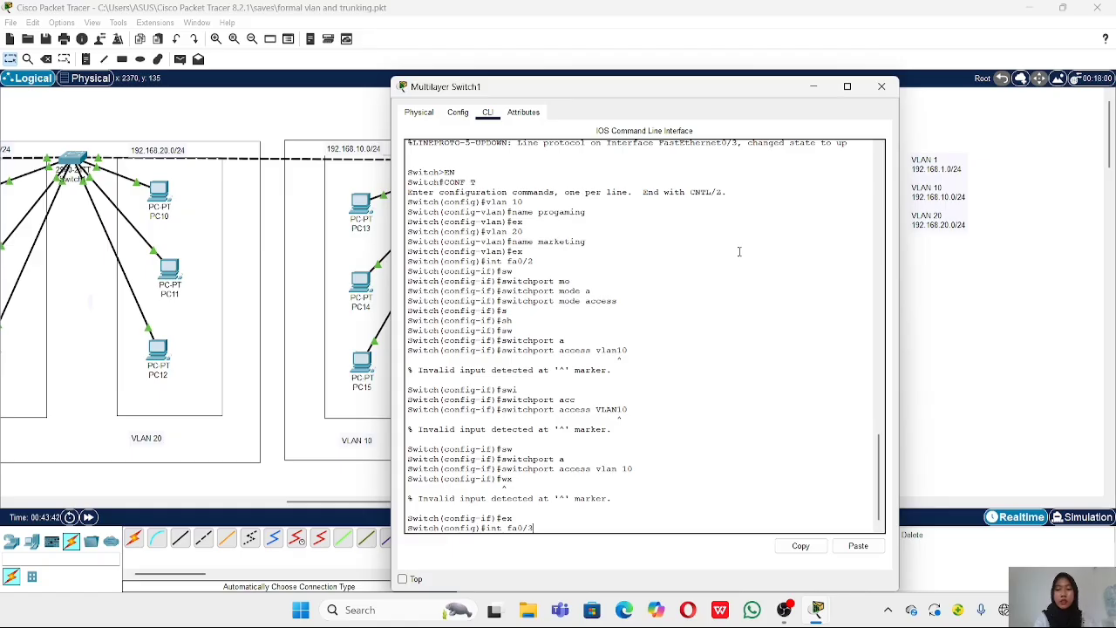
key(Return)
text(f)
key(Return)
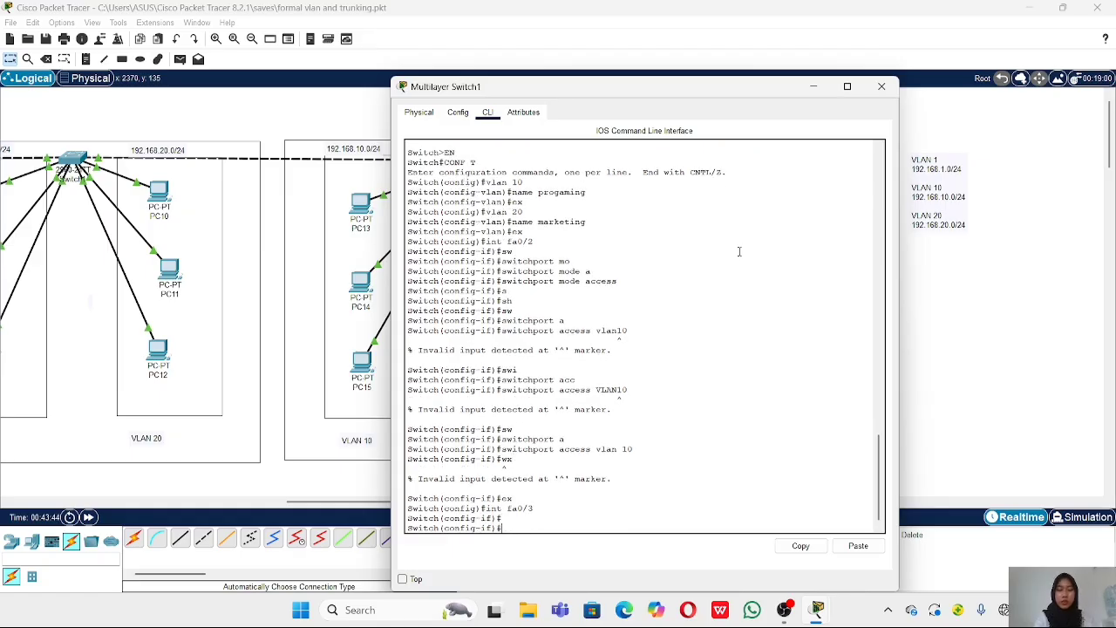
text(s)
key(Return)
text(a)
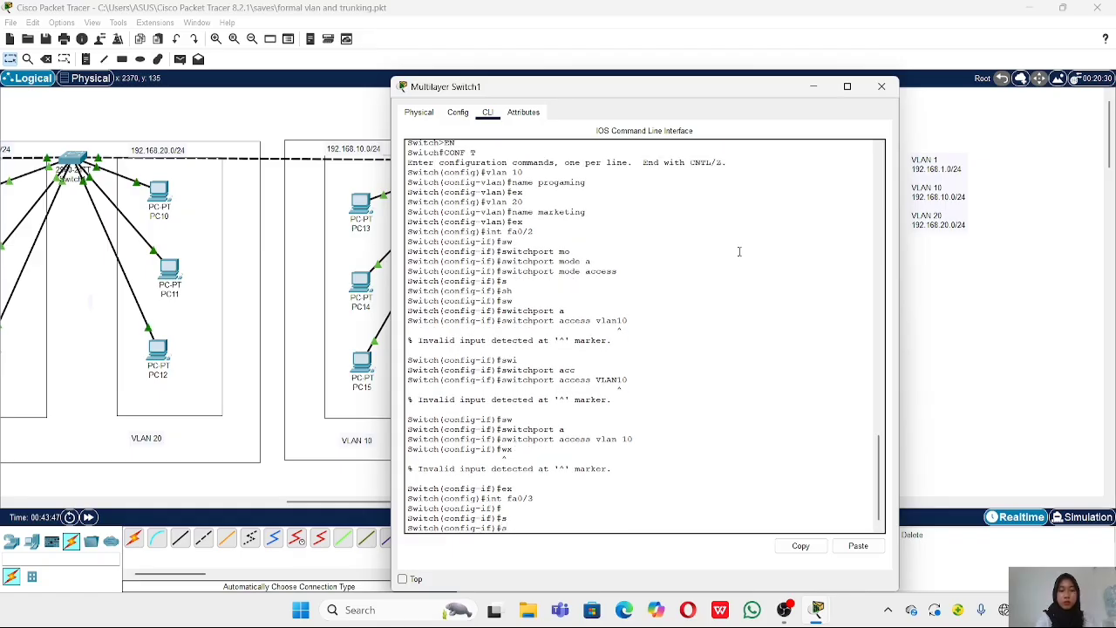
text(w)
key(Tab)
text(m)
key(Tab)
text(a)
key(Tab)
key(Return)
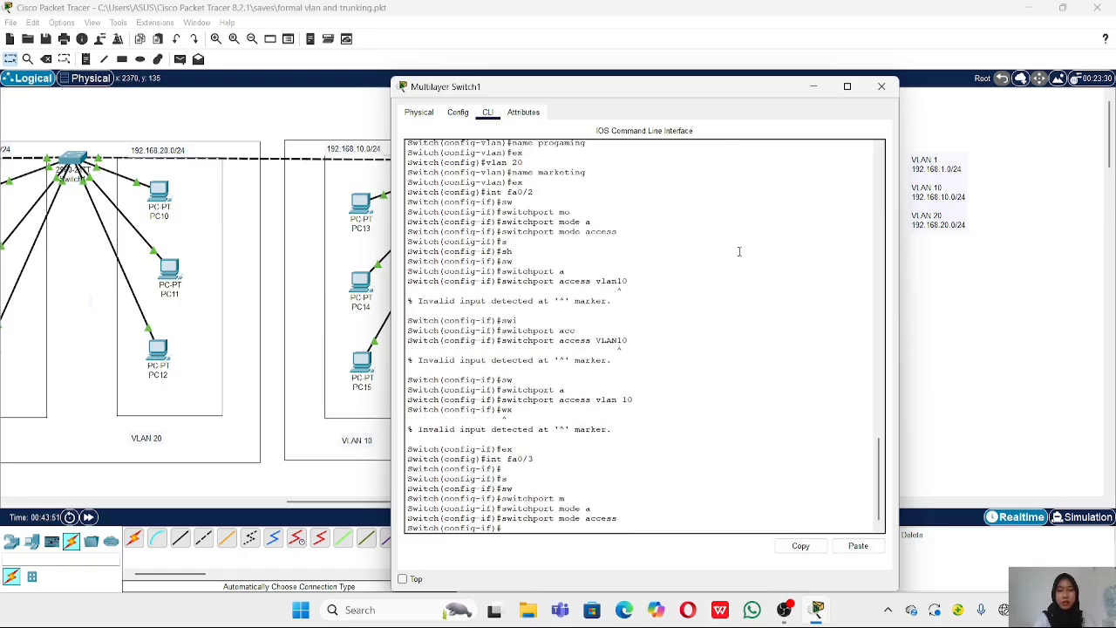
Assign interface fa0/3 to access VLAN 20 and exit to global configuration mode.
text(sw)
key(Tab)
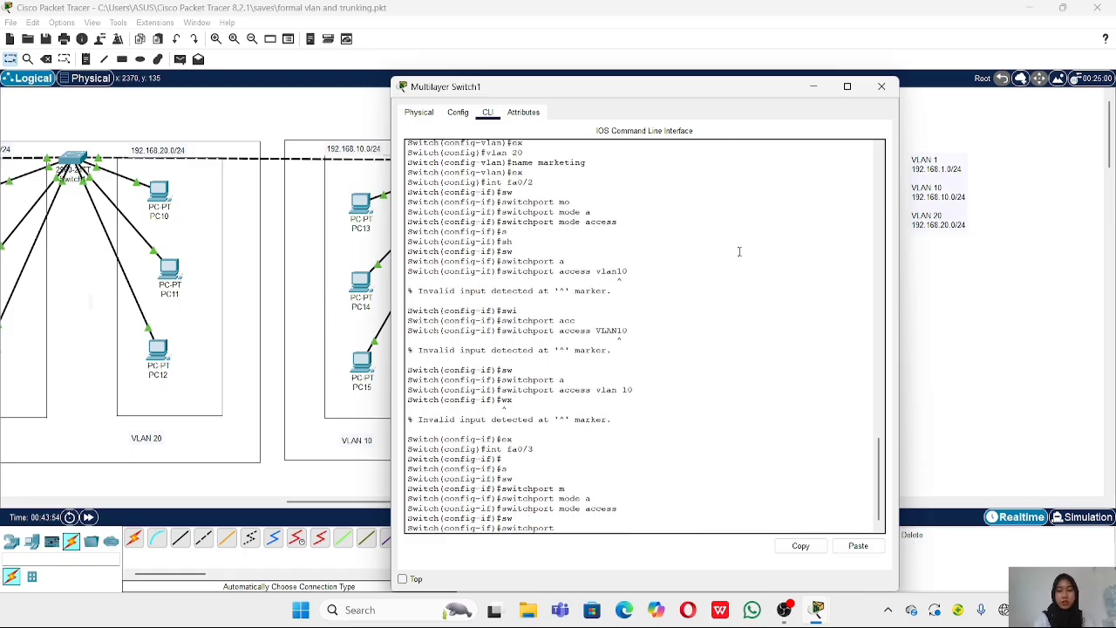
text(access vlan 20)
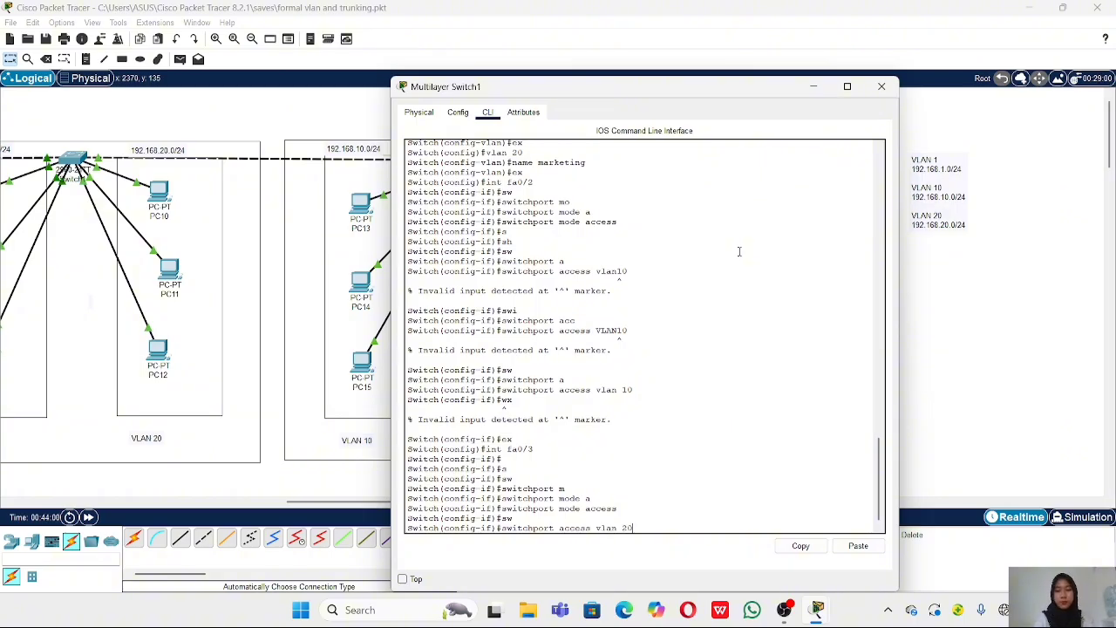
key(Return)
text(ex)
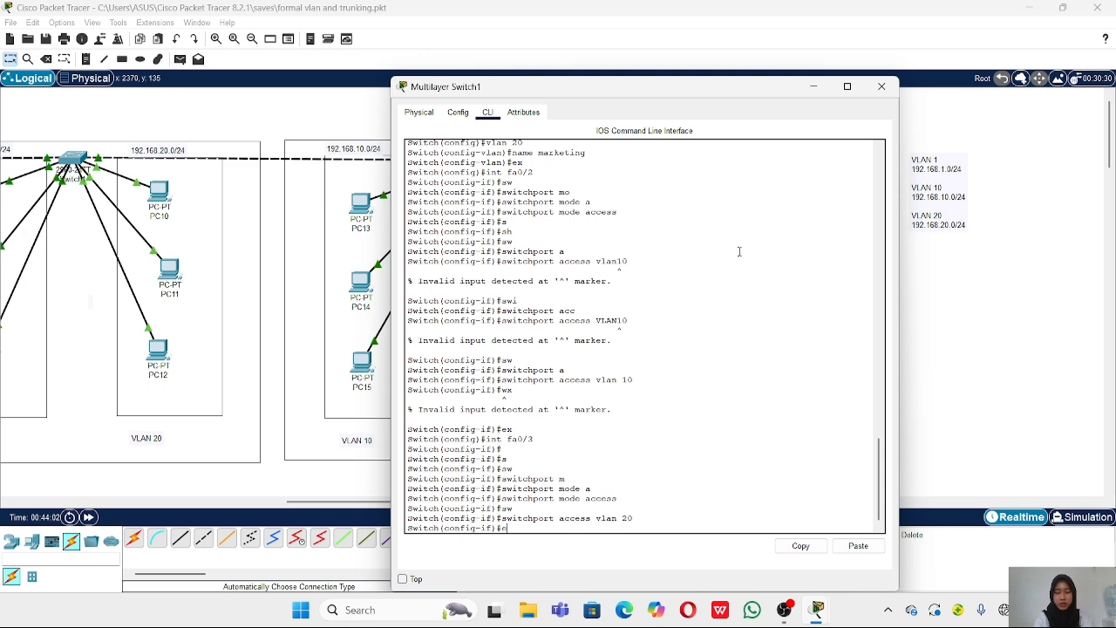
key(Return)
Display the brief VLAN table from configuration mode to check the port assignments.
text(do show)
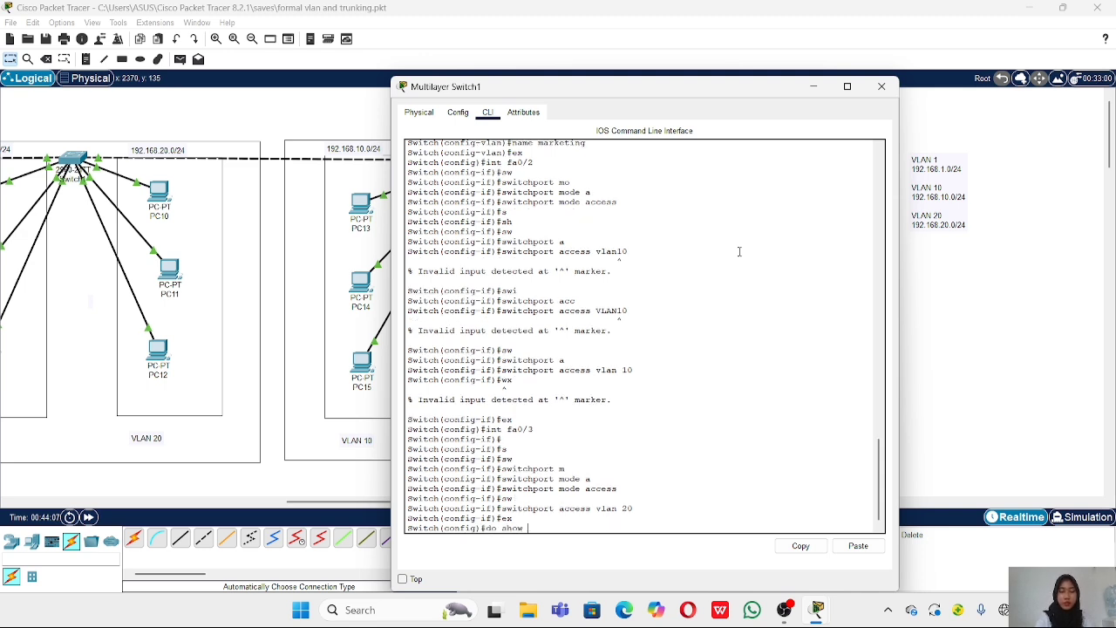
text( vlan brief)
key(Return)
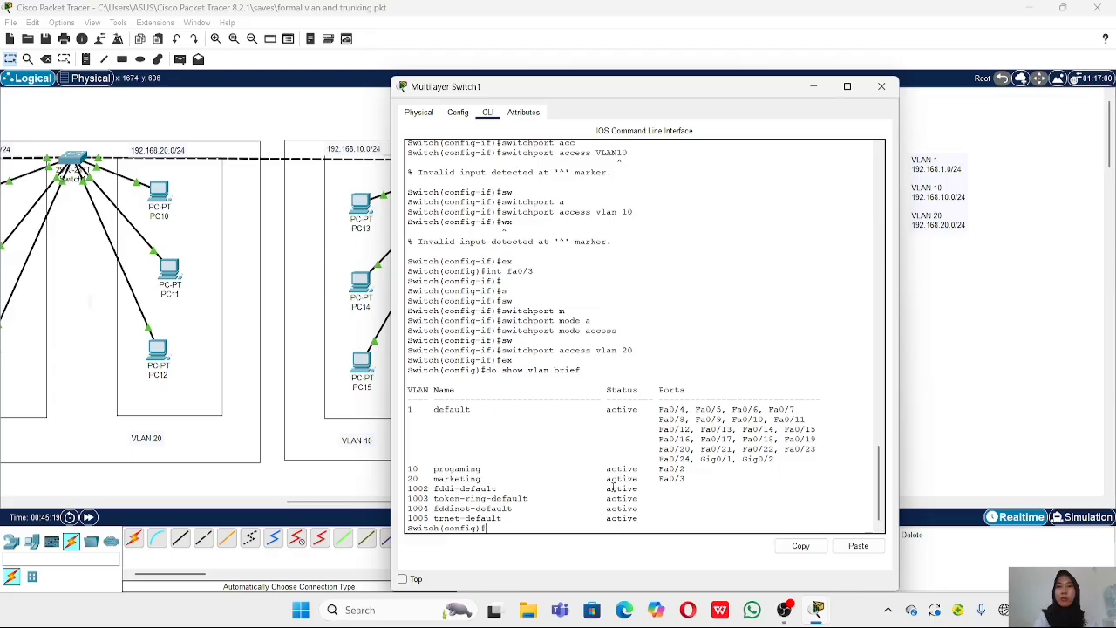
Give interface VLAN 10 the IP address 192.168.10.1 with mask 255.255.255.0 and exit to global configuration mode.
text(t vlan)
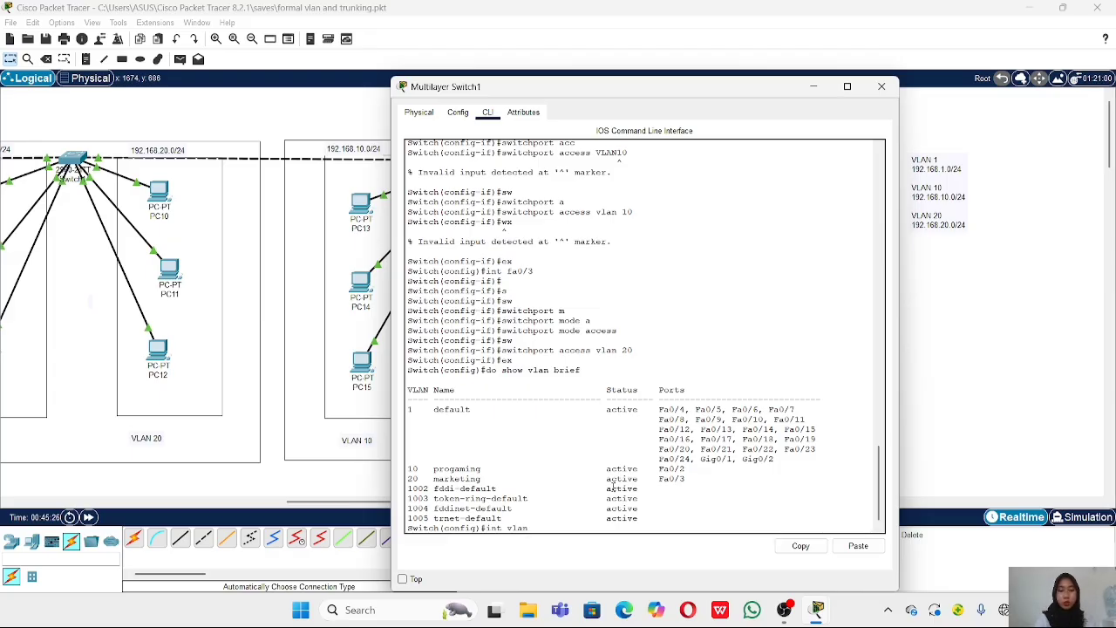
text( 10)
key(Return)
key(Return)
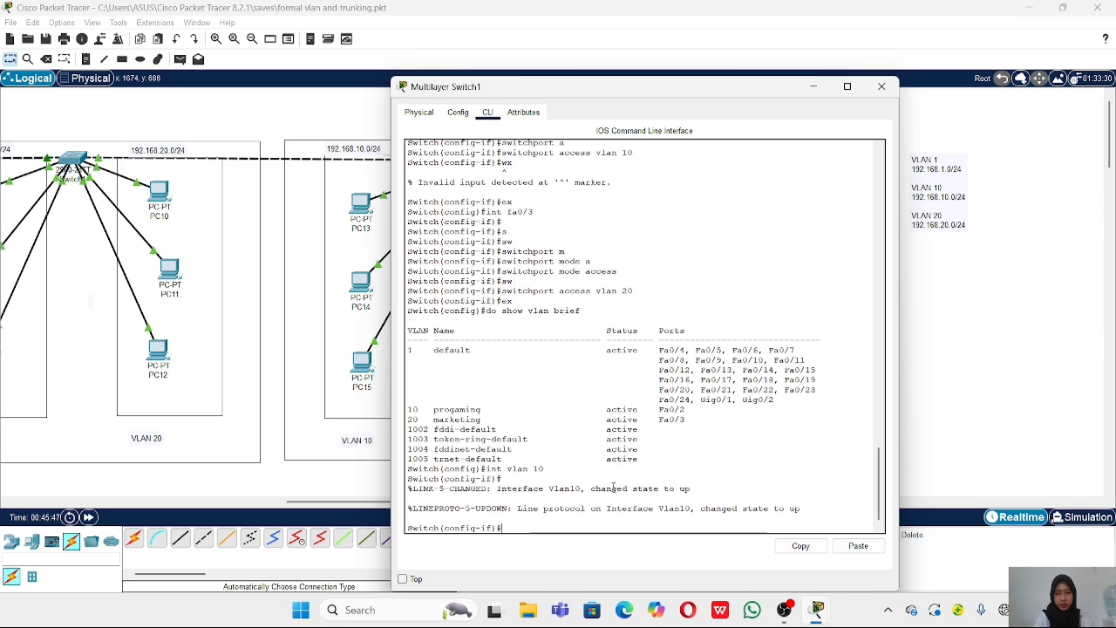
text(ip add)
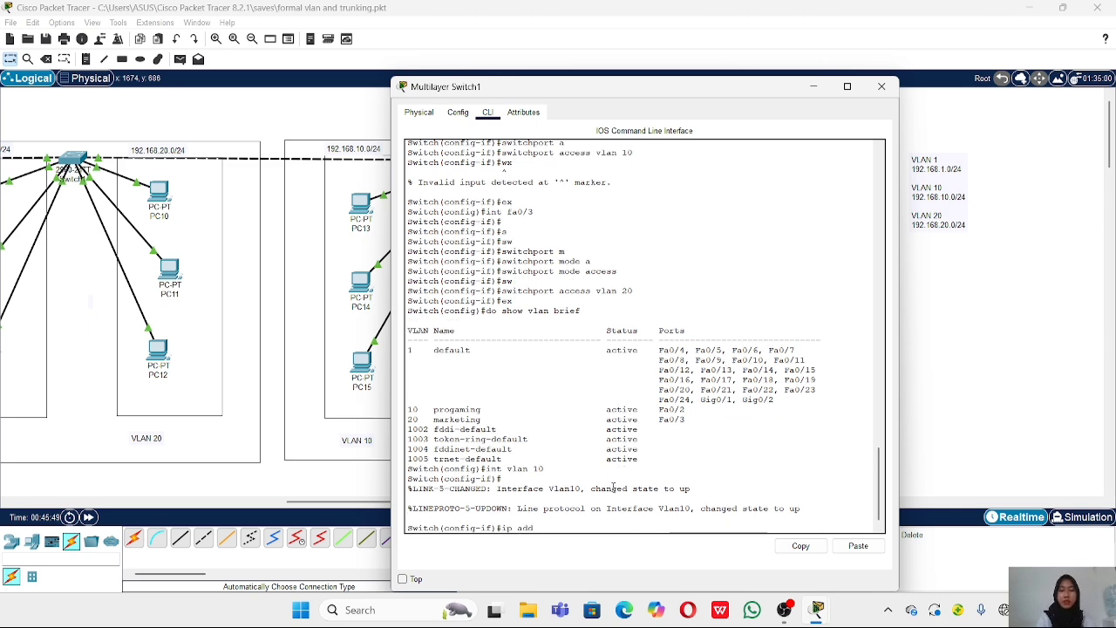
text( 192.168.10.1 255)
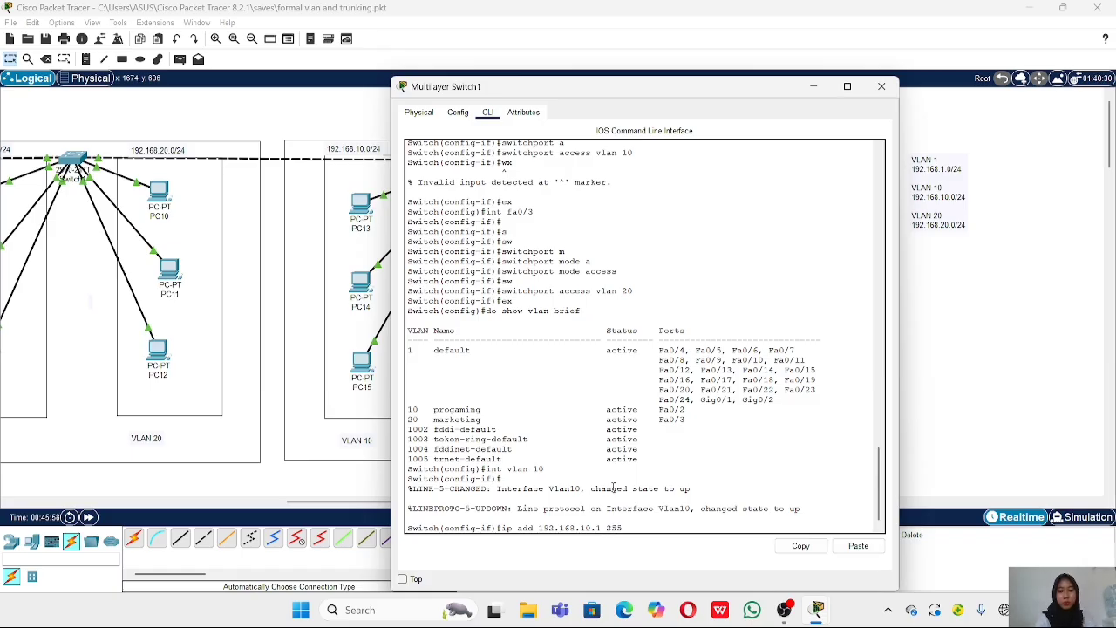
text(.255.255.255.255.)
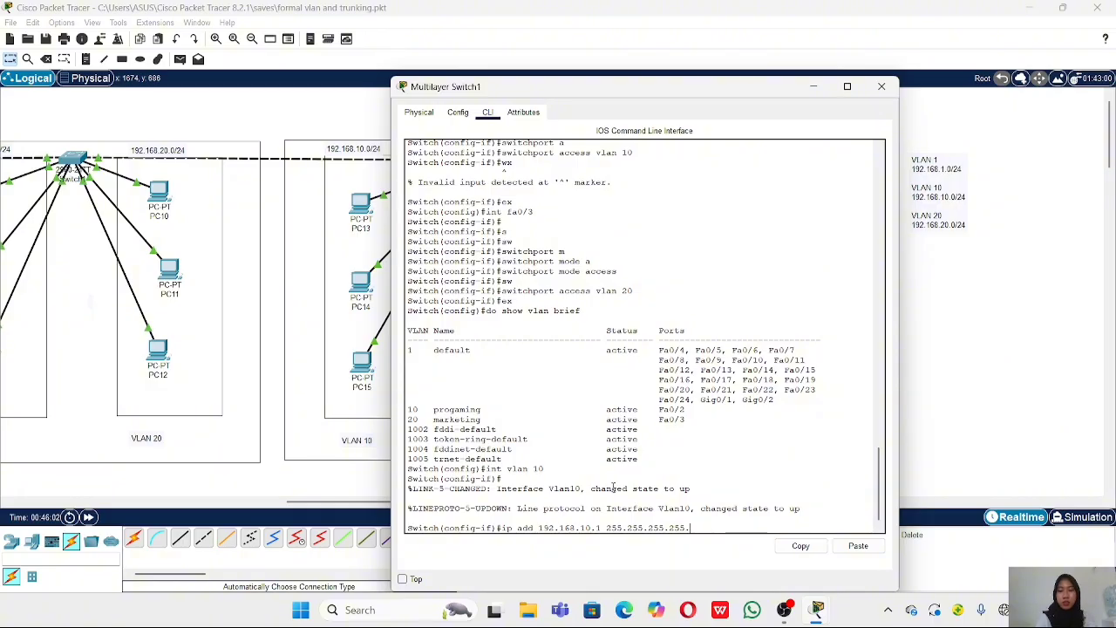
key(BackSpace)
key(BackSpace)
key(BackSpace)
text(0)
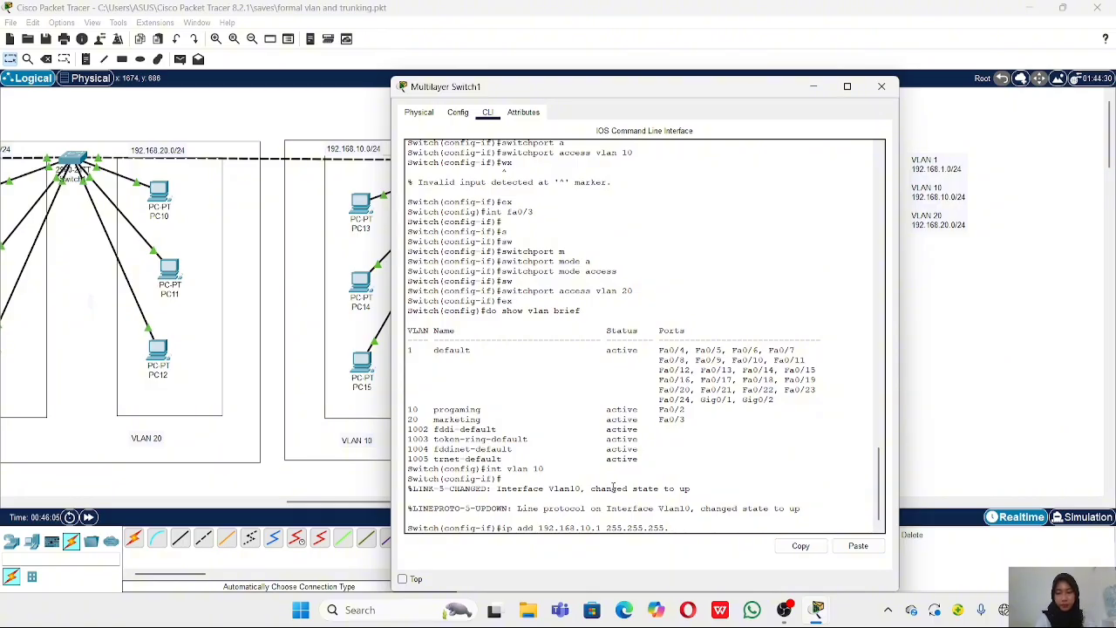
key(Return)
text(ex)
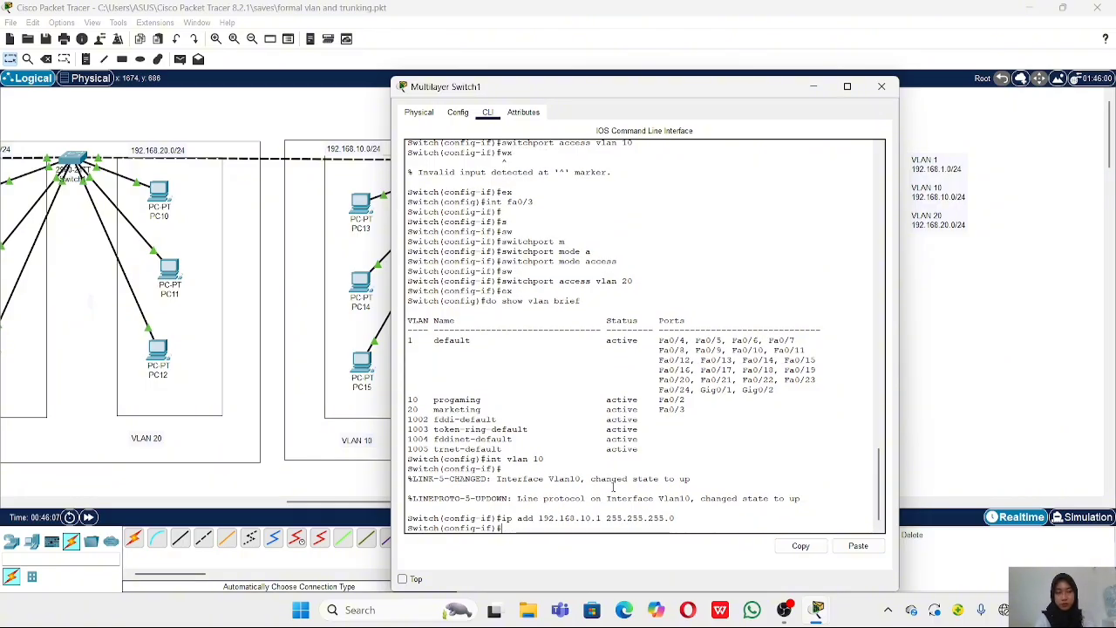
key(Return)
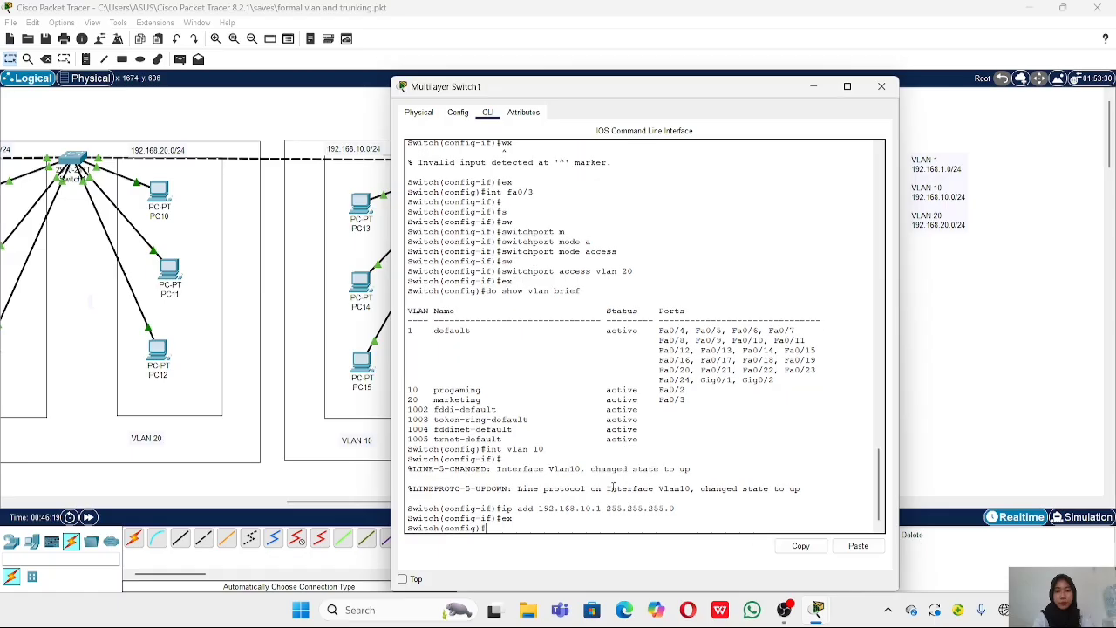
Give interface VLAN 20 the IP address 192.168.20.1 with mask 255.255.255.0 and exit to global configuration mode.
text(int)
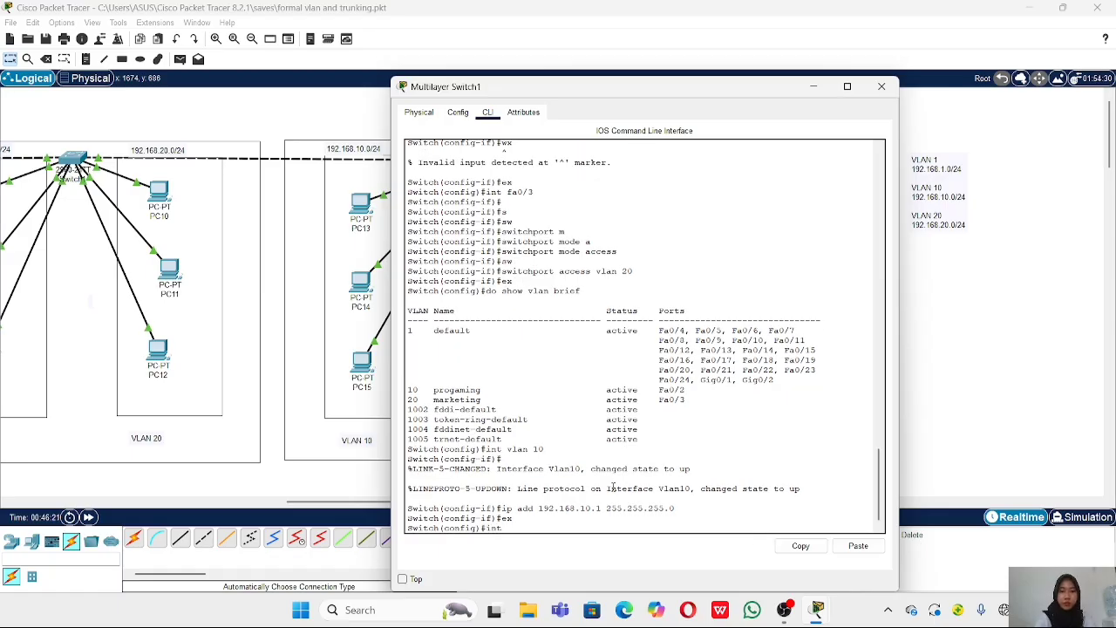
text( vlan 20)
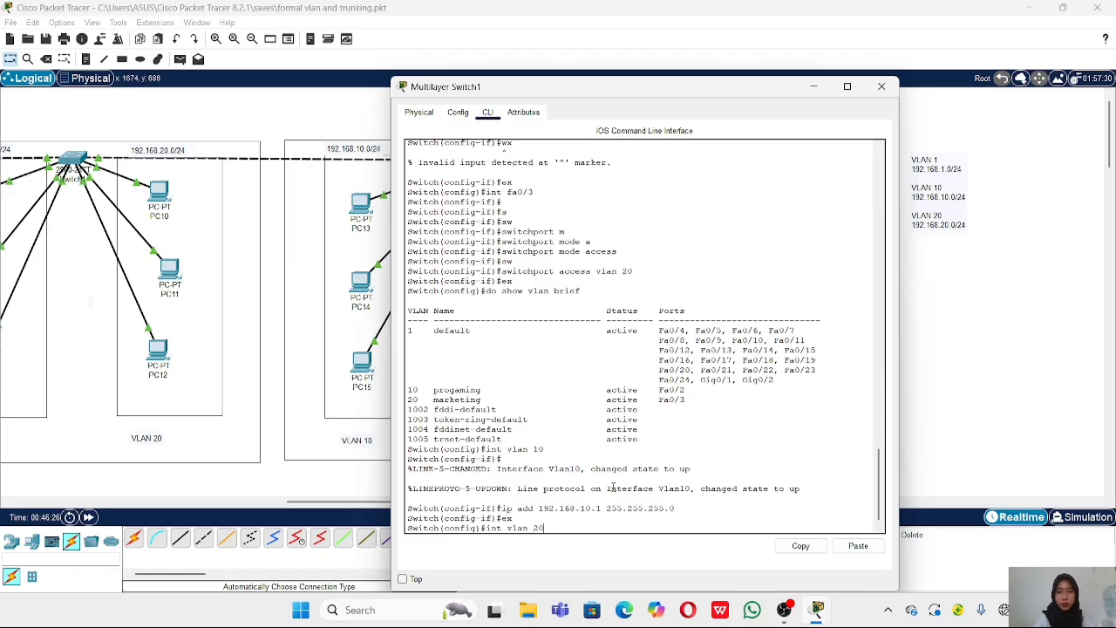
key(Return)
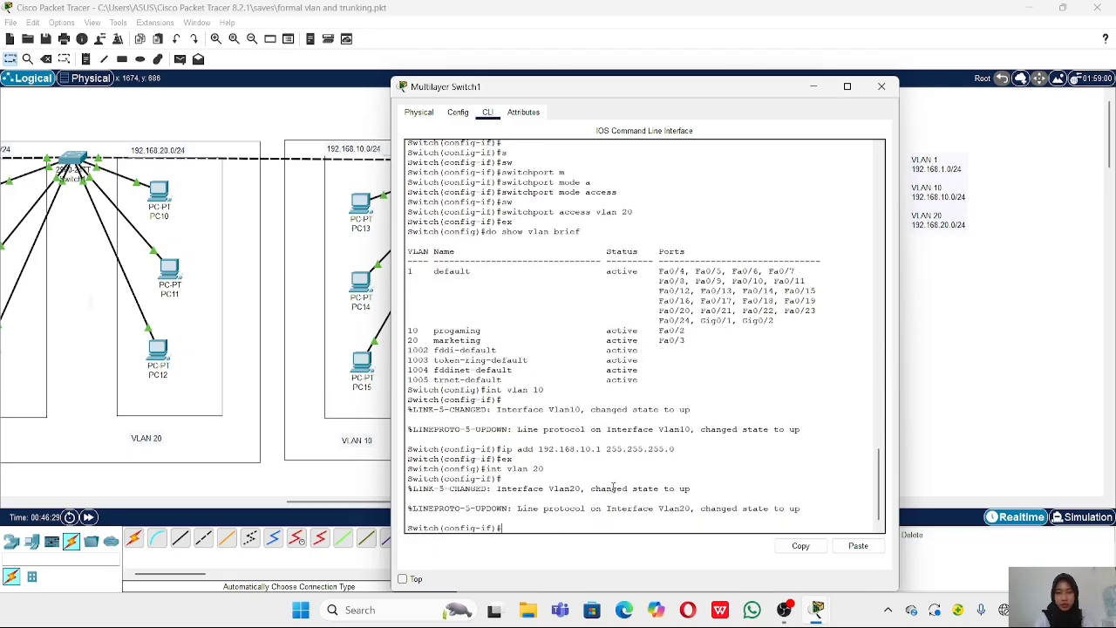
text(ip add 192.168.20)
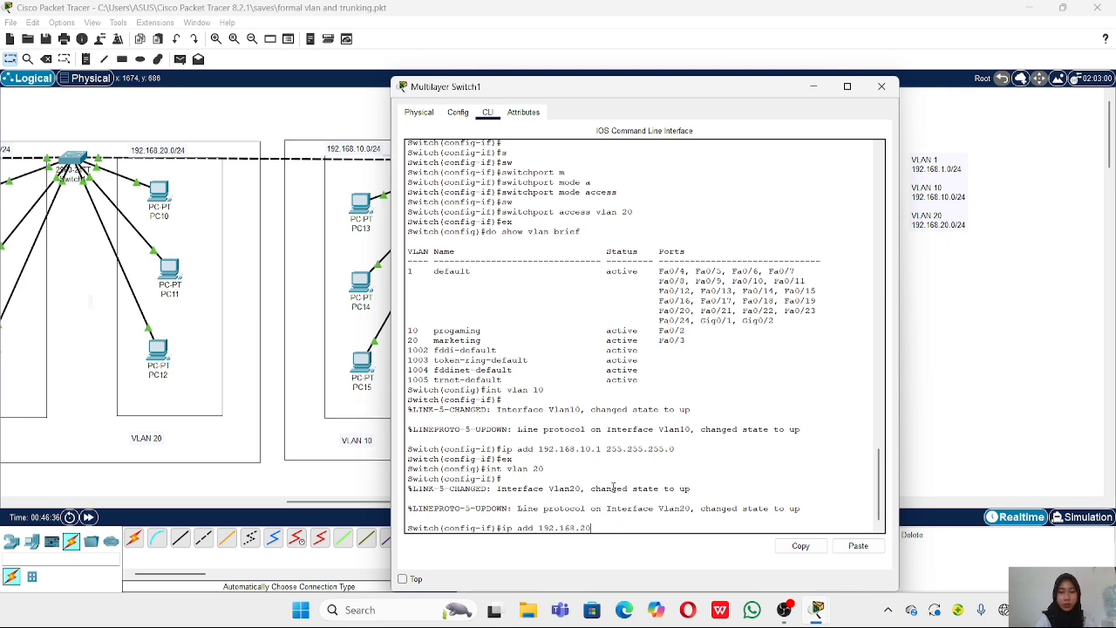
text(.1 255.255.2)
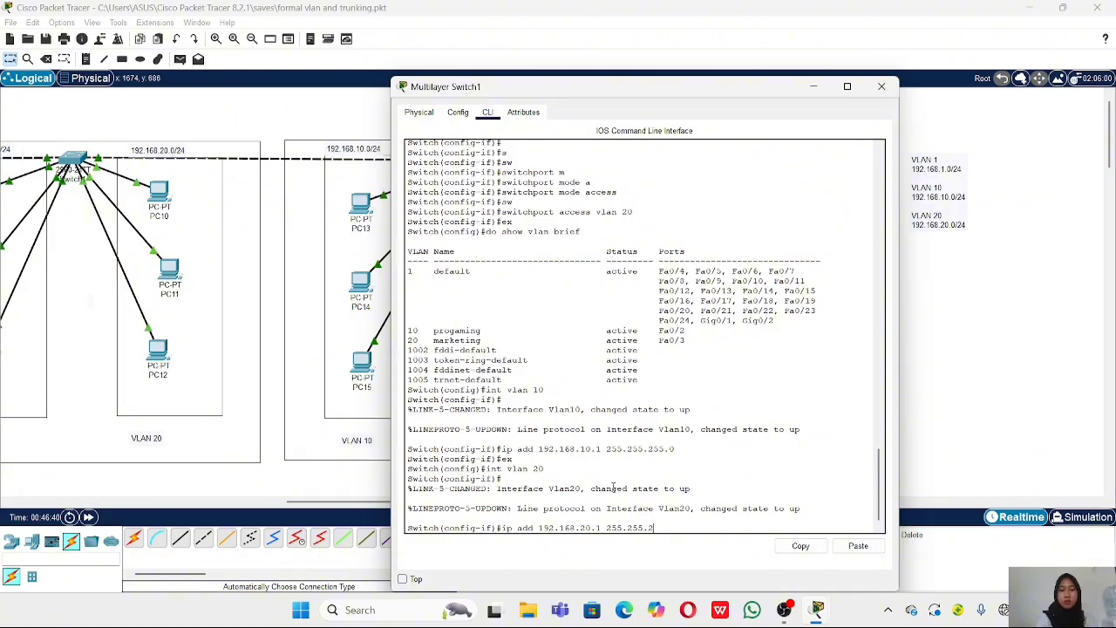
text(55.0)
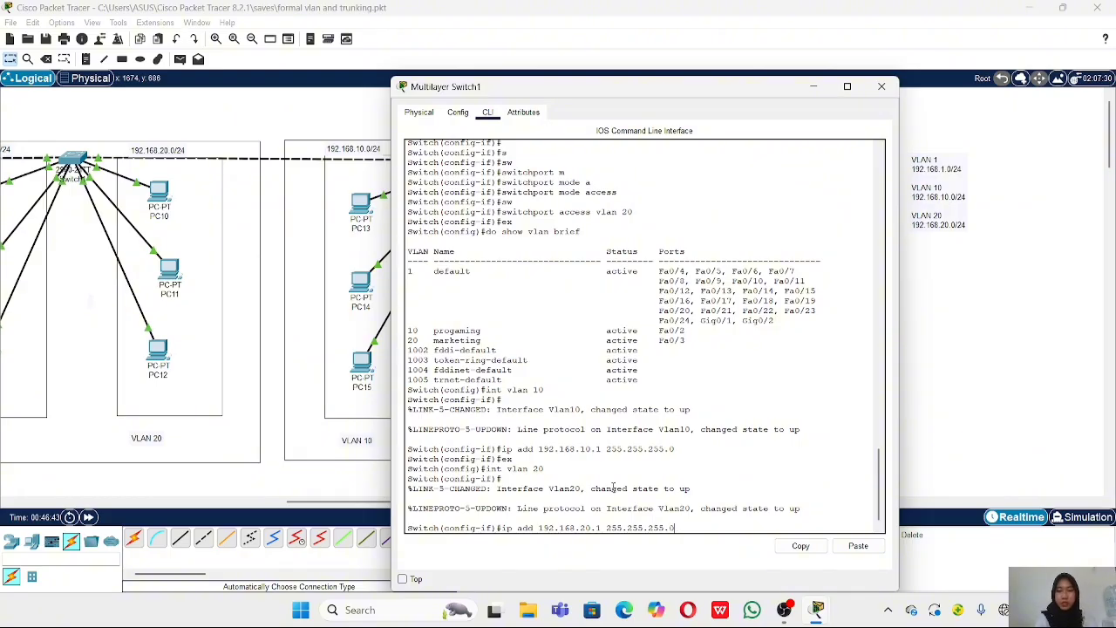
key(Return)
text(ex)
key(Return)
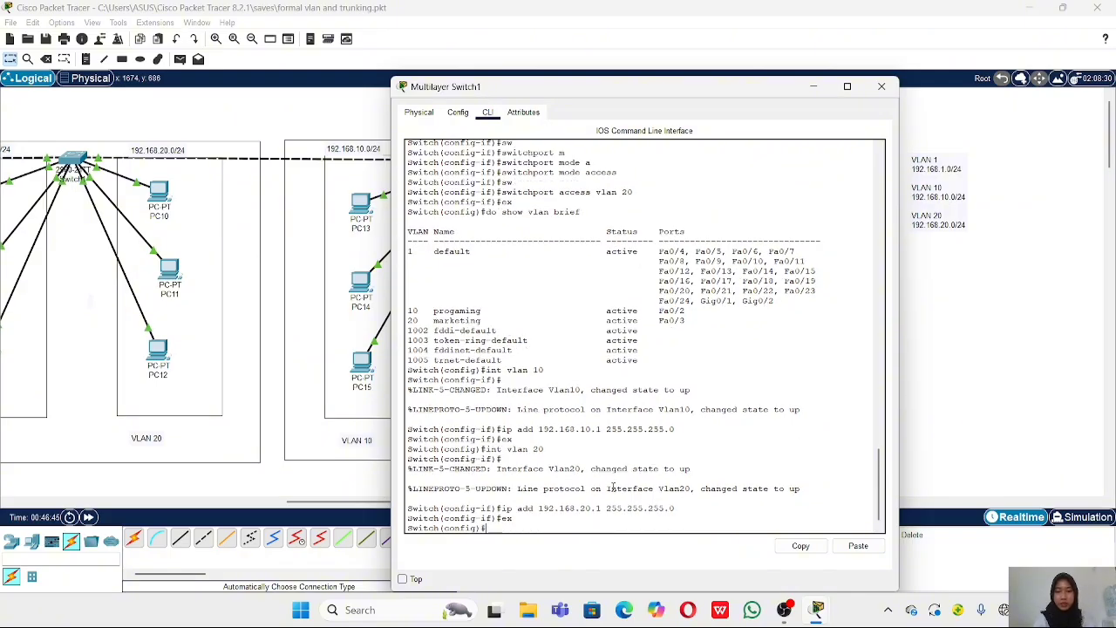
Give interface VLAN 1 the IP address 192.168.1.1 with mask 255.255.255.0 and exit to global configuration mode.
text(int)
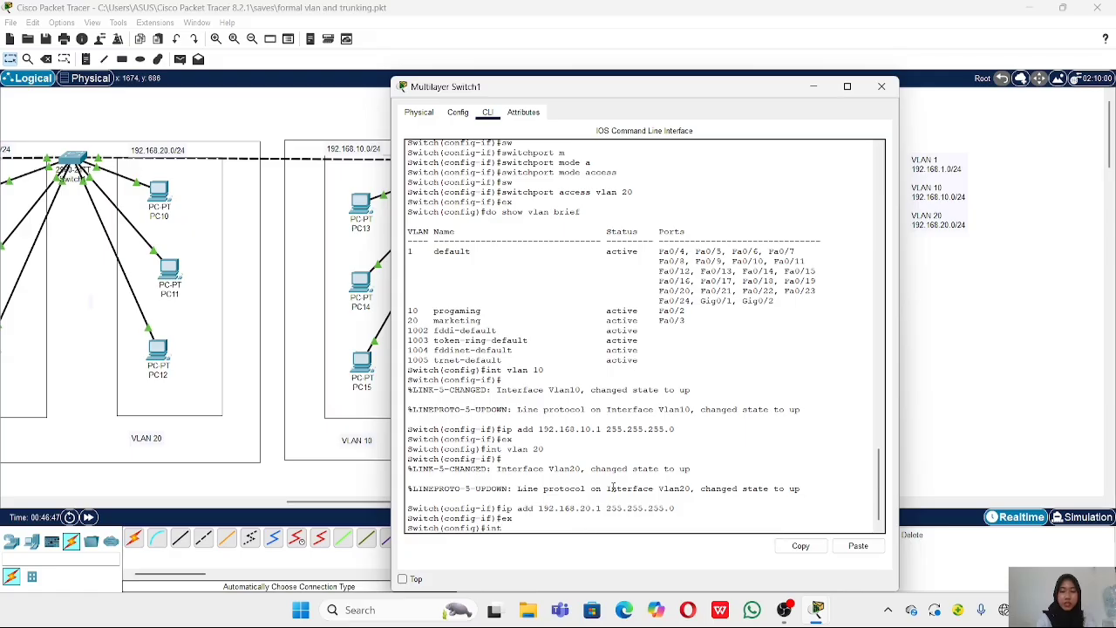
text( vlan 1)
key(Return)
text(ip a)
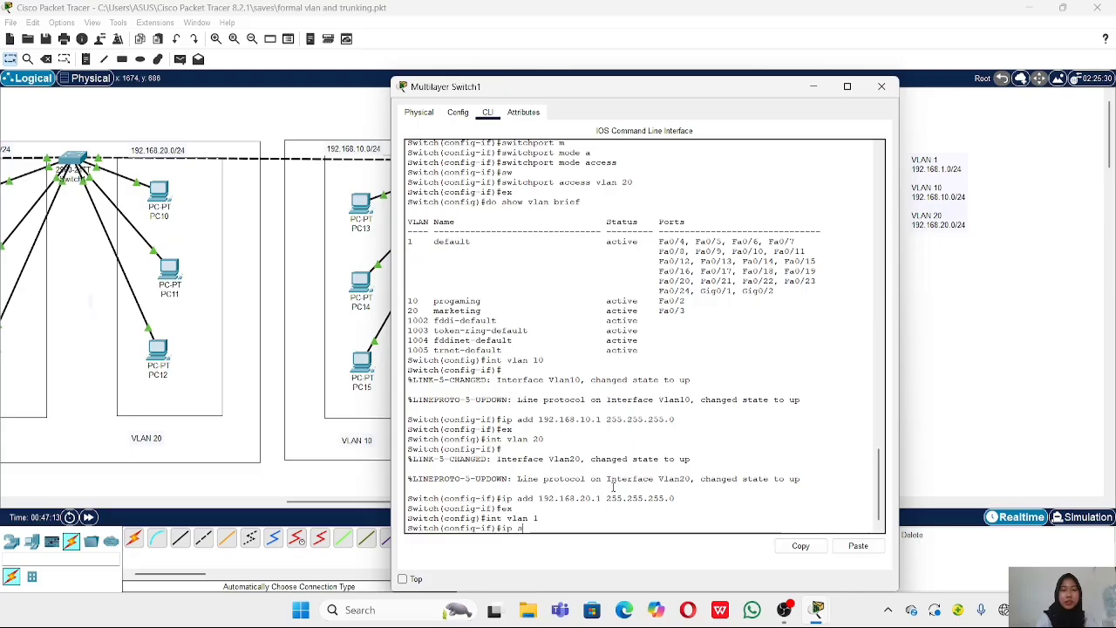
text(dd 192.)
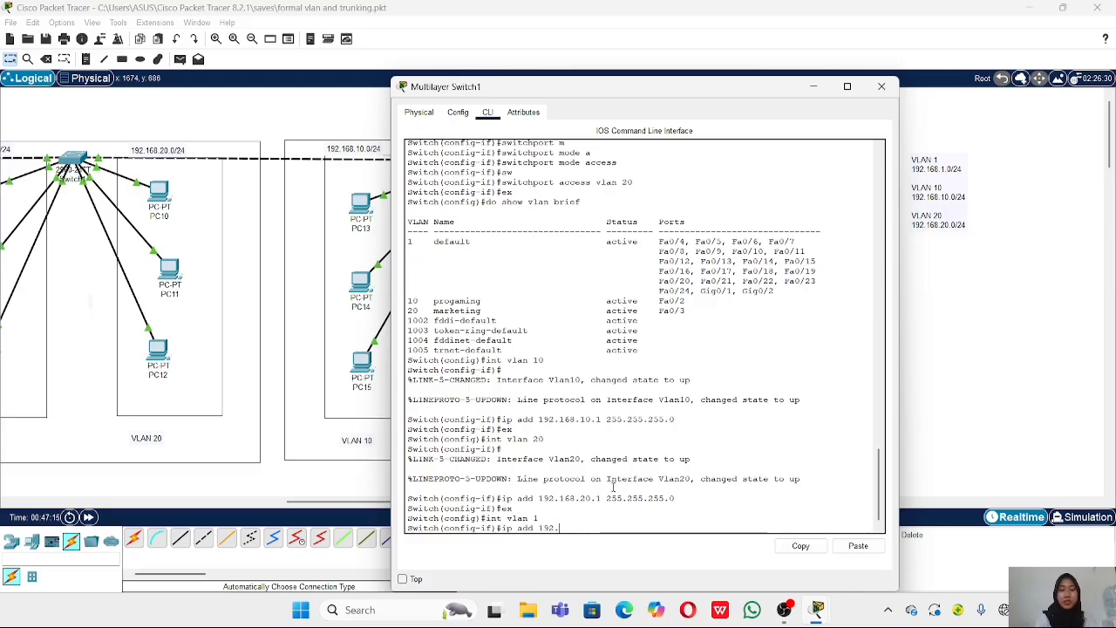
text(168.1.1 255.255.255.0)
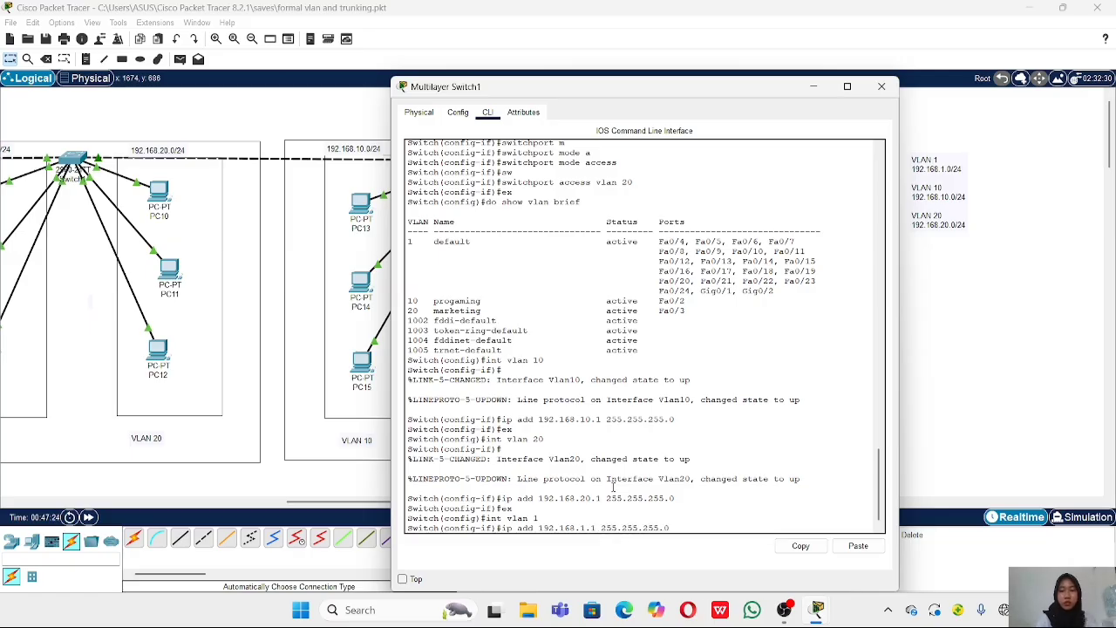
key(Return)
text(ex)
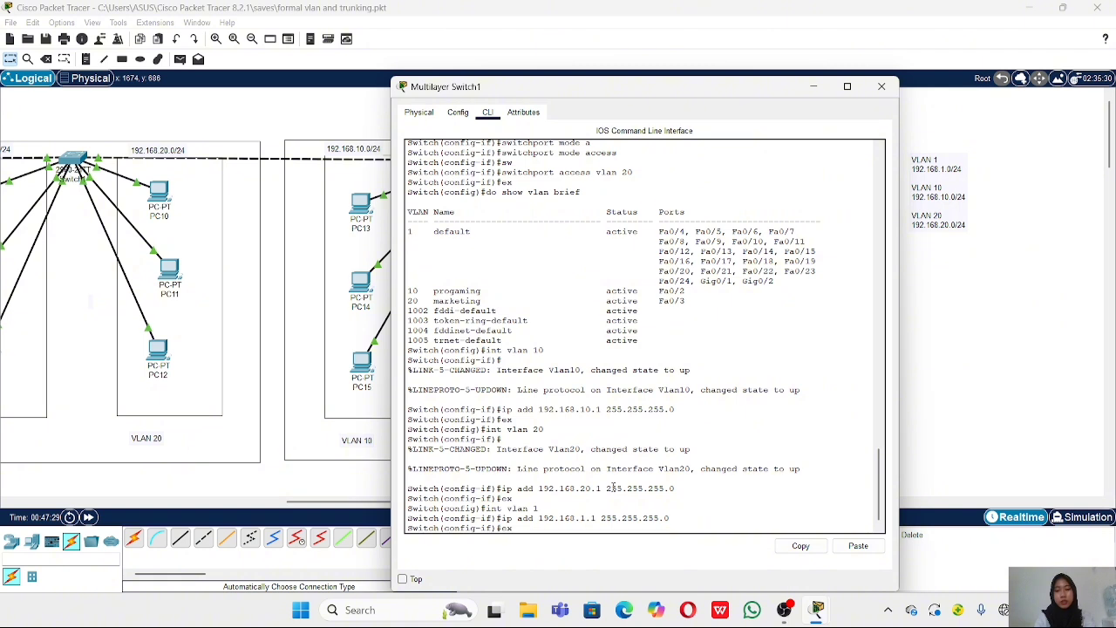
key(Return)
Display the brief IP interface list to check the addresses and status of the VLAN interfaces.
text(do show ip int)
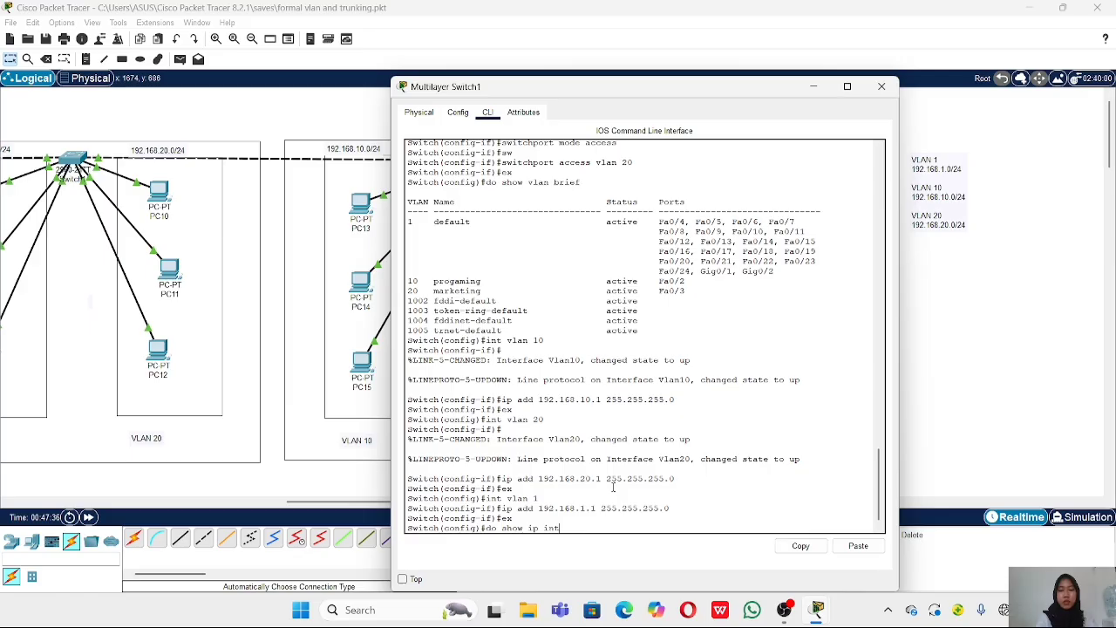
text( brief)
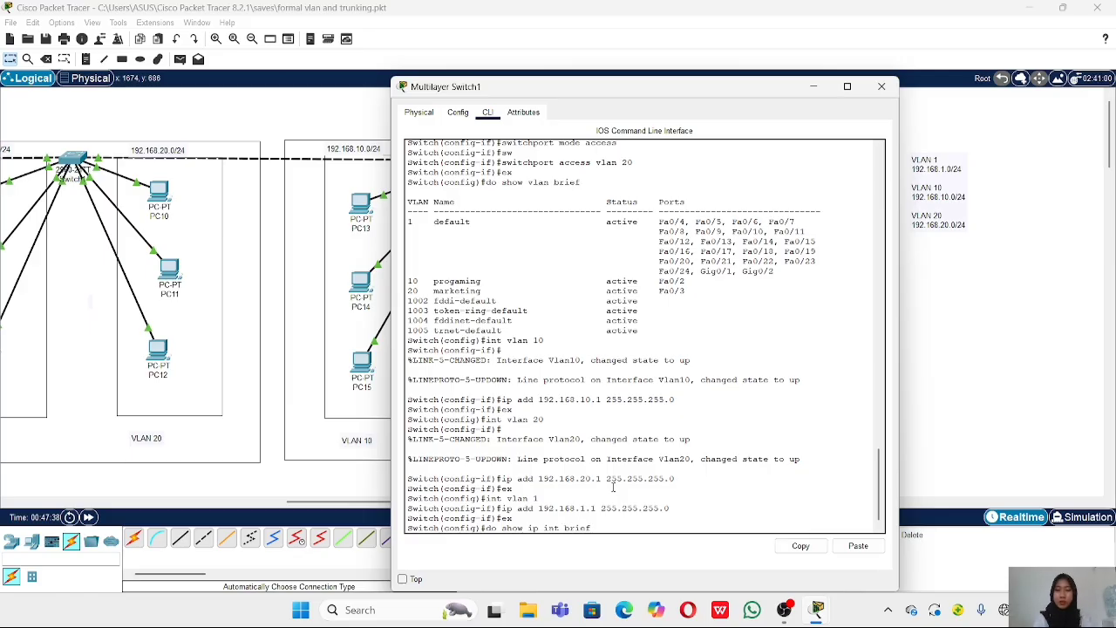
key(Return)
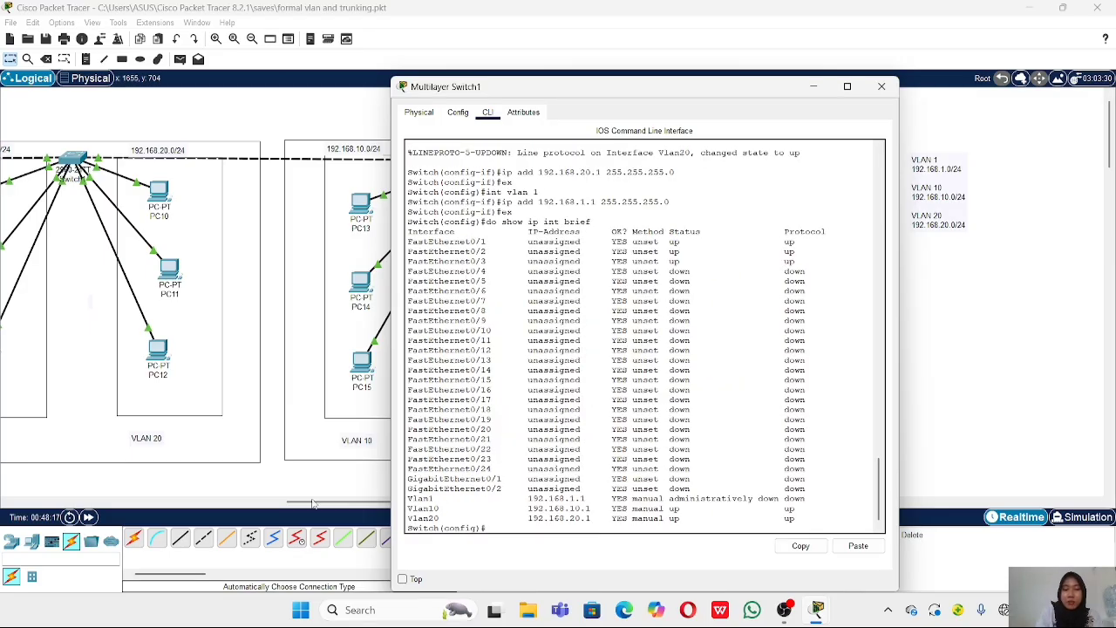
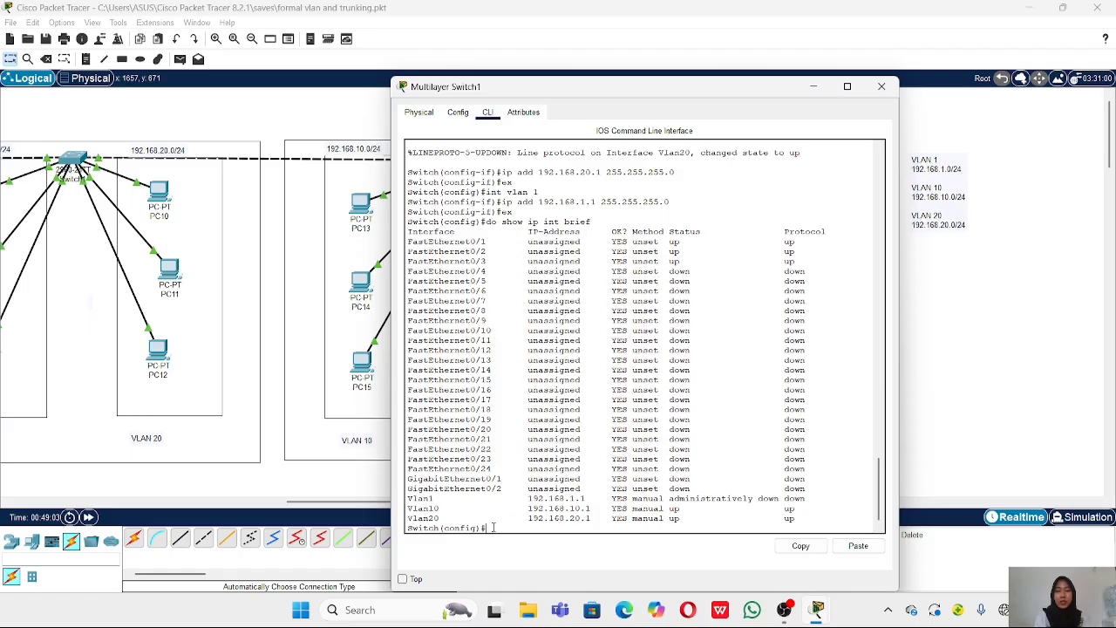
Enable interface VLAN 1 with no shutdown and recheck the brief IP interface list from global configuration mode.
text(int vlan 1)
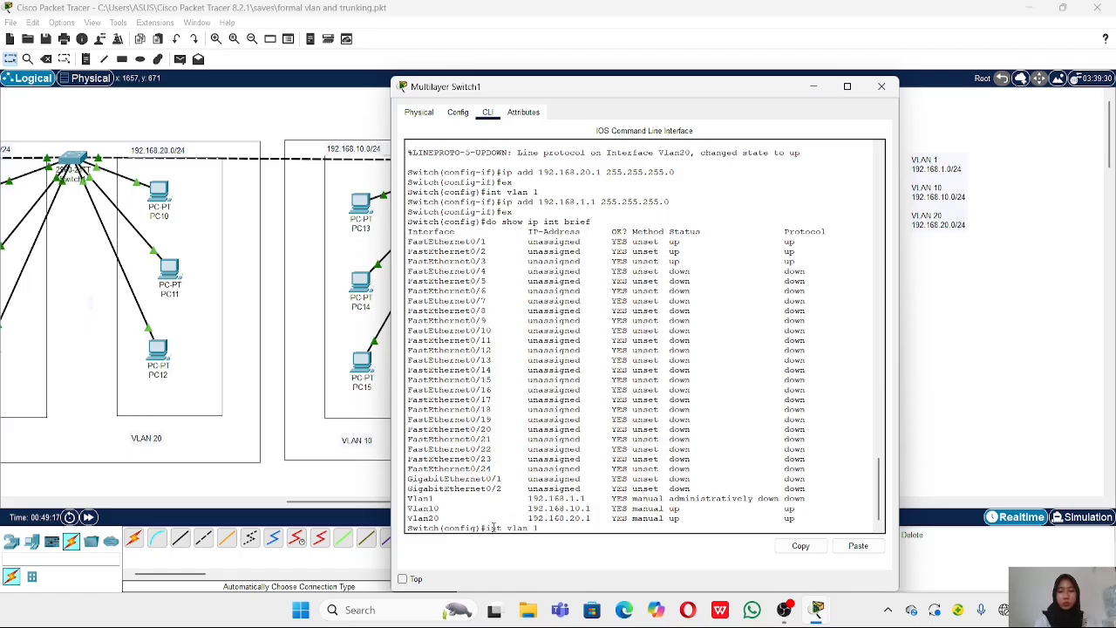
key(Return)
text(no shutd)
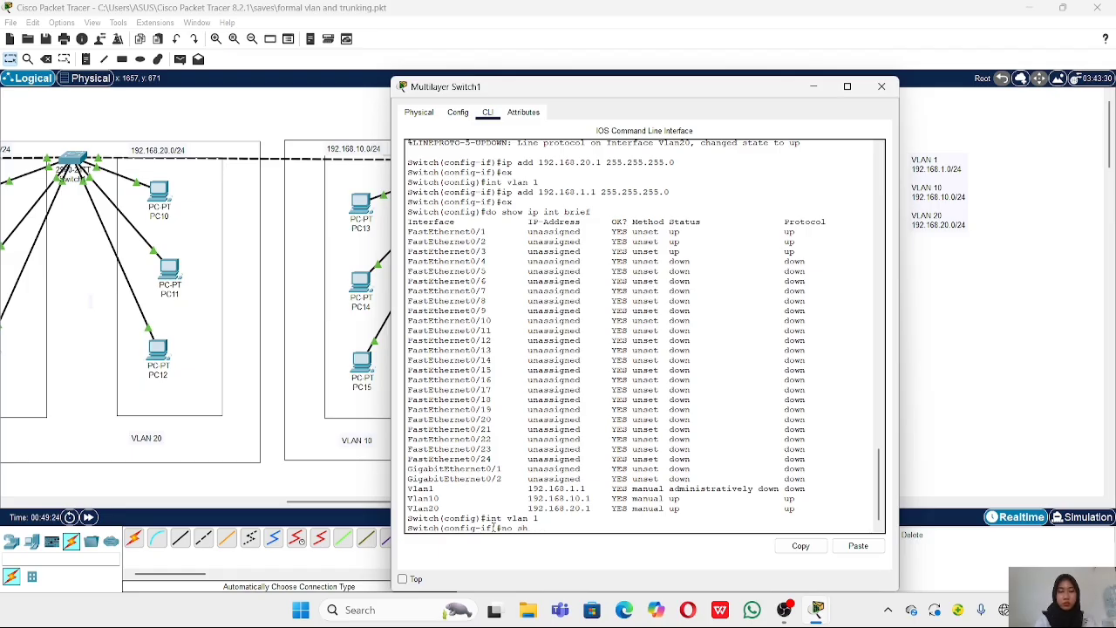
key(Tab)
key(Return)
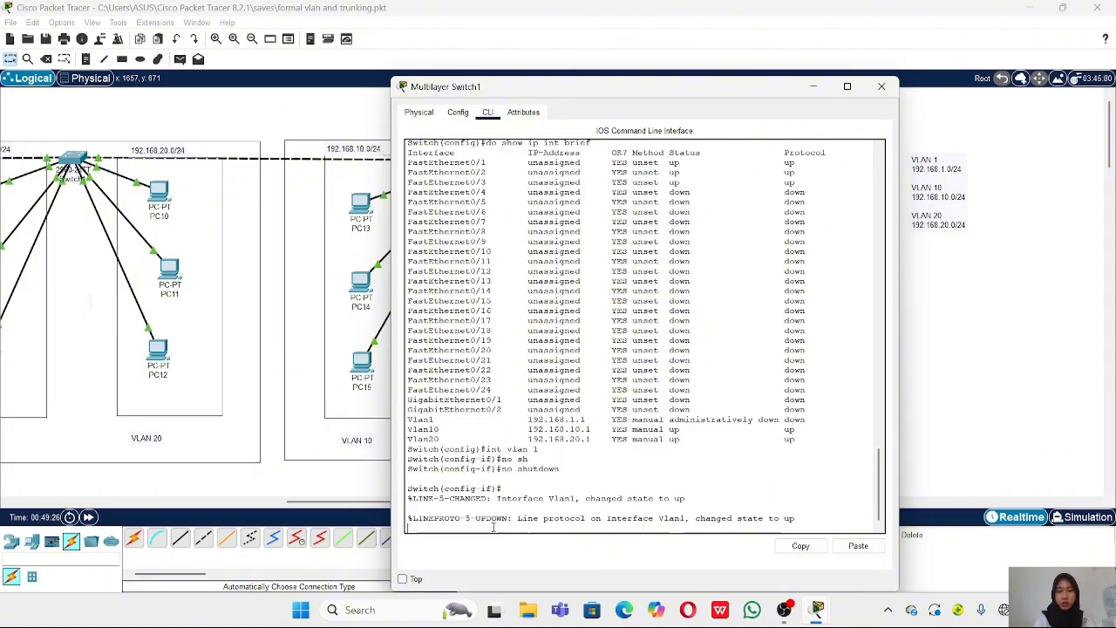
text(e)
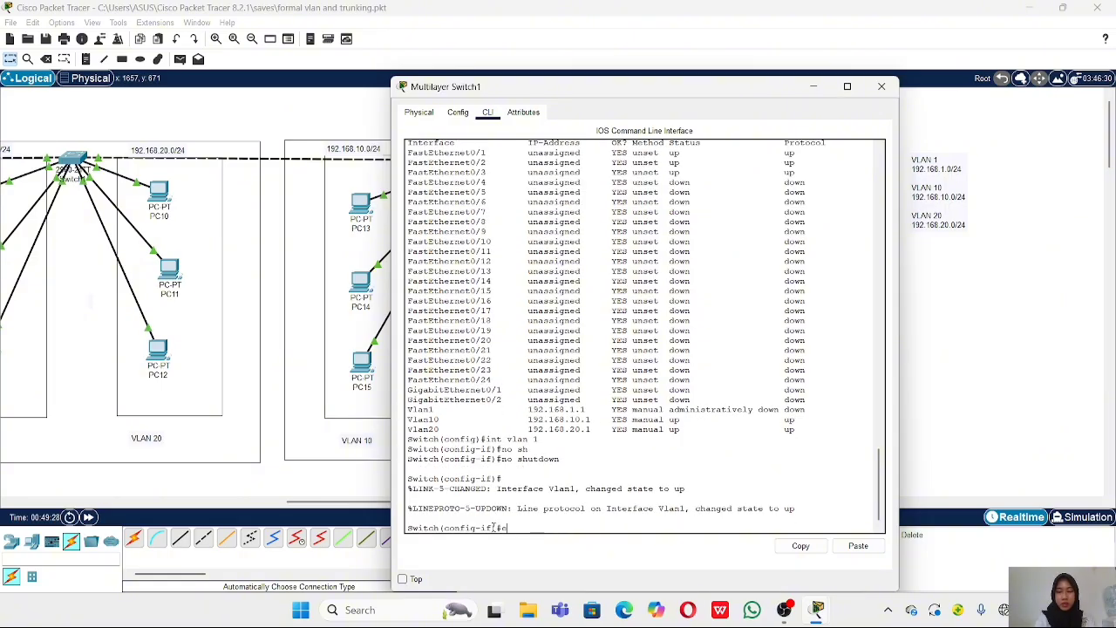
text(x)
key(Return)
text(do sh ip int brief)
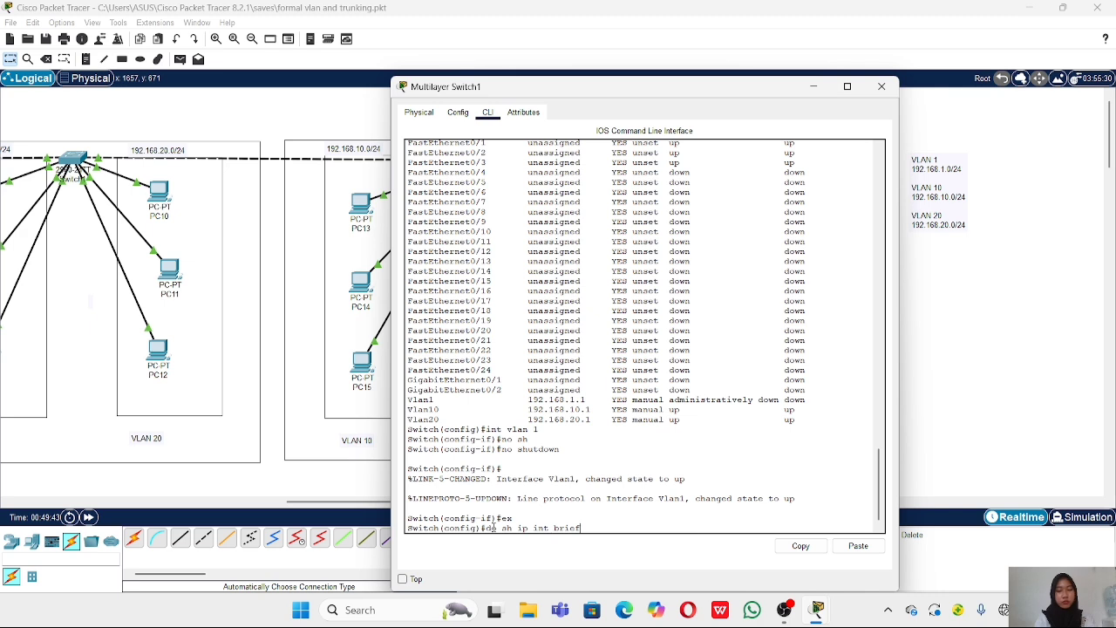
key(Return)
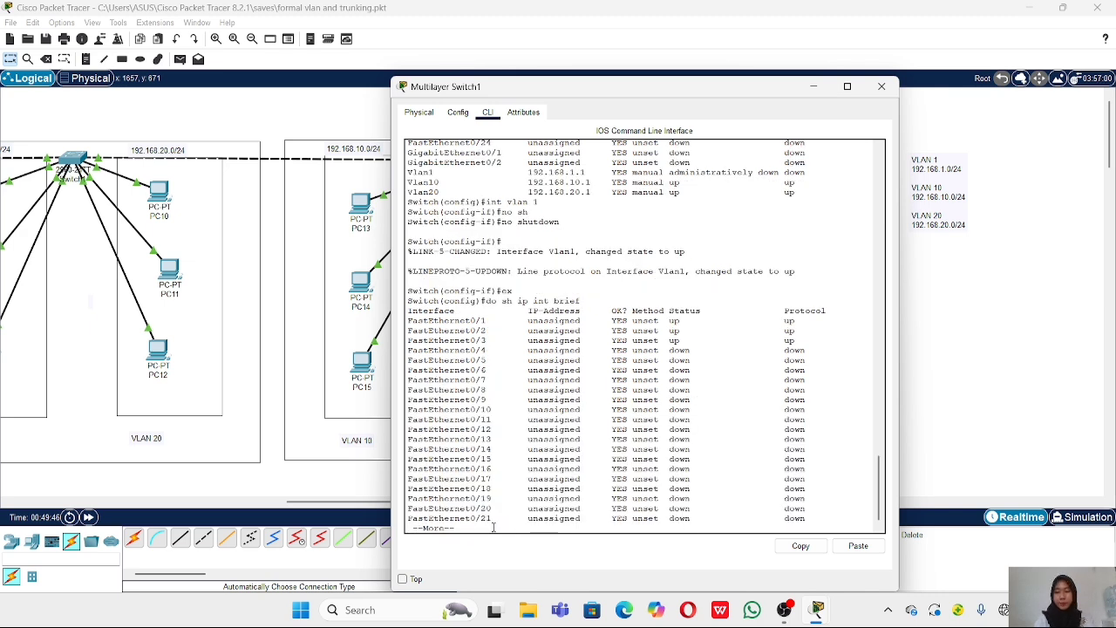
Page to the end of the brief IP interface list and inspect the rows of VLAN 1, 10 and 20.
key(space)
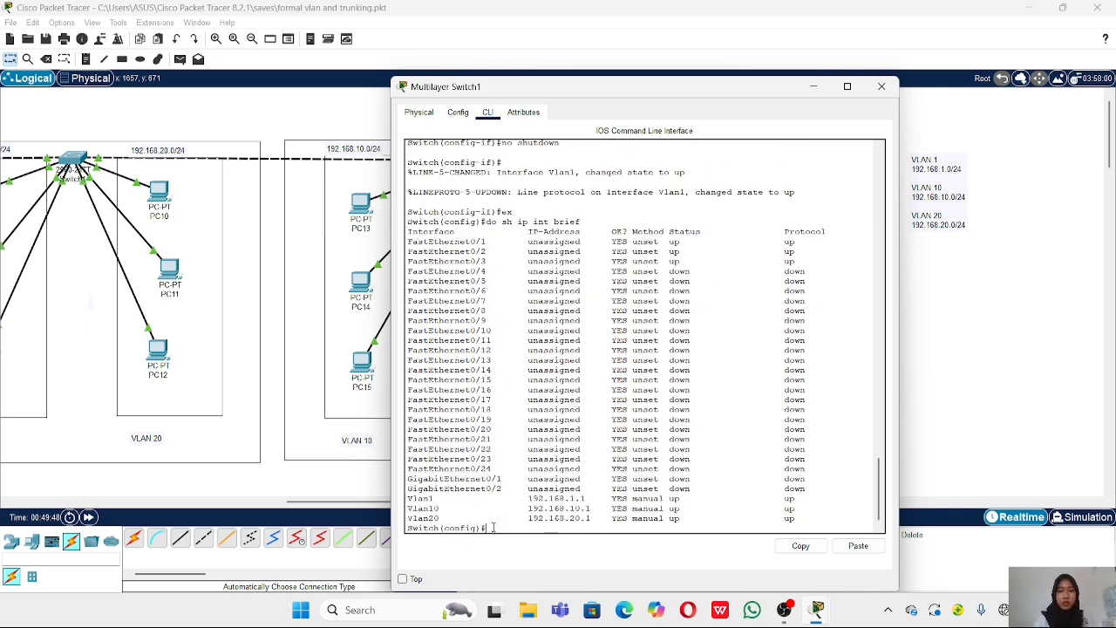
drag(406, 498, 795, 512)
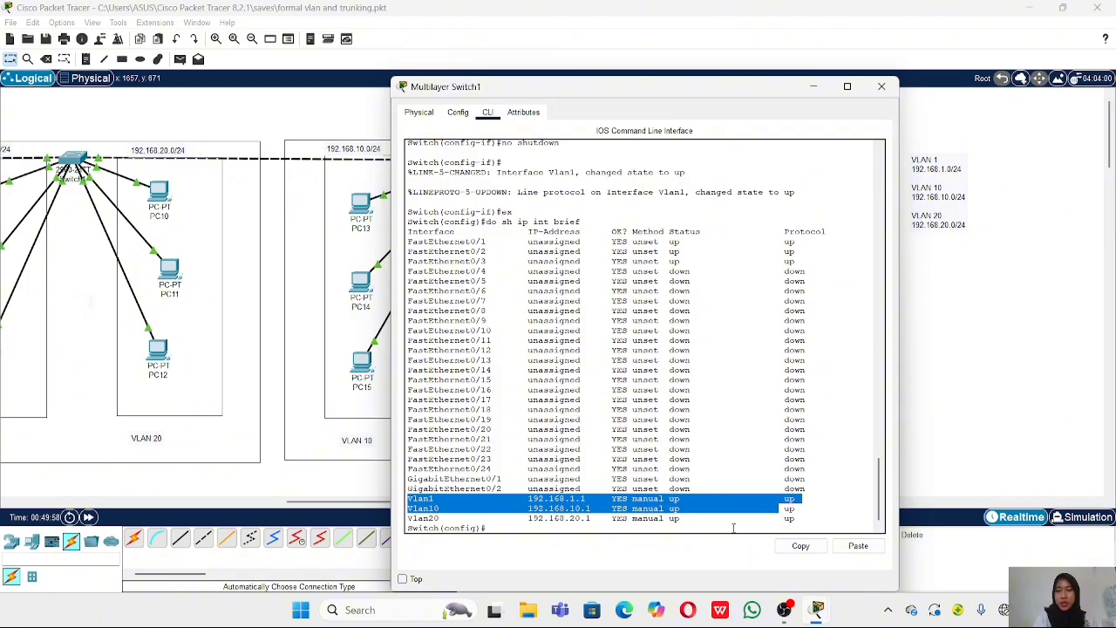
click(667, 518)
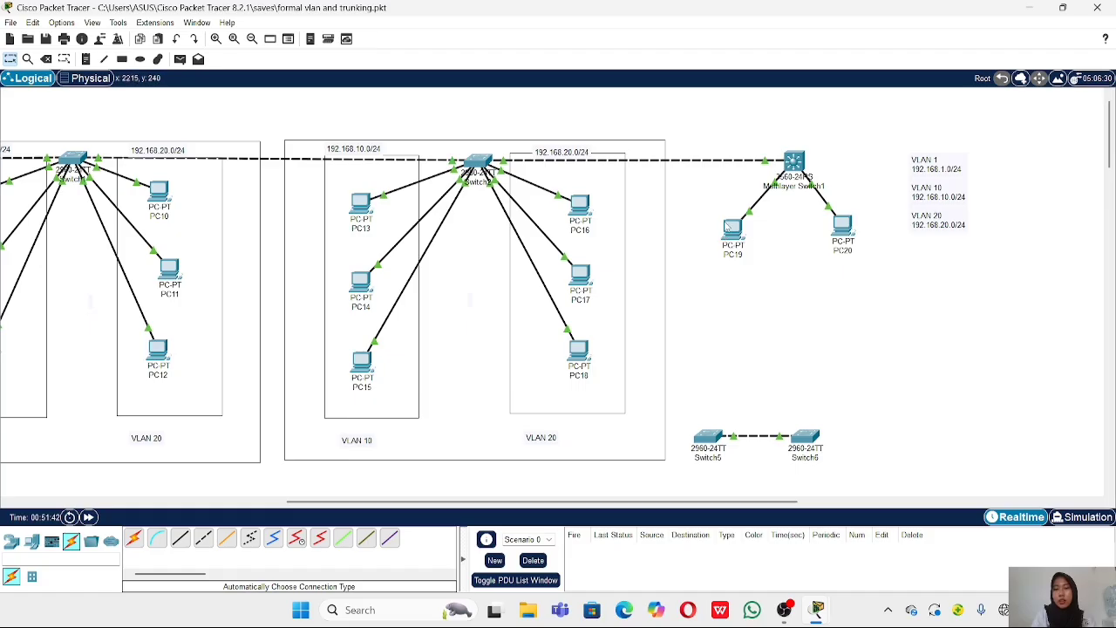
Set PC19's IPv4 default gateway to 192.168.10.1.
click(736, 230)
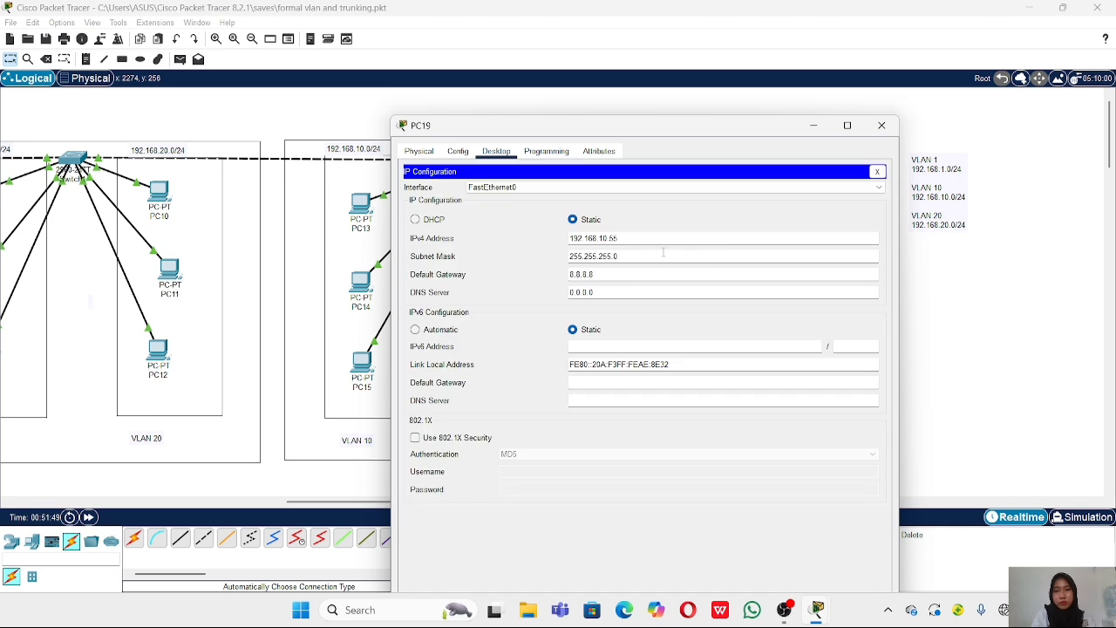
key(BackSpace)
text(192.168.10.1)
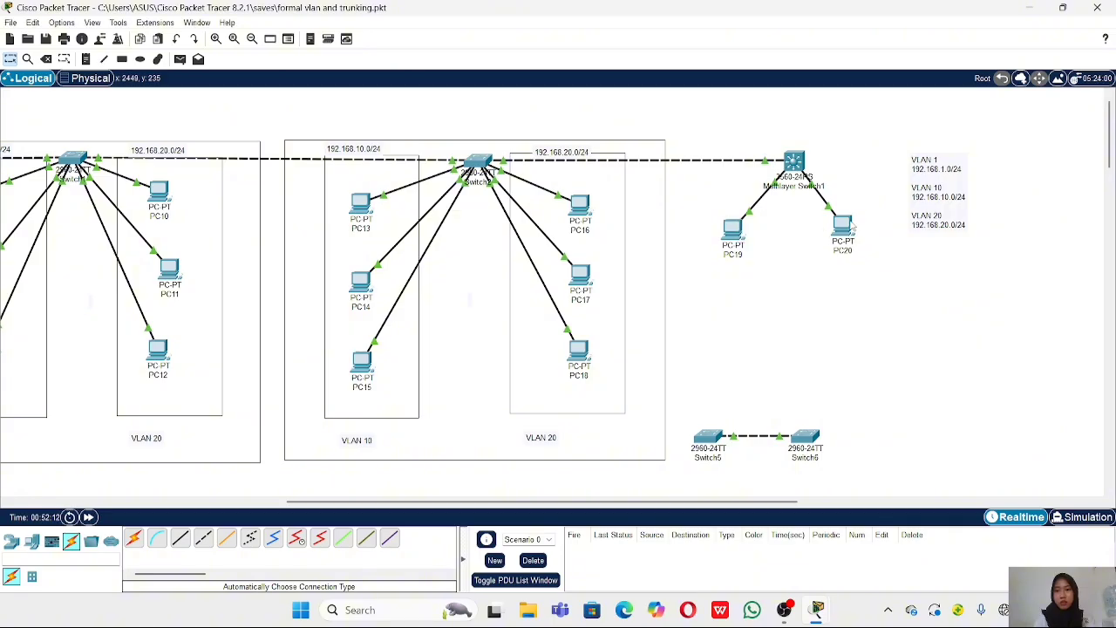
Set PC20's IPv4 default gateway to 192.168.20.1 and close its configuration window.
click(847, 231)
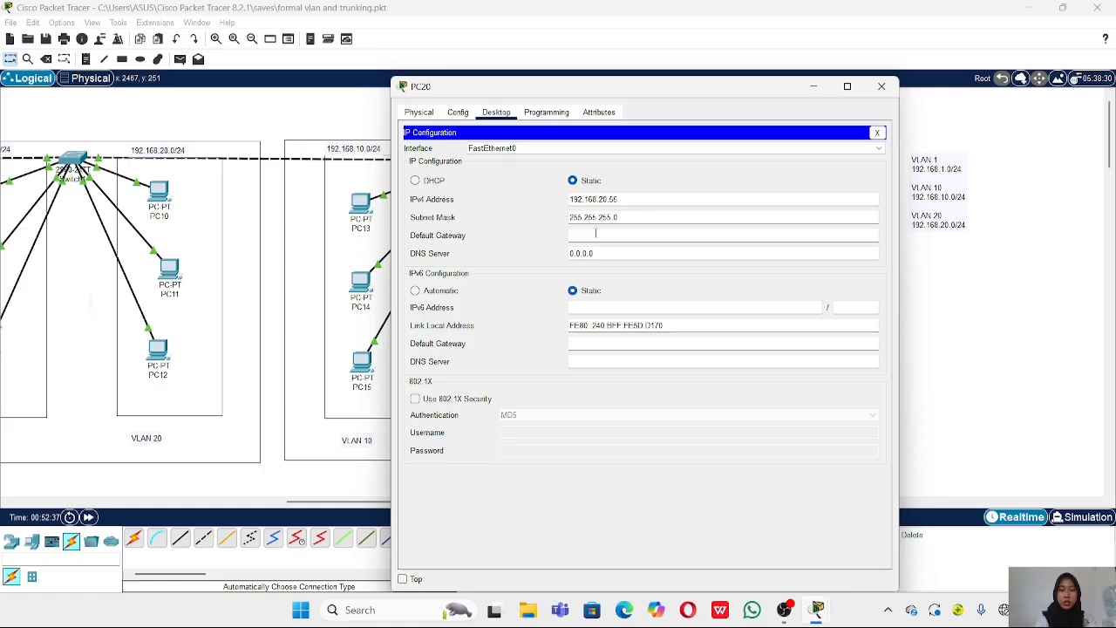
click(595, 235)
text(192.168)
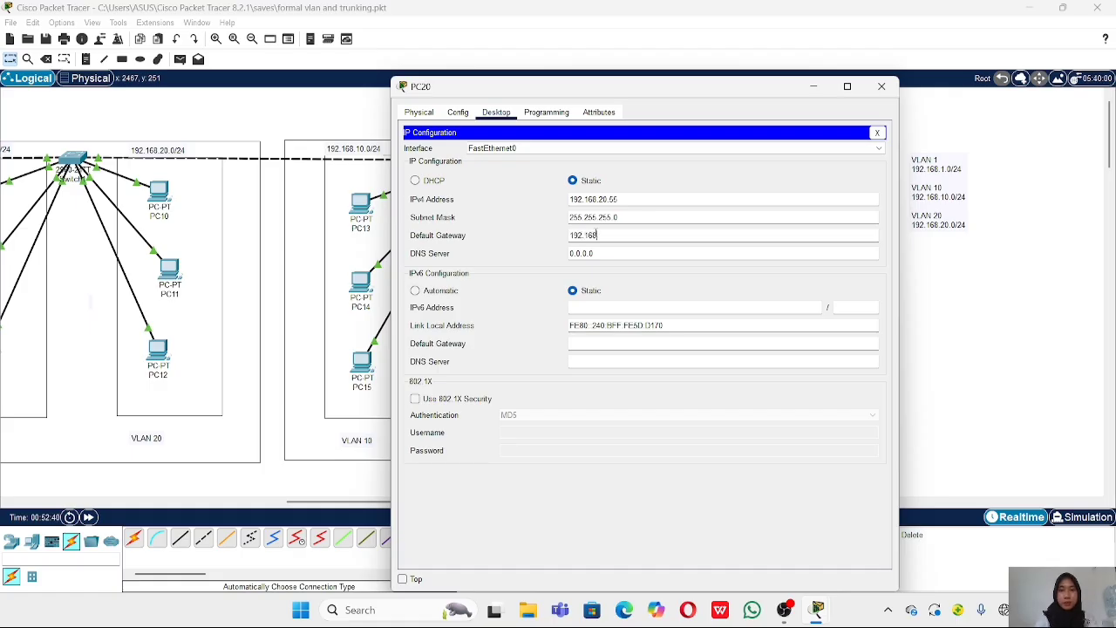
text(.20.1)
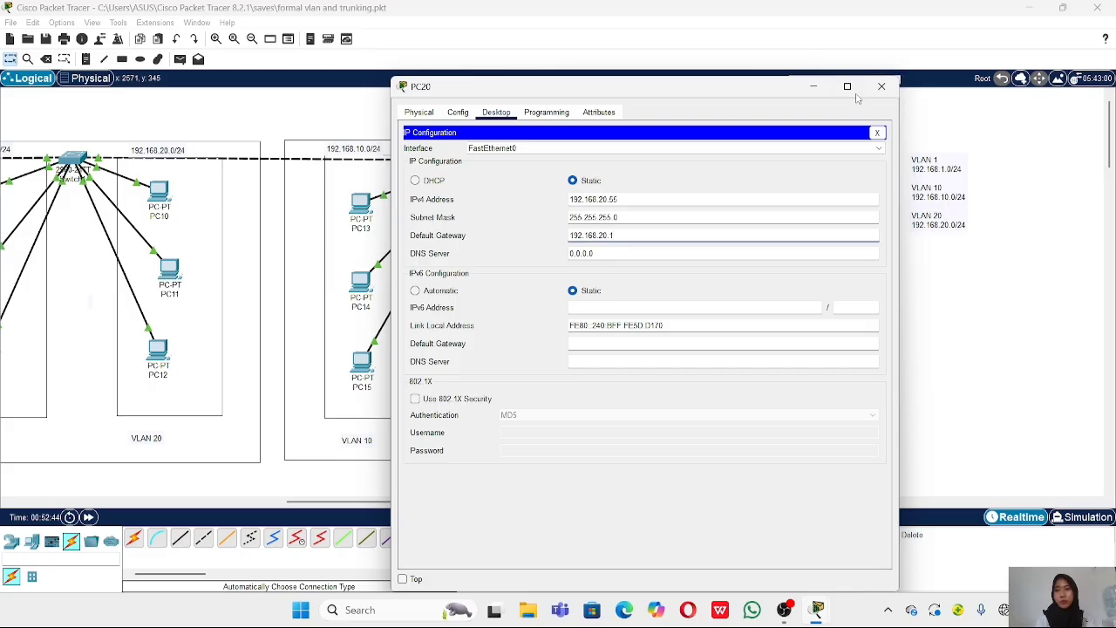
click(881, 86)
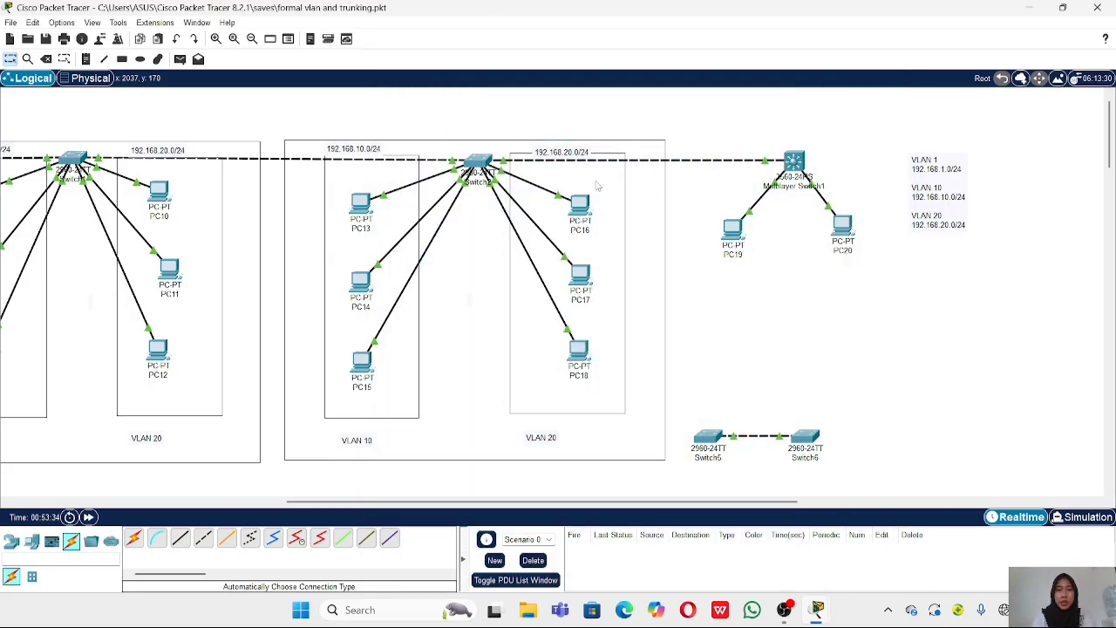
Set PC13's IPv4 default gateway to 192.168.10.1 and close its configuration window.
click(361, 206)
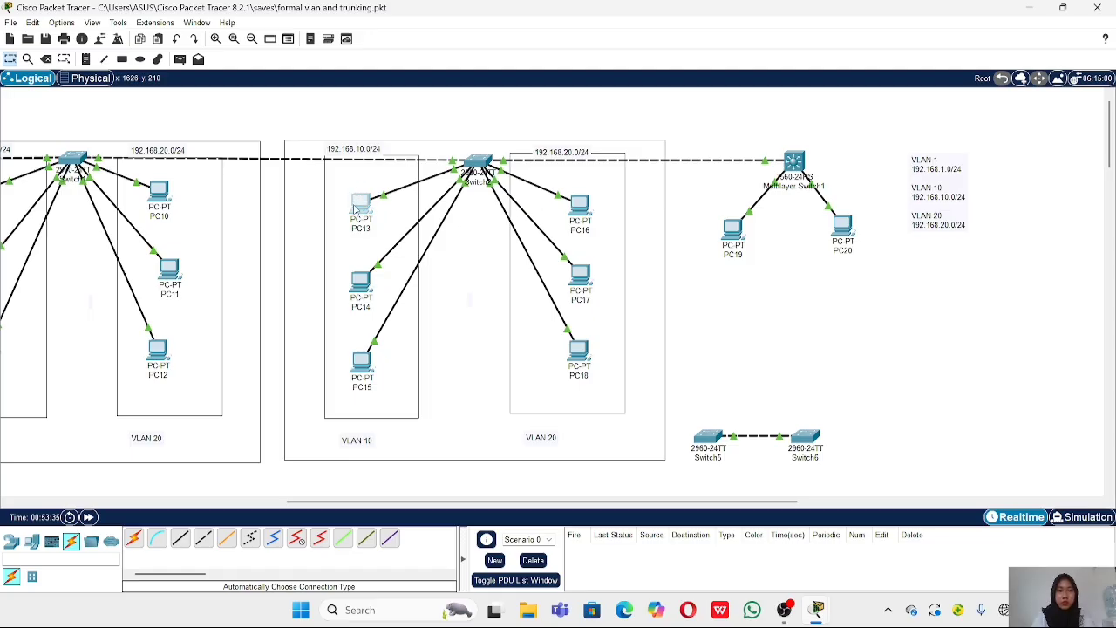
click(496, 152)
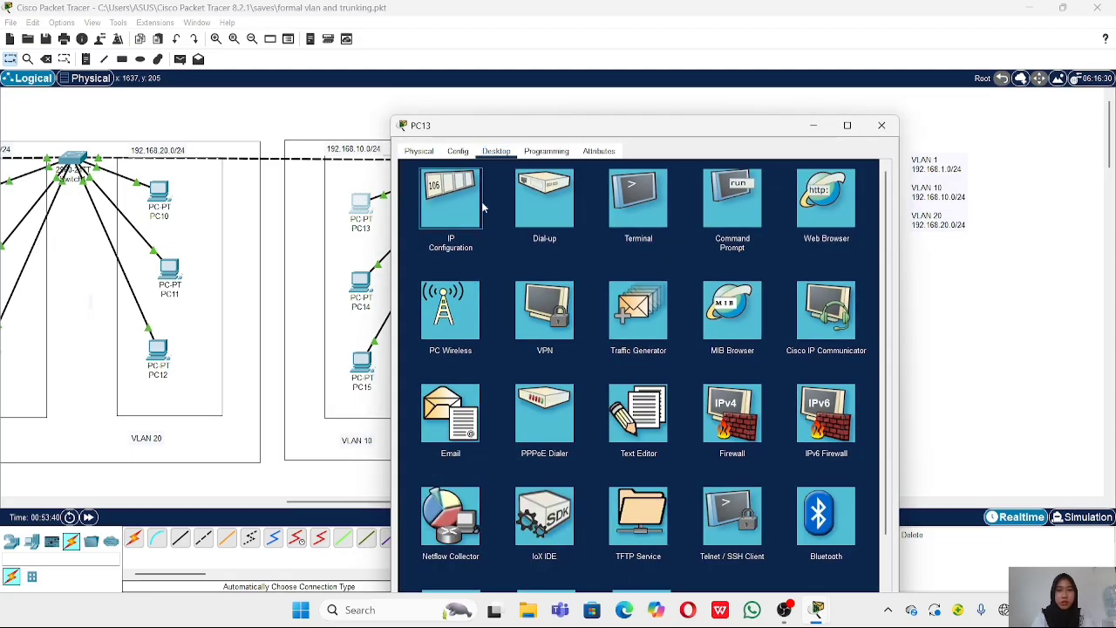
click(451, 205)
key(BackSpace)
key(BackSpace)
key(BackSpace)
key(BackSpace)
key(BackSpace)
key(BackSpace)
key(BackSpace)
text(192)
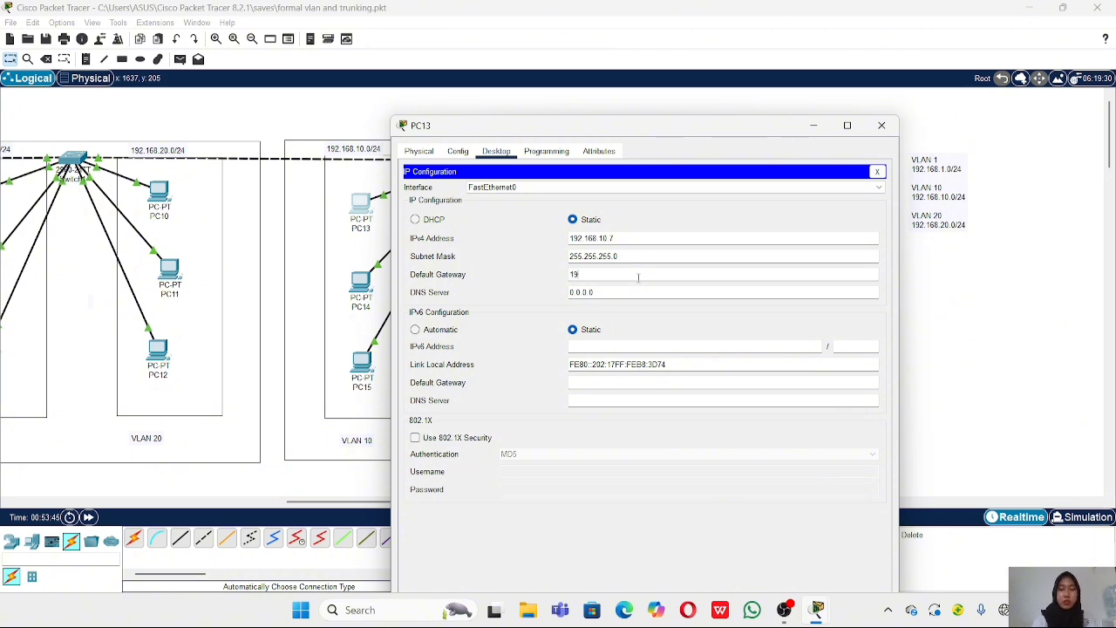
text(.168)
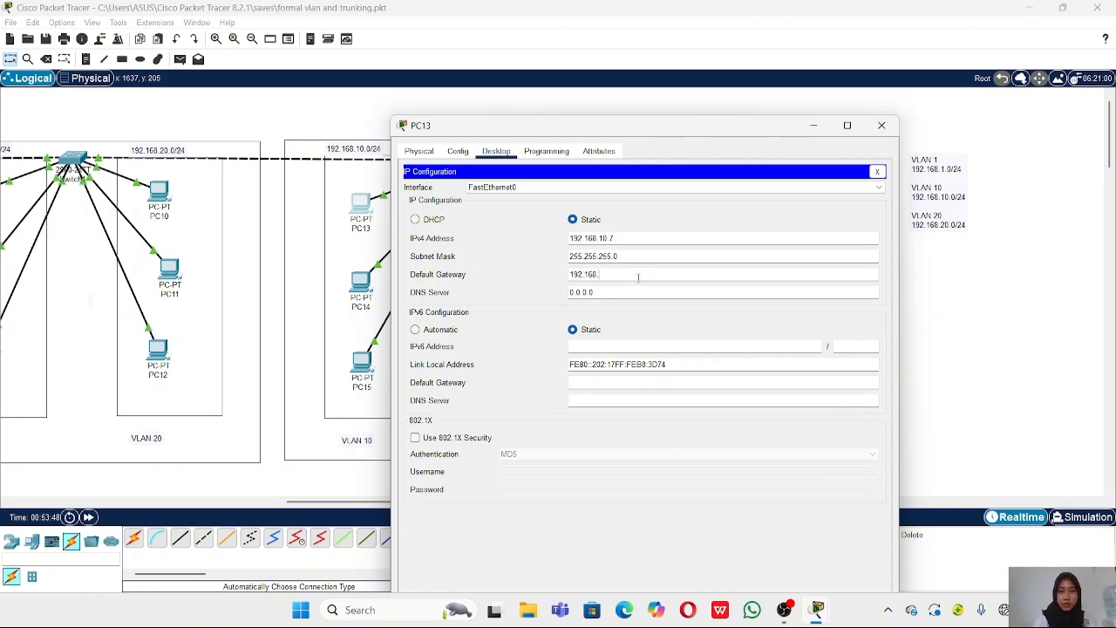
text(.10.1)
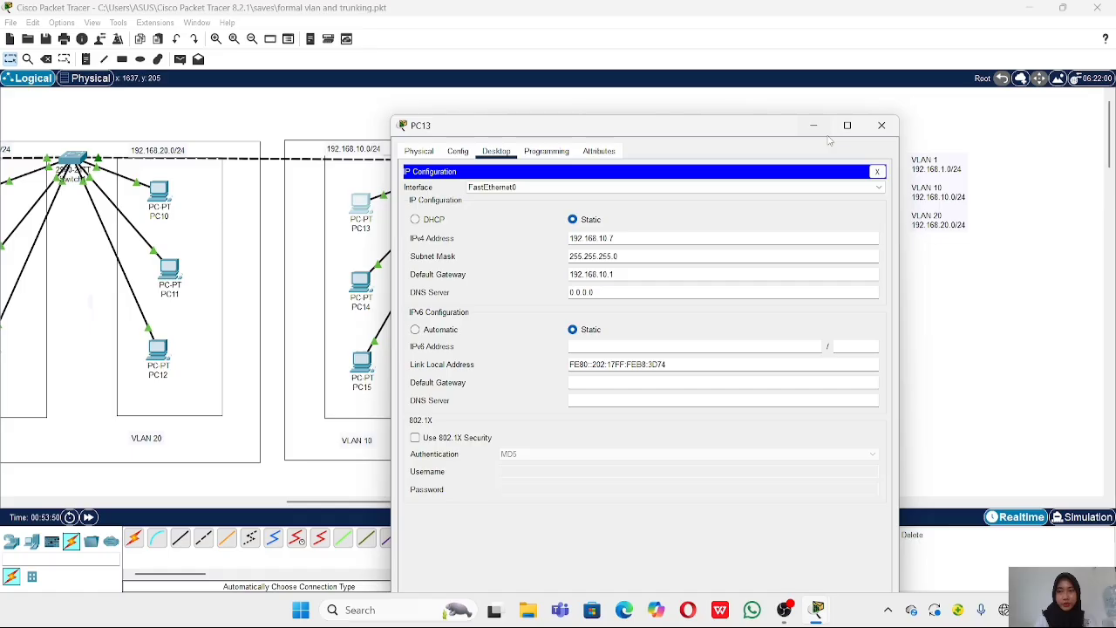
click(877, 171)
click(882, 125)
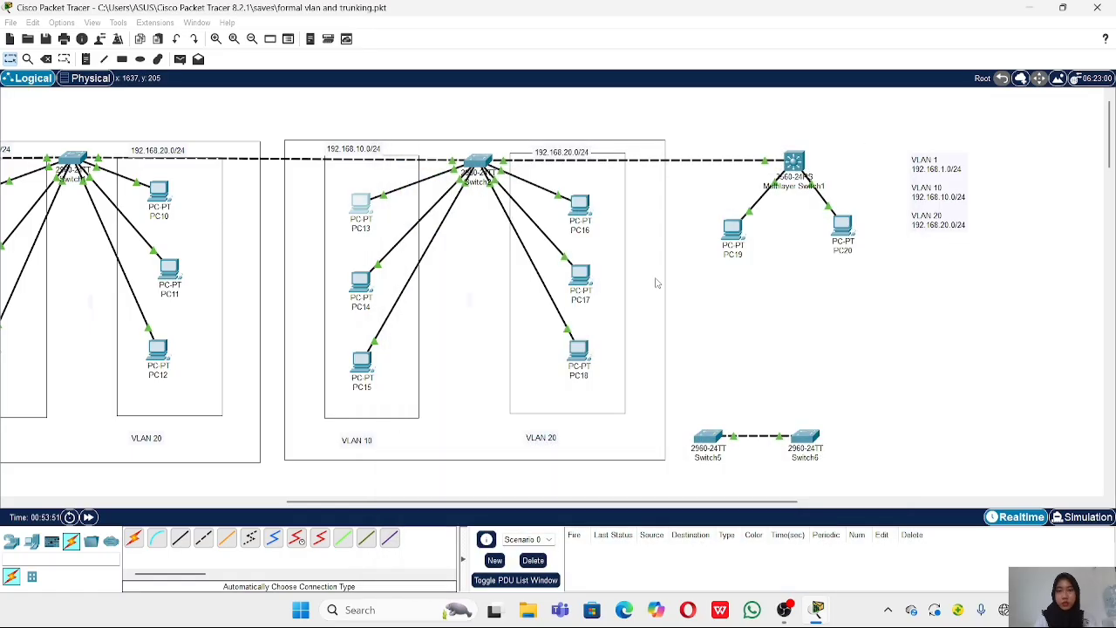
Set PC16's IPv4 default gateway to 192.168.20.1 and close its configuration window.
click(582, 206)
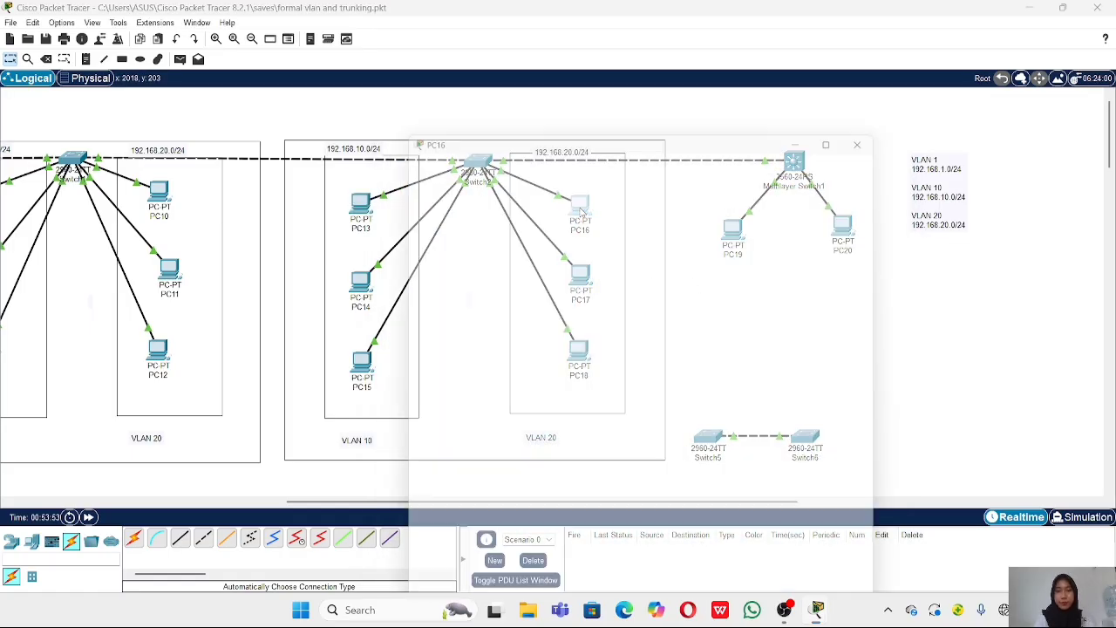
click(496, 151)
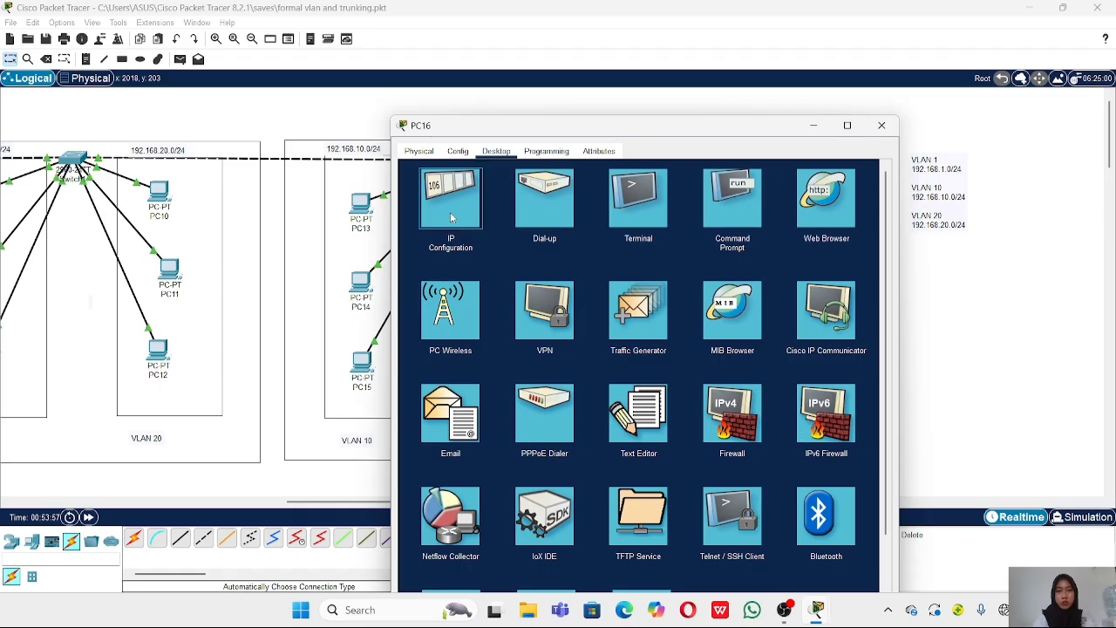
click(450, 212)
click(606, 273)
key(BackSpace)
key(BackSpace)
key(BackSpace)
key(BackSpace)
key(BackSpace)
key(BackSpace)
key(BackSpace)
text(192.16)
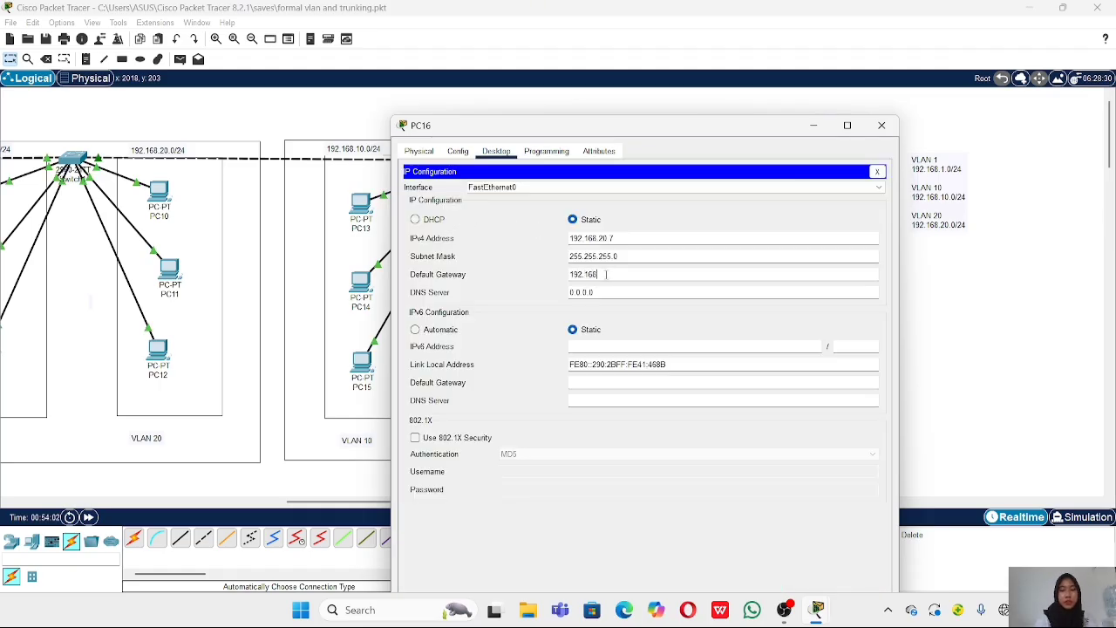
text(8.20.1)
click(877, 170)
click(880, 127)
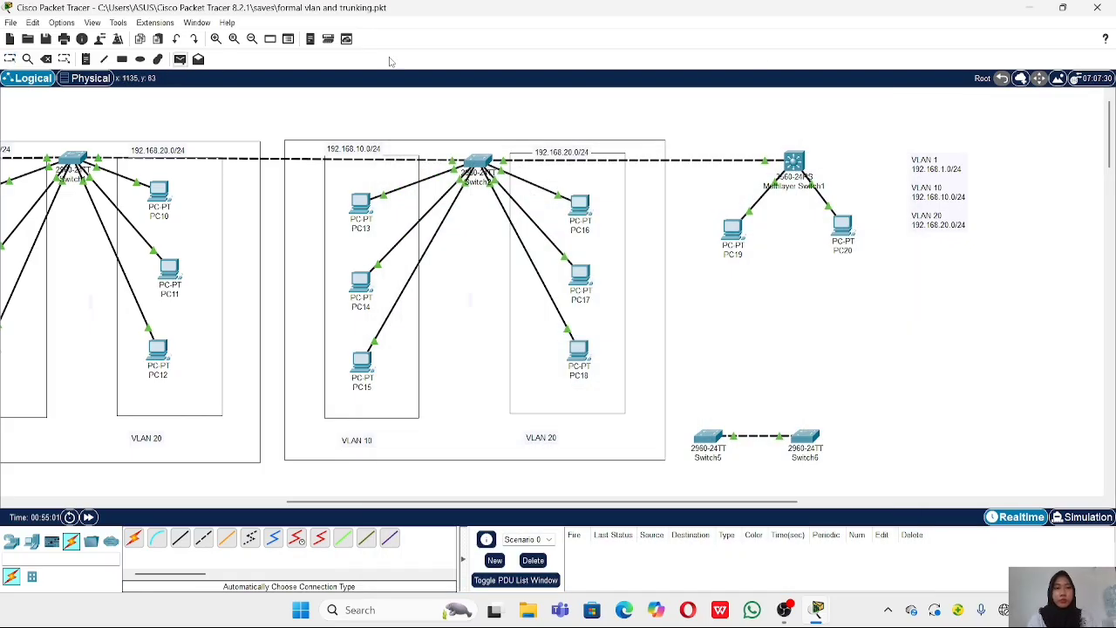
Send a simple PDU from PC19 to PC20 to test connectivity between VLAN 10 and VLAN 20.
click(733, 227)
click(856, 228)
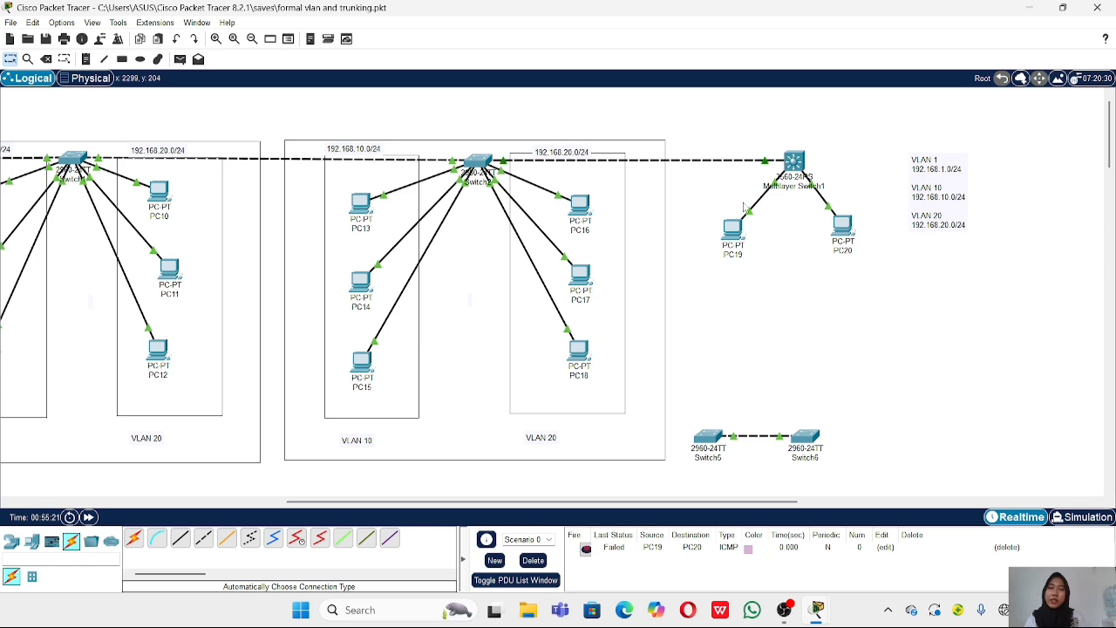
Leave configuration mode on Multilayer Switch1 and check its routing with show ip route.
click(793, 162)
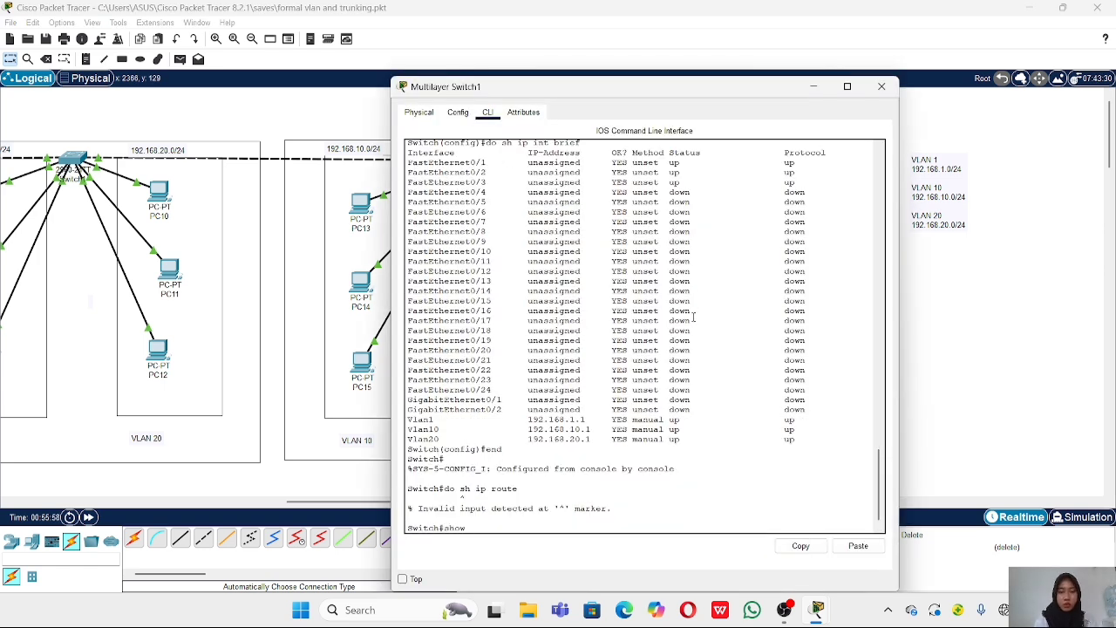
text(p route)
key(Return)
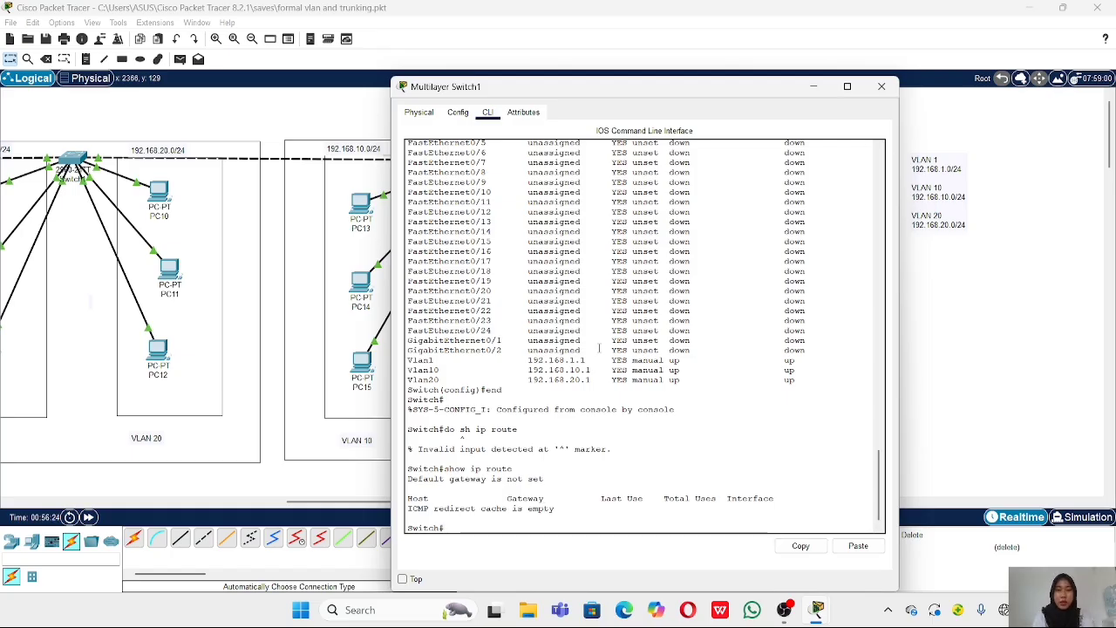
Enable IP routing on Multilayer Switch1 from global configuration mode and display the routing table with do sh ip route.
text(co)
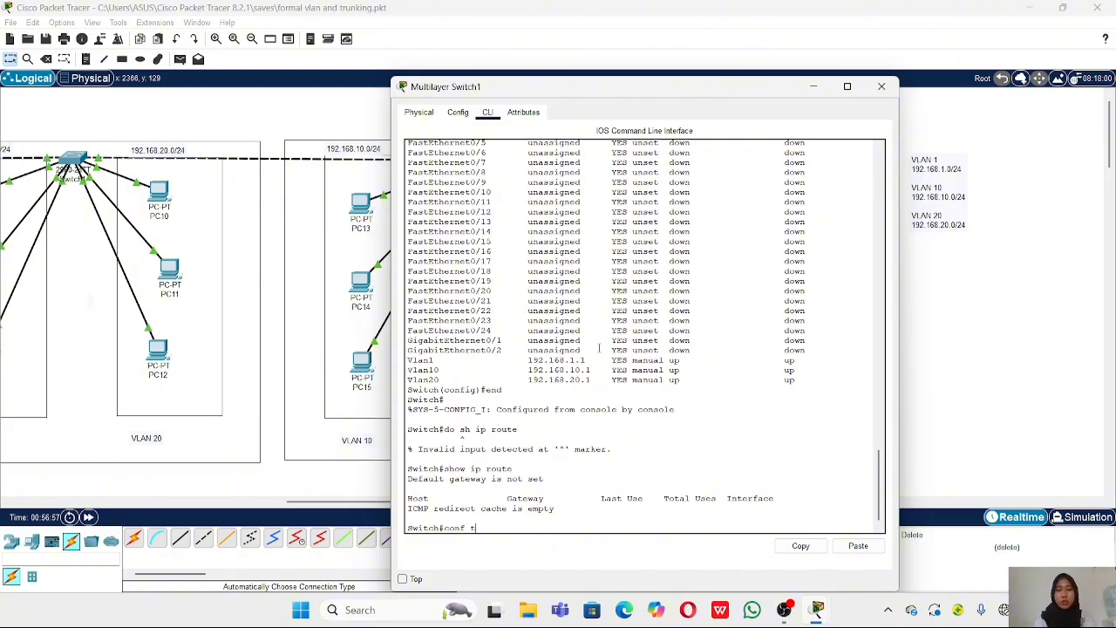
text(nf t)
key(Return)
text(ip rou)
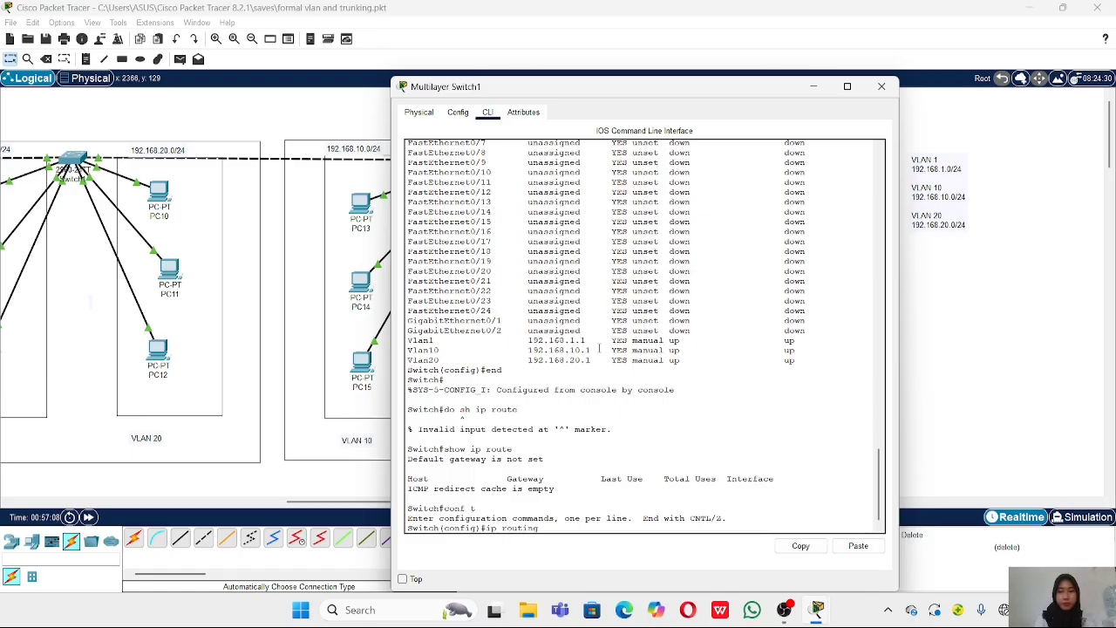
text(ting)
key(Return)
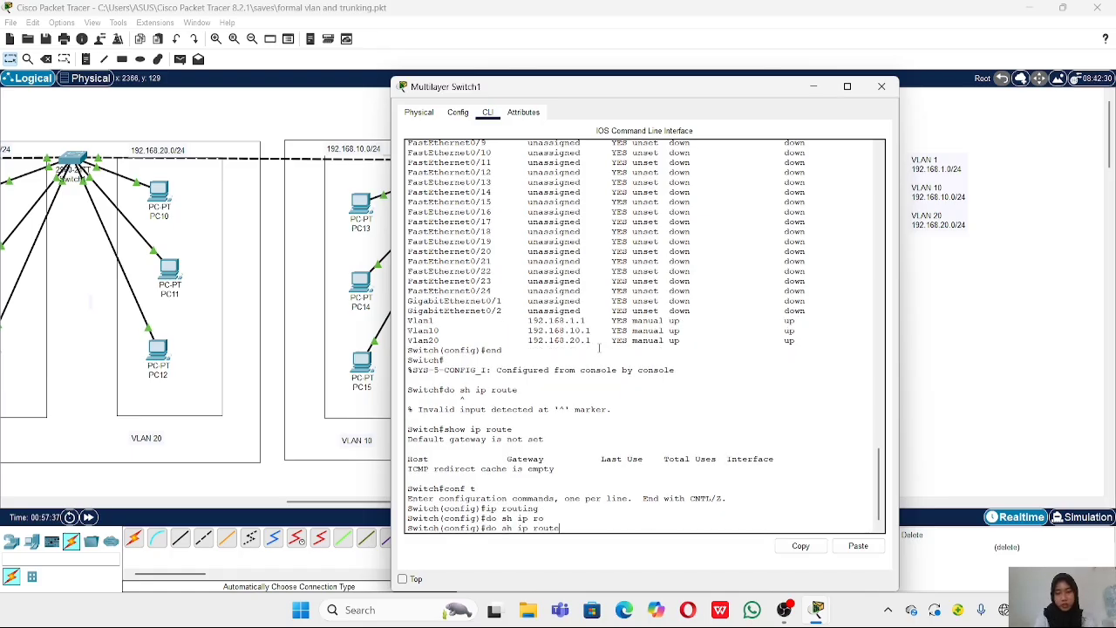
key(Return)
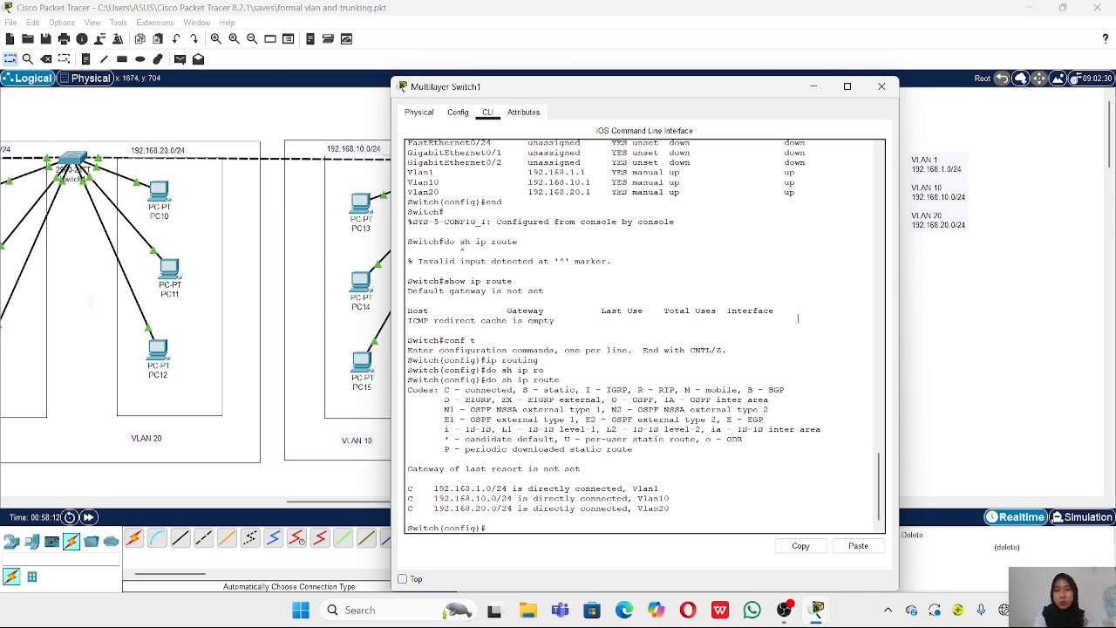
click(963, 277)
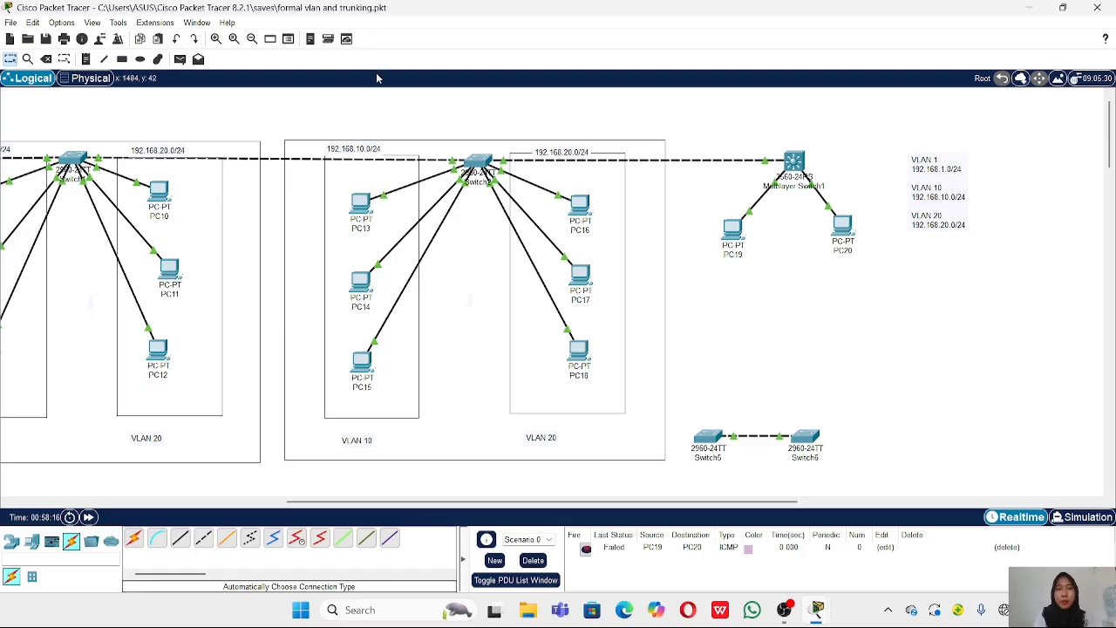
Retest connectivity across the VLANs by sending two simple PDUs from PC19 to PC20.
click(179, 59)
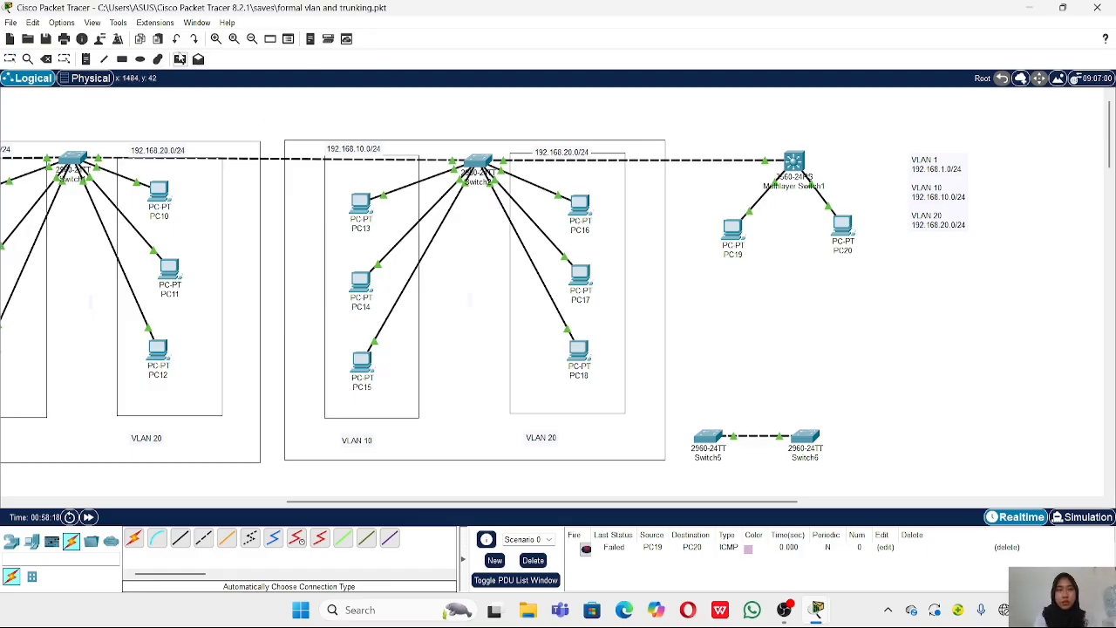
click(731, 230)
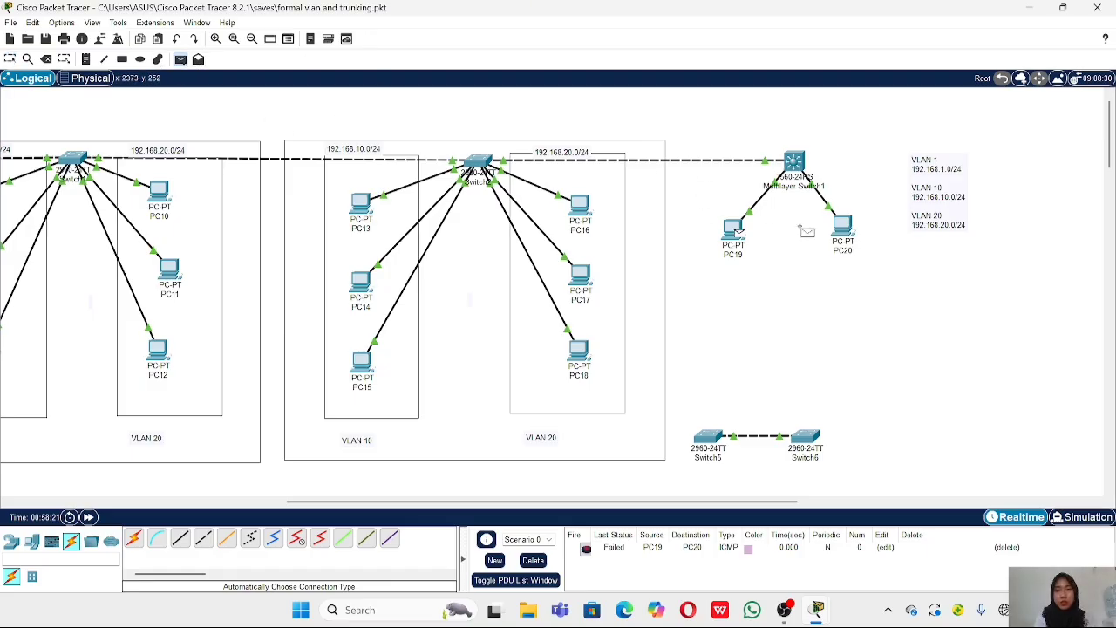
click(843, 229)
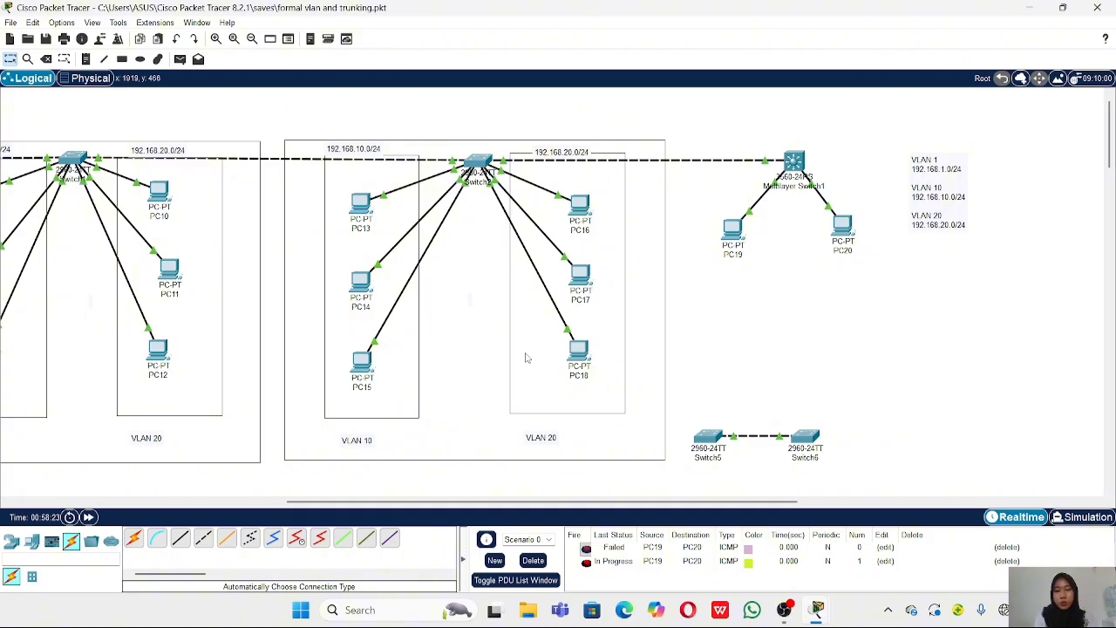
click(180, 59)
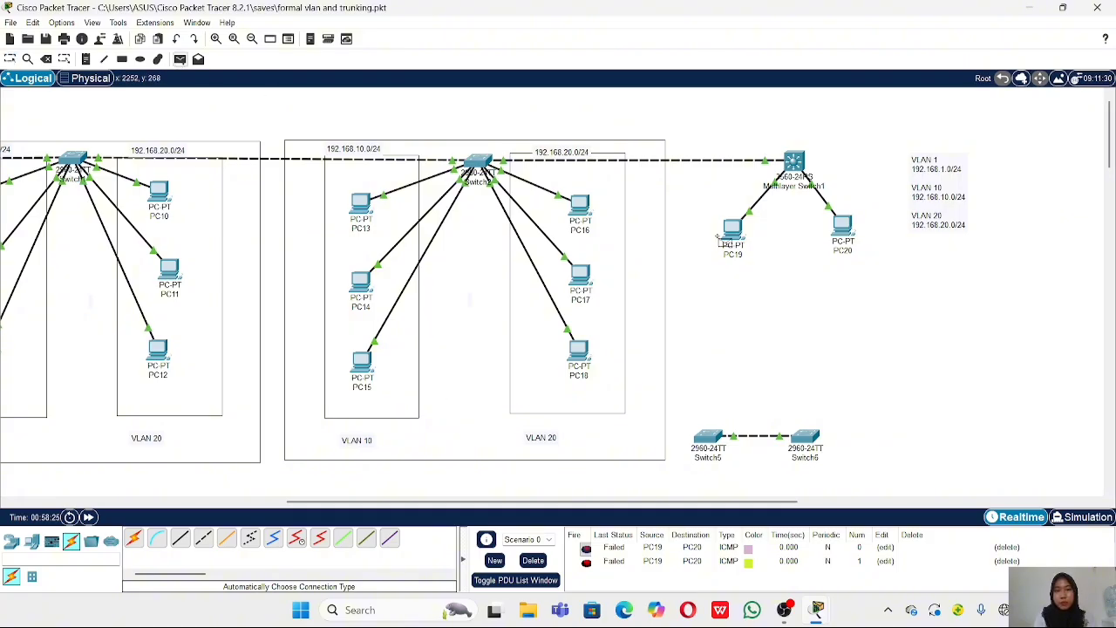
click(728, 228)
click(843, 227)
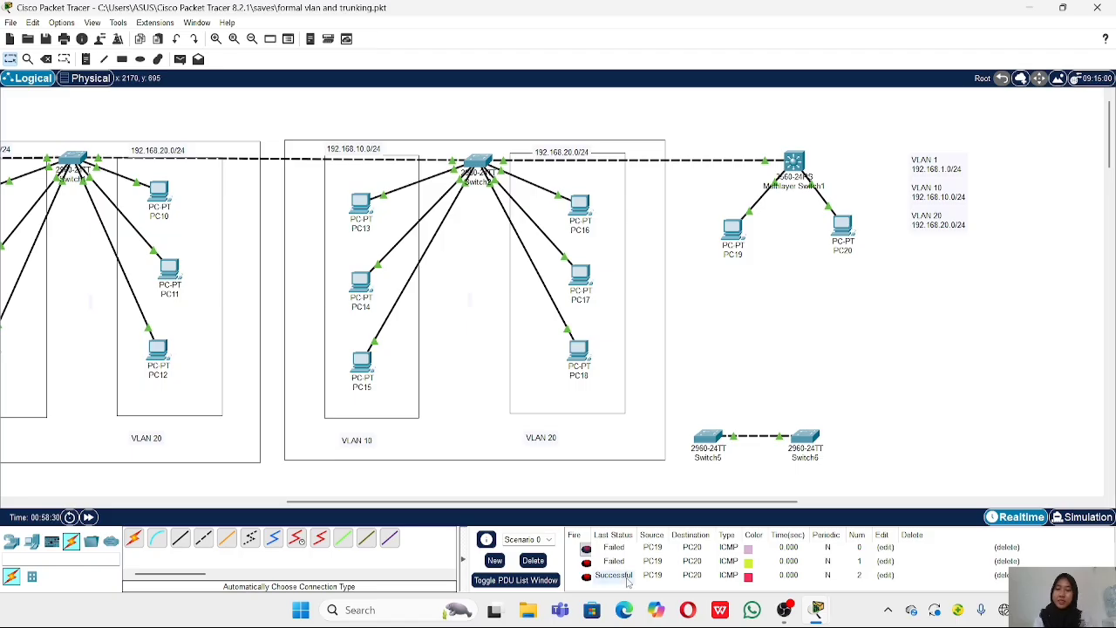
Clear the PDU list and test inter-VLAN connectivity by sending two simple PDUs from PC19 to PC16.
click(525, 560)
click(180, 59)
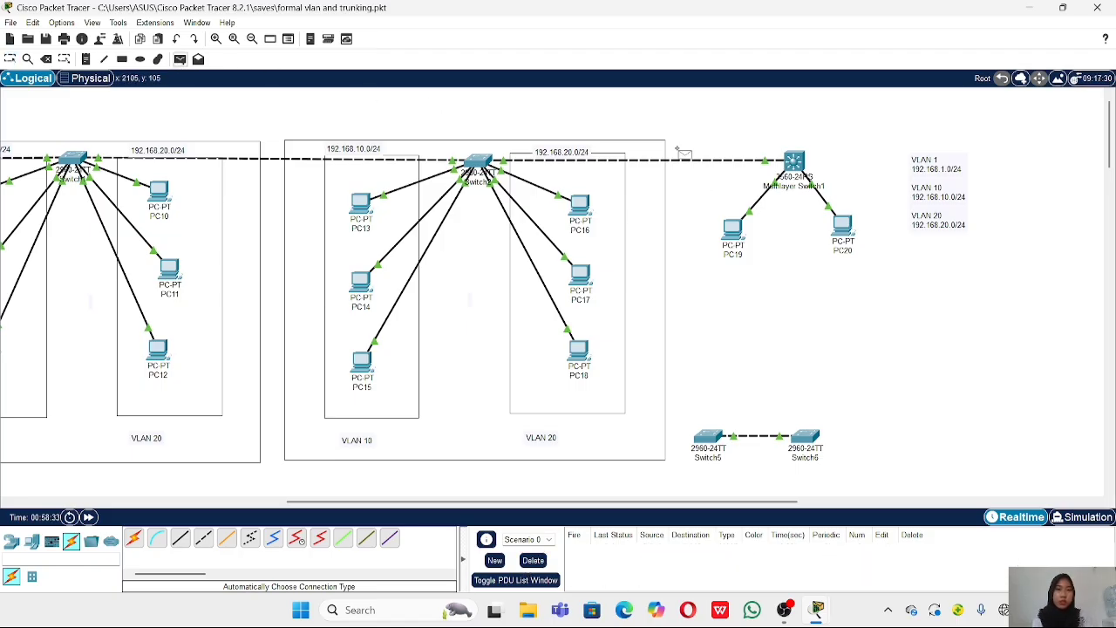
click(729, 229)
click(582, 220)
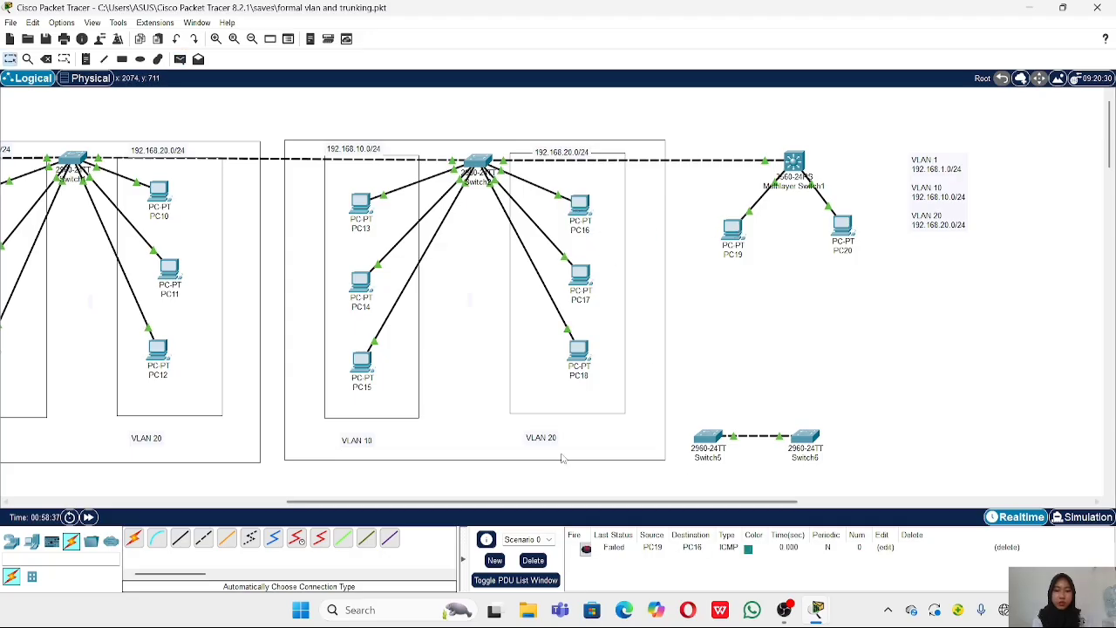
click(180, 59)
click(729, 230)
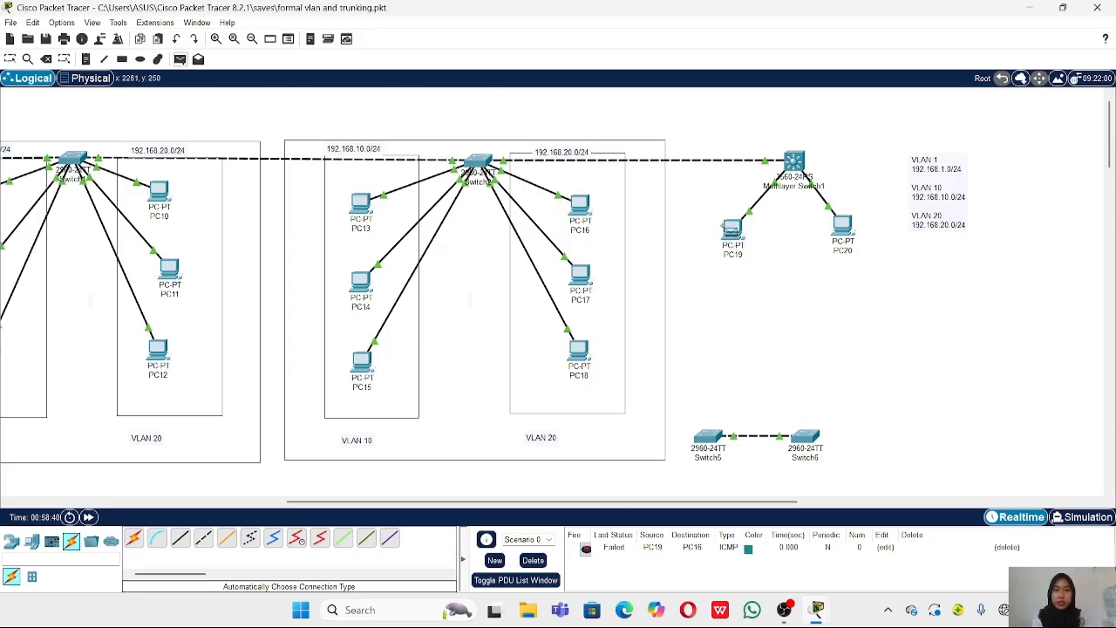
click(582, 204)
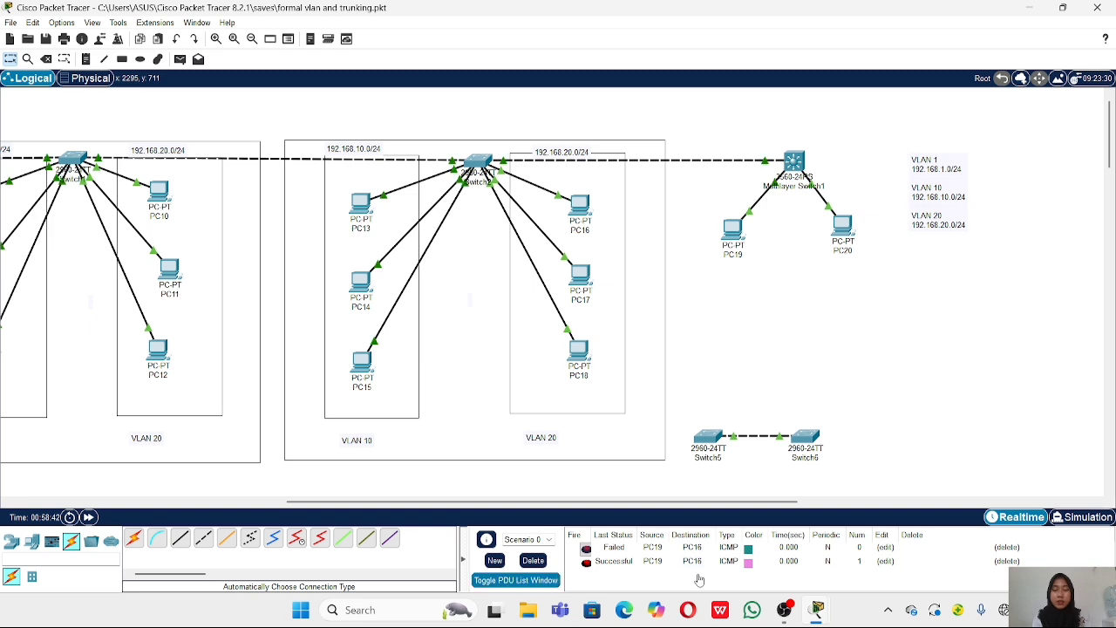
Send simple PDUs from PC13 to PC20 and from PC13 to PC16, then clear the PDU scenario.
click(180, 58)
click(362, 204)
click(844, 225)
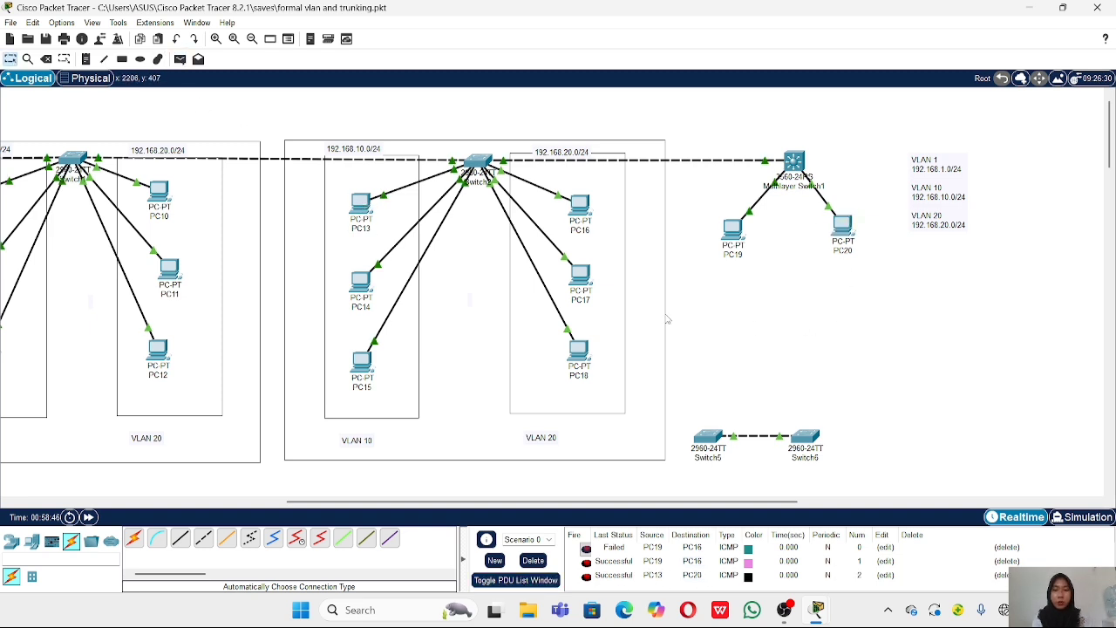
click(180, 59)
click(360, 204)
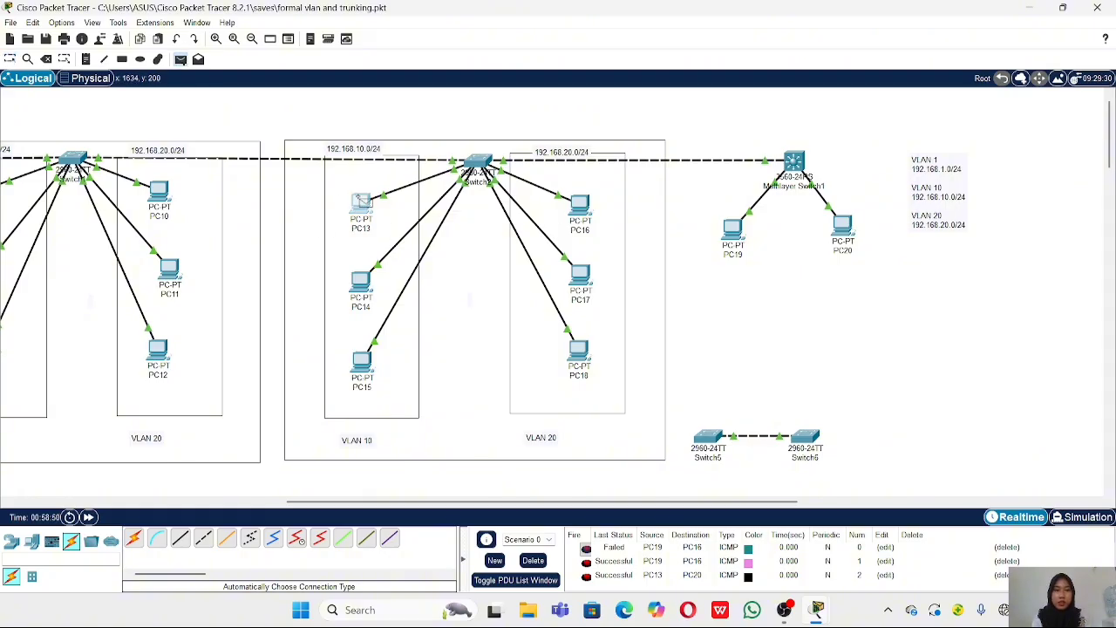
click(580, 204)
scroll(685, 549, down, 1)
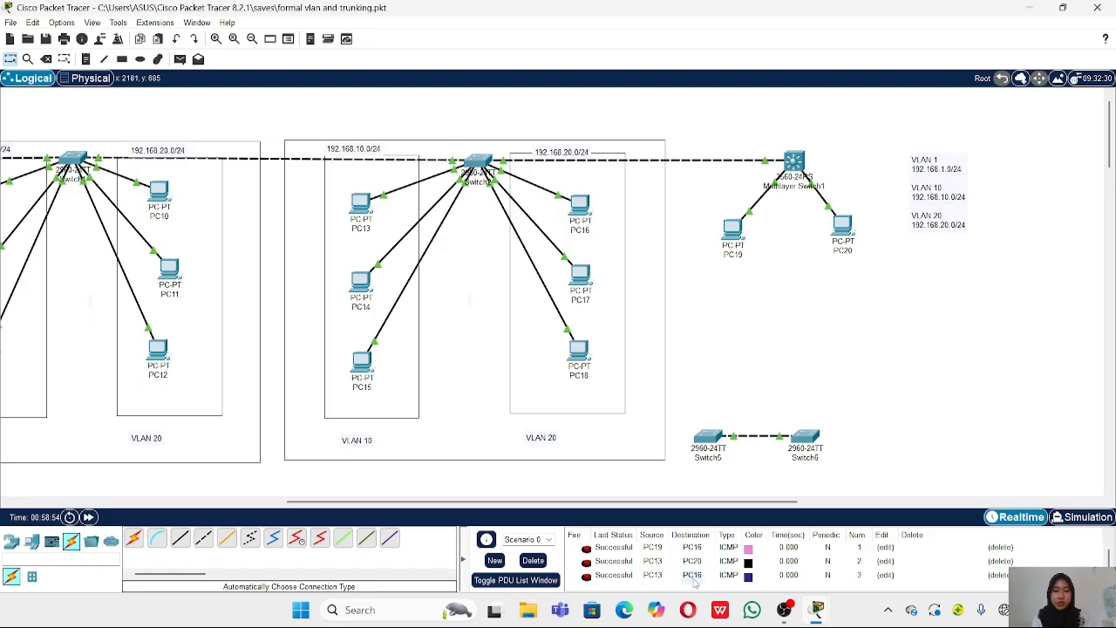
click(530, 559)
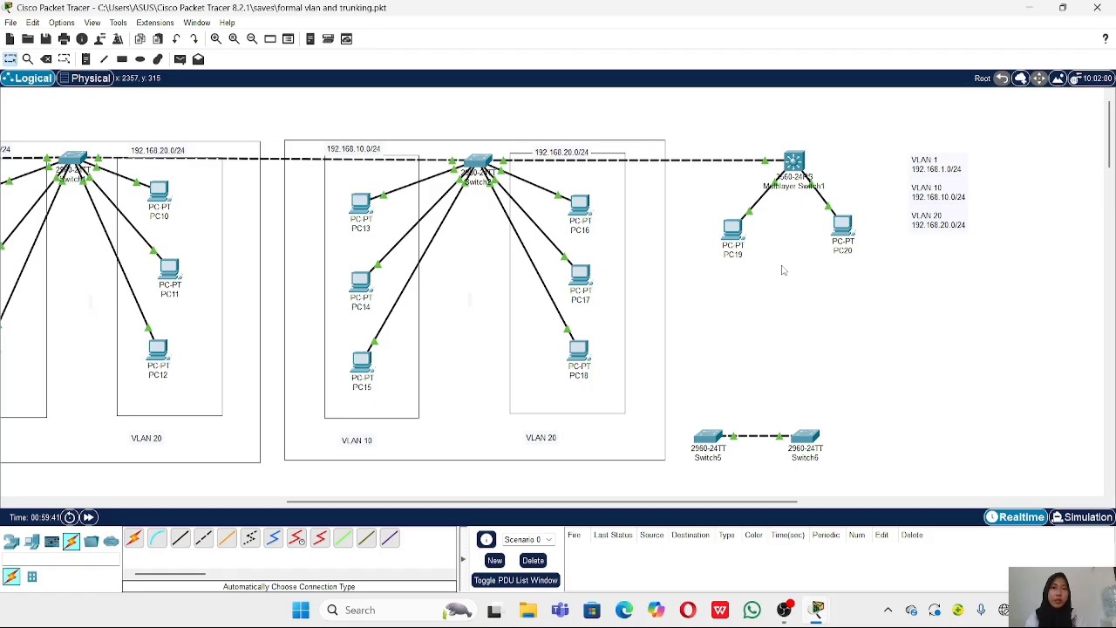
Create DHCP pool vlan10 on Multilayer Switch1 with network 192.168.10.0 and mask 255.255.255.0.
click(801, 175)
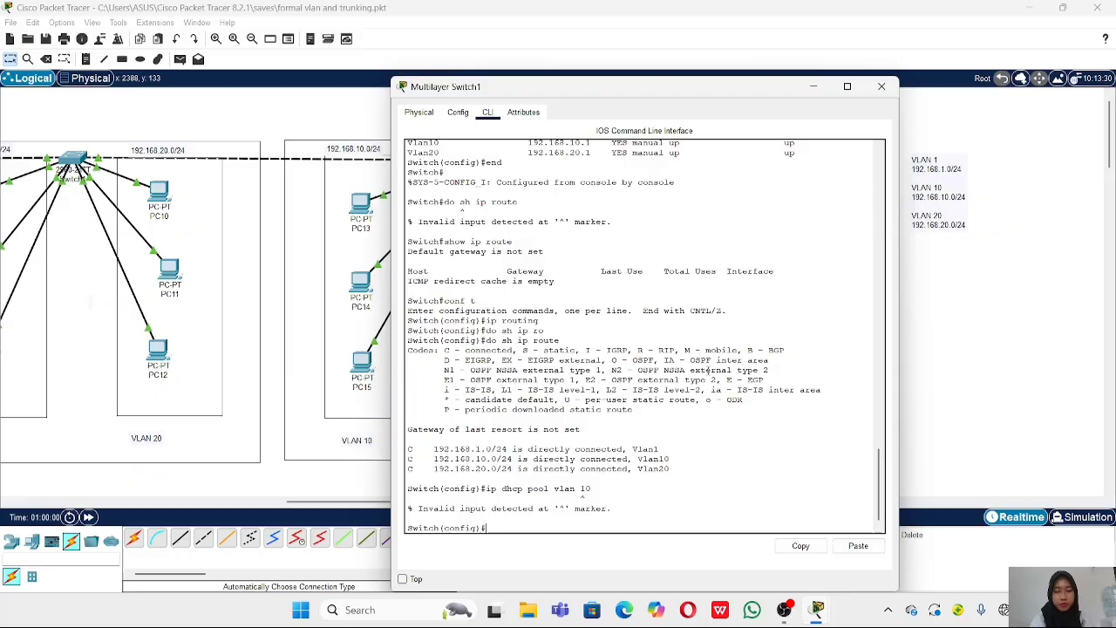
text(ip dhc)
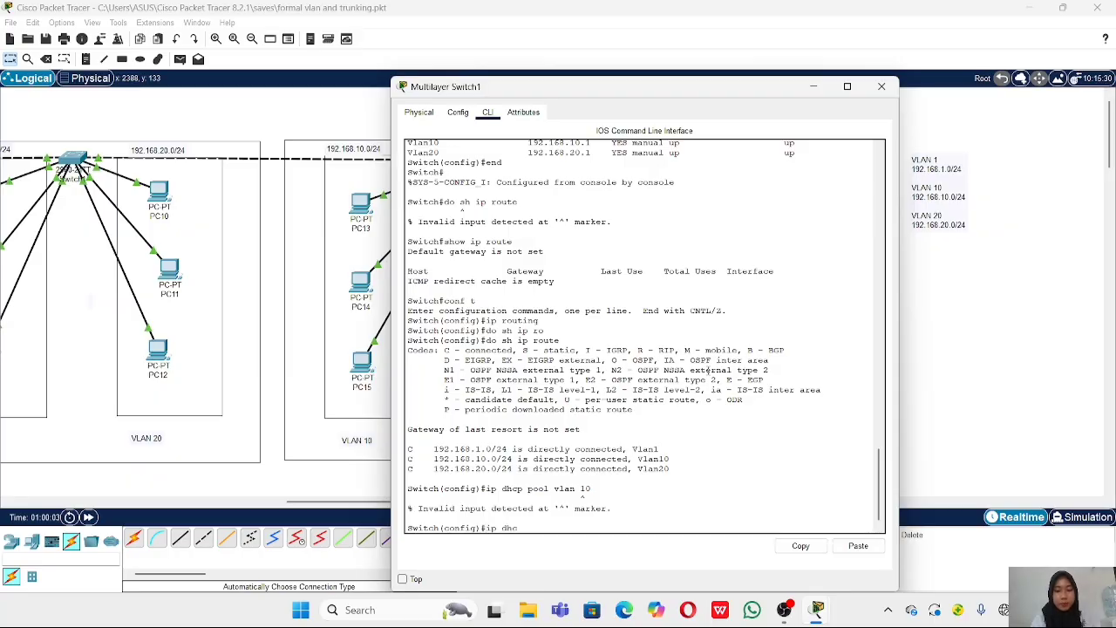
text(p pool vlan10)
key(Return)
text(network)
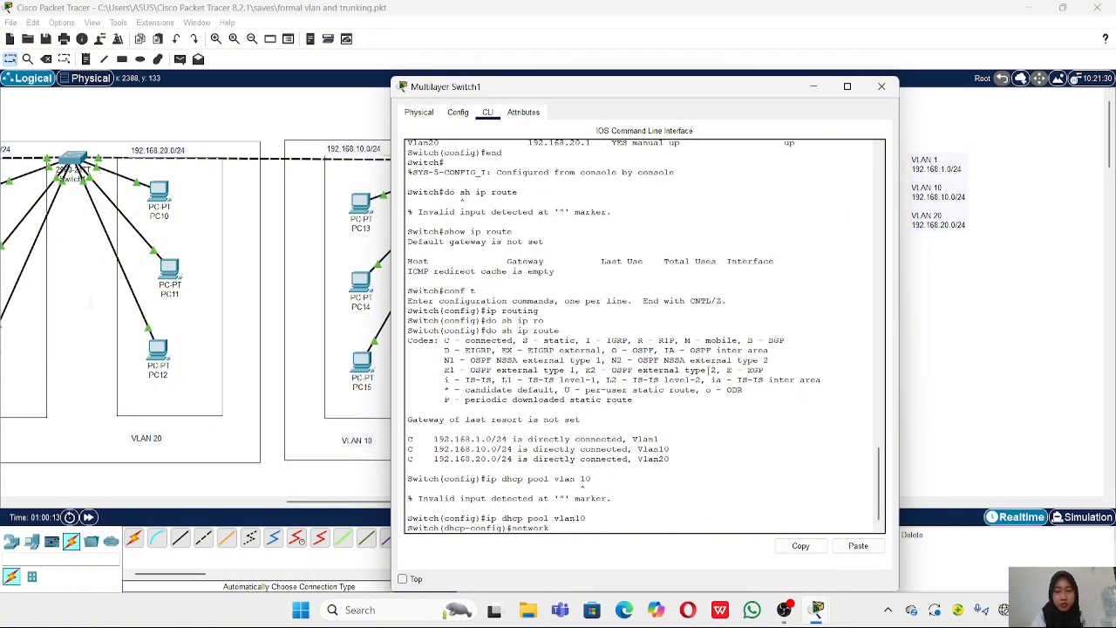
text( 192.168.10.0 255.25)
text(55.255)
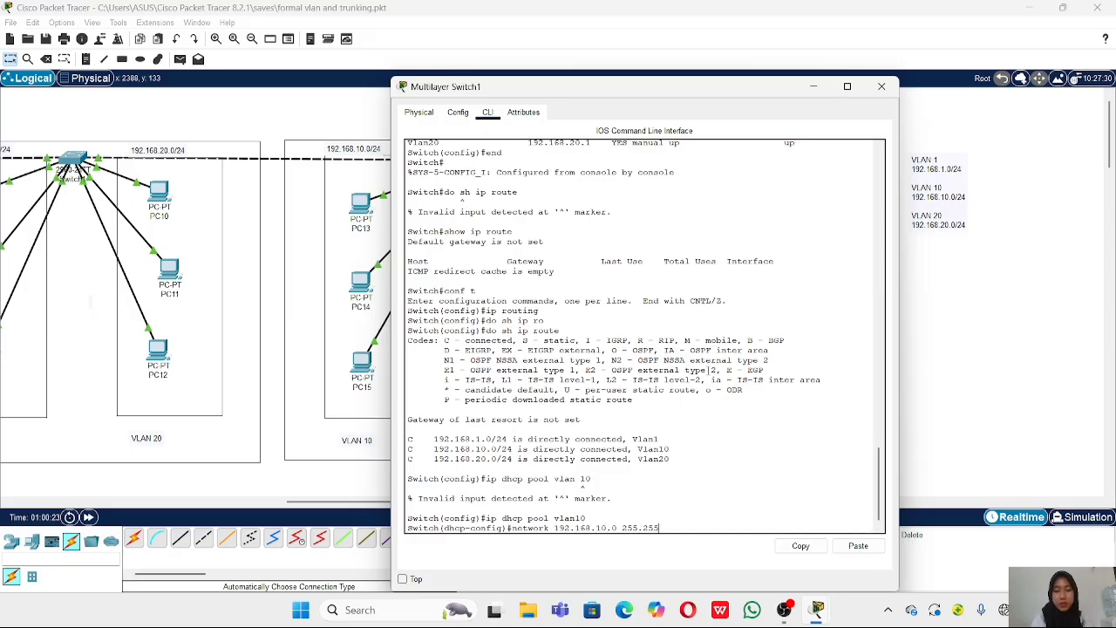
text(.0)
key(Return)
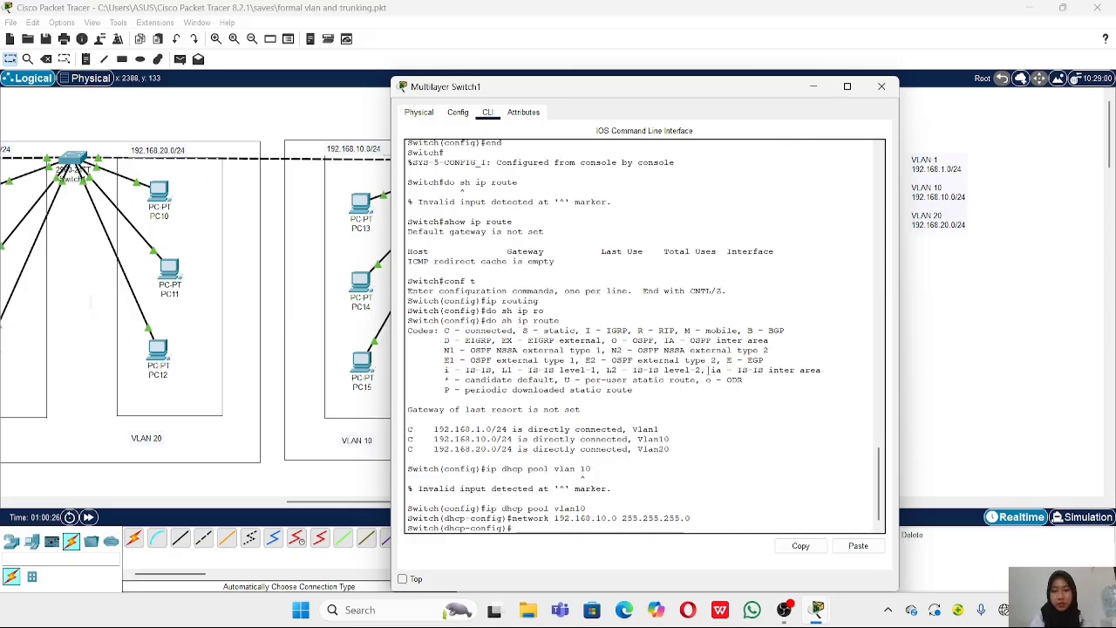
Set the default router of DHCP pool vlan10 to 192.168.10.1.
text(de)
key(Return)
text(default-router)
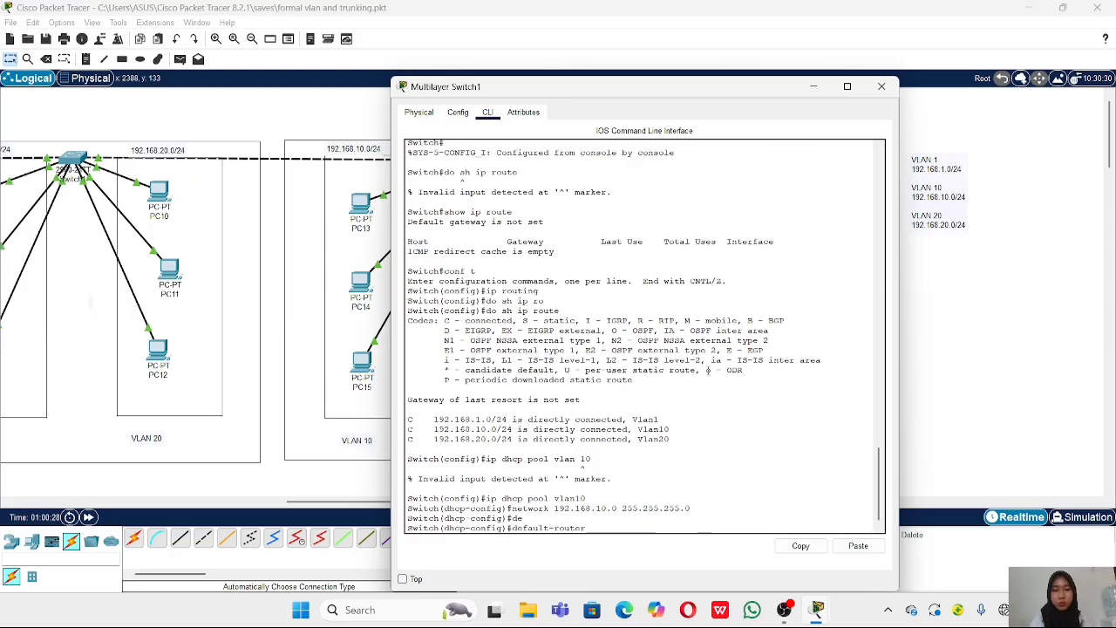
text( 192.168.10.1)
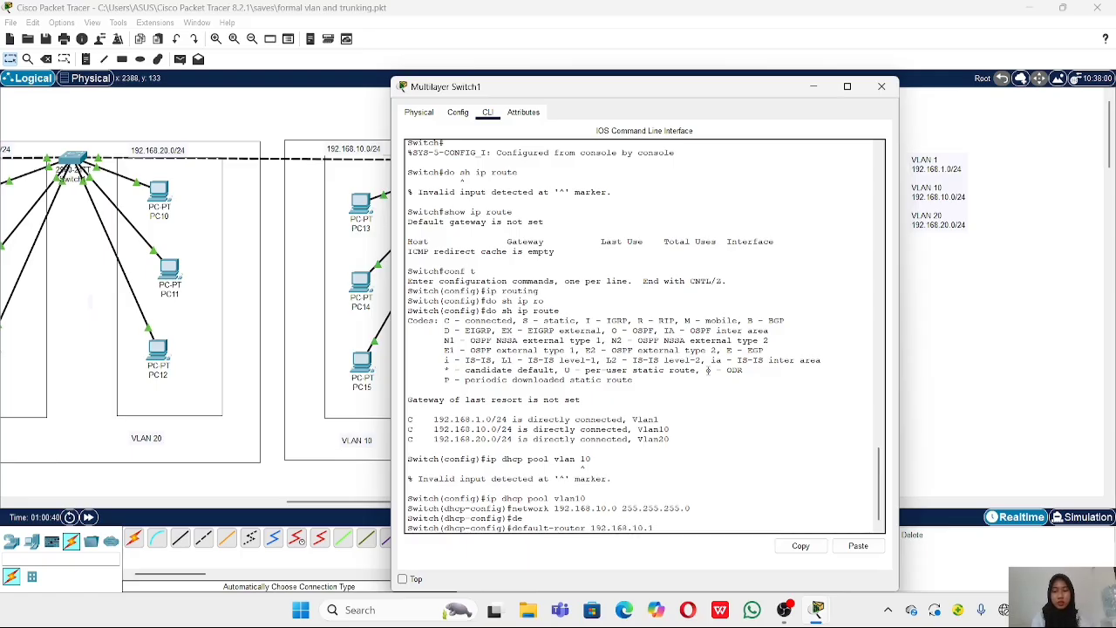
key(Return)
Set the DNS server of DHCP pool vlan10 to 8.8.8.8 and exit the pool configuration.
text(dhcp-config)#d)
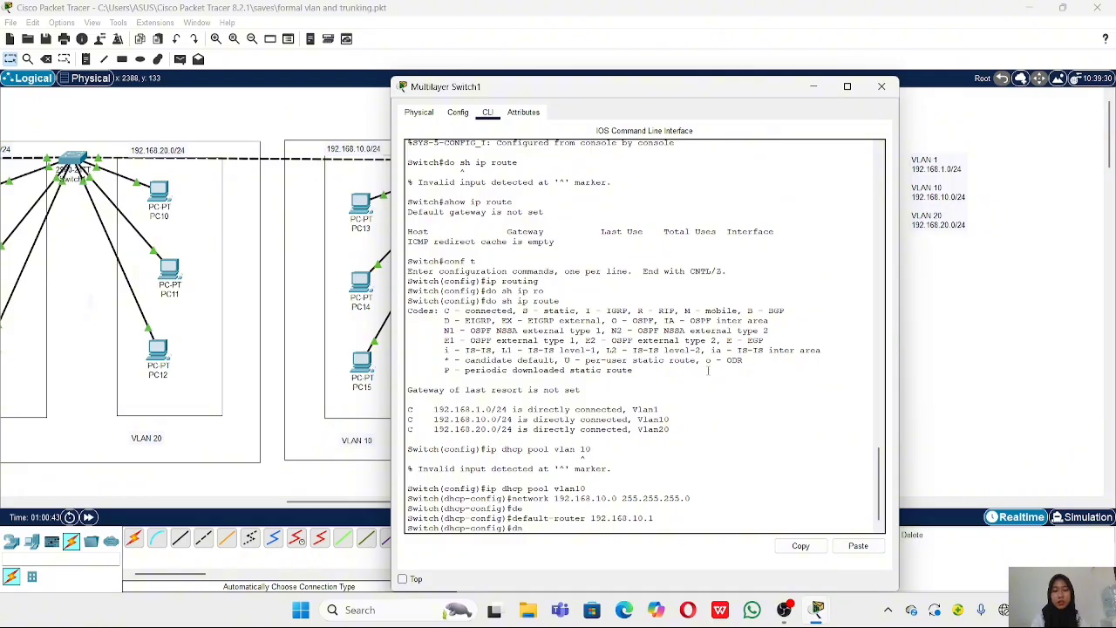
text(n)
key(Tab)
text(8.)
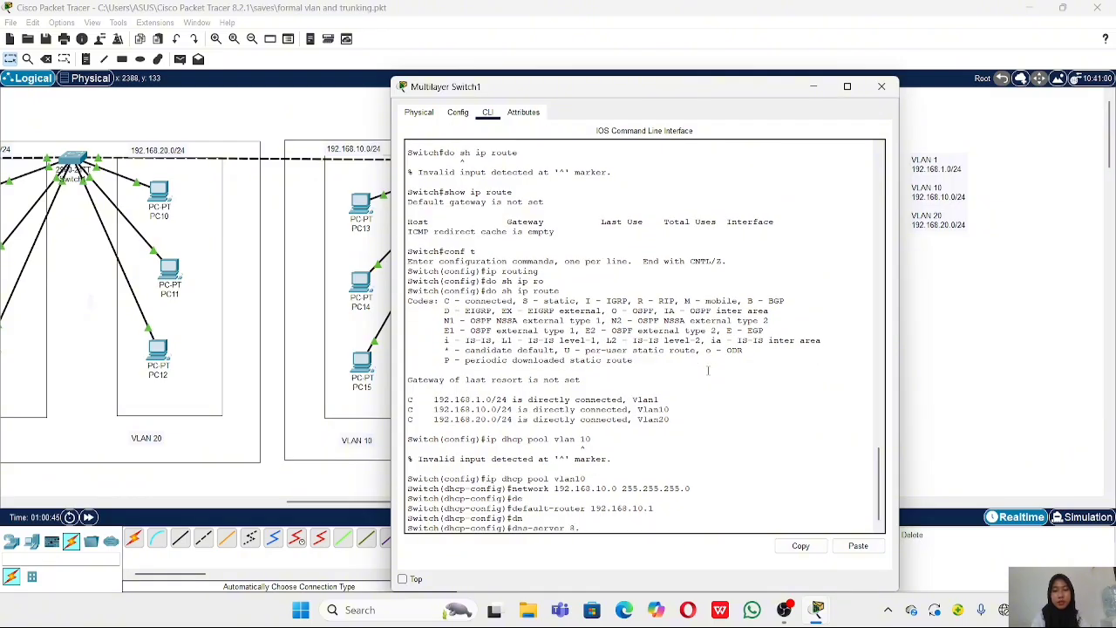
text(8.8.8)
key(Return)
text(ex)
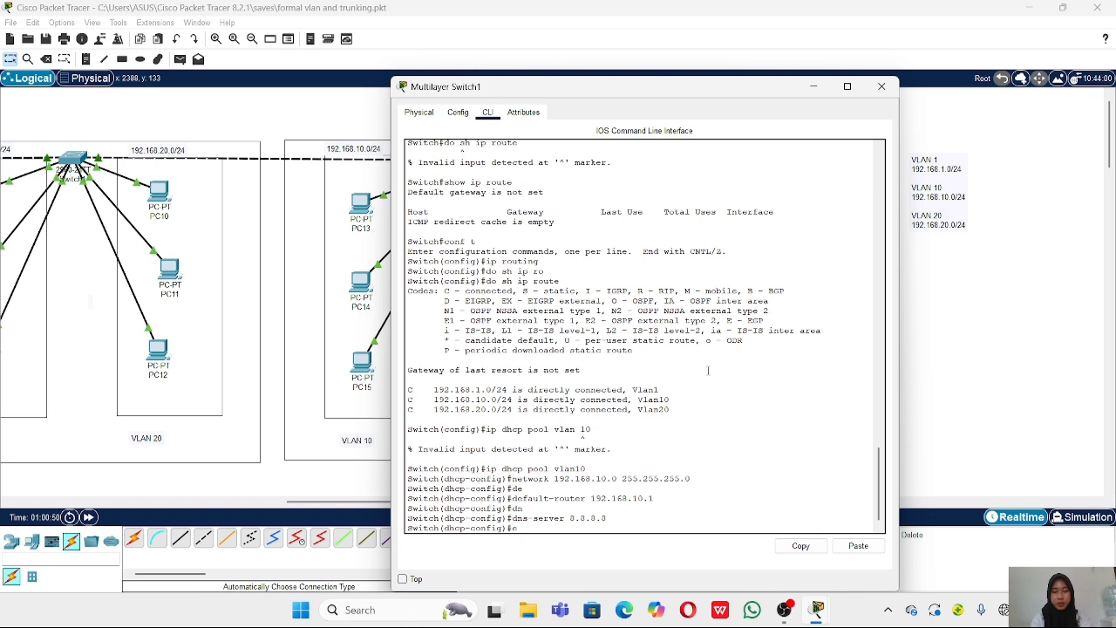
key(Return)
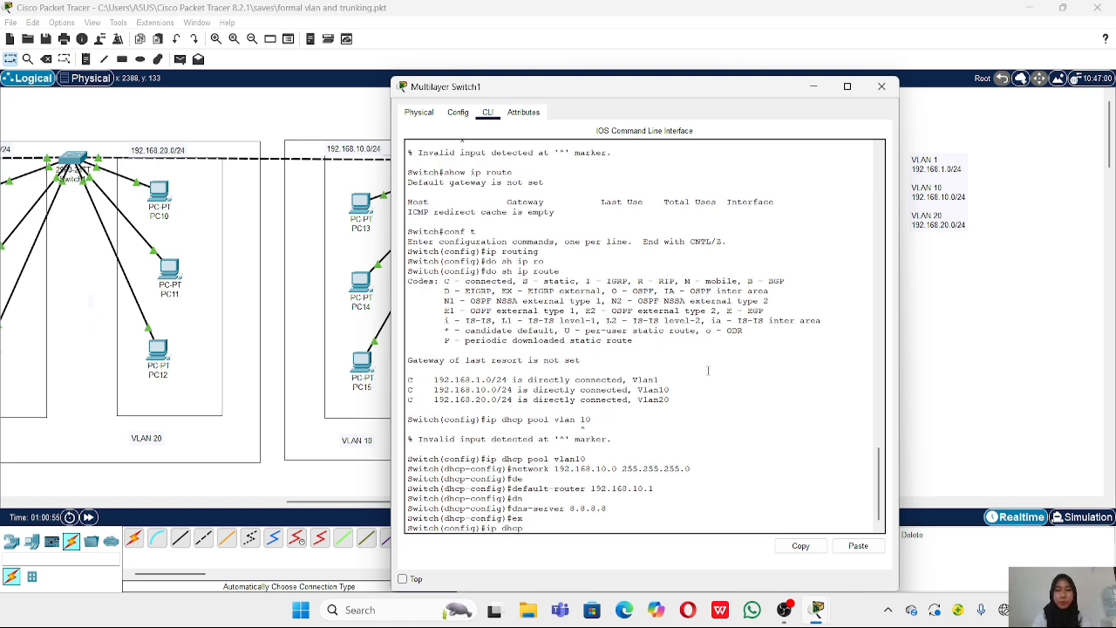
Create DHCP pool vlan20 with network 192.168.20.0 and mask 255.255.255.0.
text(ip dhcp pool vlan20)
key(Return)
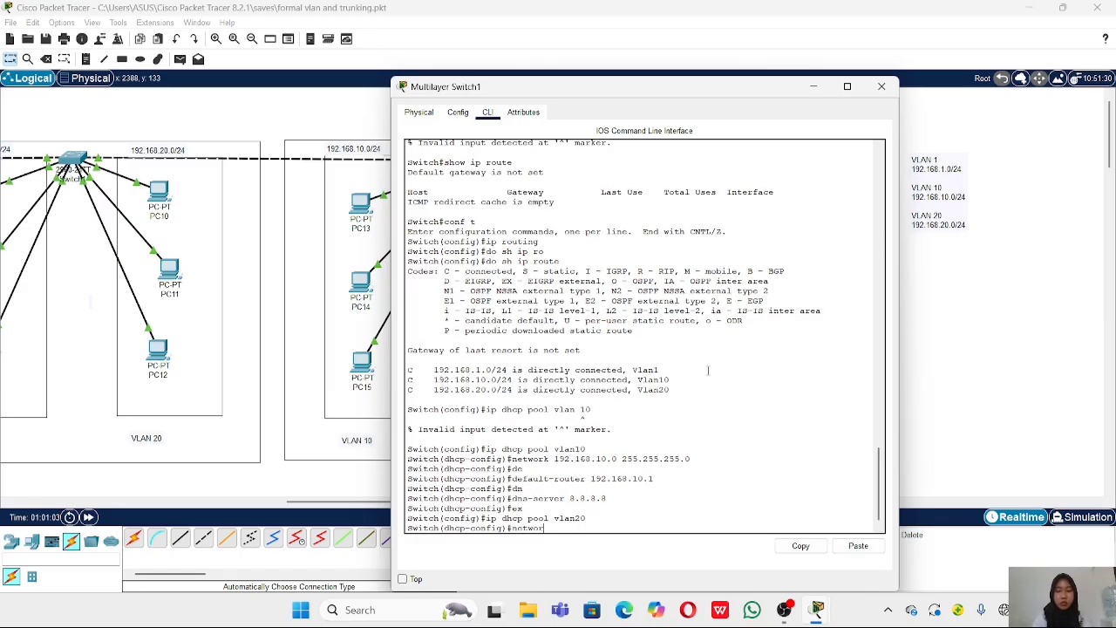
key(BackSpace)
text(192.168.20.0 255.255)
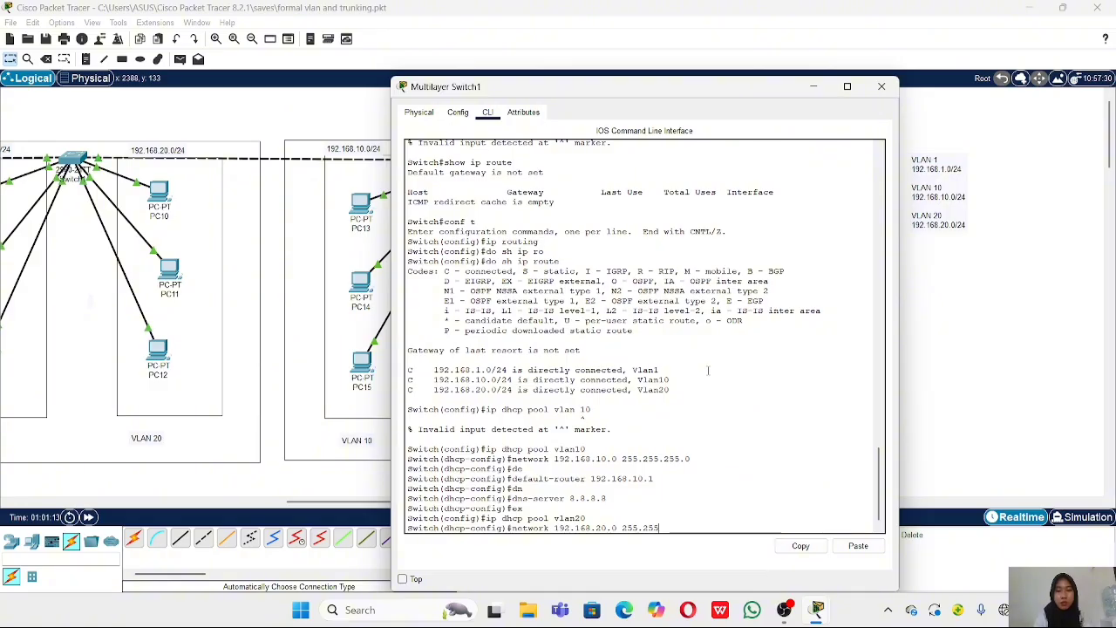
text(.255.)
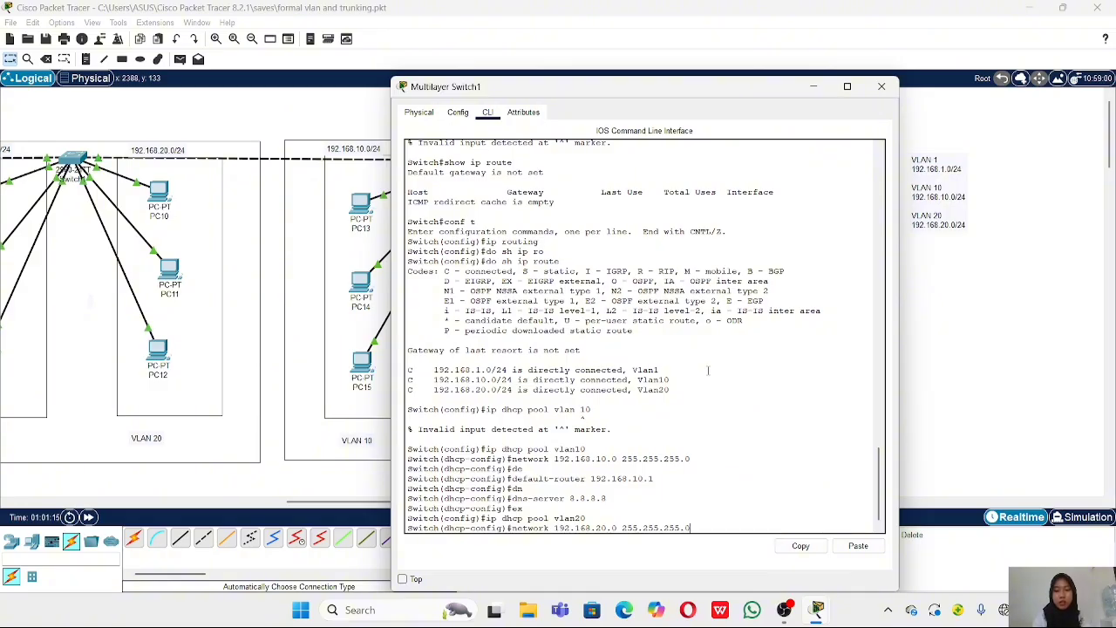
text(0)
key(Return)
Set the default router of DHCP pool vlan20 to 192.168.20.1.
text(de)
key(Return)
text(default-router )
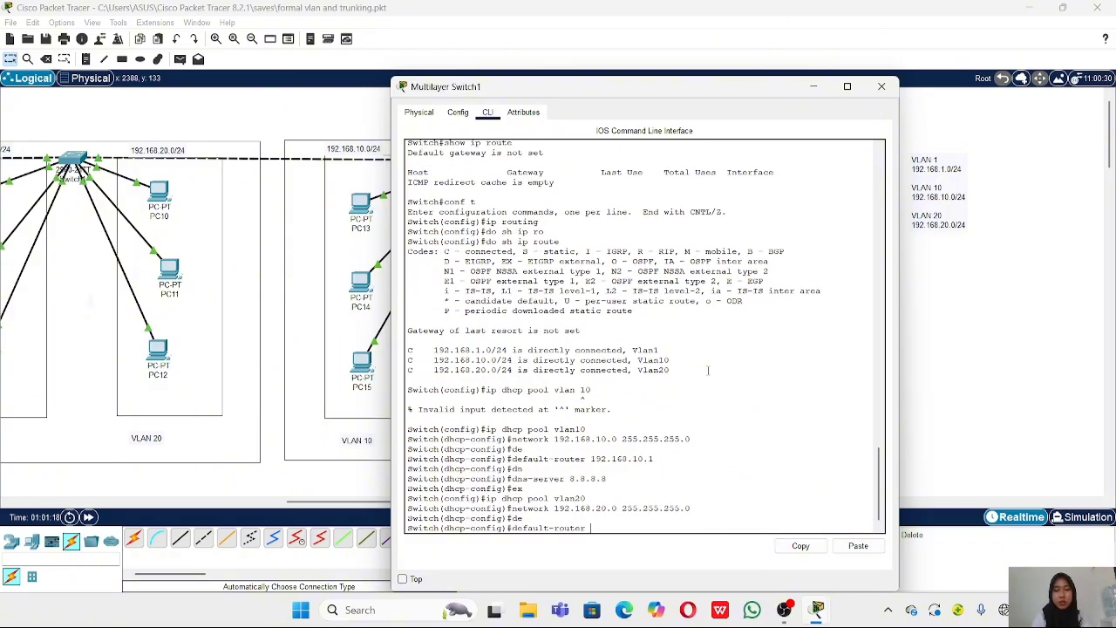
text(192.168)
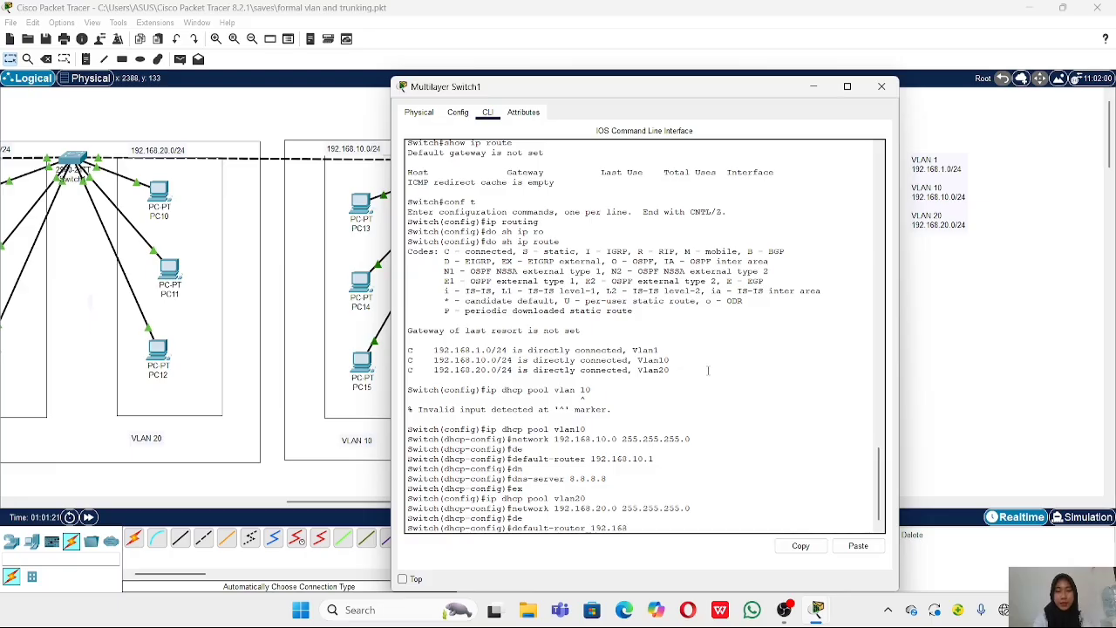
text(/20.1)
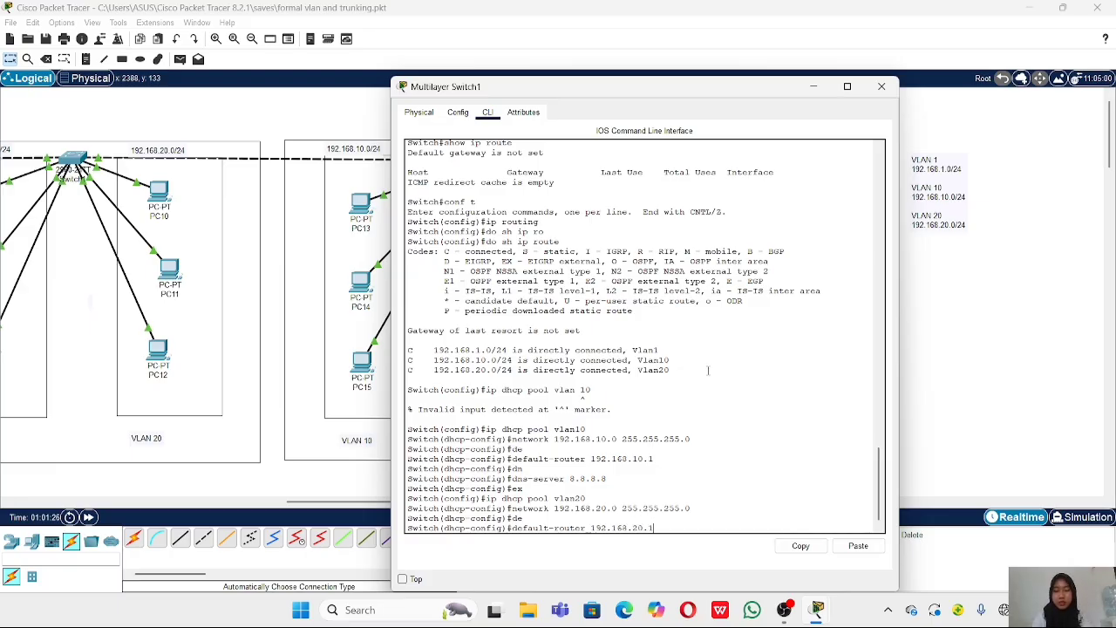
key(Return)
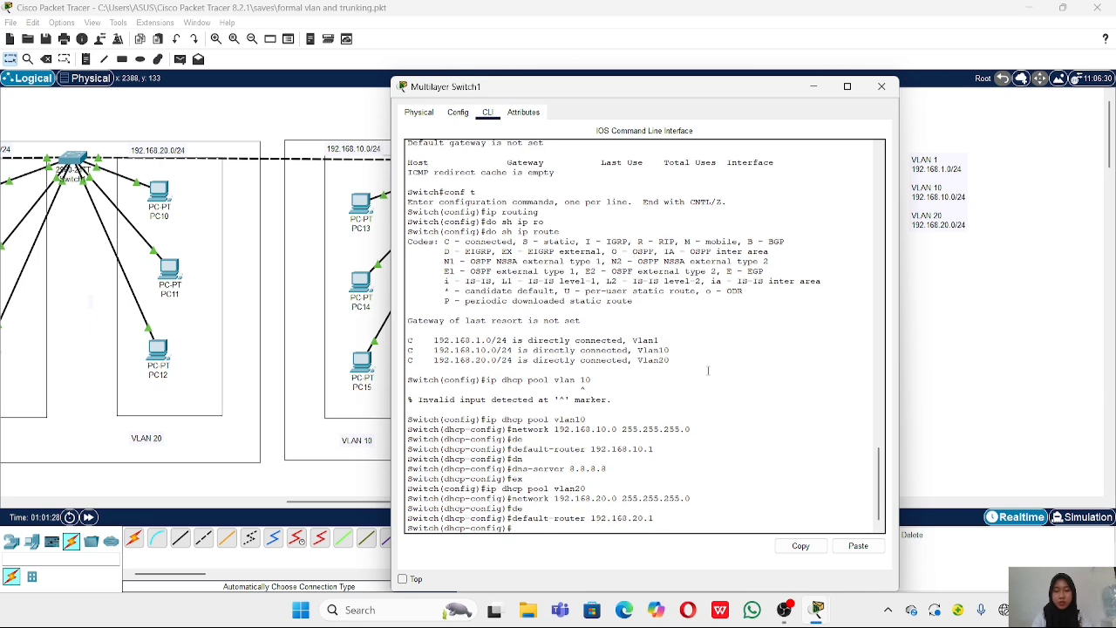
Set the DNS server of DHCP pool vlan20 to 8.8.8.8 and exit the pool configuration.
text(dns)
key(Tab)
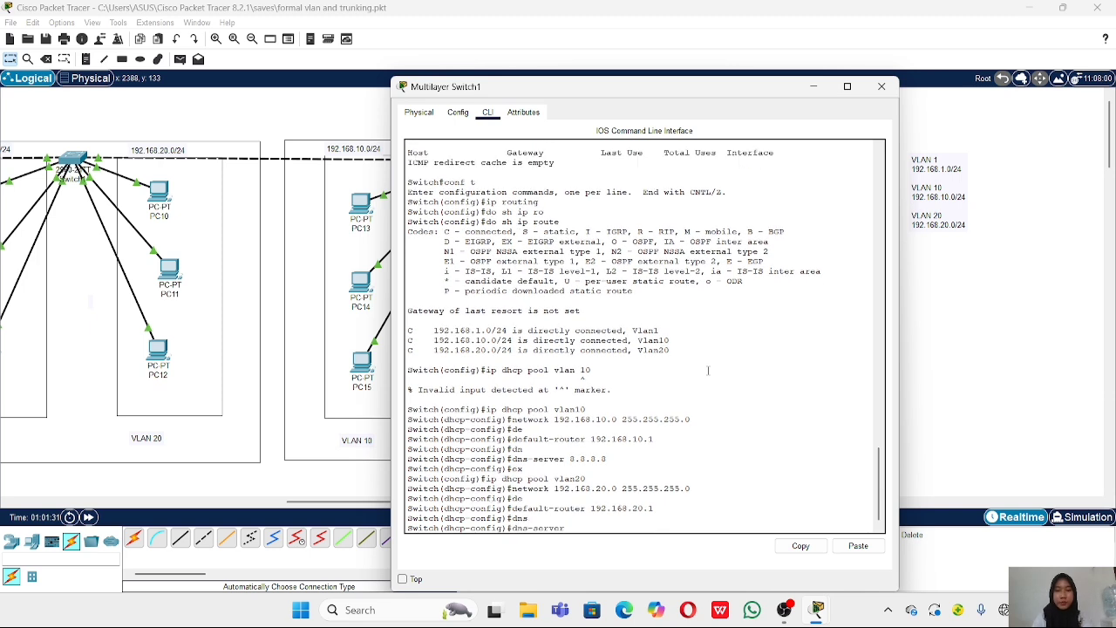
text(8.8.8.8)
key(Return)
text(ex)
key(Return)
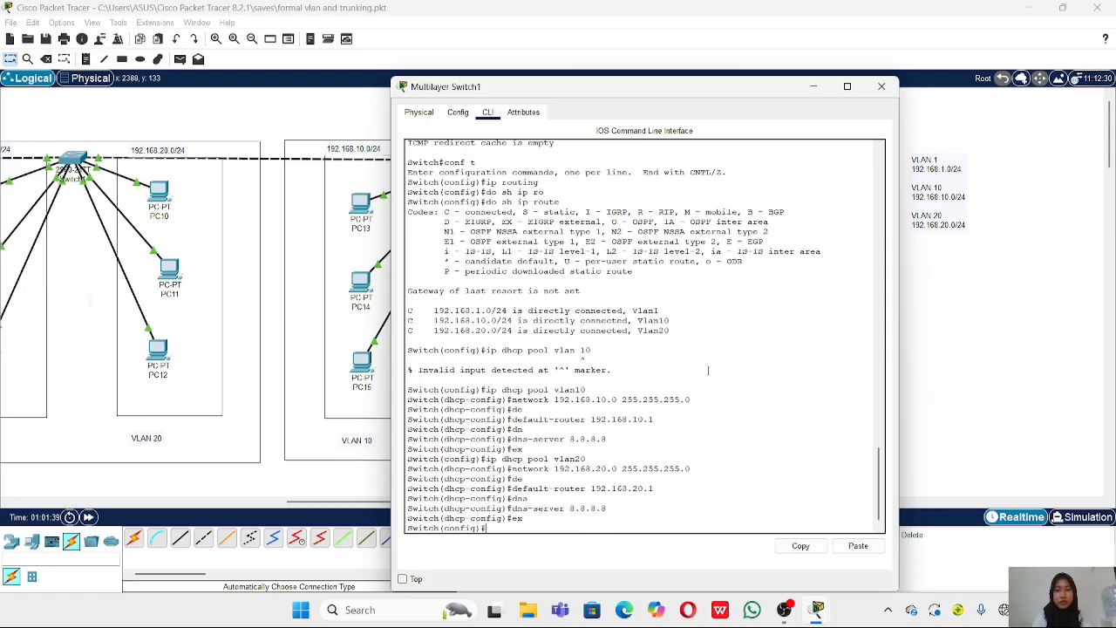
Create DHCP pool vlan1 with network 192.168.1.0 and mask 255.255.255.0.
text(ip d)
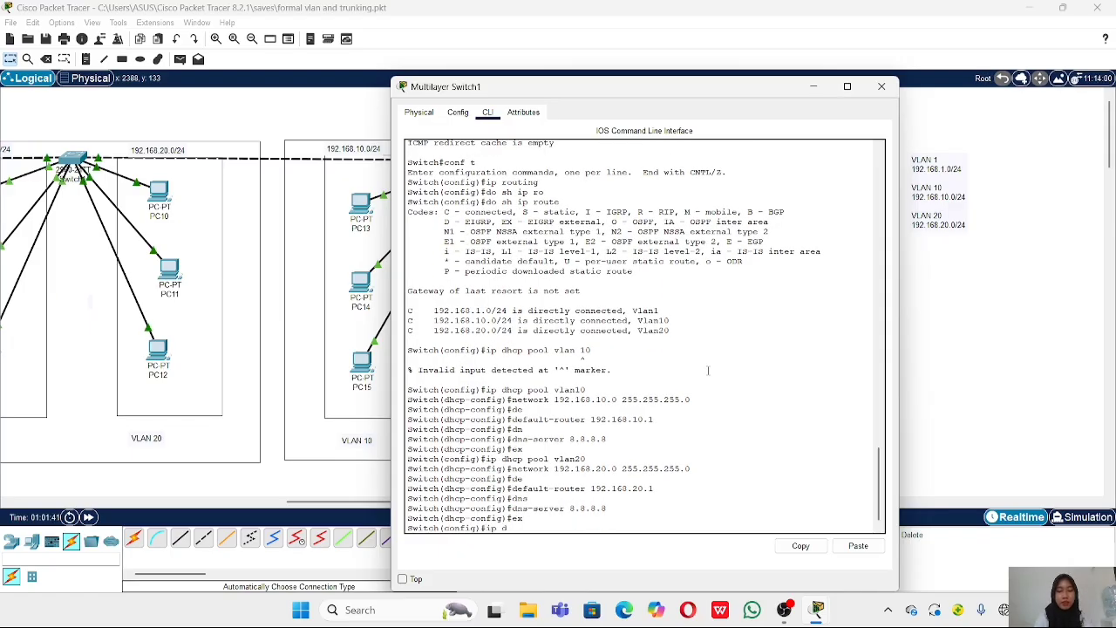
text(hcp pool vlan)
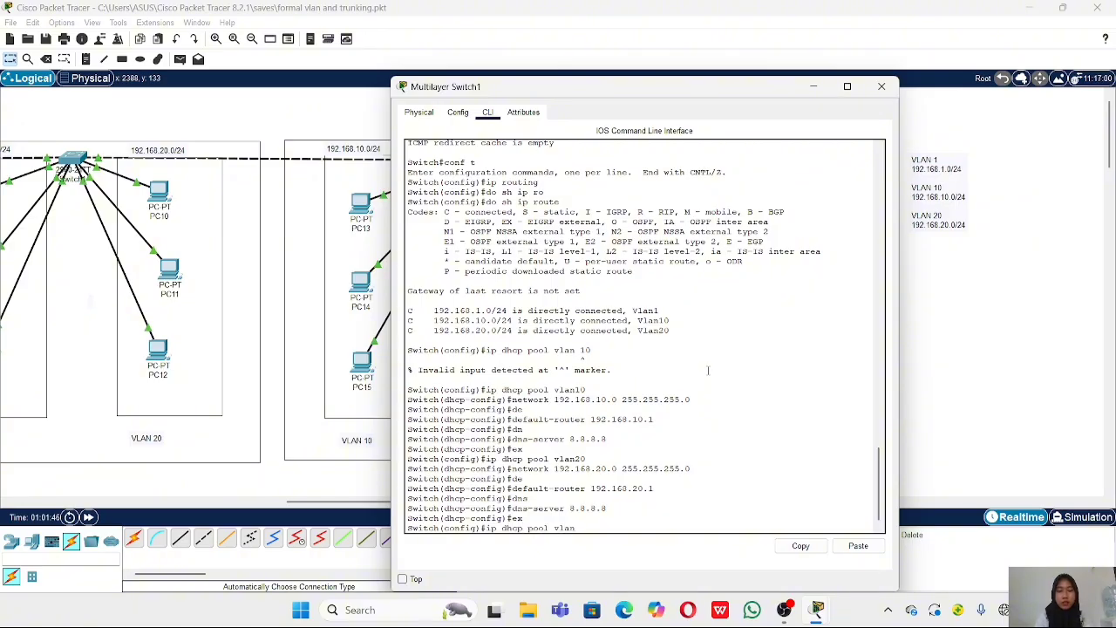
text(1)
key(Return)
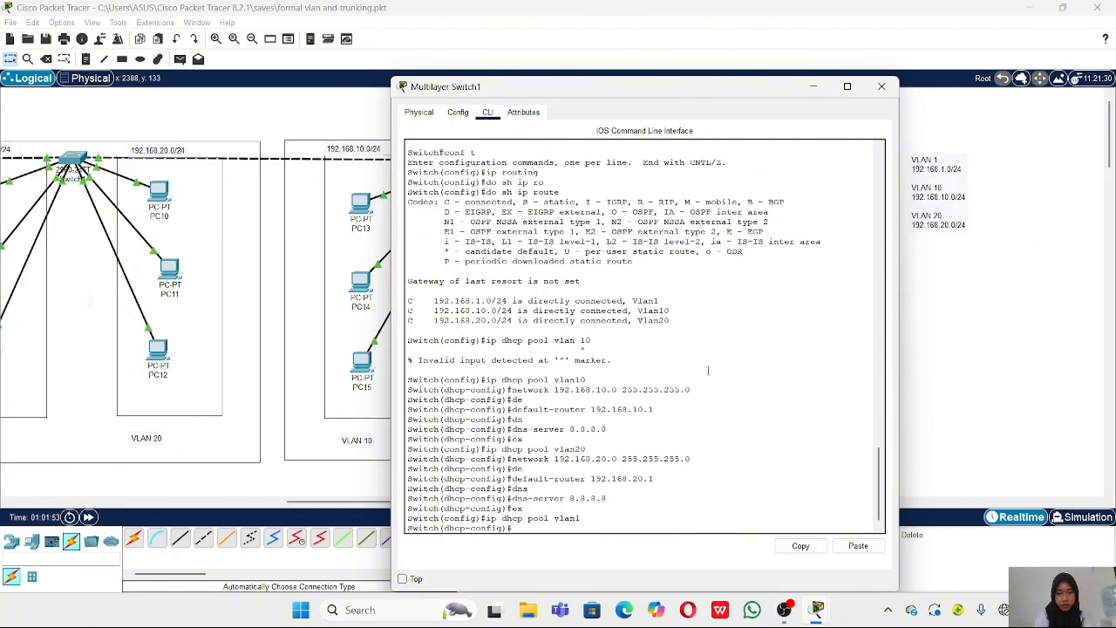
text(network 192.168.)
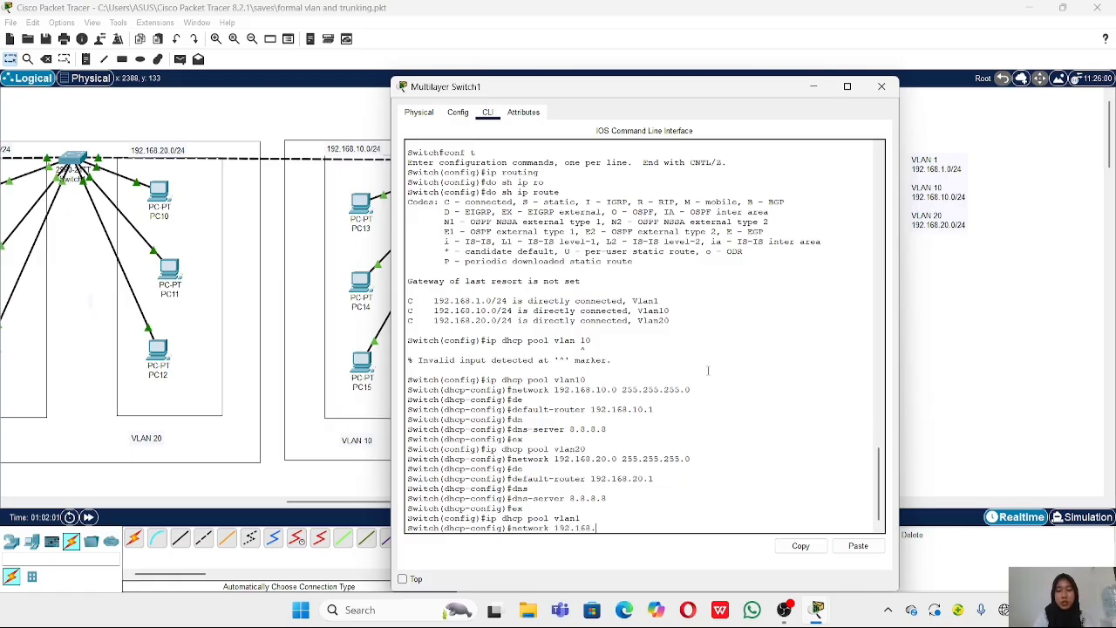
text(1.0)
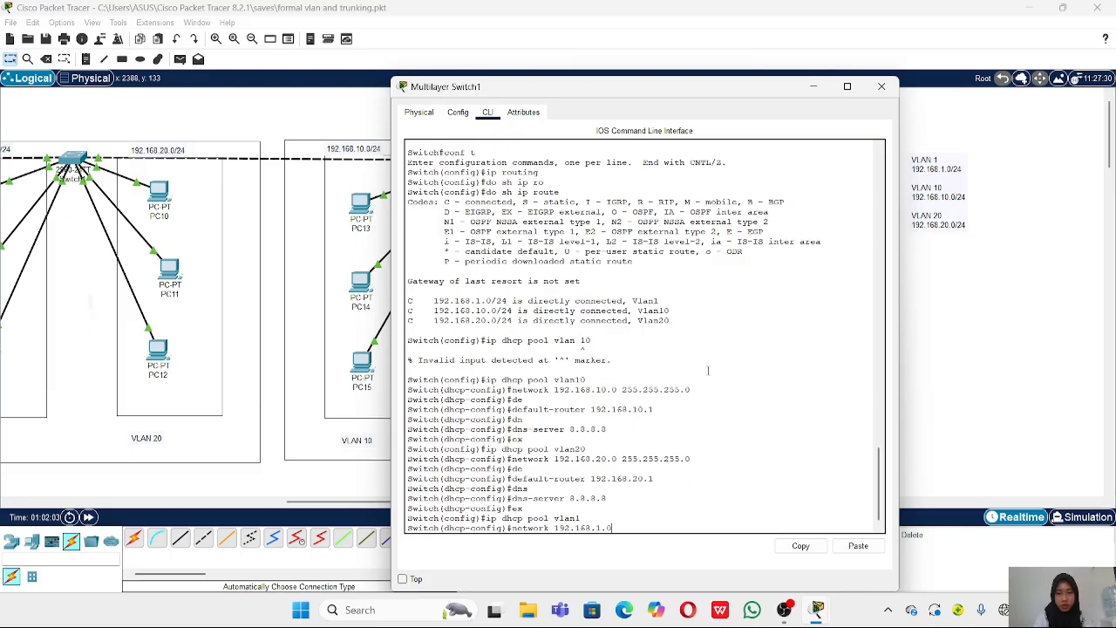
key(BackSpace)
key(BackSpace)
text(55.255.25)
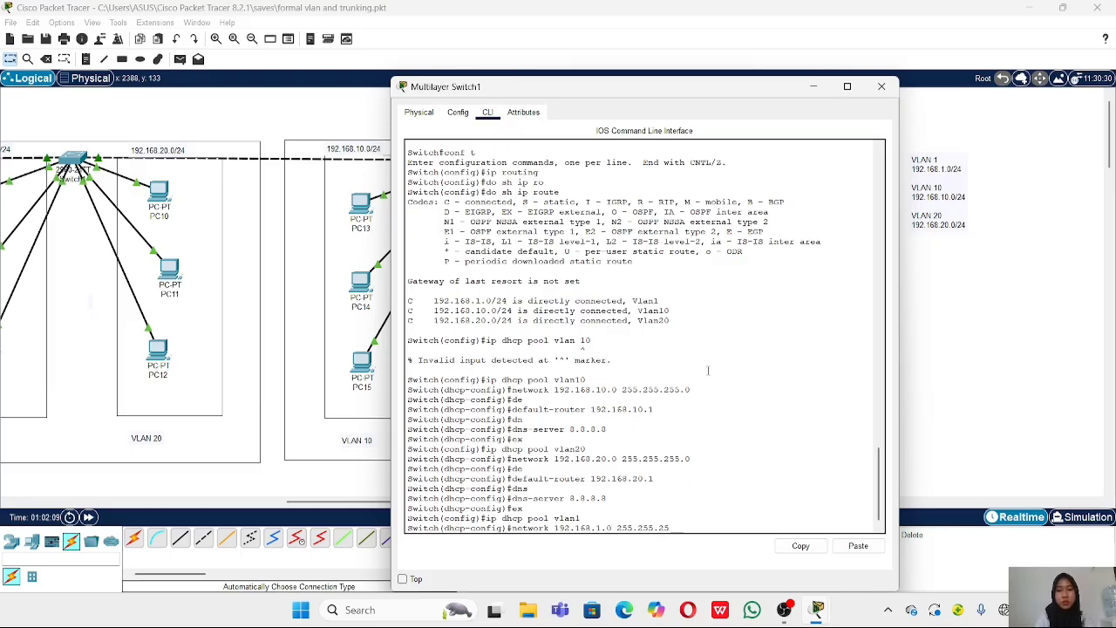
text(5.0)
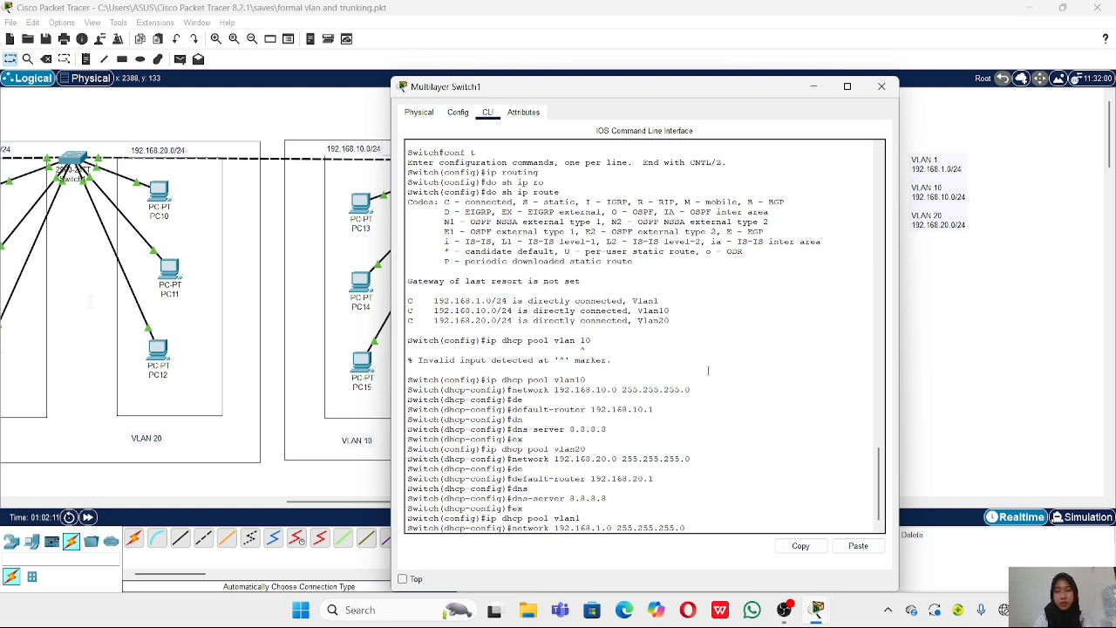
key(Return)
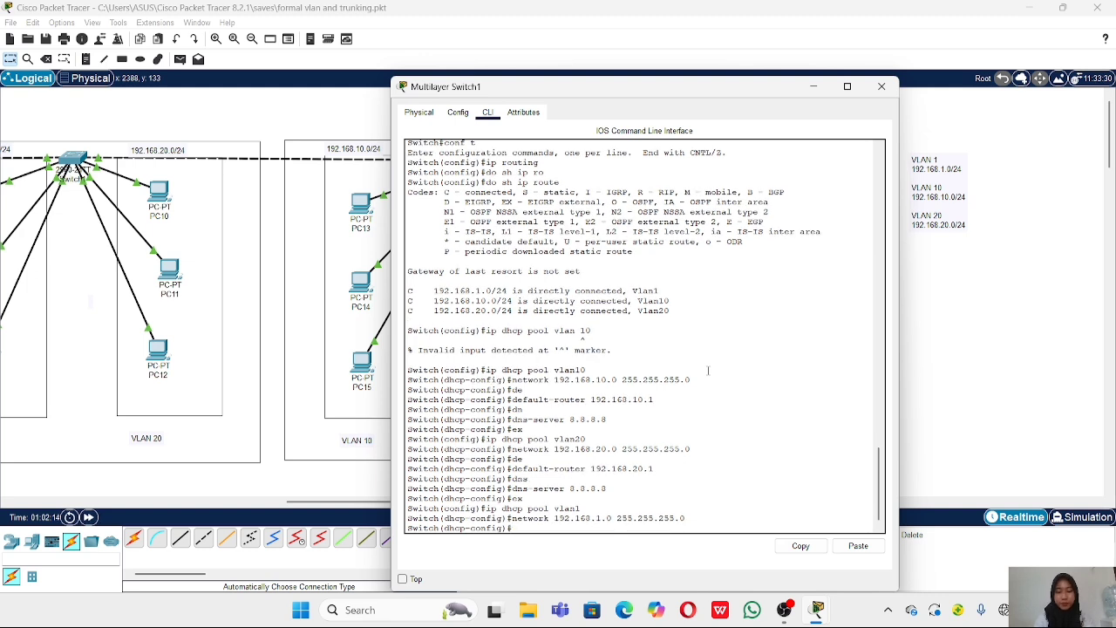
Set the default router of DHCP pool vlan1 to 192.168.1.1.
text(de)
key(Tab)
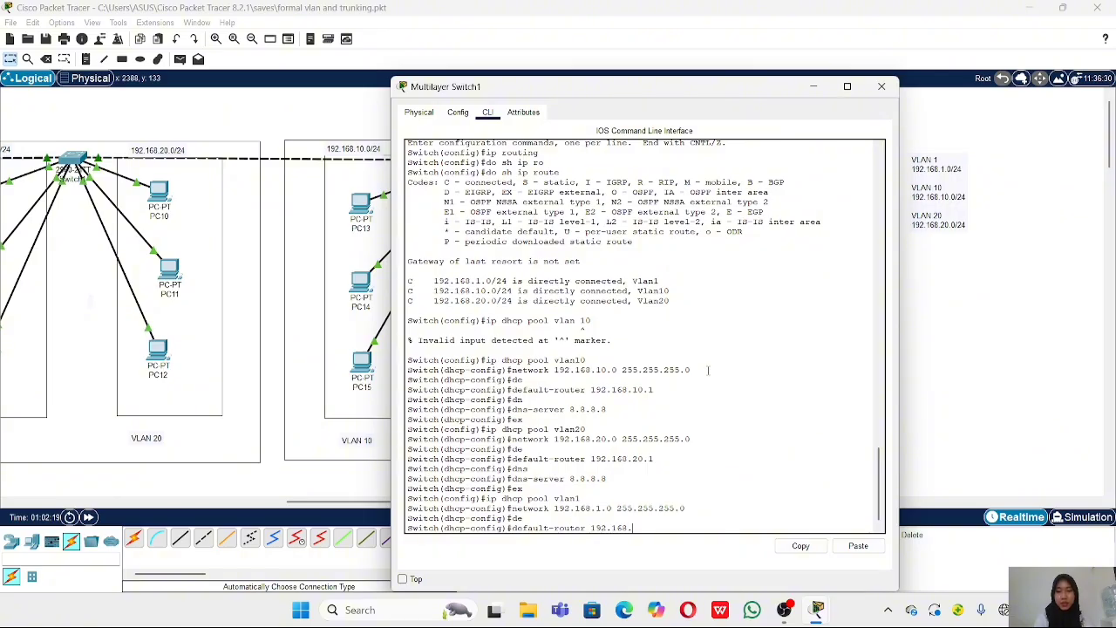
key(Return)
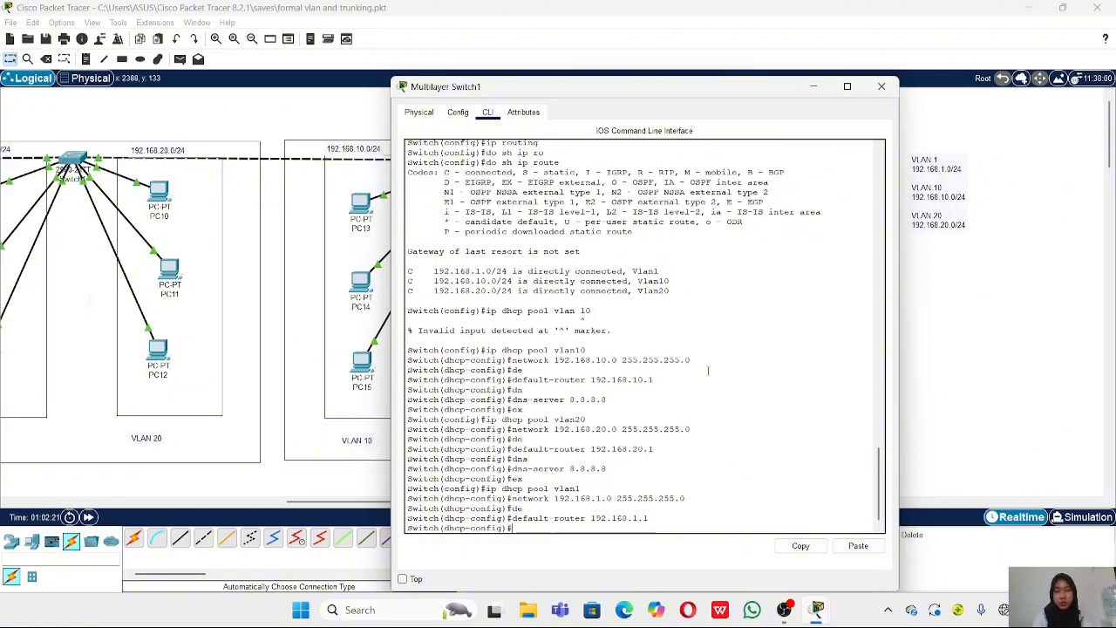
Set the DNS server of DHCP pool vlan1 to 8.8.8.8, exit the pool configuration and leave the switch's window.
text(dn)
key(Tab)
text(8.8.8.8)
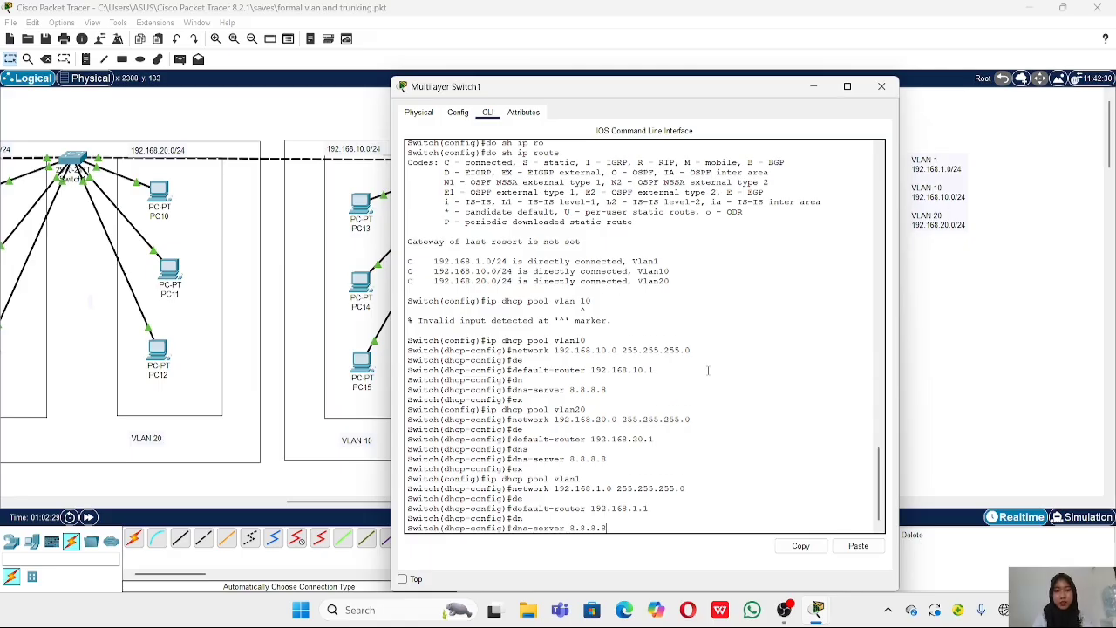
key(Return)
text(ex)
key(Return)
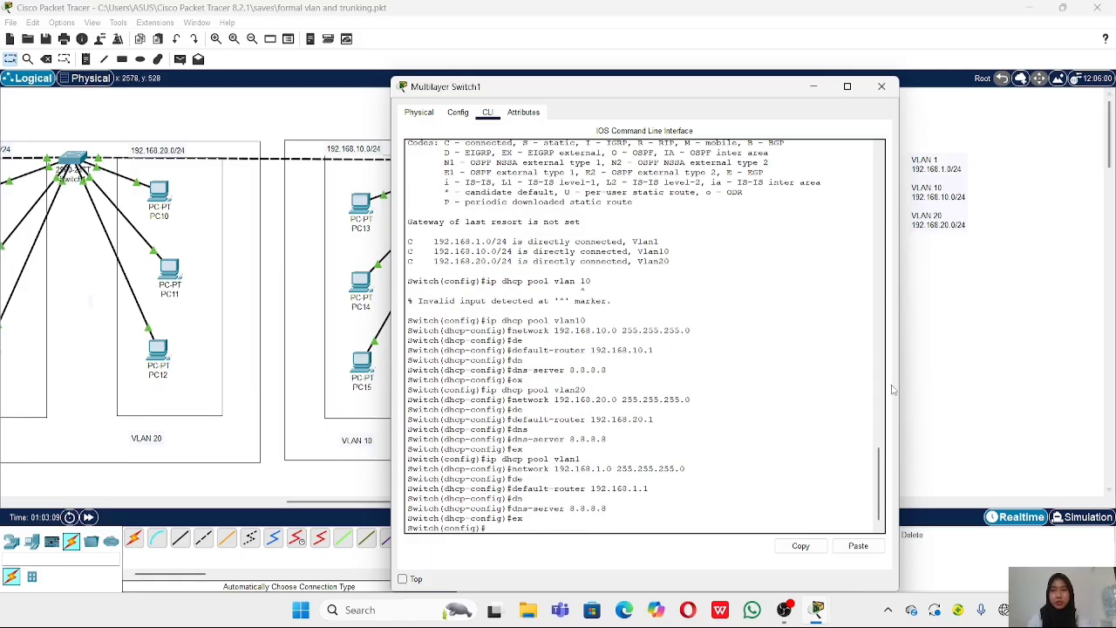
click(949, 336)
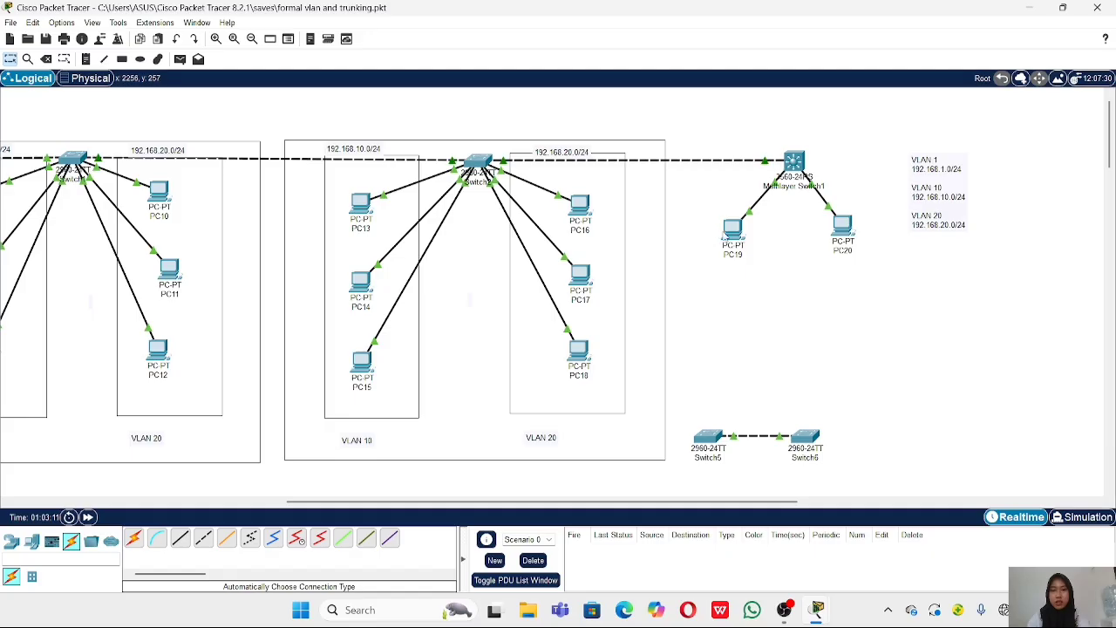
Change PC19's IPv4 configuration from static to DHCP.
click(726, 235)
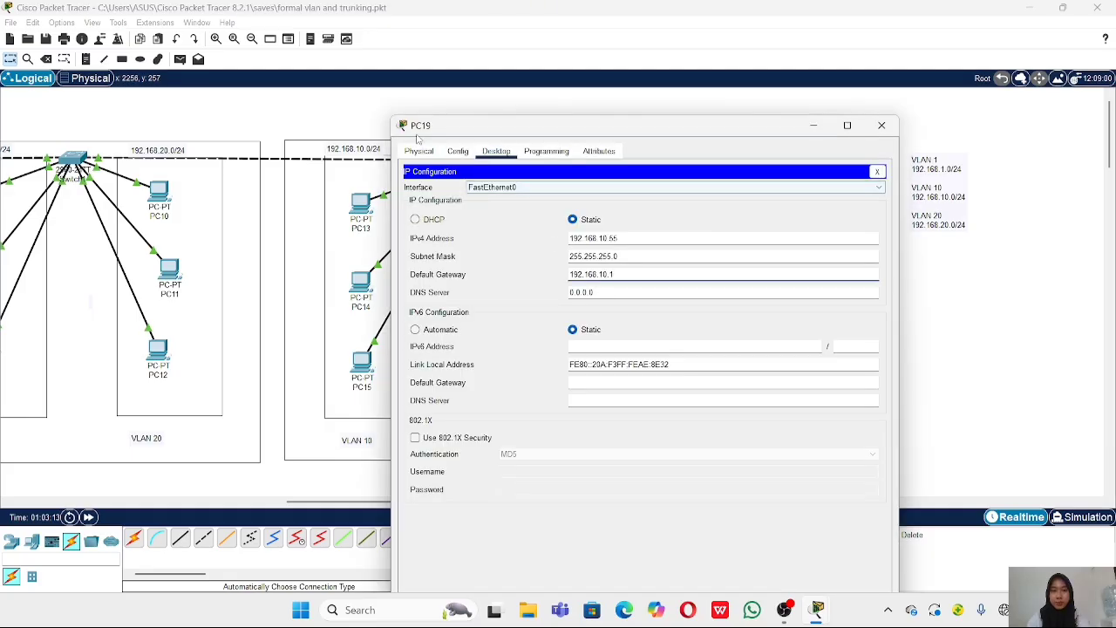
click(415, 220)
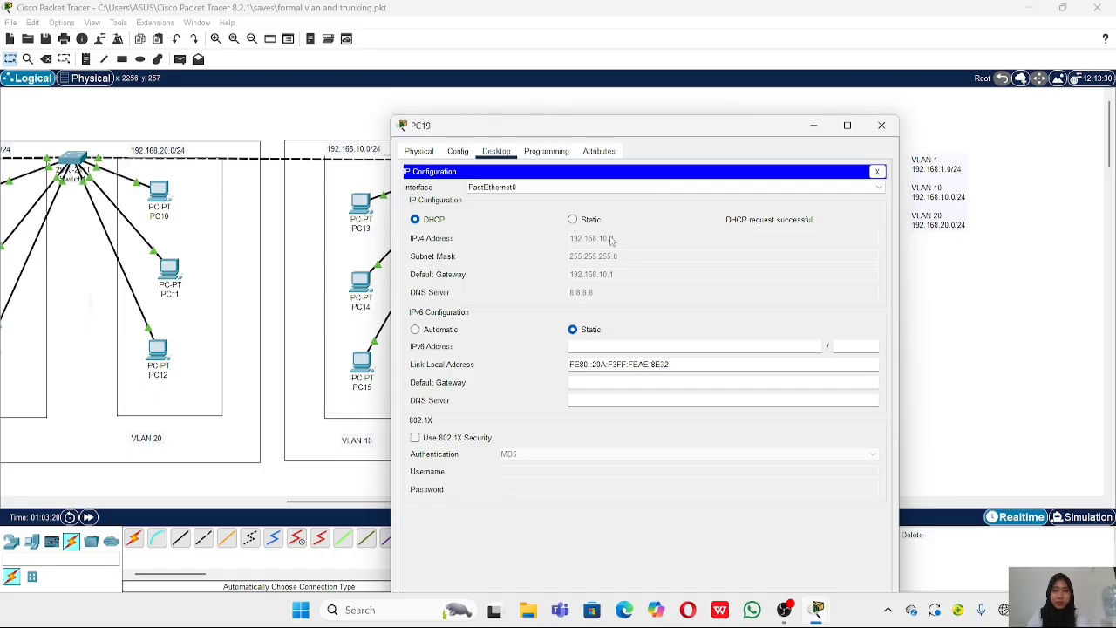
click(971, 275)
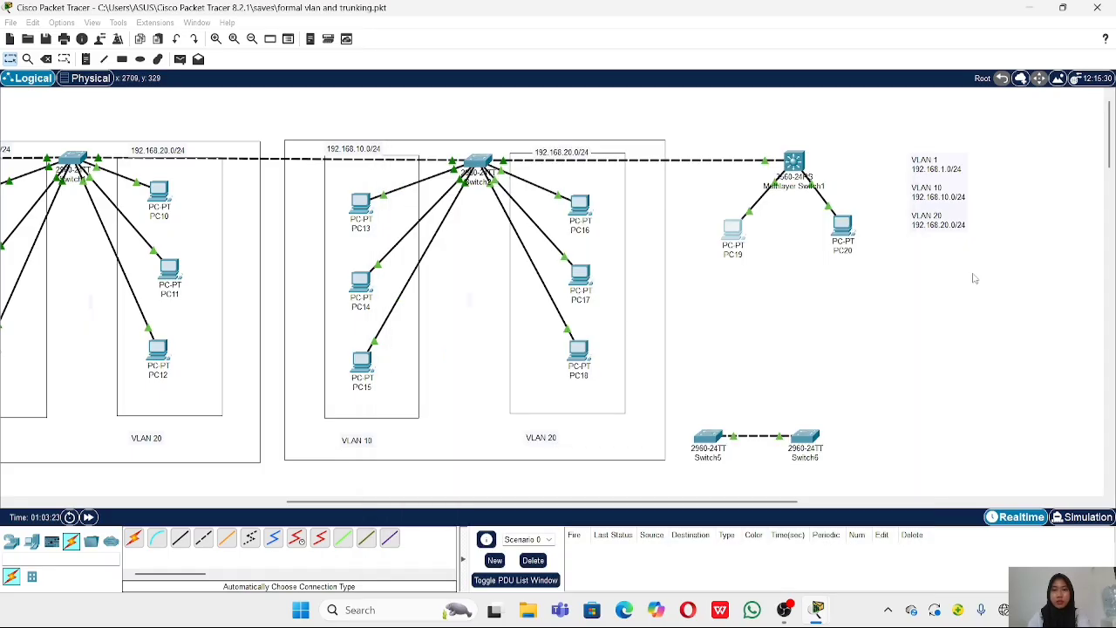
Change PC20's IPv4 configuration from static to DHCP and close its window.
click(840, 229)
click(445, 167)
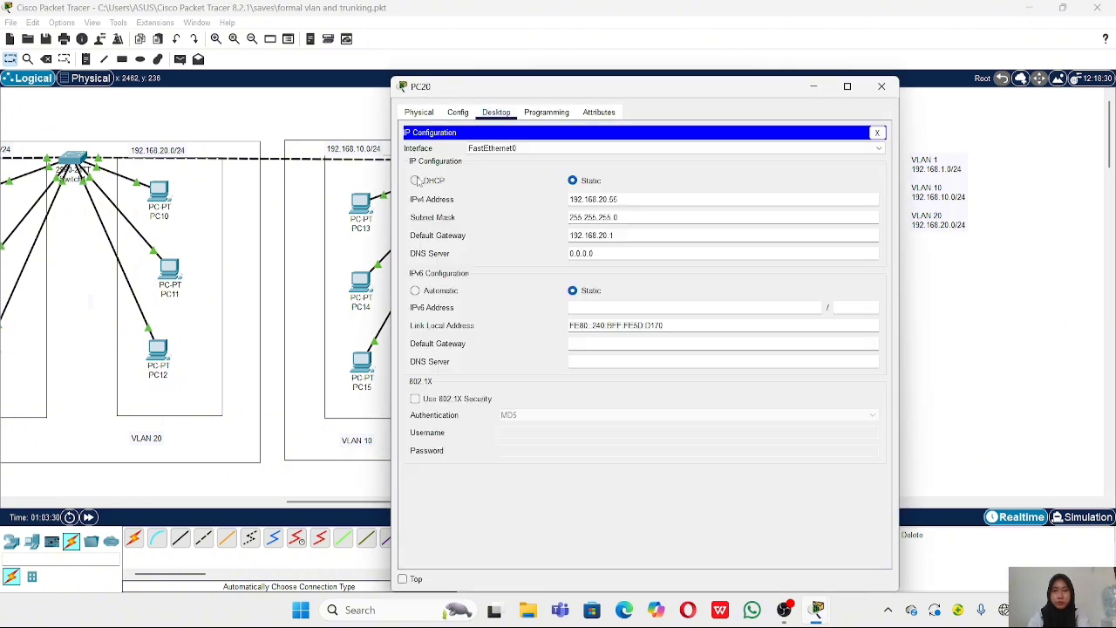
click(416, 181)
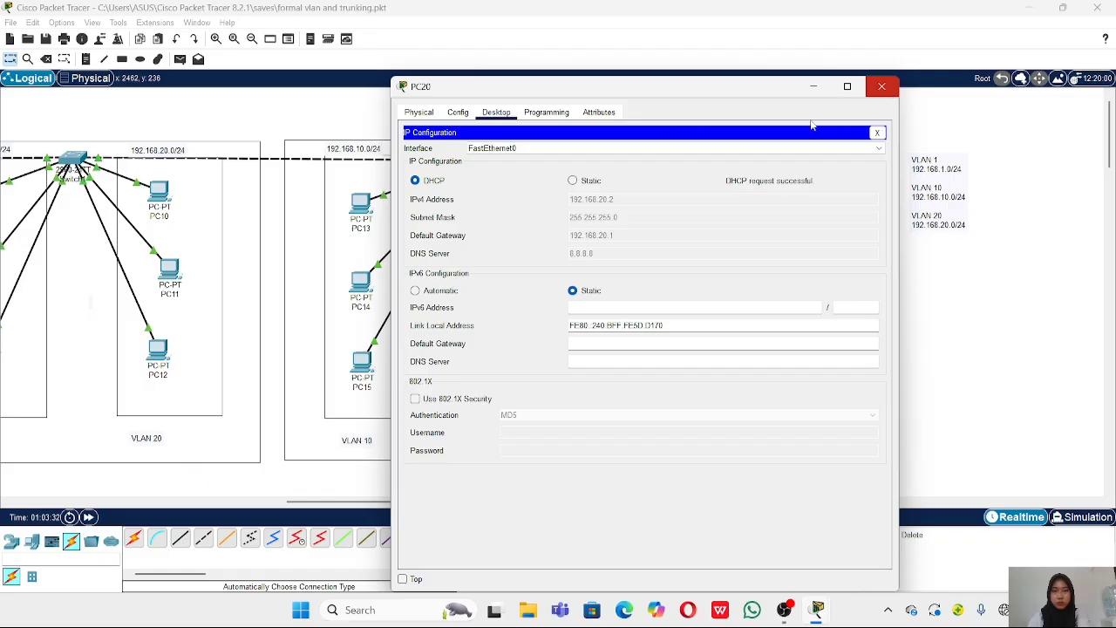
click(882, 86)
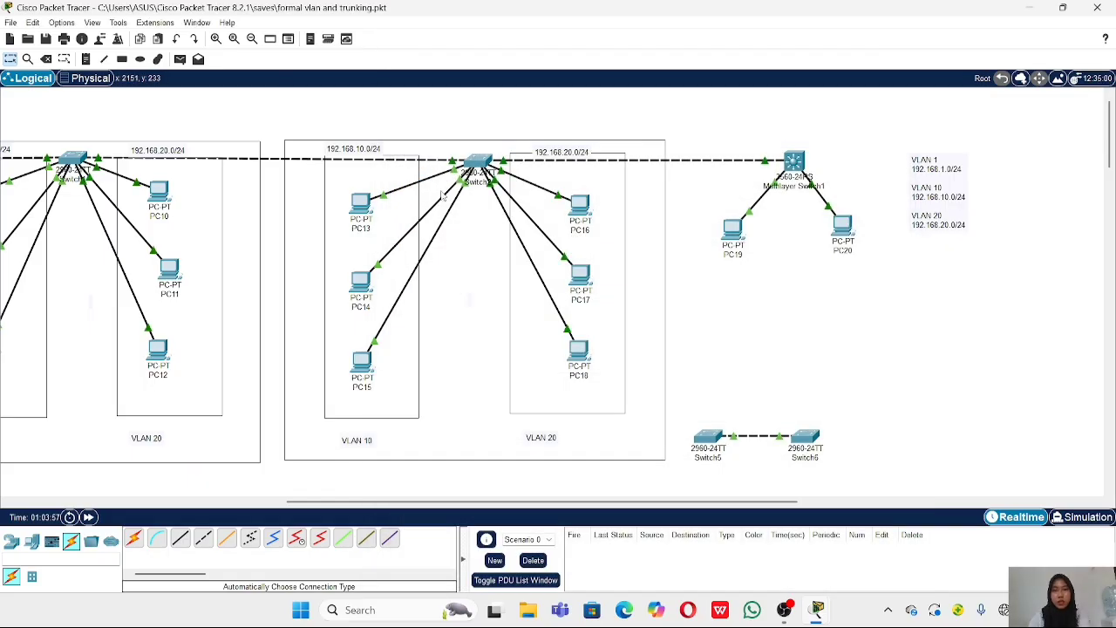
Set PC13's IPv4 configuration to obtain its address through DHCP.
click(360, 206)
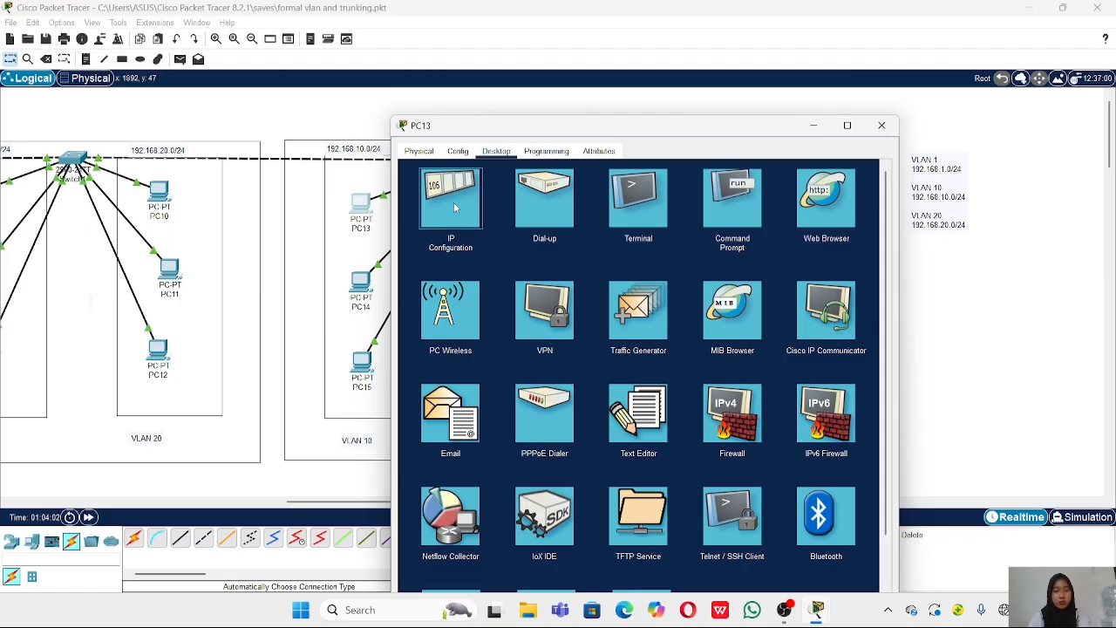
click(453, 201)
click(417, 220)
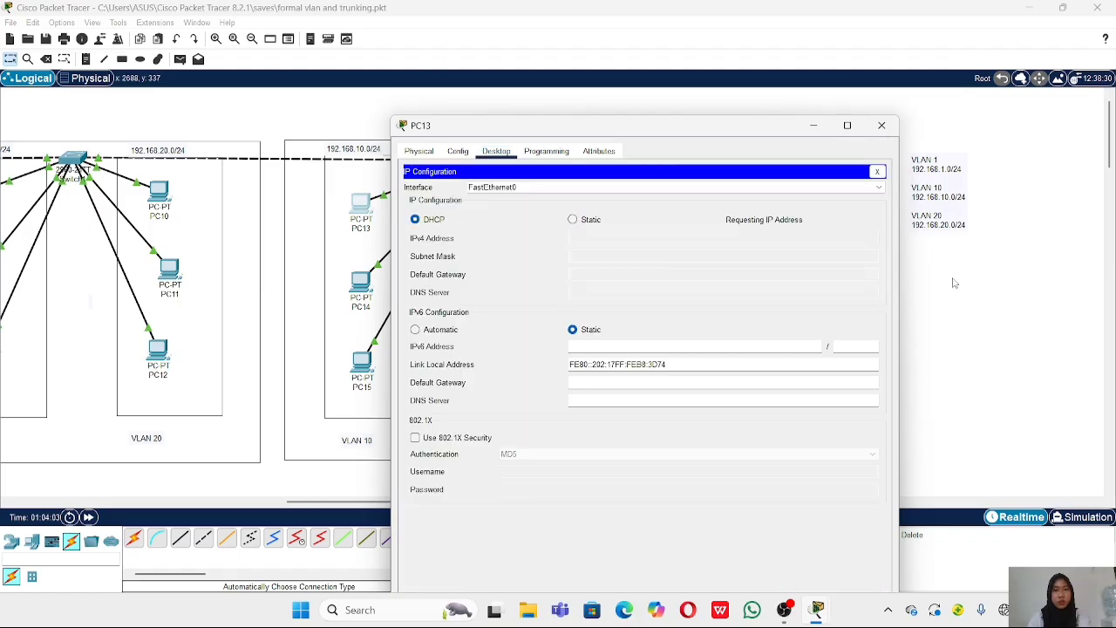
click(911, 274)
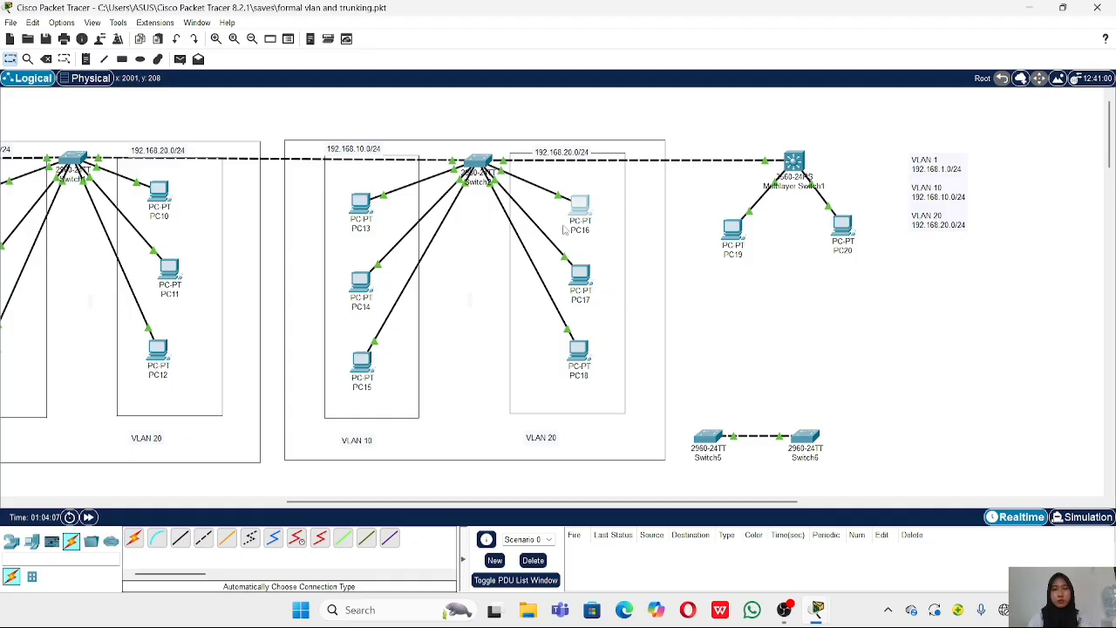
Set PC16's IPv4 configuration to DHCP and close its window.
click(581, 206)
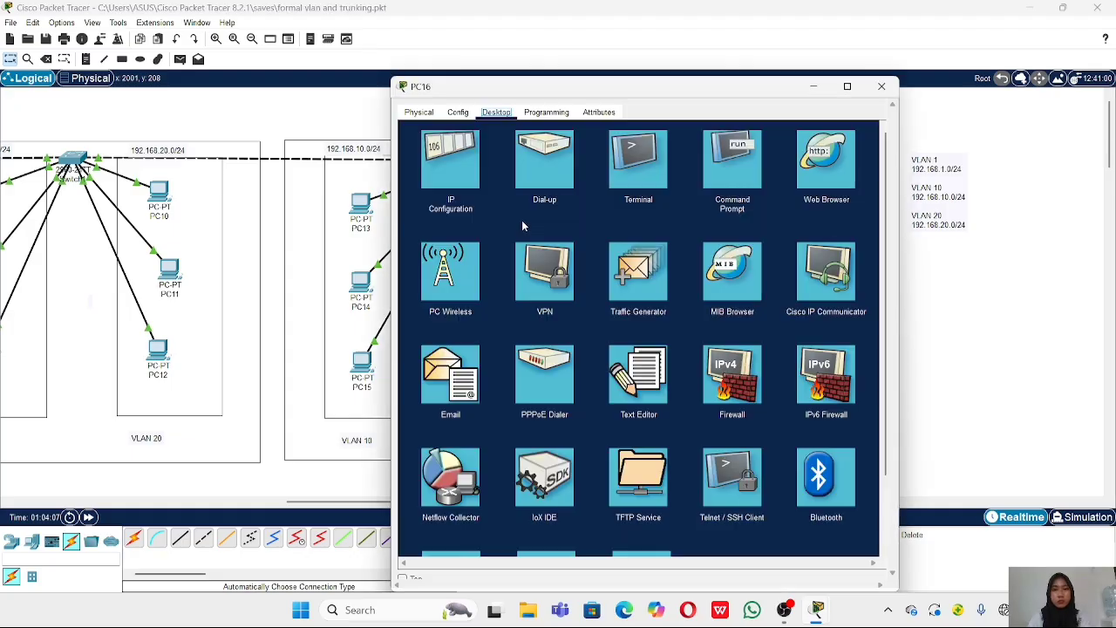
click(457, 164)
click(416, 179)
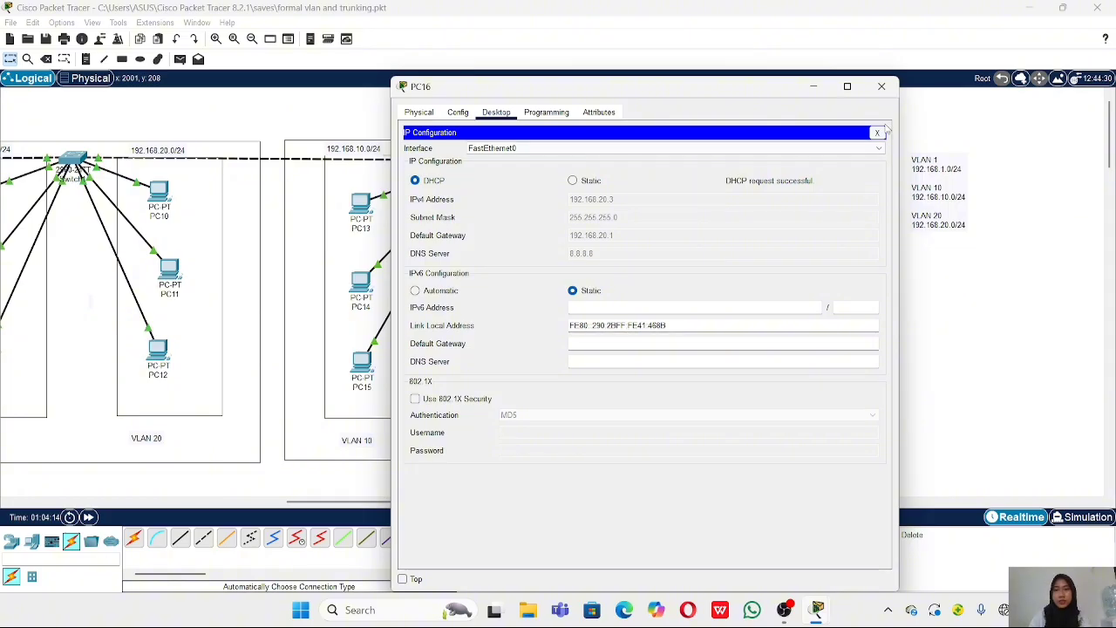
click(878, 132)
click(882, 88)
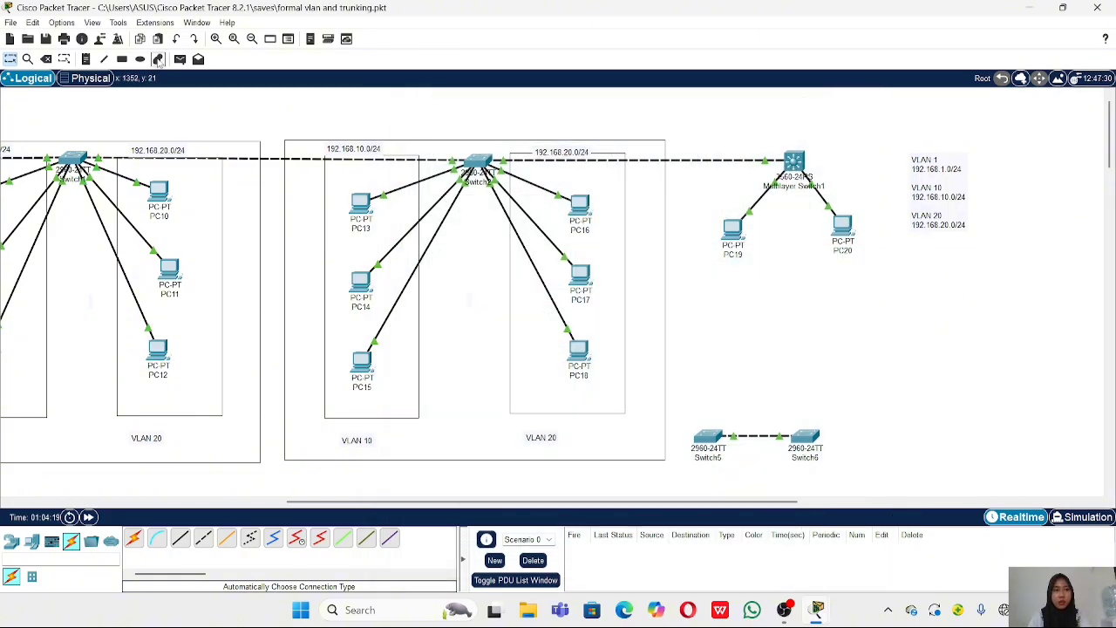
Test connectivity towards the multilayer switch's PCs with simple PDUs from PC13 to PC19 and from PC16 to PC20.
click(180, 59)
click(360, 203)
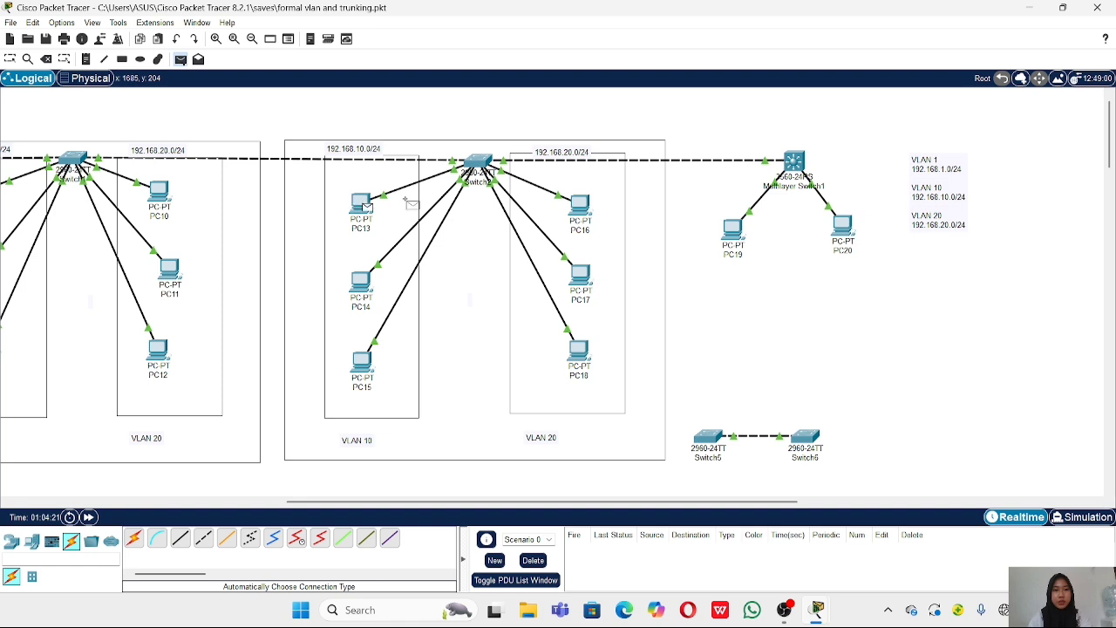
click(731, 228)
click(180, 59)
click(580, 205)
click(842, 225)
Test the reverse direction with simple PDUs from PC19 to PC13 and from PC20 to PC16.
click(179, 58)
click(732, 230)
click(360, 204)
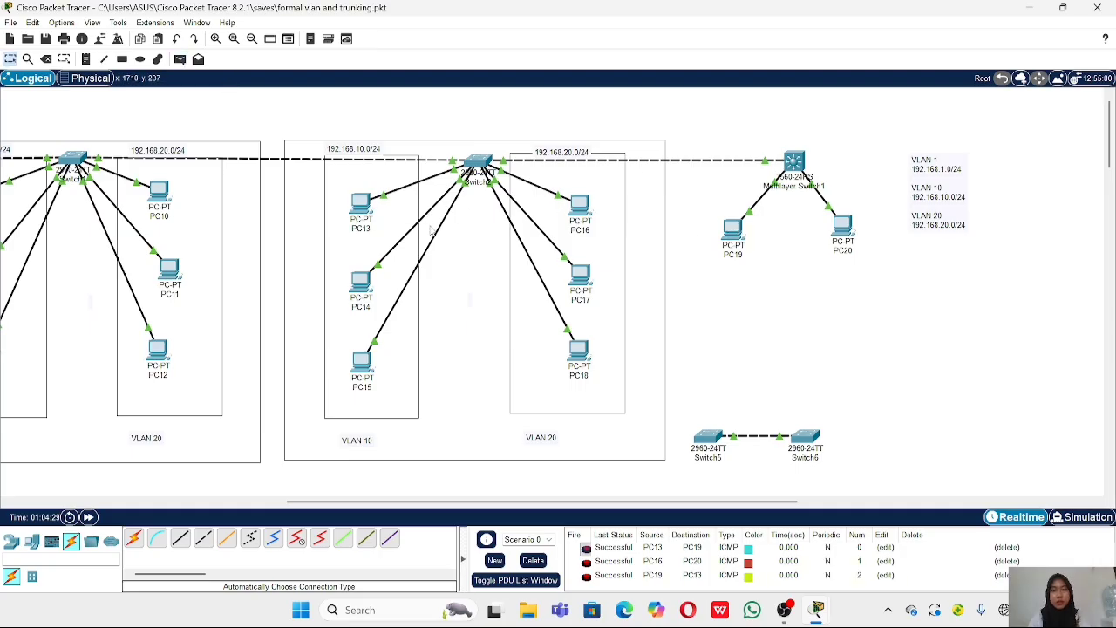
click(180, 59)
click(842, 225)
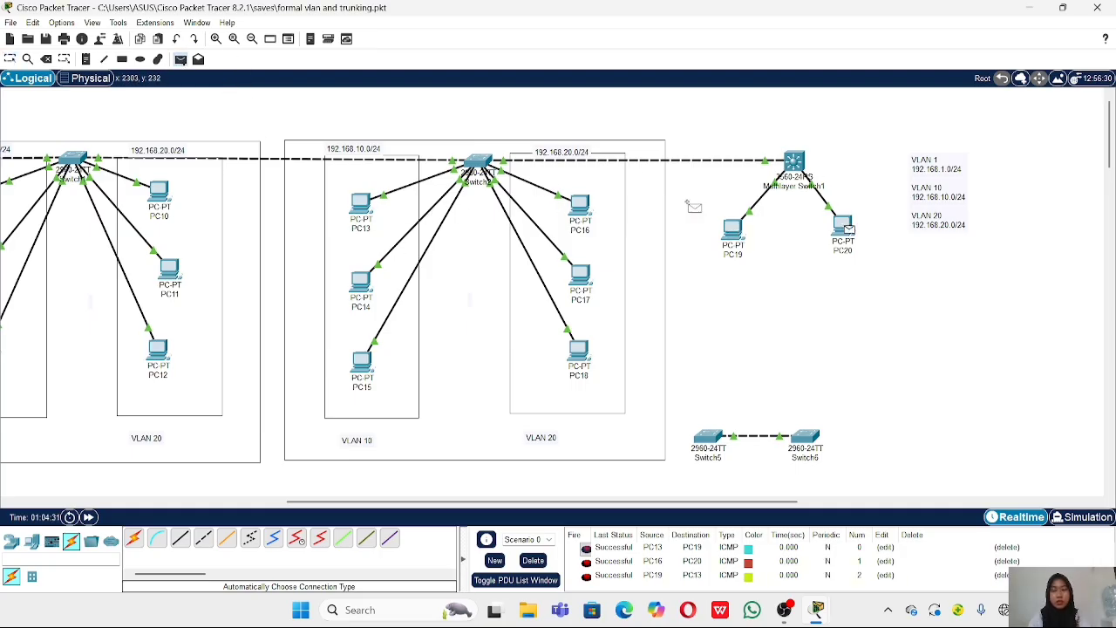
click(578, 194)
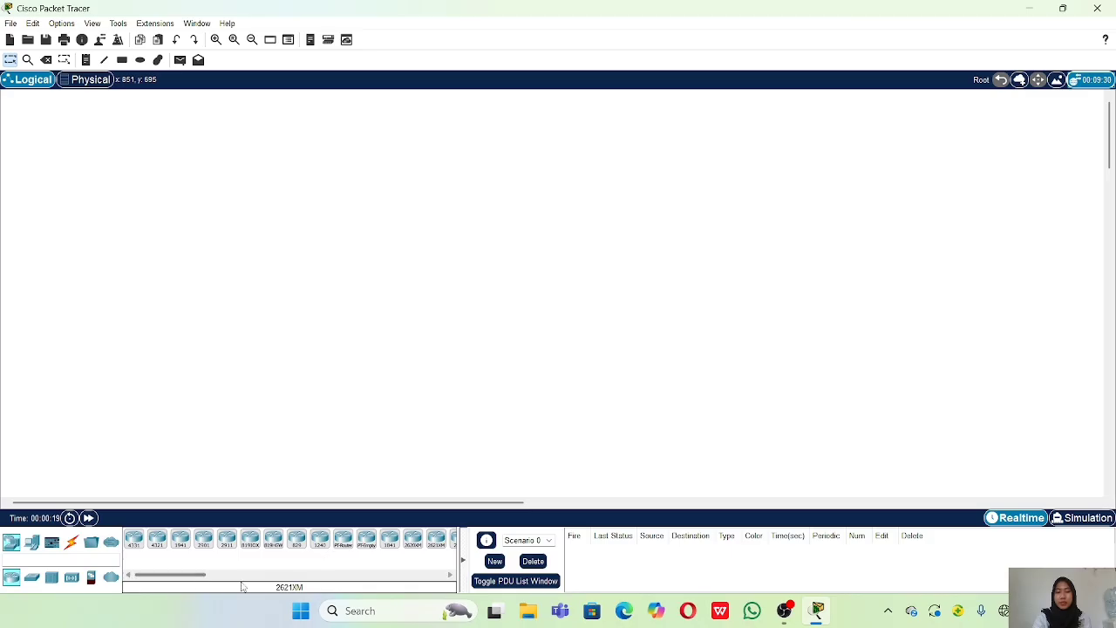
Place a 2811 router near the upper middle of the empty workspace.
drag(183, 575, 226, 575)
click(260, 538)
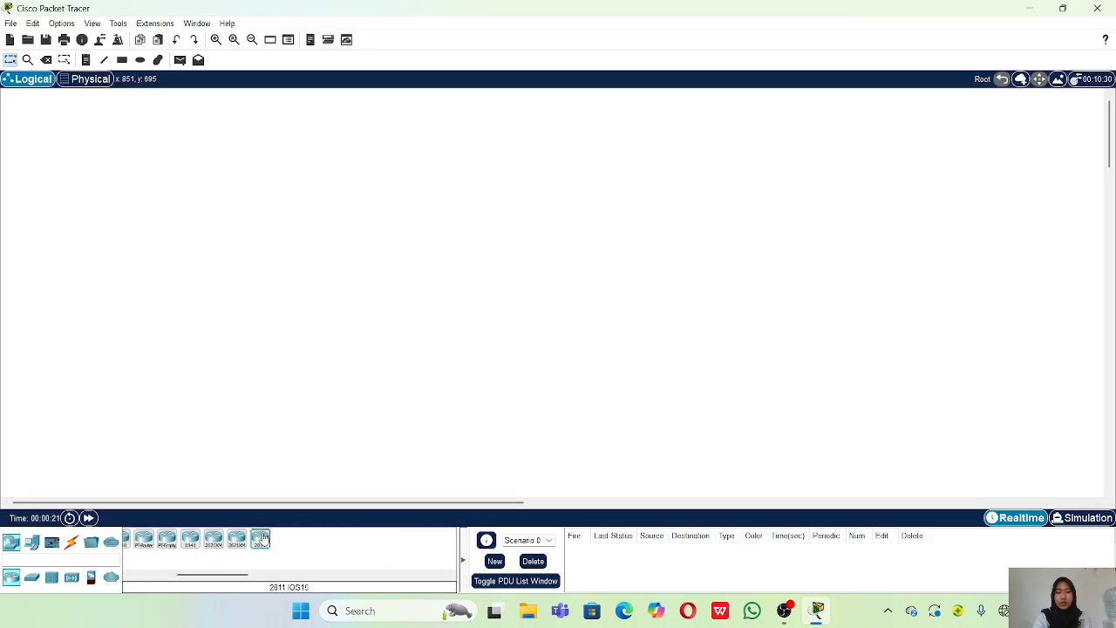
click(540, 130)
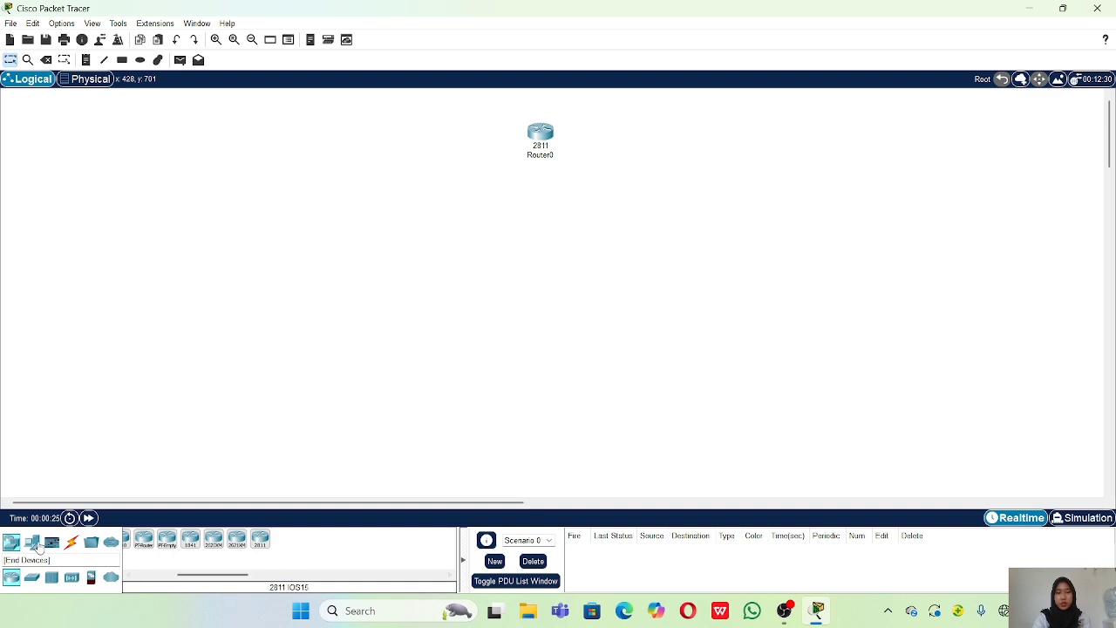
Place three 2960 switches in a spread-out row below the 2811 router, the middle one directly beneath it.
click(33, 578)
click(134, 538)
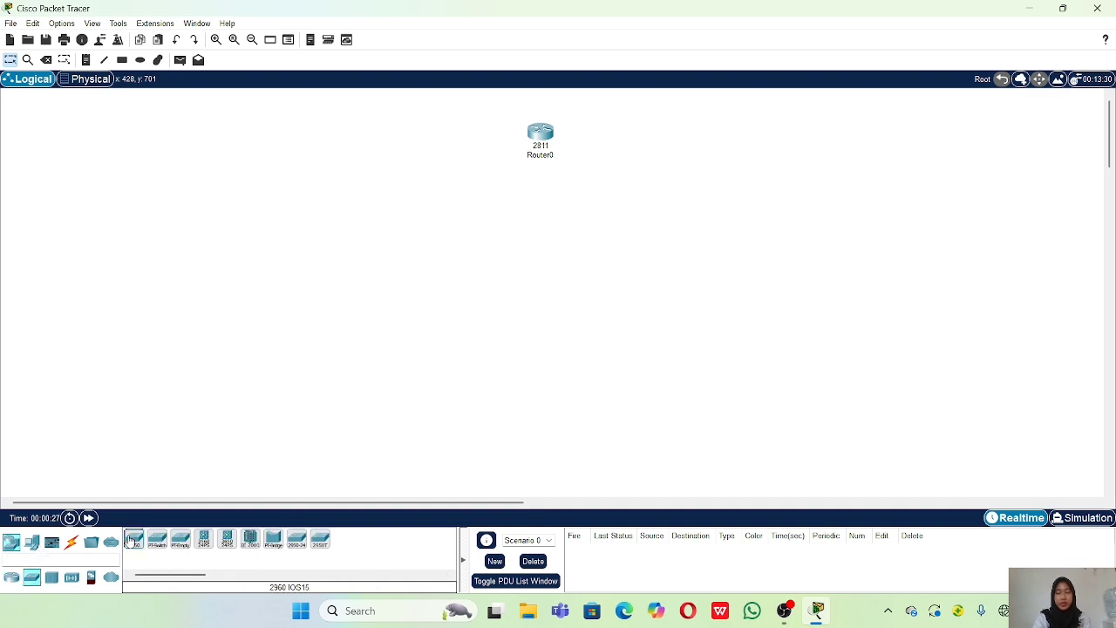
click(274, 218)
click(134, 538)
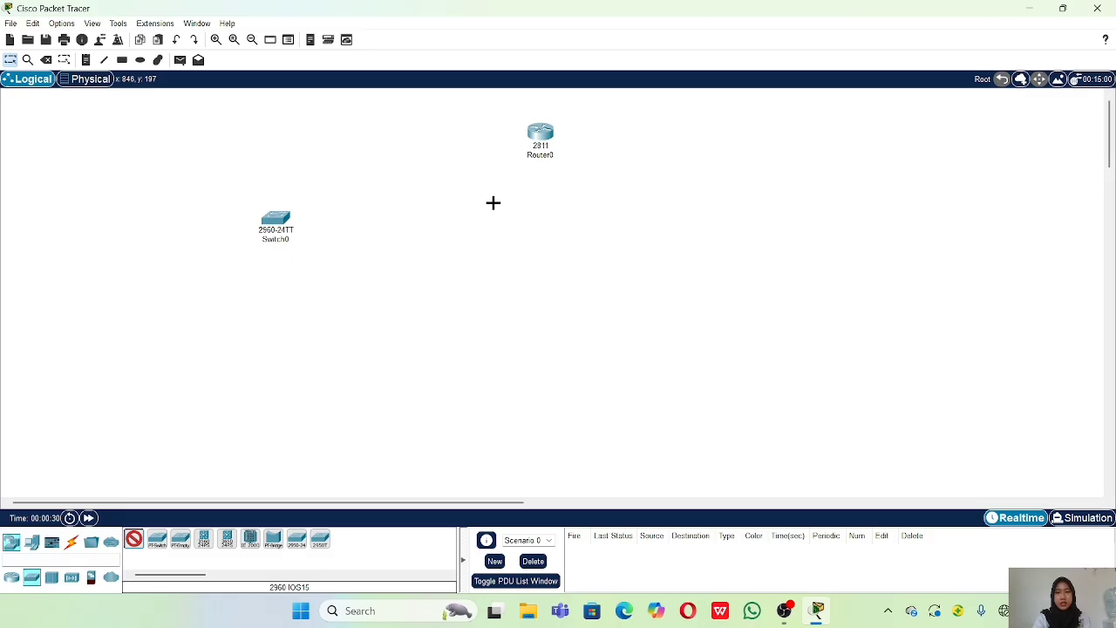
click(548, 229)
click(133, 538)
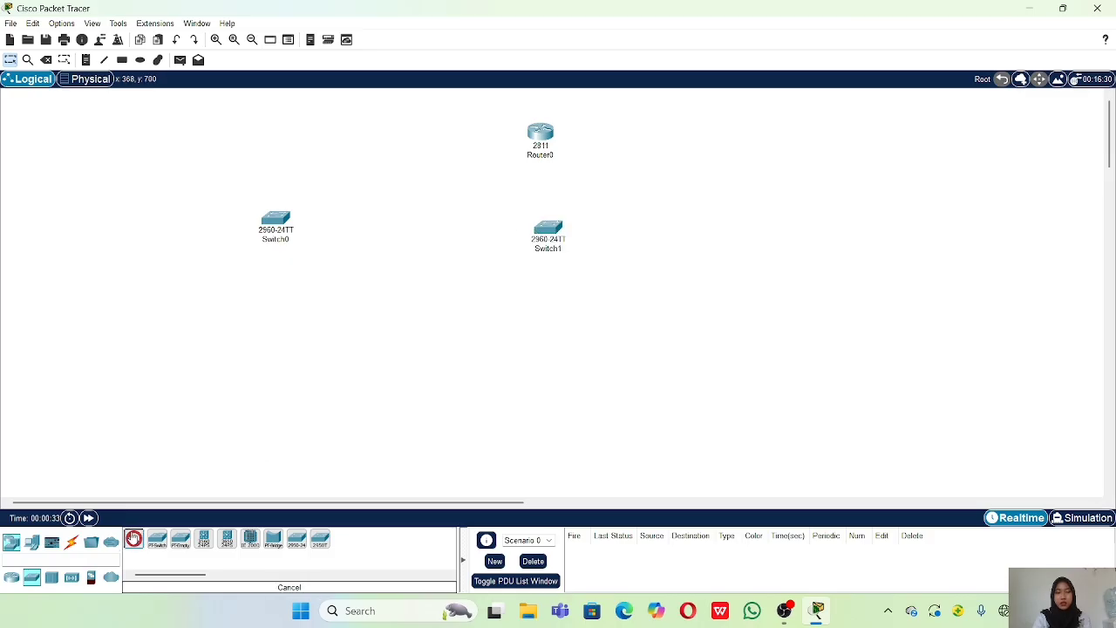
click(813, 217)
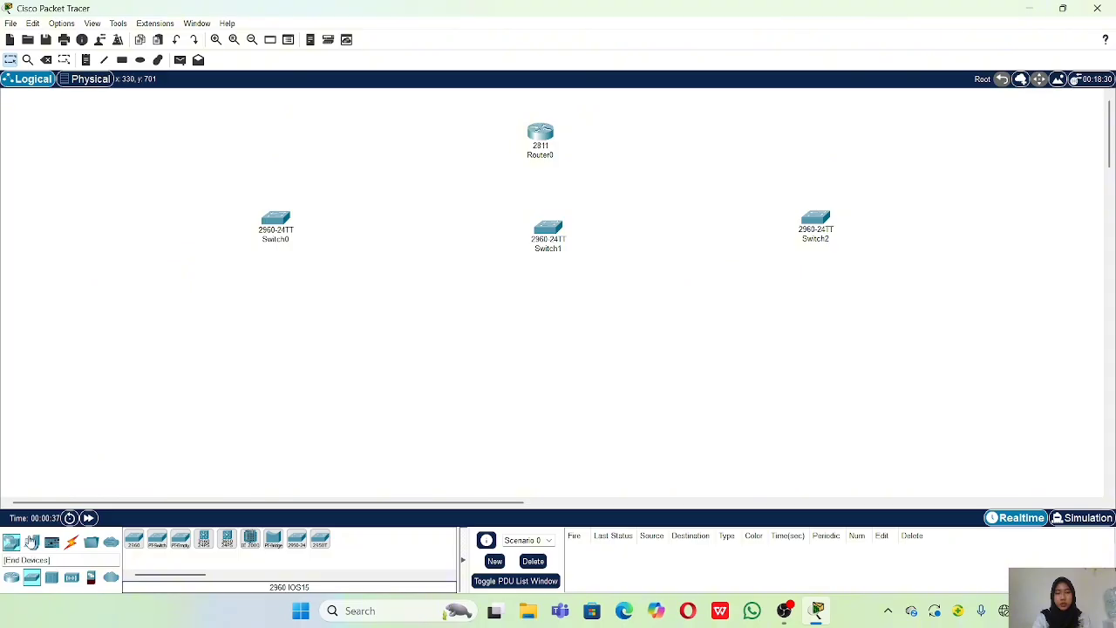
Place ten PCs beneath Switch0 in three rows: two, four and four.
click(31, 542)
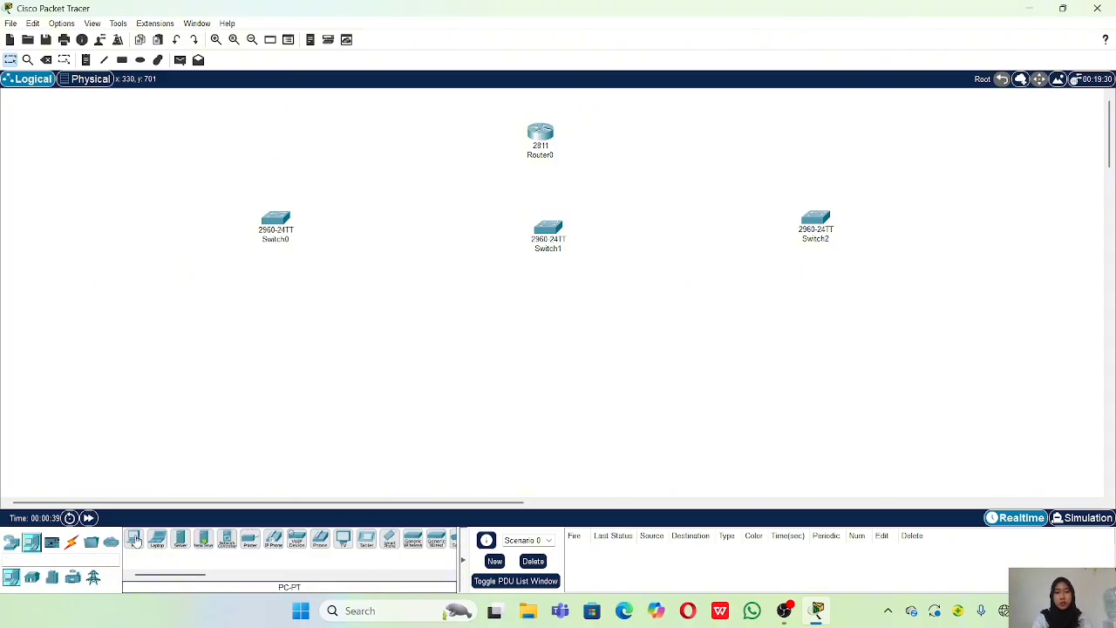
click(134, 539)
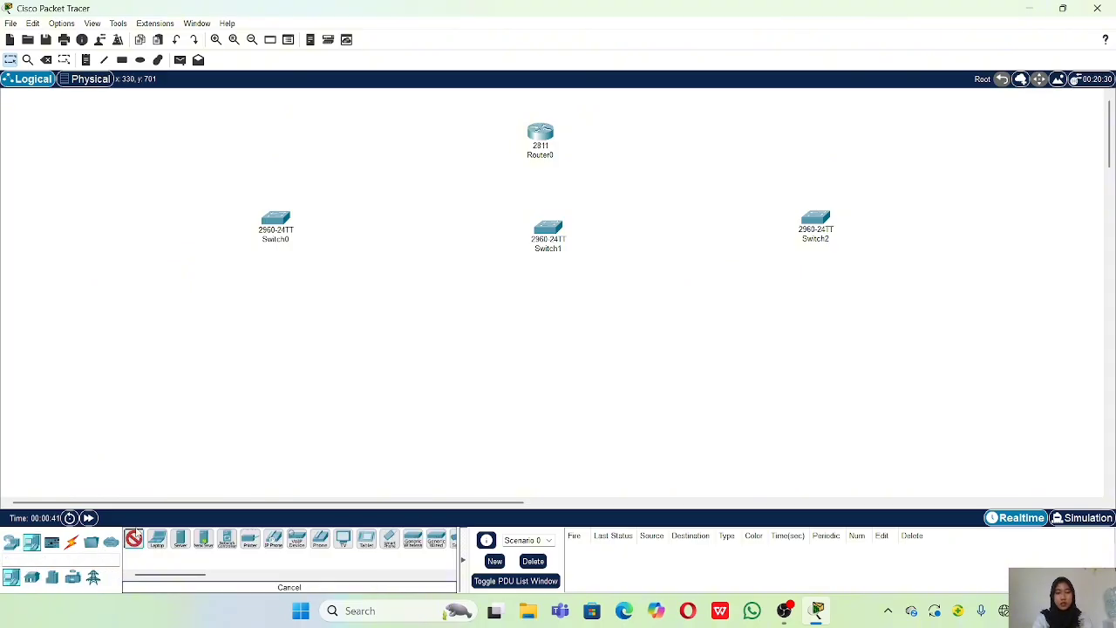
click(206, 291)
click(308, 287)
click(157, 335)
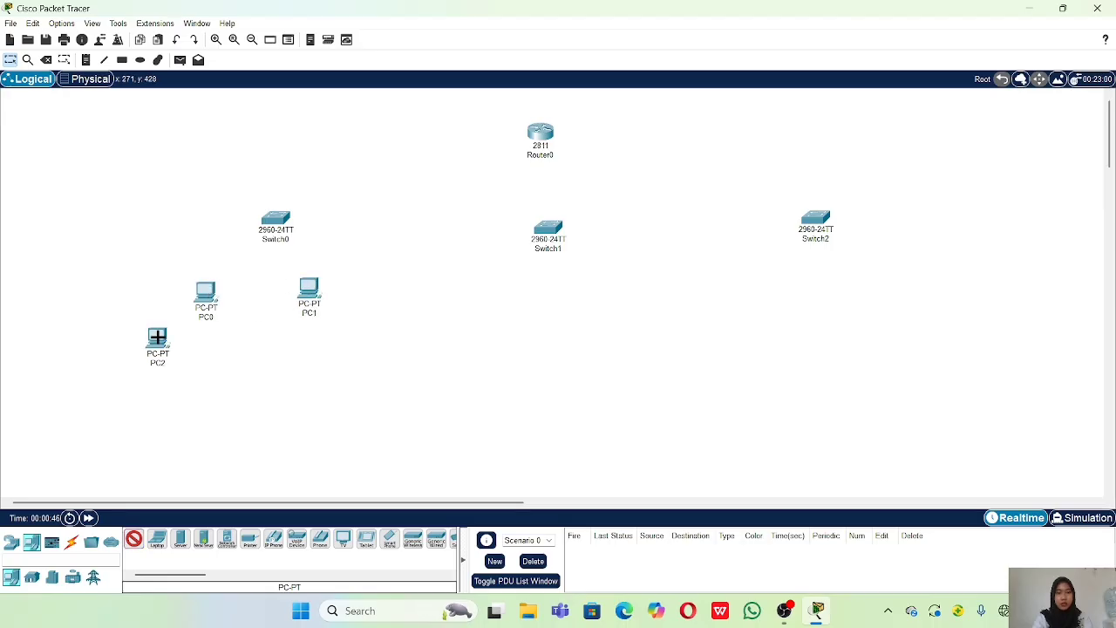
click(217, 343)
click(269, 343)
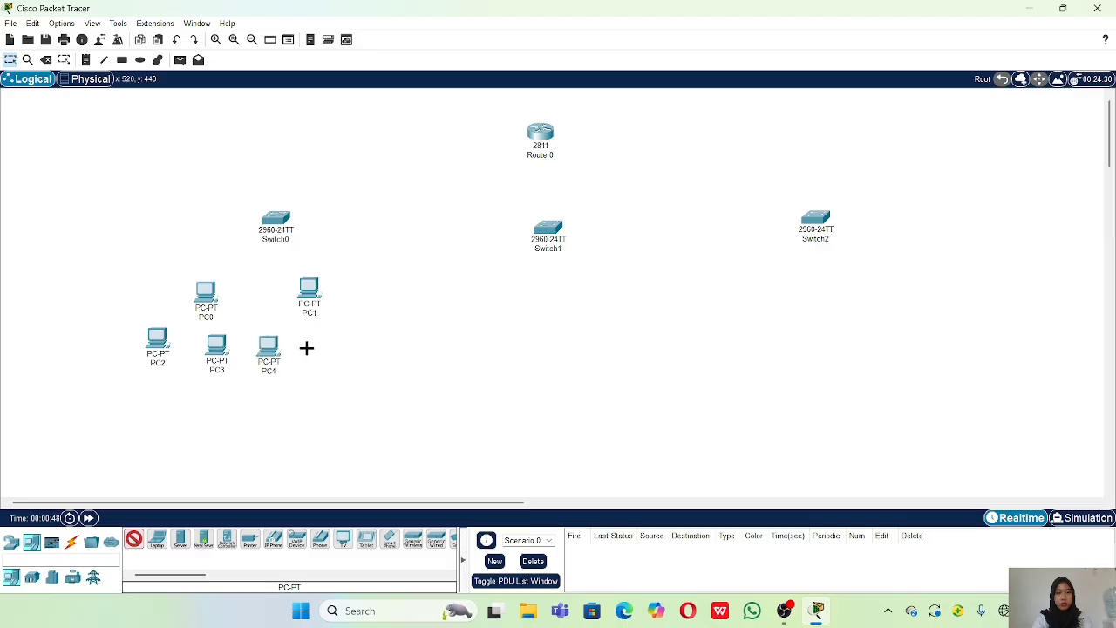
click(329, 342)
click(145, 408)
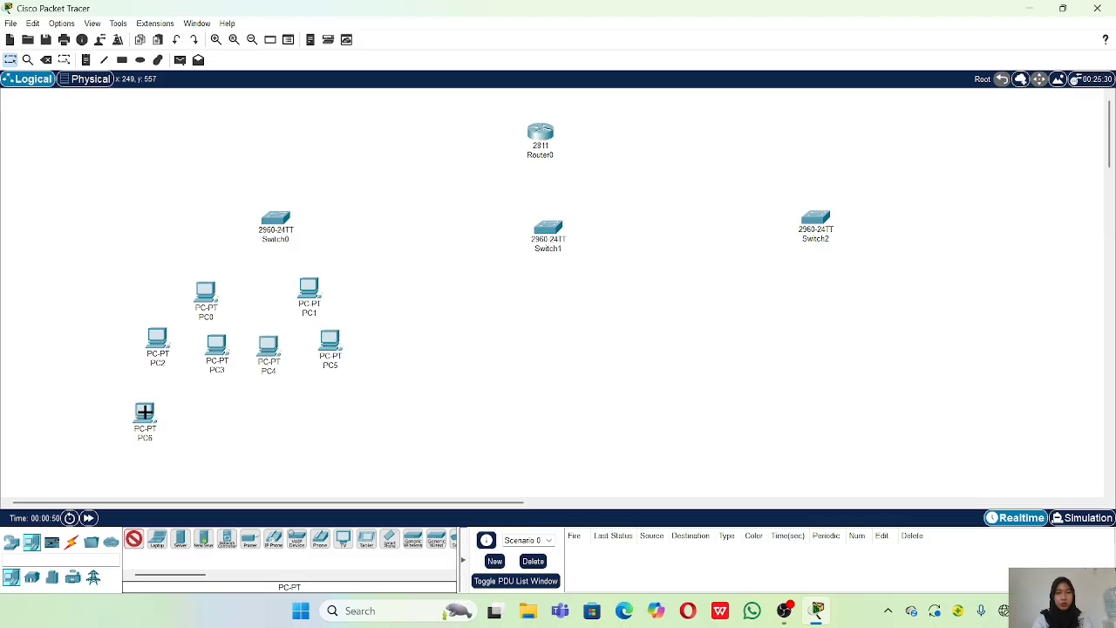
click(224, 414)
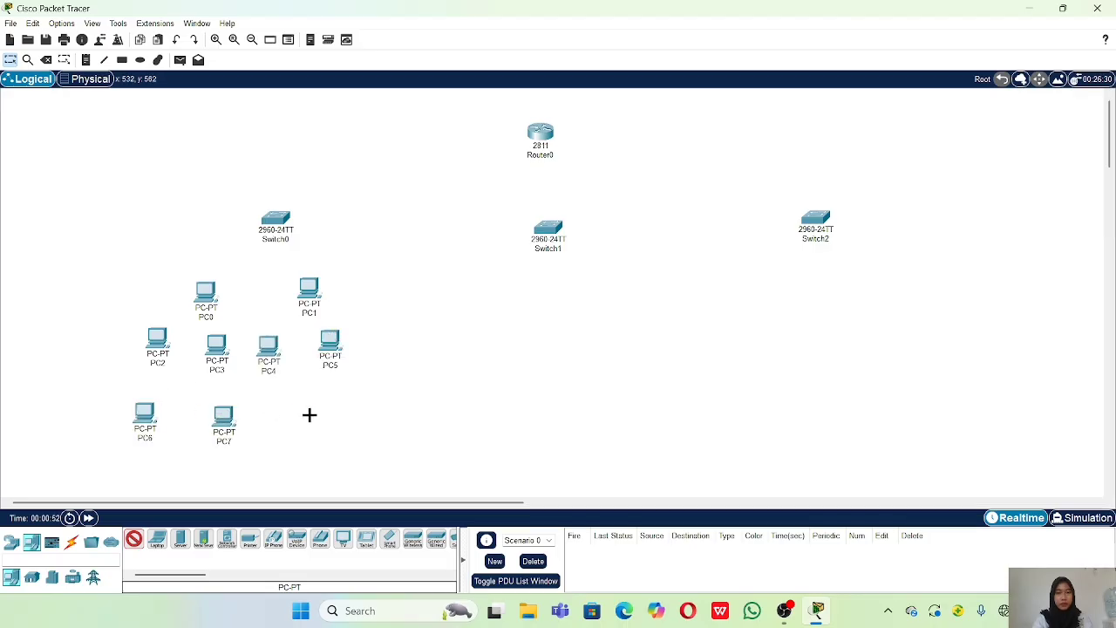
click(300, 416)
click(360, 416)
Place four PCs beneath Switch1 in two rows of two.
click(526, 293)
click(573, 288)
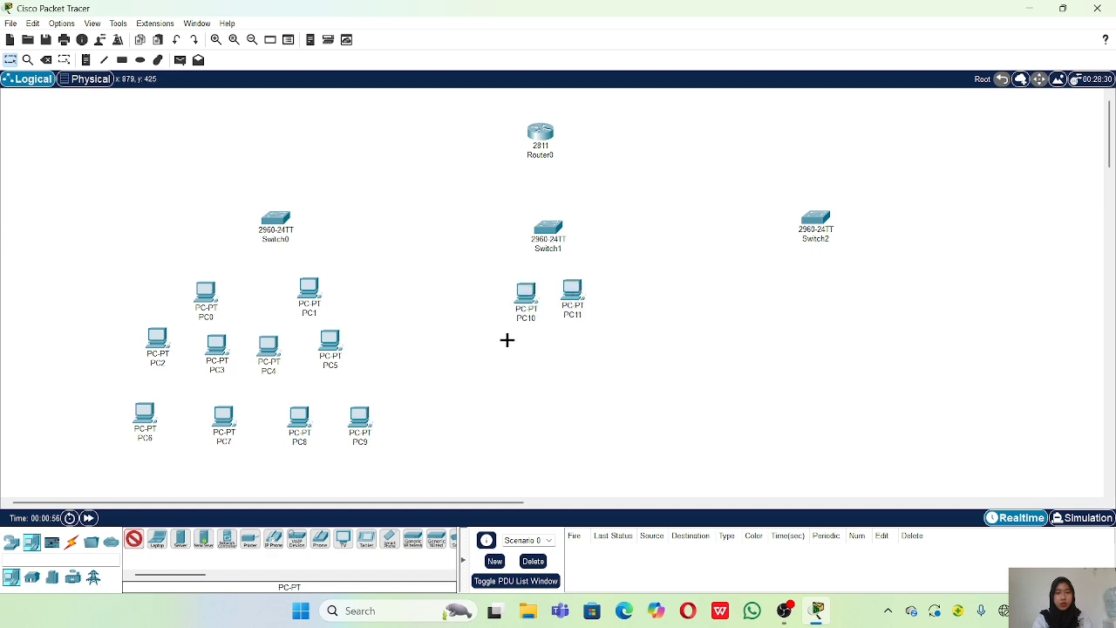
click(523, 361)
click(563, 357)
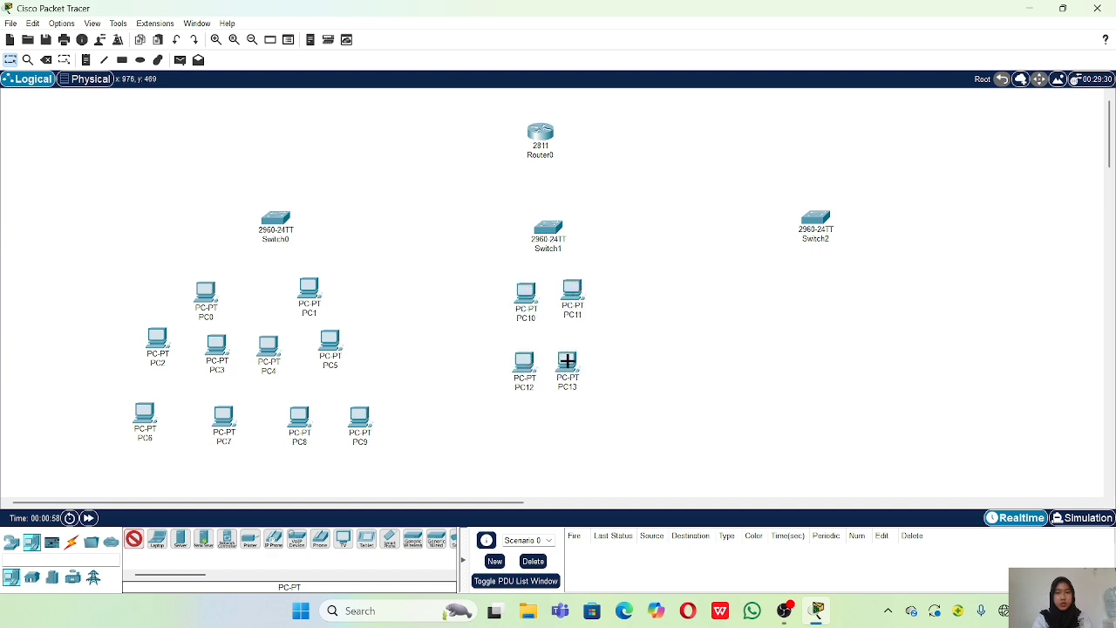
Place ten PCs beneath Switch2 in three rows: two, four and four.
click(761, 267)
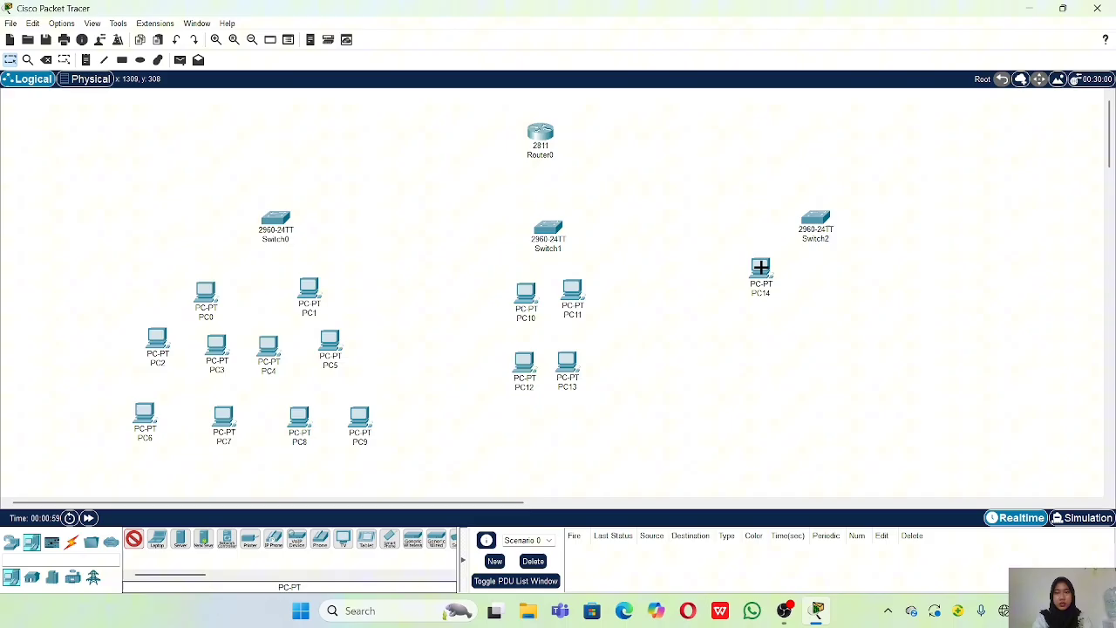
click(857, 267)
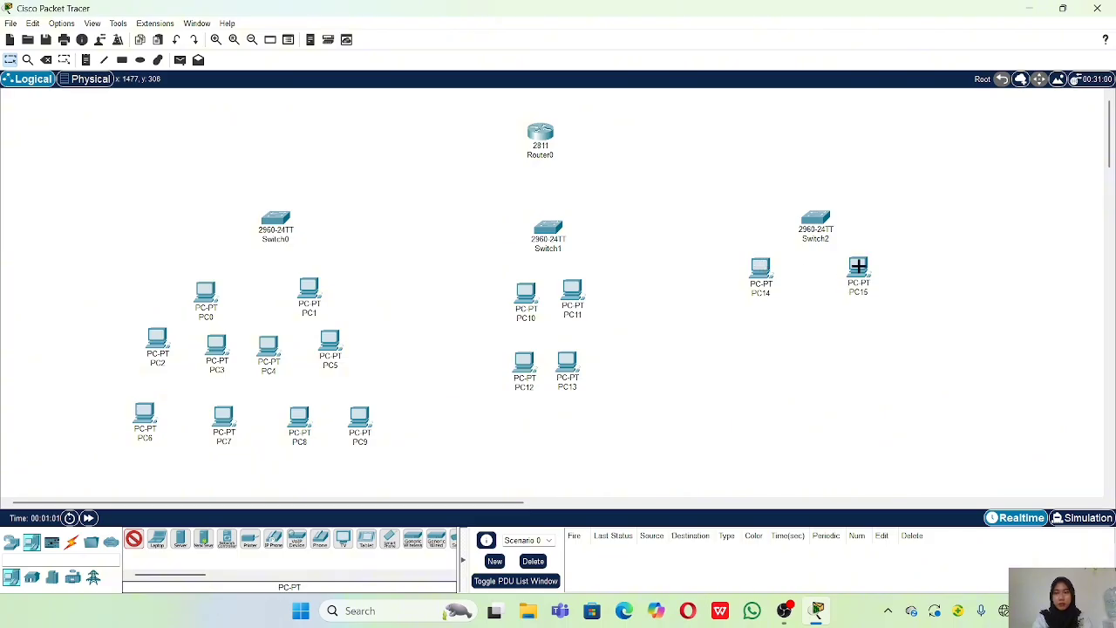
click(731, 336)
click(781, 336)
click(825, 334)
click(873, 335)
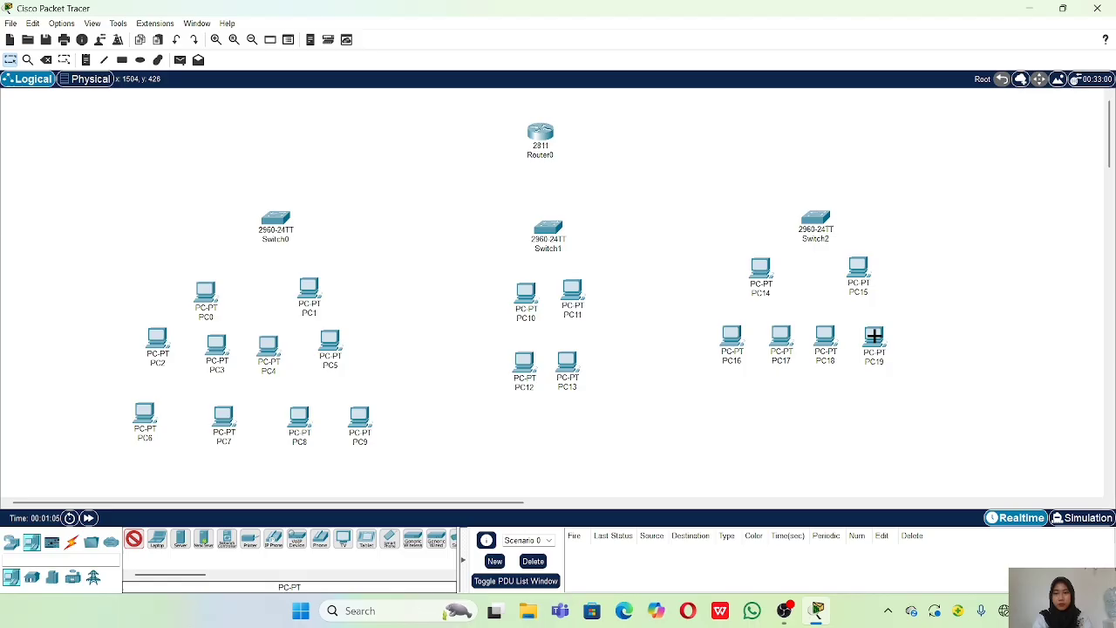
click(726, 411)
click(788, 406)
click(840, 410)
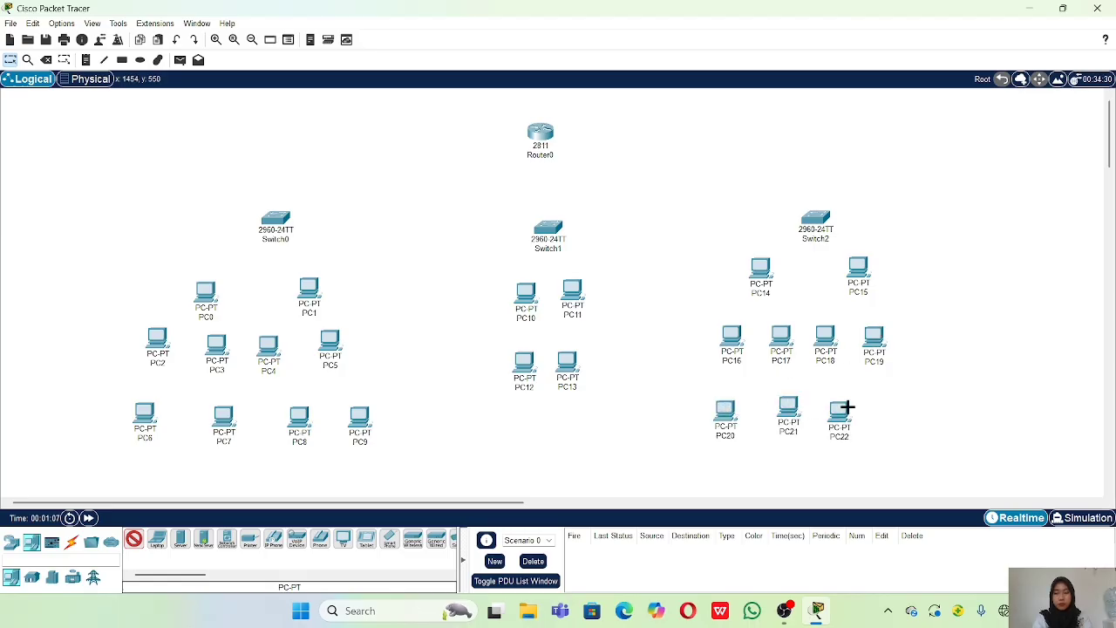
click(899, 403)
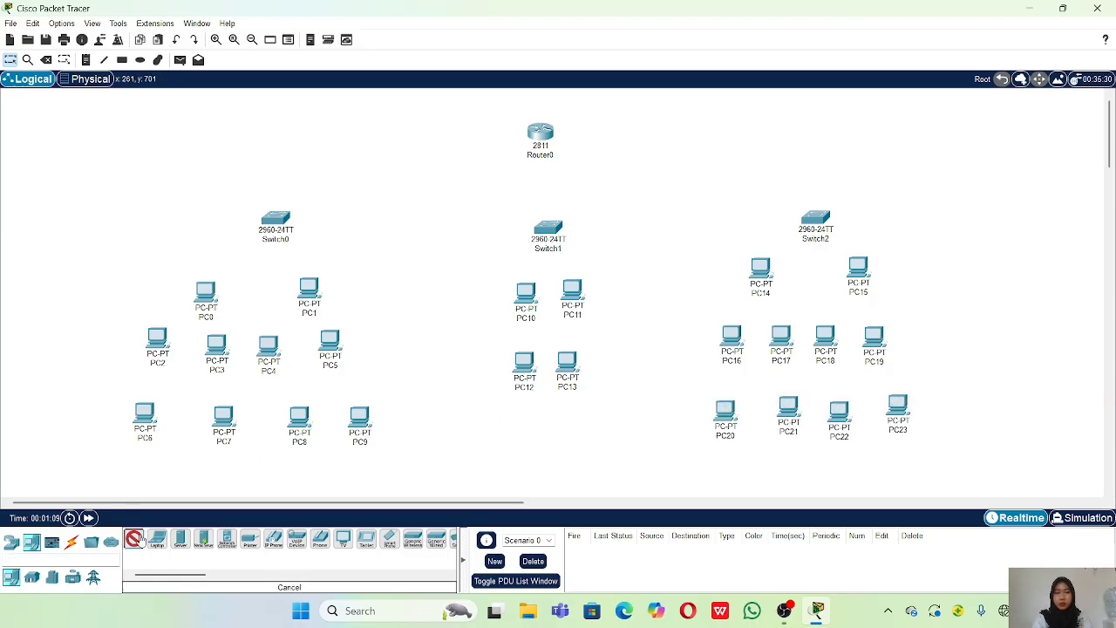
Connect Router0 to Switch1, and Switch1 to both Switch2 and Switch0, using the automatic connection type.
click(71, 542)
click(139, 542)
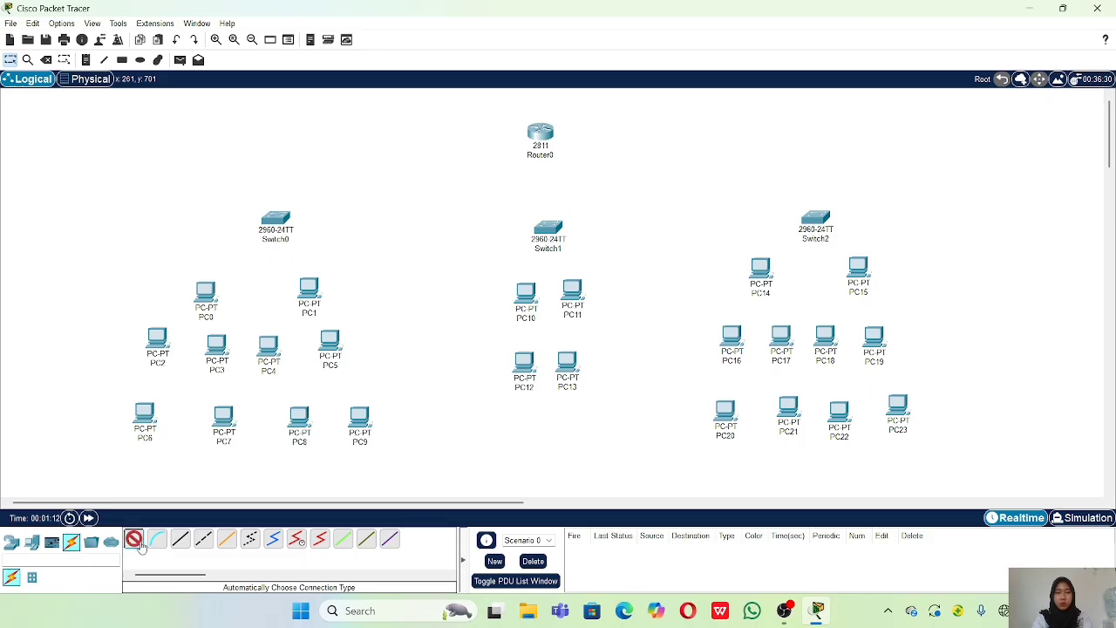
click(539, 135)
click(541, 225)
click(545, 225)
click(813, 216)
click(549, 227)
click(288, 213)
Cable PC0 through PC5, the upper two rows of PCs, to Switch0 with automatic connections.
click(202, 290)
click(274, 218)
click(276, 218)
click(309, 288)
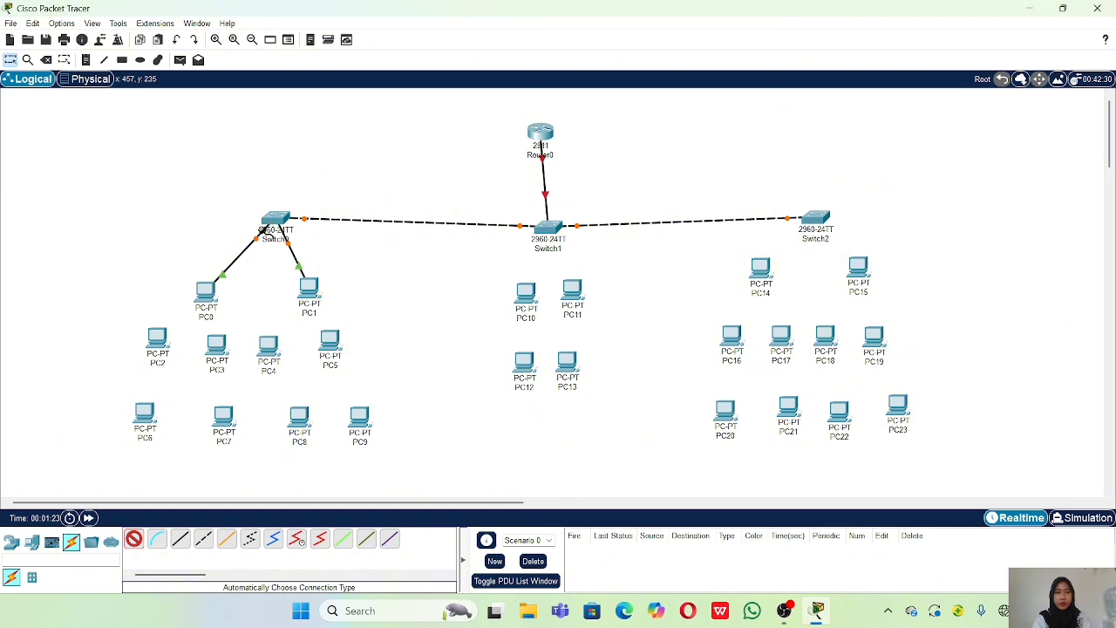
click(167, 345)
click(276, 238)
click(218, 345)
click(278, 218)
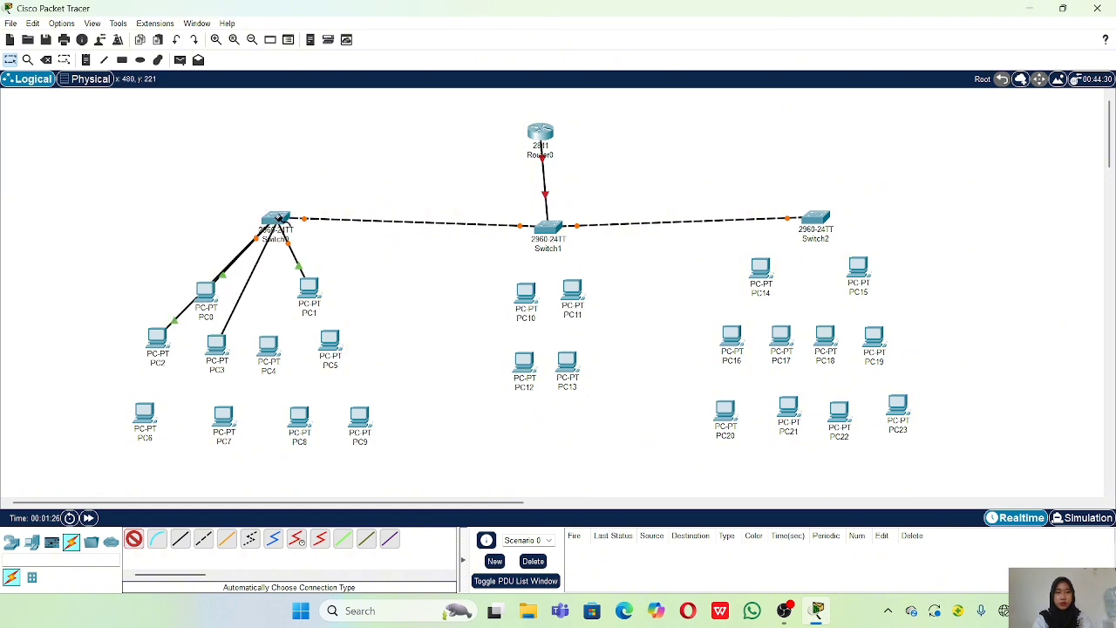
click(269, 346)
click(271, 223)
click(330, 342)
click(277, 223)
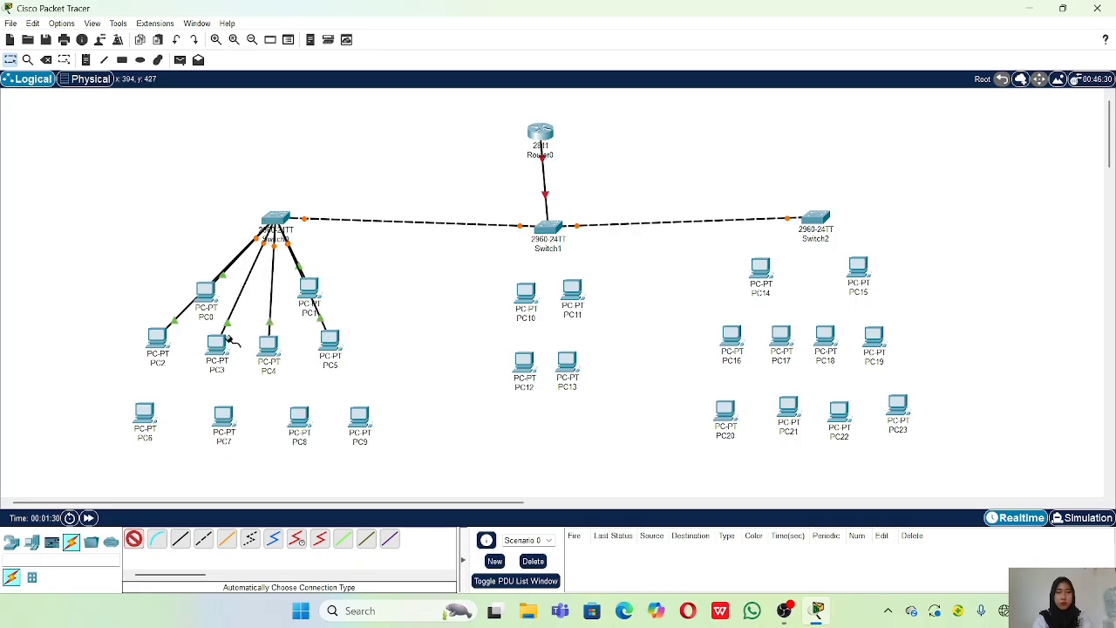
Cable the bottom row of PCs, PC6 through PC9, to Switch0 with automatic connections.
click(145, 415)
click(273, 229)
click(221, 417)
click(275, 222)
click(301, 422)
click(277, 216)
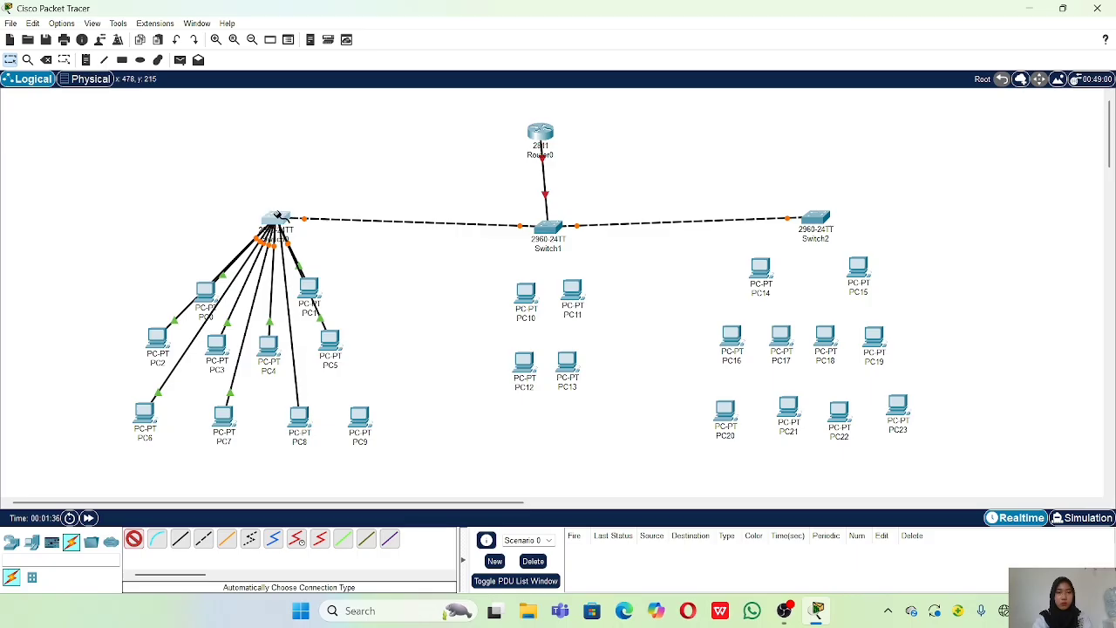
click(359, 419)
click(281, 222)
Cable PC10 through PC13 to Switch1 with automatic connections.
click(521, 291)
click(544, 248)
click(574, 310)
click(554, 230)
click(524, 357)
click(547, 229)
click(568, 365)
click(552, 225)
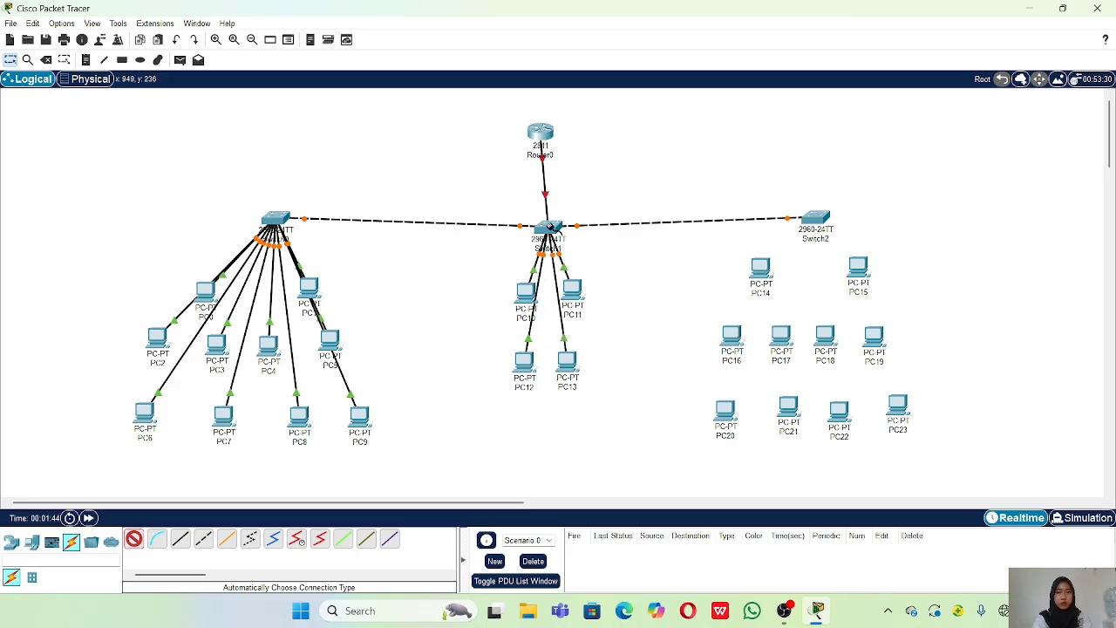
Cable PC14 through PC19, the upper two rows of PCs, to Switch2 with automatic connections.
click(759, 267)
click(817, 219)
click(860, 267)
click(816, 217)
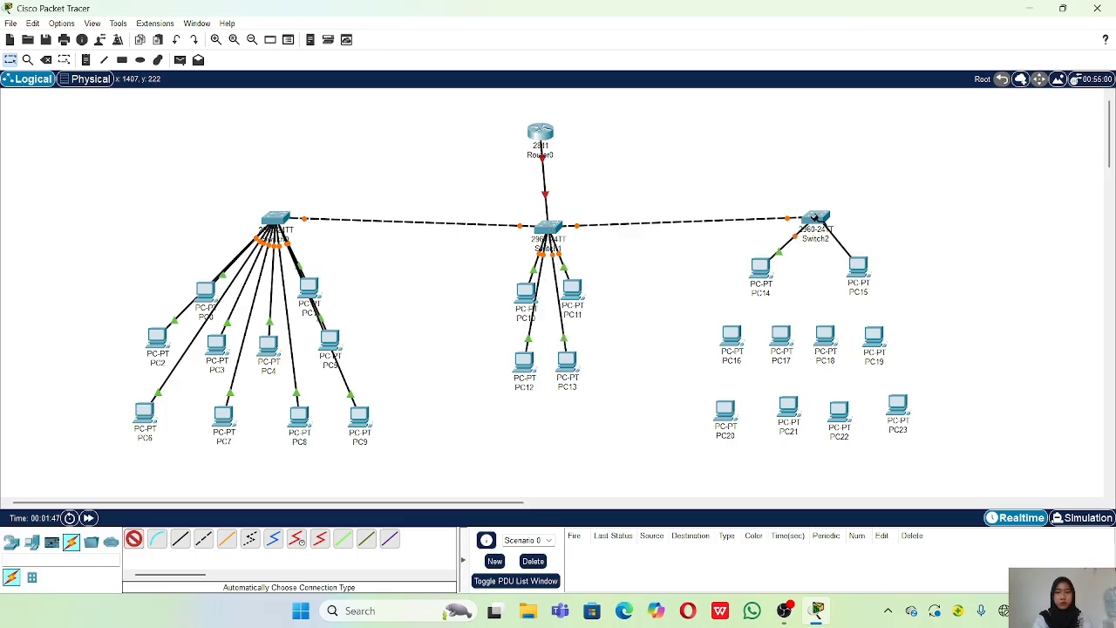
click(717, 349)
click(815, 218)
click(785, 349)
click(810, 212)
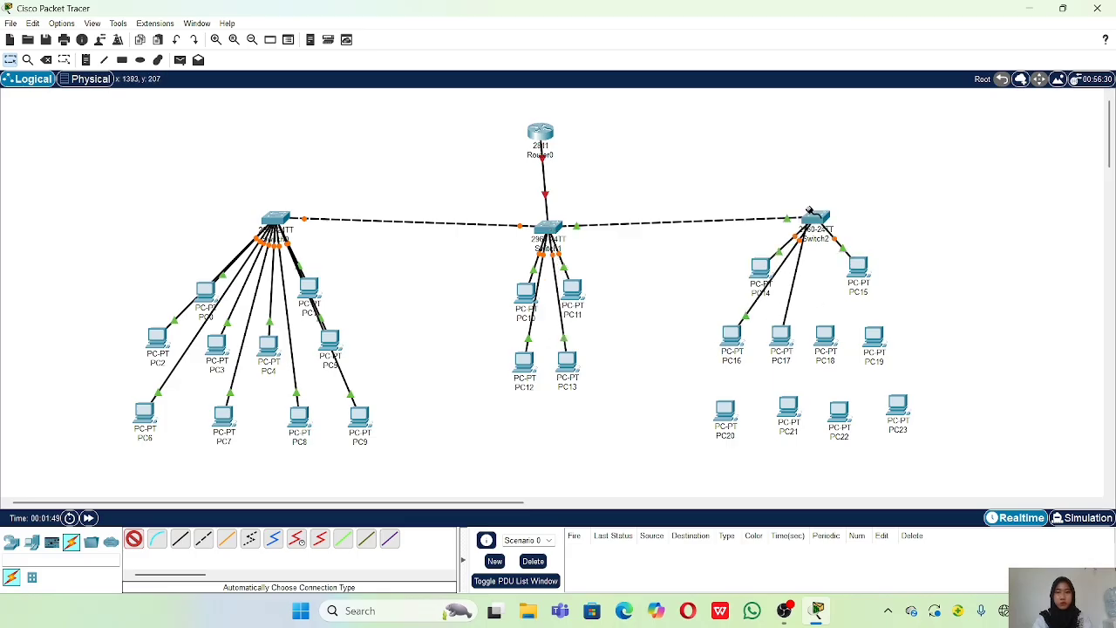
click(830, 343)
click(811, 213)
click(876, 337)
click(831, 229)
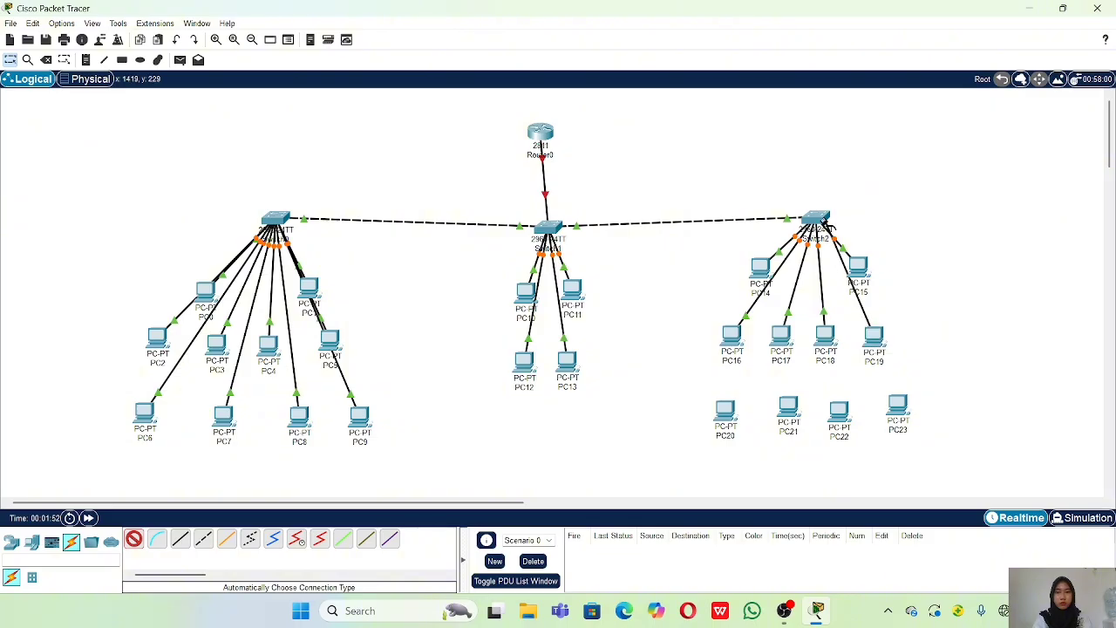
Cable the bottom row of PCs, PC20 through PC23, to Switch2 with automatic connections.
click(726, 417)
click(811, 216)
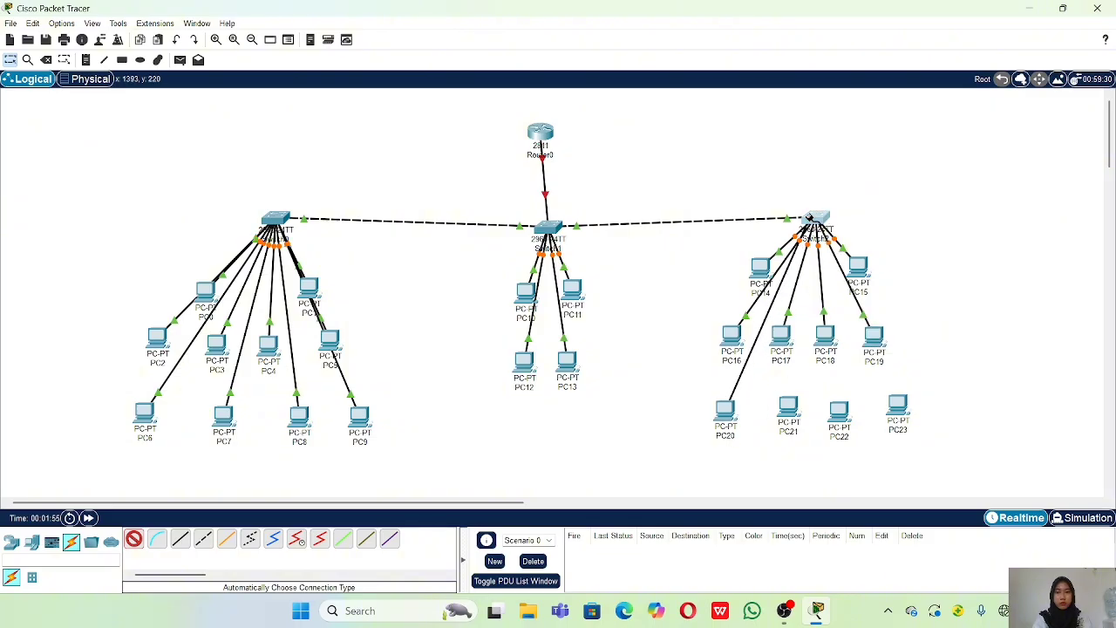
click(789, 408)
click(809, 219)
click(842, 417)
click(819, 220)
click(898, 403)
click(819, 221)
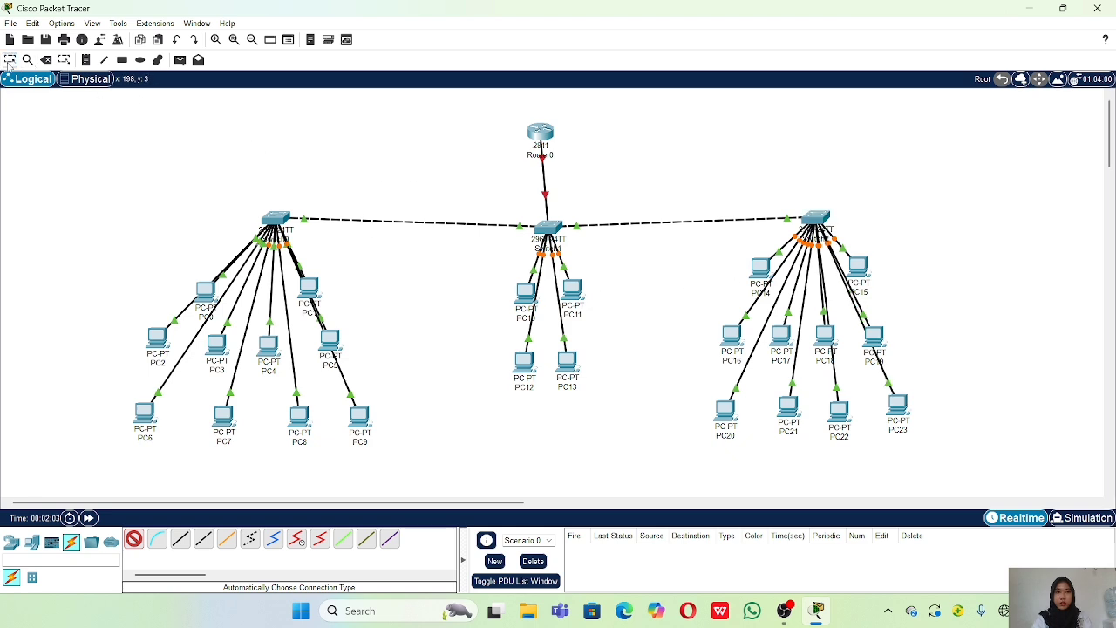
click(9, 61)
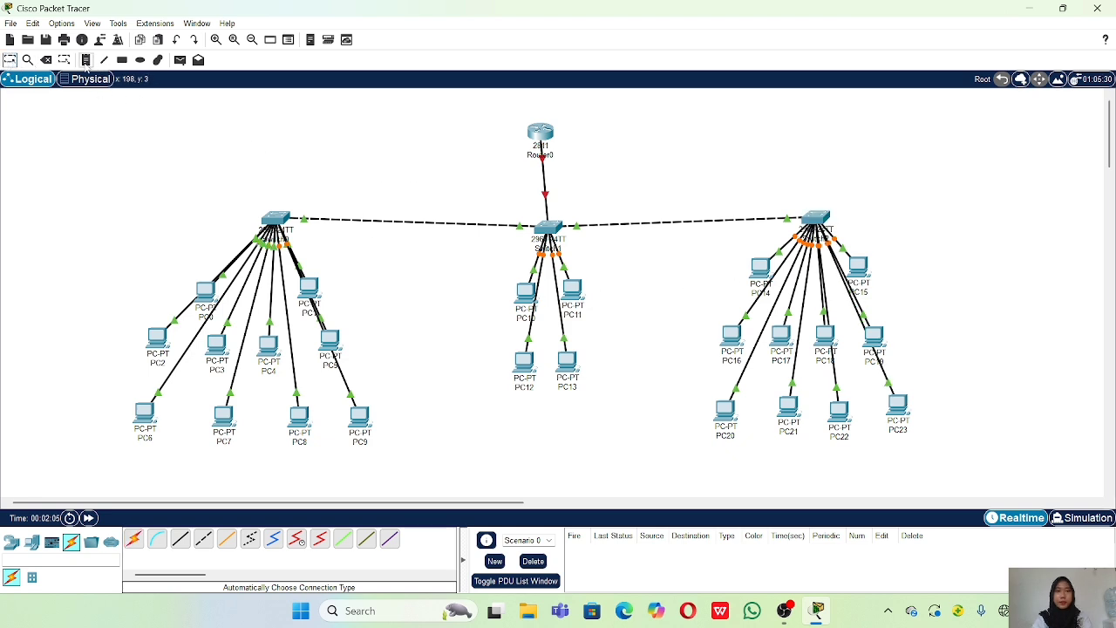
Draw an unfilled black-outlined rectangle around each of the three PC rows beneath Switch0.
click(123, 61)
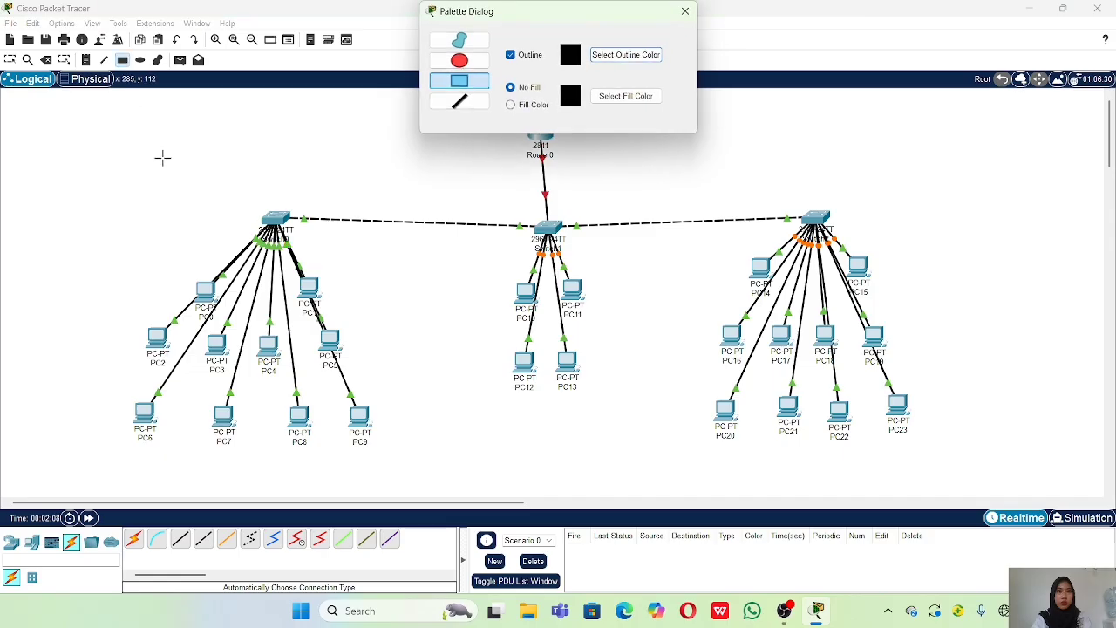
drag(163, 258, 346, 309)
drag(119, 328, 373, 381)
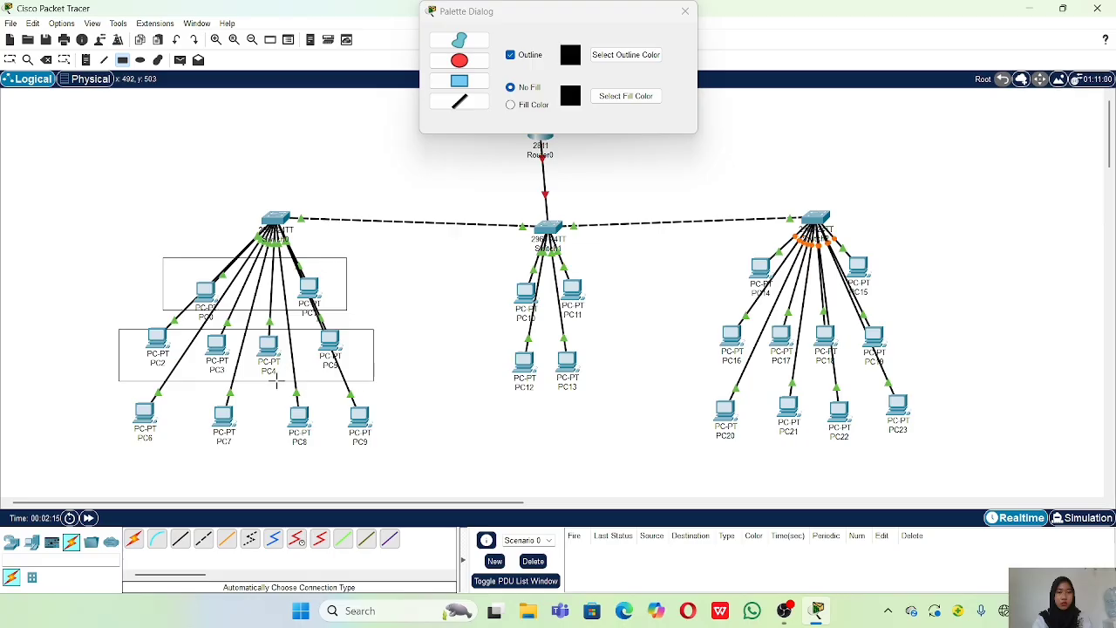
drag(97, 405, 419, 456)
Draw unfilled black-outlined rectangles around the two PC rows beneath Switch1 and the three PC rows beneath Switch2.
drag(483, 284, 625, 325)
drag(470, 338, 639, 398)
drag(717, 254, 901, 306)
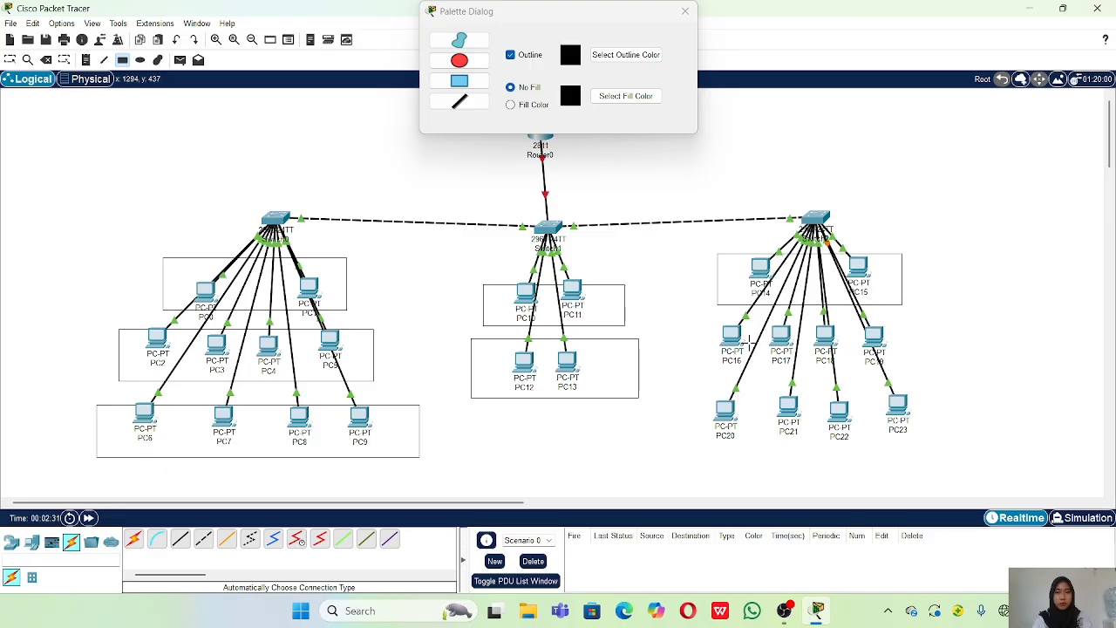
drag(703, 321, 932, 371)
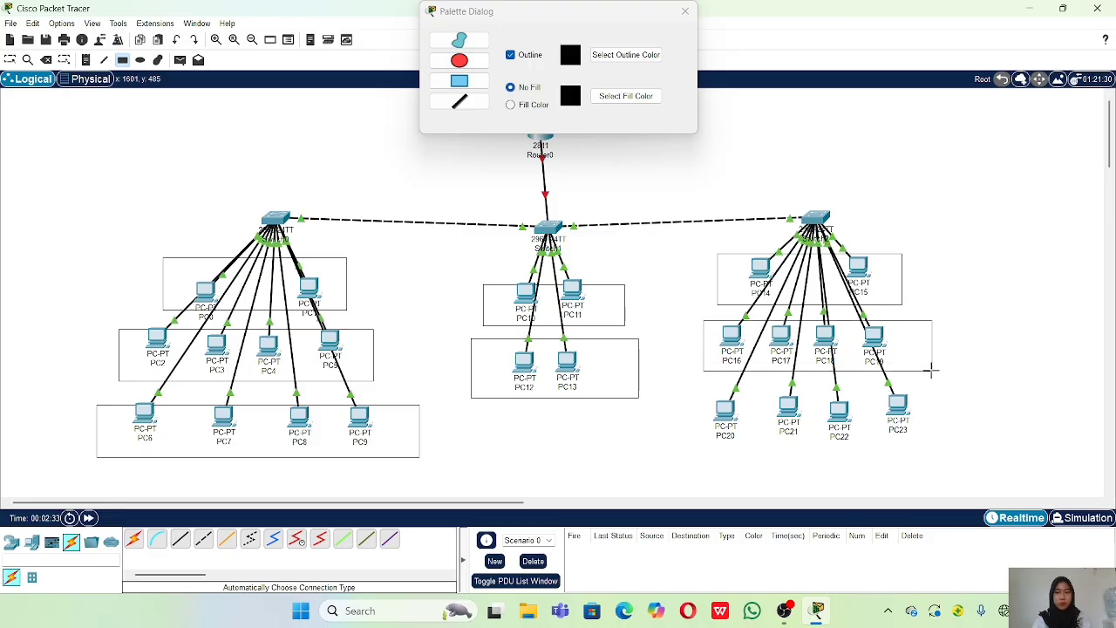
drag(696, 392, 948, 450)
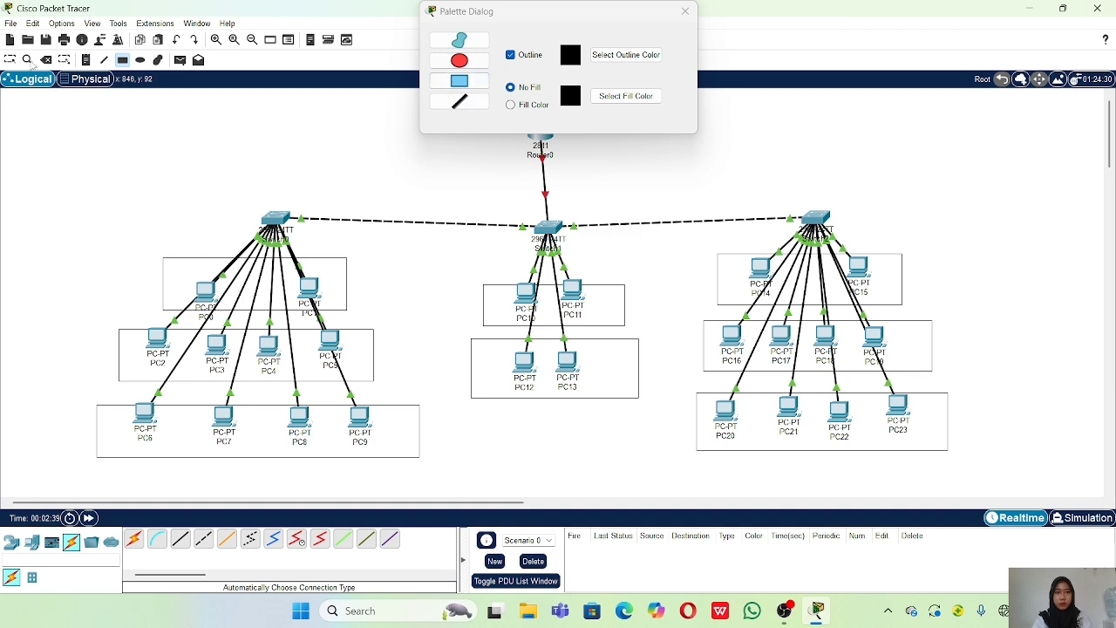
click(10, 59)
click(676, 14)
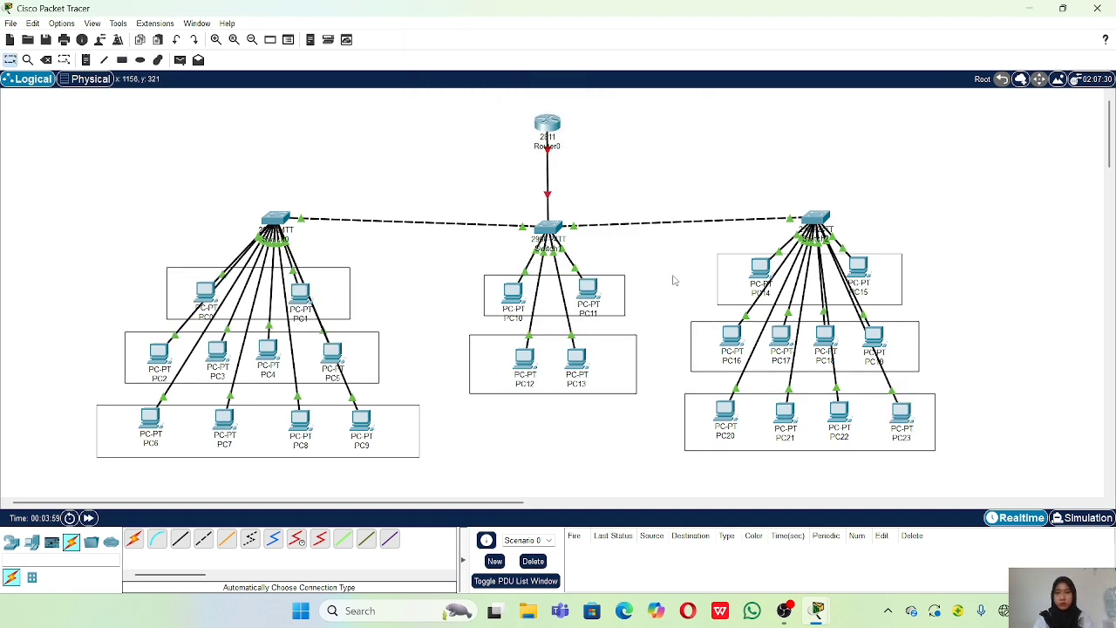
Place a text note beside Router0 with the first line "VLAN10- 10.10.10.0/24".
click(86, 59)
click(604, 132)
click(600, 120)
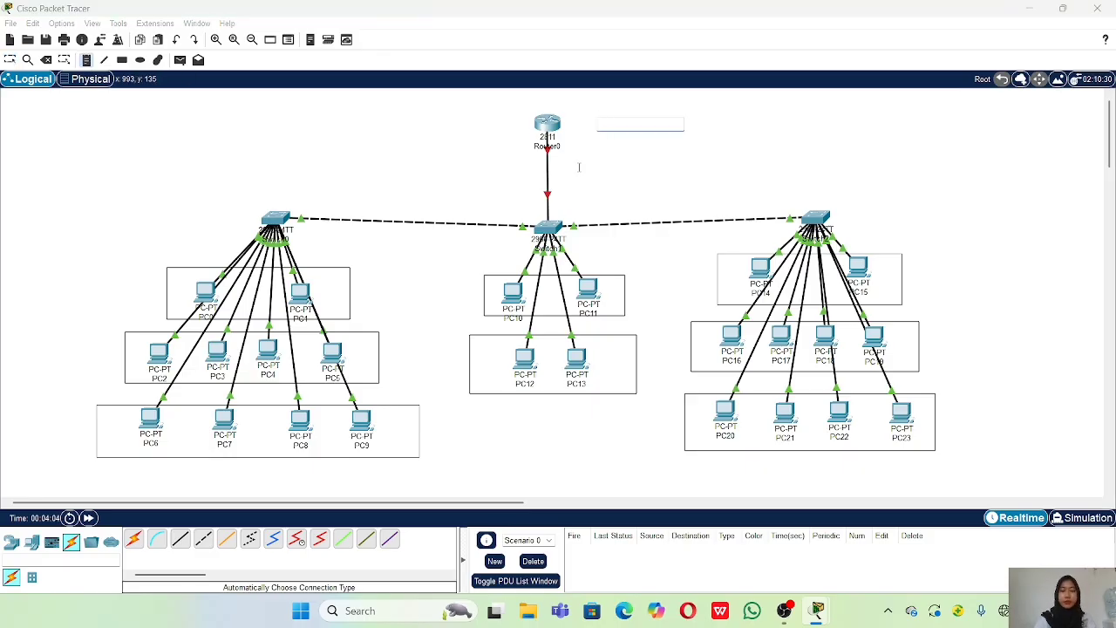
text(VLAN10)
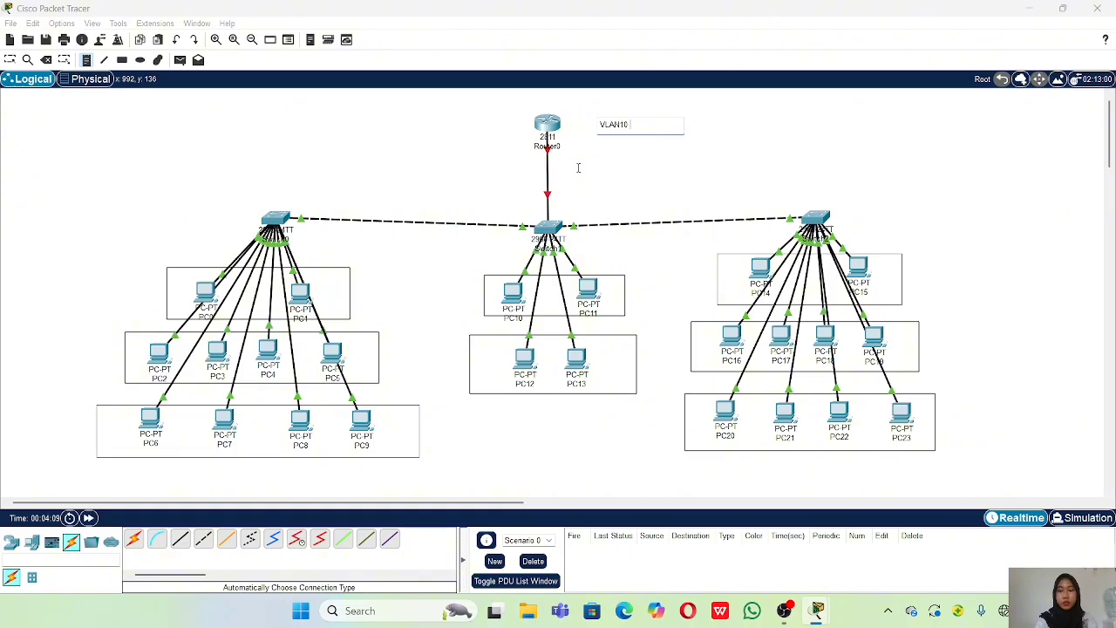
text(- 10.10.10.)
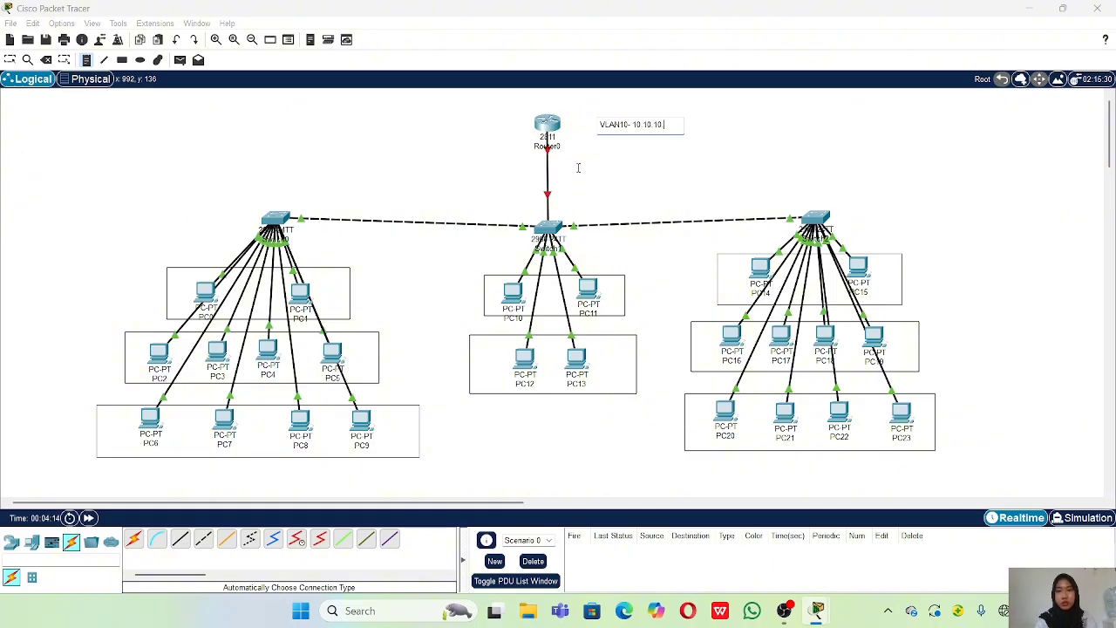
text(0/2)
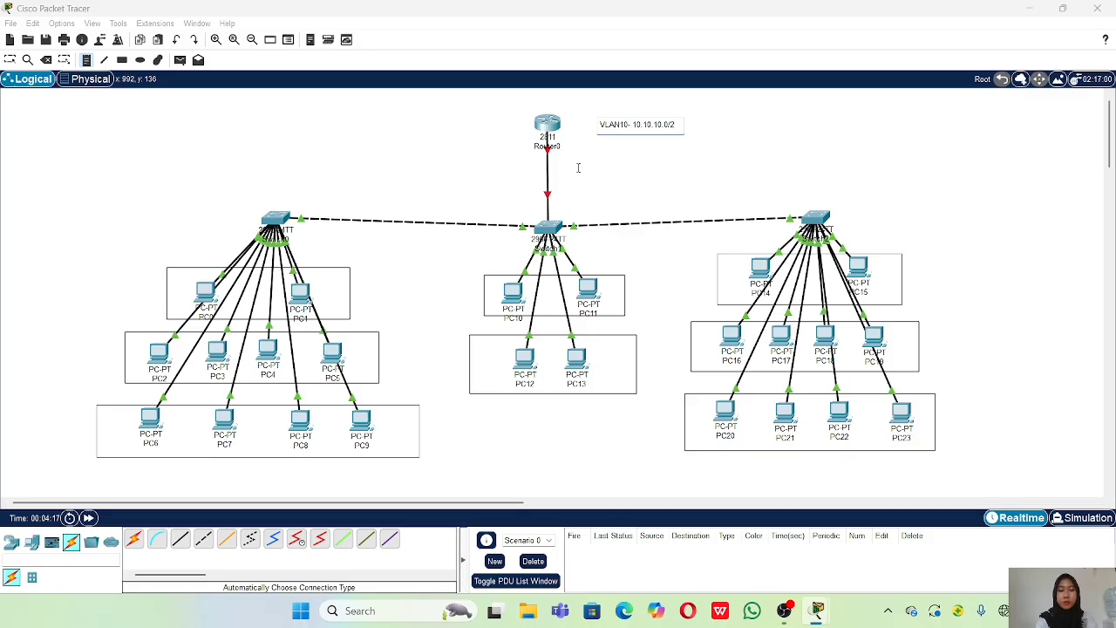
text(4)
Add the lines "VLAN20- 20.20.20.0/24" and "VLAN30- 30.30.30.0/24" to the note beside Router0.
key(Return)
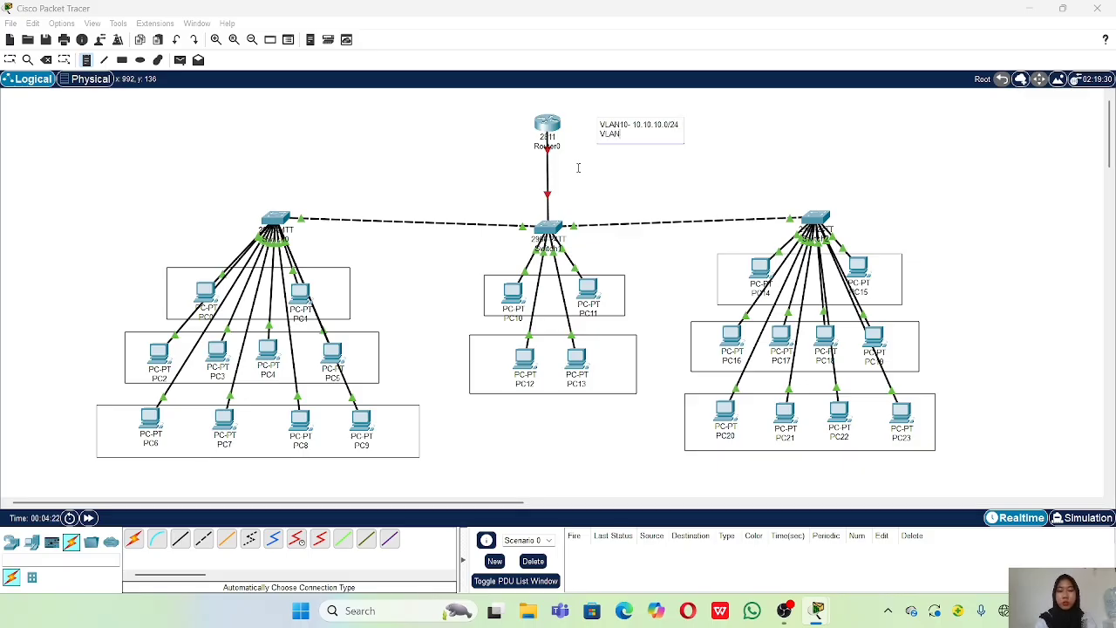
text(VLAN20-)
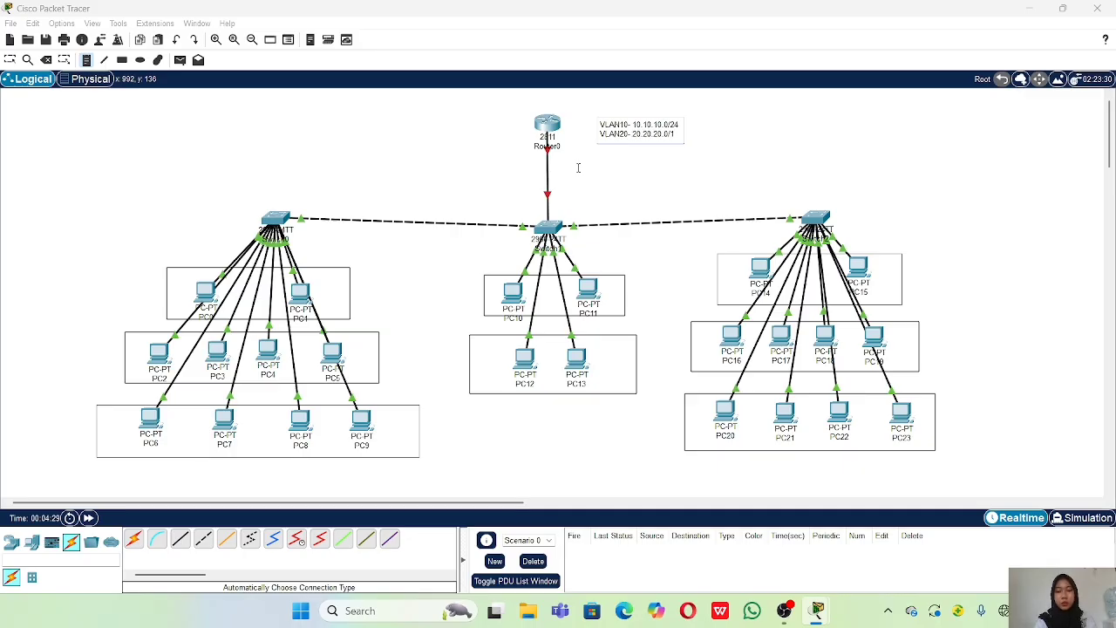
text(20.20.20.0/24)
key(Return)
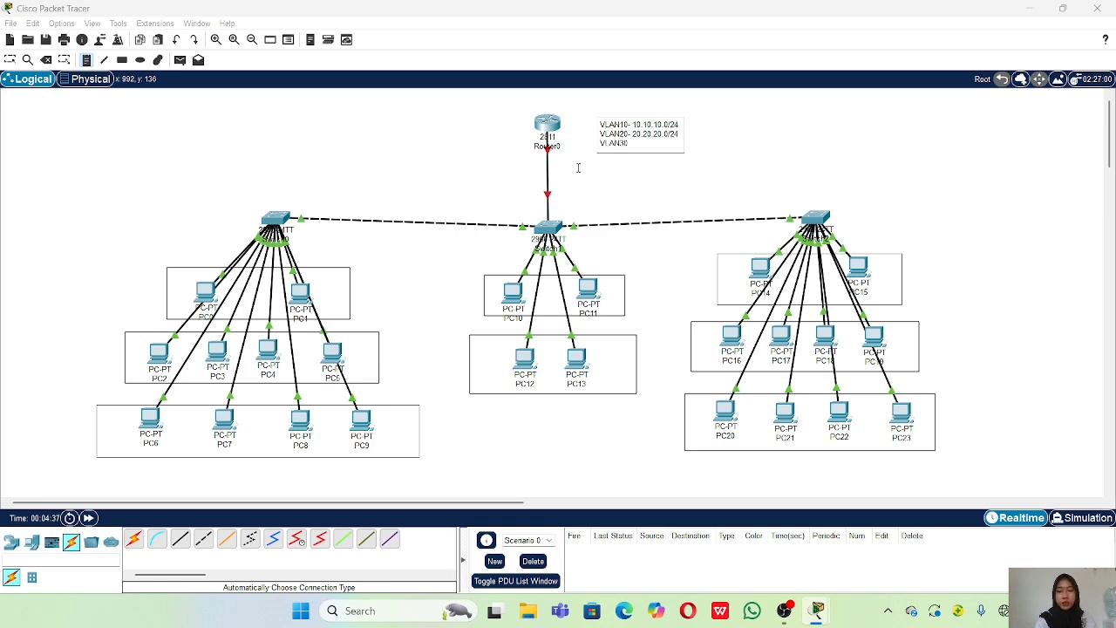
text(VLAN30- 30.30.30.0/24)
Add the lines "VLAN40- 40.40.40.0/24" and "VLAN 50- 50.50.50.0/24" to the note beside Router0.
key(Return)
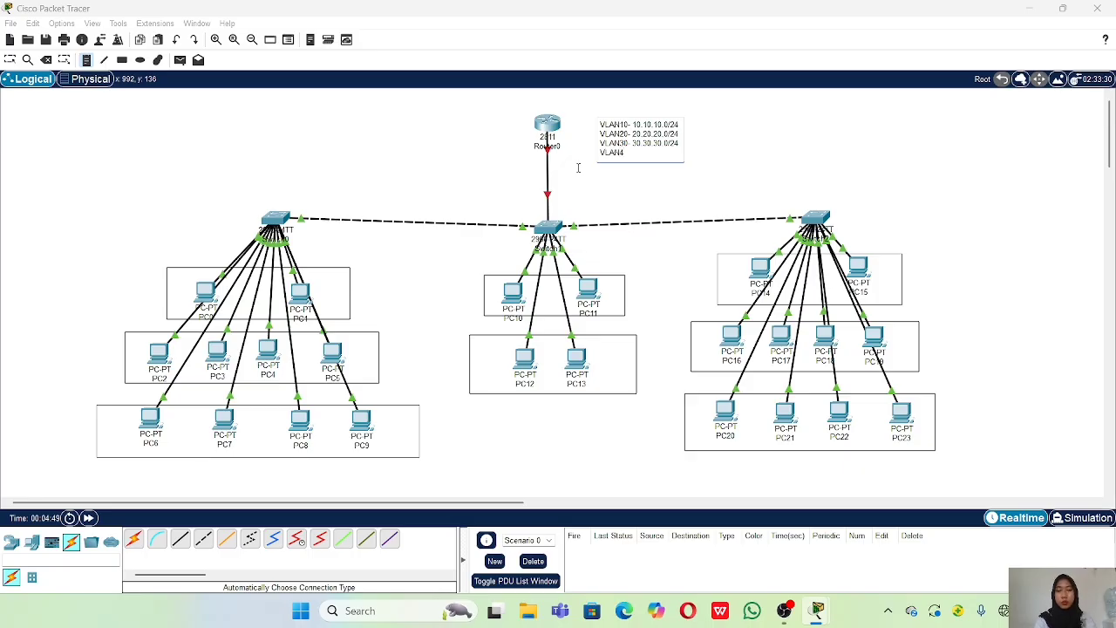
text(VLAN4-)
key(BackSpace)
text(0- 40.40.40.)
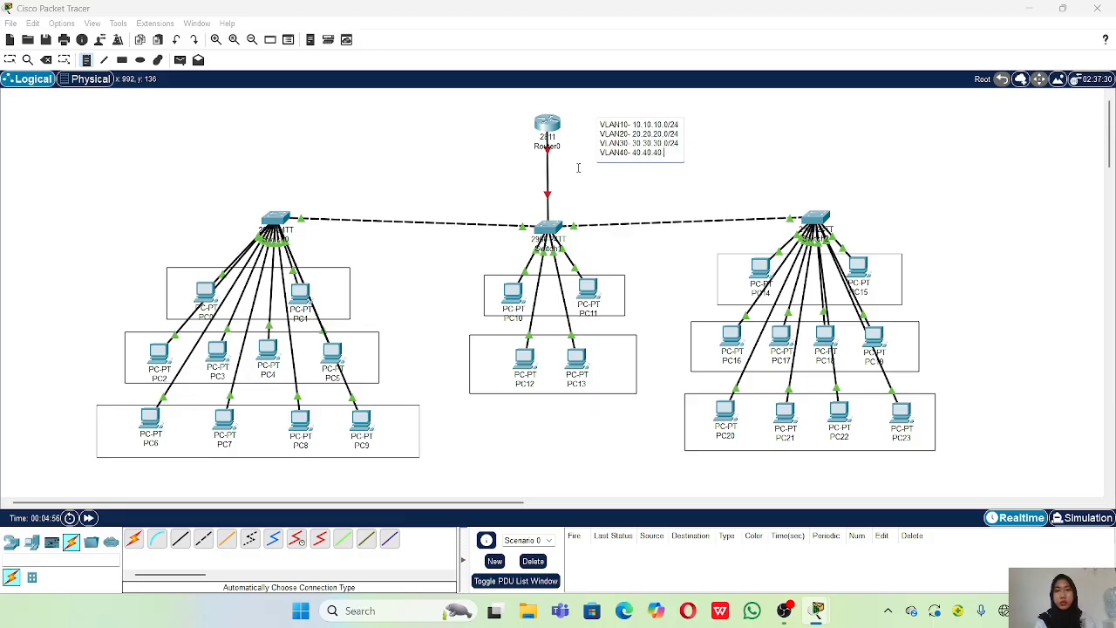
text(0/24)
key(Return)
text(VLAN 50)
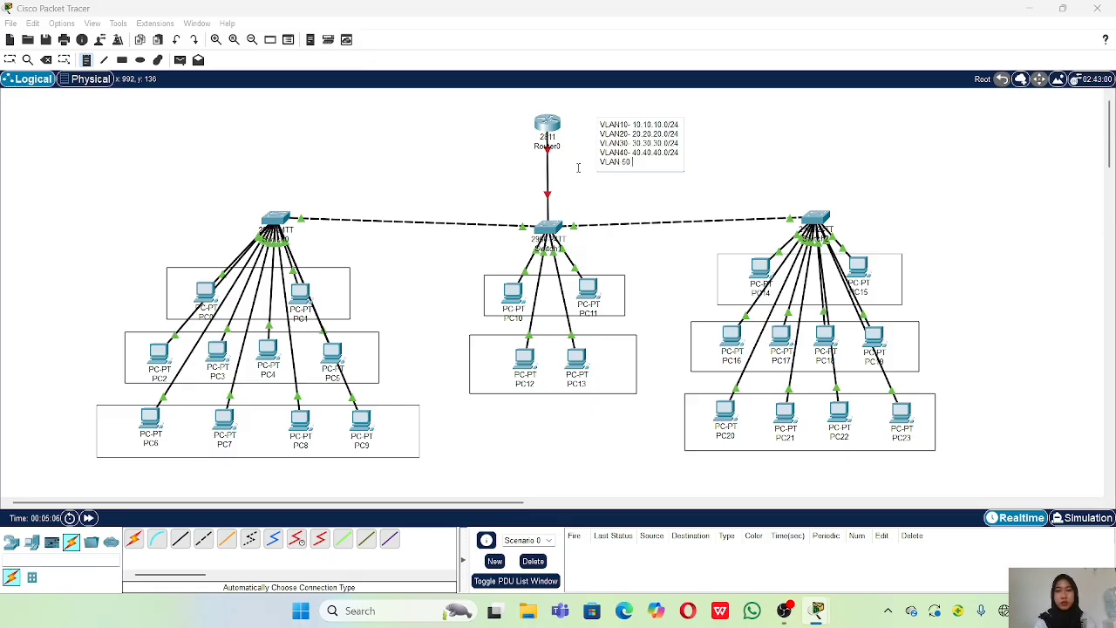
text(- 50.50.50.0)
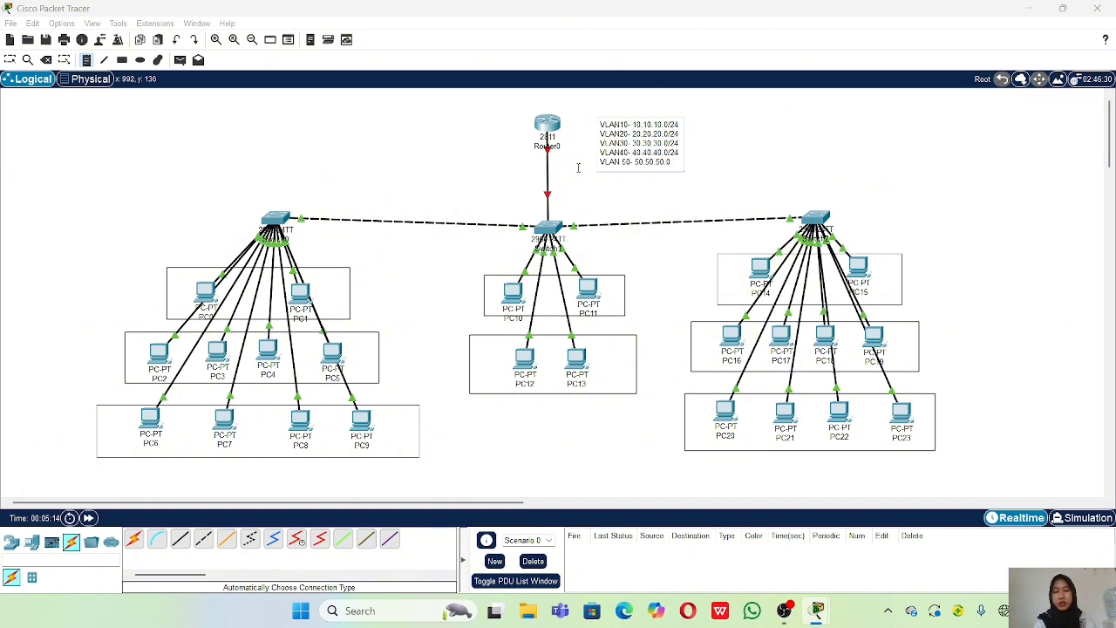
text(/24)
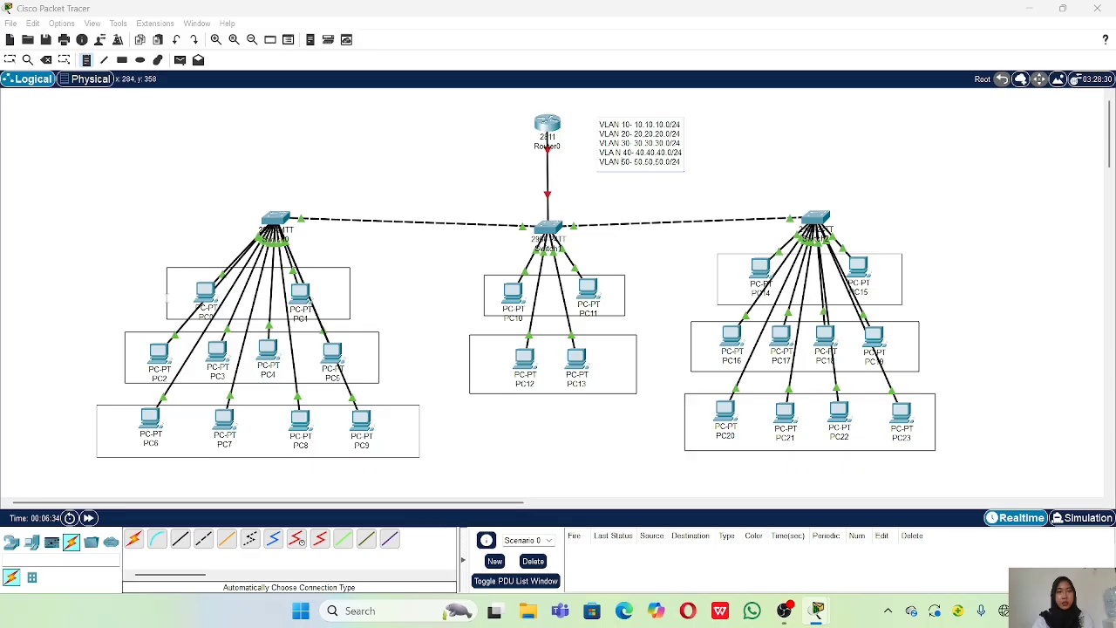
Label the three boxed PC groups under the left switch VLAN 10, VLAN 20 and VLAN 30, from upper to lower.
click(168, 270)
text(VLAN 10)
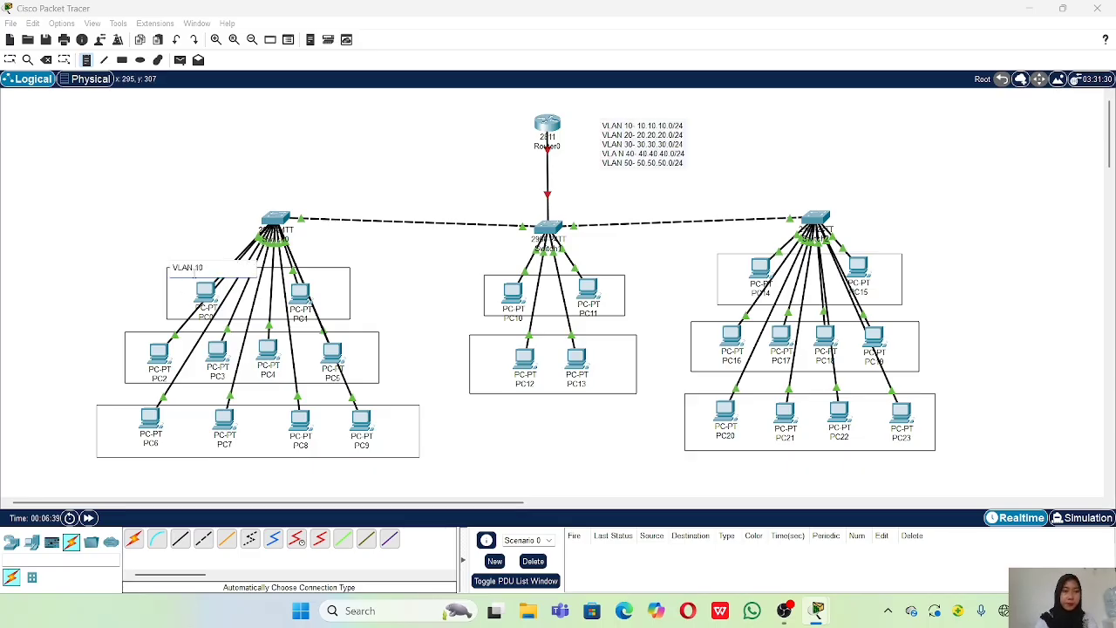
click(128, 337)
text(VLAN 20)
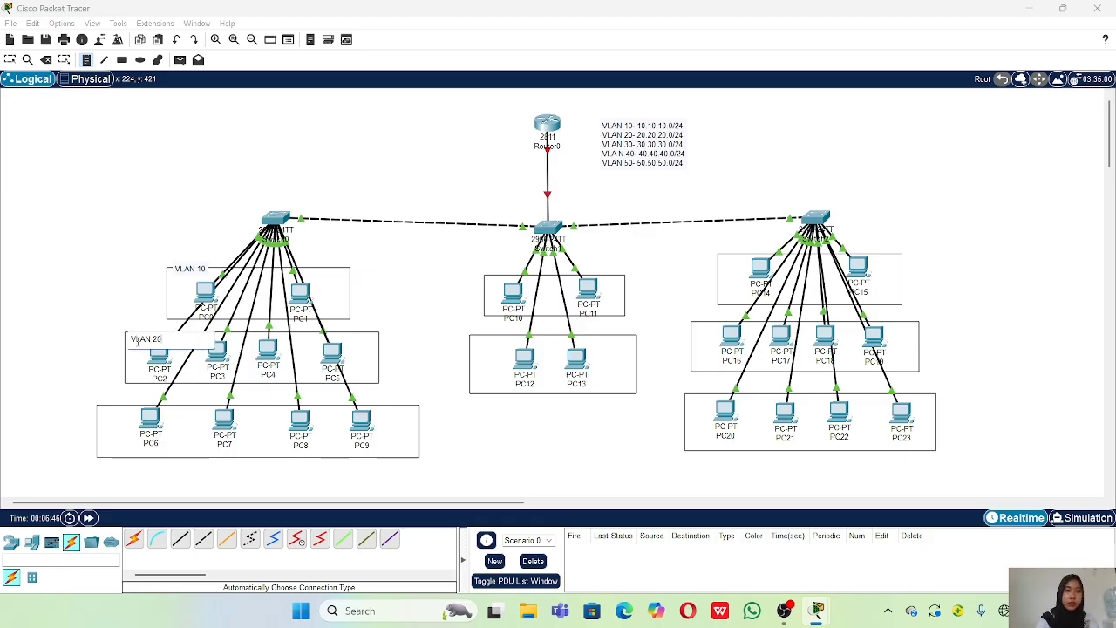
click(106, 410)
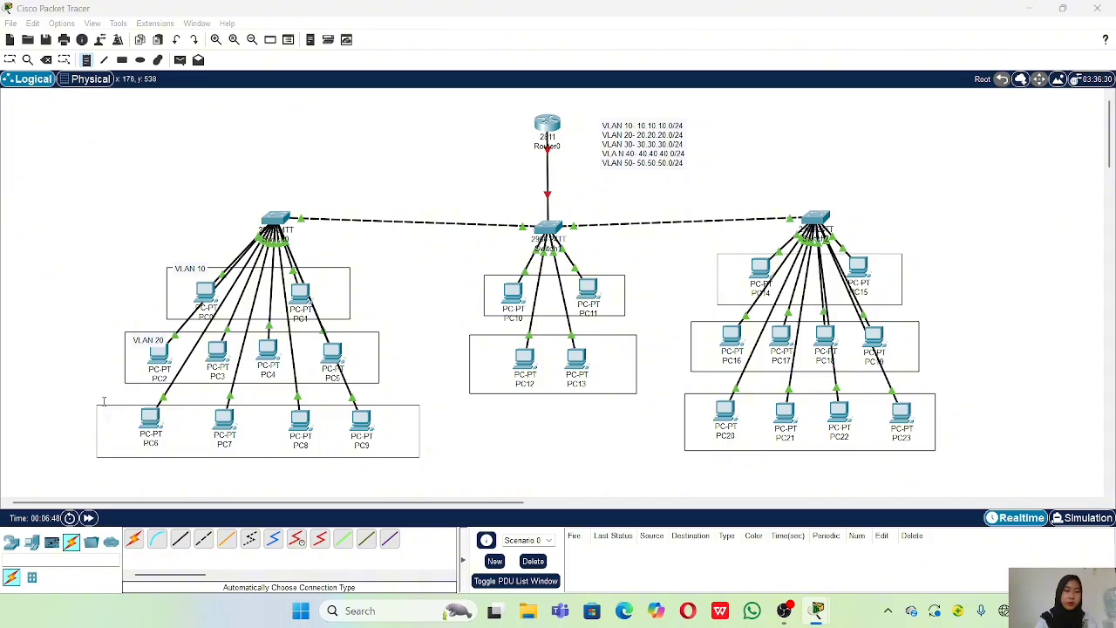
text(VLAN 30)
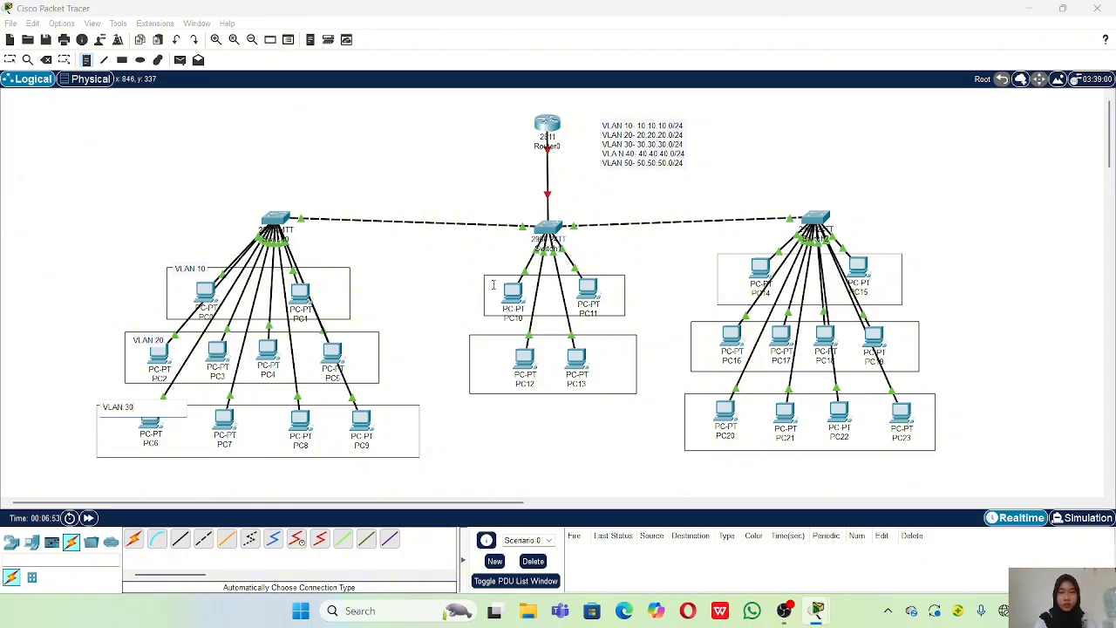
Label the two boxed PC groups under the middle switch VLAN 40 (PC10–PC11) and VLAN 50 (PC12–PC13).
click(525, 277)
text(VL)
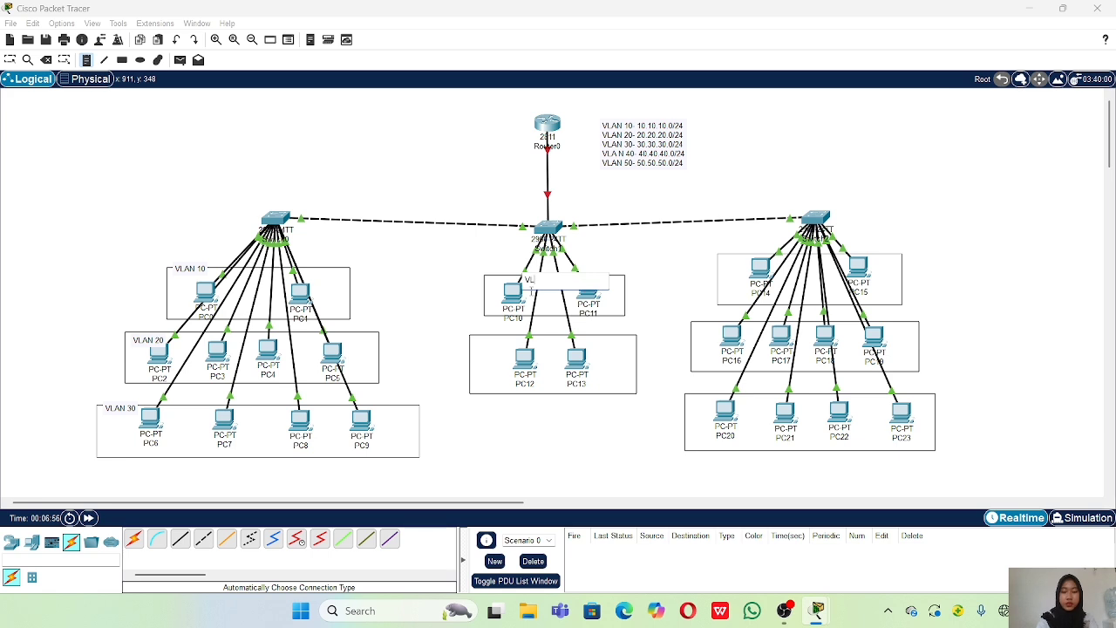
text(AN 40)
click(523, 337)
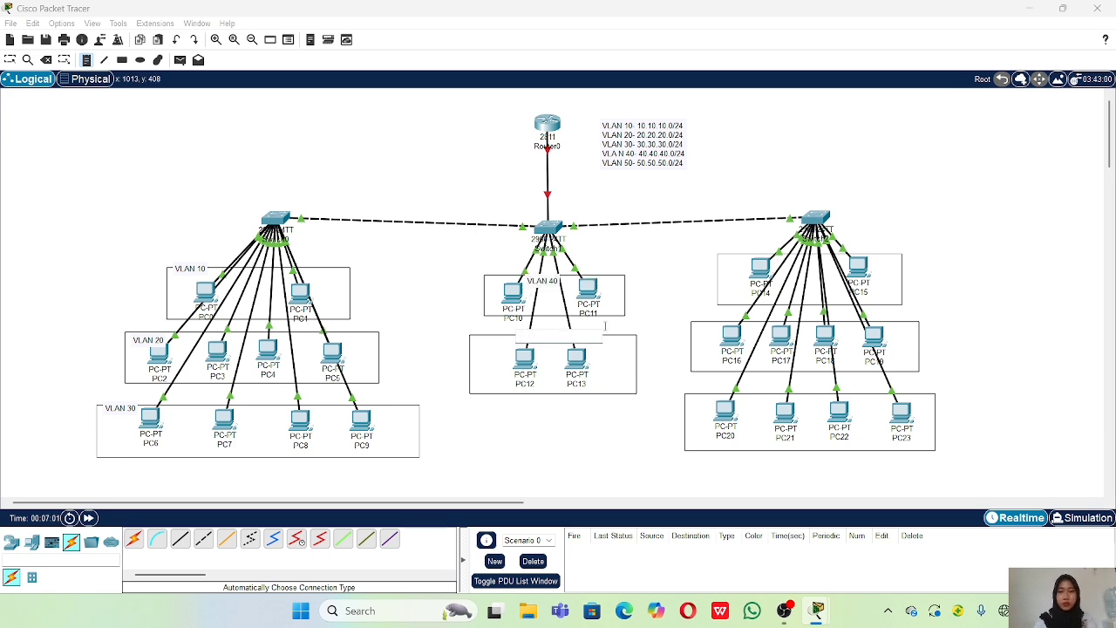
text(VLAN 50)
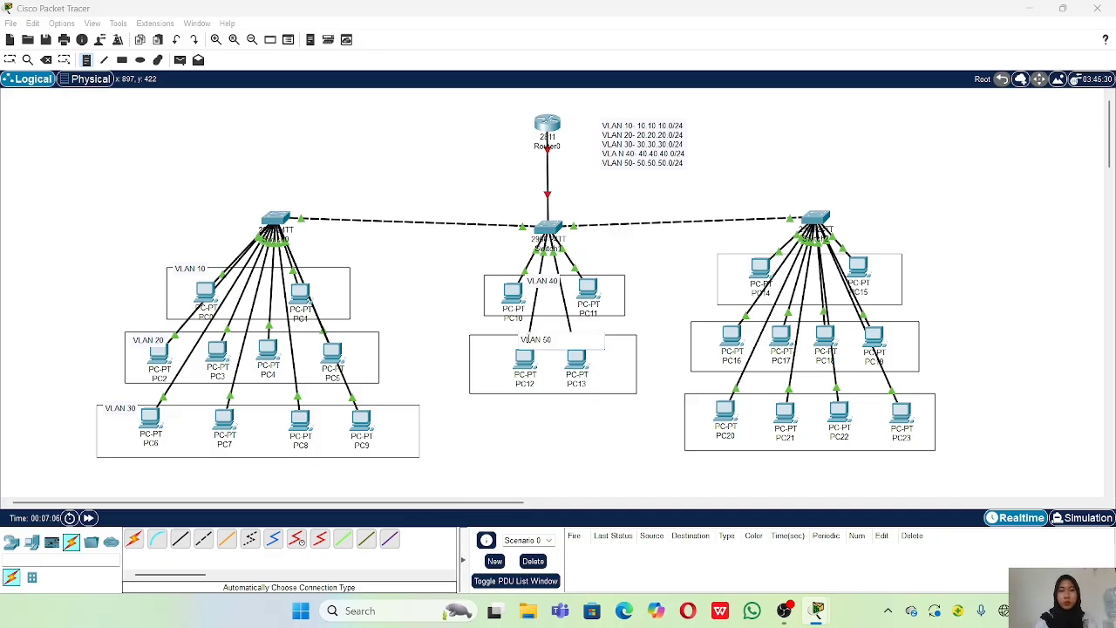
Label the three boxed PC groups under the right switch VLAN 10, VLAN 20 and VLAN 30, from upper to lower.
click(721, 255)
text(VLAN 10)
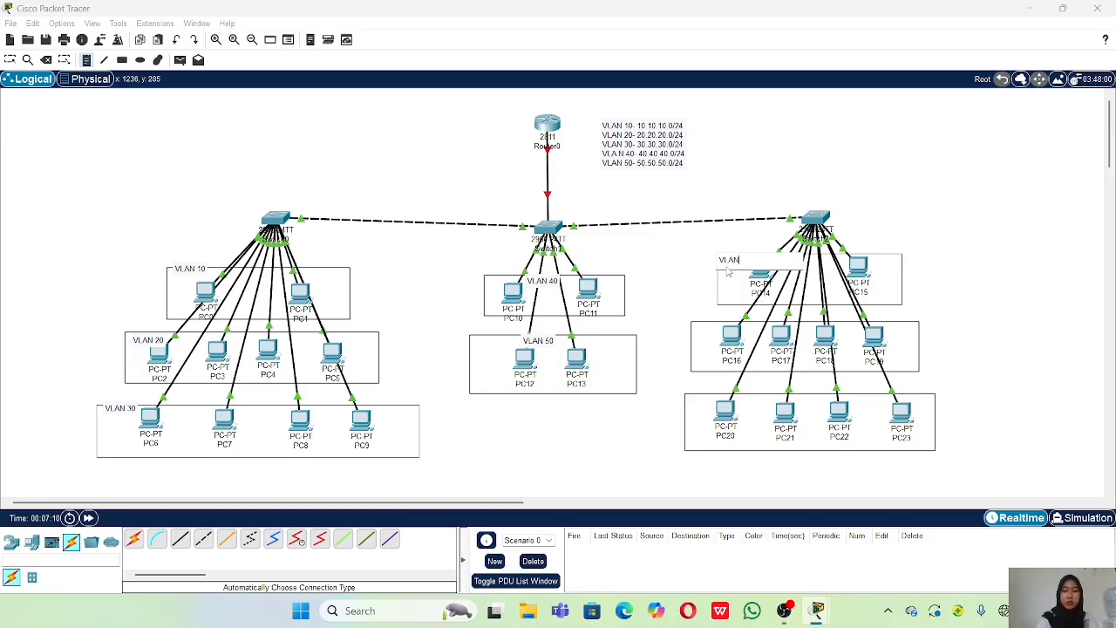
click(698, 320)
text(VLAN 20)
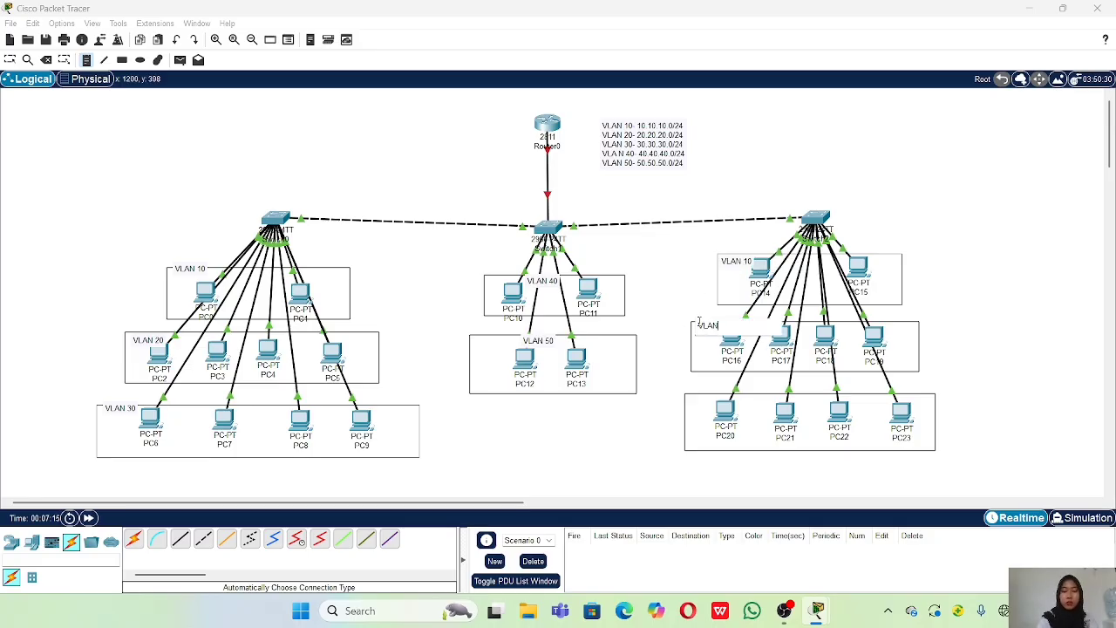
click(689, 398)
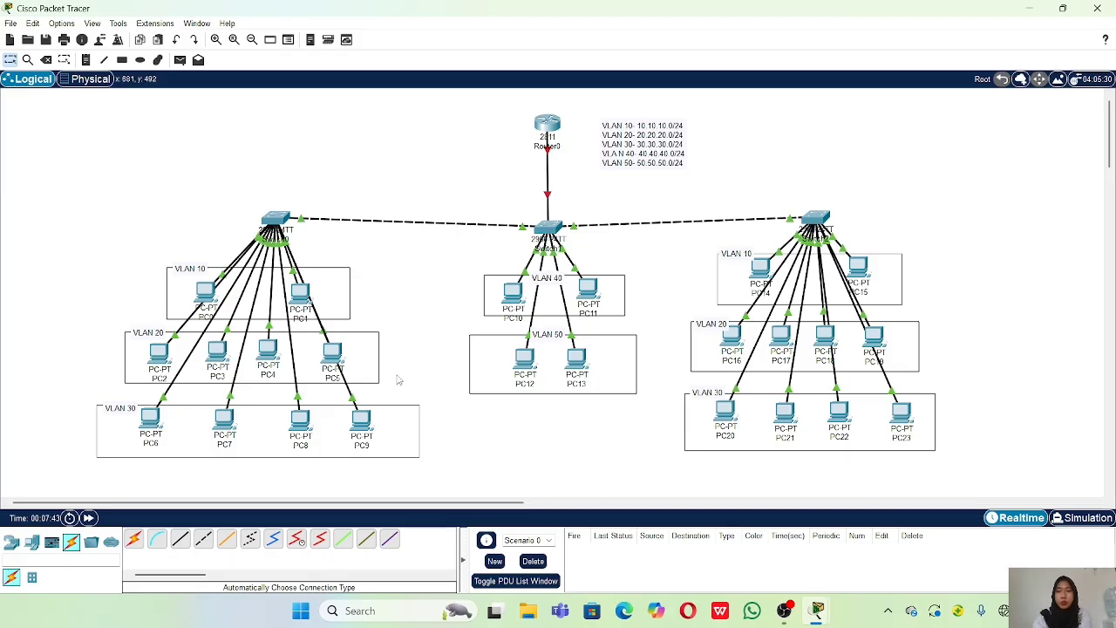
Open Router0's command line and decline the initial configuration dialog.
click(547, 126)
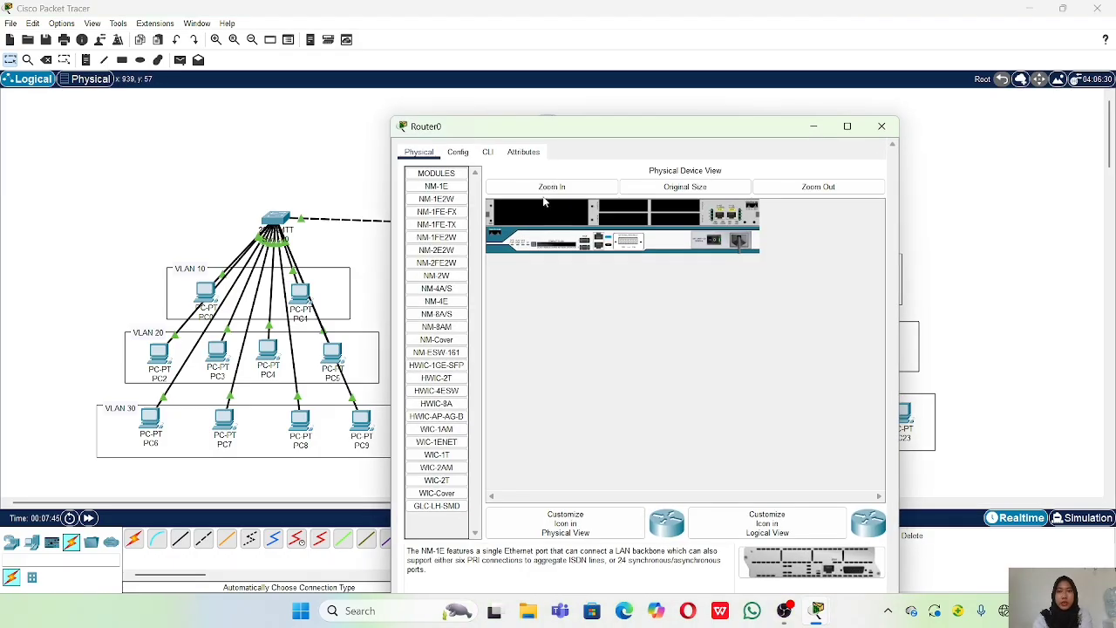
click(488, 114)
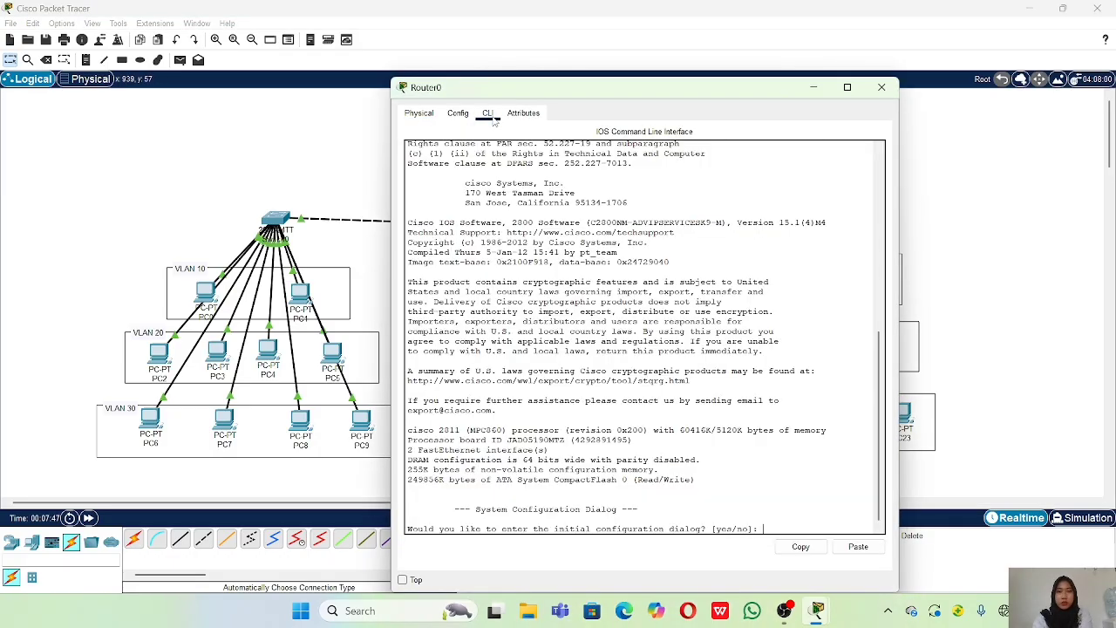
text(N)
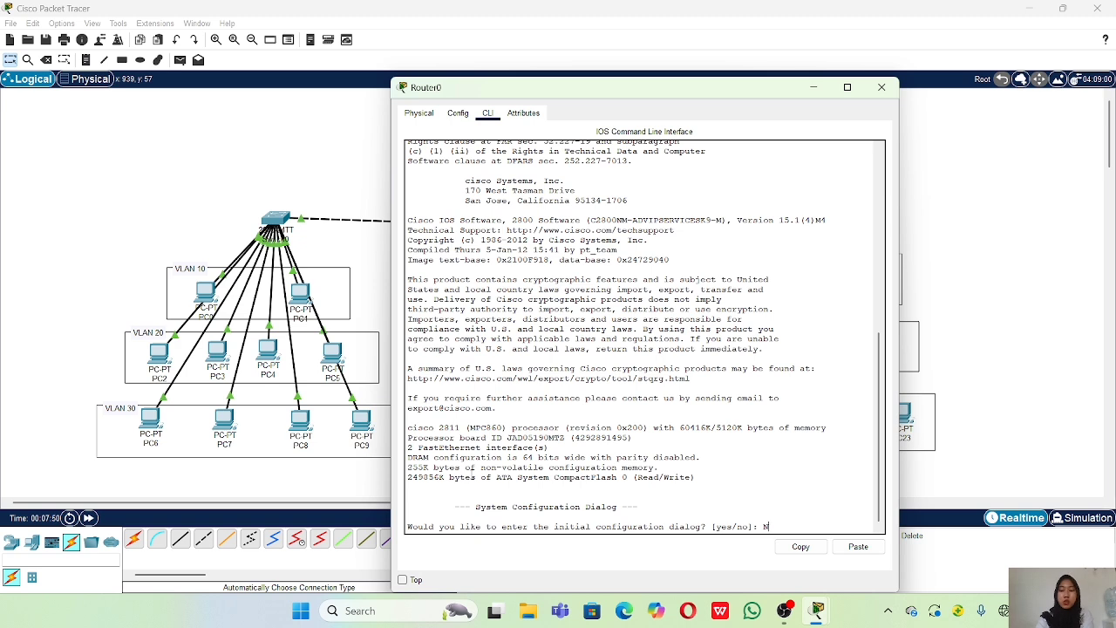
key(Return)
key(Return)
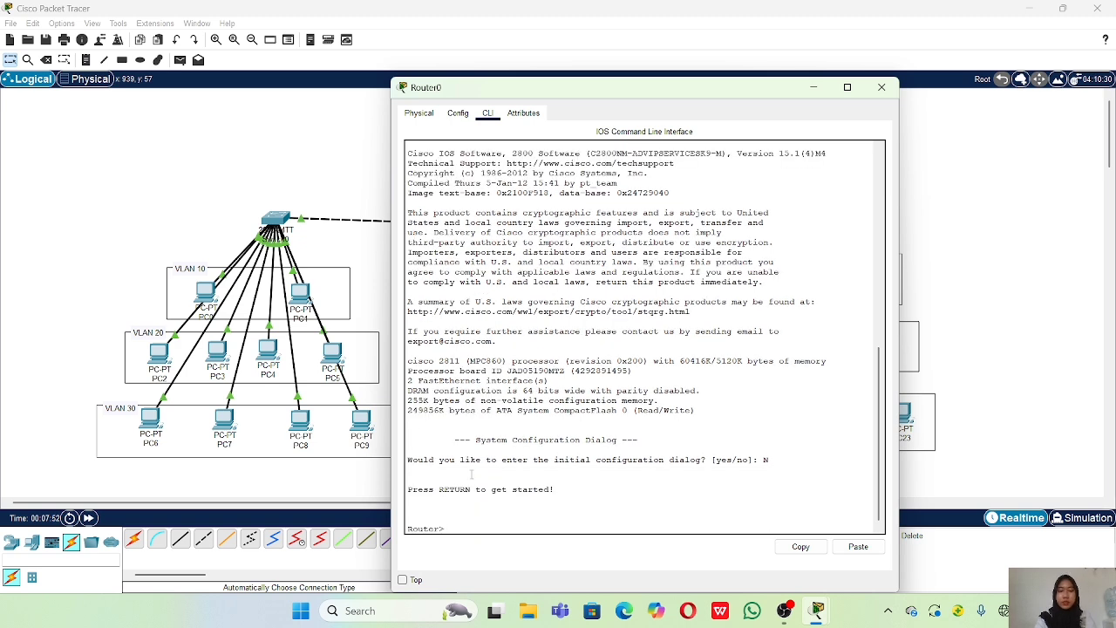
Enter privileged mode and global configuration mode on Router0 with en and conf t.
text(en)
key(Return)
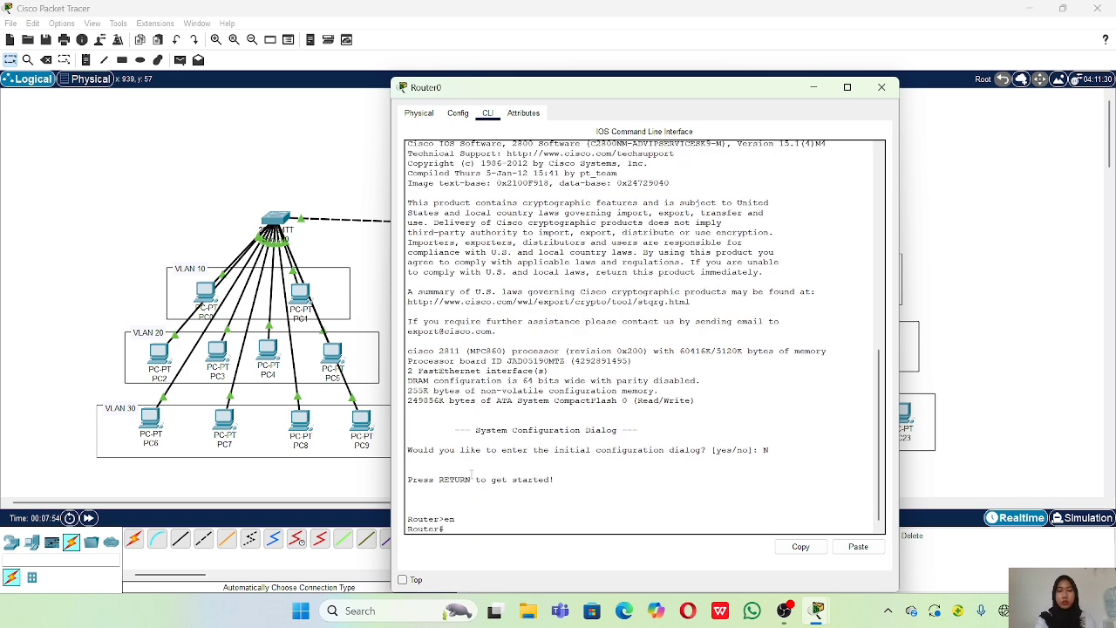
text(conf)
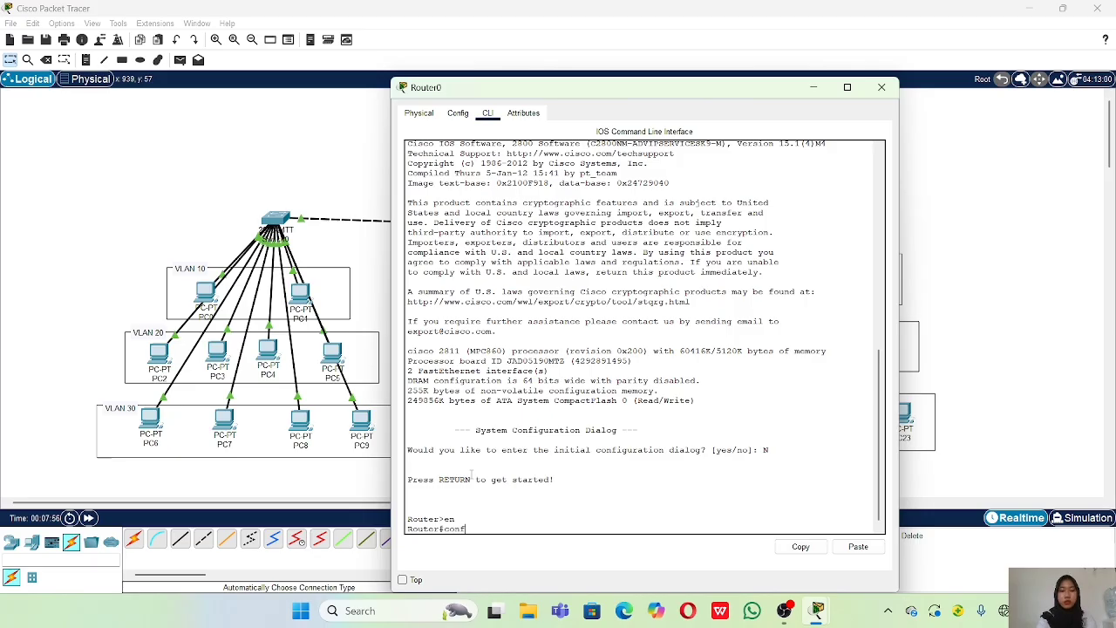
text( t)
key(Return)
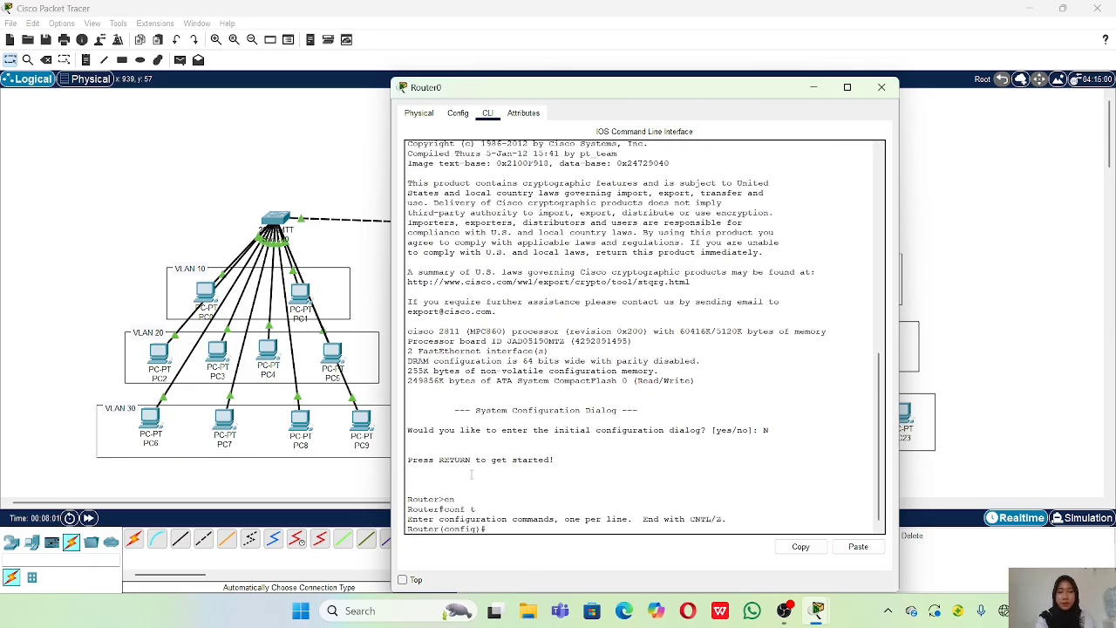
Enable Router0's interface fa0/0 with no shutdown.
text(i)
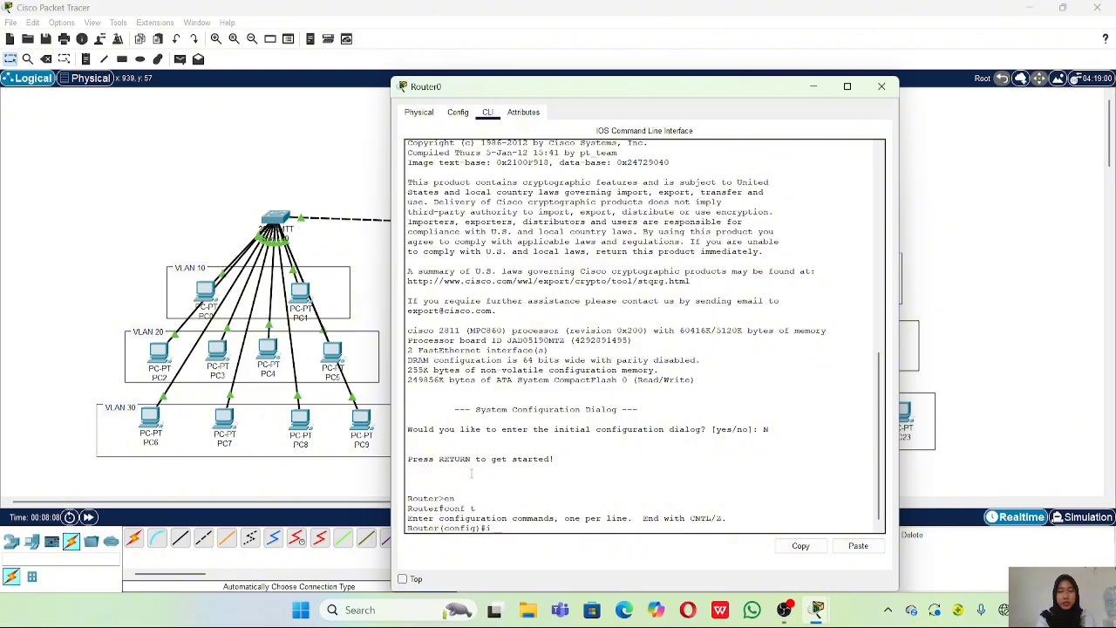
text(nt fa0/)
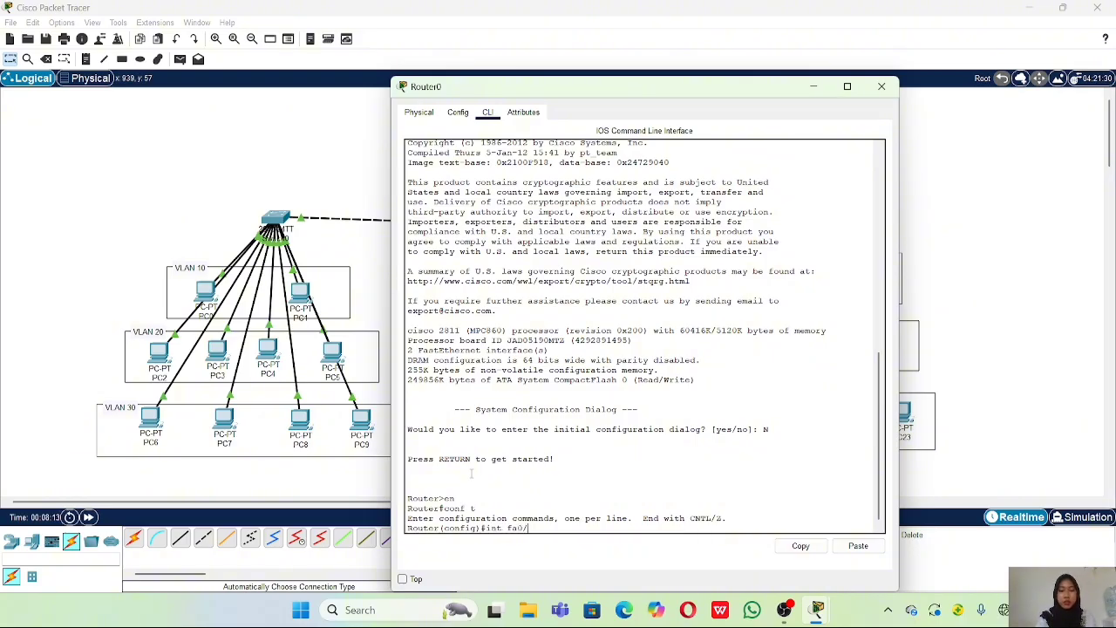
text(0)
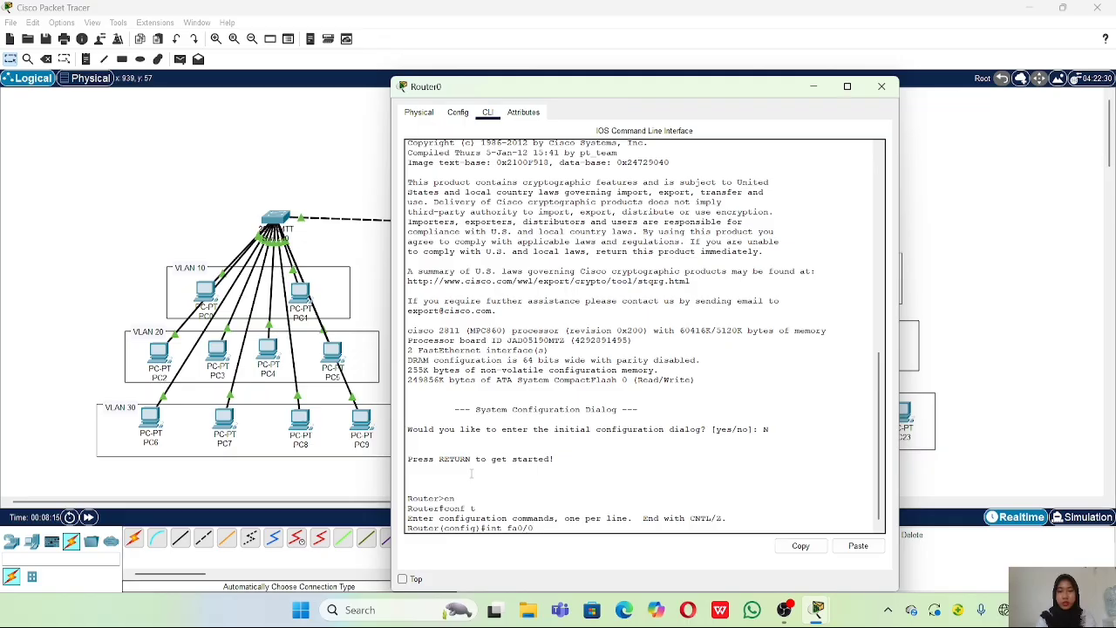
key(Return)
text(no shutdown)
key(Return)
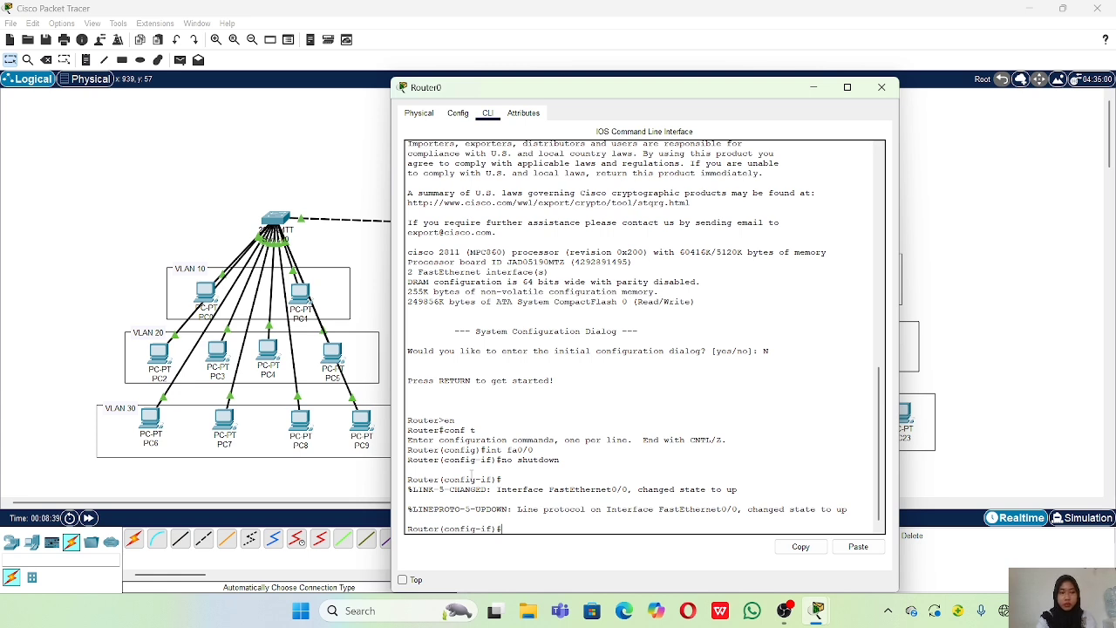
Create subinterface fa0/0.10 on the router and set its encapsulation to dot1Q 10.
text(int fa0/0.10)
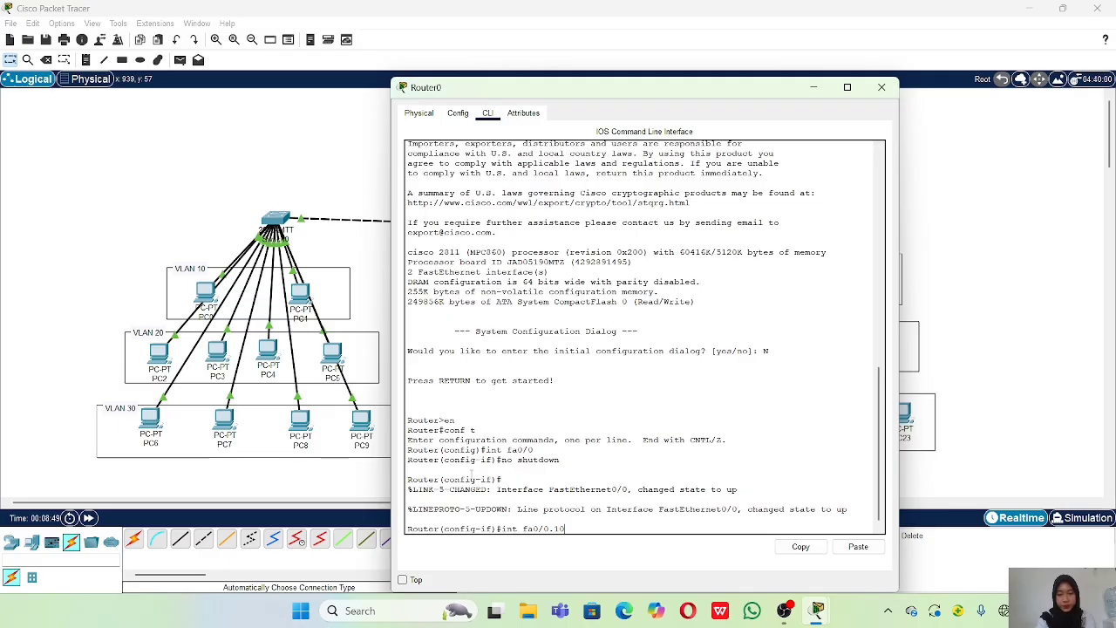
key(Return)
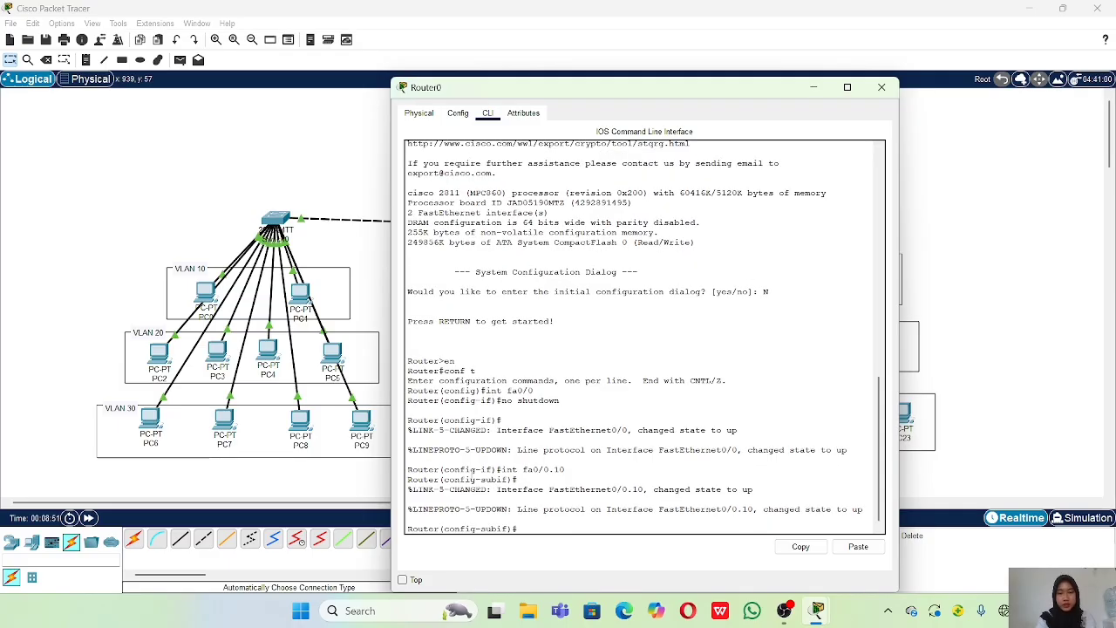
text(en)
key(Tab)
key(Tab)
text(10)
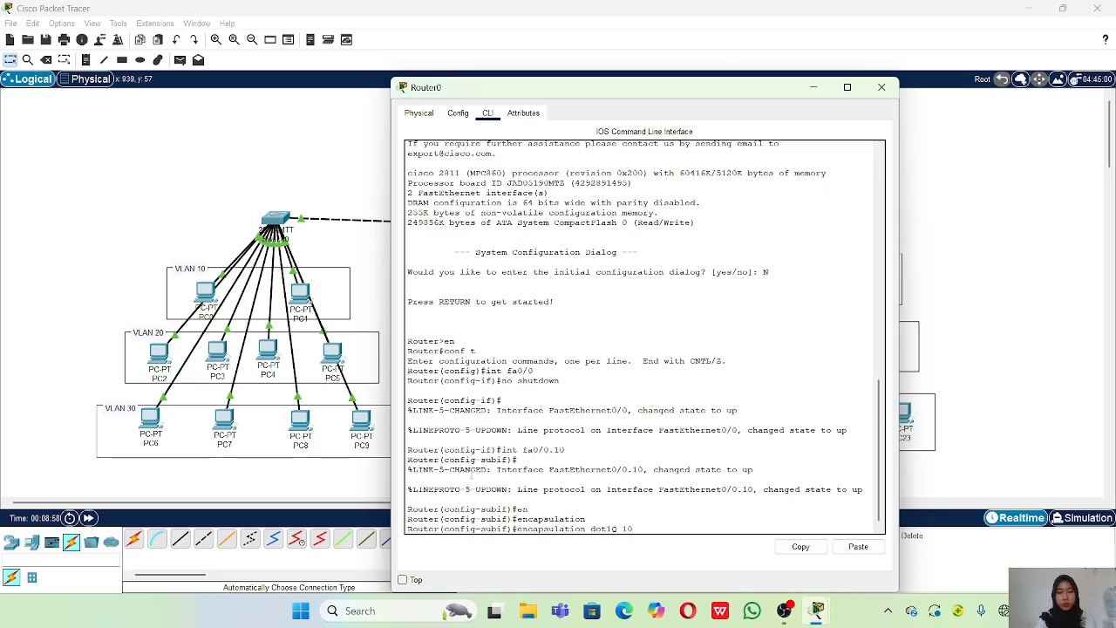
key(Return)
Assign IP address 10.10.10.1 with mask 255.255.255.0 to subinterface fa0/0.10 and exit its configuration.
text(ip add 10)
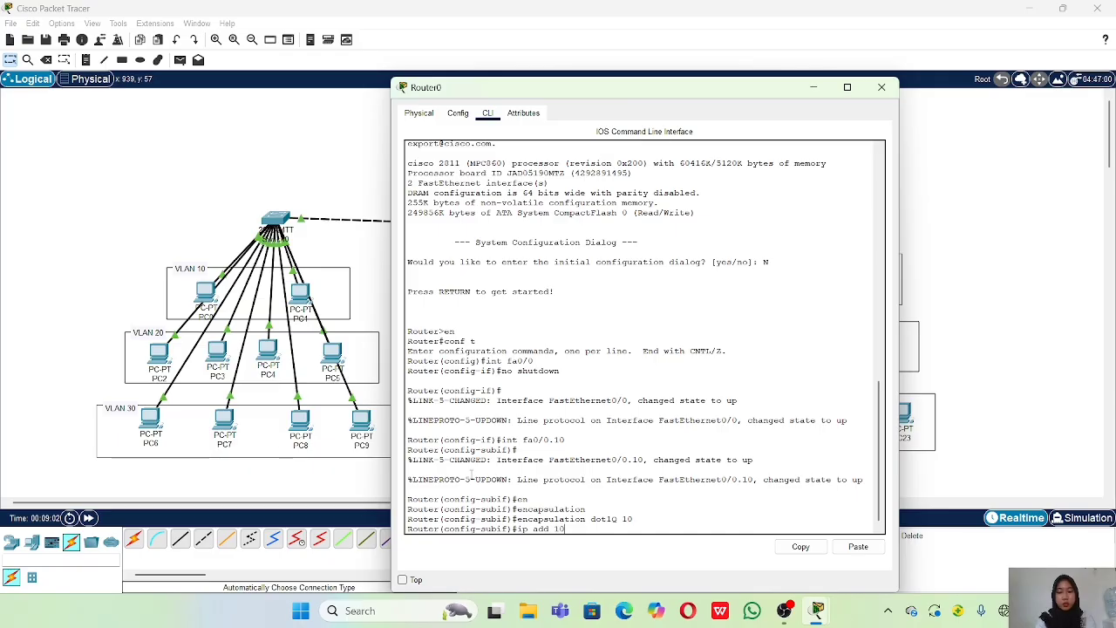
text(.10.10.1 255)
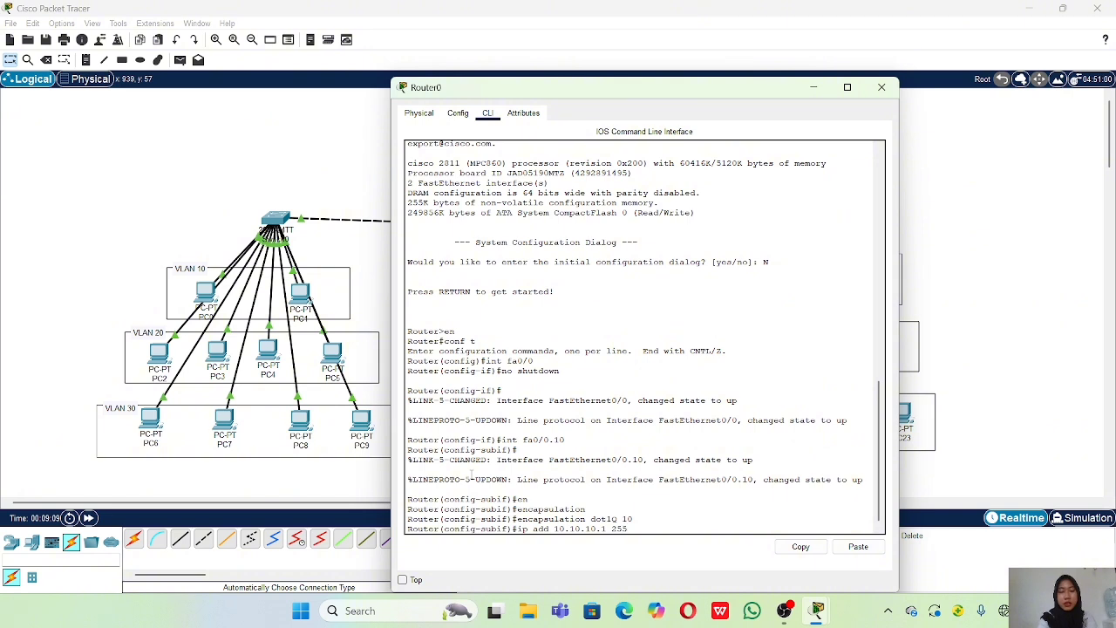
text(.255.255.0)
key(Return)
text(ex)
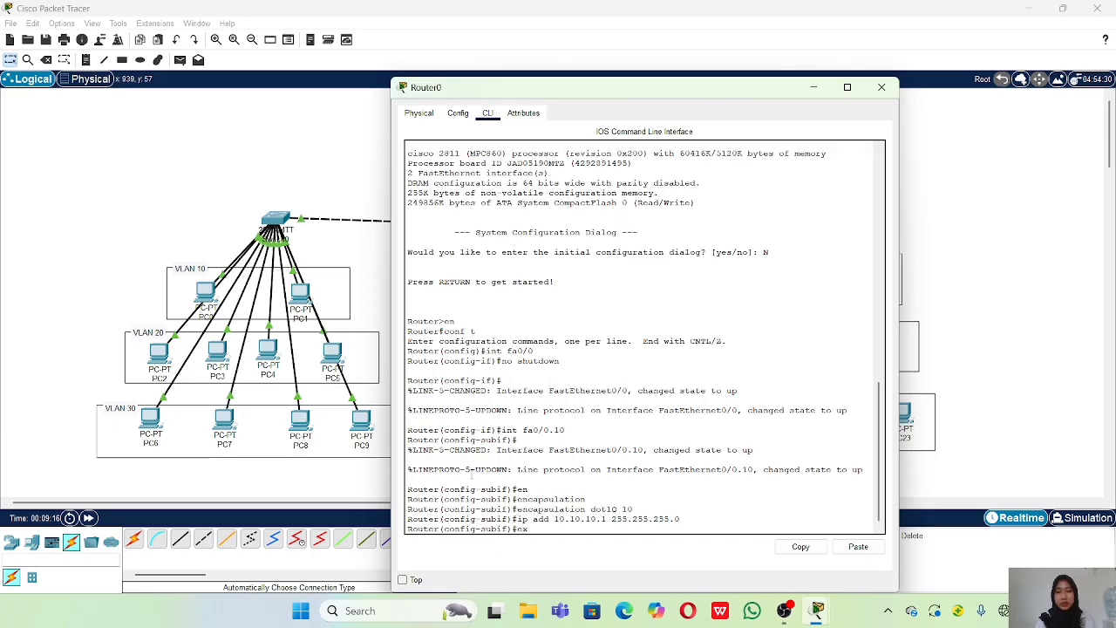
key(Return)
Create subinterface fa0/0.20 on the router and set its encapsulation to dot1Q 20.
text(int)
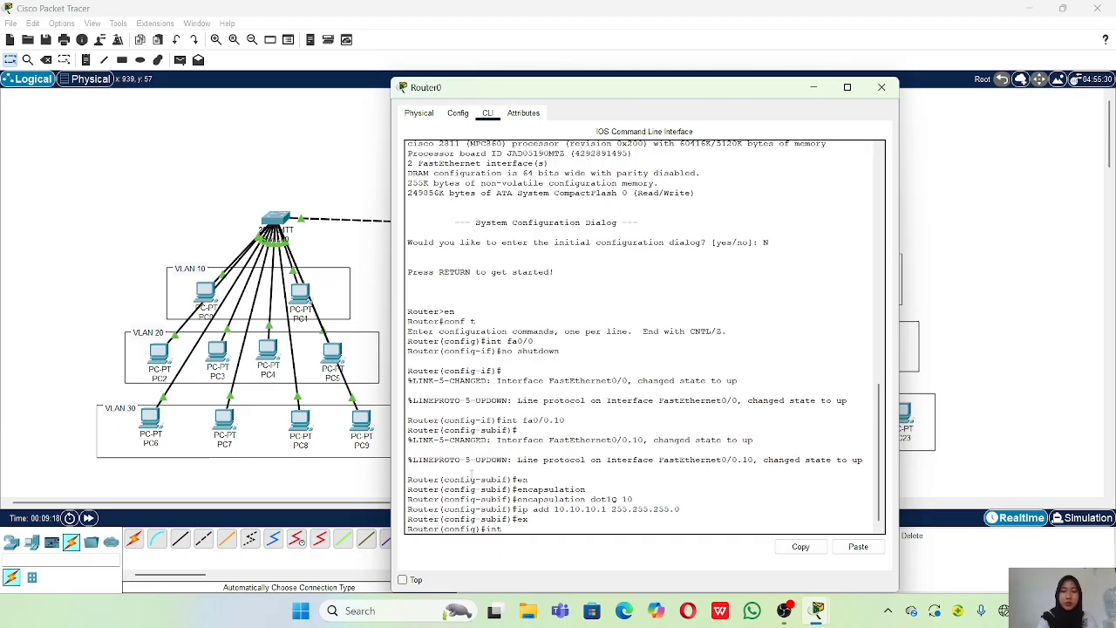
text( fa0/0.20)
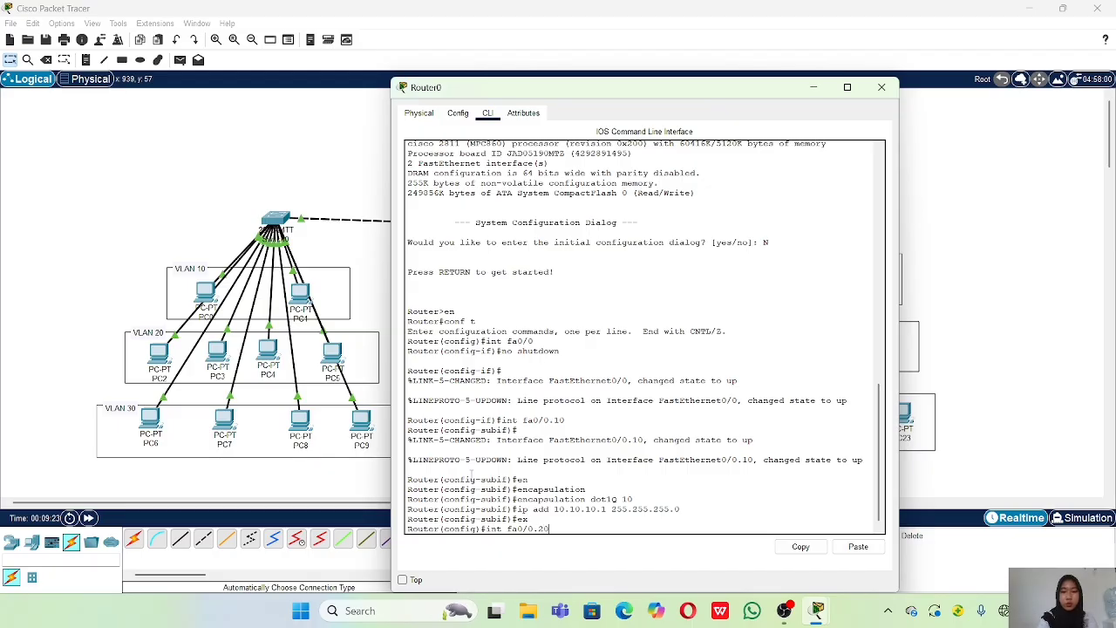
key(Return)
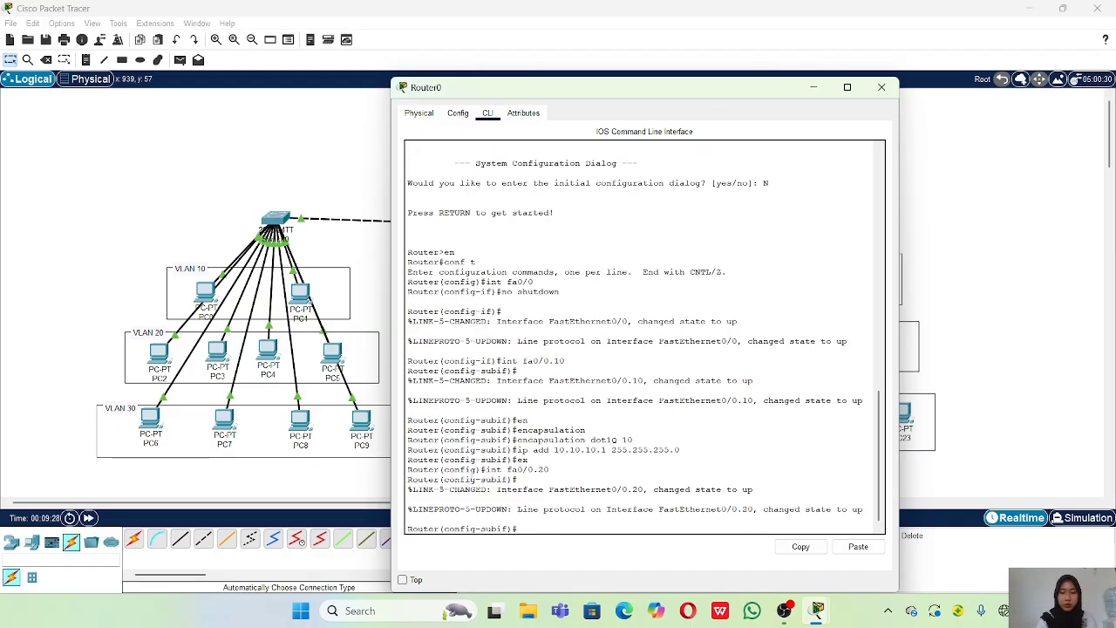
text(en)
key(Tab)
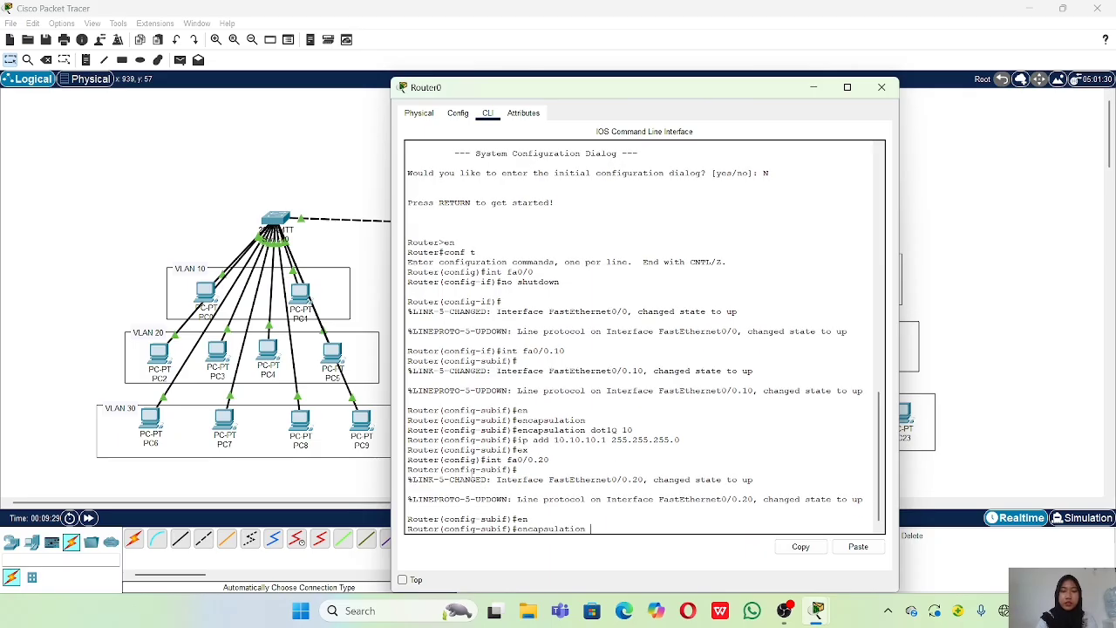
text(dot)
key(Tab)
text(20)
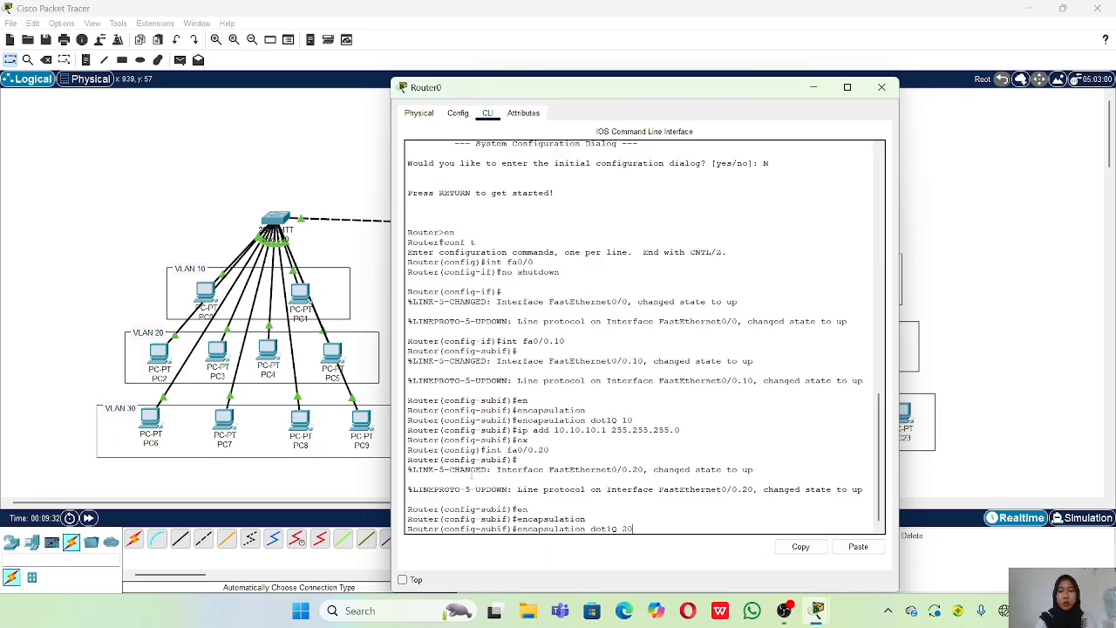
key(Return)
Assign IP address 20.20.20.1 with mask 255.255.255.0 to subinterface fa0/0.20 and exit its configuration.
text(ig-subif)#i)
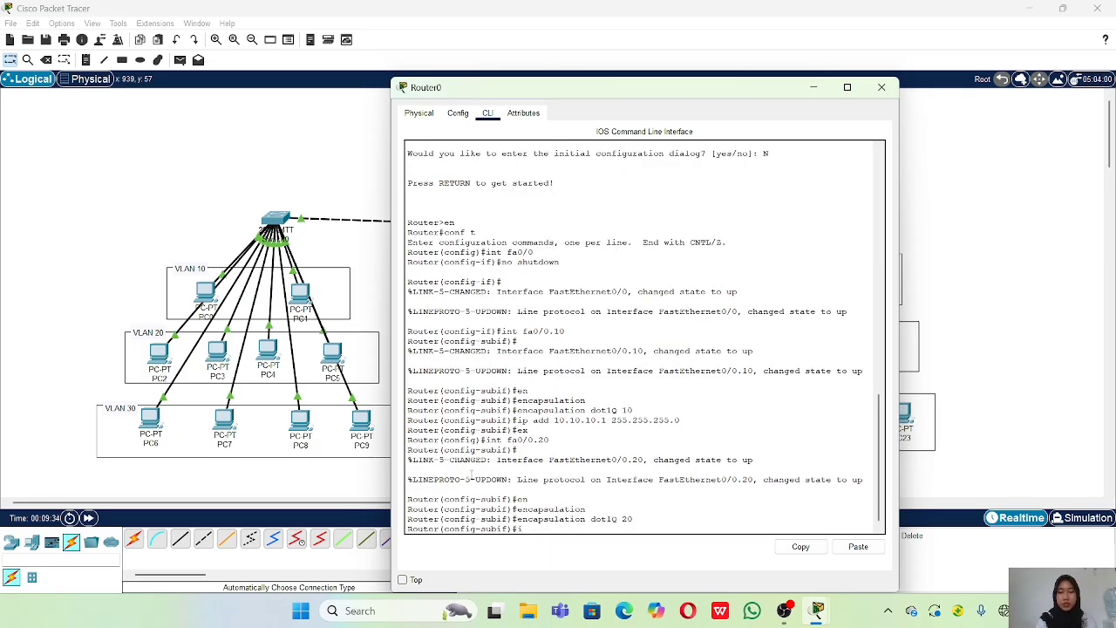
text(p add 20.20)
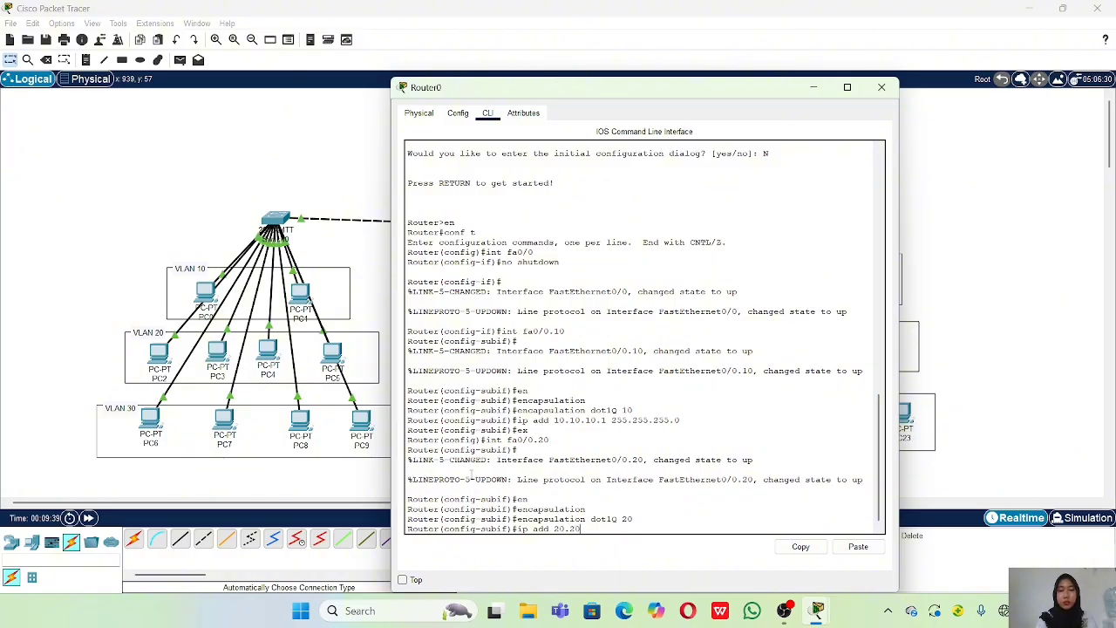
text(.20.1 255)
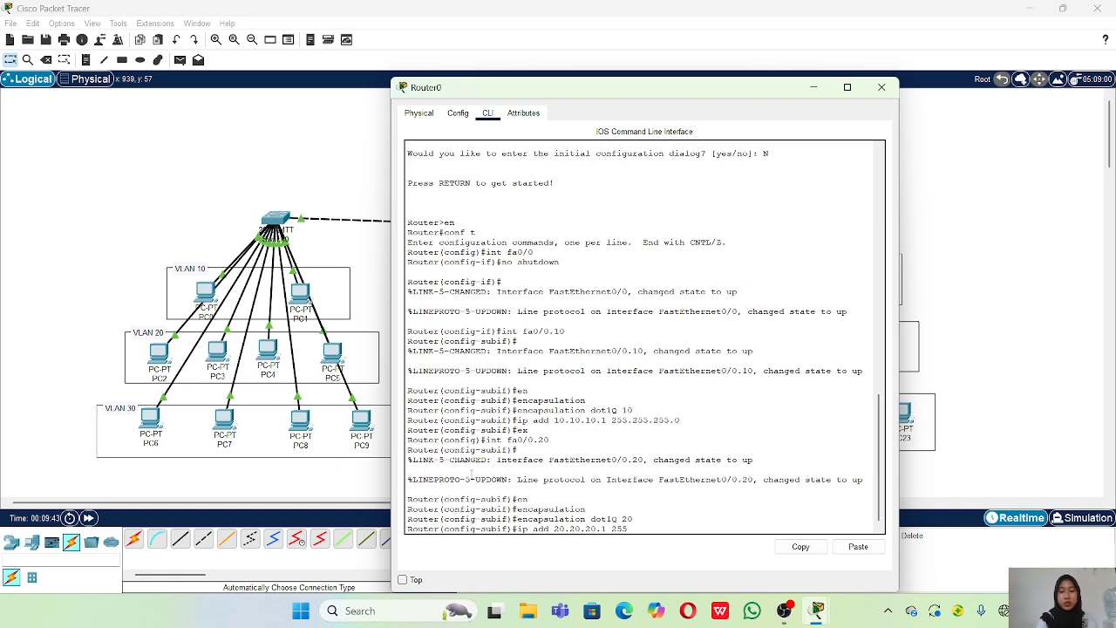
text(.255.255.0)
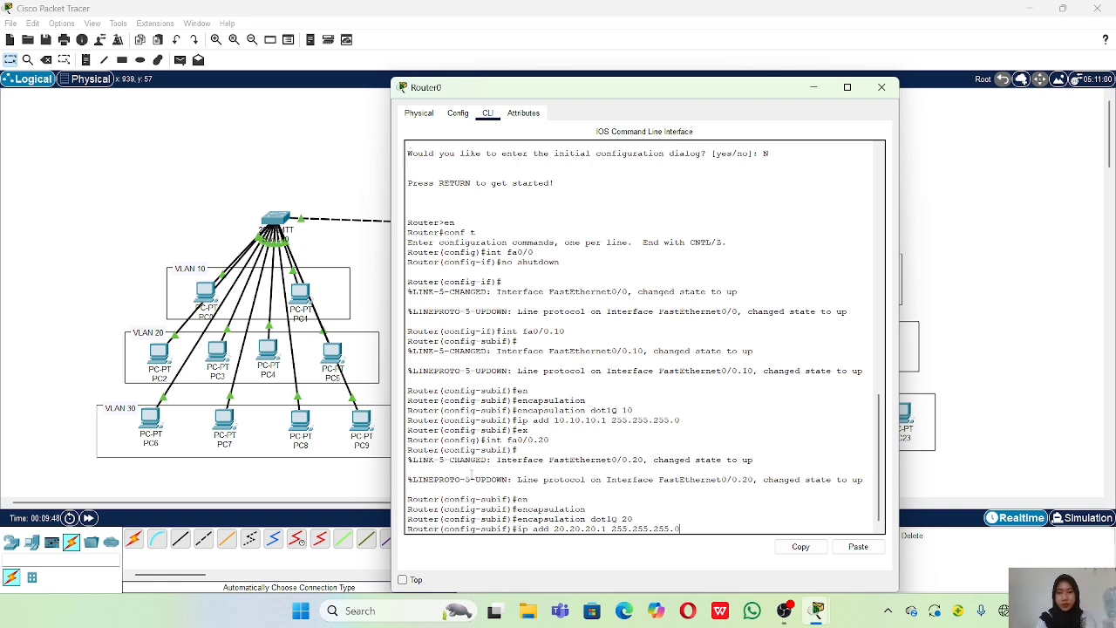
key(Return)
text(ex)
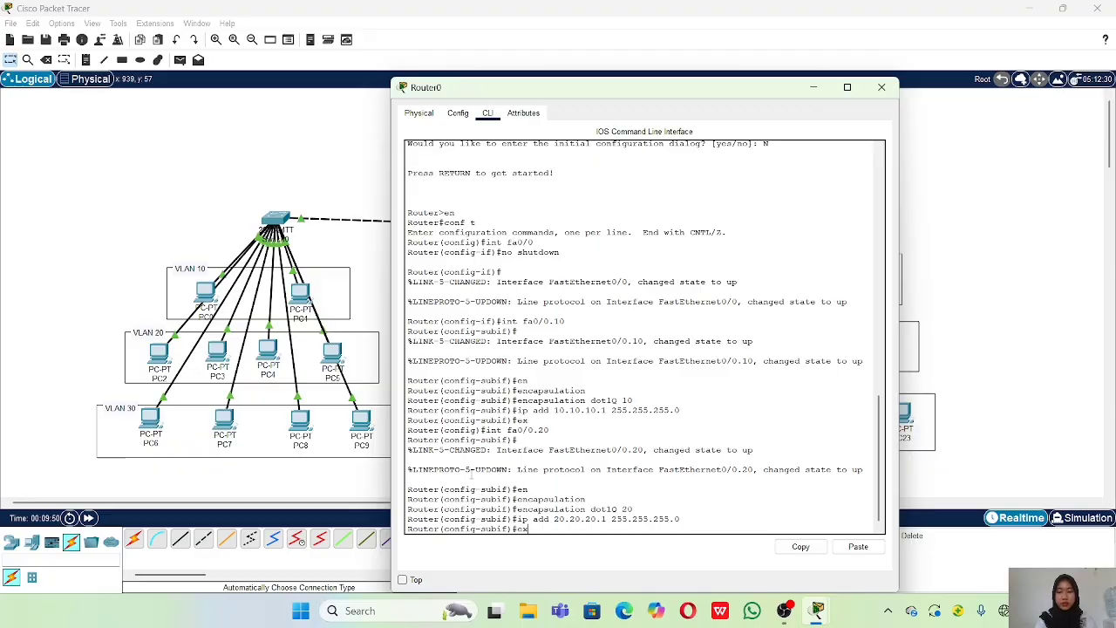
key(Return)
Create subinterface fa0/0.30 on Router0 and set its encapsulation to dot1Q 30.
text(in)
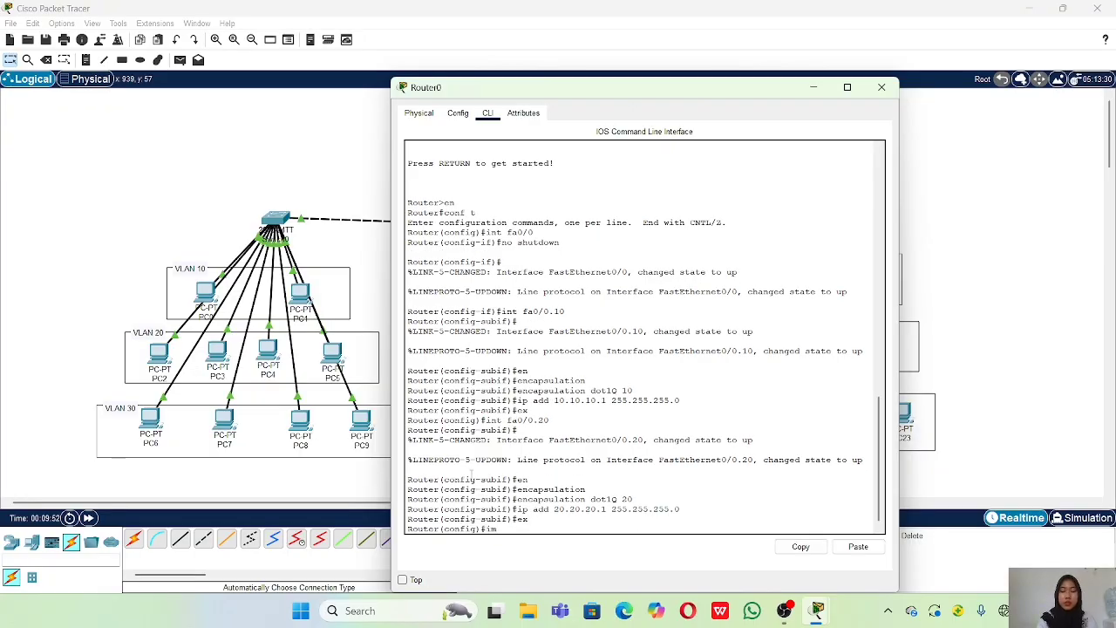
text(t fa)
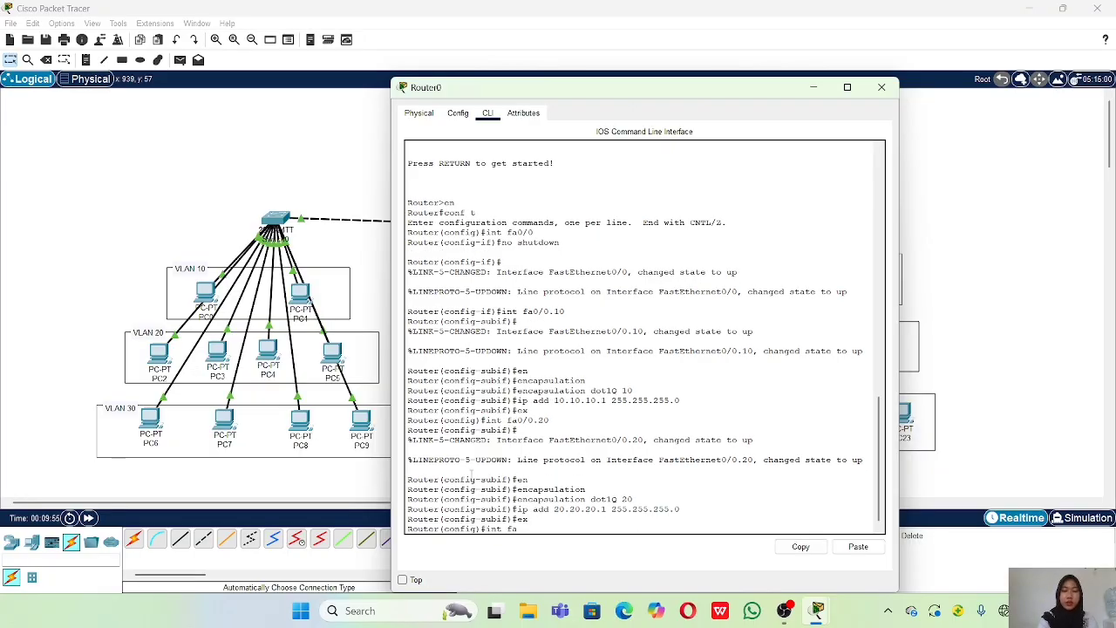
text(0/0.30)
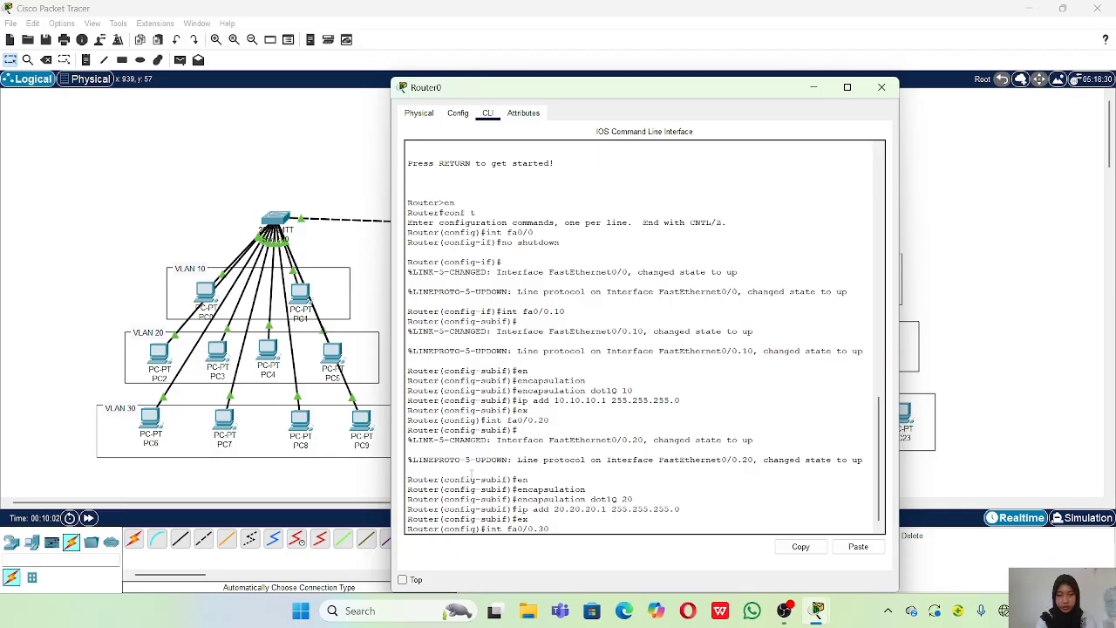
key(Return)
text(er(config-subif)#encapsulationfig-subif)#encapsulation)
key(Tab)
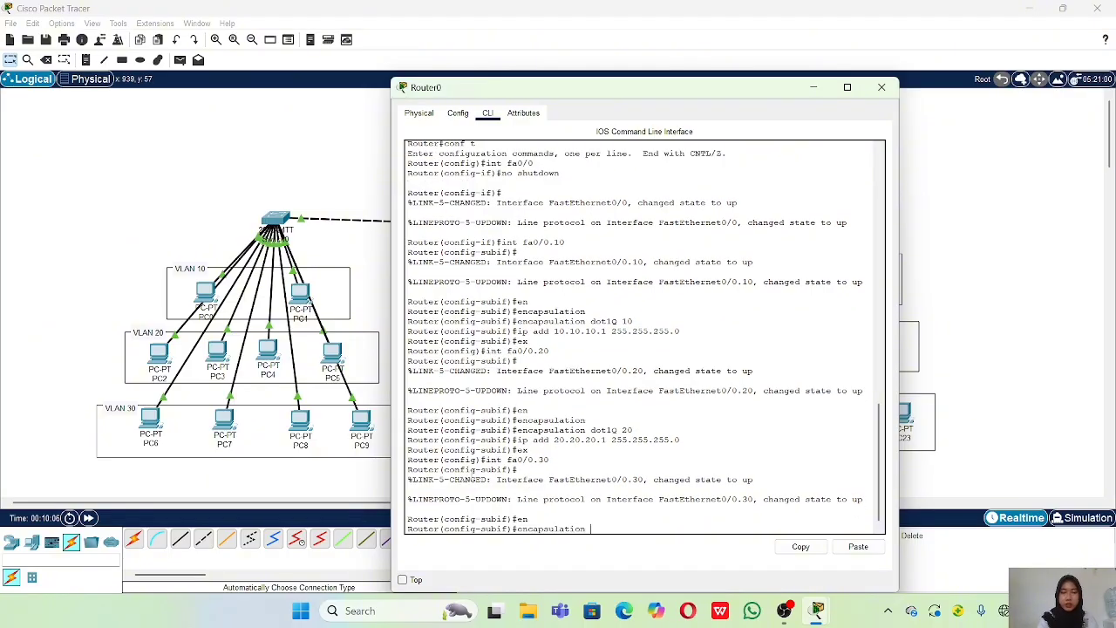
key(Tab)
text(30)
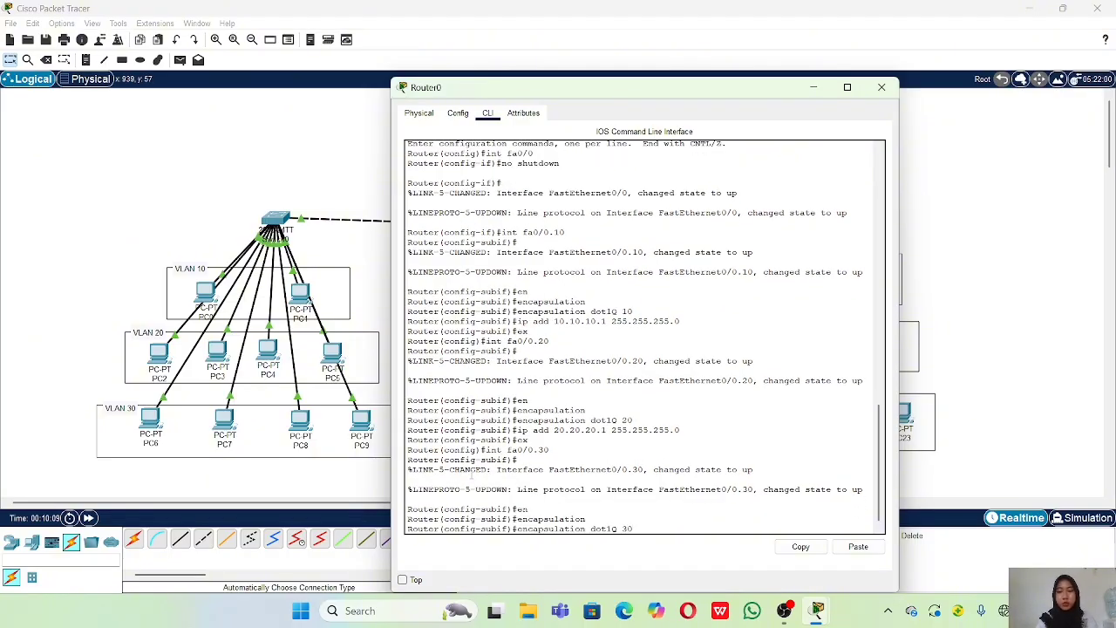
key(Return)
Assign IP address 30.30.30.1 with mask 255.255.255.0 to subinterface fa0/0.30 and exit its configuration.
text(ip a)
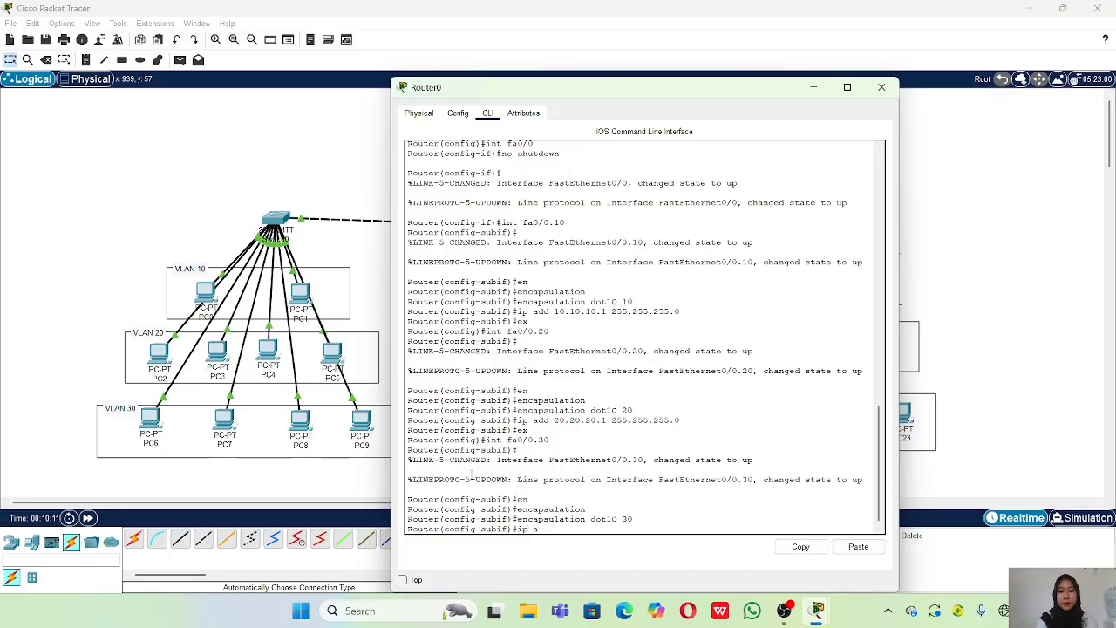
text(dd 30.30.30.1 255.255.2)
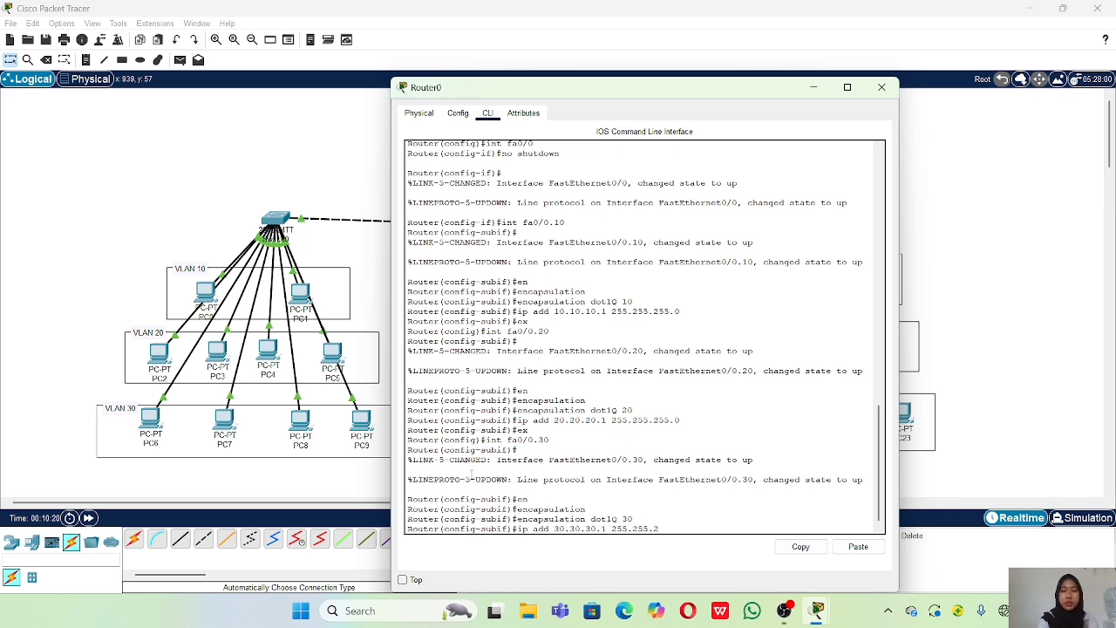
text(55.0)
key(Return)
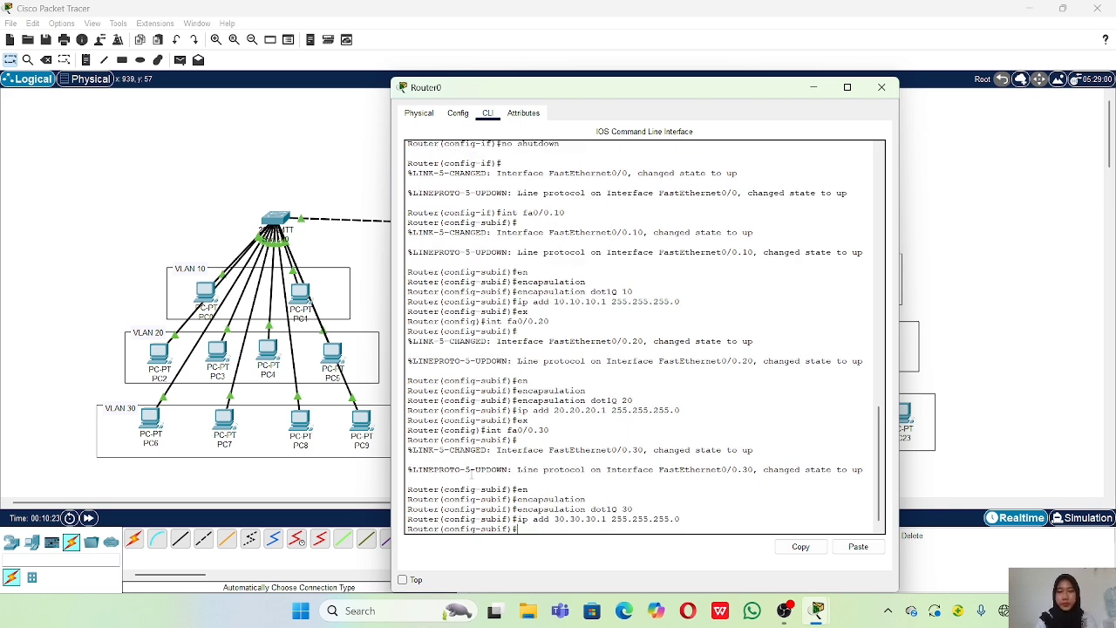
text(ex)
key(Return)
Create subinterface fa0/0.40 on Router0 and set its encapsulation to dot1Q 40.
text(int fa)
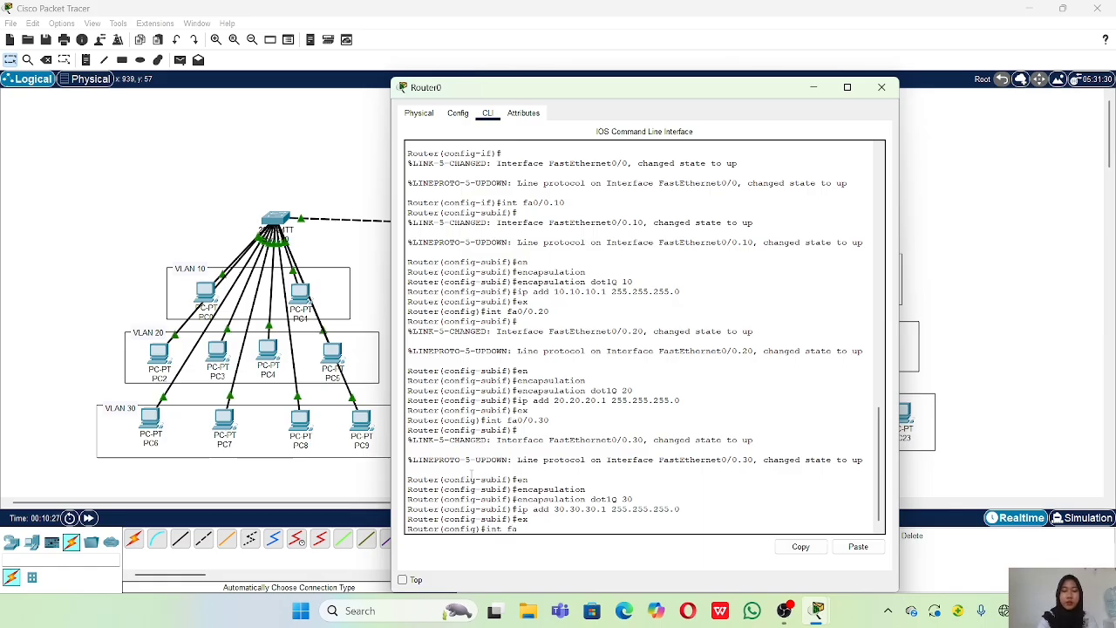
text(0/0.40)
key(Return)
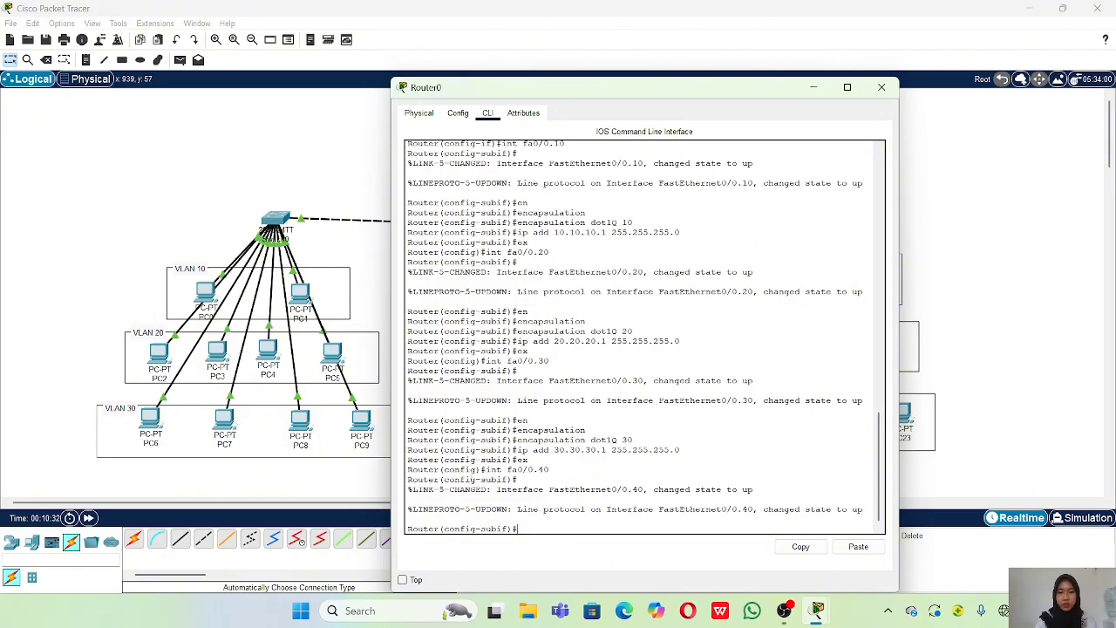
text(en)
key(Tab)
key(Tab)
text(40)
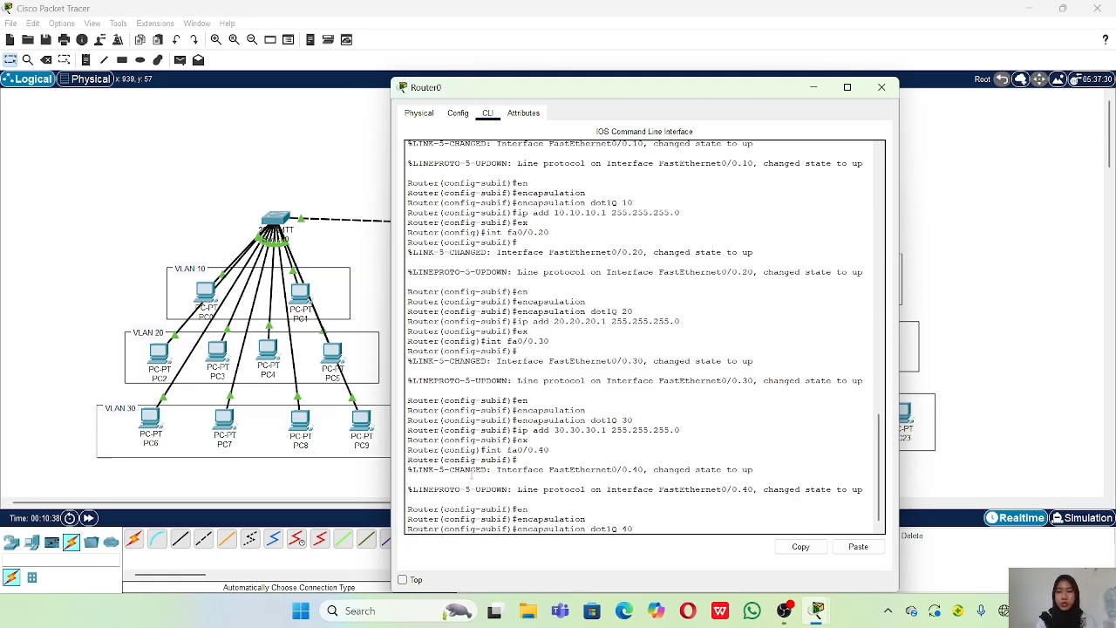
key(Return)
Assign IP address 40.40.40.1 with mask 255.255.255.0 to subinterface fa0/0.40.
text(ip a)
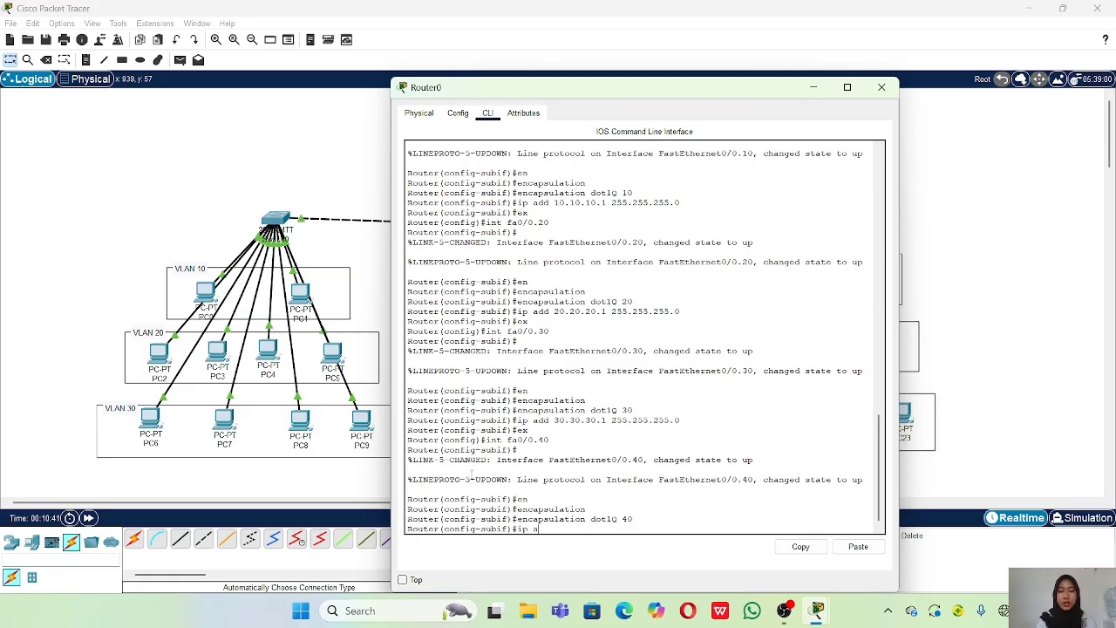
text(dd 40.40.40.1 255.25)
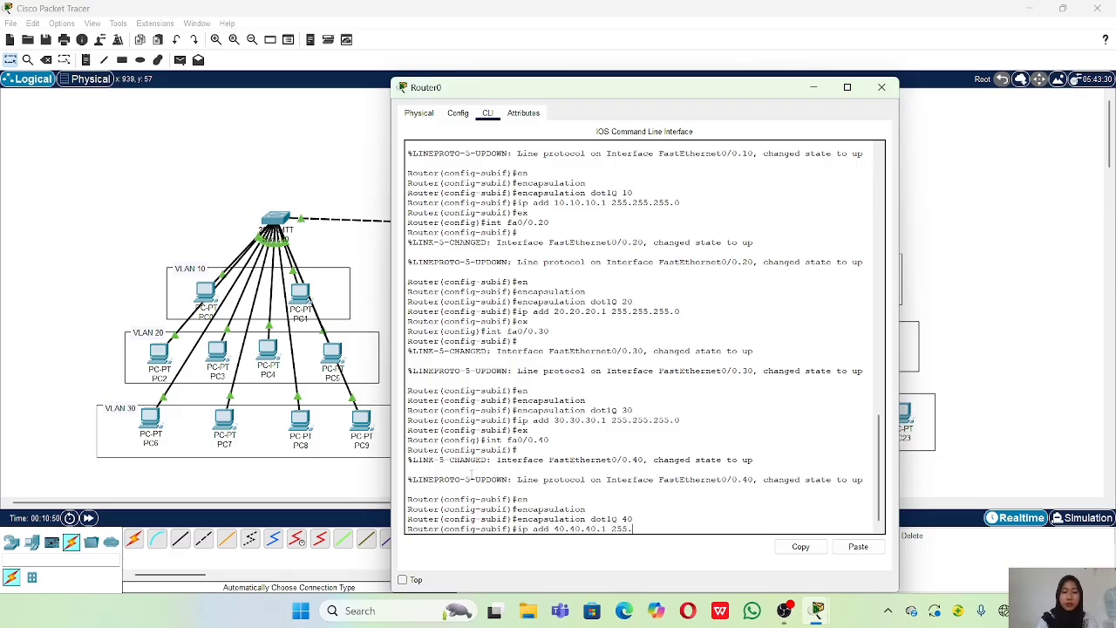
text(5.255.)
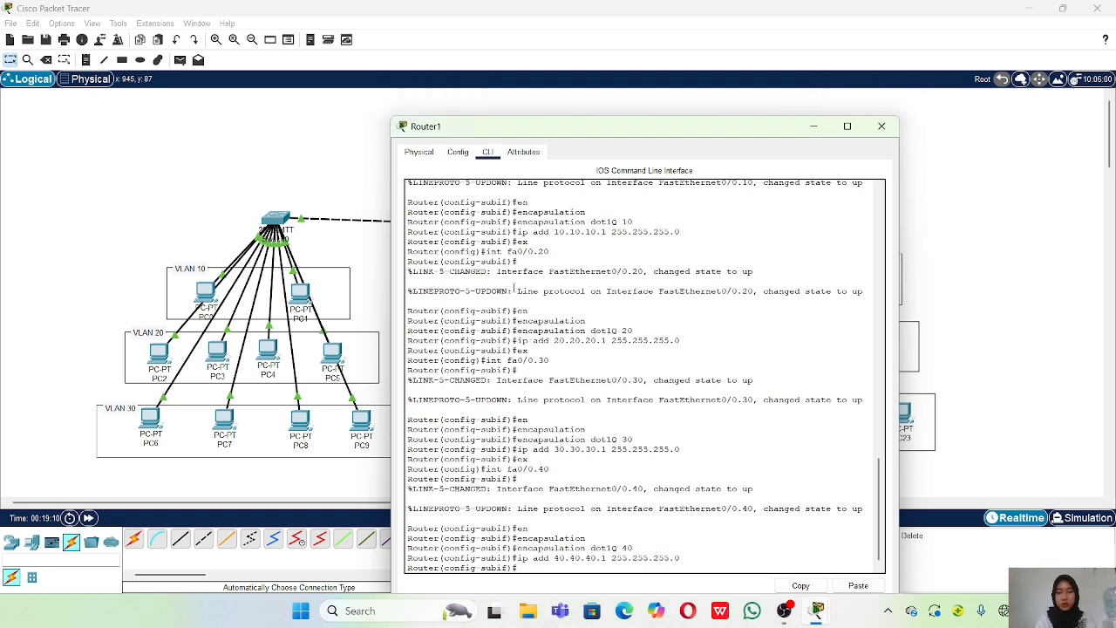
Create subinterface fa0/0.50 on Router1 and set its encapsulation to dot1Q 50.
text(int)
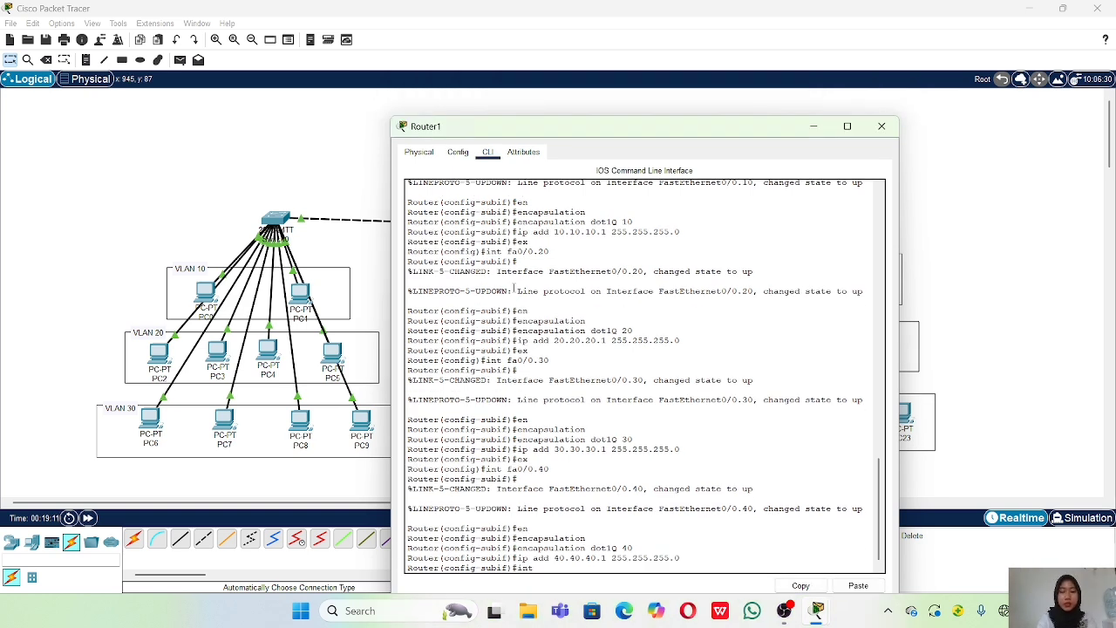
text( fa0/0.)
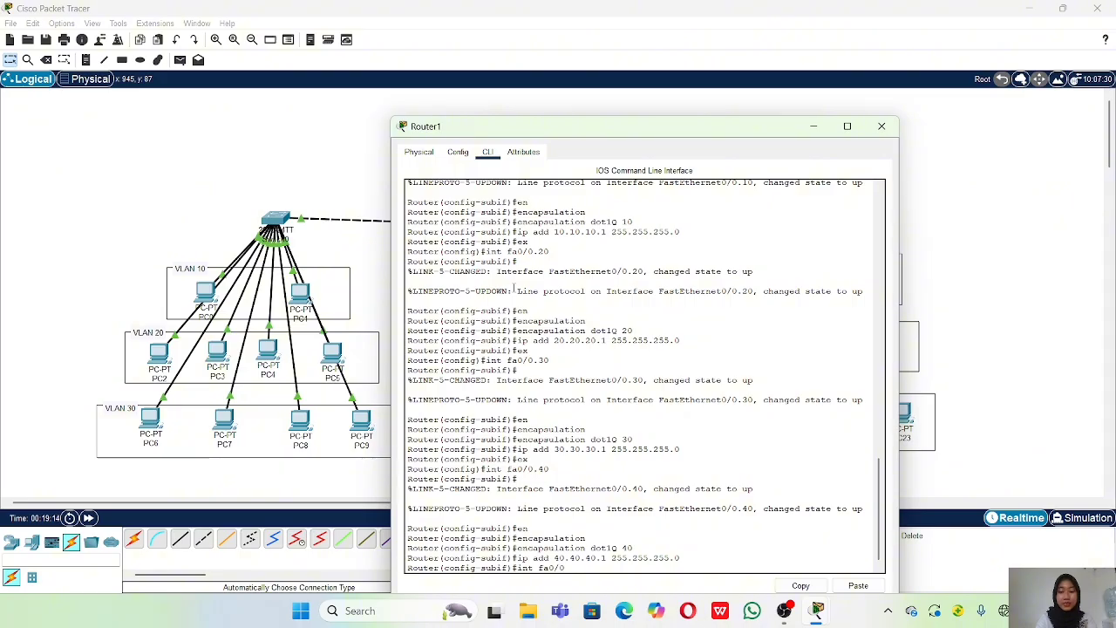
text(50)
key(Return)
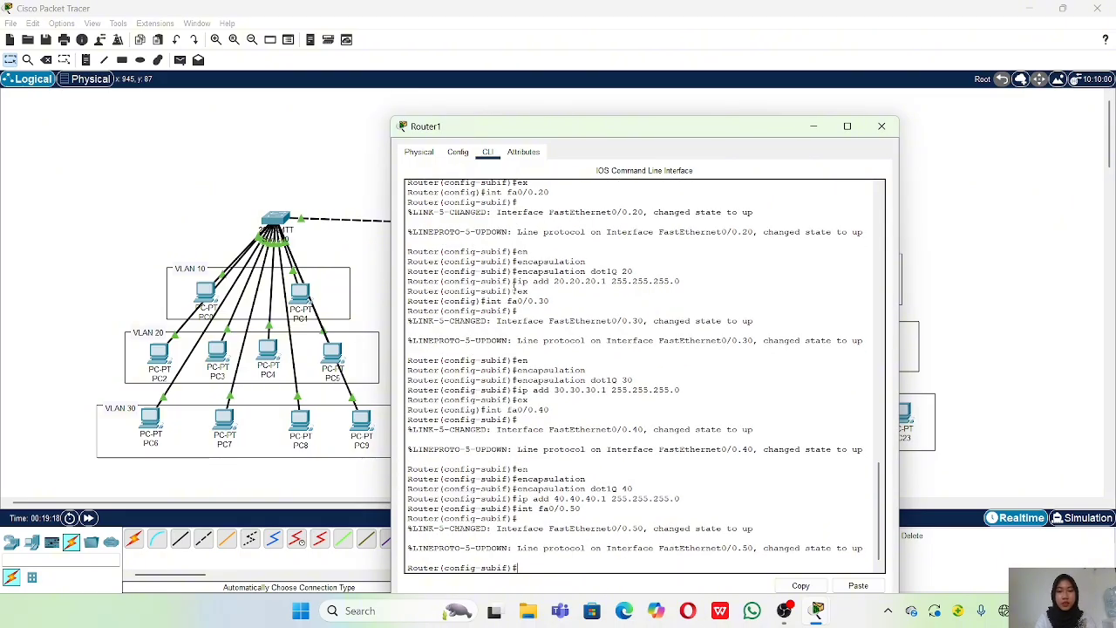
text(en)
key(Tab)
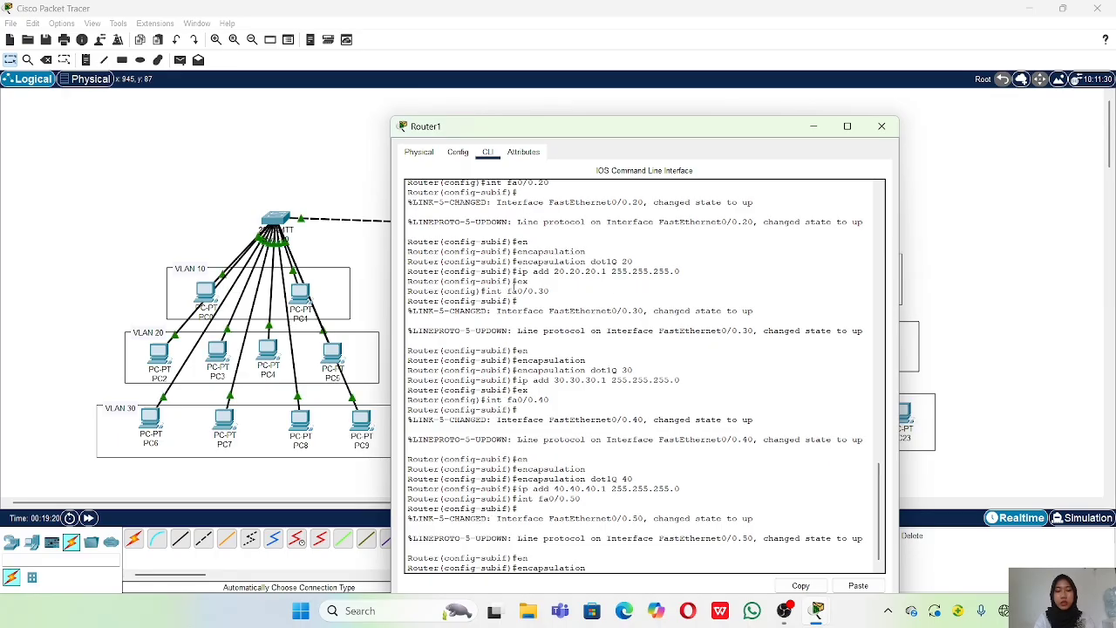
key(Tab)
text(50)
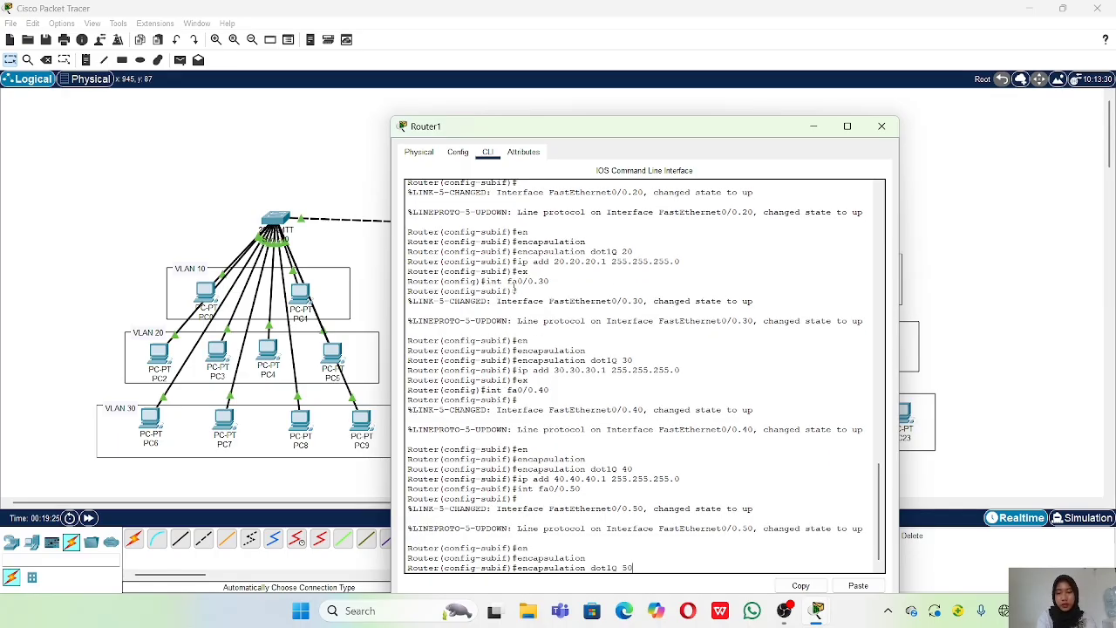
key(Return)
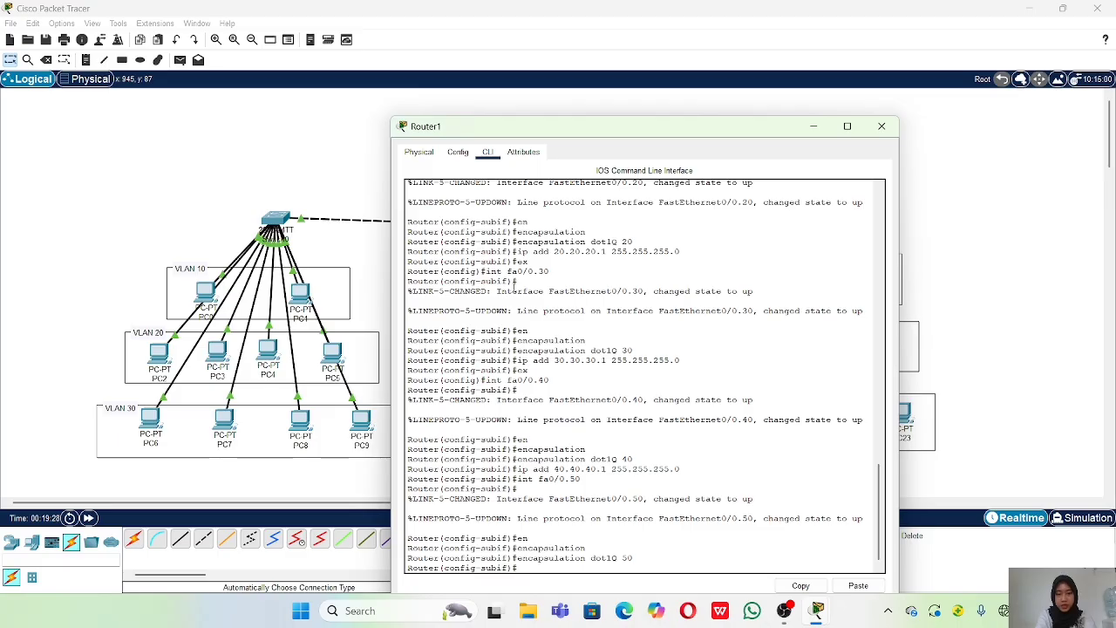
Assign IP address 50.50.50.1 with mask 255.255.255.0 to subinterface fa0/0.50 and exit its configuration.
text(ip ADD 5)
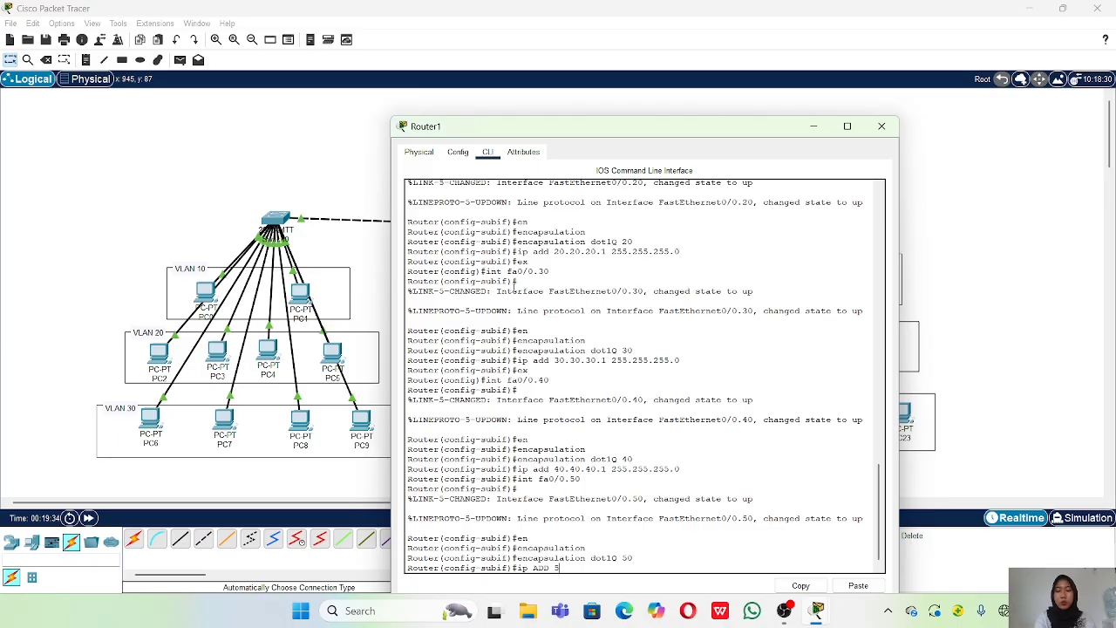
text(0.50.50.)
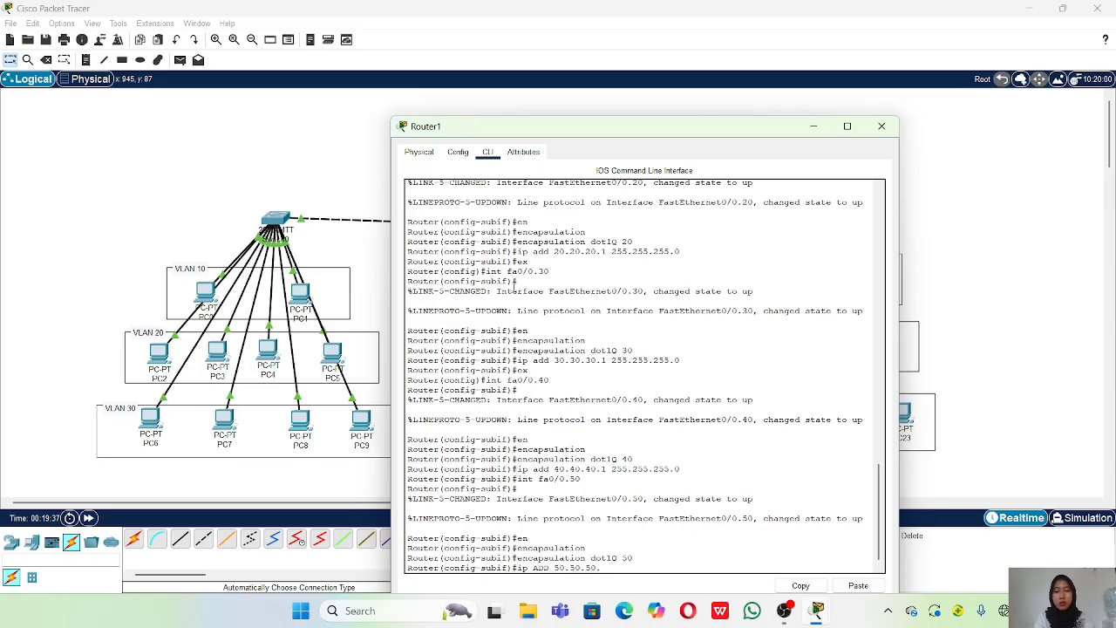
text(1 255.25)
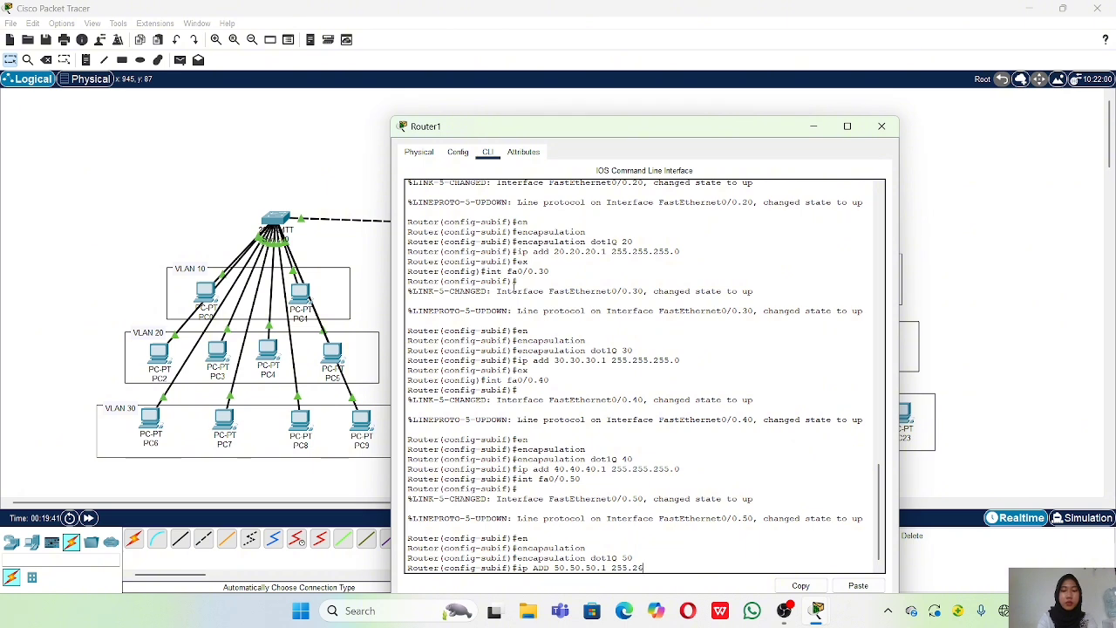
text(5.255.25)
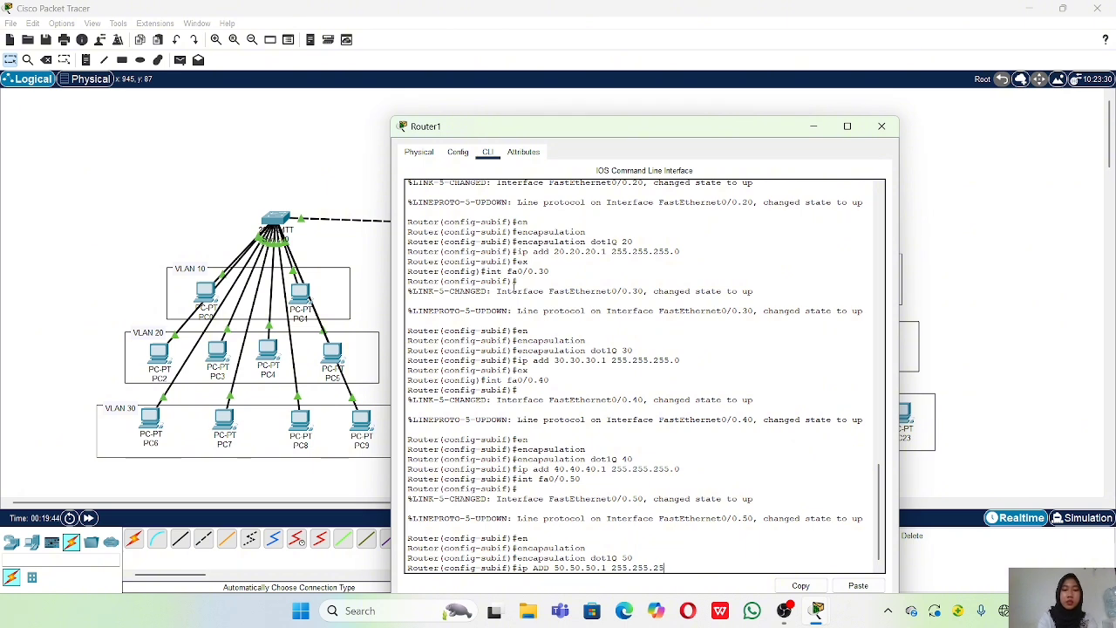
text(.0)
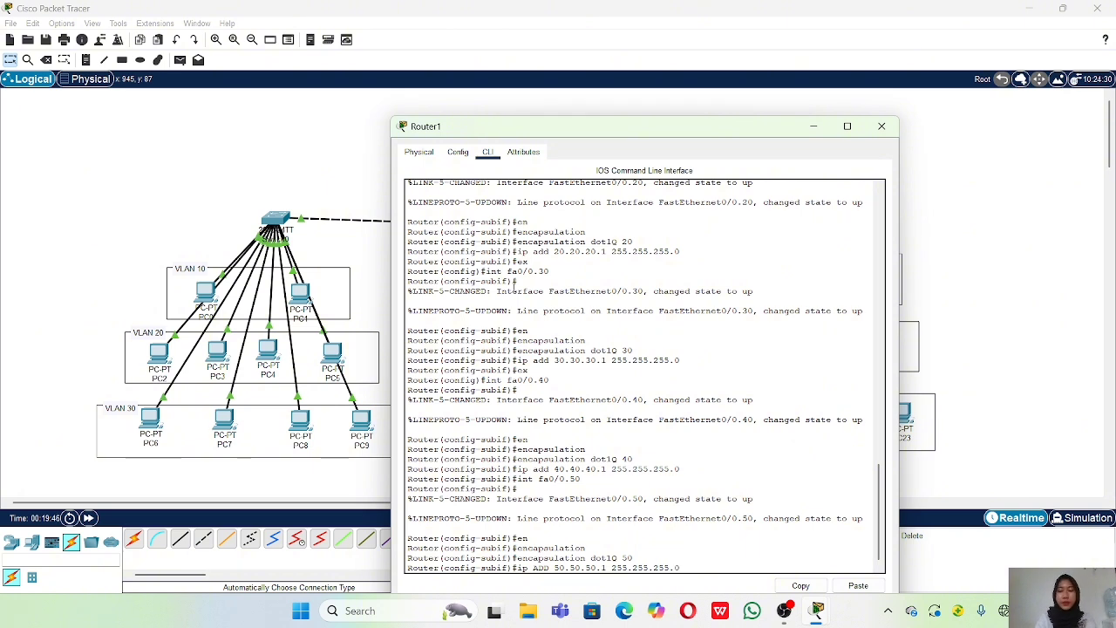
key(Return)
text(ex)
key(Return)
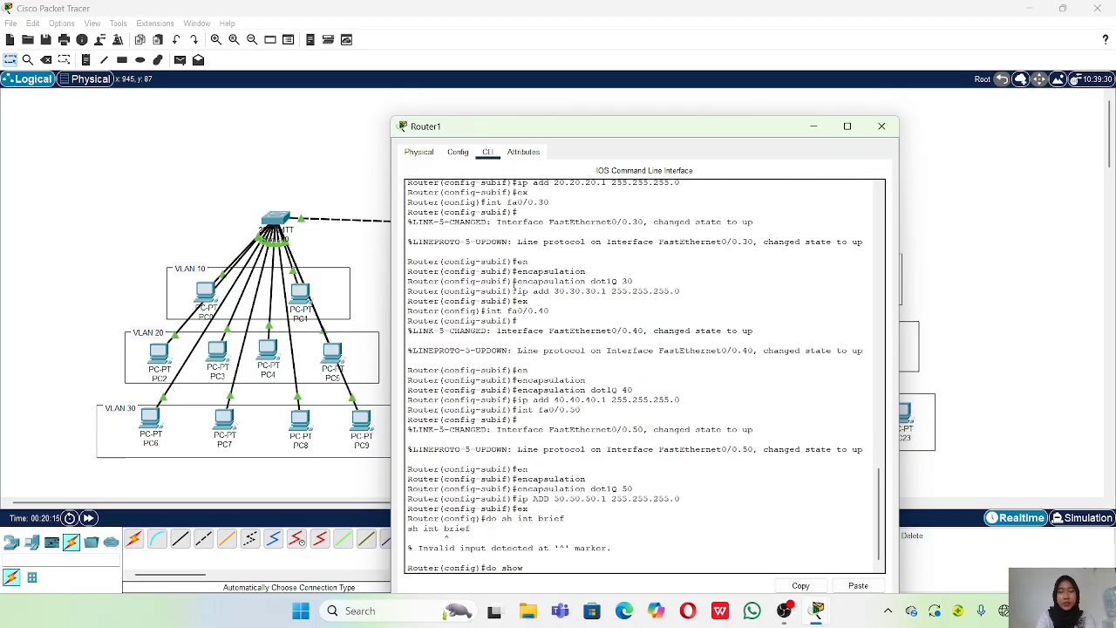
Display the brief IP interface summary of Router1 with do show ip int brief to check the subinterface addresses.
text(ip)
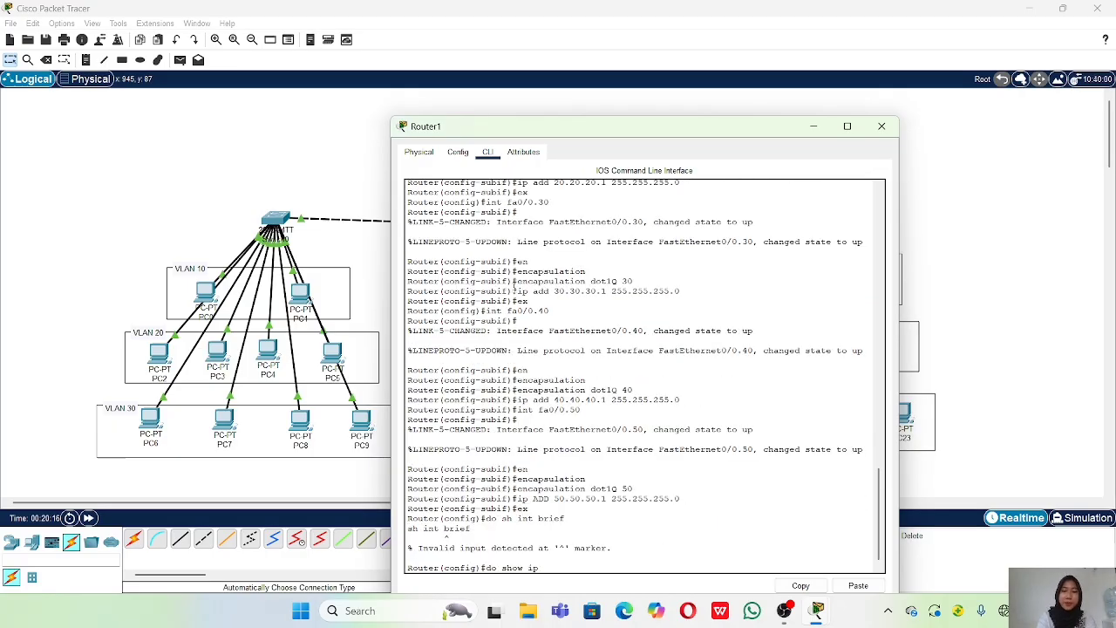
text( int brie)
text(f)
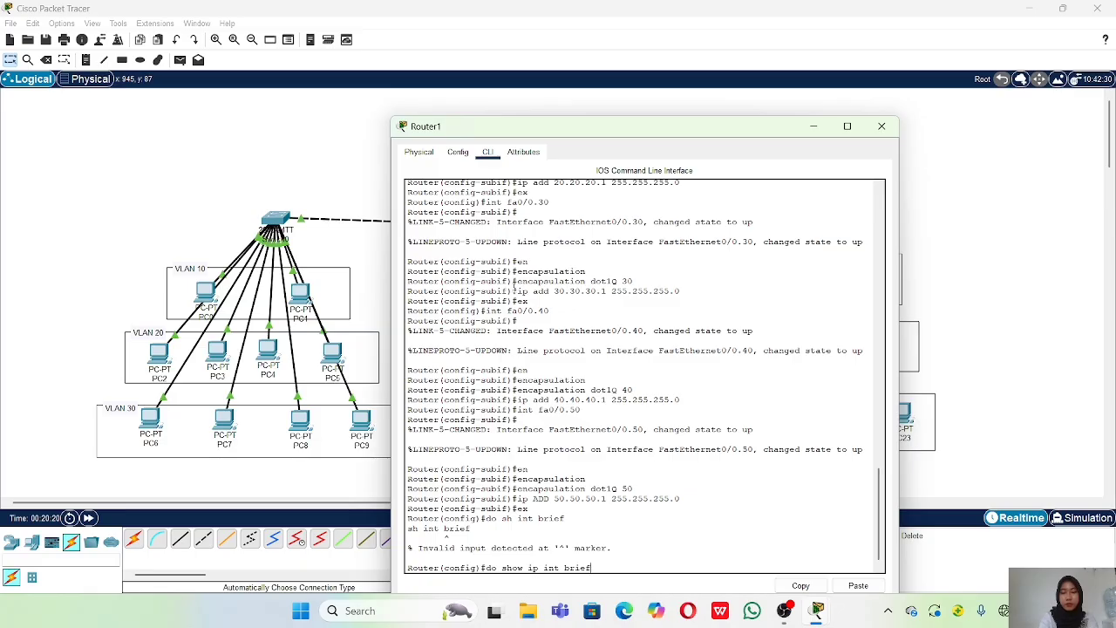
key(Return)
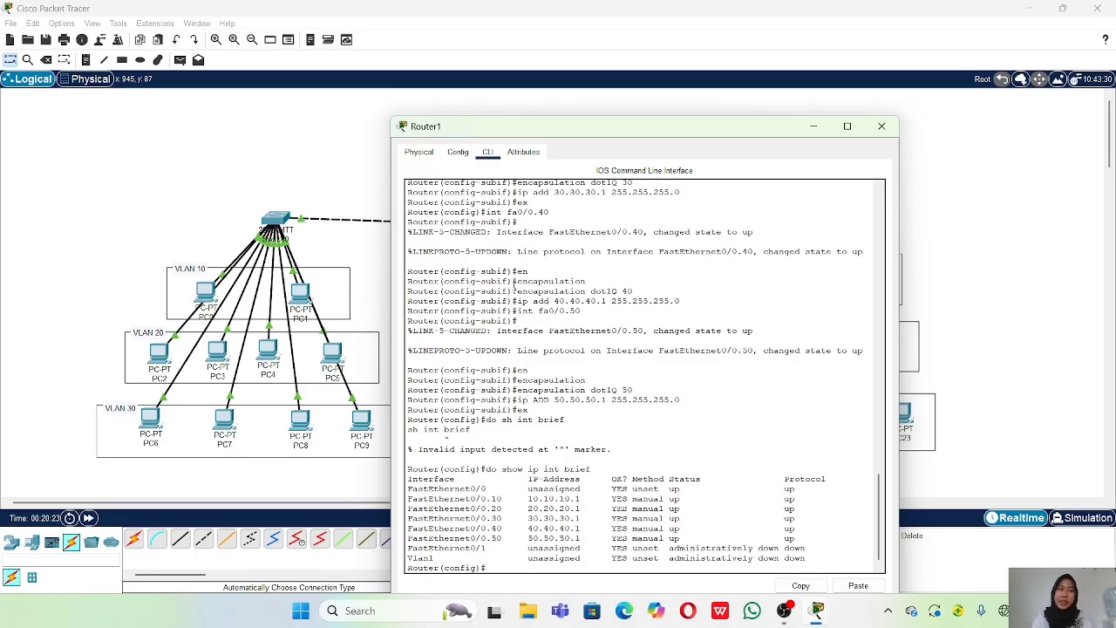
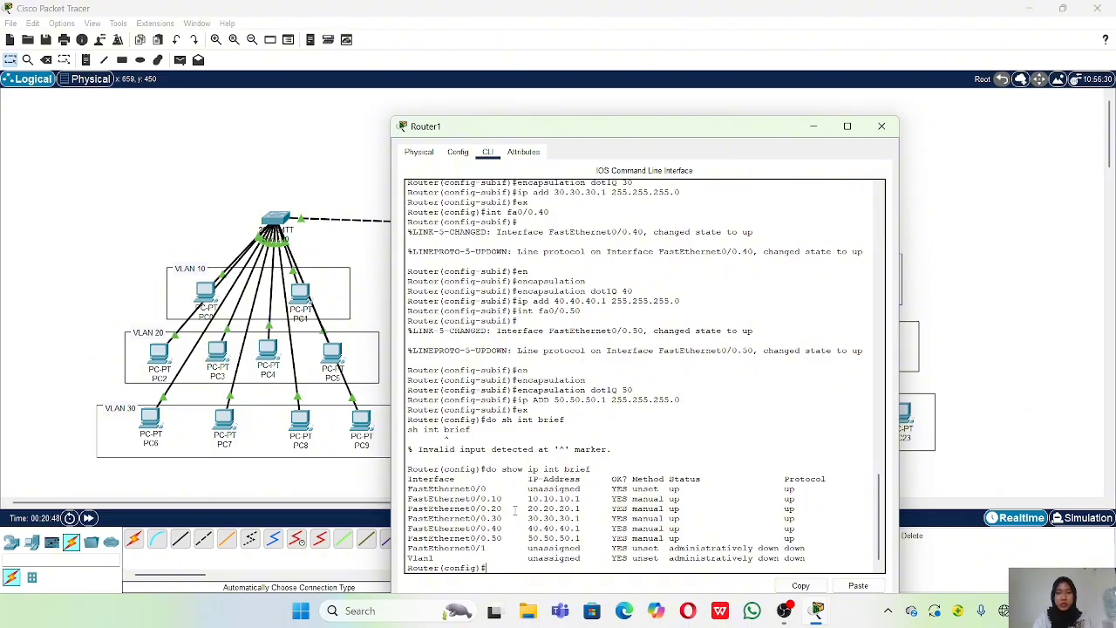
Try to create a DHCP pool on Router1 with the command ip dhcp pool vlan 10.
drag(665, 490, 681, 529)
click(484, 469)
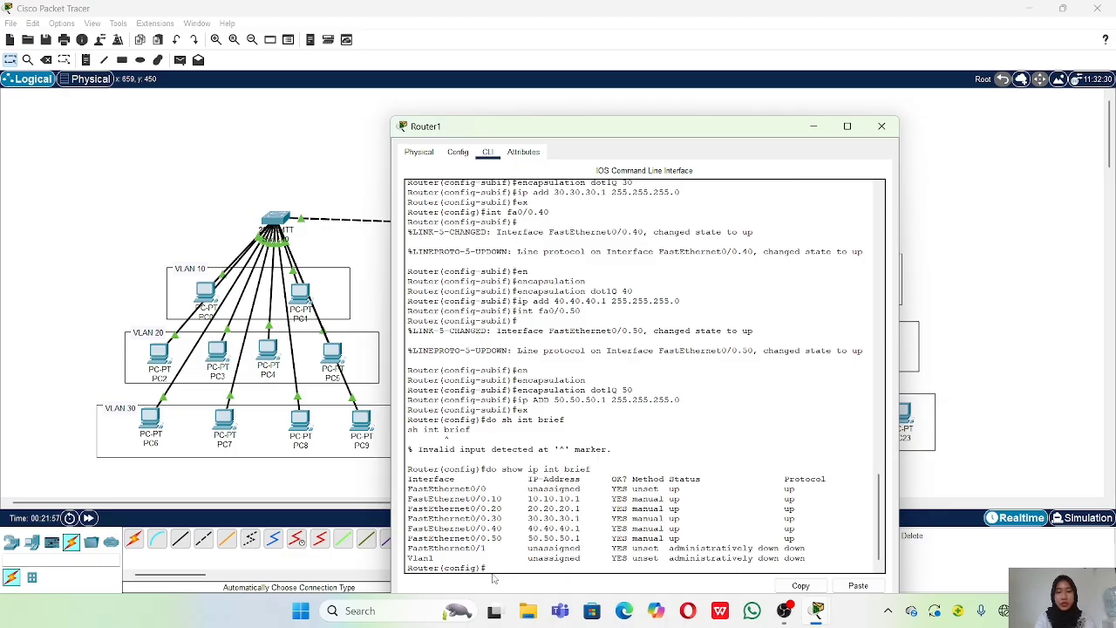
text(ip)
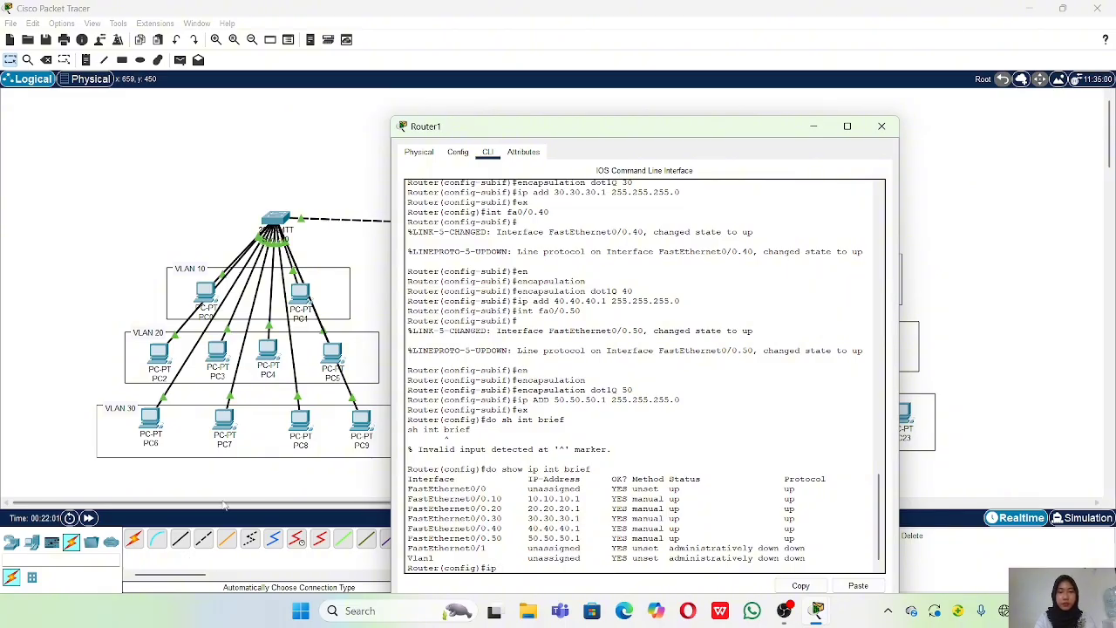
text( dh)
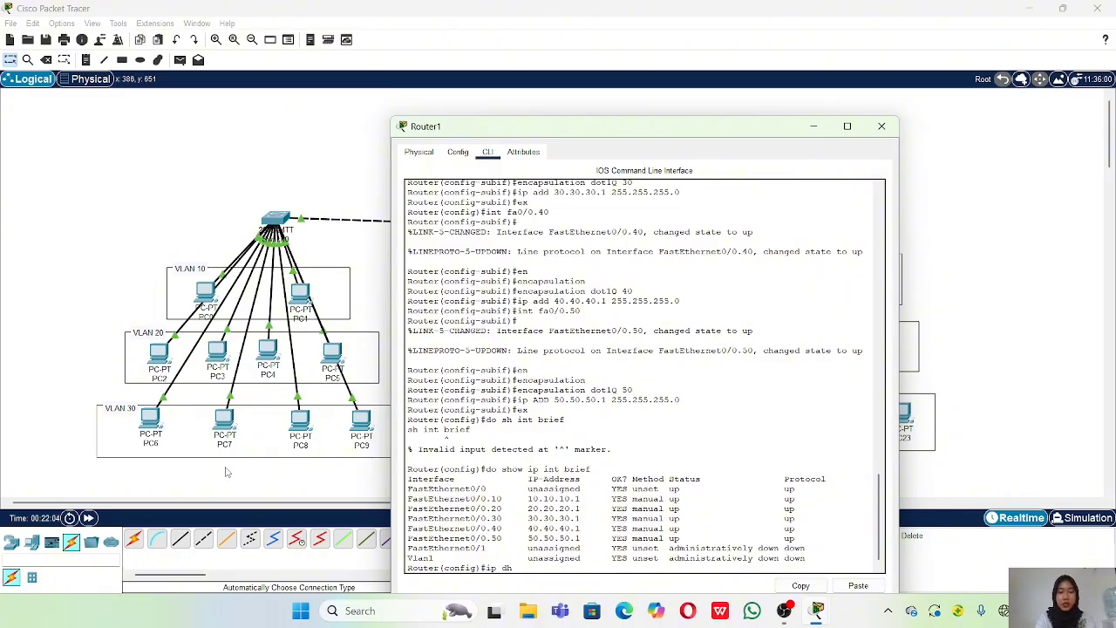
text(cp poo)
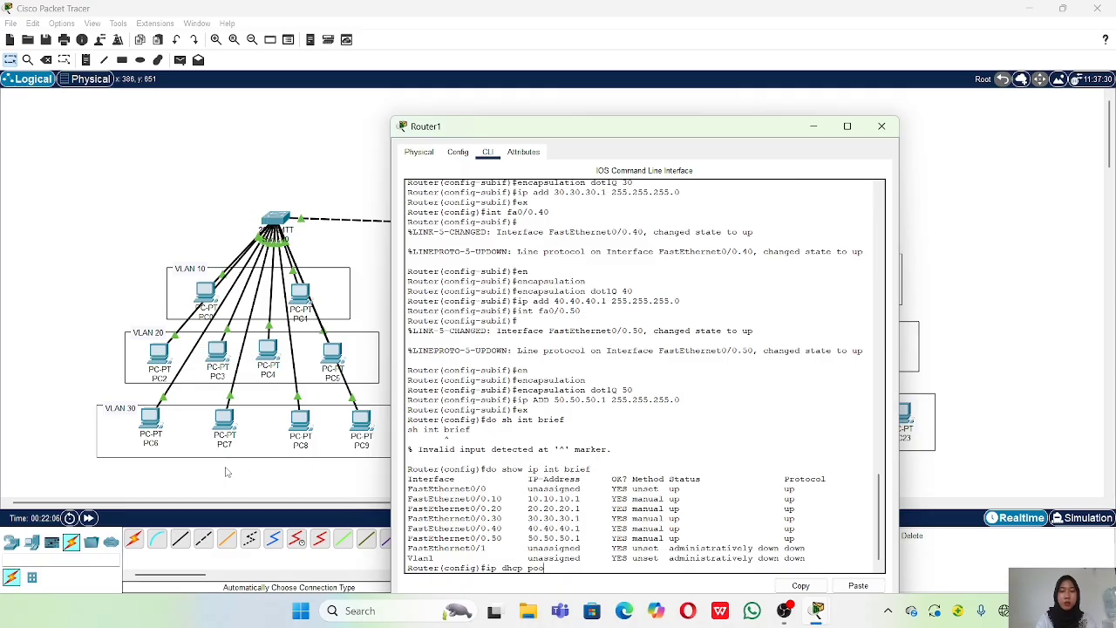
text(l vlan 10)
key(Return)
Create a DHCP pool named vlan10 on Router1, writing the name without a space.
text(ip)
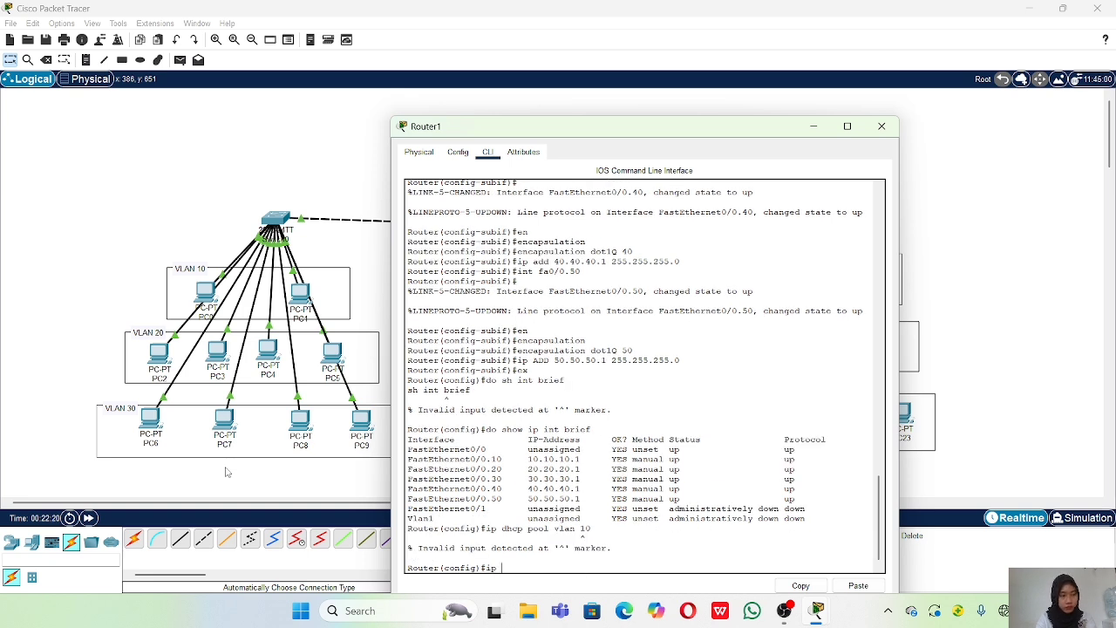
text( dh)
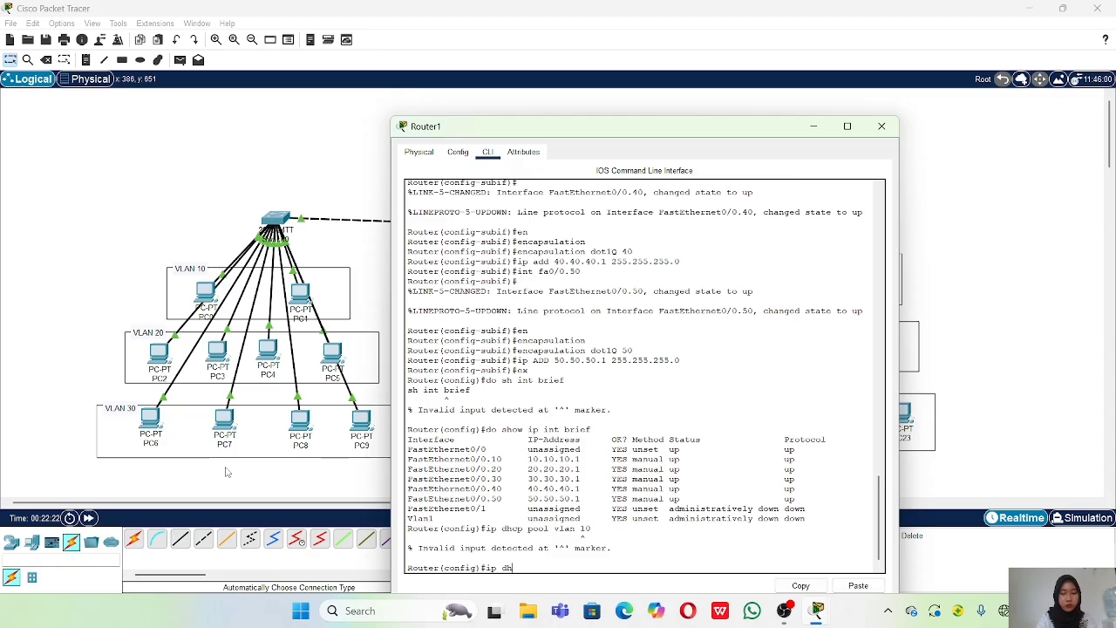
text(cp pool)
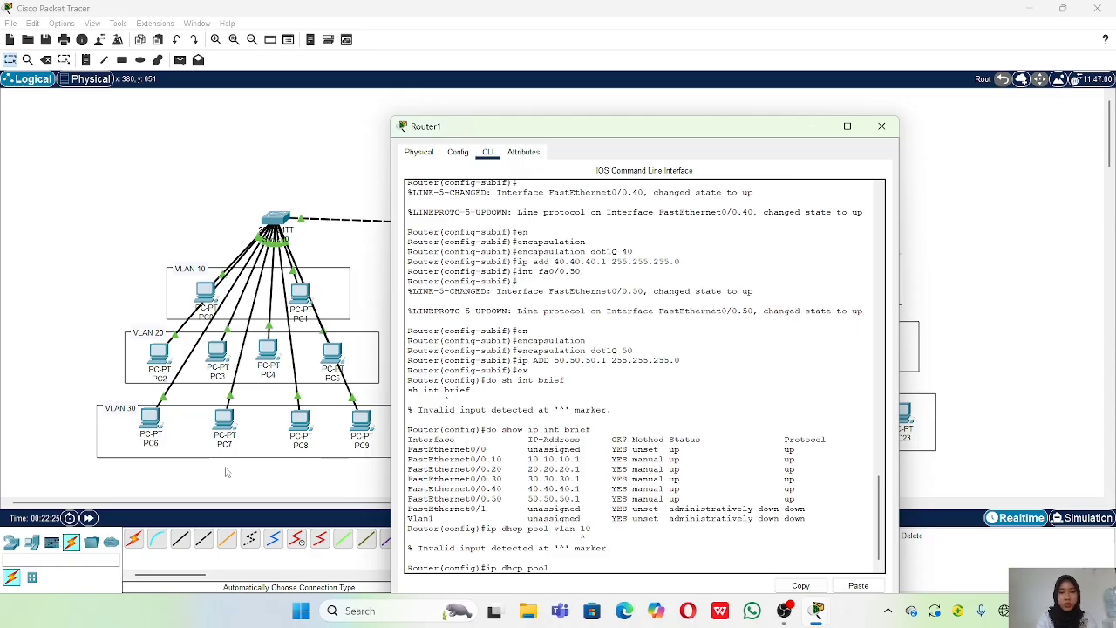
text( vla)
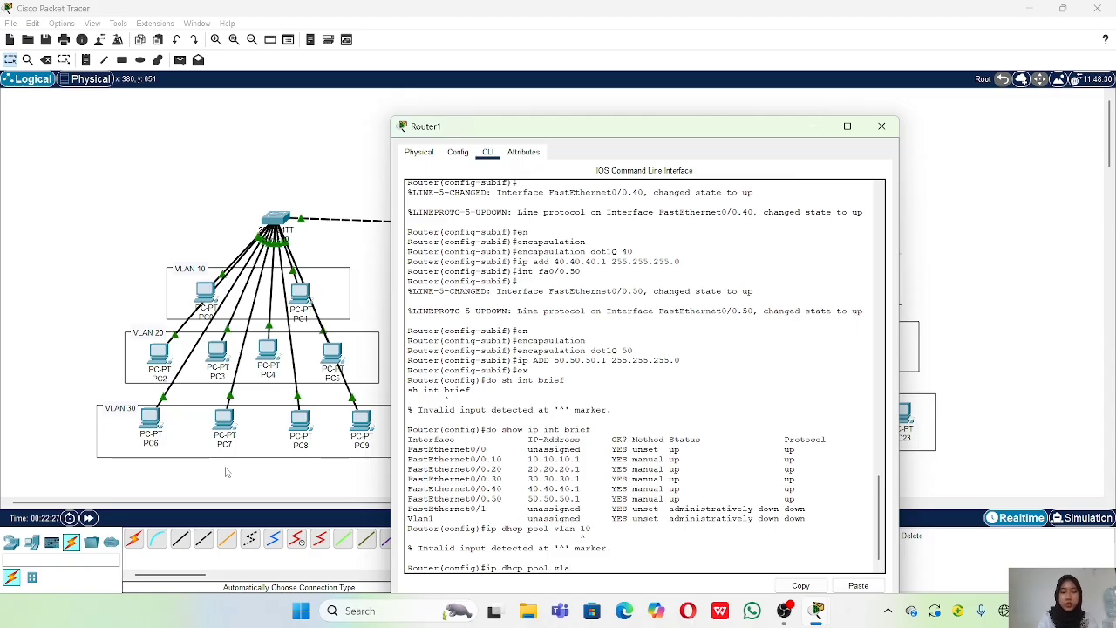
text(n10)
key(Return)
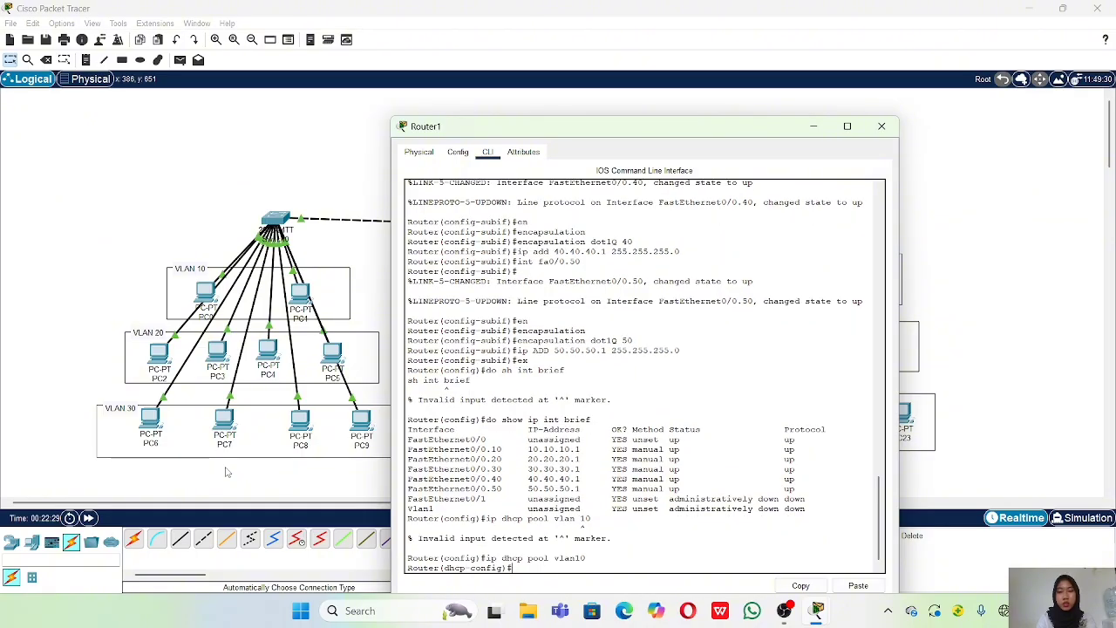
Set the vlan10 pool's network to 10.10.10.0 with mask 255.255.255.0.
text(network)
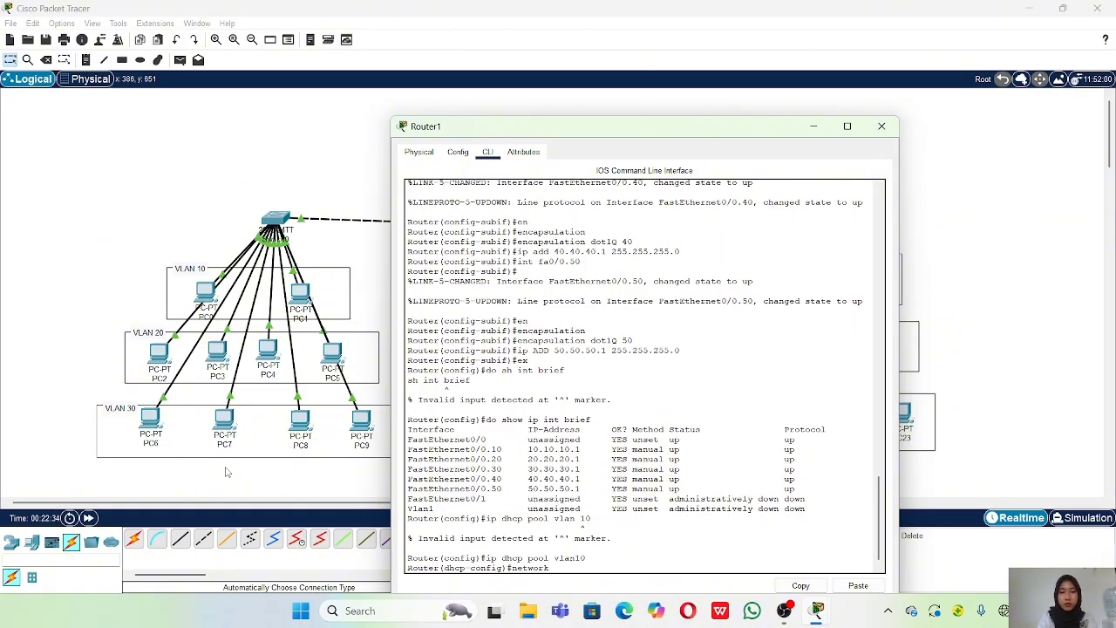
text( 10.1)
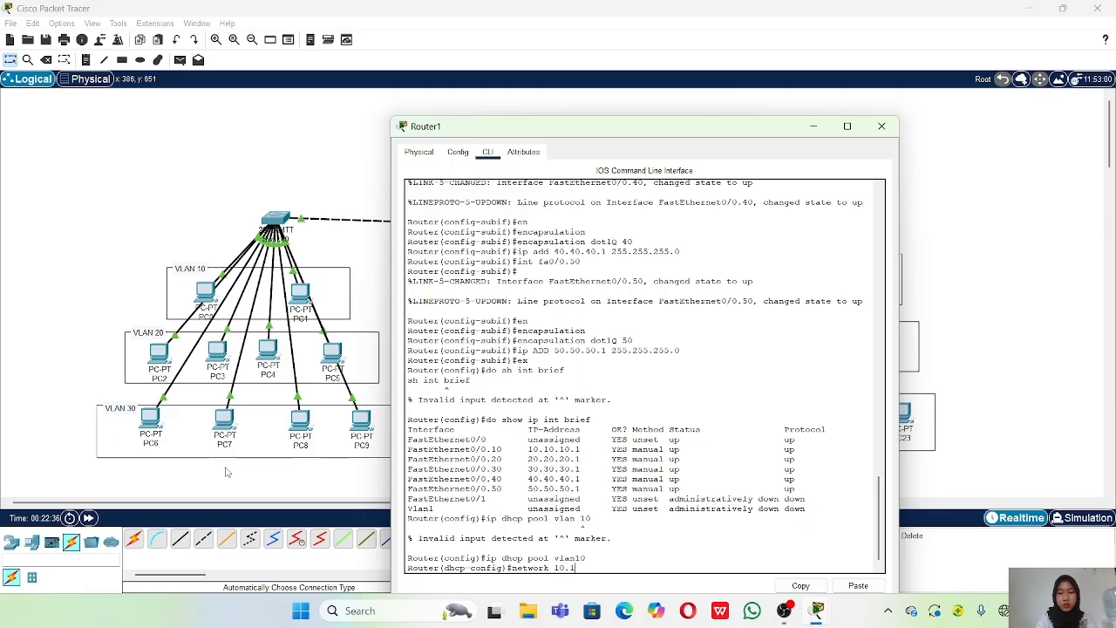
text(0.10.)
text(0 2)
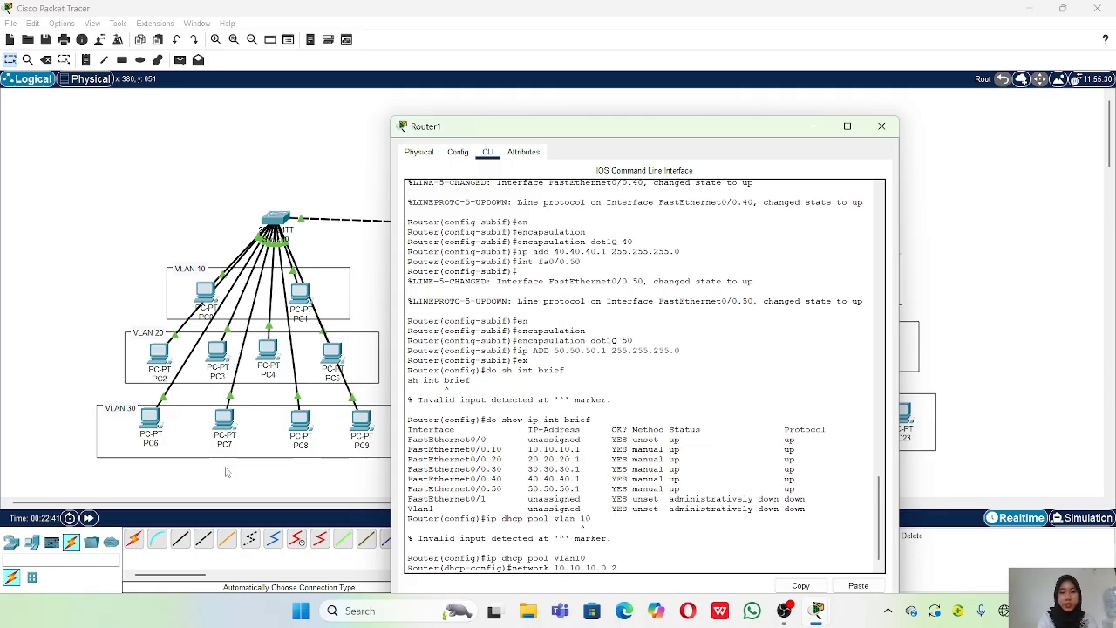
text(55.255.)
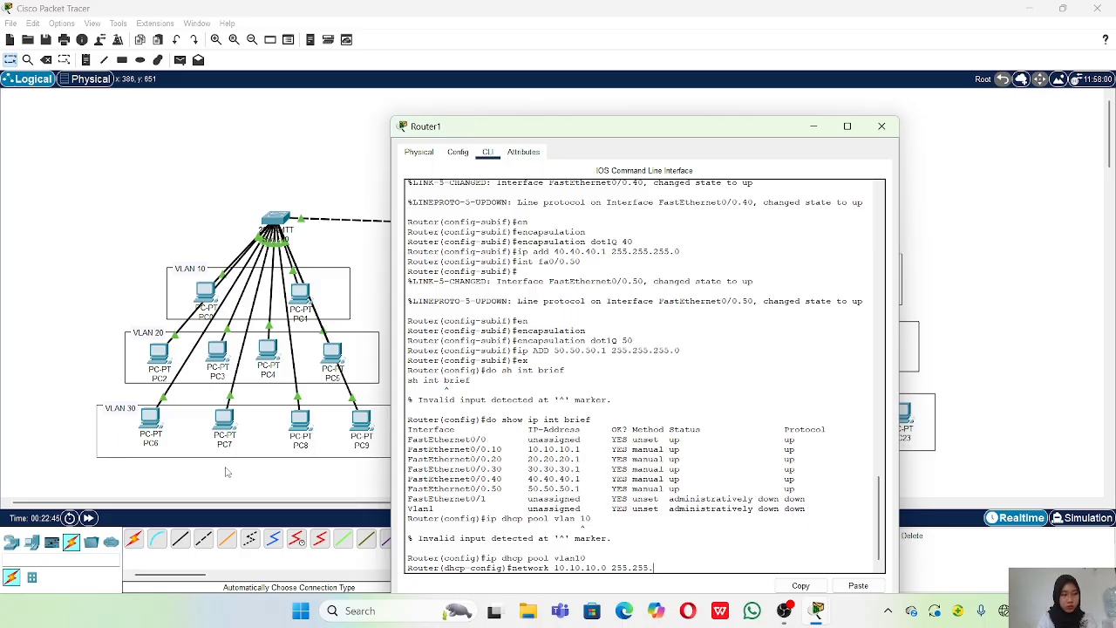
text(255.2)
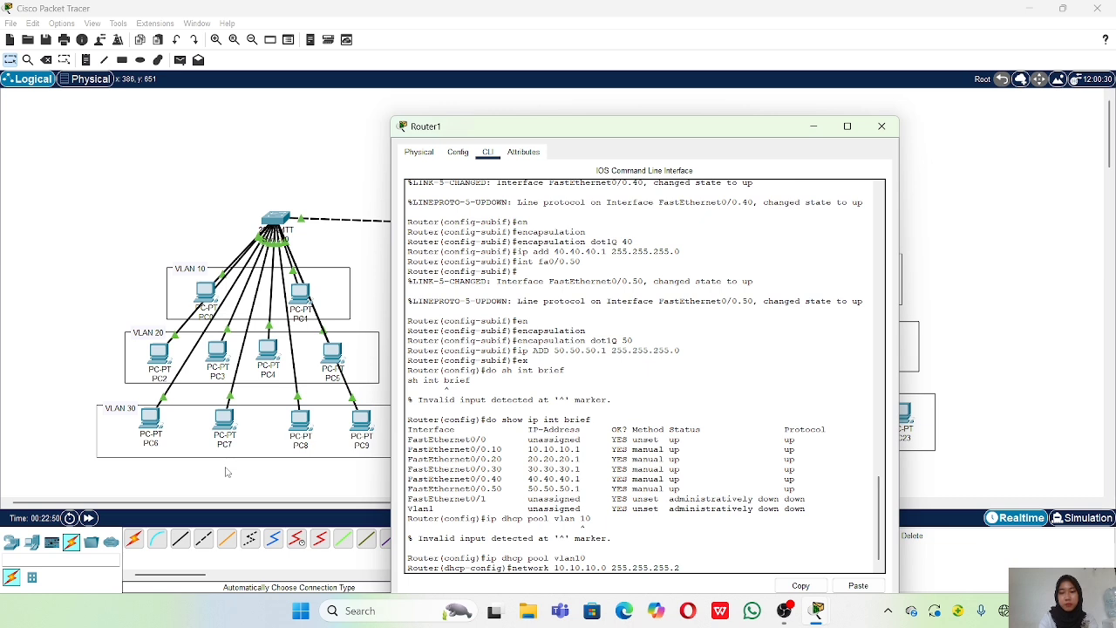
key(BackSpace)
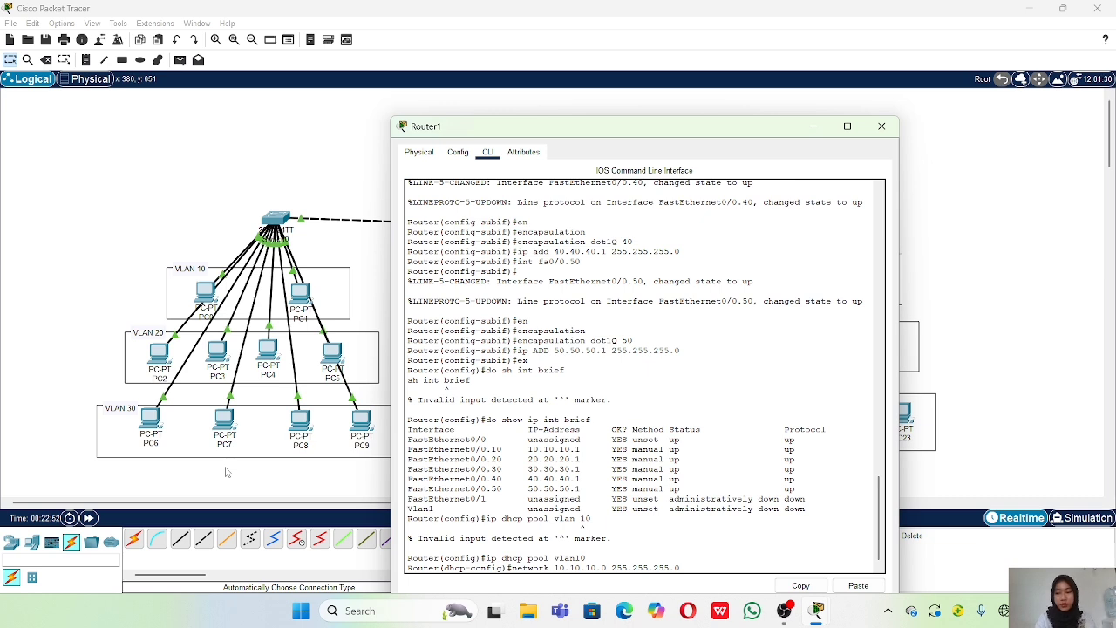
text(0)
key(Return)
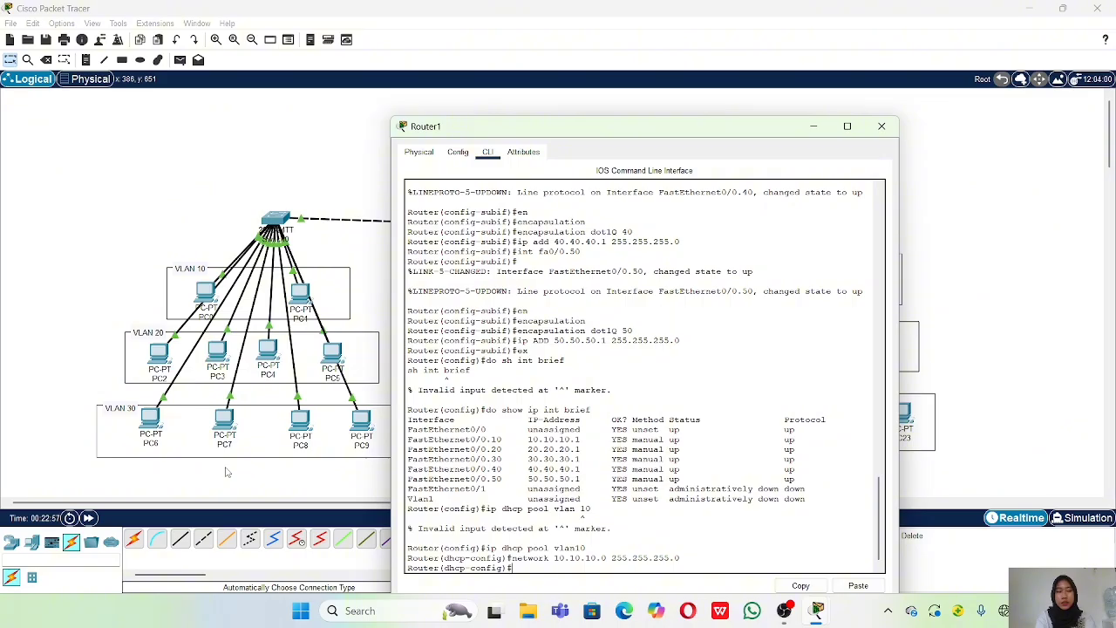
Set the default router of the vlan10 DHCP pool to 10.10.10.1.
text(default)
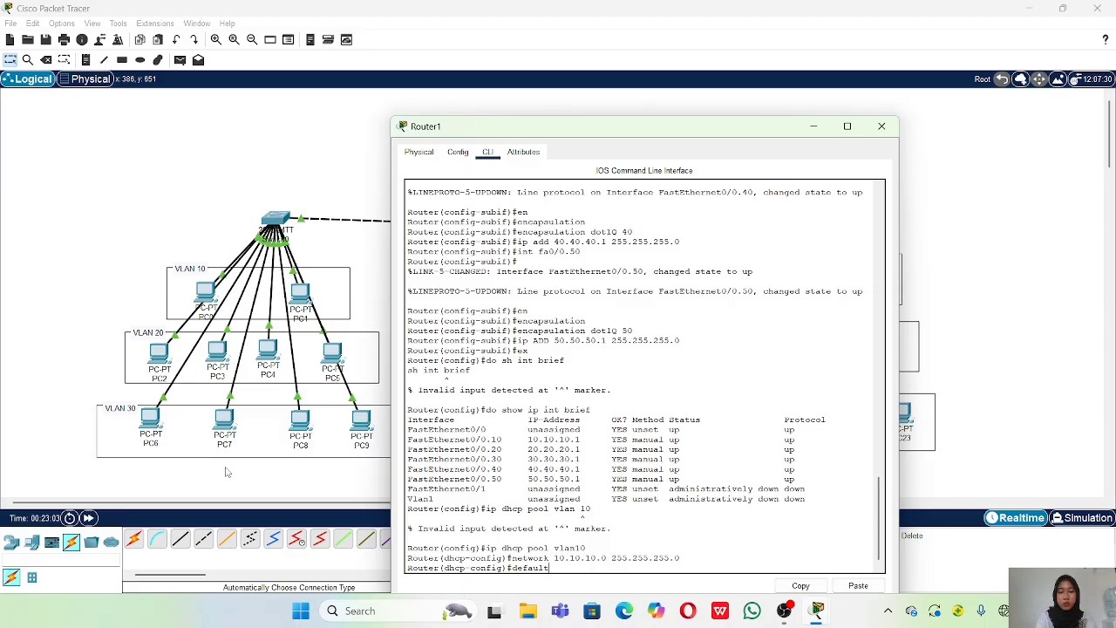
key(Tab)
text(-router 10.10.10.1)
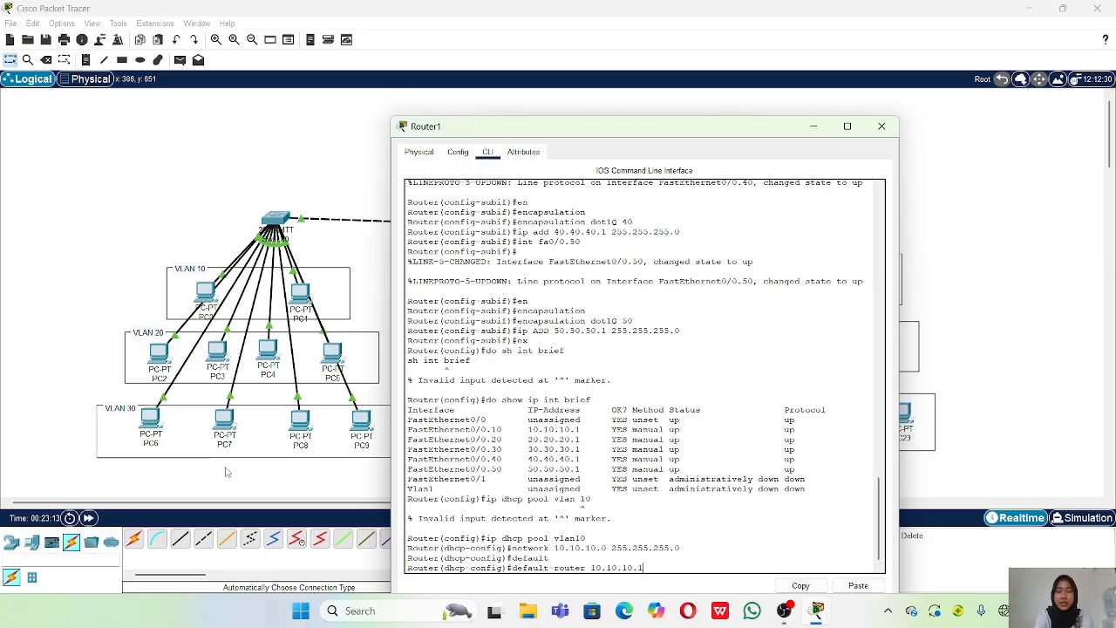
key(Return)
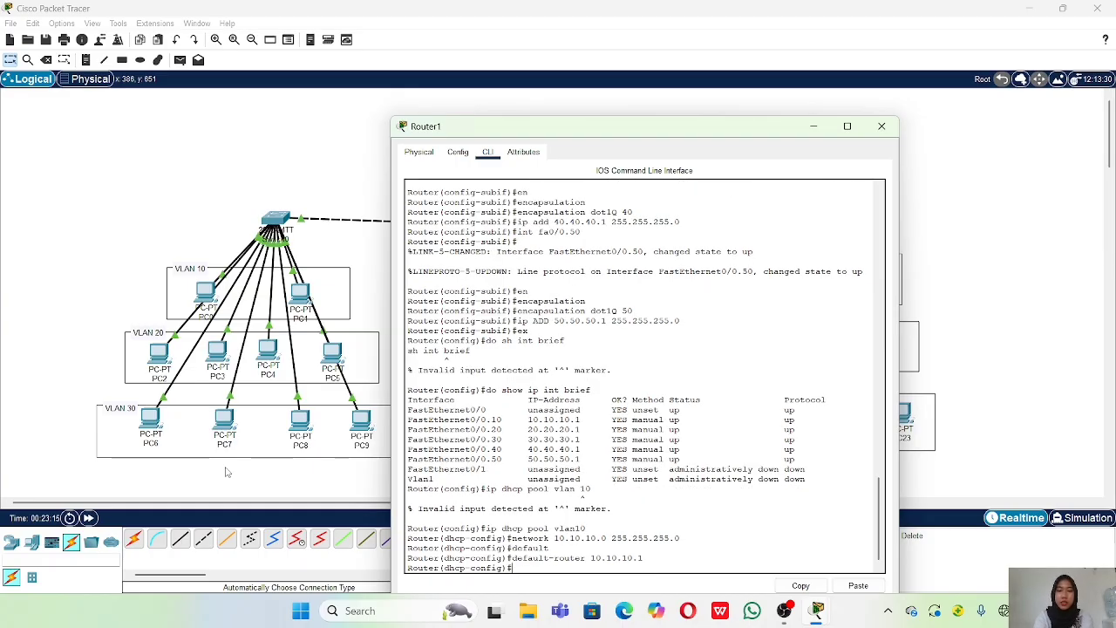
Set the vlan10 pool's DNS server to 8.8.8.8 and exit the pool configuration.
text(dn)
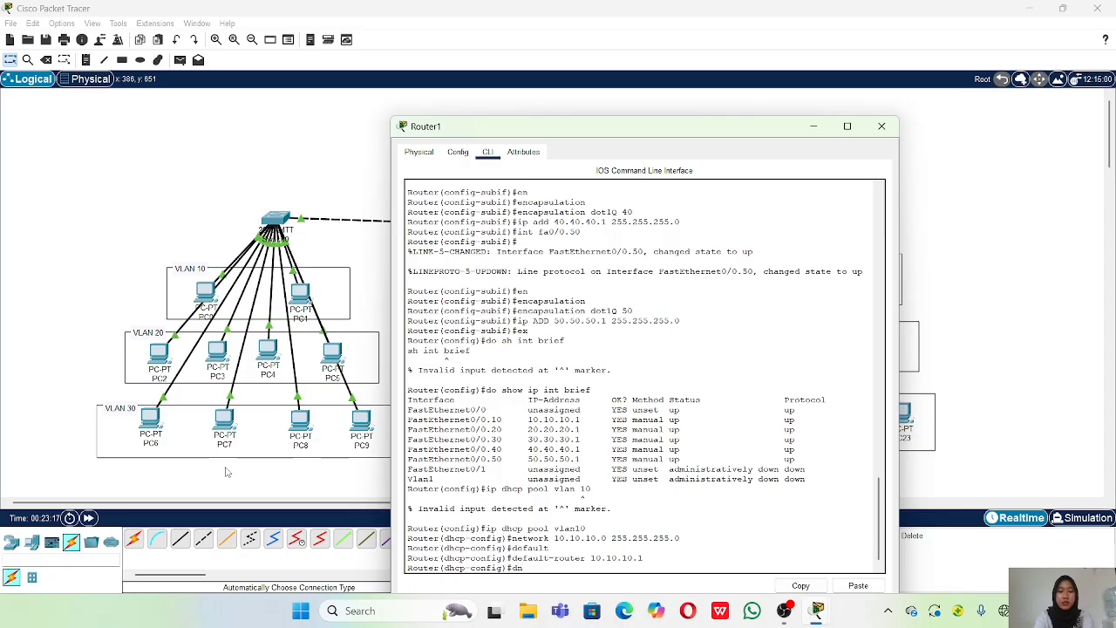
text(s)
key(Tab)
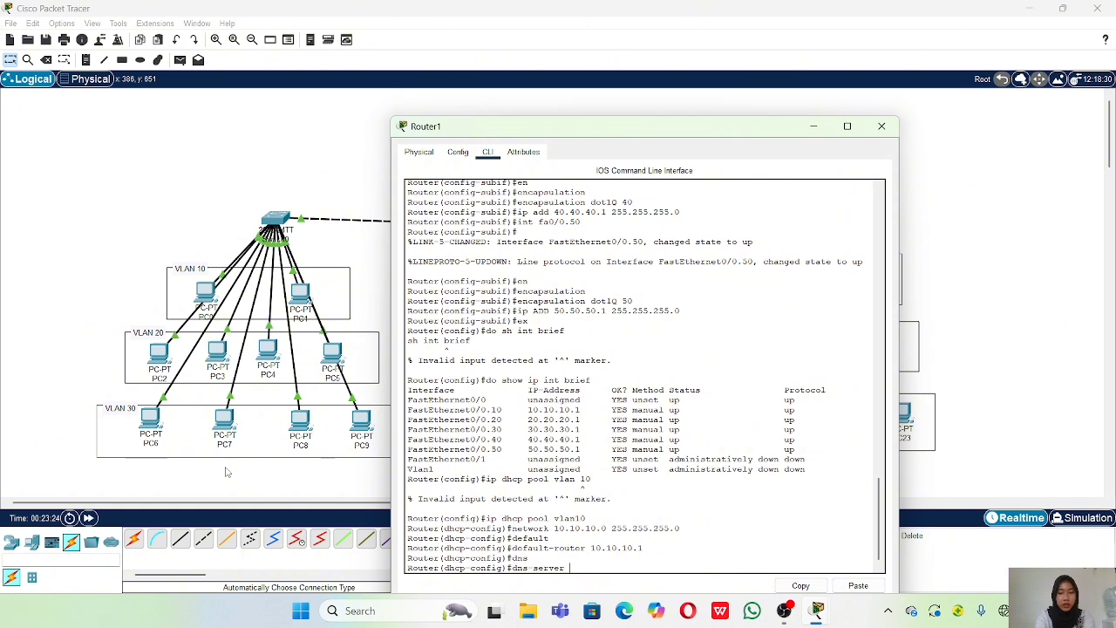
text(8.8.8)
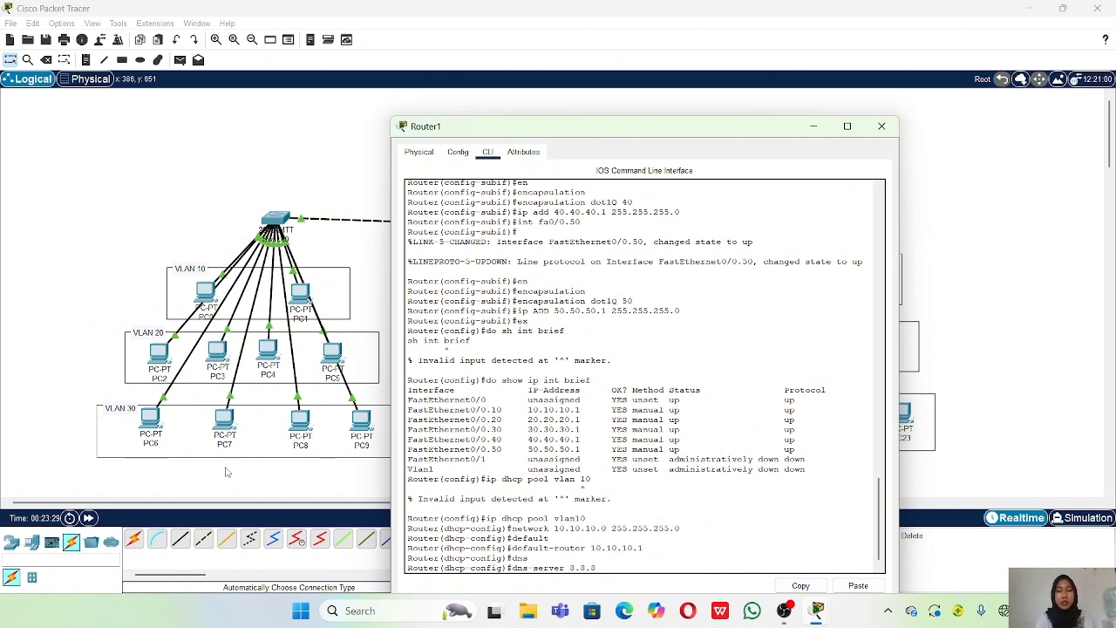
text(.8)
key(Return)
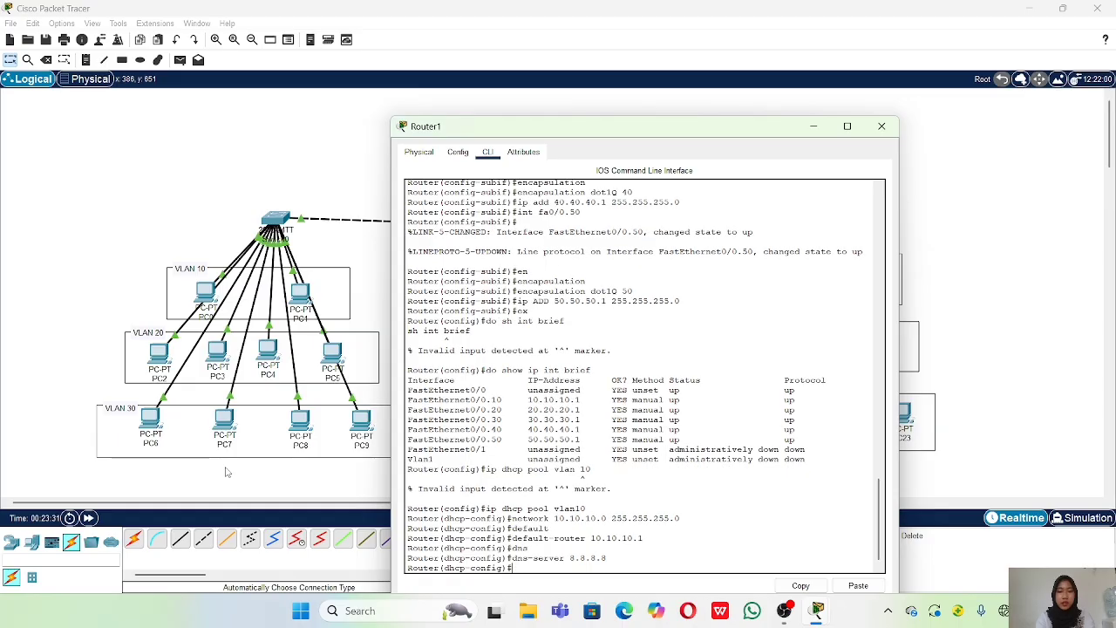
text(ex)
key(Return)
Create a DHCP pool named vlan20 on Router1.
text(ig)#ip)
key(Tab)
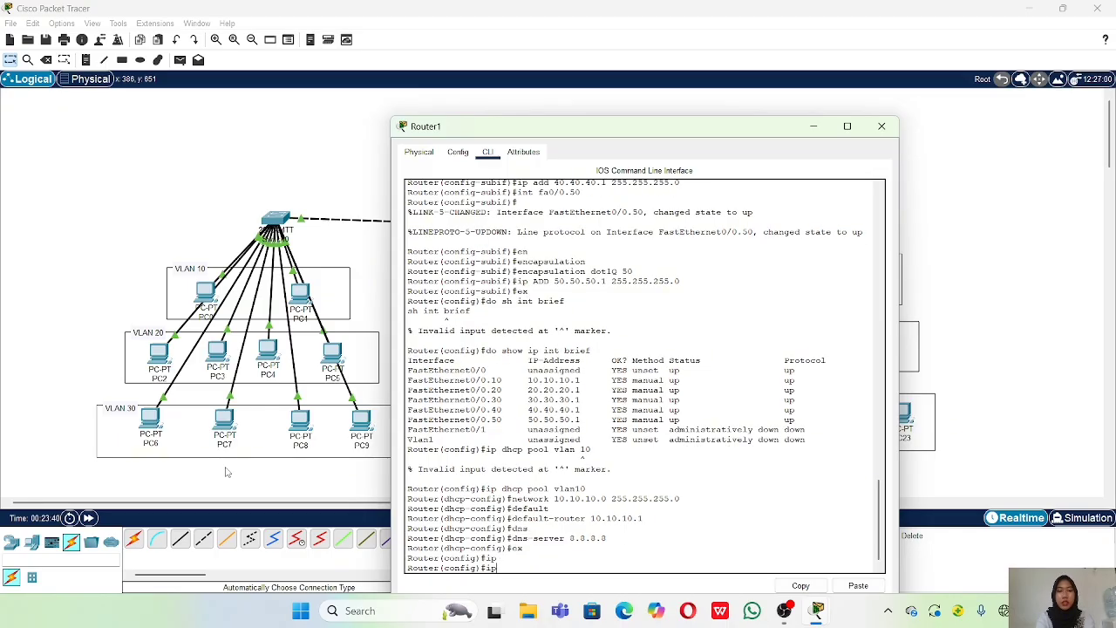
text(dh)
key(Tab)
text(p)
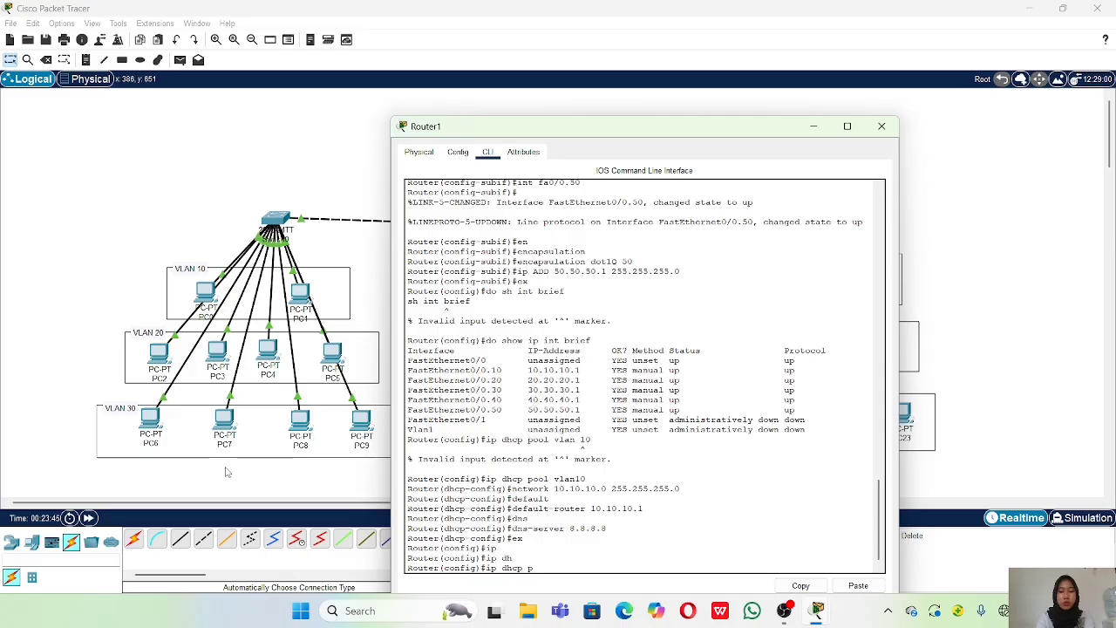
text(ool vlan20)
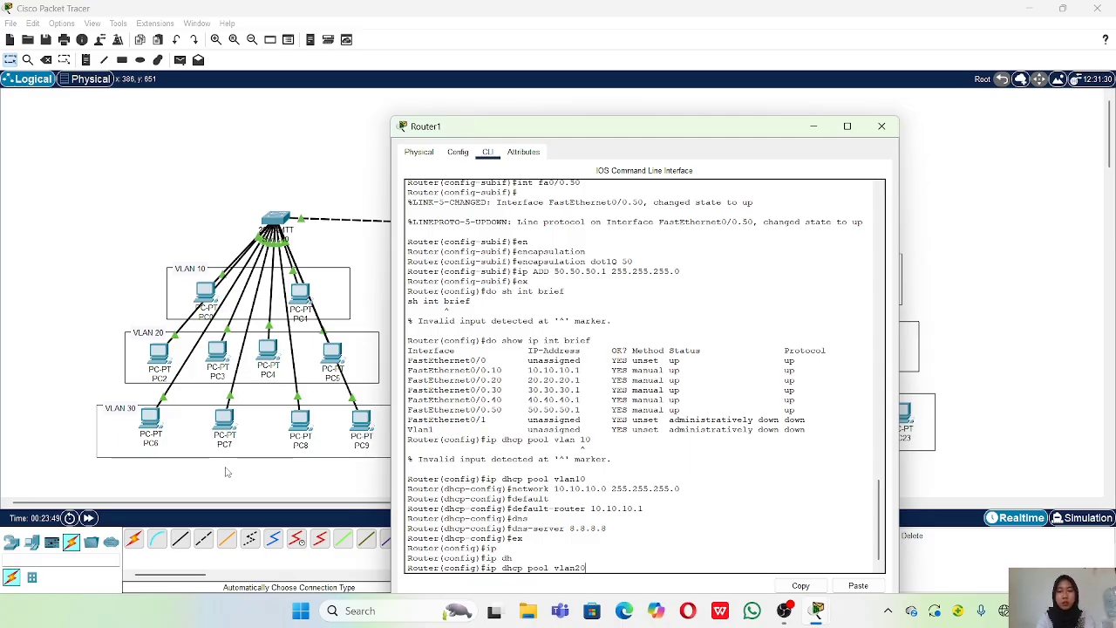
key(Return)
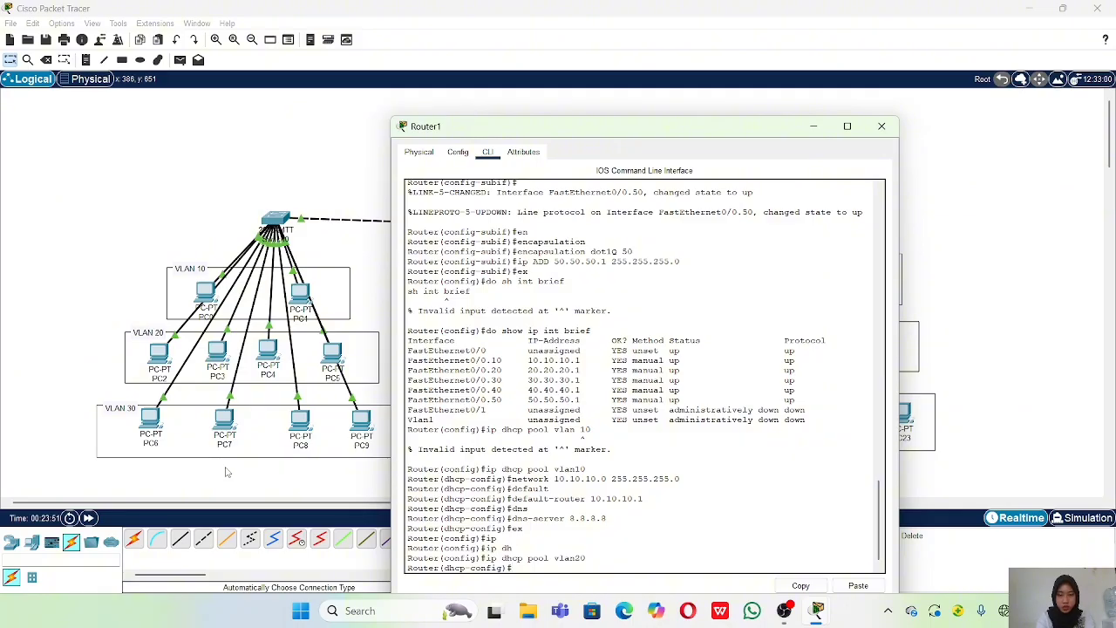
Set the vlan20 pool's network to 20.20.20.0 with mask 255.255.255.0.
text(netwo)
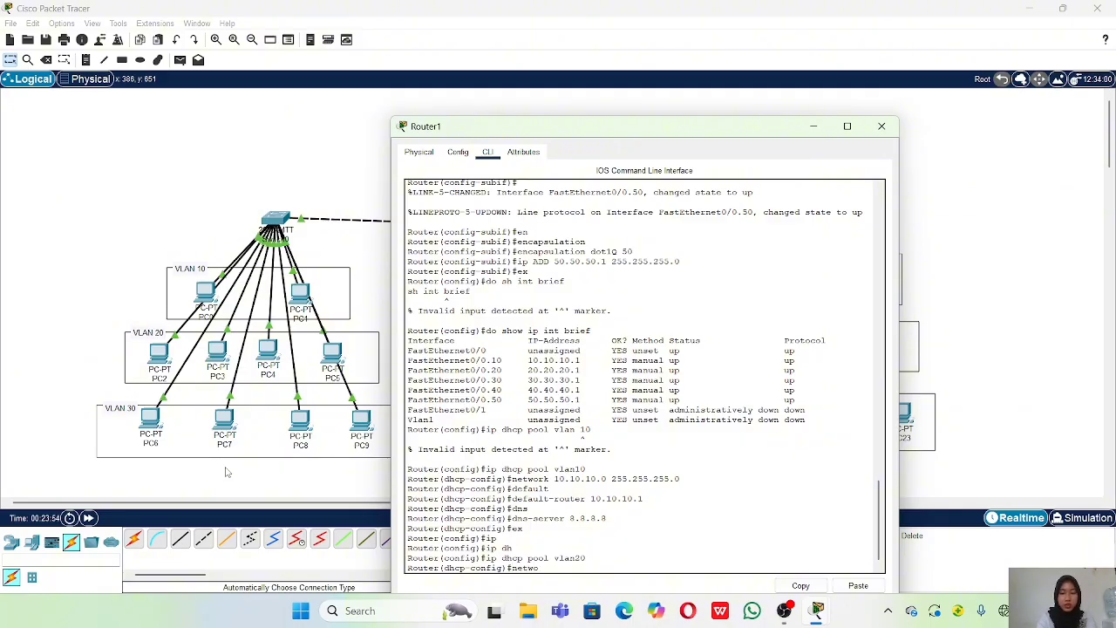
text(rknya)
key(BackSpace)
text(20.20.20.0 255.255.255)
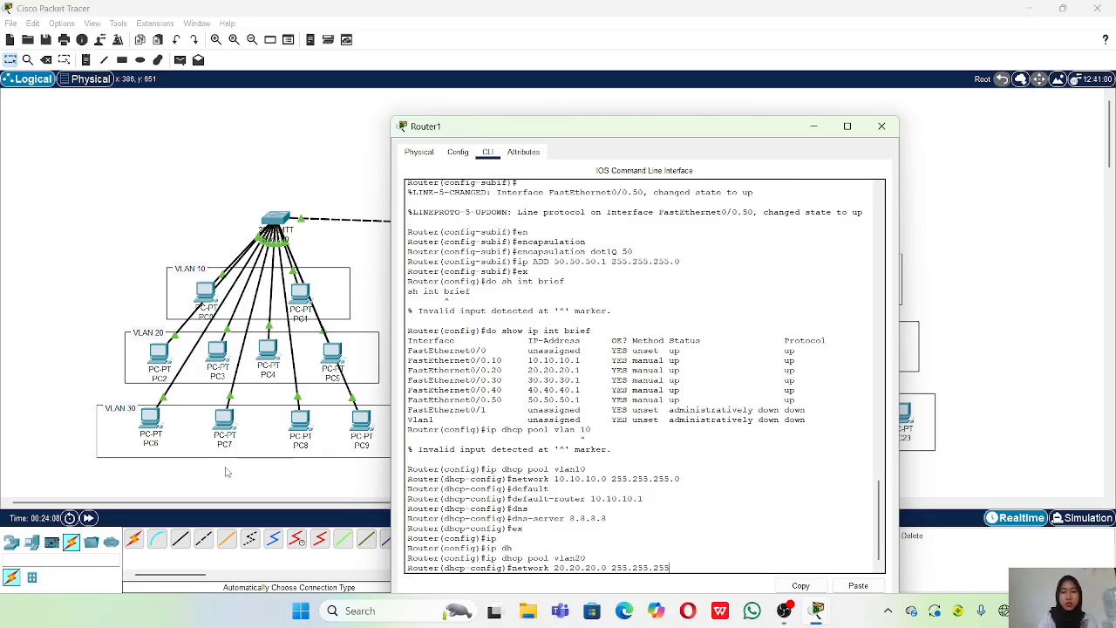
text(.)
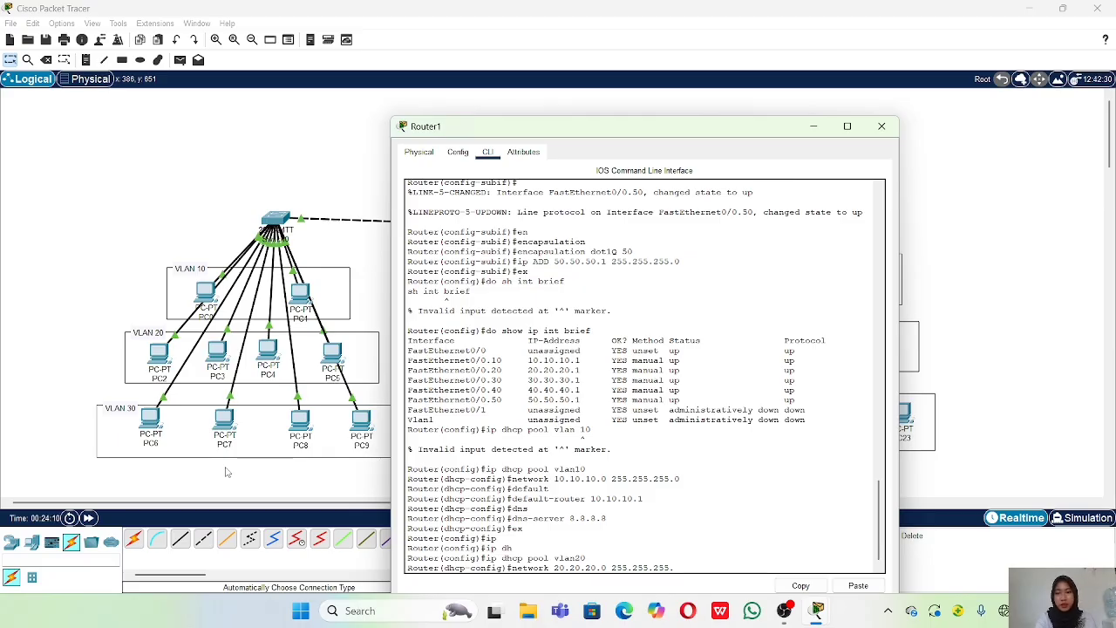
text(0)
key(Return)
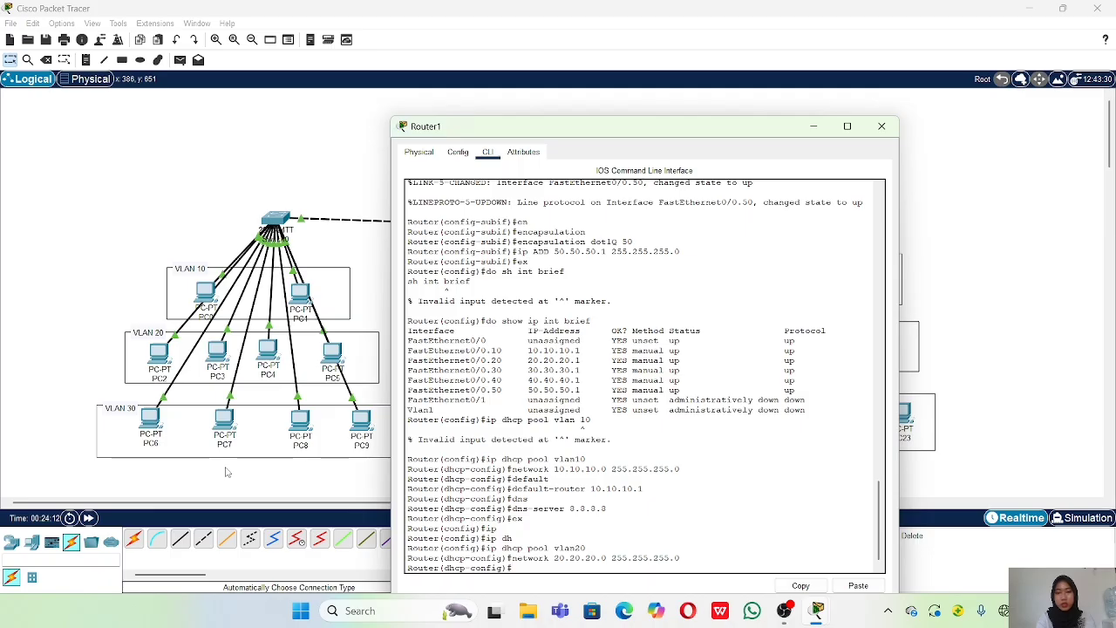
Set the default router of the vlan20 DHCP pool to 20.20.20.1.
text(de)
key(Tab)
text(10)
key(BackSpace)
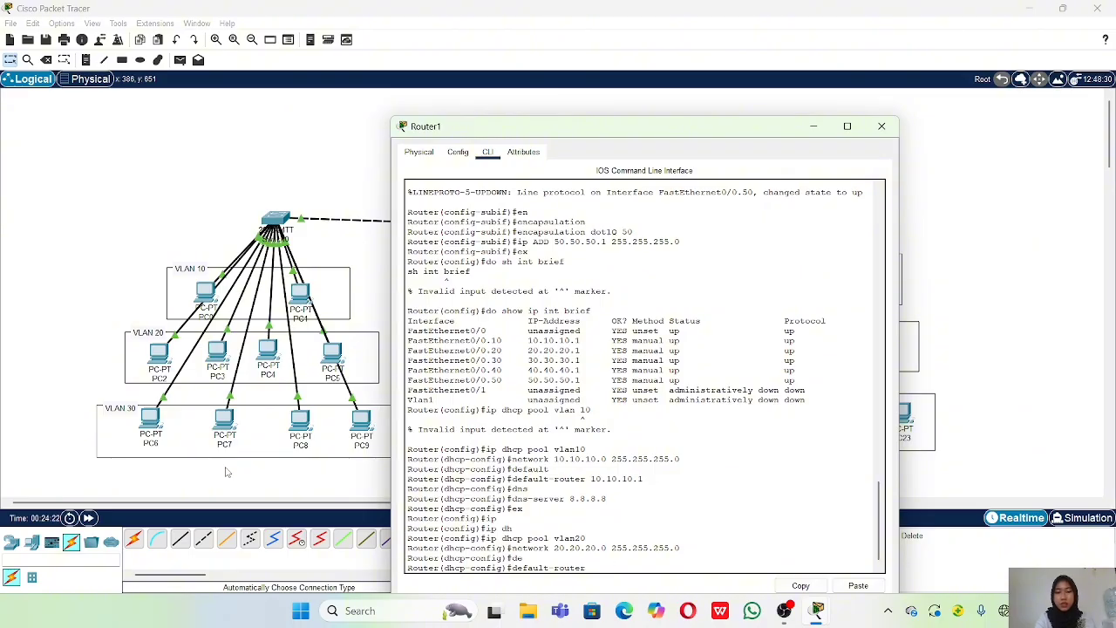
text(20.20.20.1)
key(Return)
Set the vlan20 pool's DNS server to 8.8.8.8 and exit the pool configuration.
text(dn)
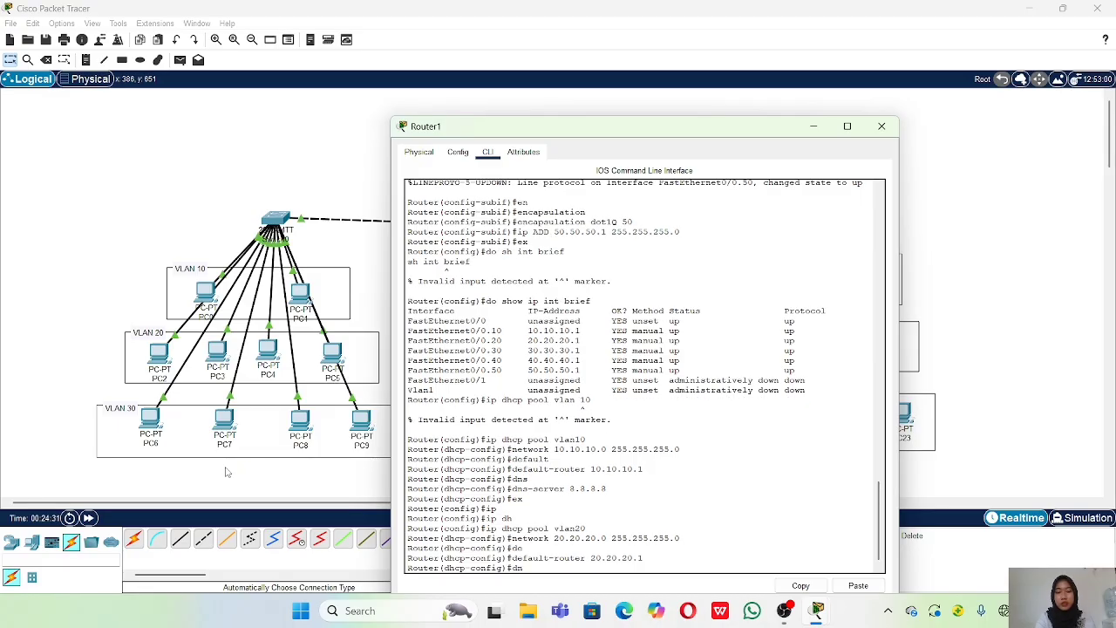
key(Tab)
text(8)
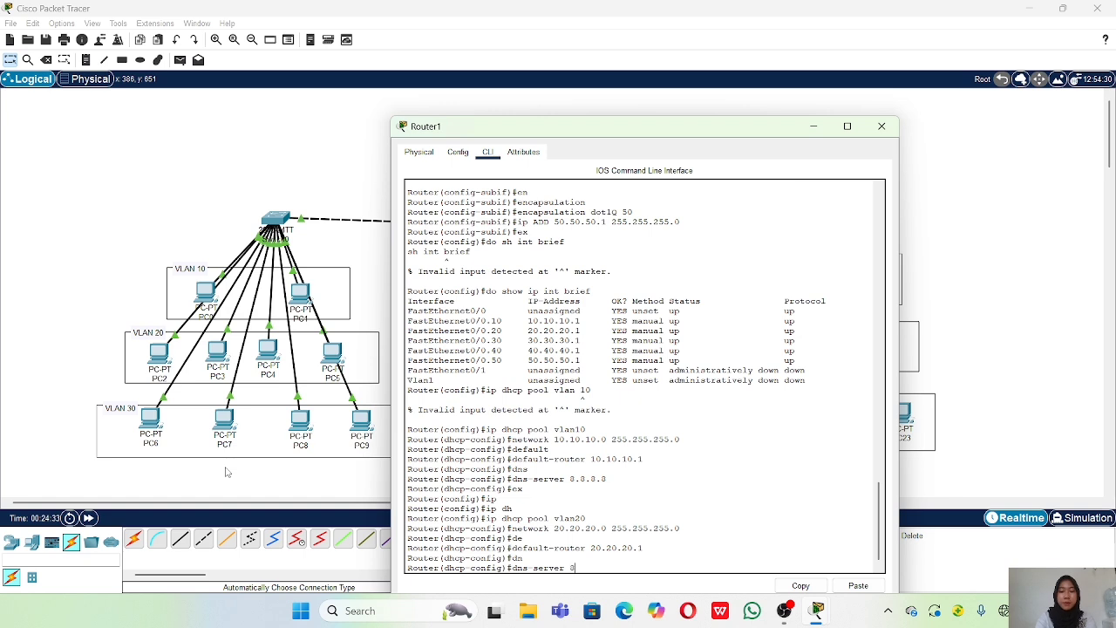
text(.8.8.8)
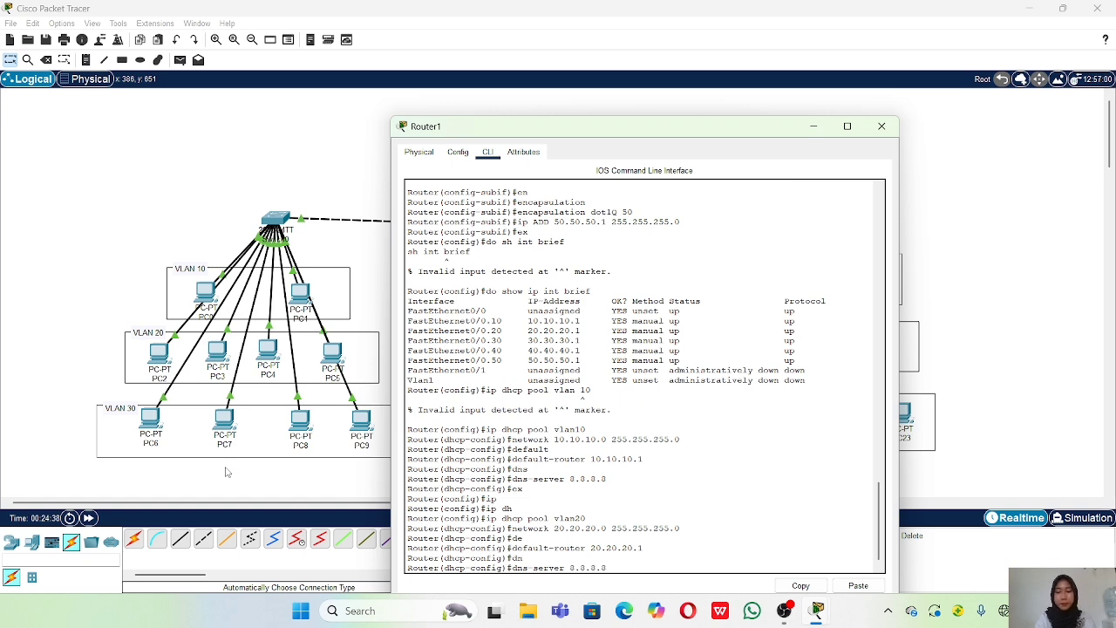
key(Return)
text(ex)
key(Return)
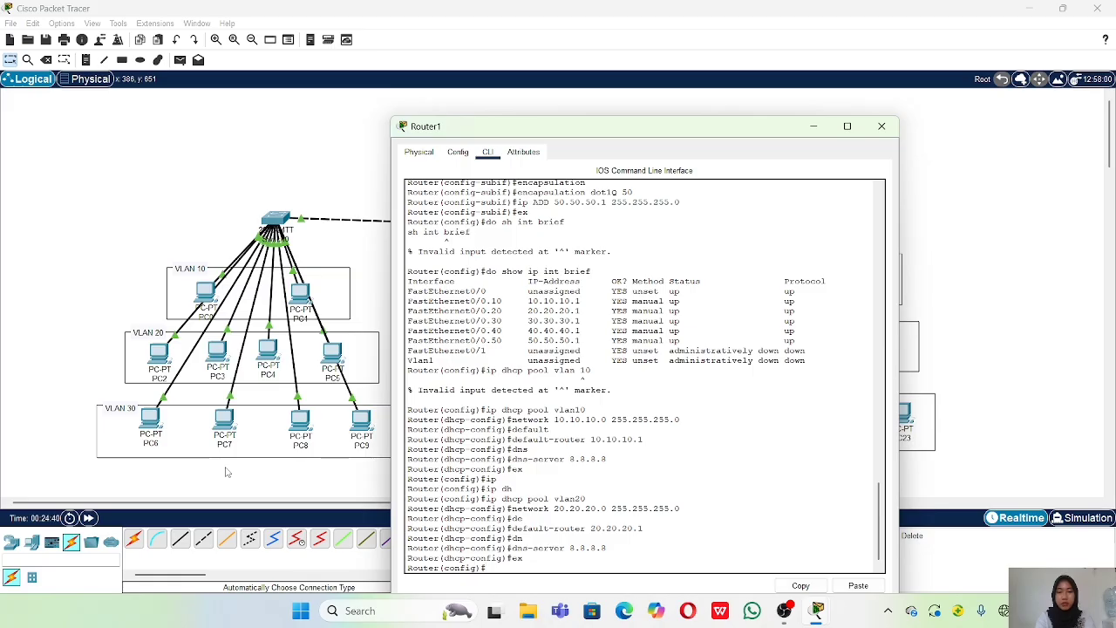
Create a DHCP pool named vlan30 on Router1.
text(ip)
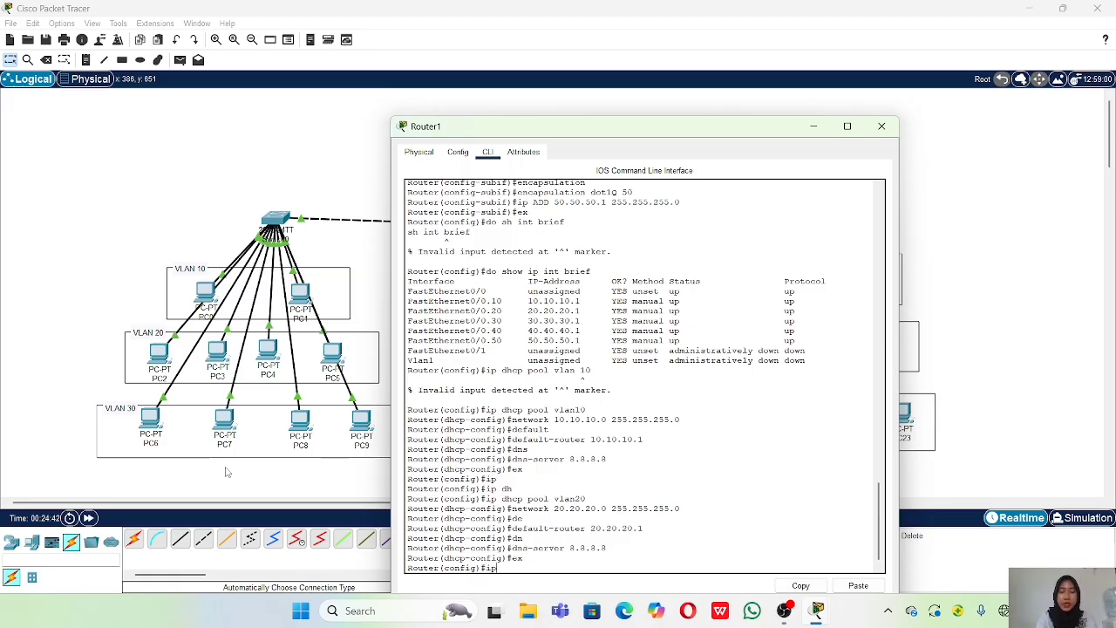
text( dhcp pool)
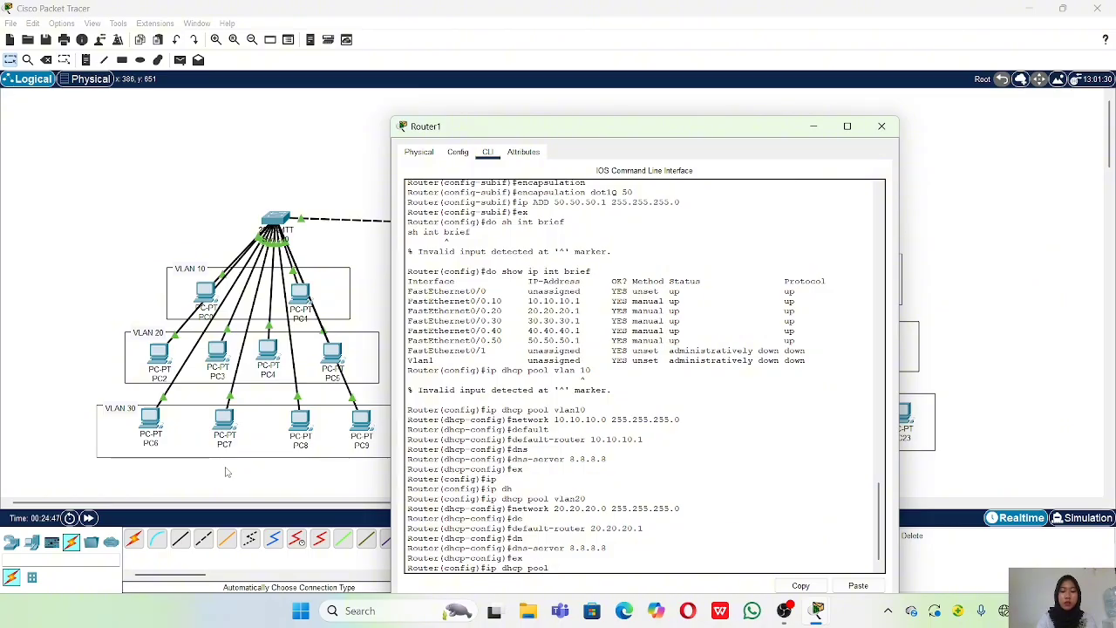
text( vlan30)
key(Return)
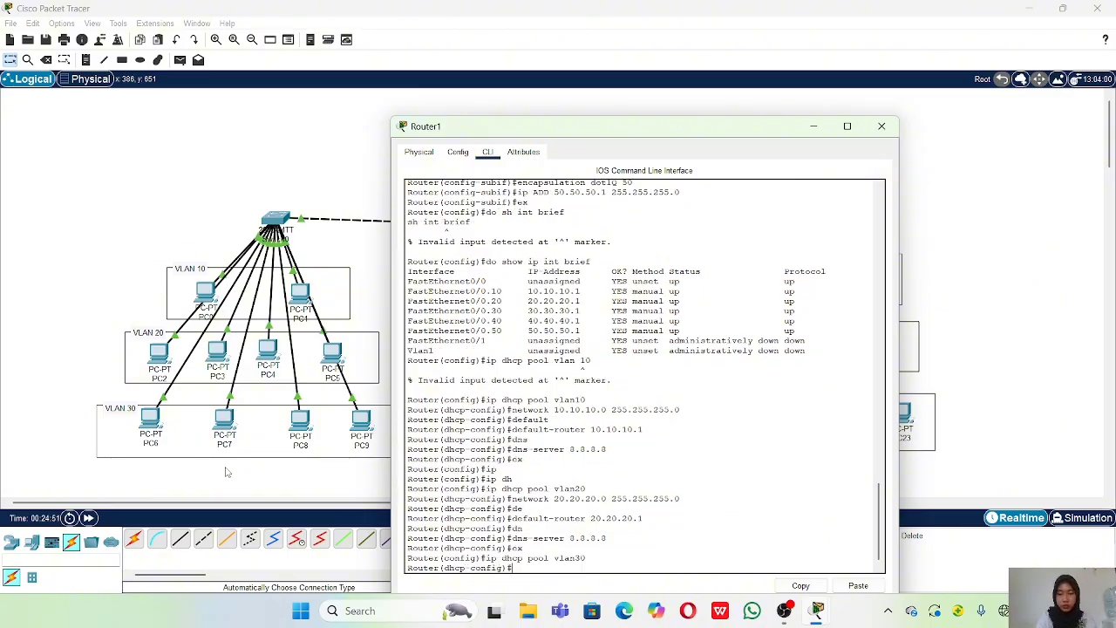
Set the vlan30 pool's network to 30.30.30.0 with mask 255.255.255.0.
text(net)
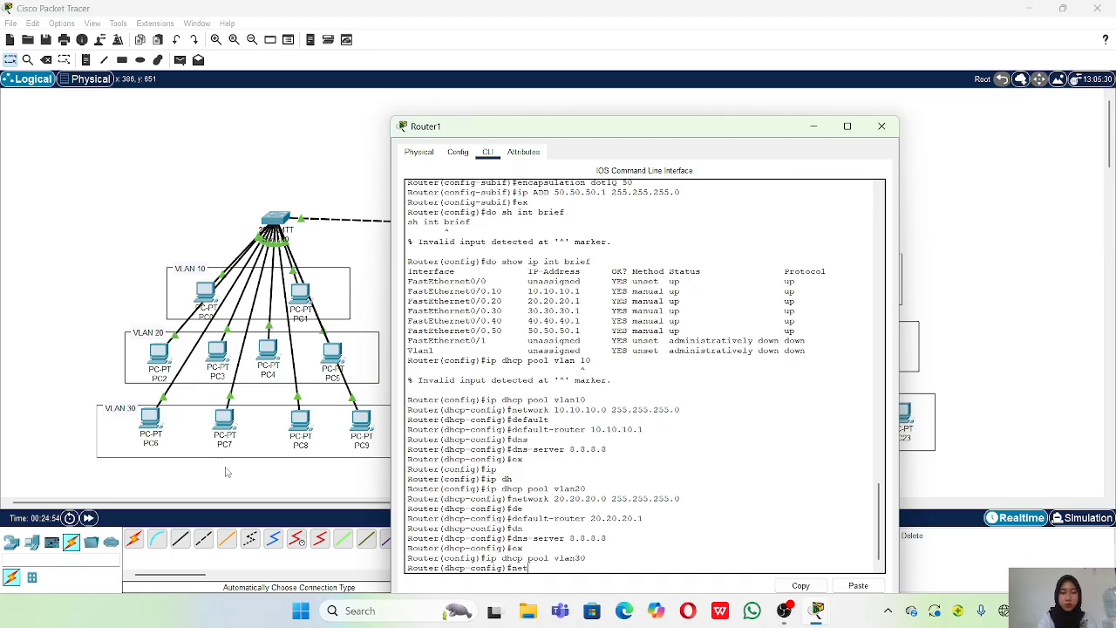
key(Tab)
text(30.30)
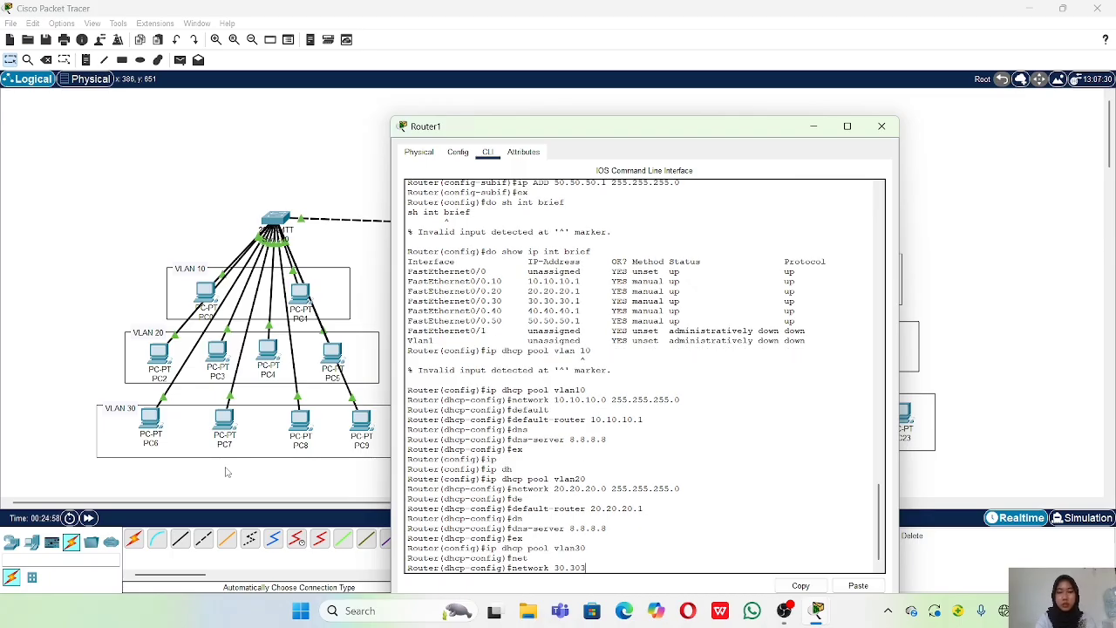
text(.0)
text(0.)
text(0)
text( 255)
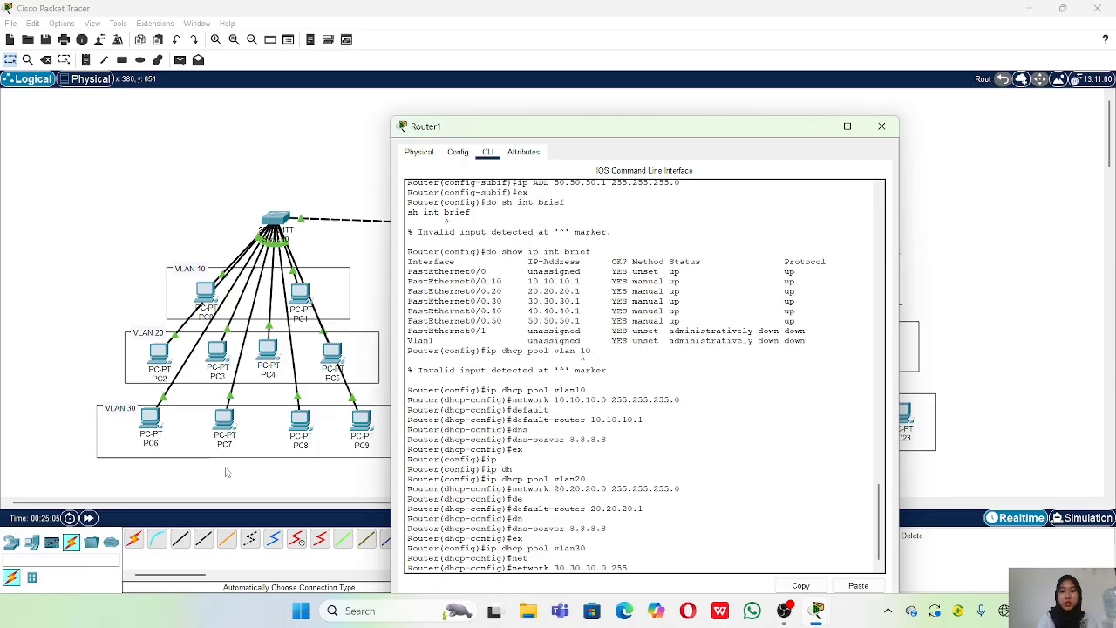
text(.255.255)
key(Return)
Set the default router of the vlan30 DHCP pool to 30.30.30.1.
text(de)
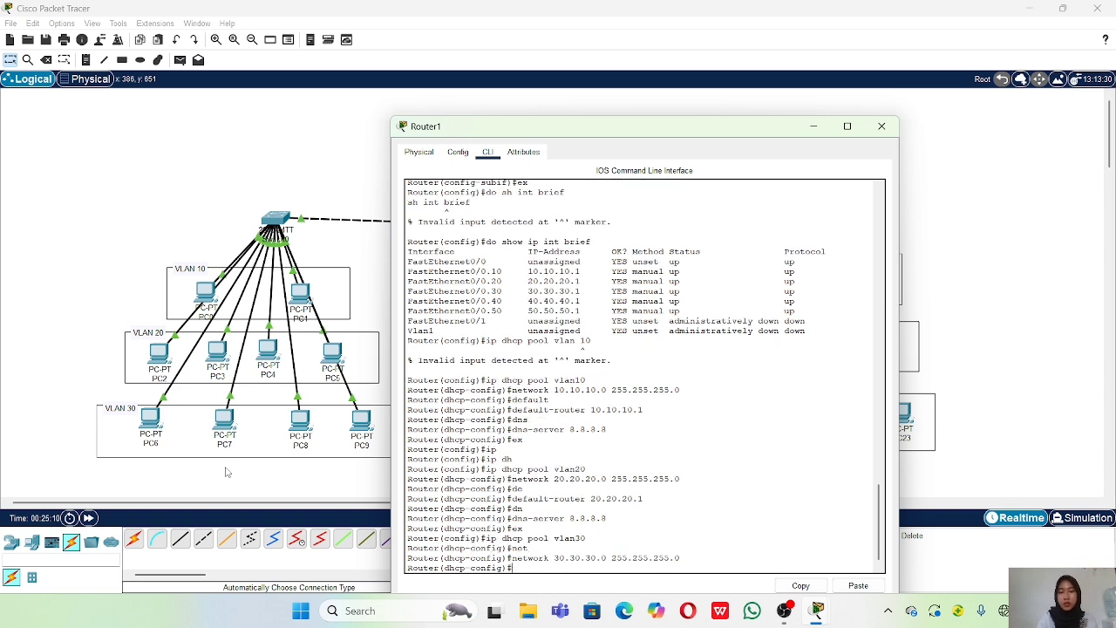
key(Tab)
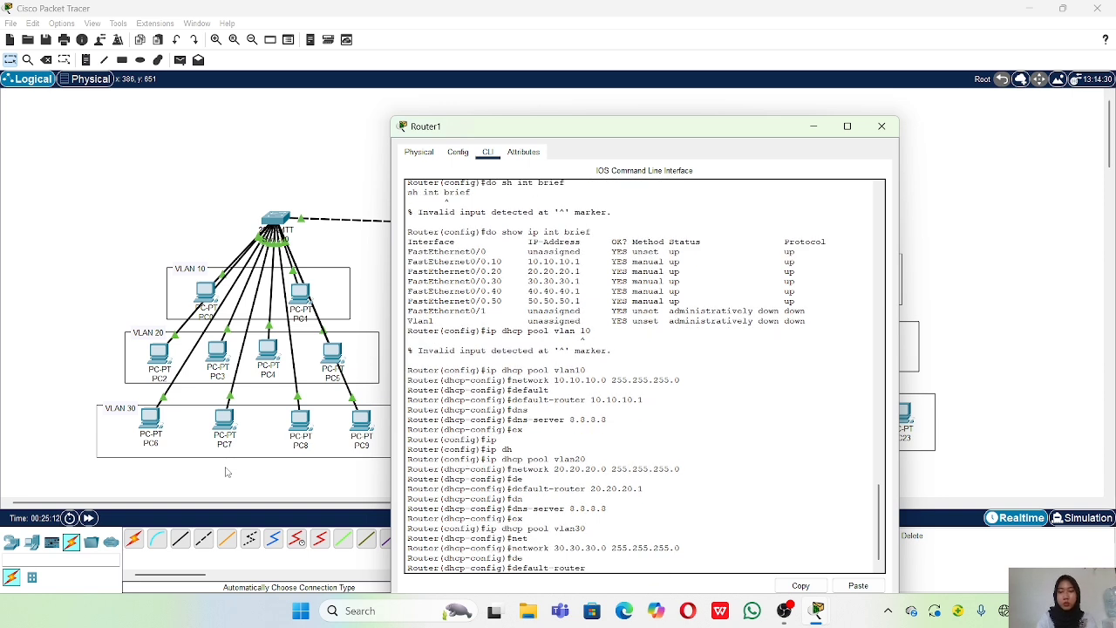
text(1)
key(BackSpace)
text(30.30.)
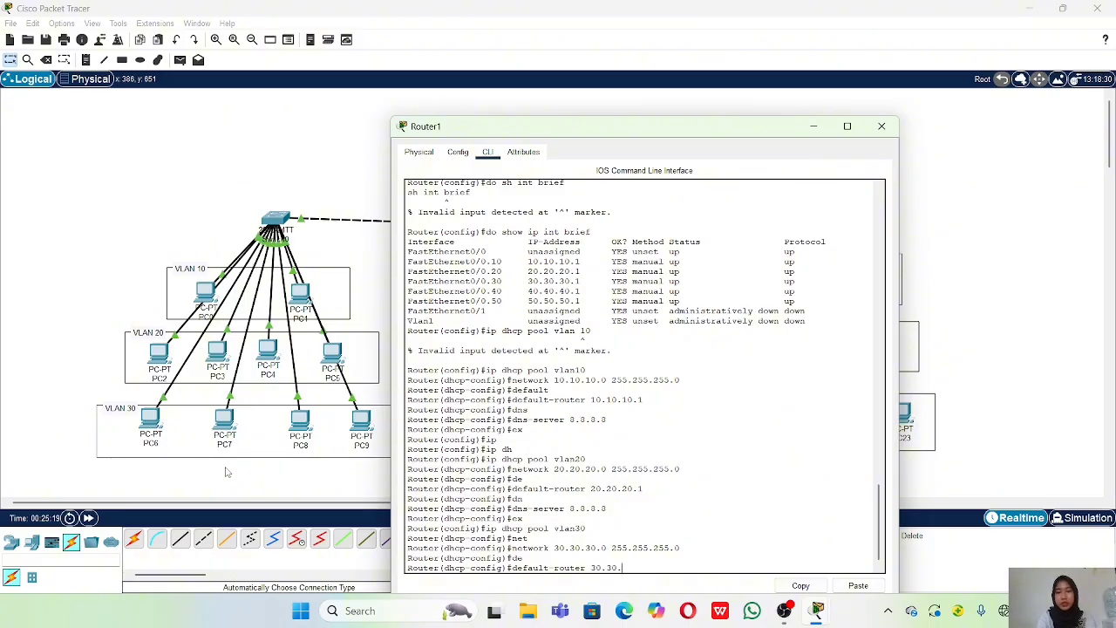
text(30.1)
key(Return)
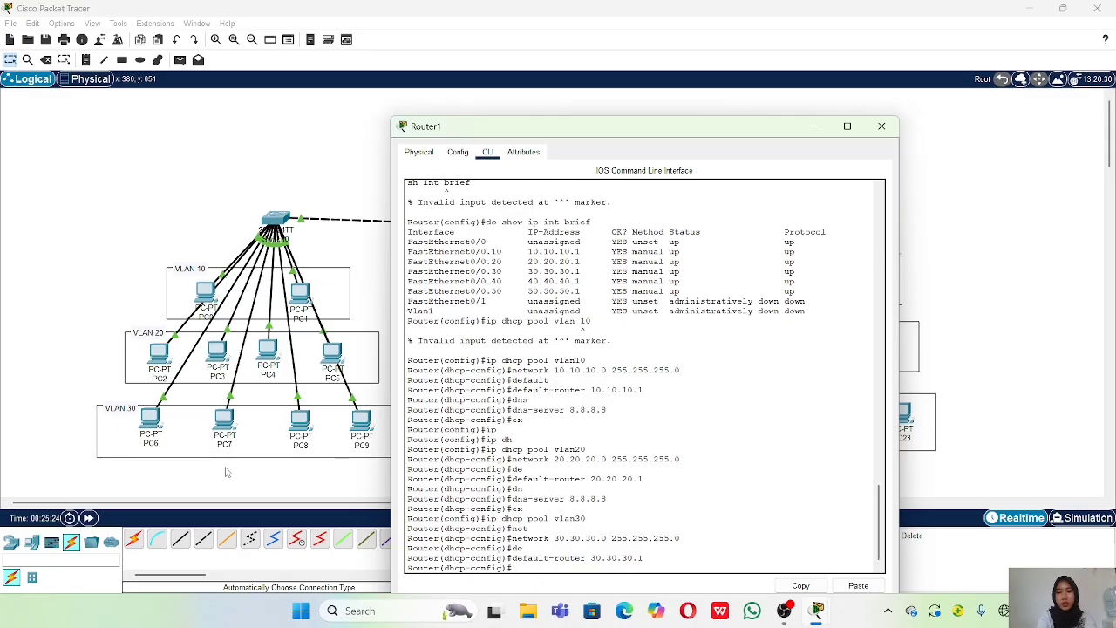
Set the vlan30 pool's DNS server to 8.8.8.8 and exit the pool configuration.
text(dn)
key(Return)
text(dns server 8)
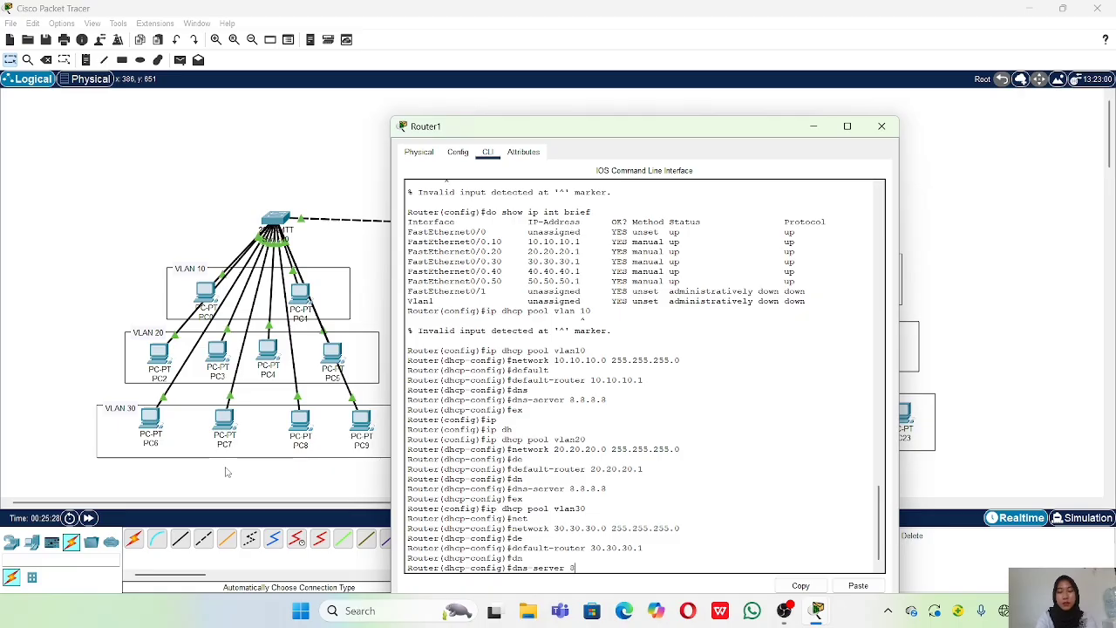
text(.)
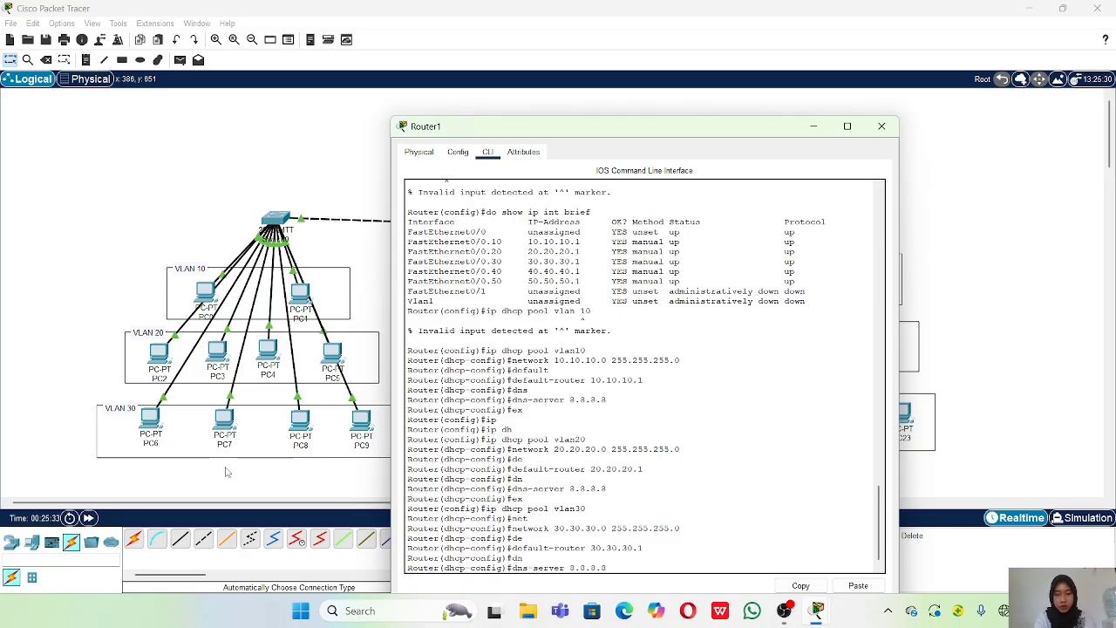
text(8.8.8)
key(Return)
text(ex)
key(Return)
Create a DHCP pool named vlan40 on Router1.
text(int)
key(BackSpace)
key(BackSpace)
key(BackSpace)
text(ip)
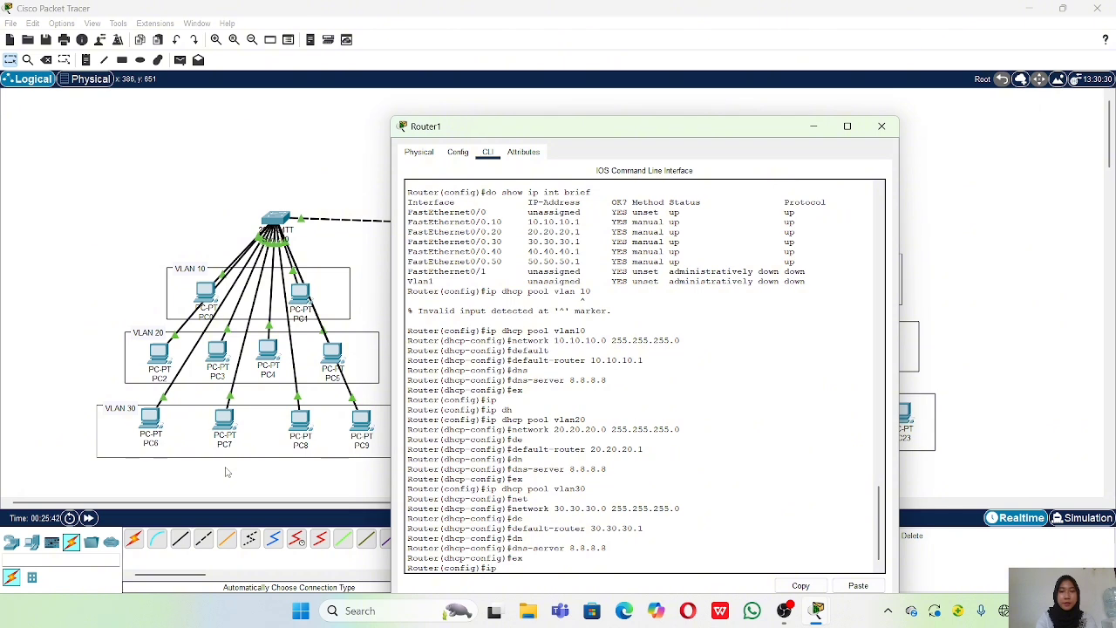
text( dhcp pool vlan)
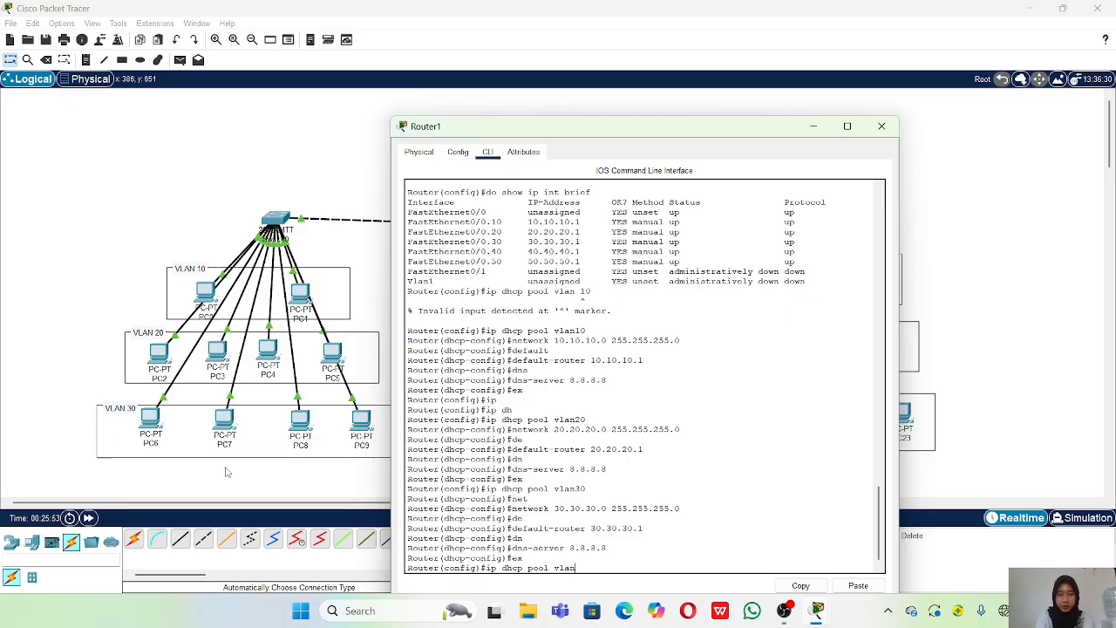
text(40)
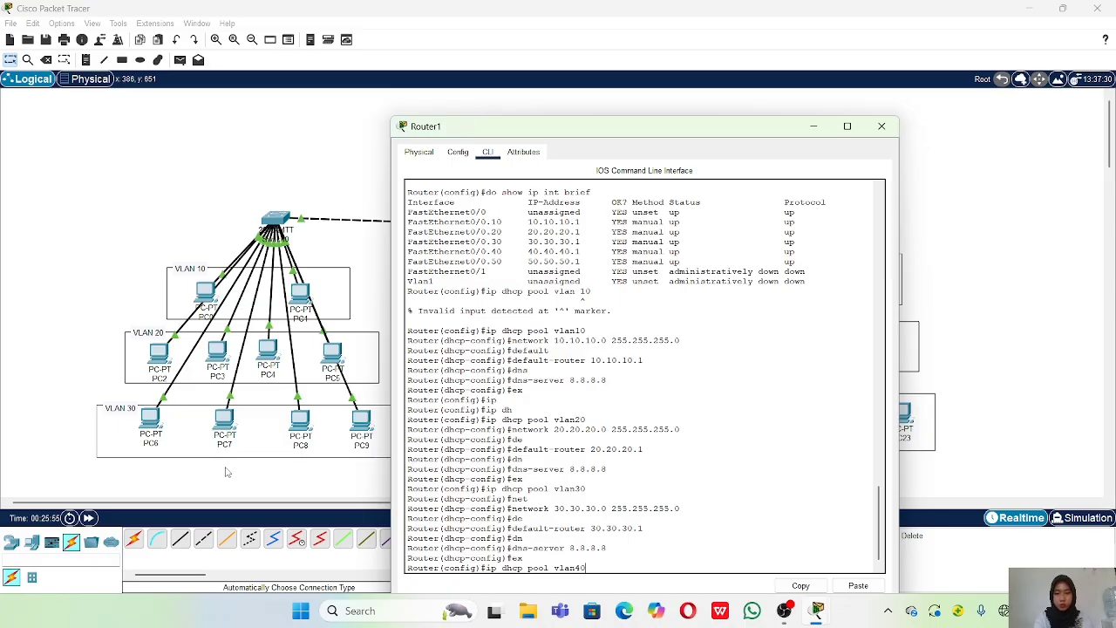
key(Return)
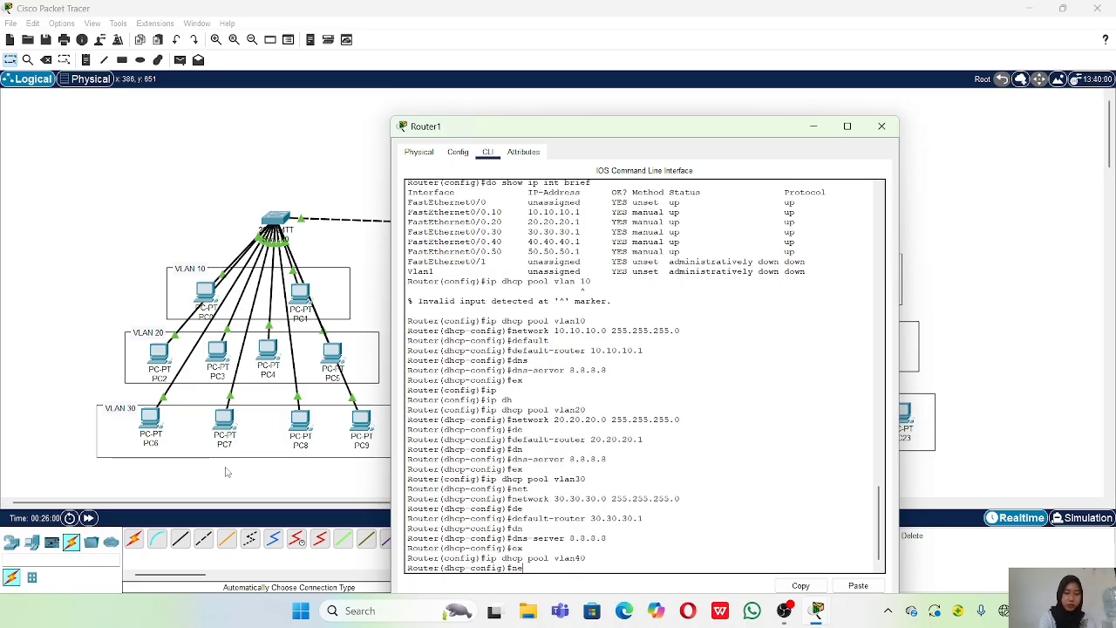
Set the vlan40 pool's network to 40.40.40.0 with mask 255.255.255.0.
text(ne)
key(Tab)
text(4)
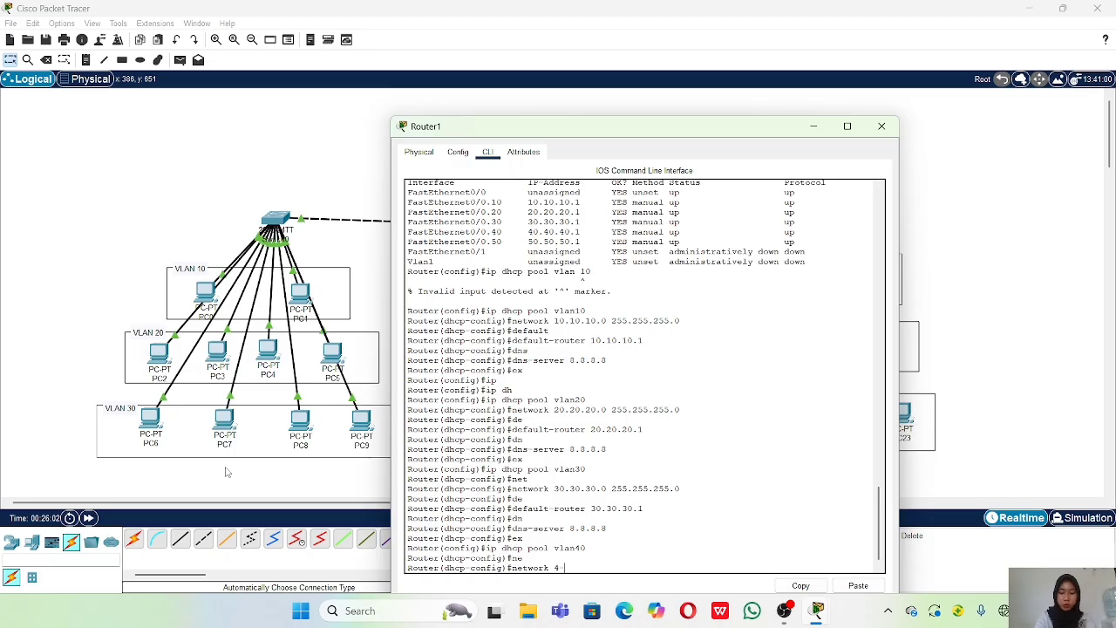
key(BackSpace)
key(BackSpace)
key(BackSpace)
key(BackSpace)
key(BackSpace)
key(BackSpace)
text(k 40.40.40)
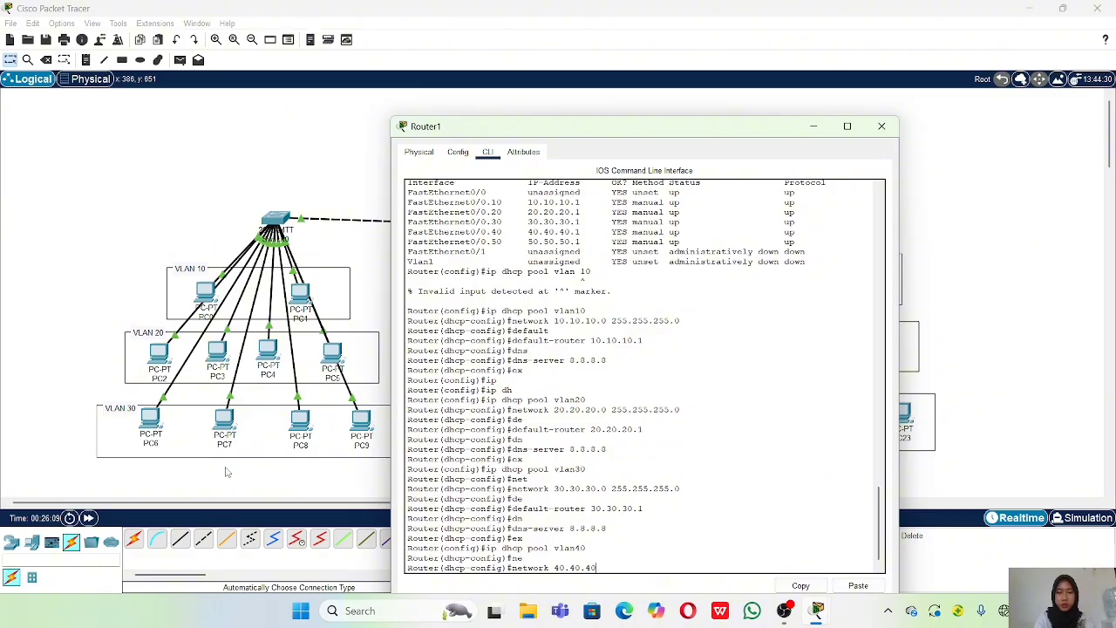
text(.0 25)
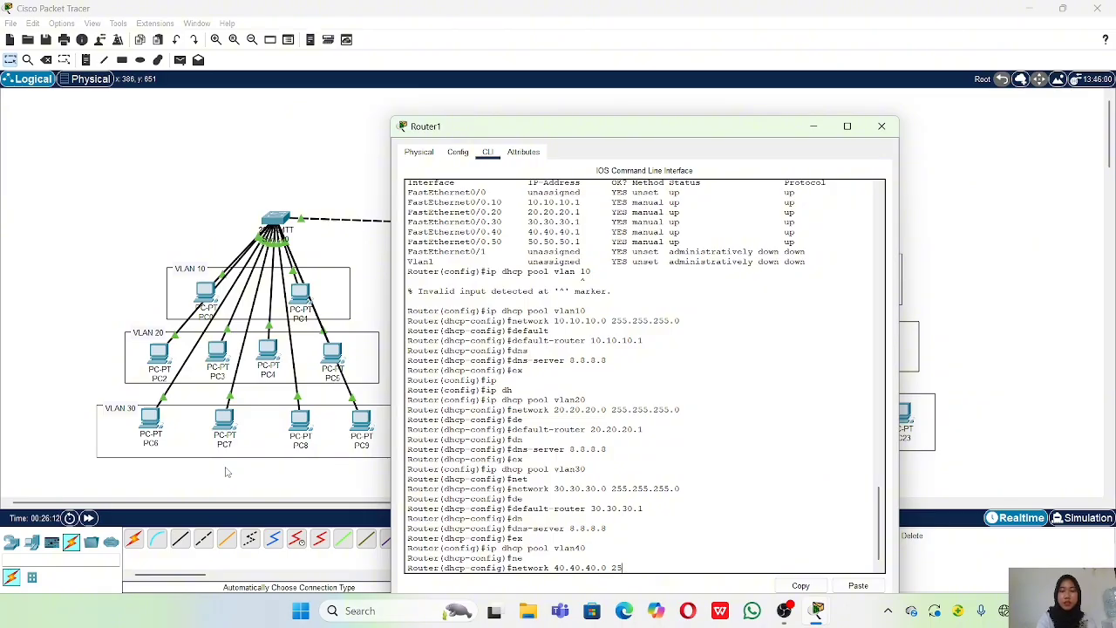
text(5.255.255.0)
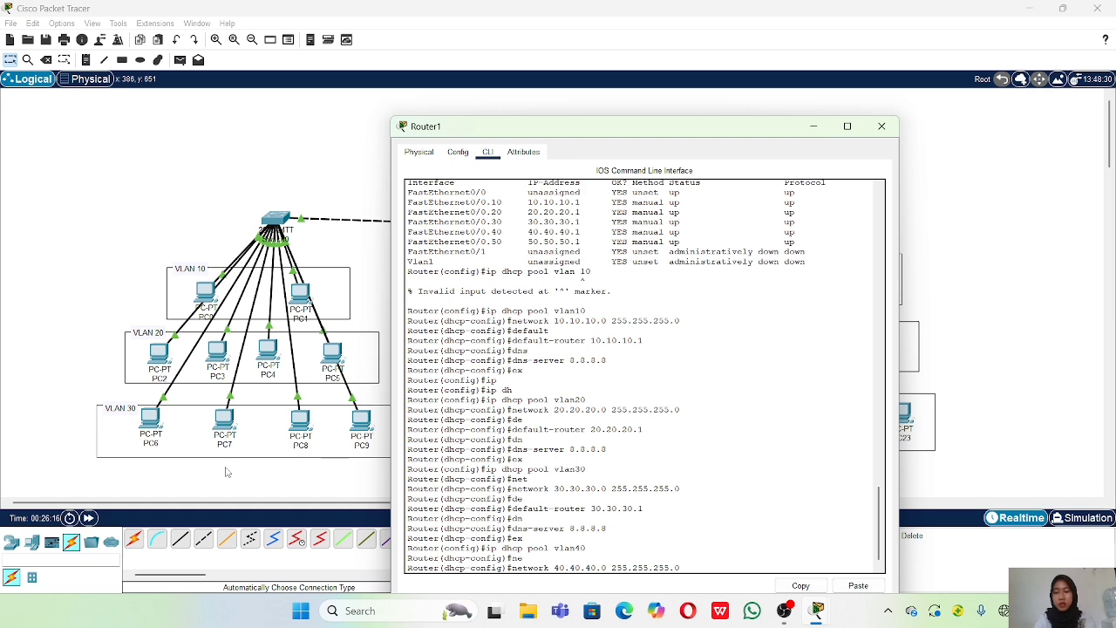
key(Return)
Set the default router of the vlan40 DHCP pool to 40.40.40.1.
text(de)
key(Tab)
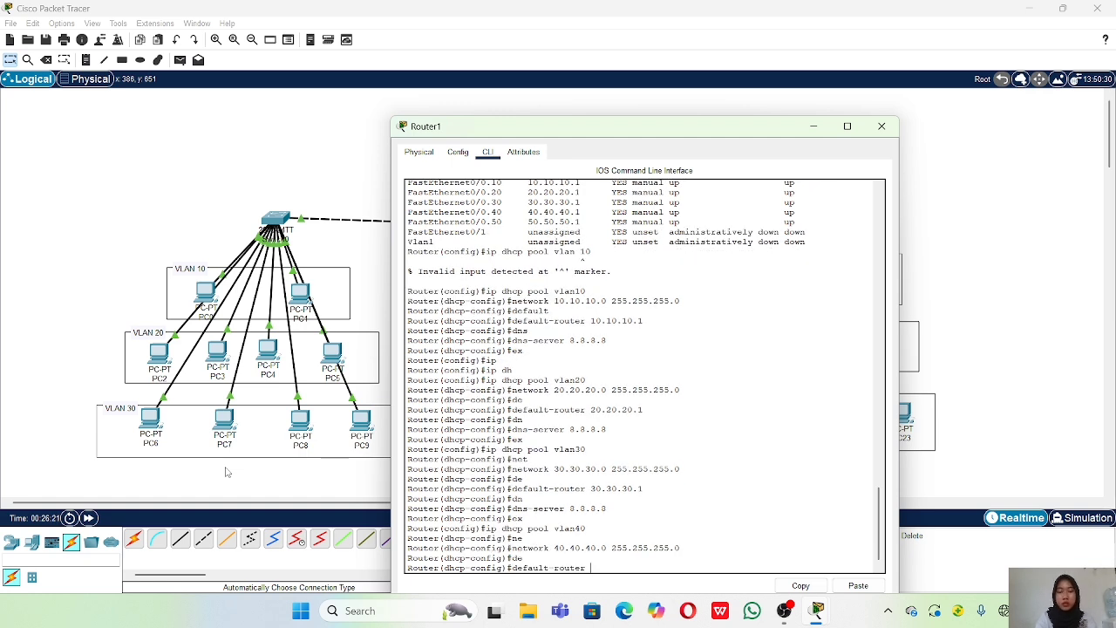
text(40.40.2)
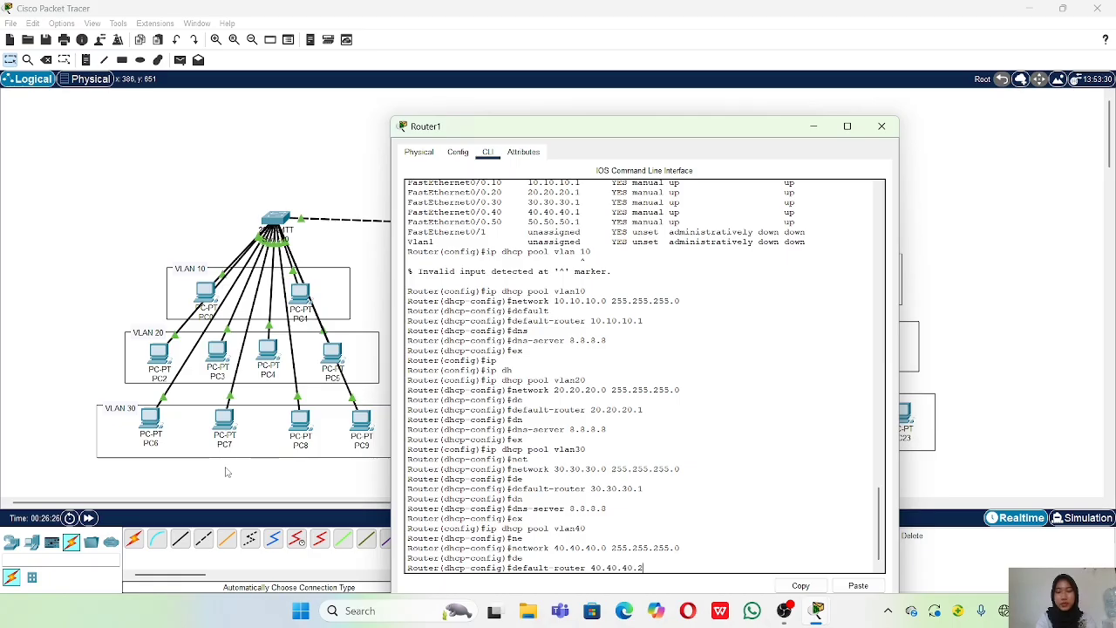
key(BackSpace)
text(1)
key(Return)
Set the vlan40 pool's DNS server to 8.8.8.8 and exit the pool configuration.
text(dn)
key(Tab)
text(8.8.8.8)
key(Return)
text(ex)
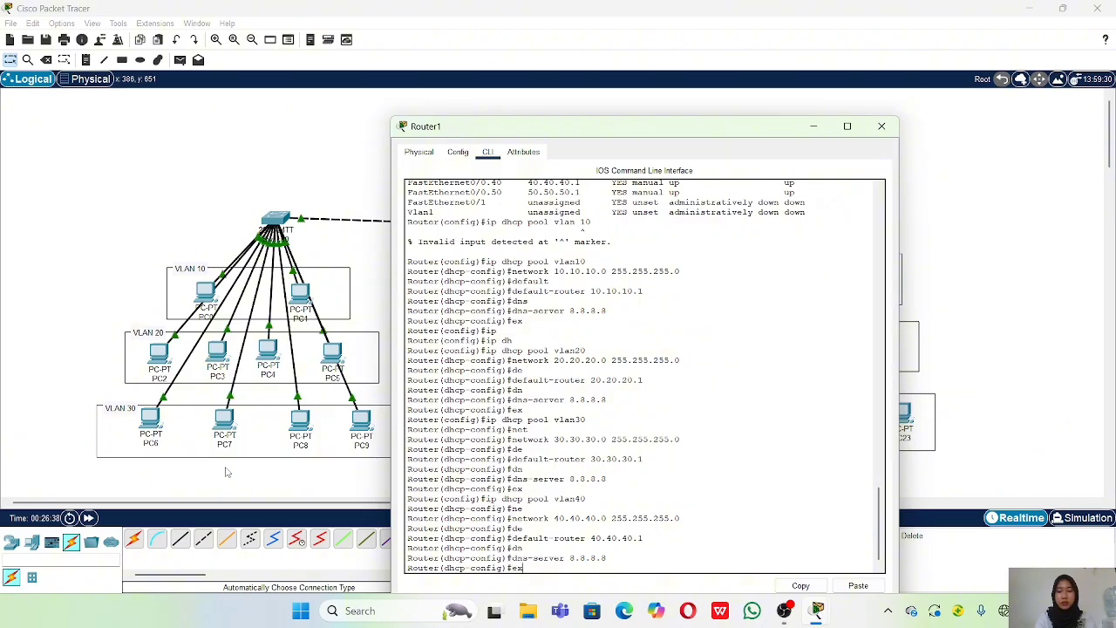
key(Return)
Create a DHCP pool named vlan50 on Router1.
text(ig)#ip dhcp p)
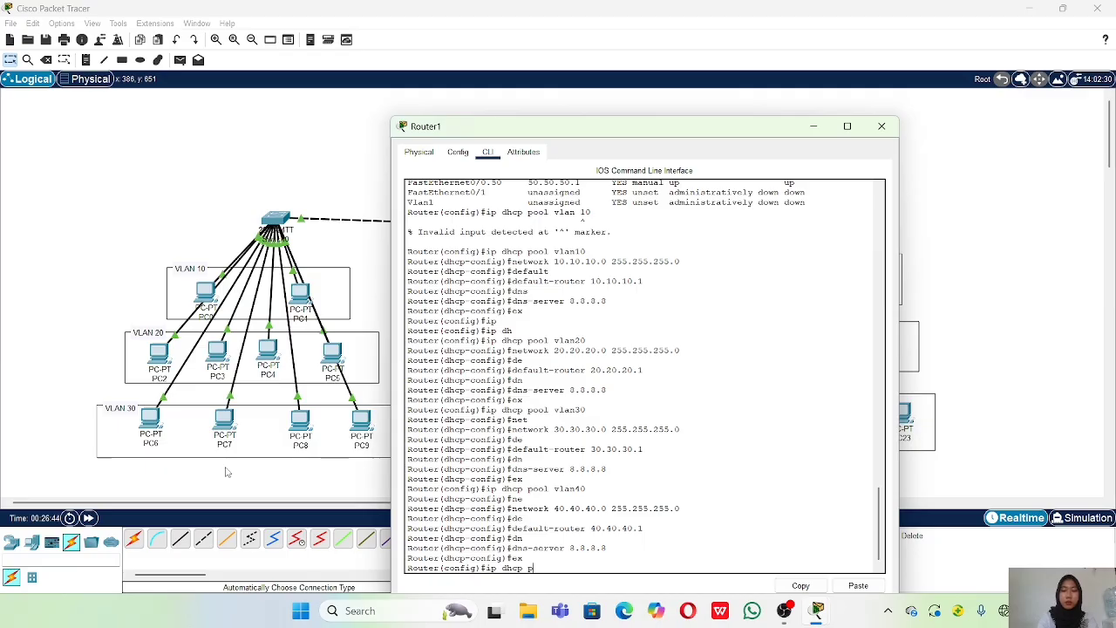
text(ool vlan50)
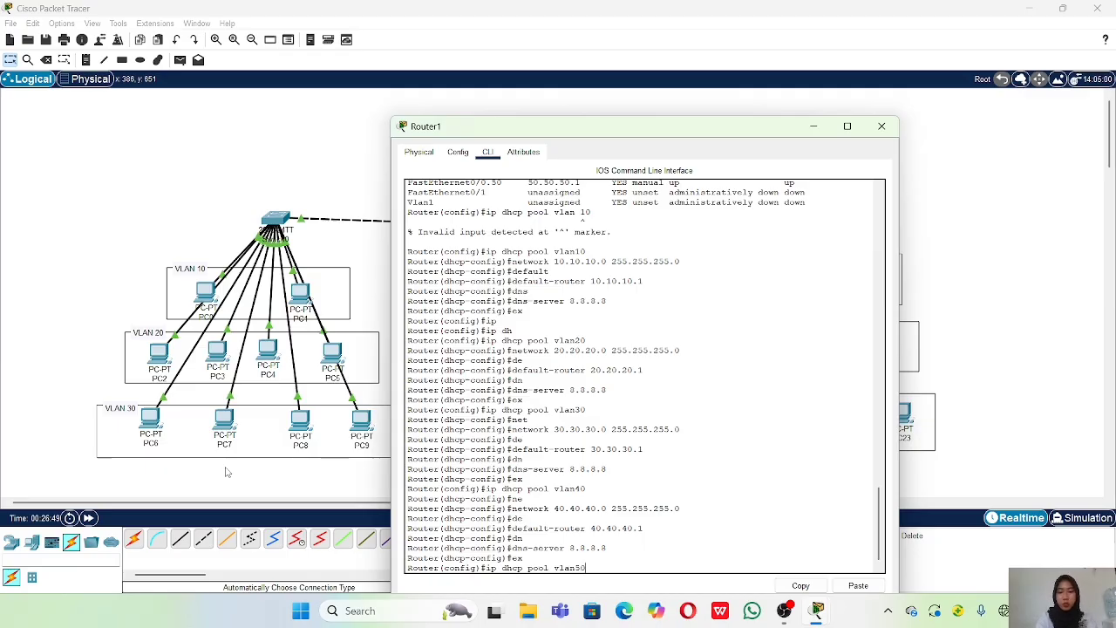
key(Return)
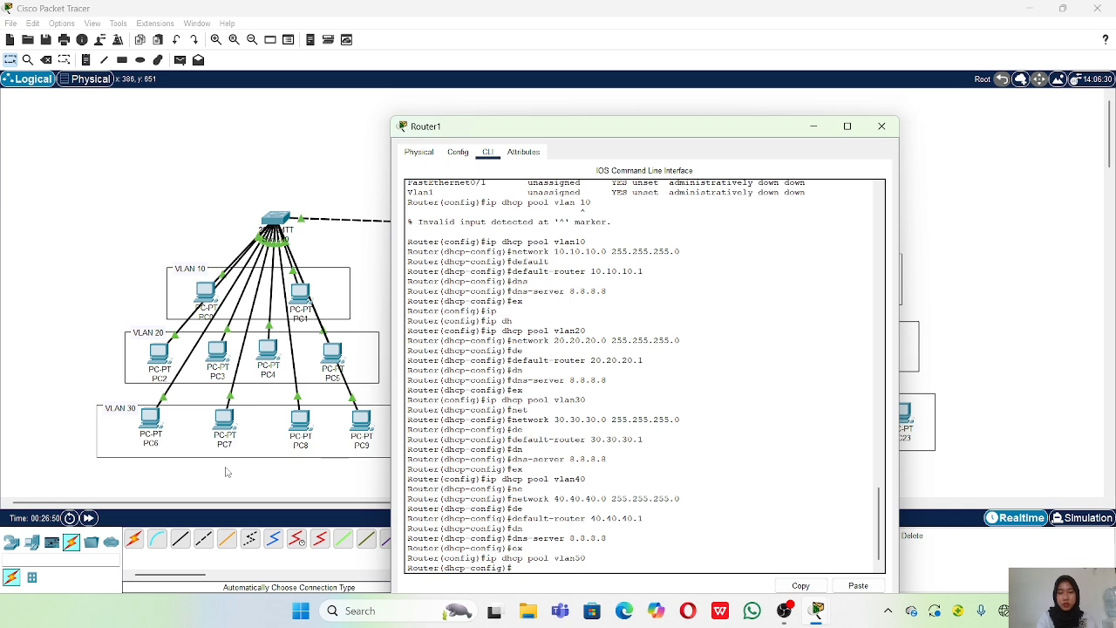
Set the vlan50 pool's network to 50.50.50.0 with mask 255.255.255.0.
text(net)
key(Tab)
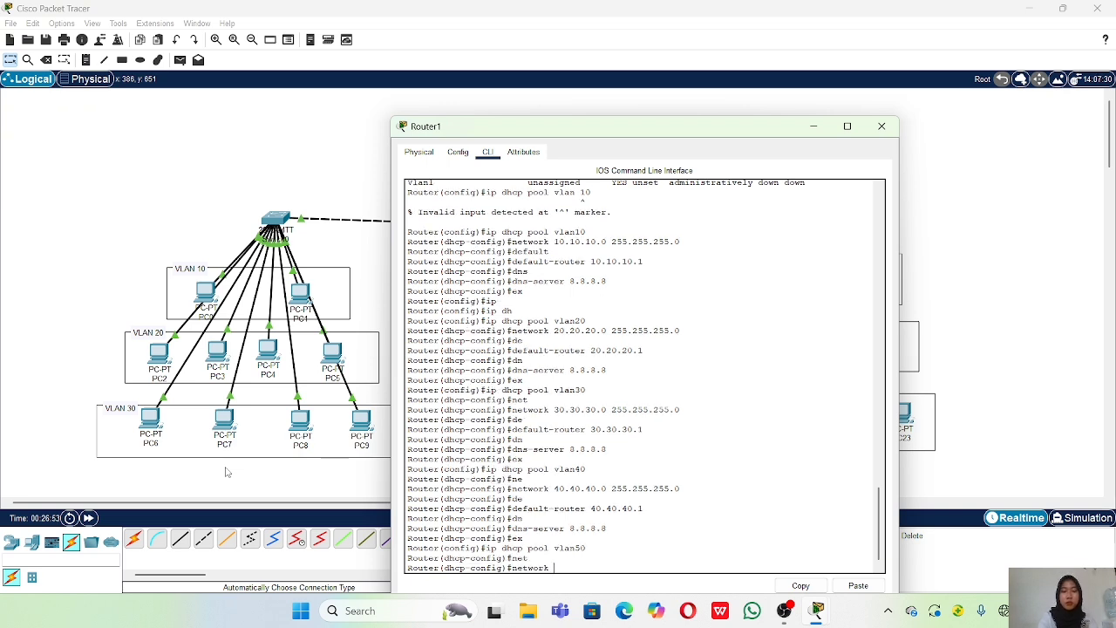
text(50.50)
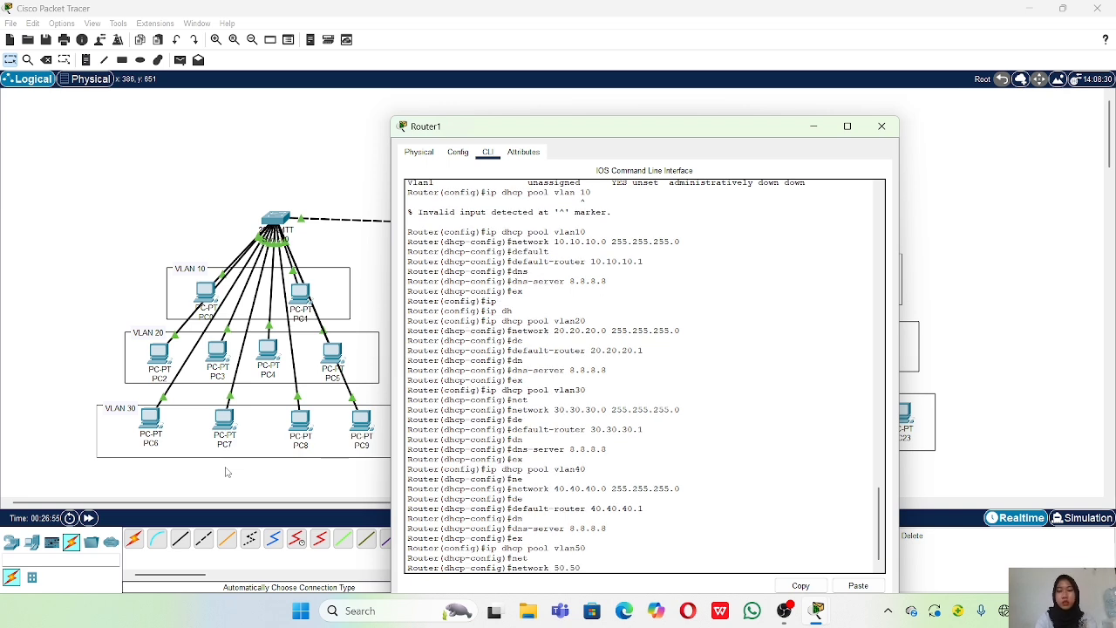
text(.50.0)
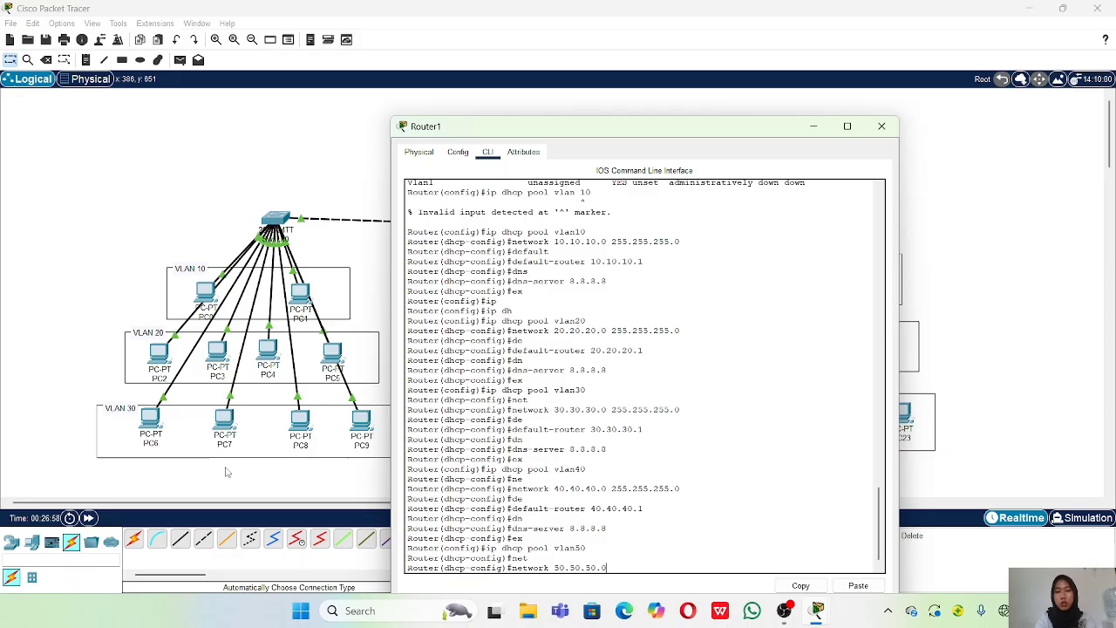
text( 2)
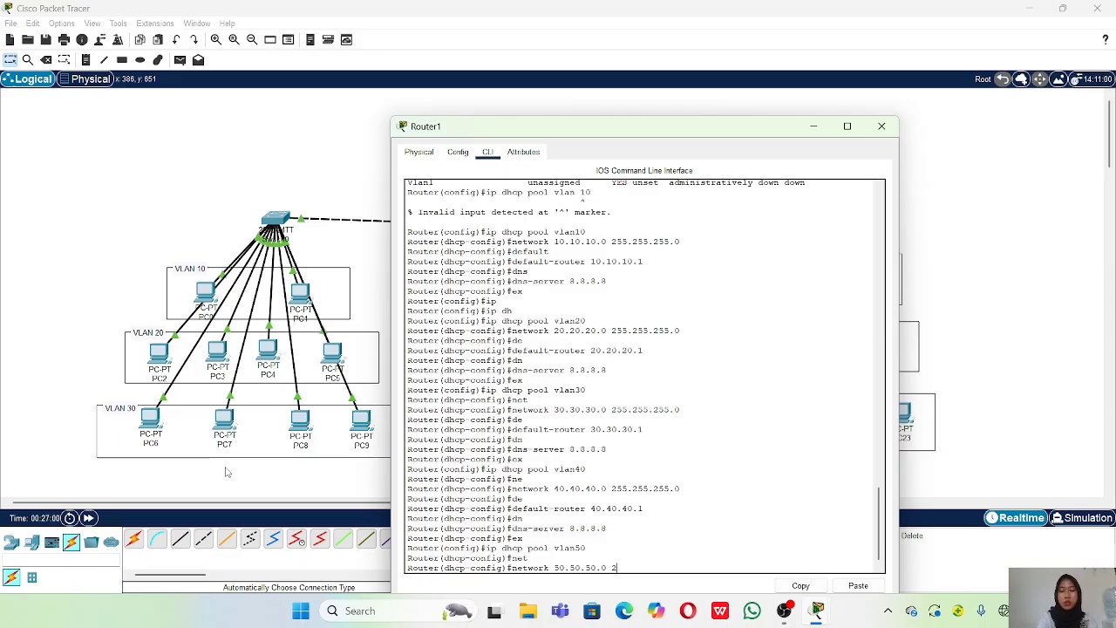
text(55.255.255.)
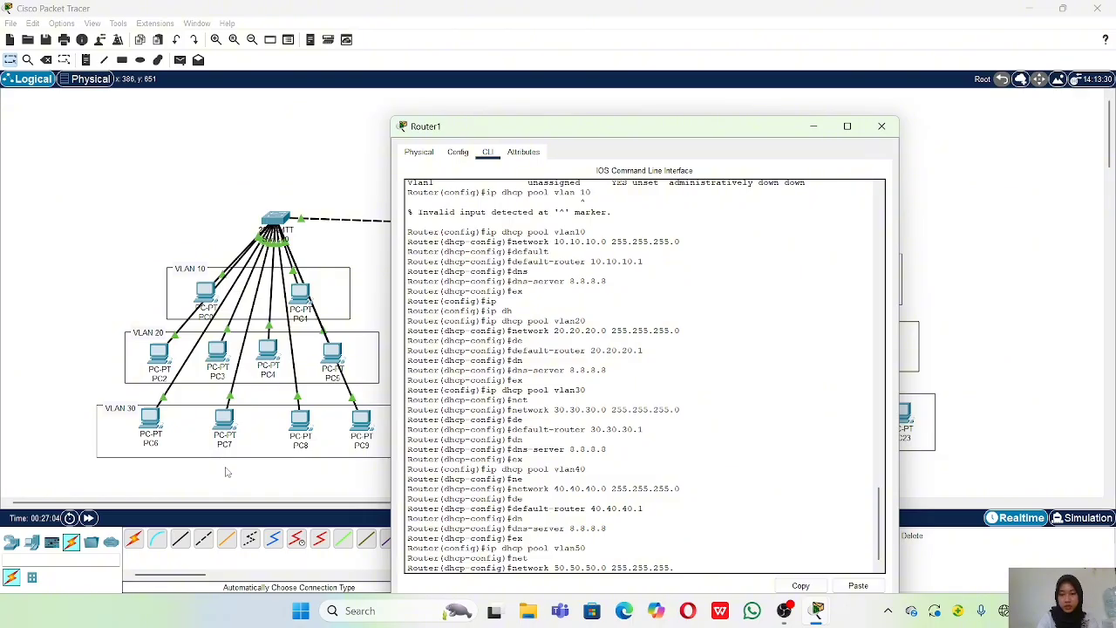
text(0)
key(Return)
Set the default router of the vlan50 DHCP pool to 50.50.50.1.
text(de)
key(Return)
text(default-router)
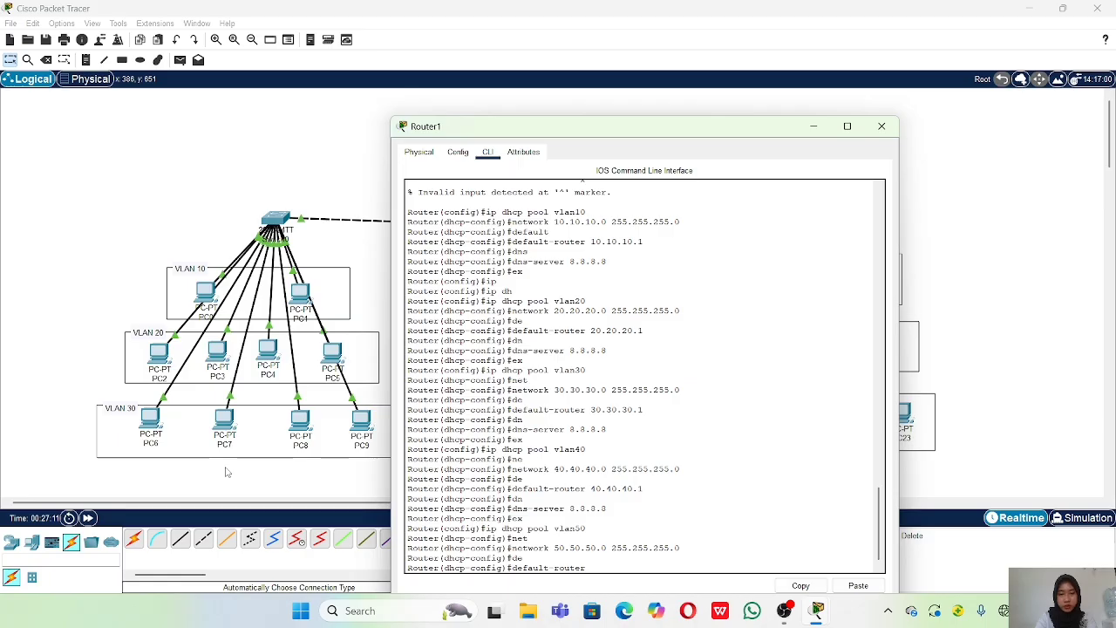
text( 50.50.50)
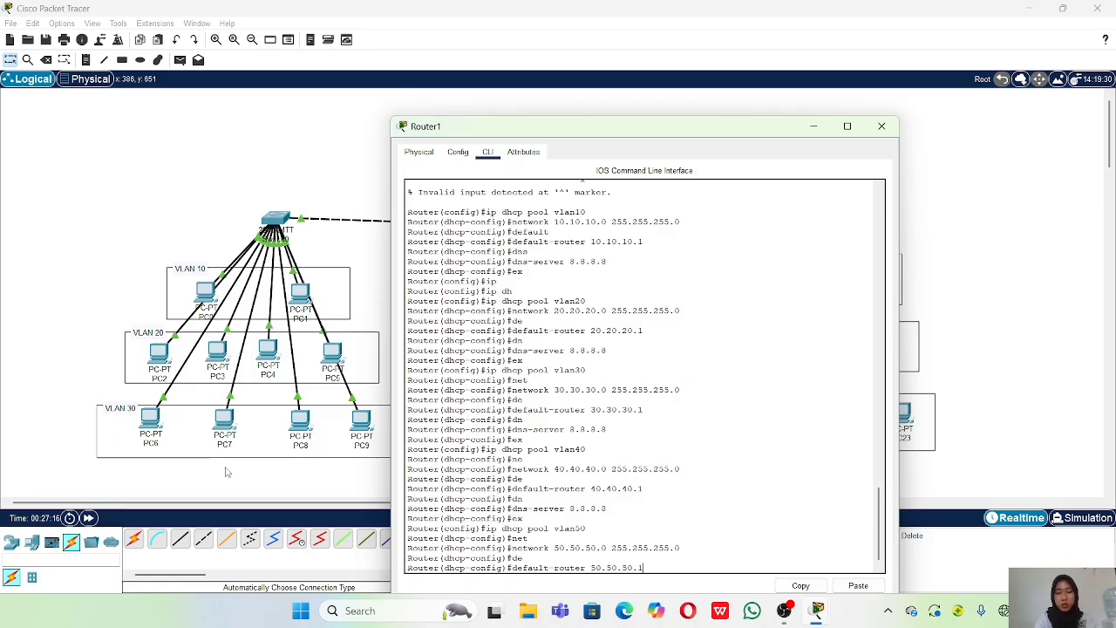
text(.1)
key(Return)
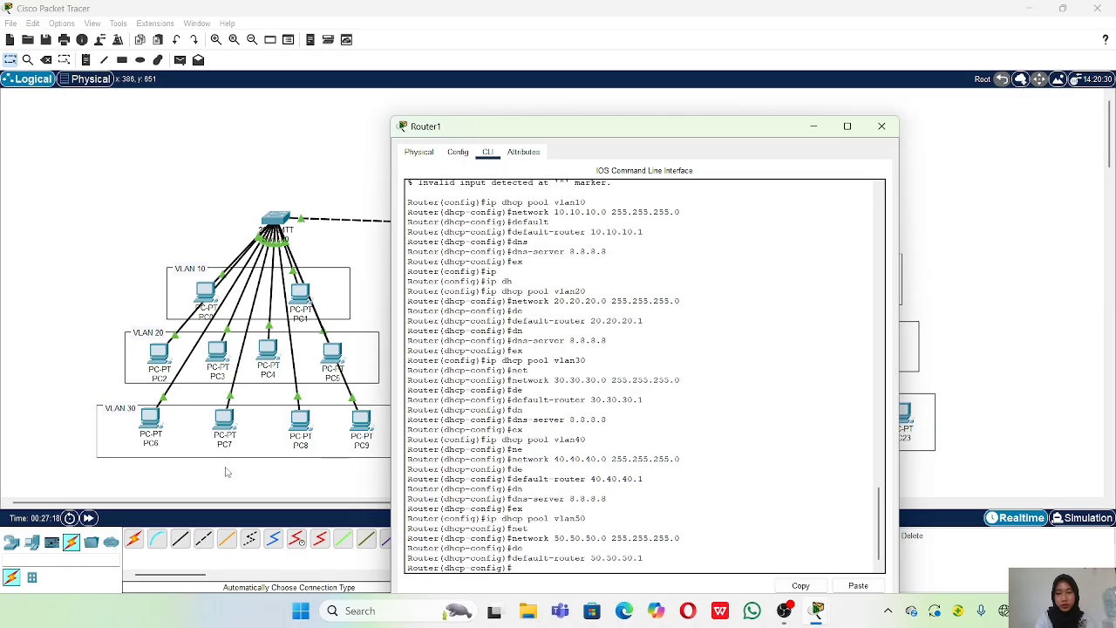
Set the vlan50 pool's DNS server to 8.8.8.8 and exit the pool configuration.
text(DNS)
key(Tab)
text(server)
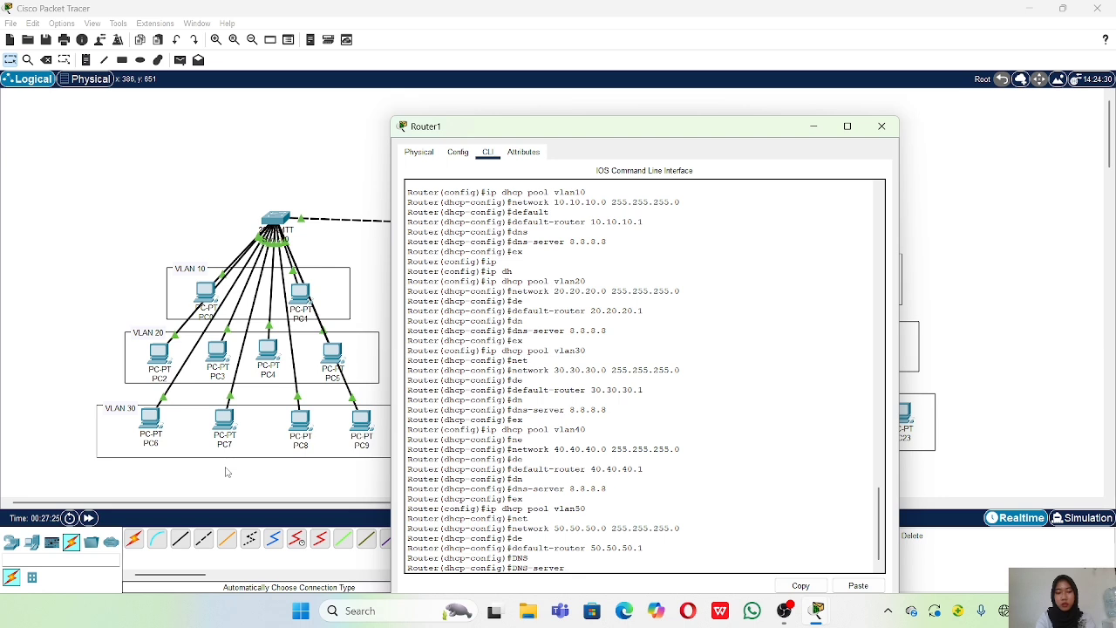
text( 8.8.8.8)
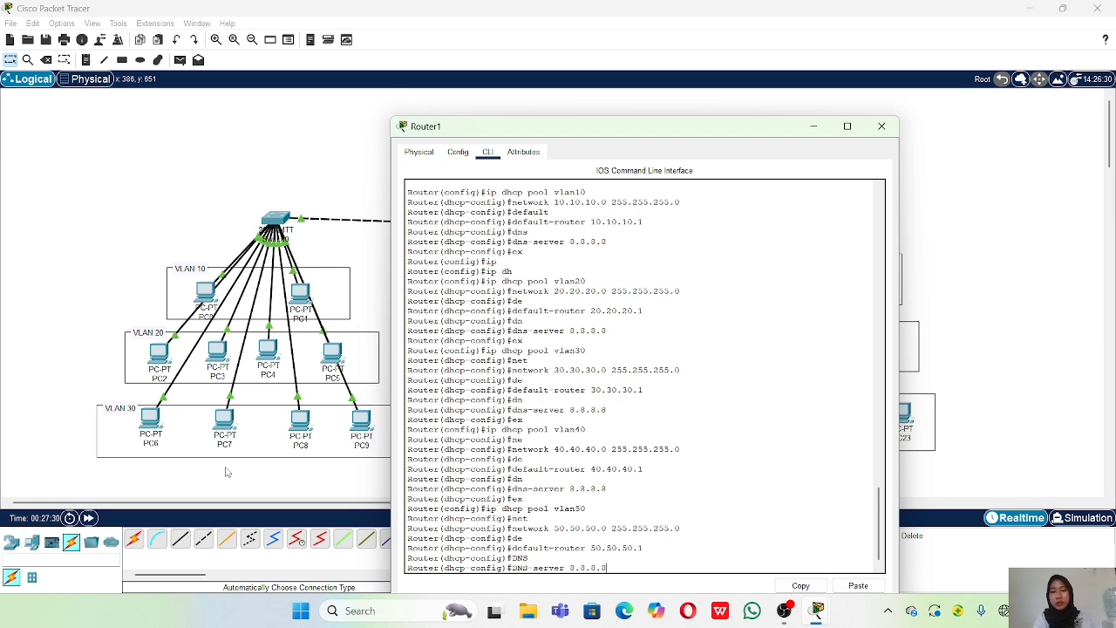
key(Return)
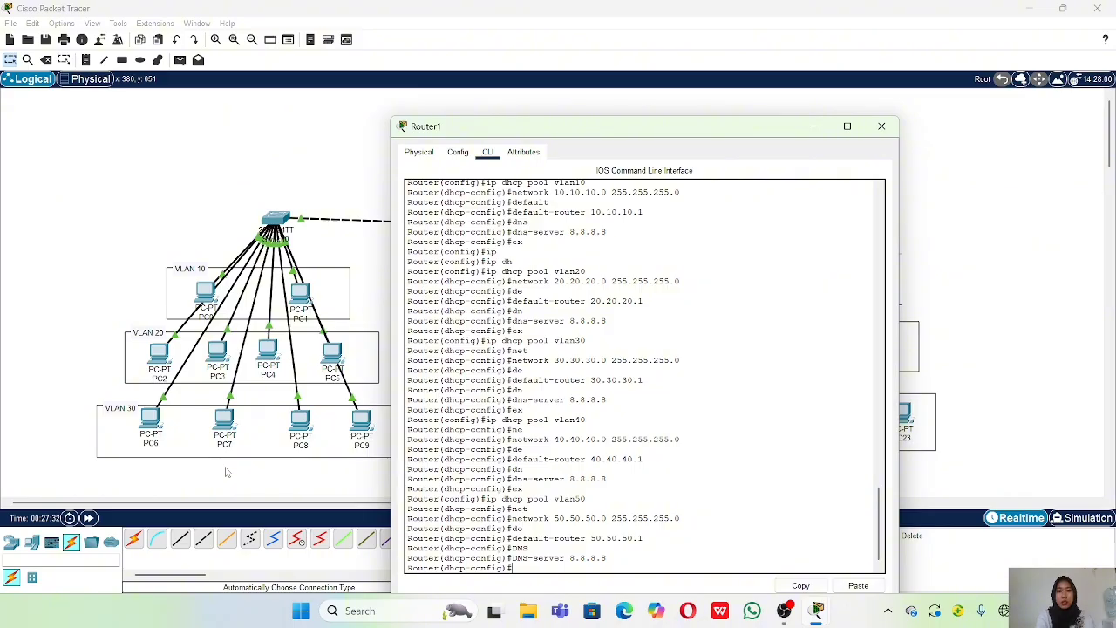
text(fex)
key(Return)
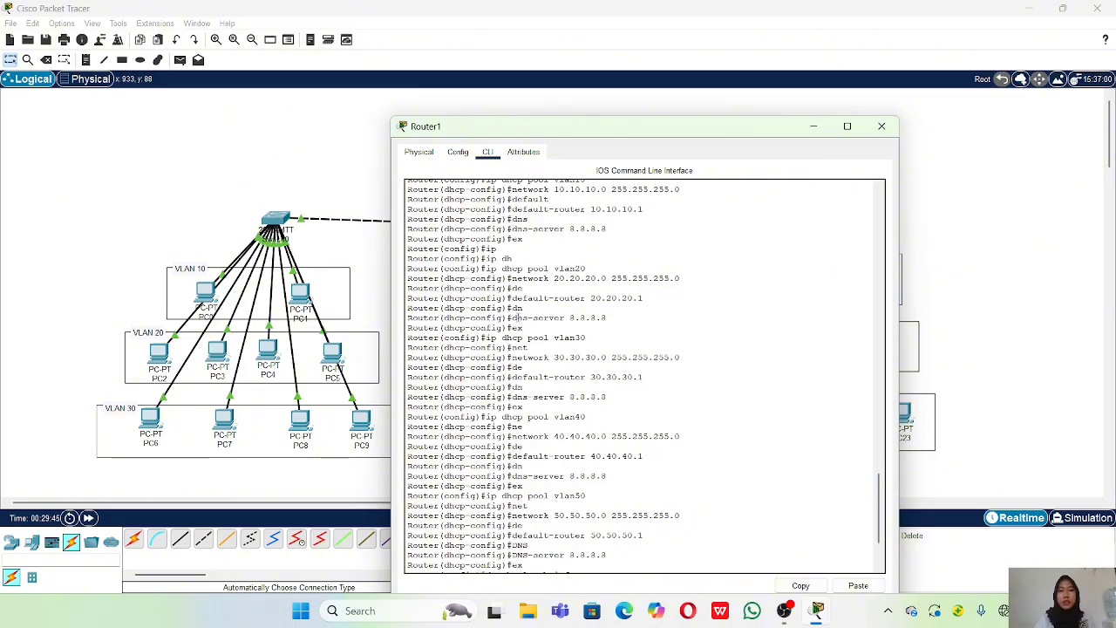
Open the command line of Switch0, the switch serving PC0 to PC9, and enter global configuration mode.
click(979, 248)
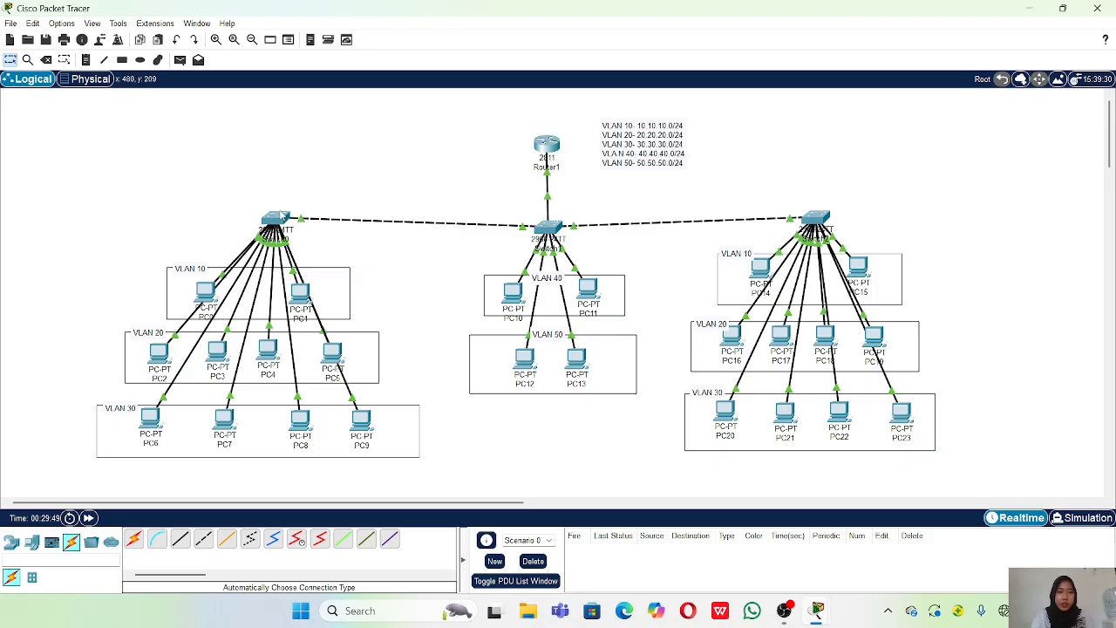
click(275, 218)
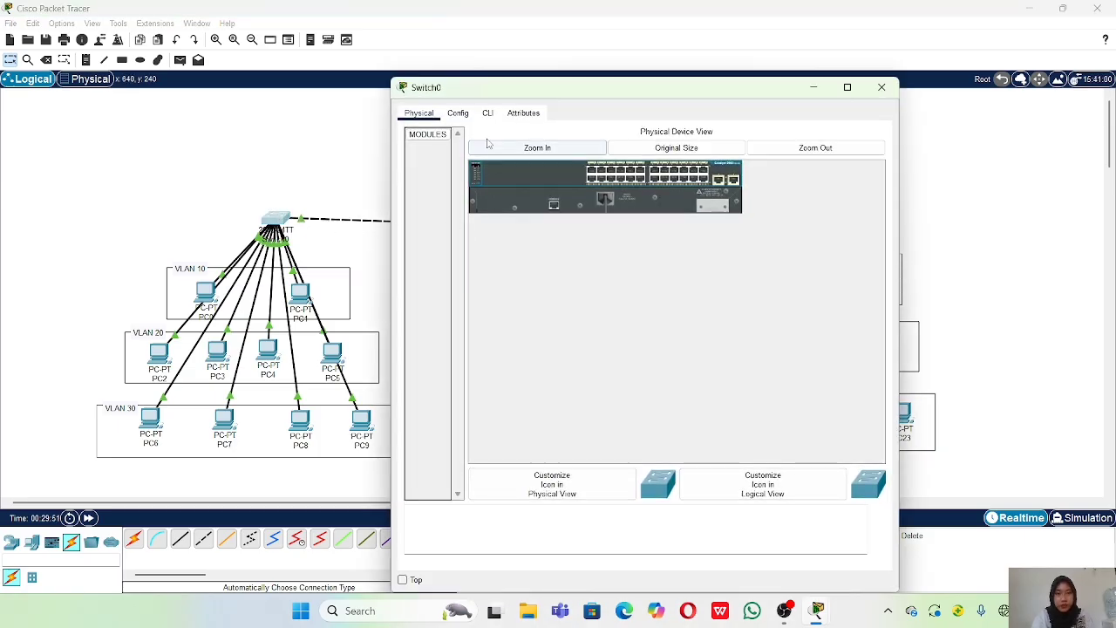
click(489, 114)
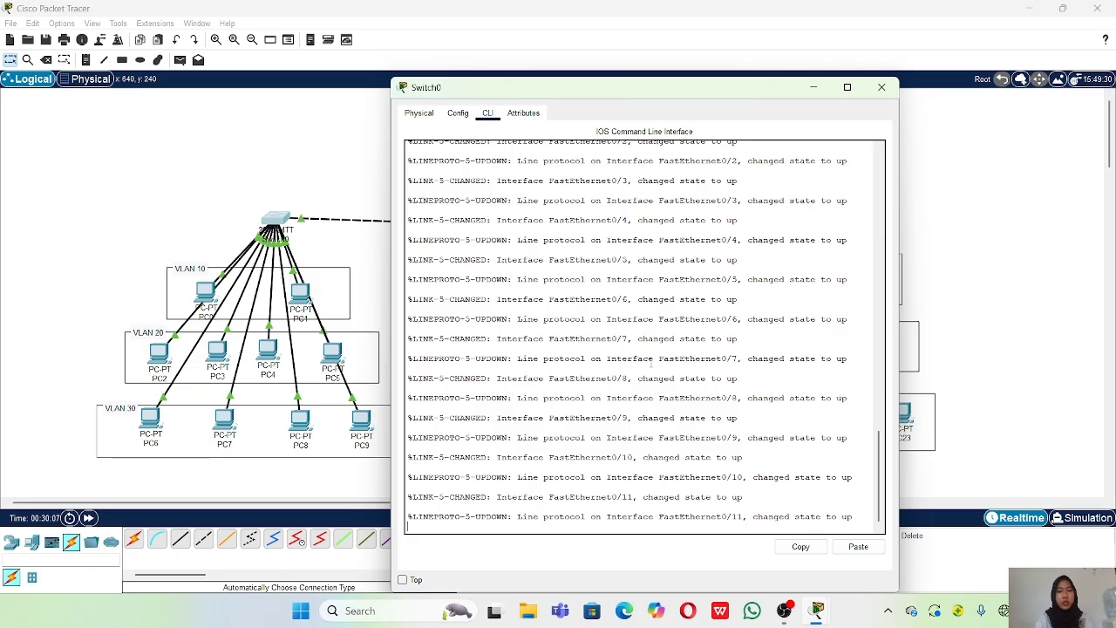
key(Return)
text(en)
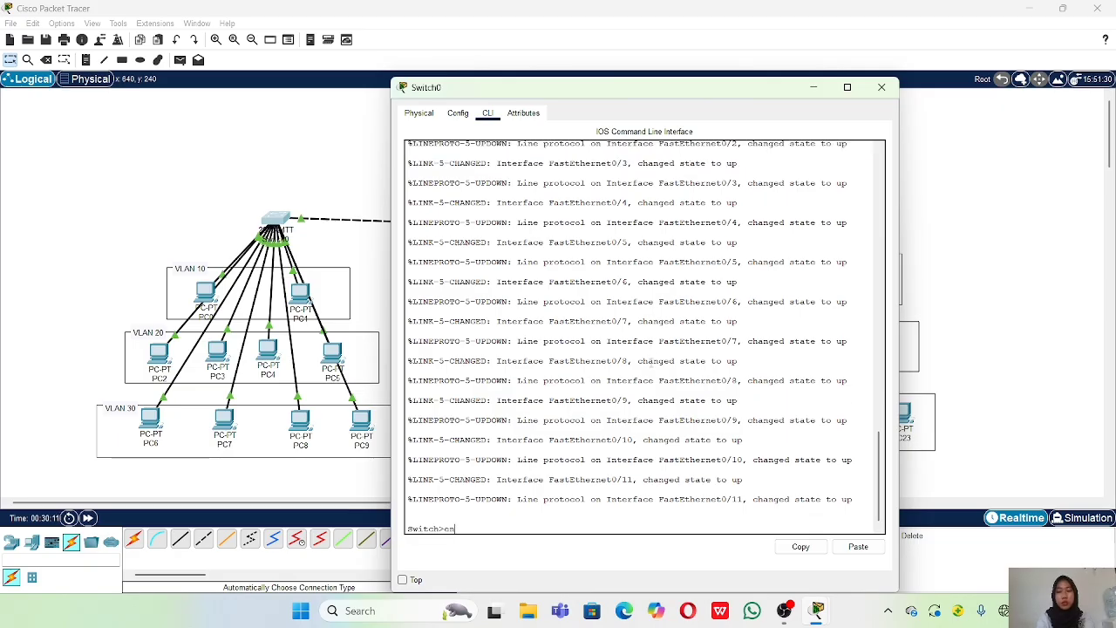
key(Return)
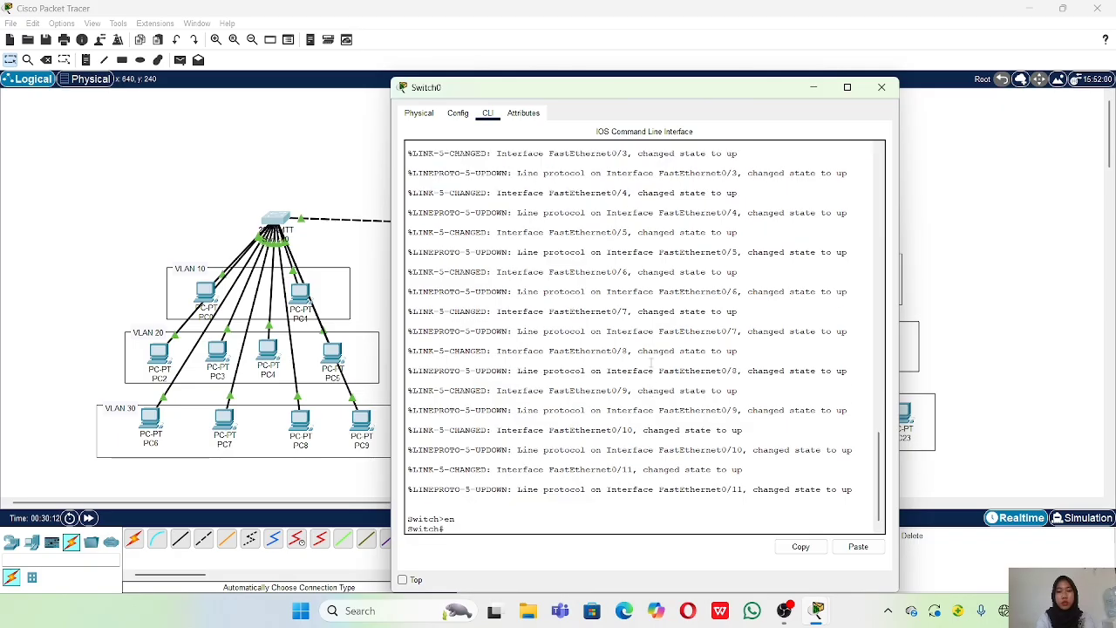
text(conf)
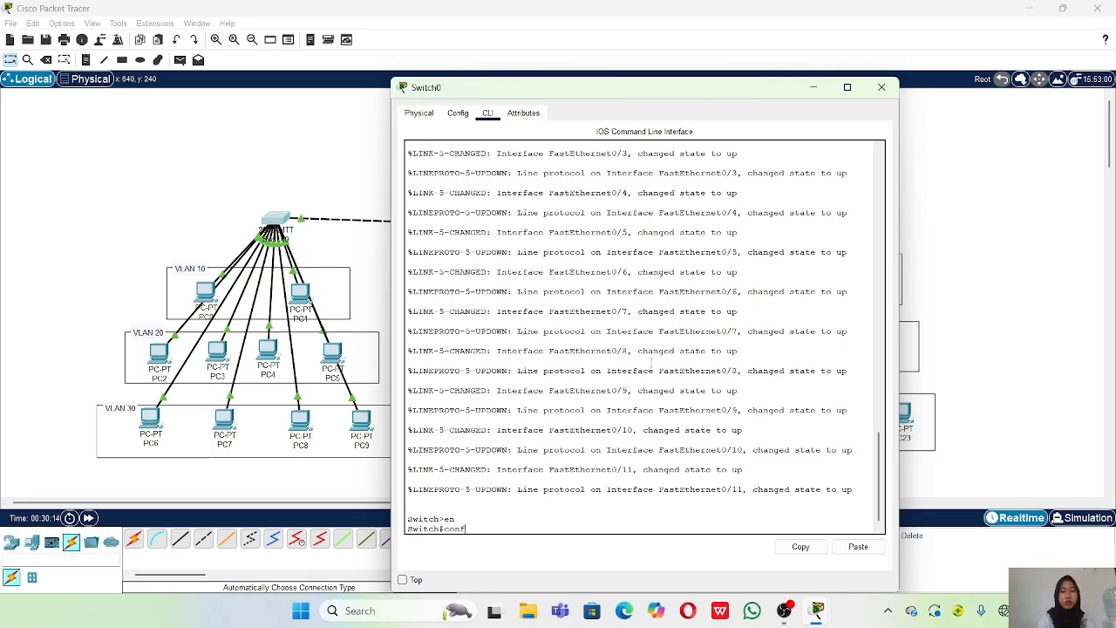
text( t)
key(Return)
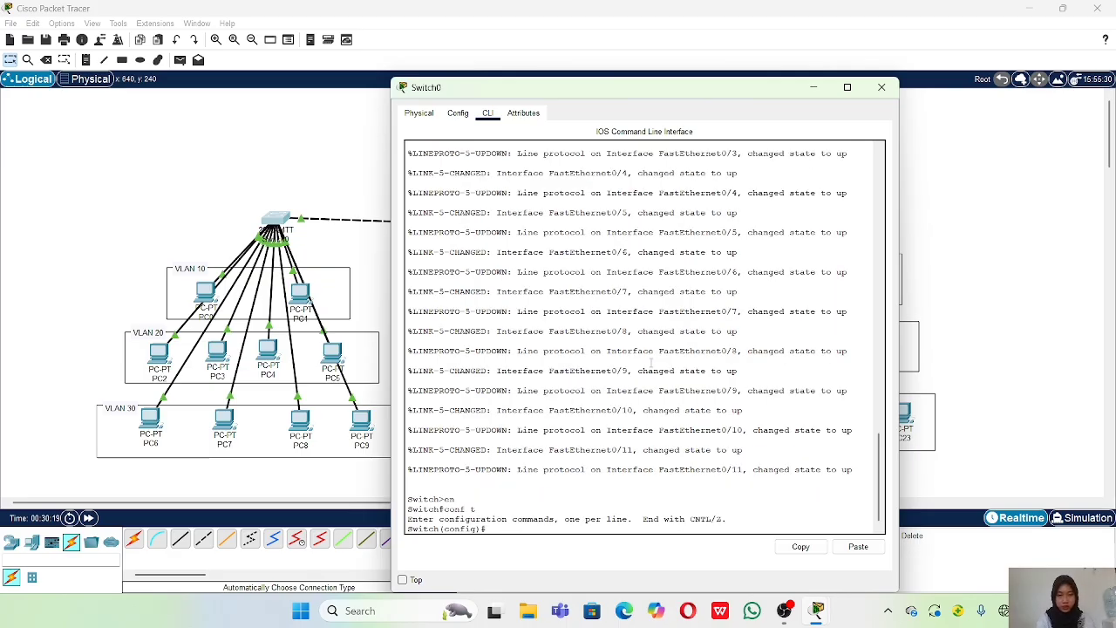
Create VLANs 10, 20 and 30 on Switch0.
text(vlan 10)
key(Return)
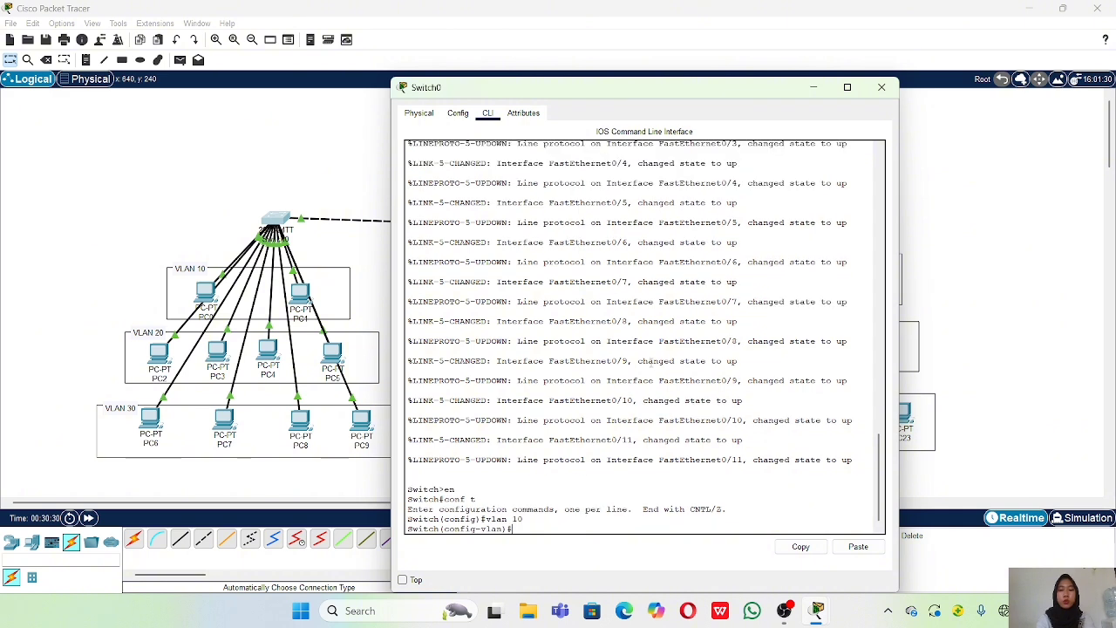
text(vlan 20)
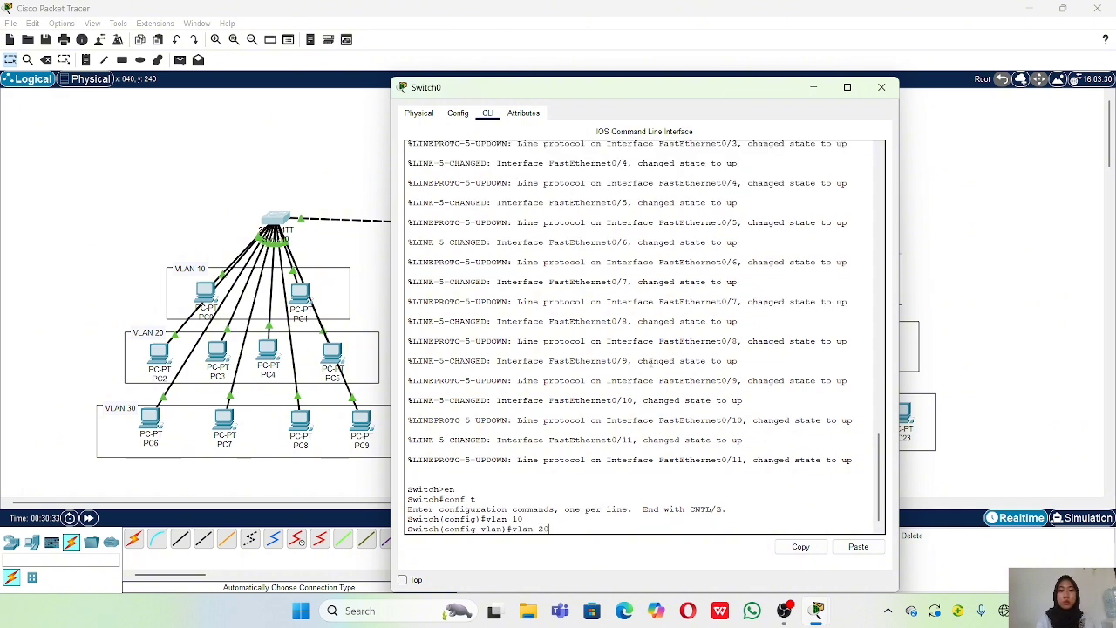
key(Return)
text(vlan)#v)
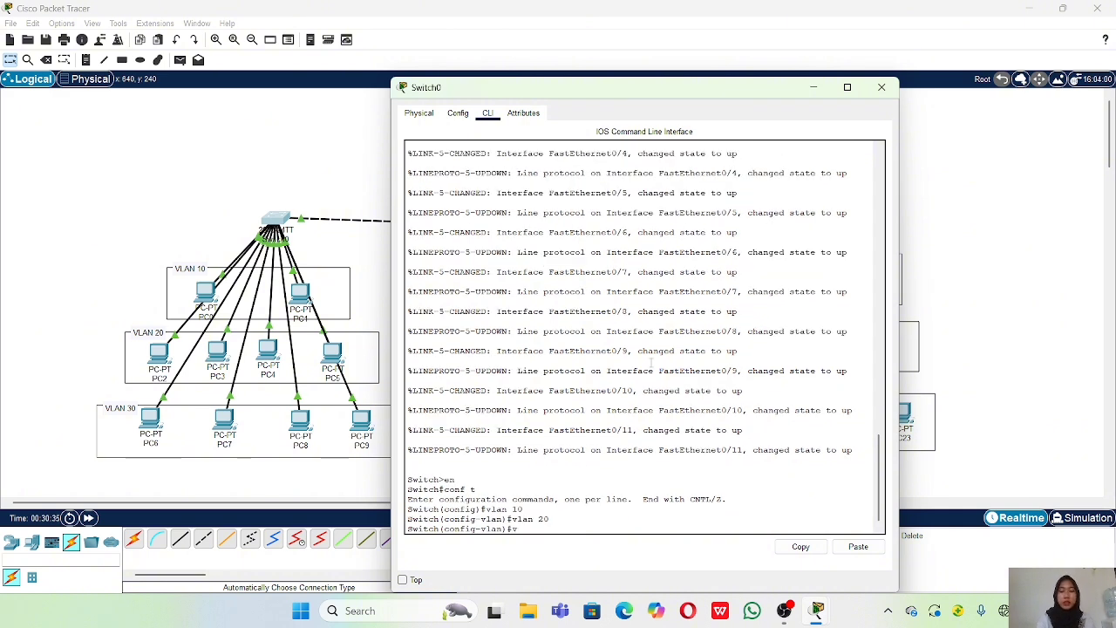
text( 30)
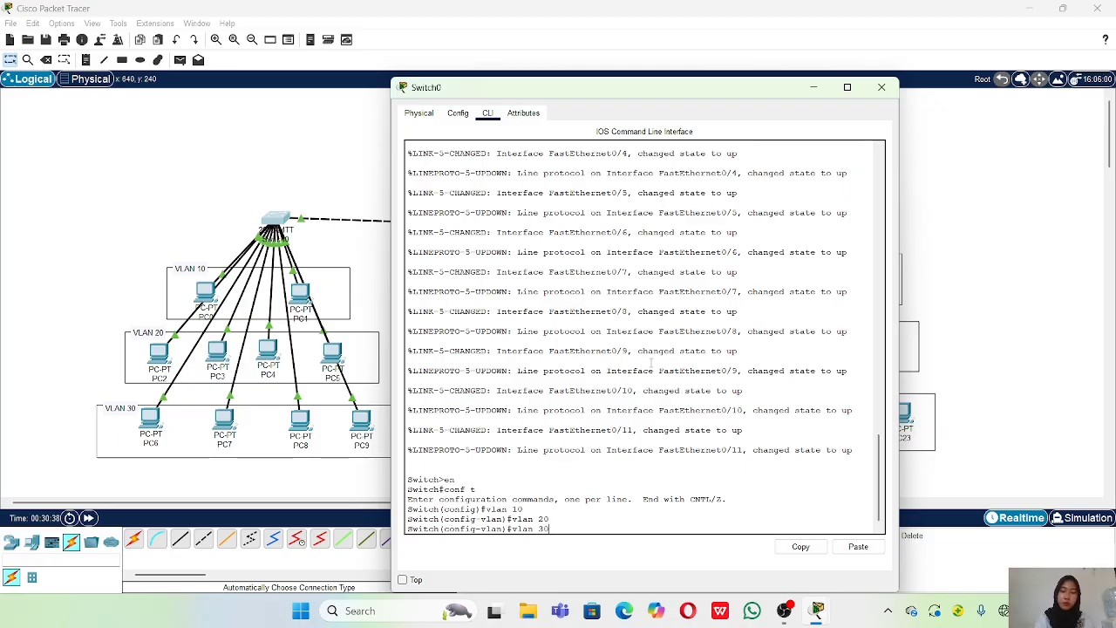
key(Return)
Create VLANs 40 and 50 on Switch0 and exit the VLAN configuration.
text(vlan 4)
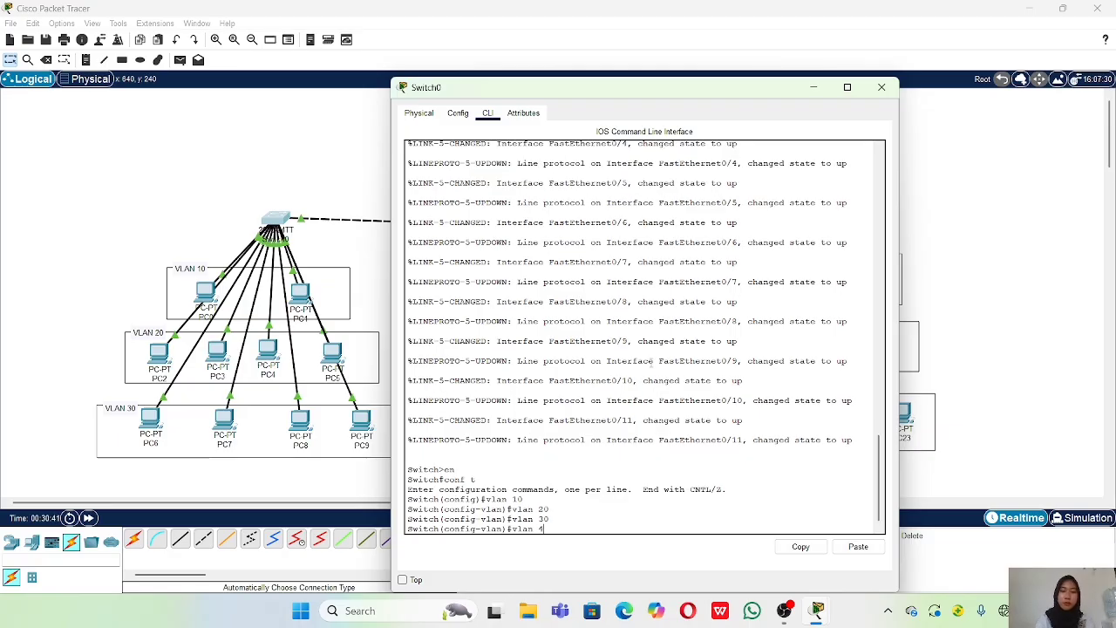
text(0)
key(Return)
text(vlan)#vlan)
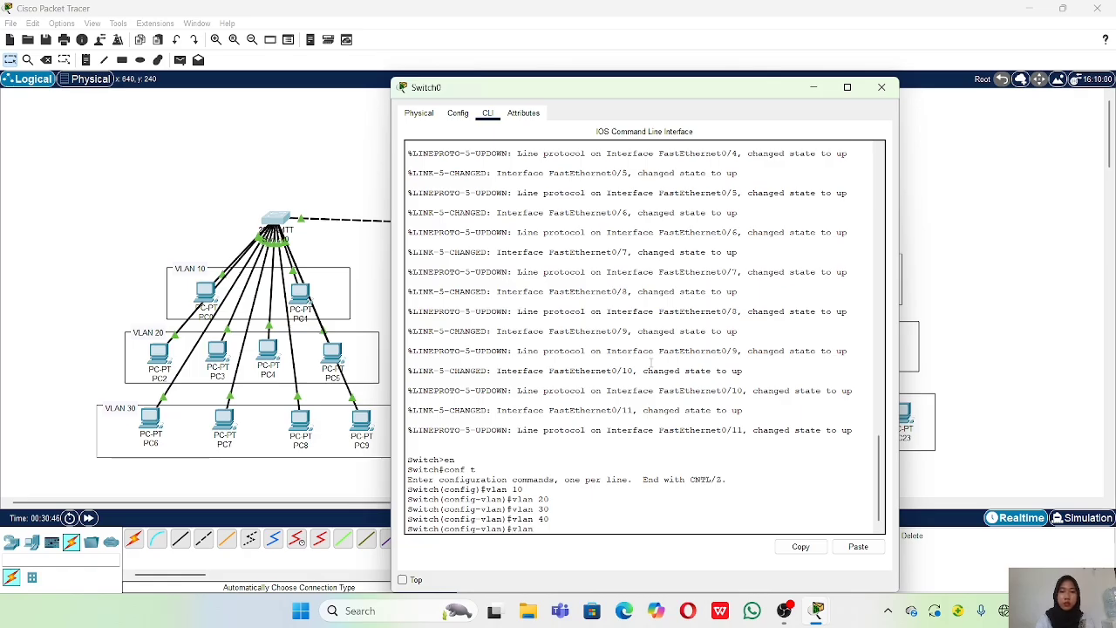
text( 50)
key(Return)
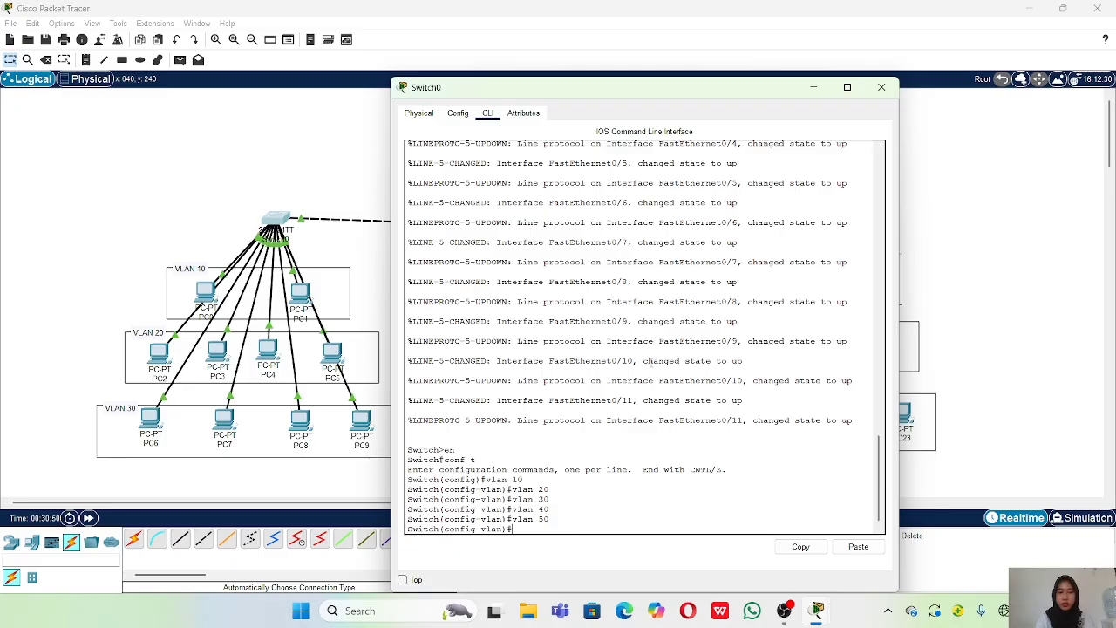
text(ex)
key(Return)
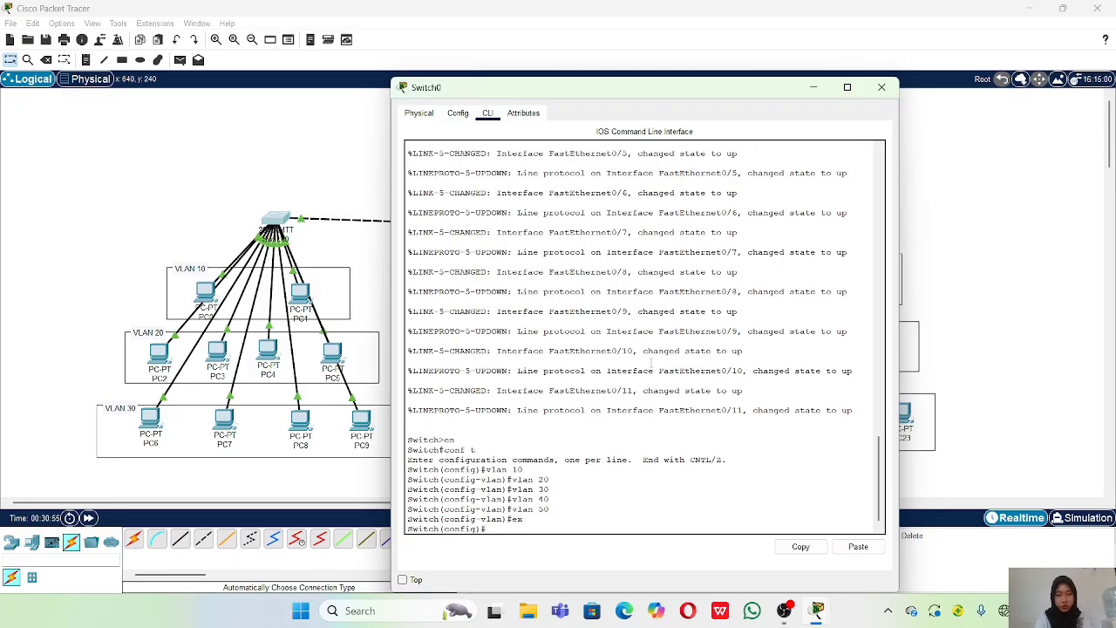
Display the brief VLAN table on Switch0 and check the entries for VLANs 10 to 50.
text(do sh v)
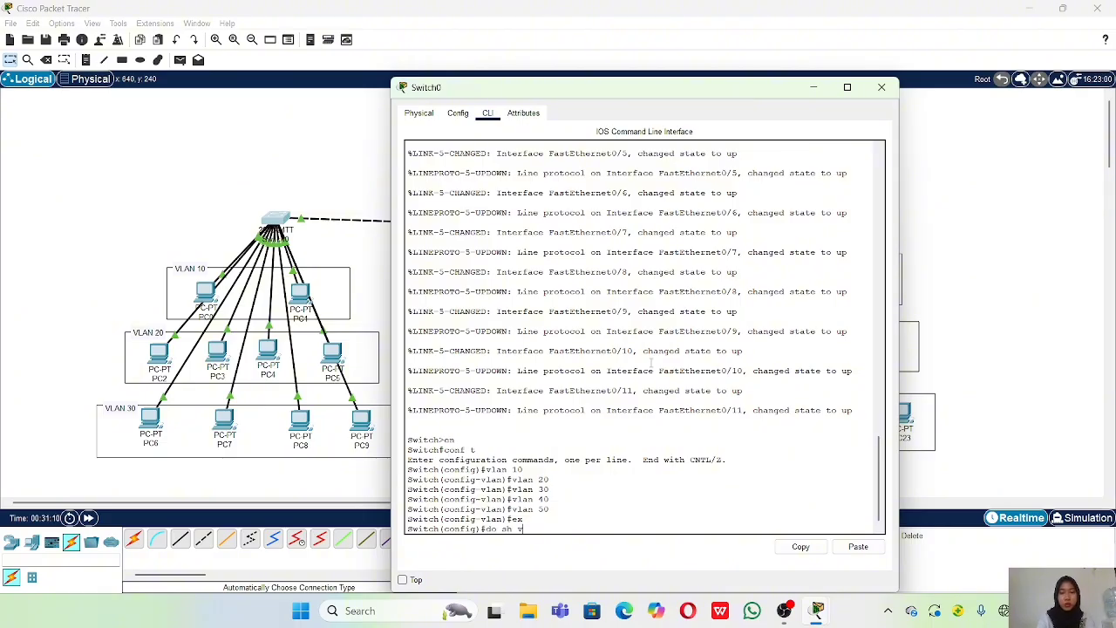
text(lan brief)
key(Return)
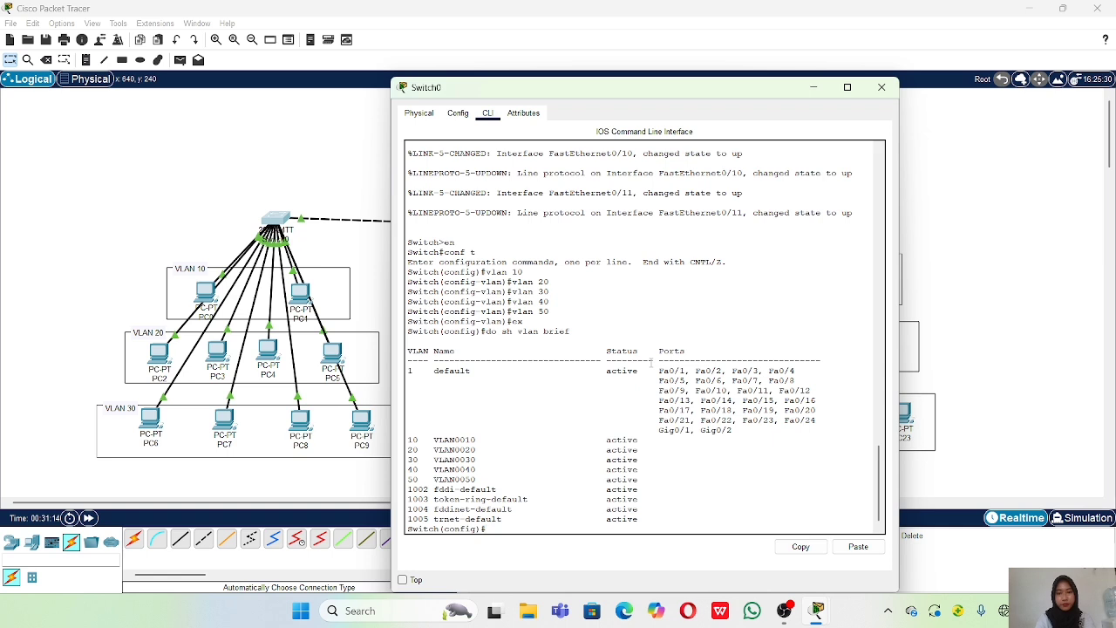
drag(405, 440, 692, 483)
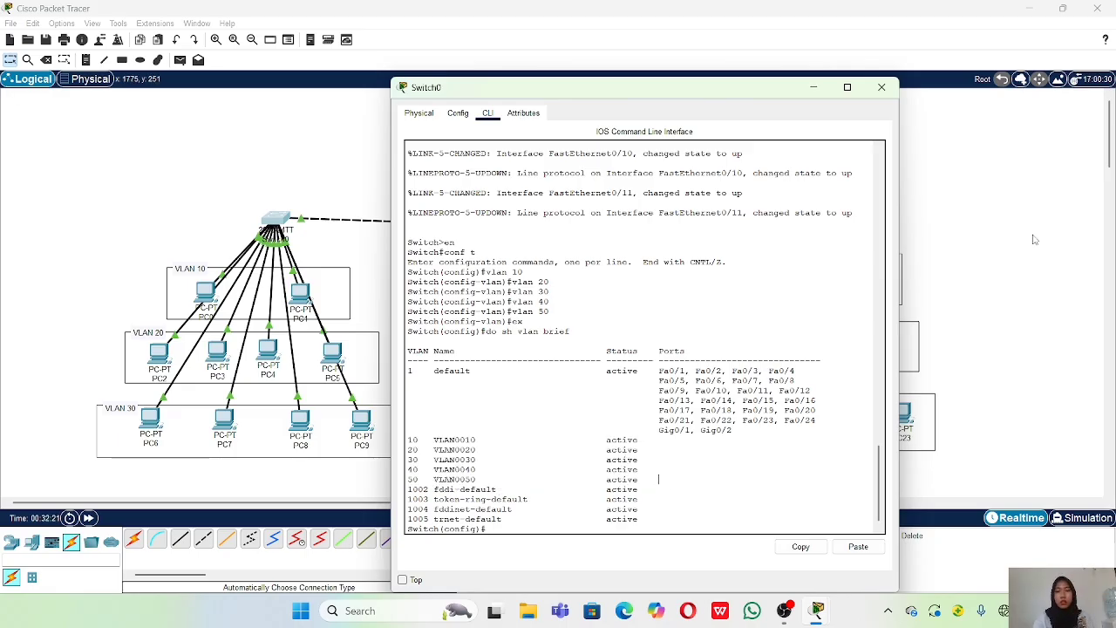
Open the command line of Switch1, the middle switch below Router1, and enter global configuration mode.
click(1035, 239)
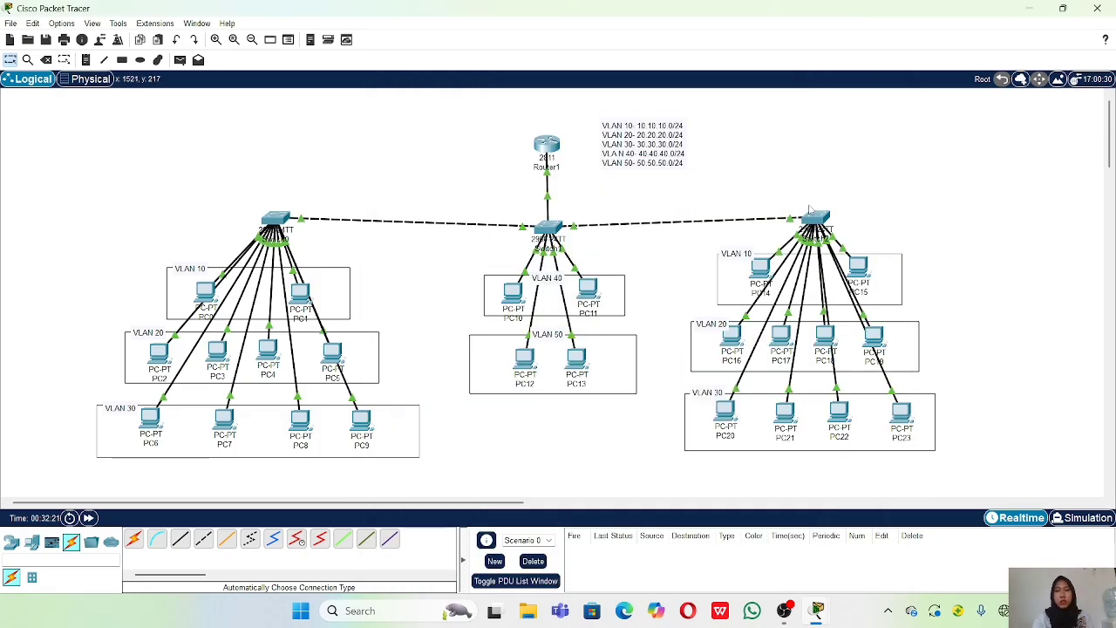
click(540, 229)
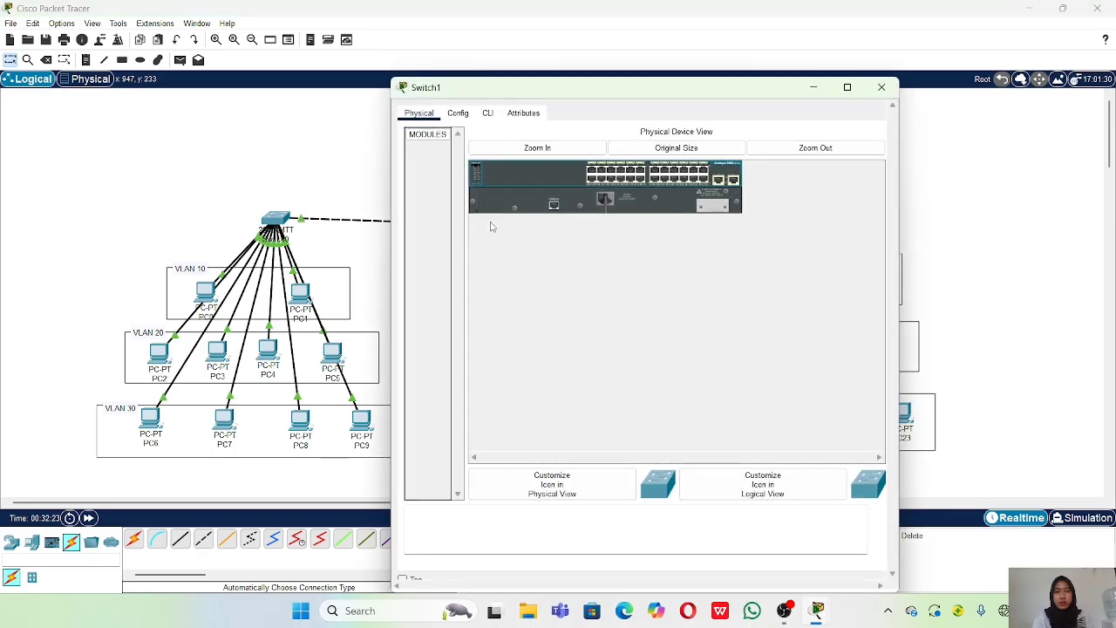
click(486, 113)
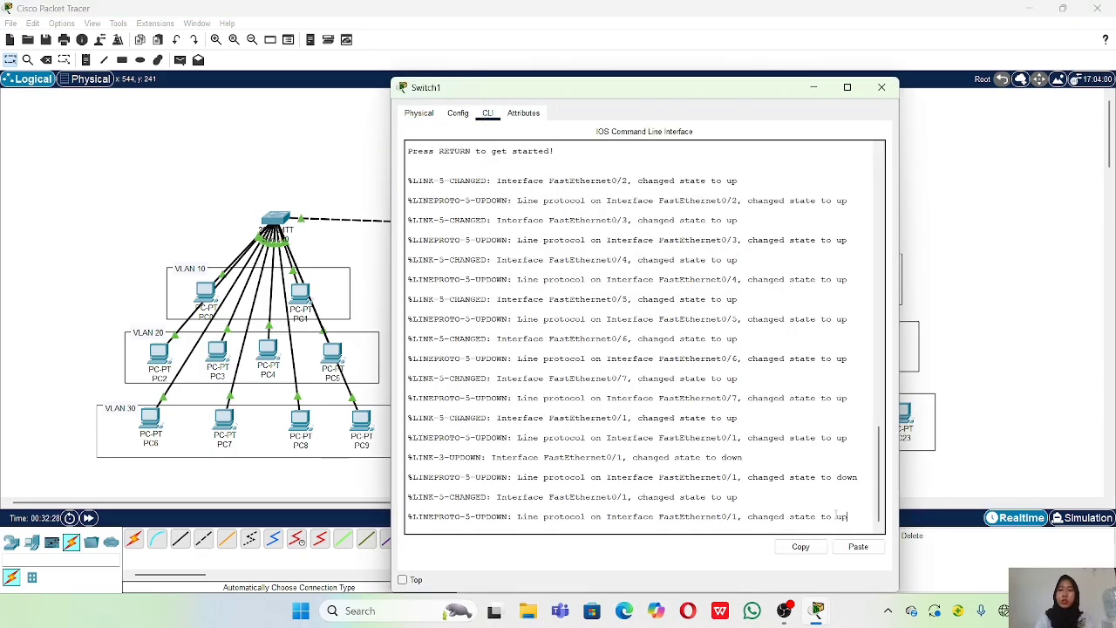
key(Return)
text(en)
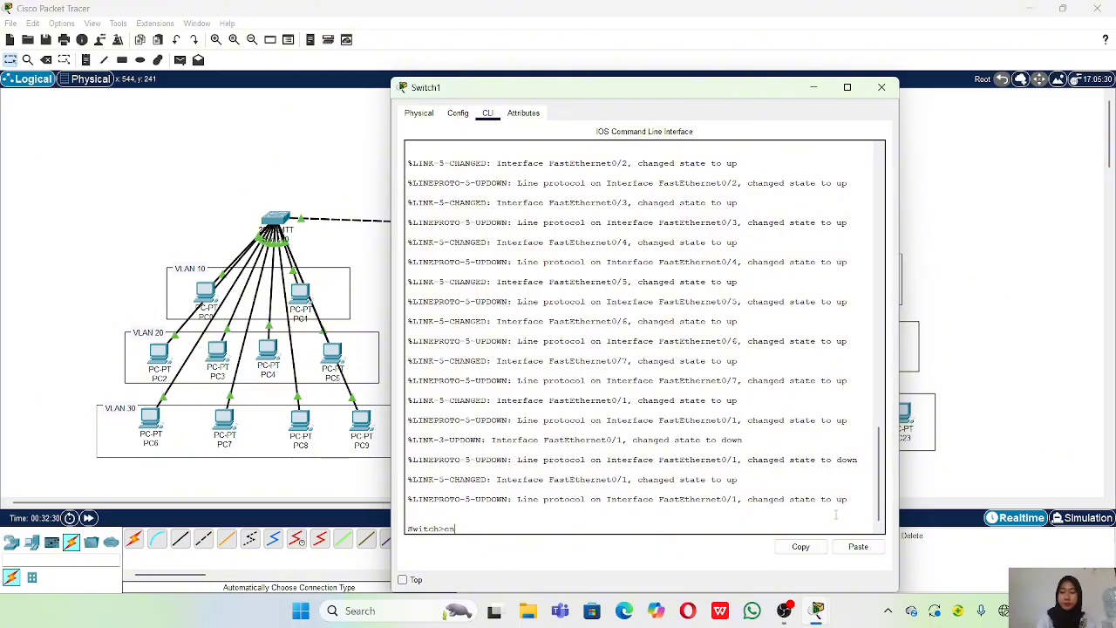
key(Return)
text(ch#con)
text(f t)
key(Return)
Create VLANs 10, 20 and 30 on Switch1.
text(vlan)
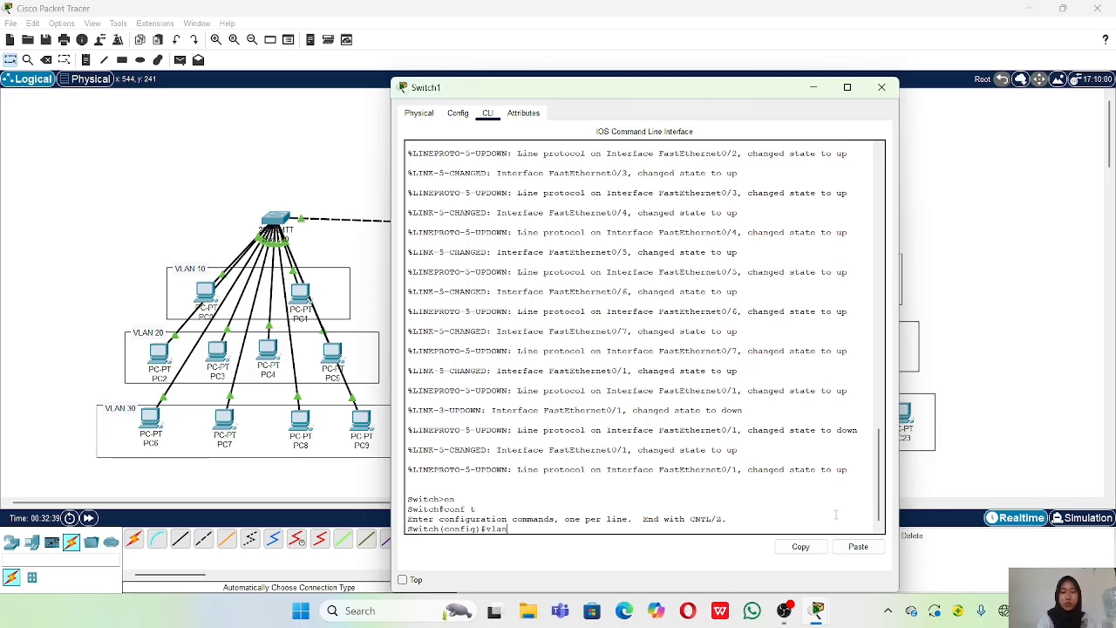
text( 10)
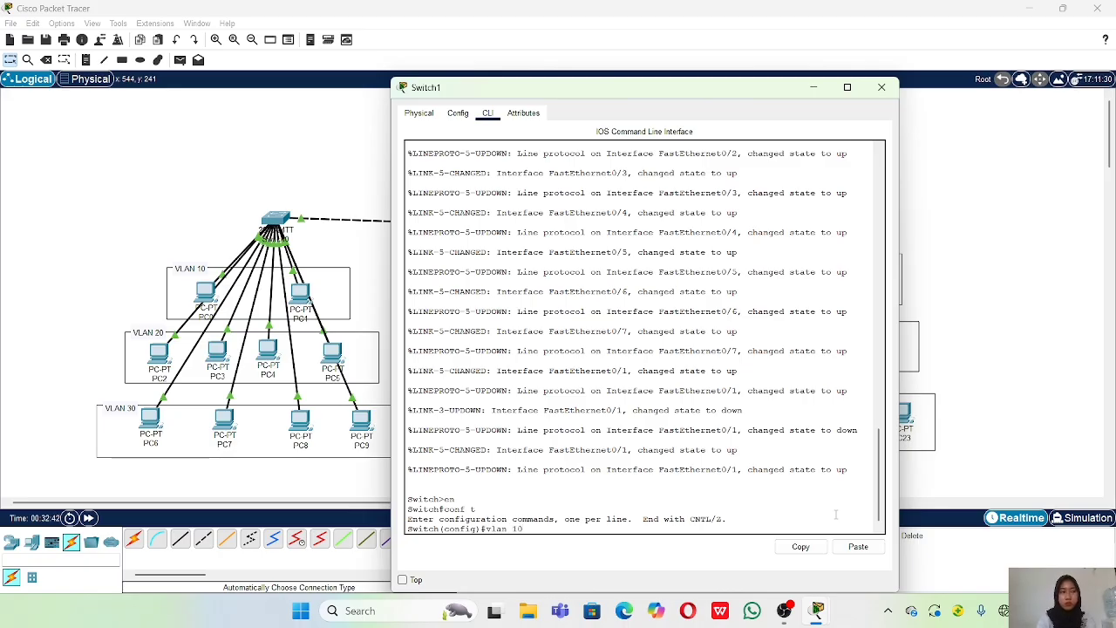
key(Return)
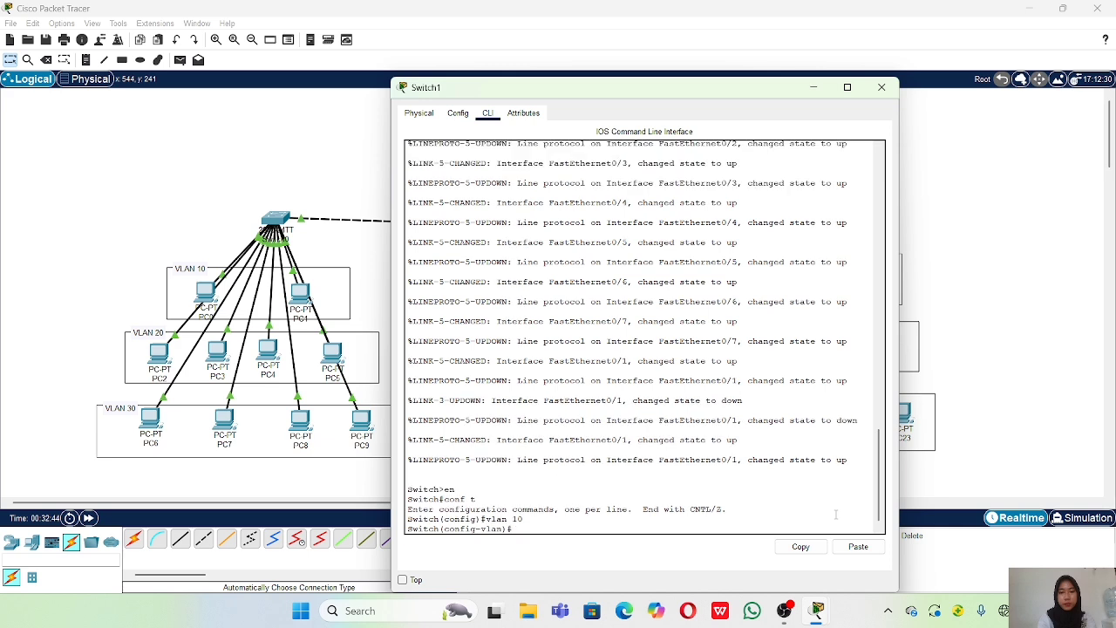
text(vlan 20)
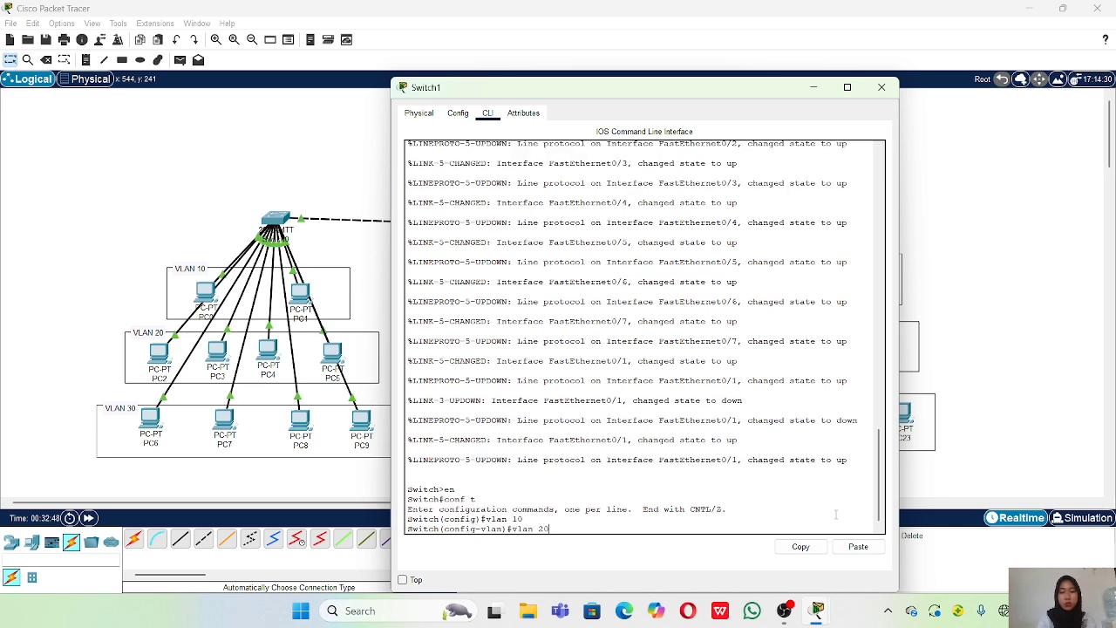
key(Return)
text(vlan 30)
key(Return)
Create VLANs 40 and 50 on Switch1 and exit the VLAN configuration.
text(vlan)
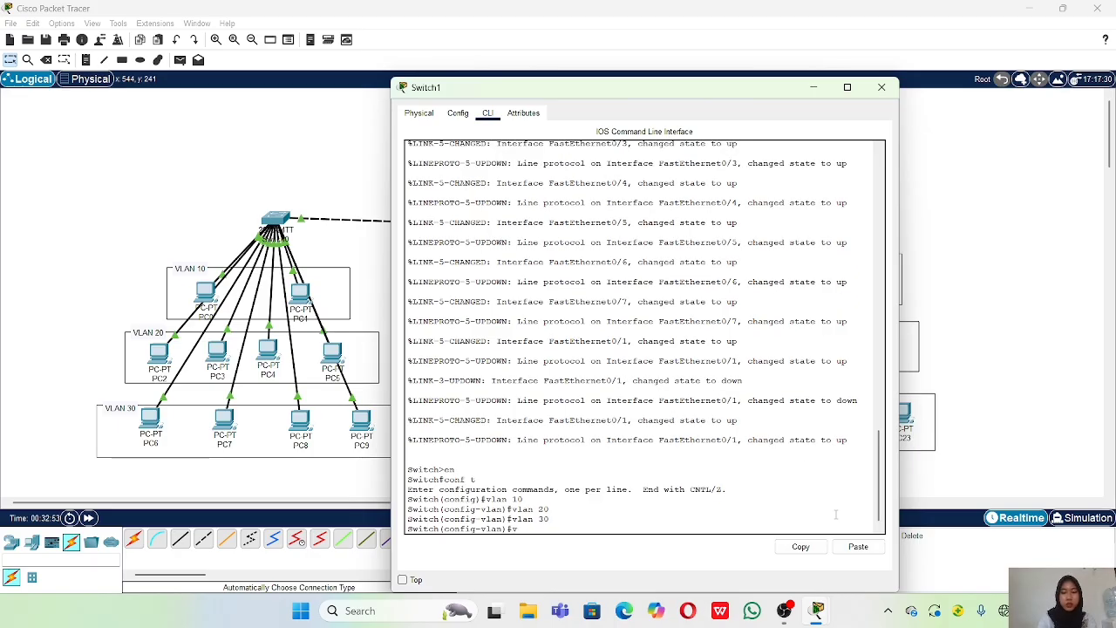
text( 40)
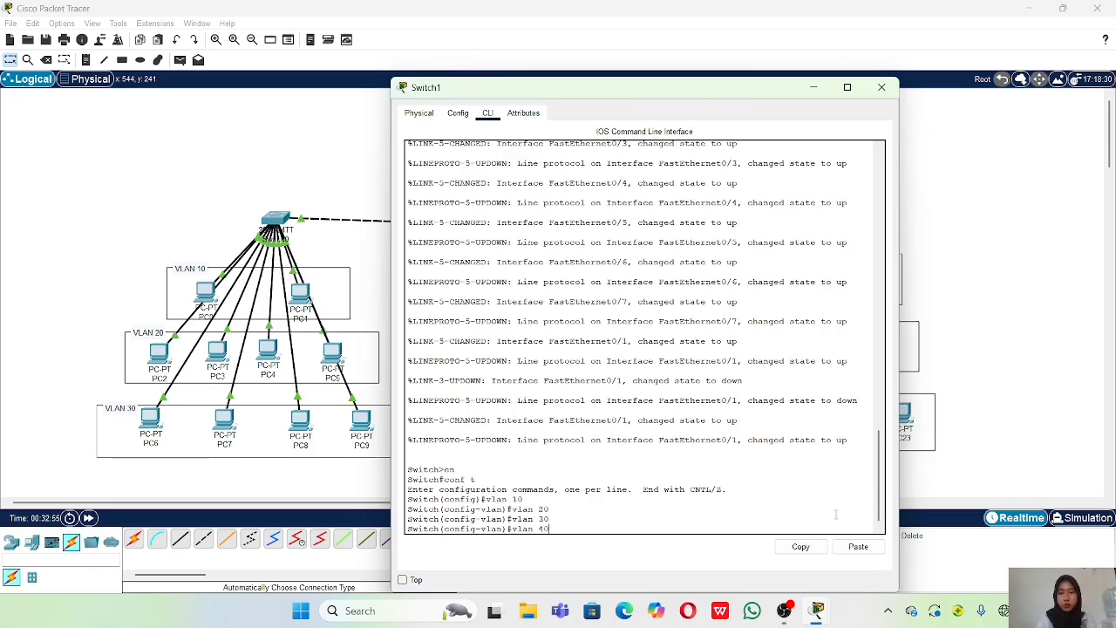
key(Return)
text(vlan)#vl)
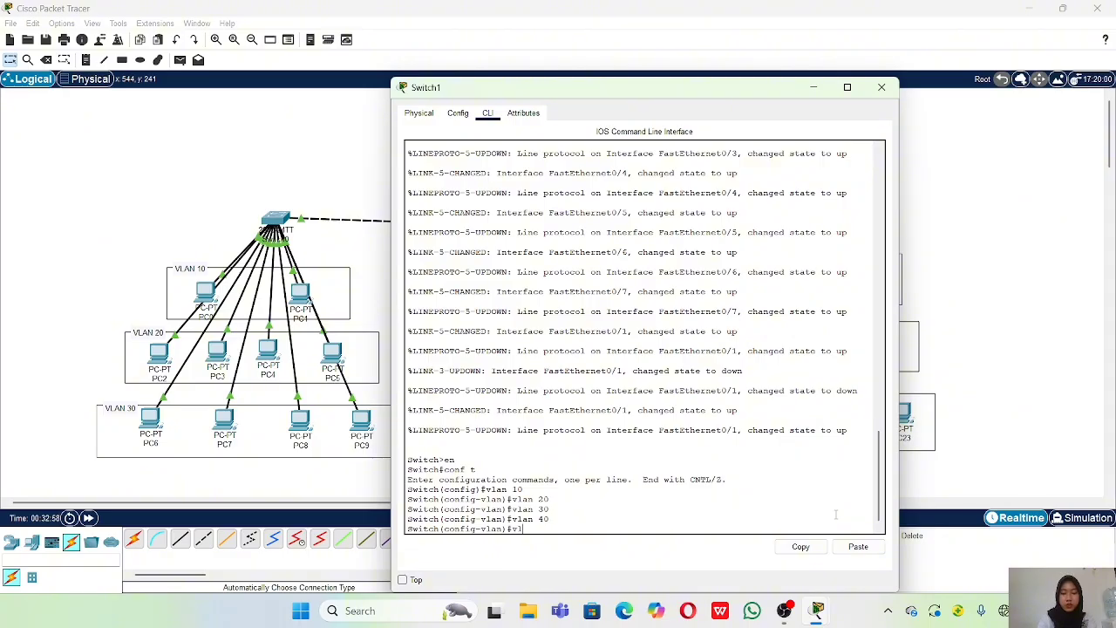
text( 50)
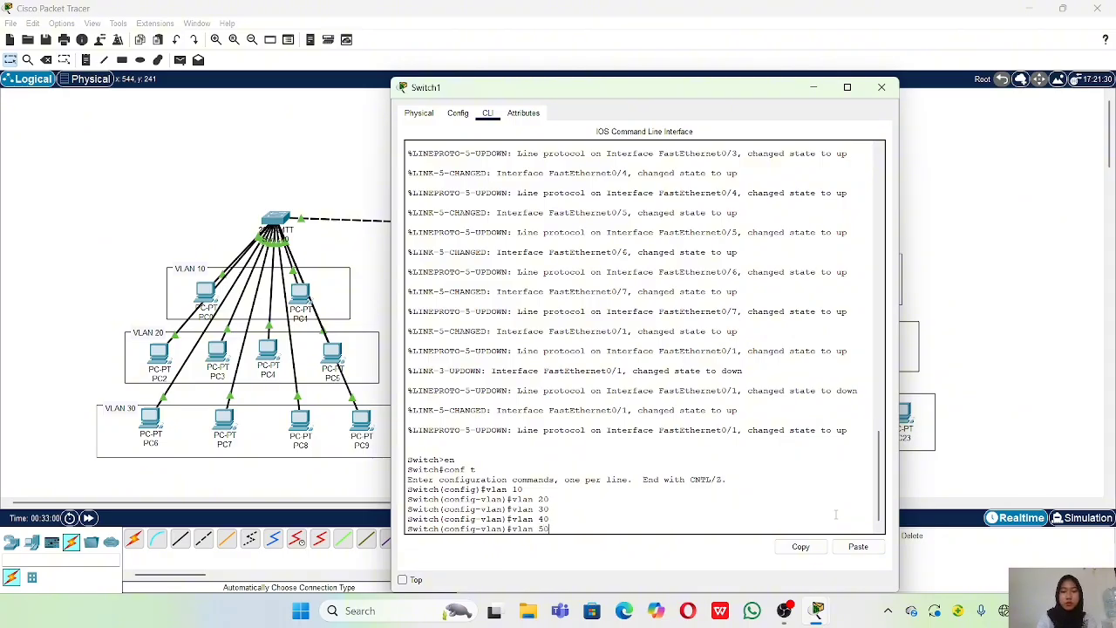
key(Return)
text(ex)
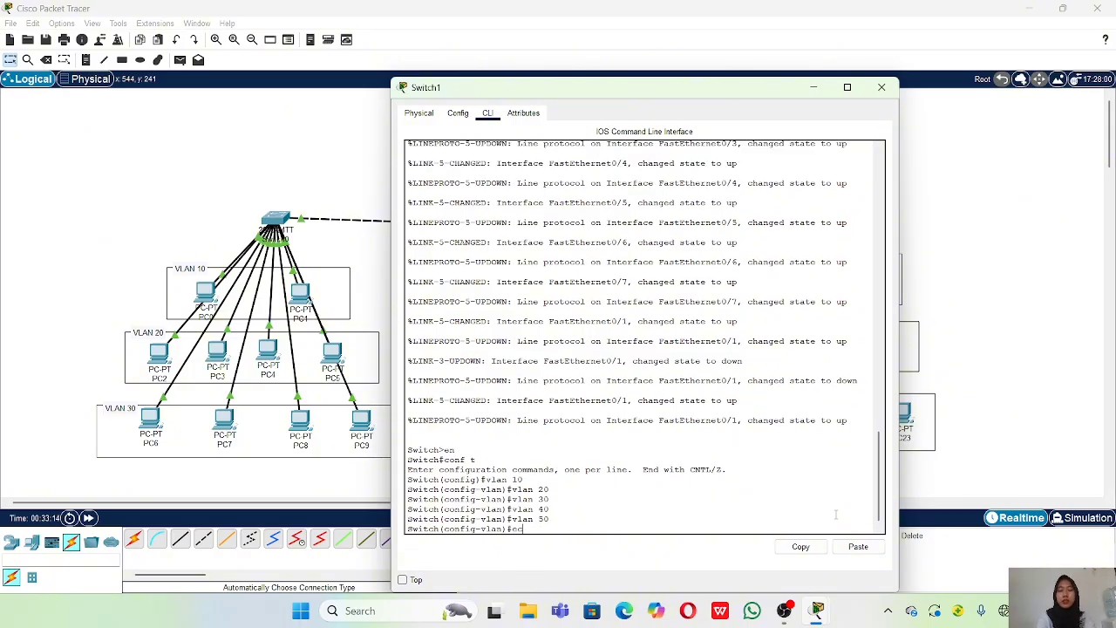
key(Return)
Display the brief VLAN table on Switch1 and check the entries for VLANs 10 to 50.
text(do sh)
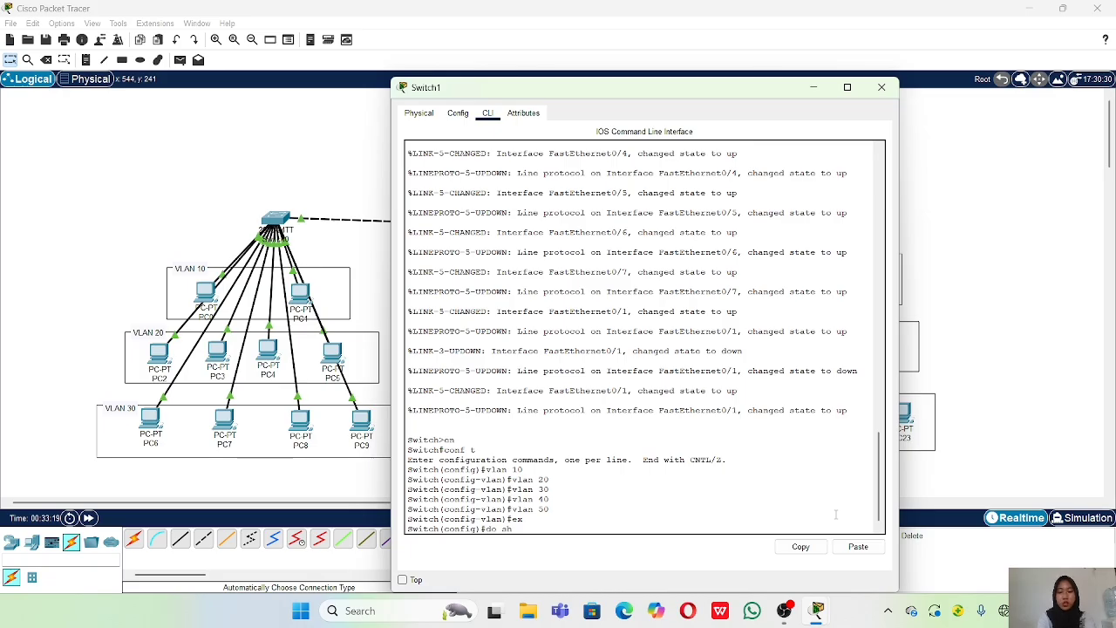
text( vlan brief)
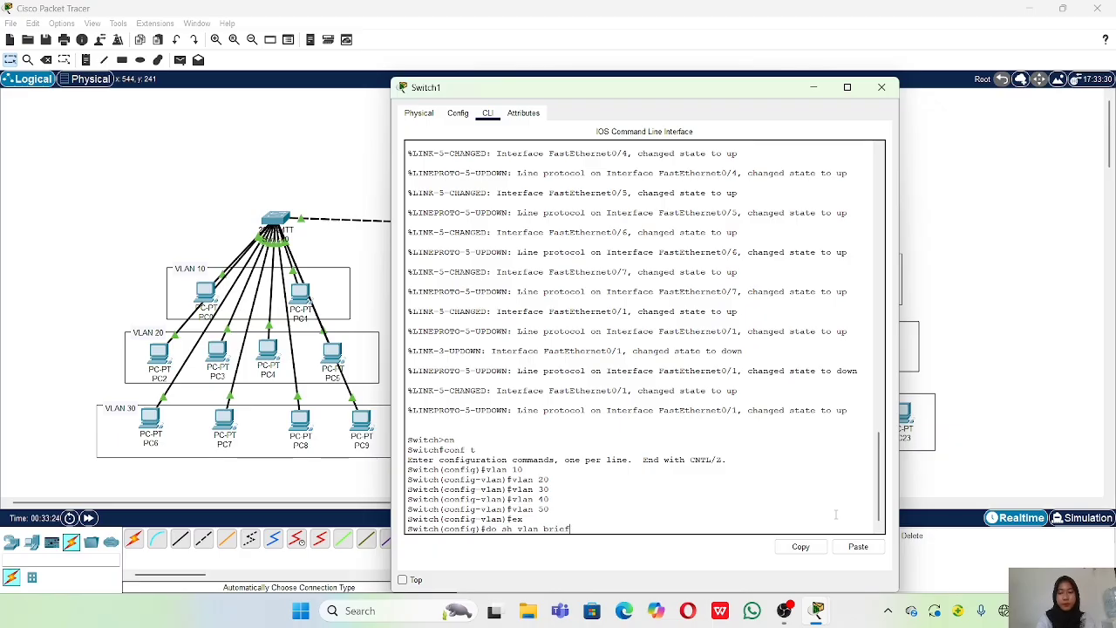
key(Return)
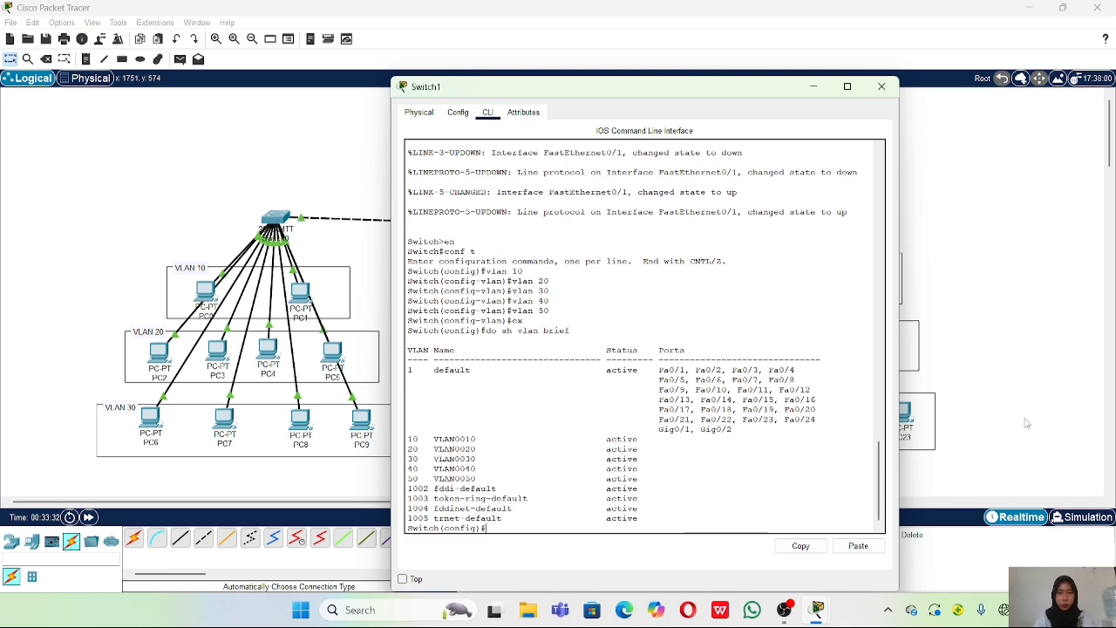
Open the command line of Switch2, the switch above PC14 to PC23, and enter global configuration mode.
click(1057, 336)
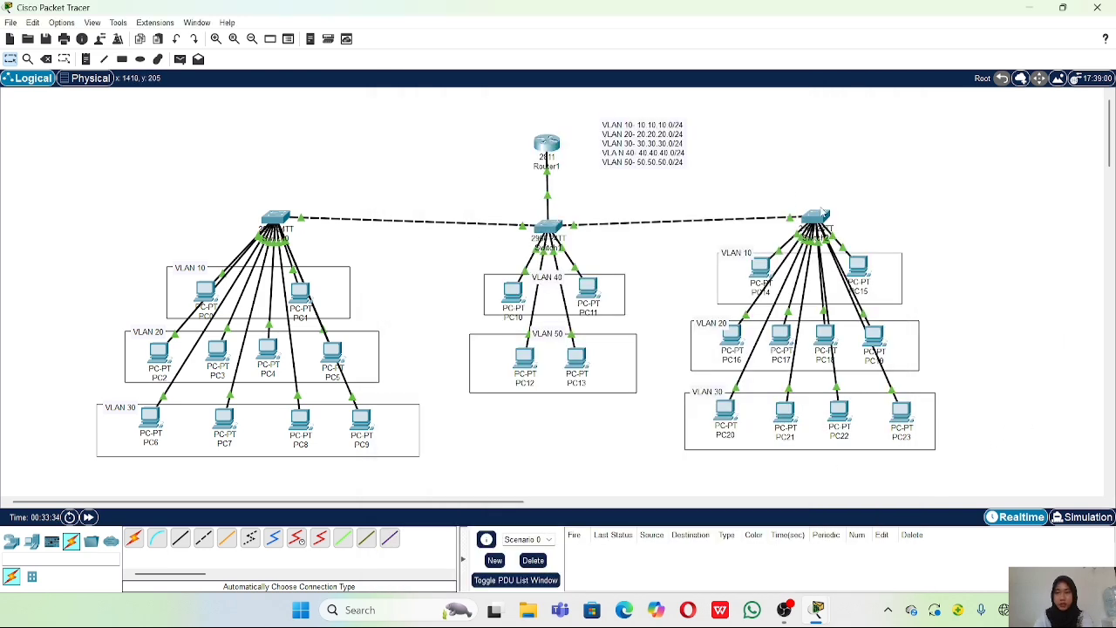
click(815, 218)
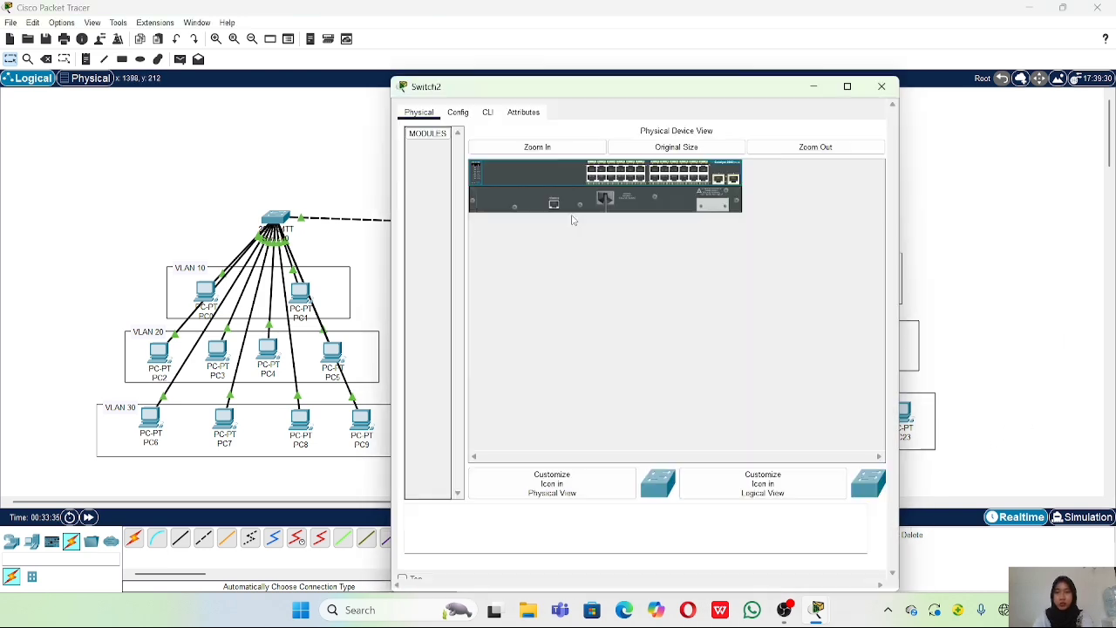
click(487, 111)
key(Return)
text(en)
key(Return)
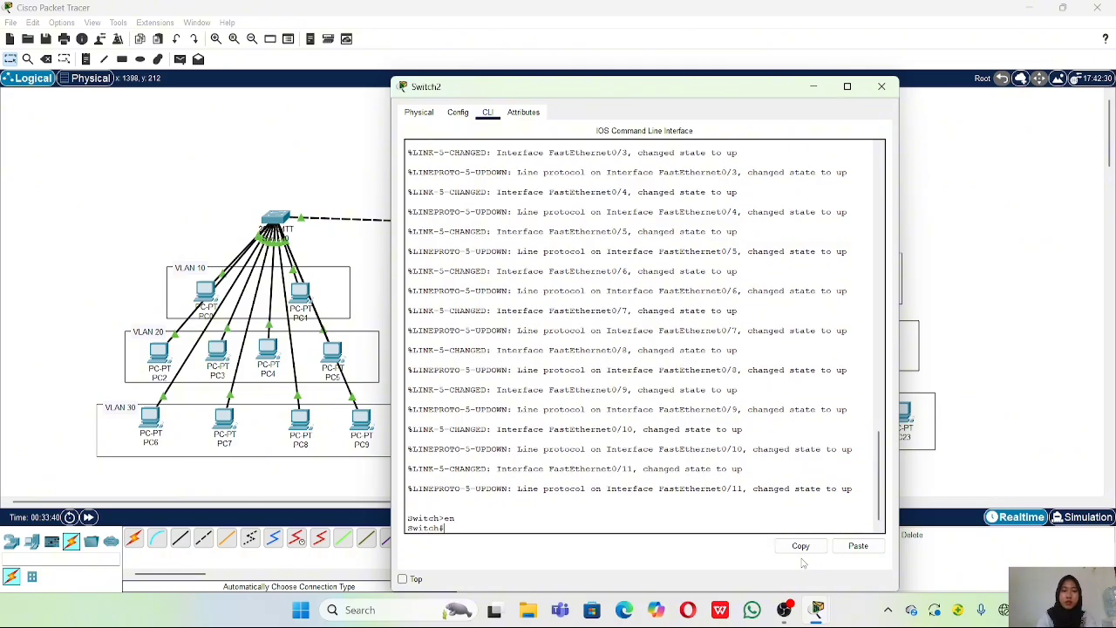
text(conf t)
key(Return)
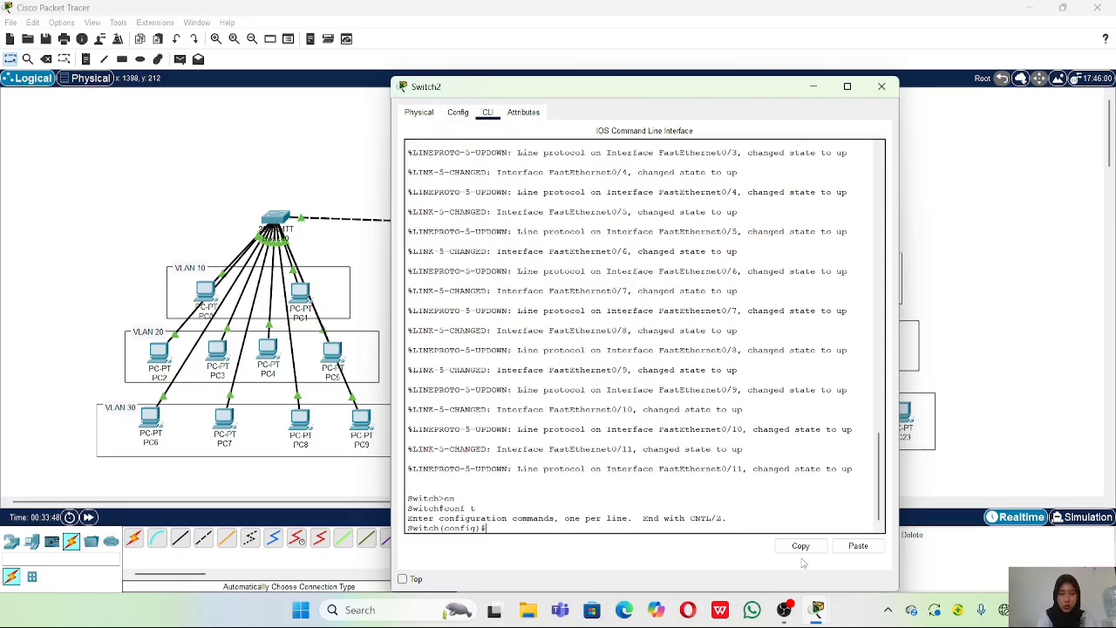
Create VLANs 10, 20 and 30 on Switch2.
text(vlan 10)
key(Return)
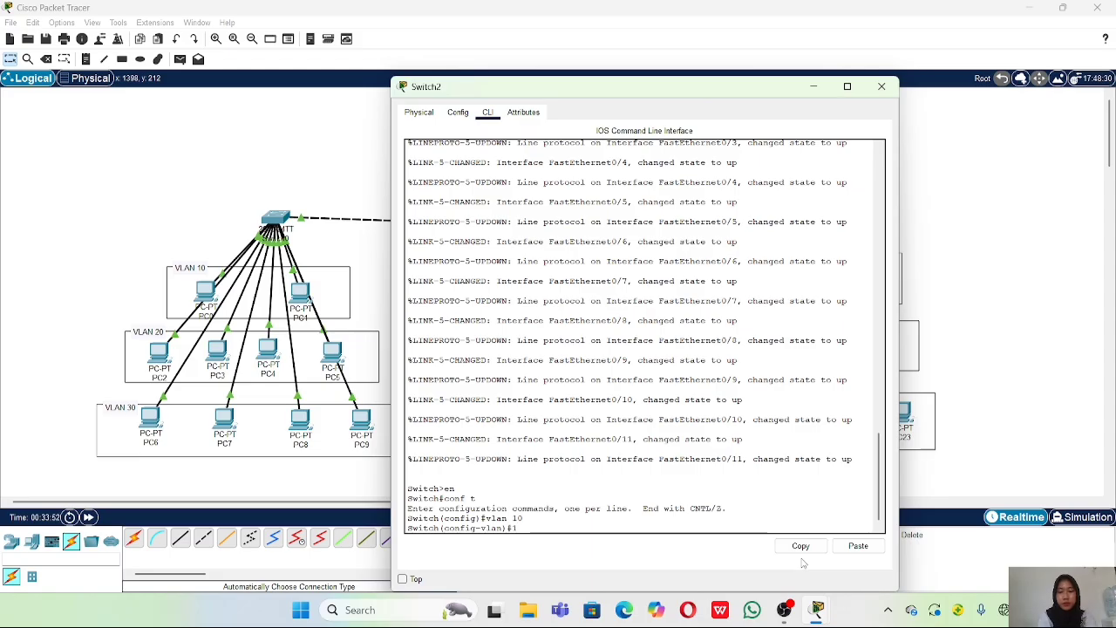
text(vlan 20)
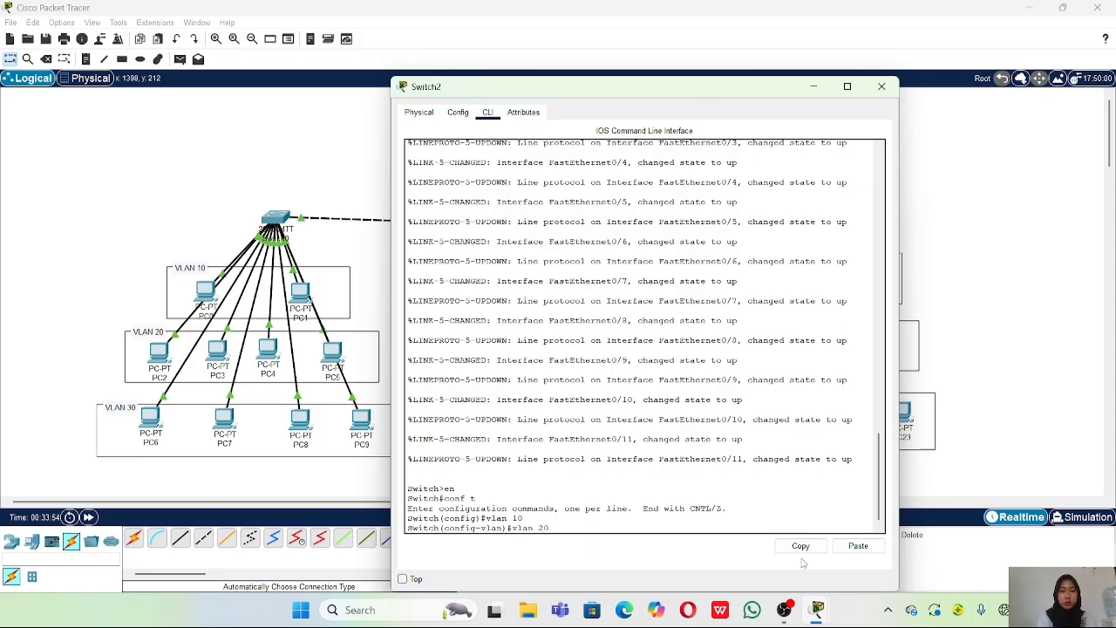
key(Return)
text(vlan)
text( 30)
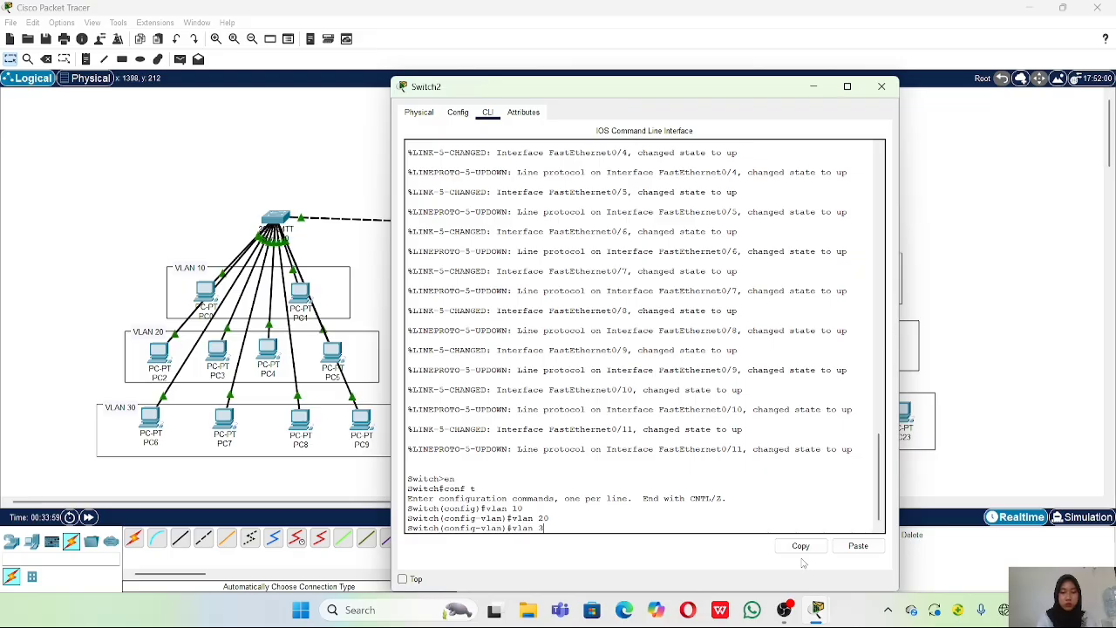
key(Return)
Create VLANs 40 and 50 on Switch2 and exit the VLAN configuration.
text(vlan 40)
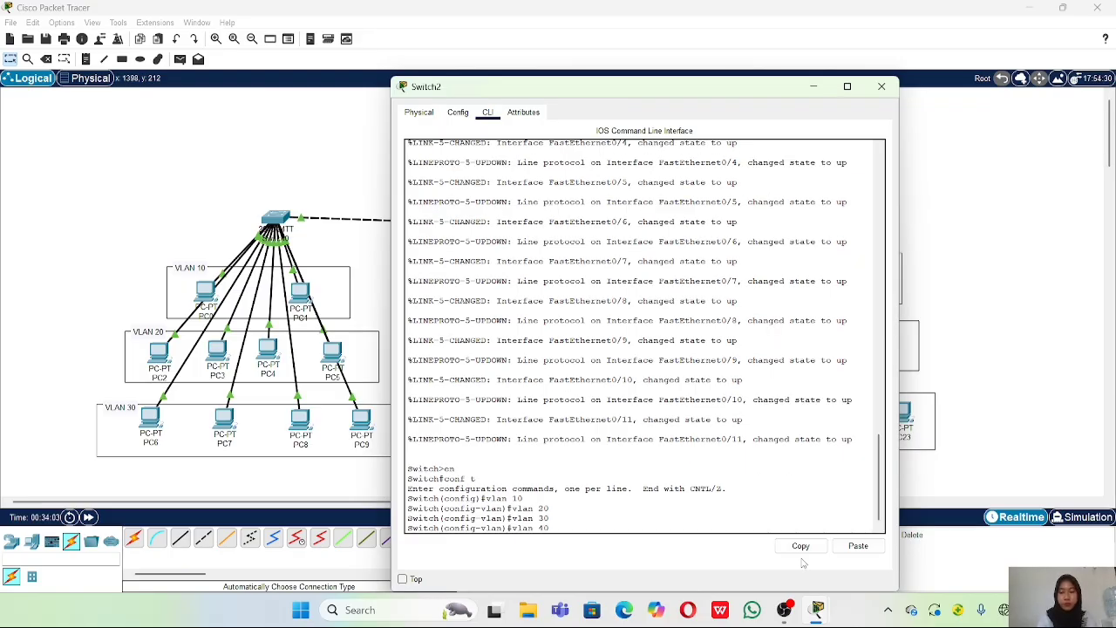
key(Return)
text(vlan)#vl)
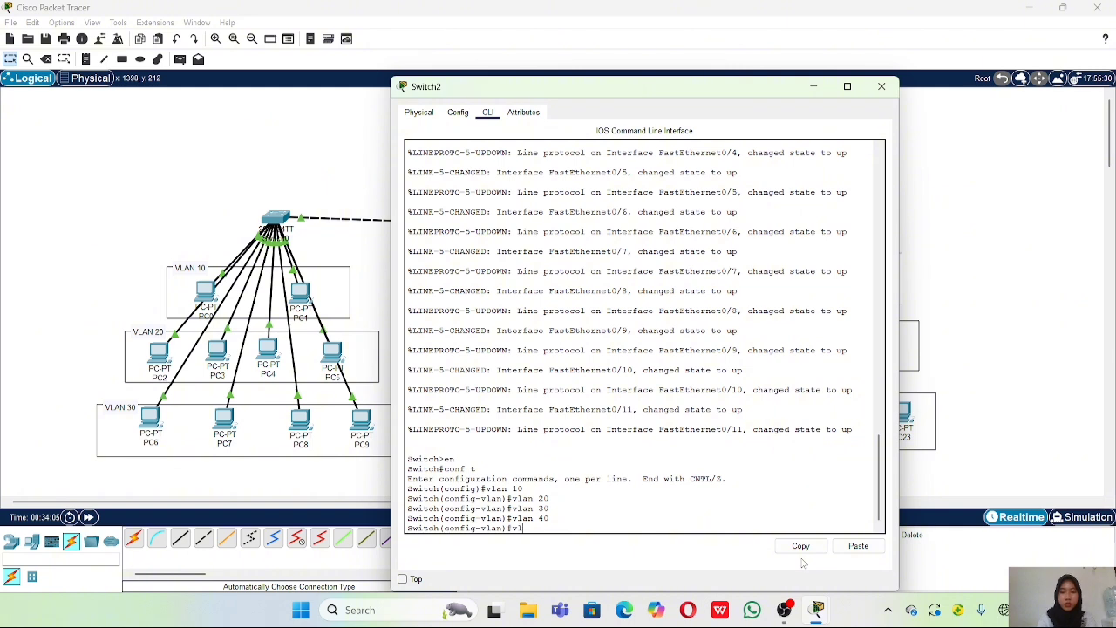
text( 50)
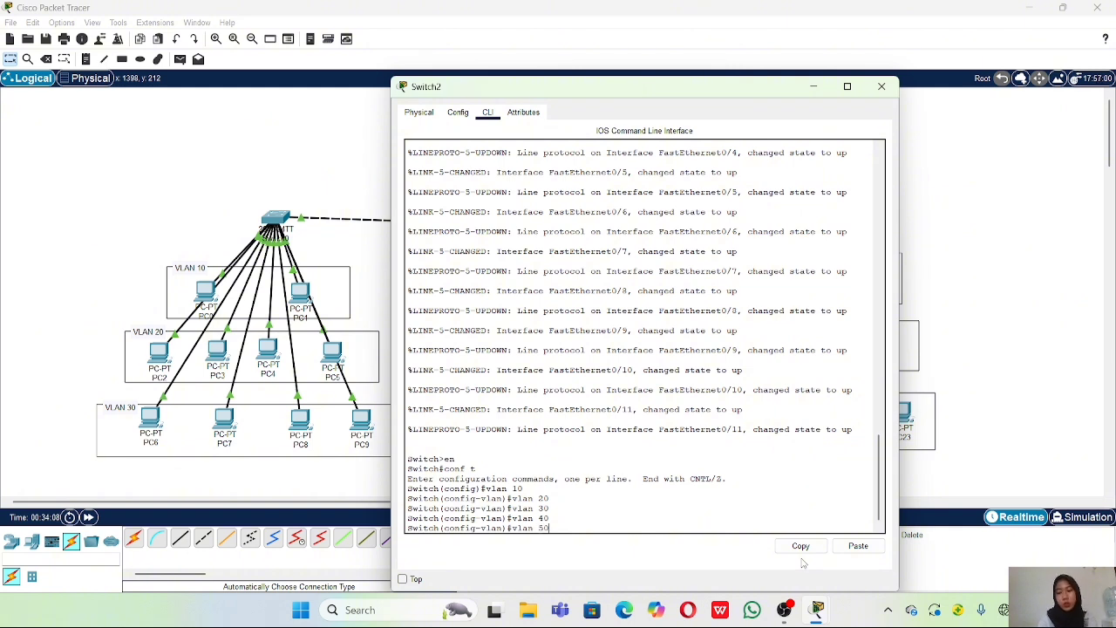
key(Return)
text(ex)
key(Return)
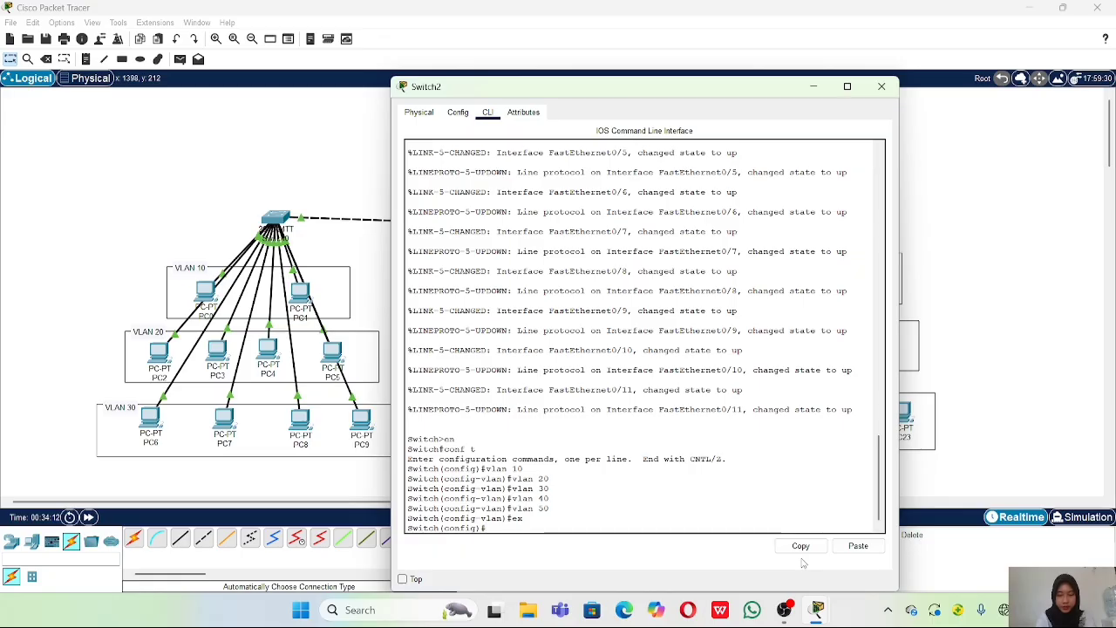
Display the brief VLAN table on Switch2 to verify the created VLANs.
text(do s)
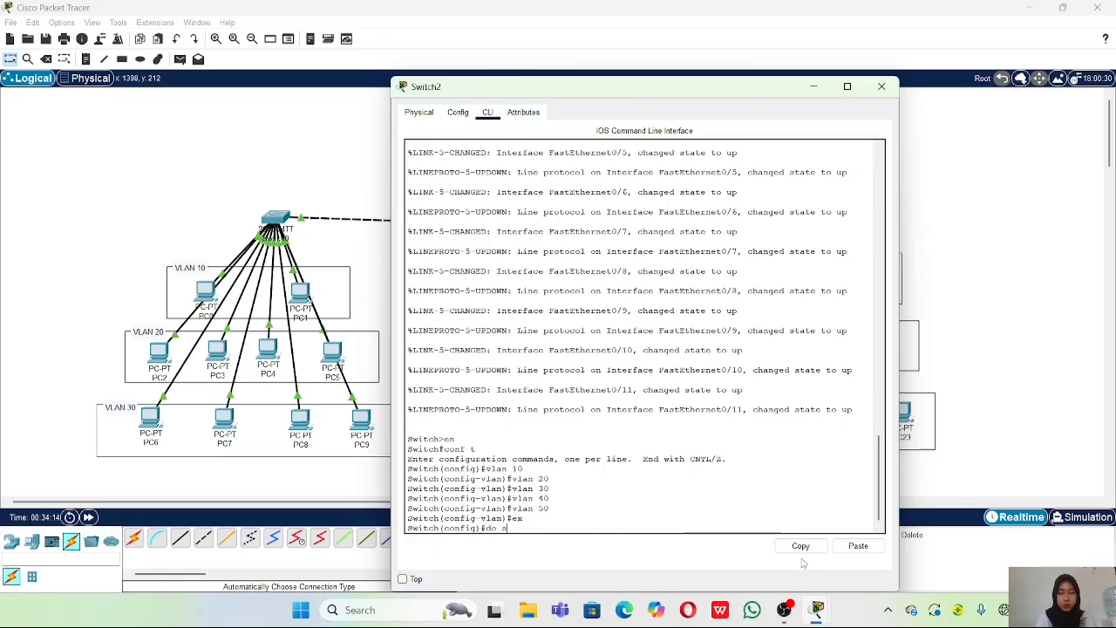
text(h vlan bri)
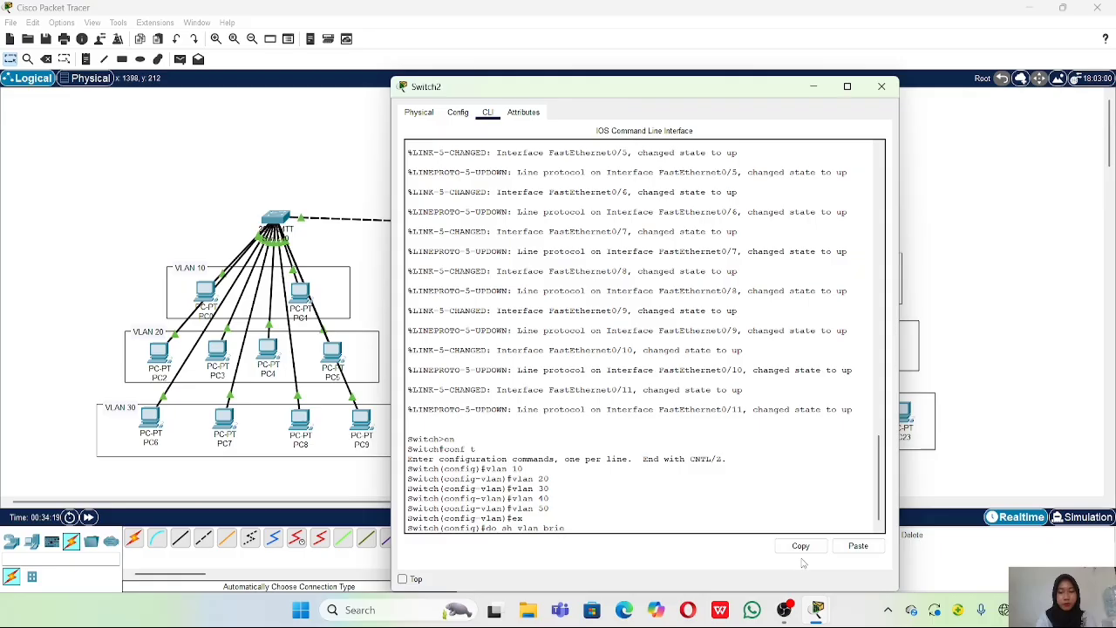
text(e)
key(Return)
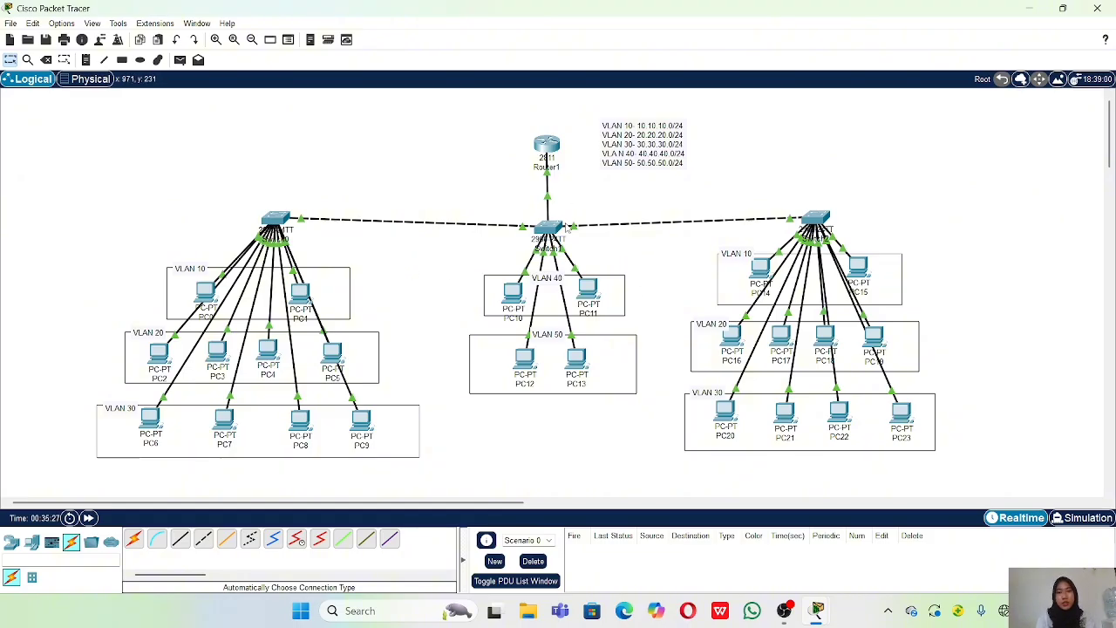
Check in the topology which Switch1 ports connect to the PCs in VLAN 40 and VLAN 50.
click(548, 229)
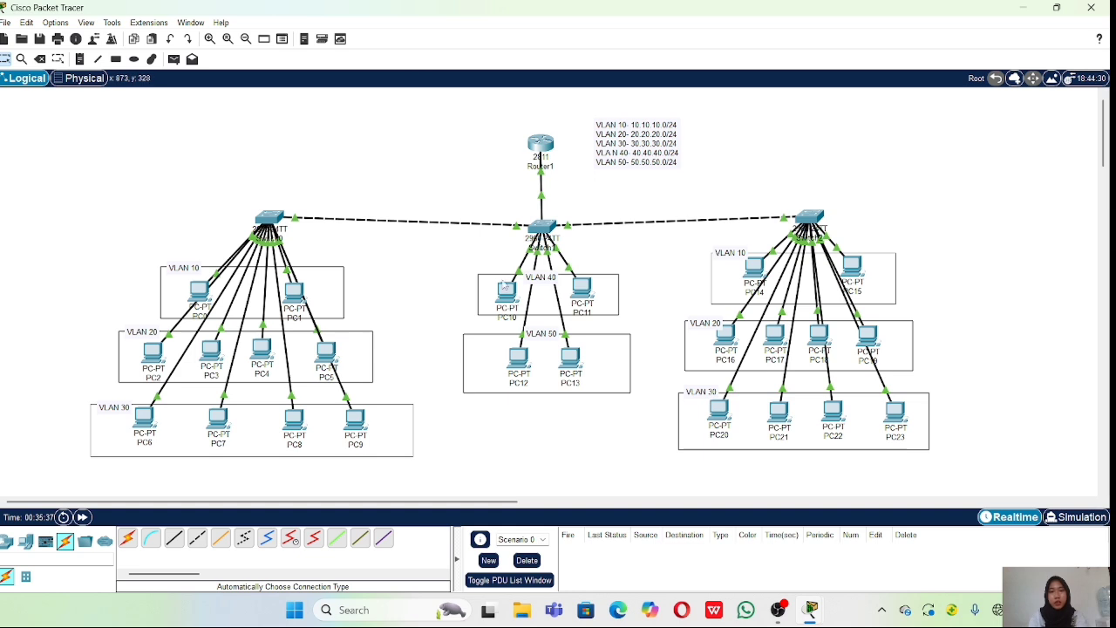
mouse_move(520, 273)
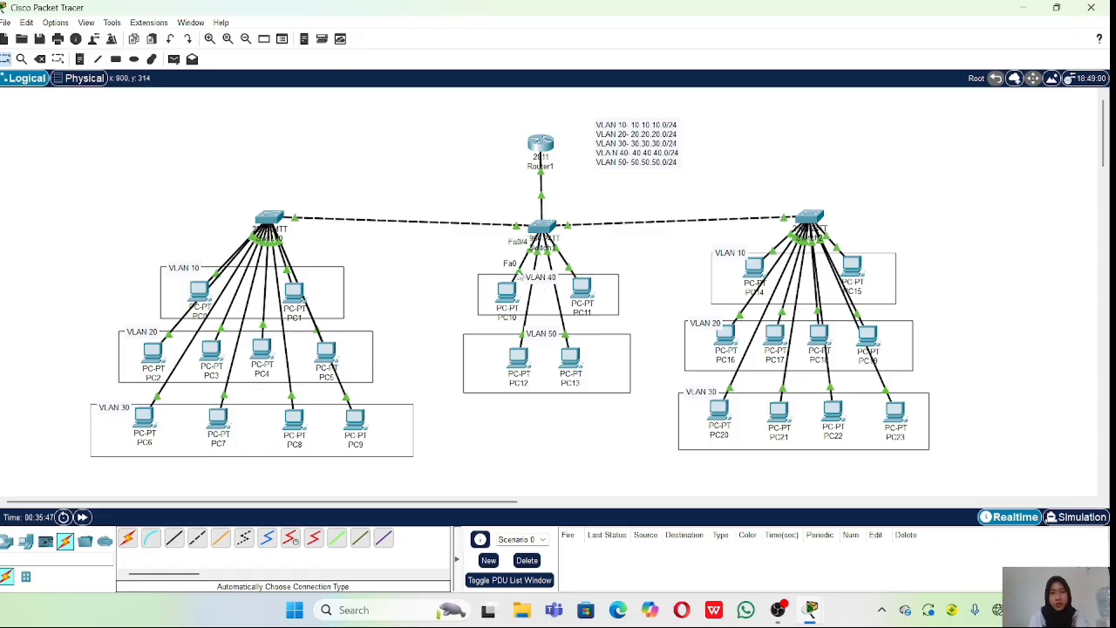
mouse_move(570, 272)
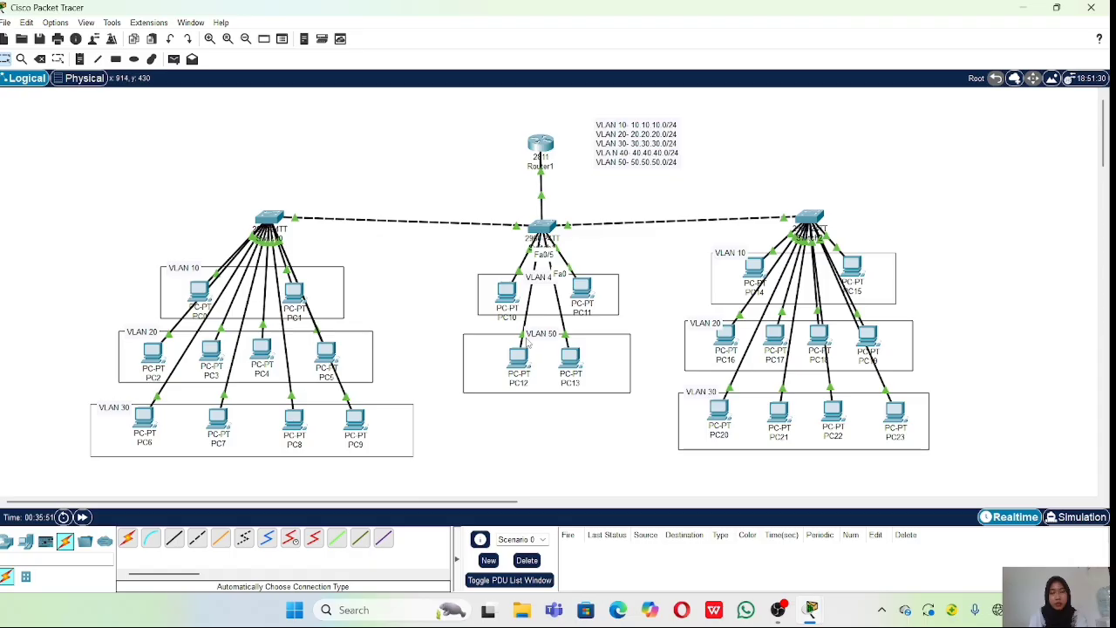
mouse_move(524, 341)
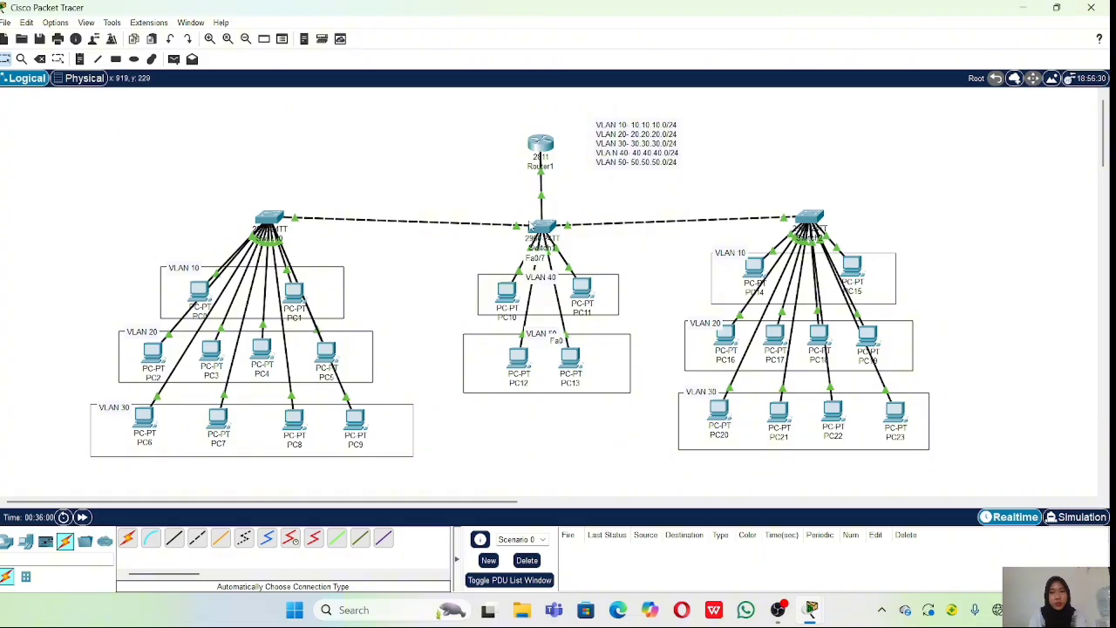
Open Switch1's command line and enter interface range configuration for ports fa0/4-5.
click(541, 225)
text(int)
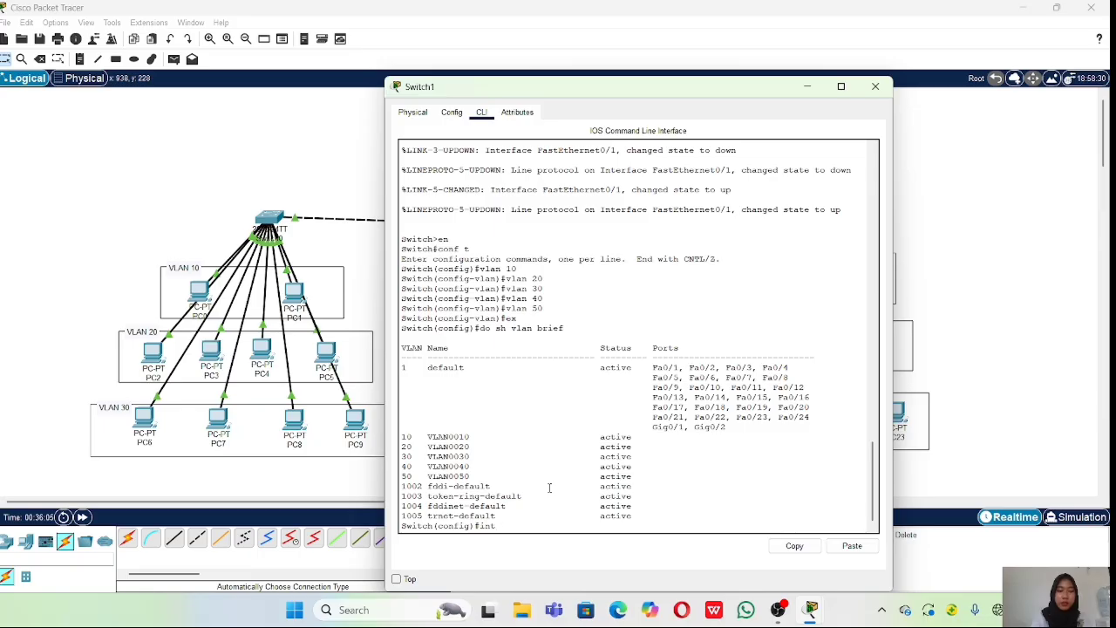
key(BackSpace)
key(BackSpace)
key(BackSpace)
key(BackSpace)
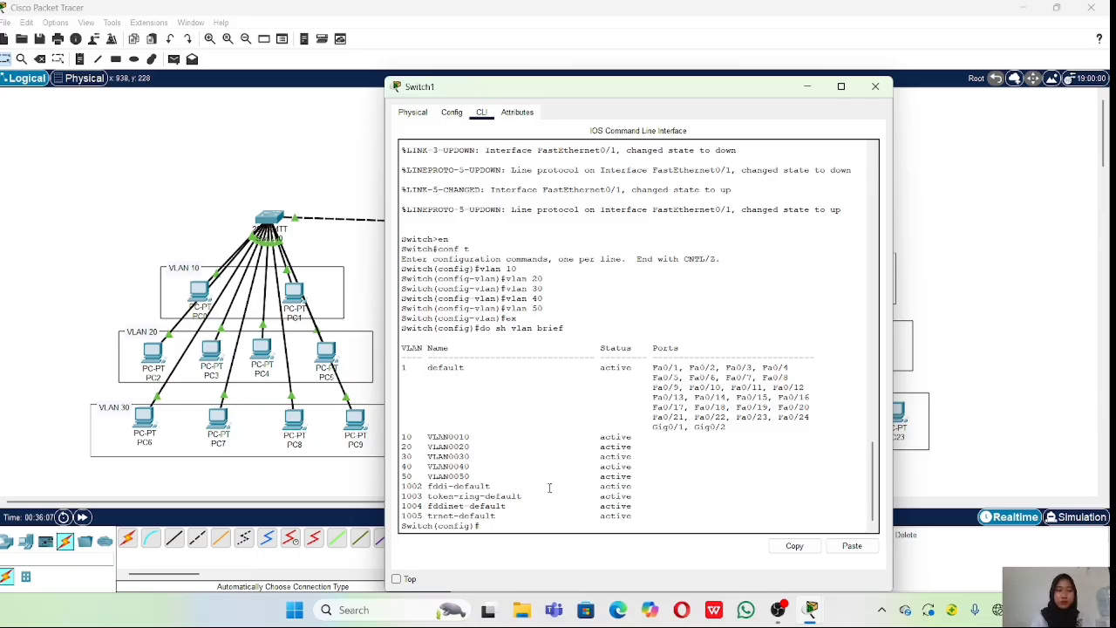
text(int fa0/)
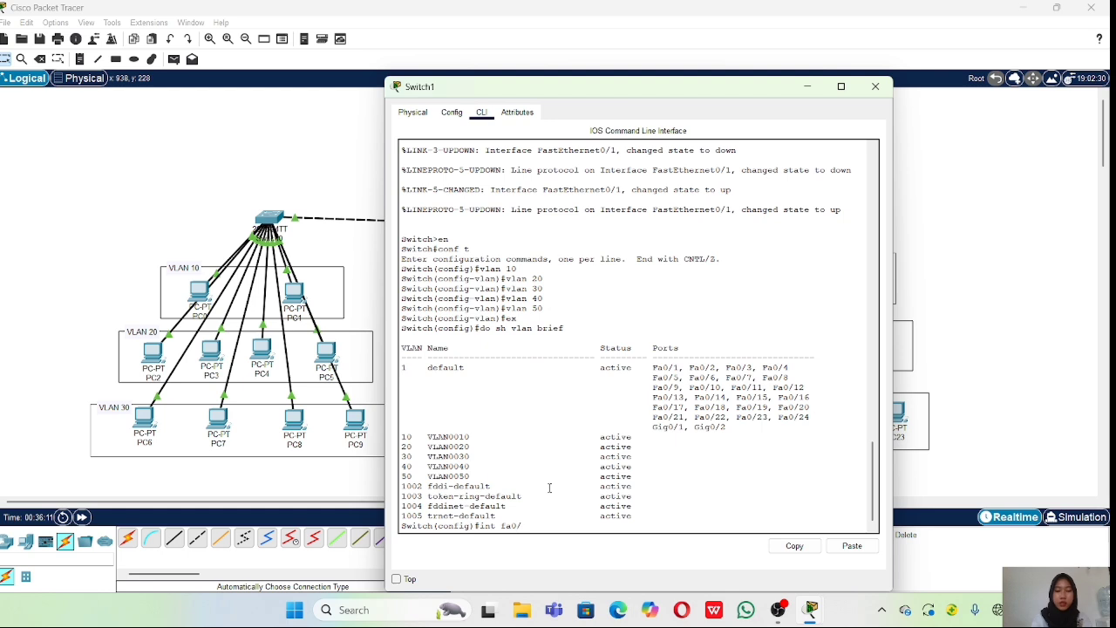
key(BackSpace)
key(BackSpace)
key(BackSpace)
key(BackSpace)
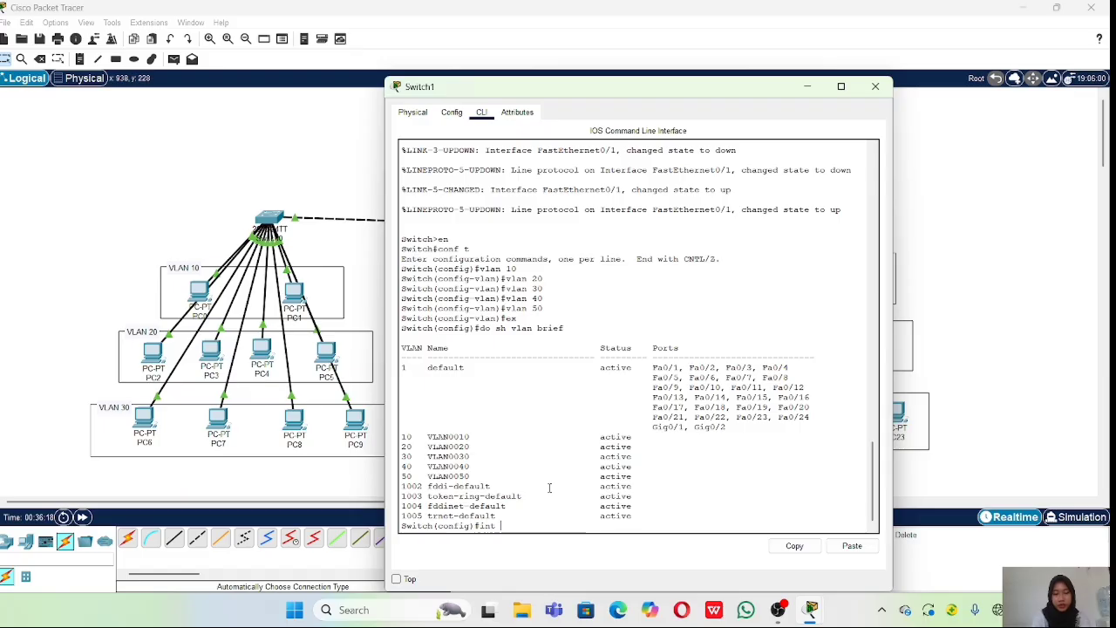
text(range )
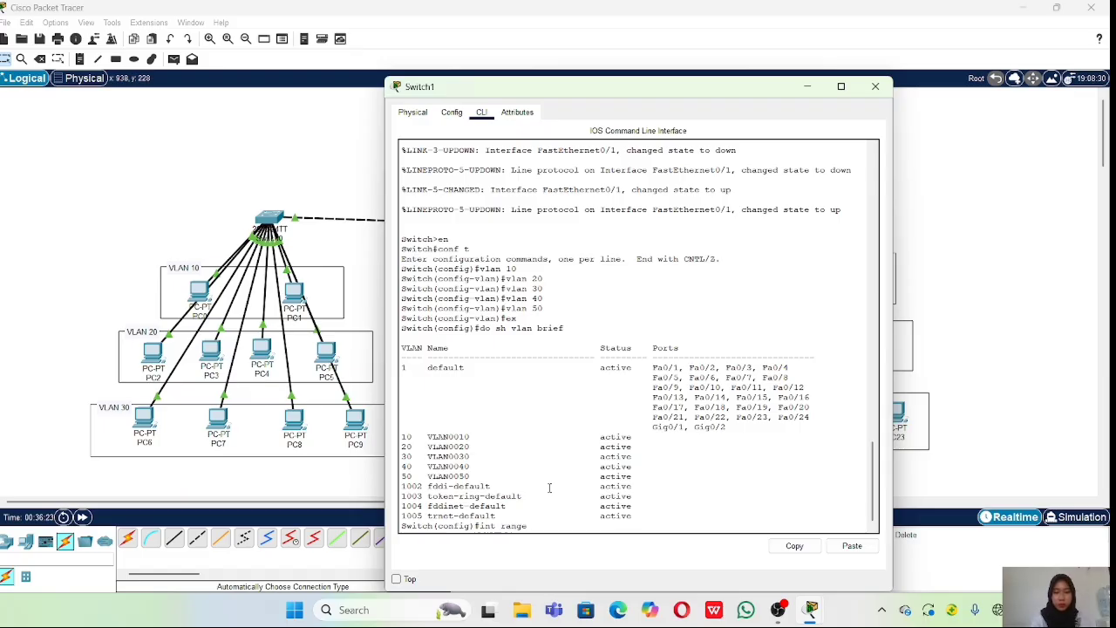
text(fa0/9)
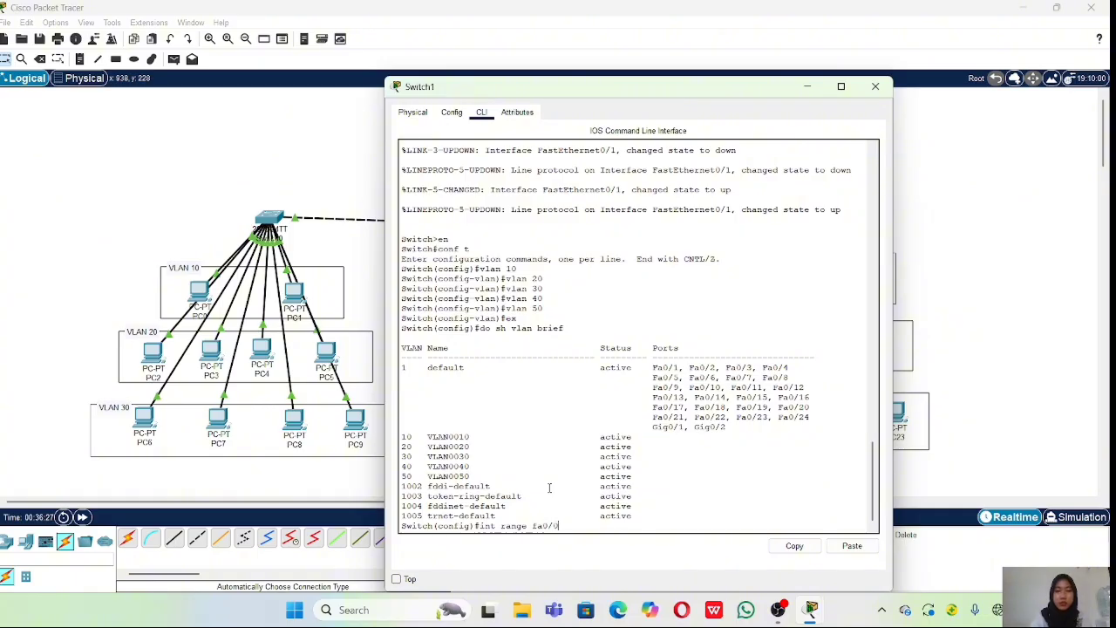
key(BackSpace)
text(4-5)
key(Return)
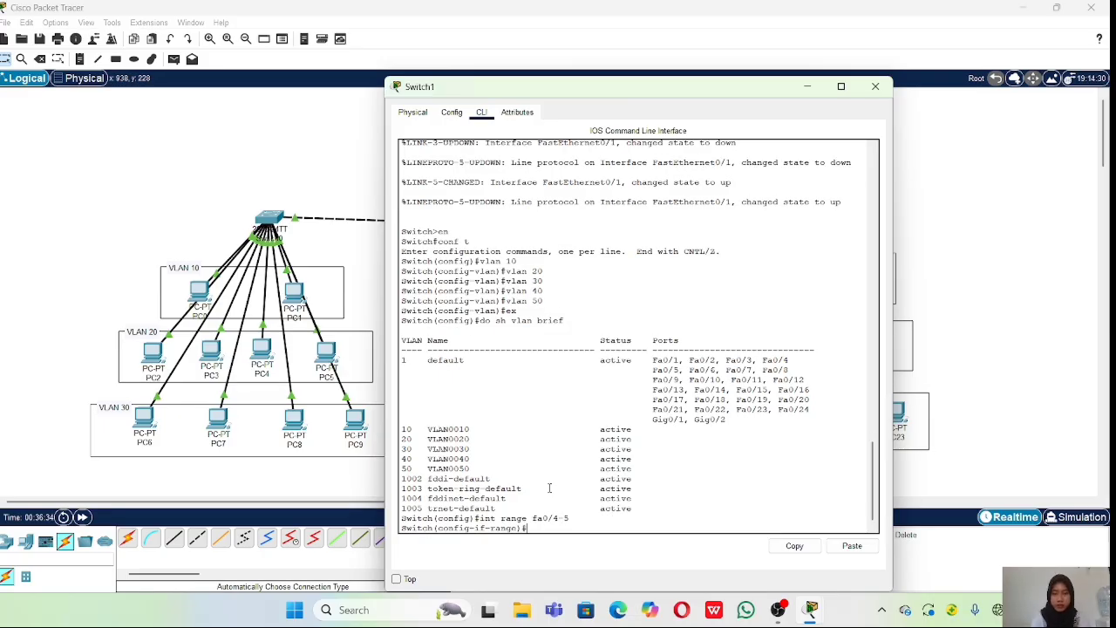
Set Switch1's ports fa0/4-5 to access mode with the switchport mode access command.
text(faswit)
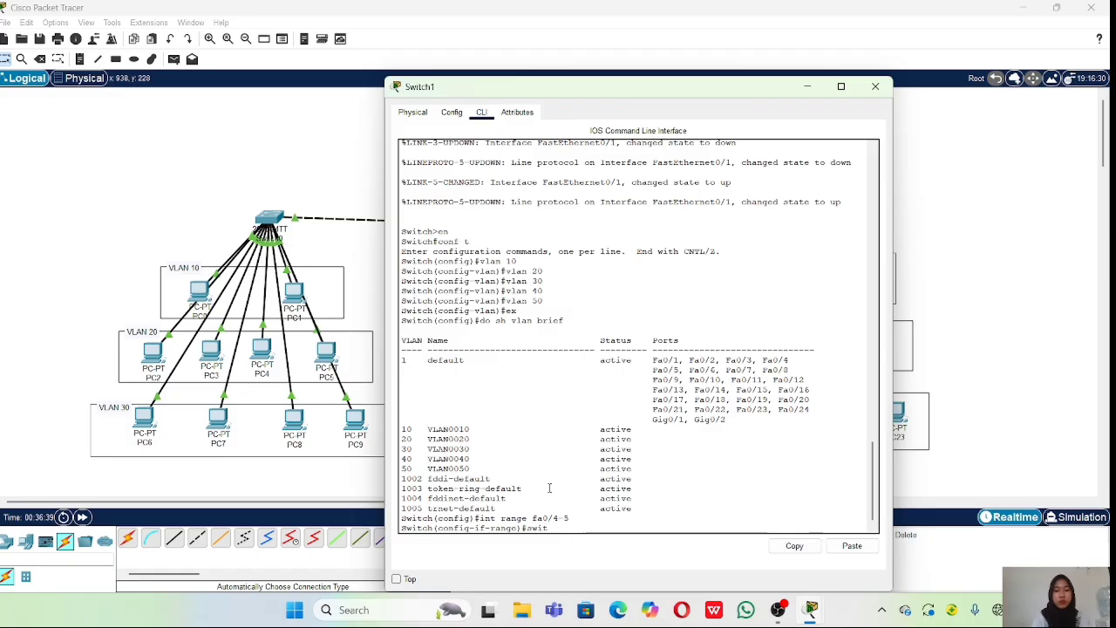
key(Tab)
text(mo)
key(Tab)
text(a)
key(Tab)
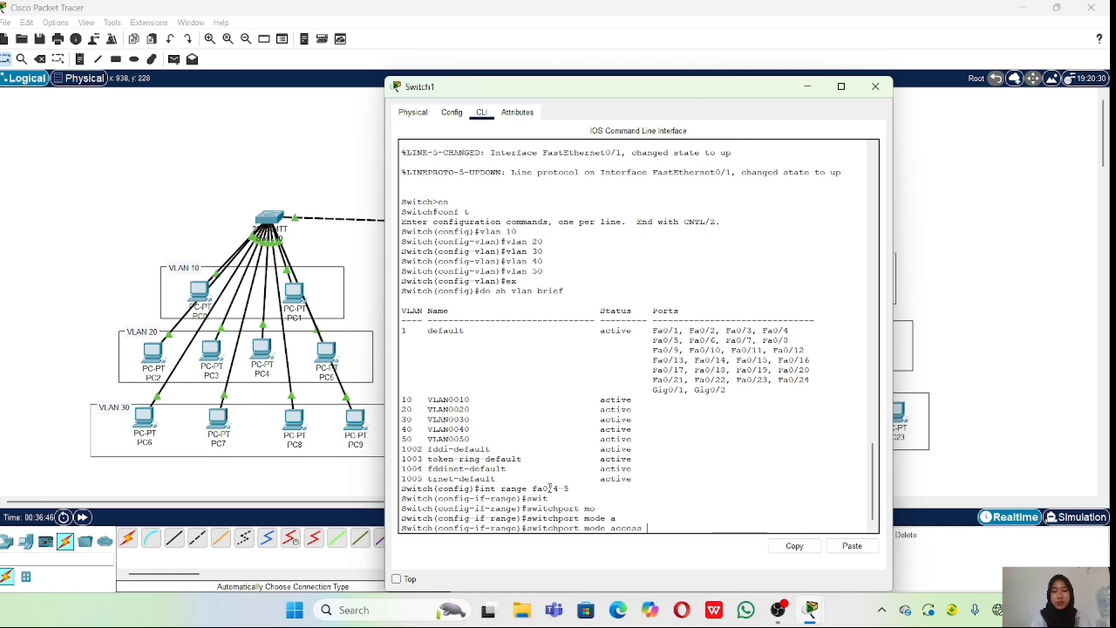
key(Return)
Assign ports fa0/4-5 to access VLAN 40 and exit the interface range configuration.
text(s)
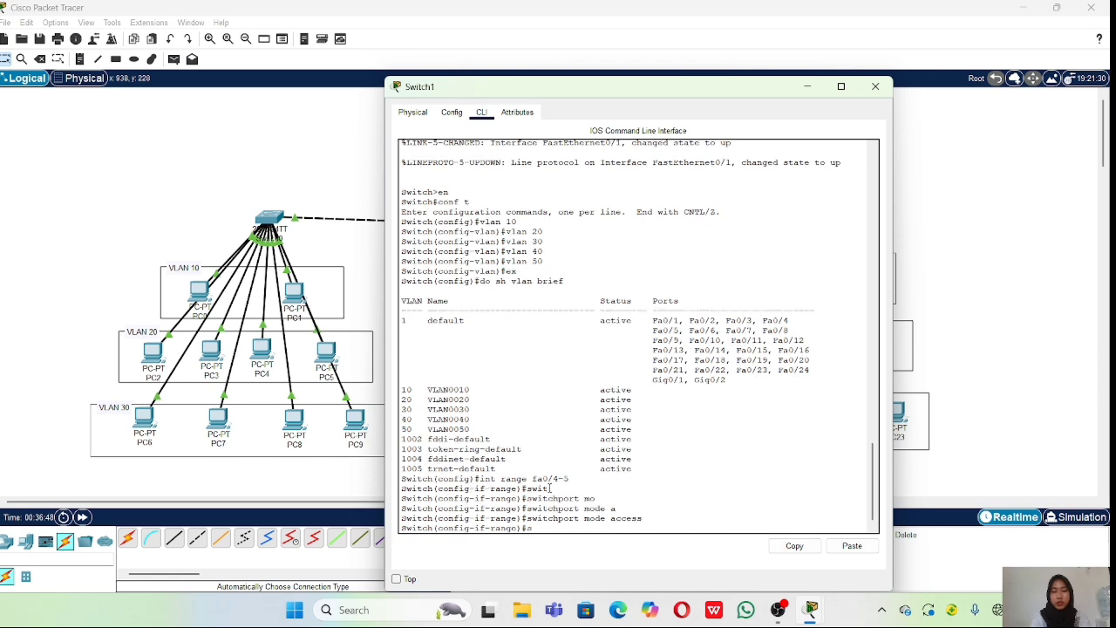
text(w)
key(Tab)
text(a)
key(Tab)
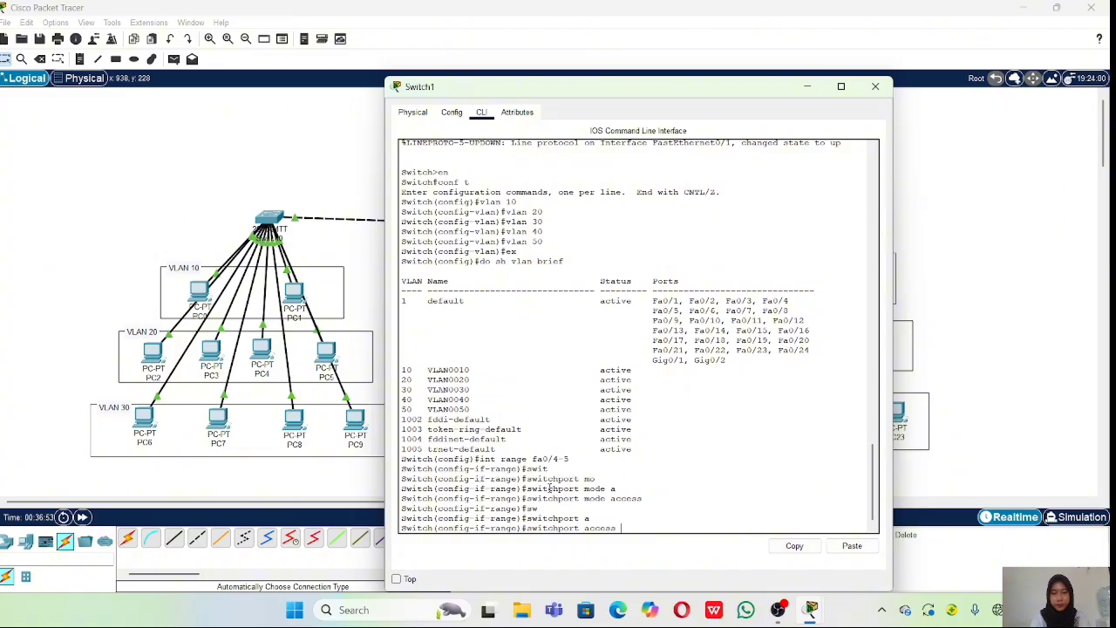
text(vlan 40)
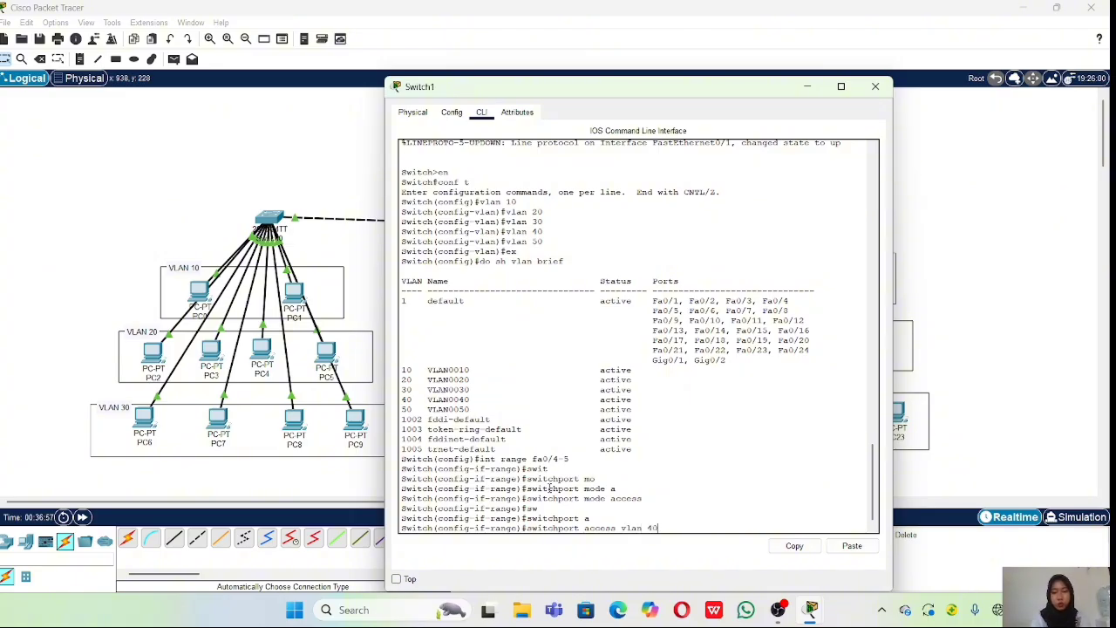
key(Return)
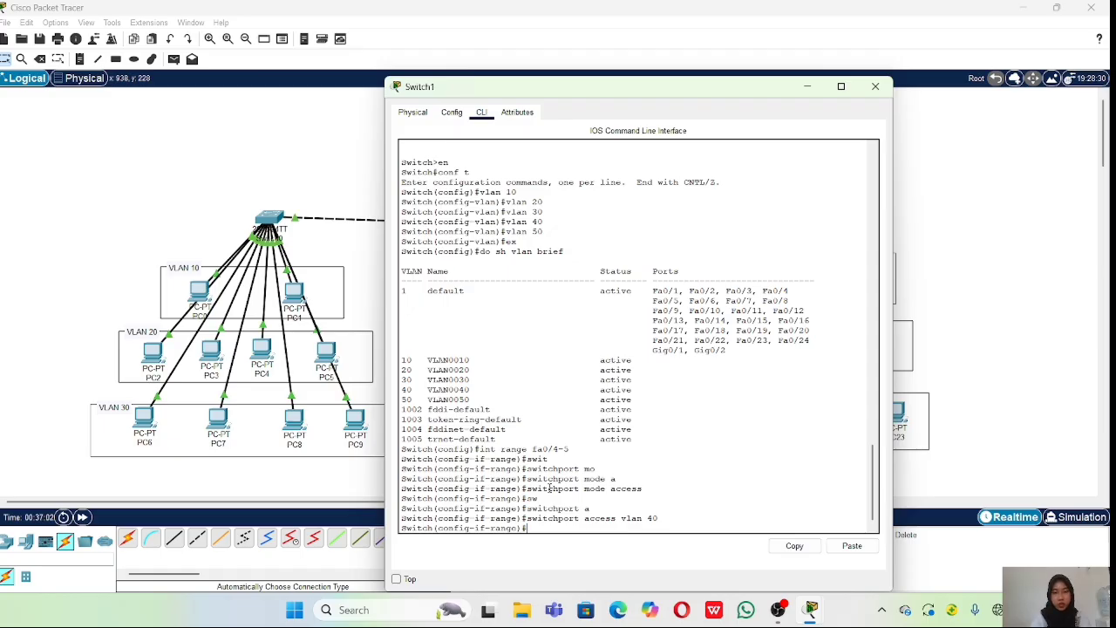
text(ex)
key(Return)
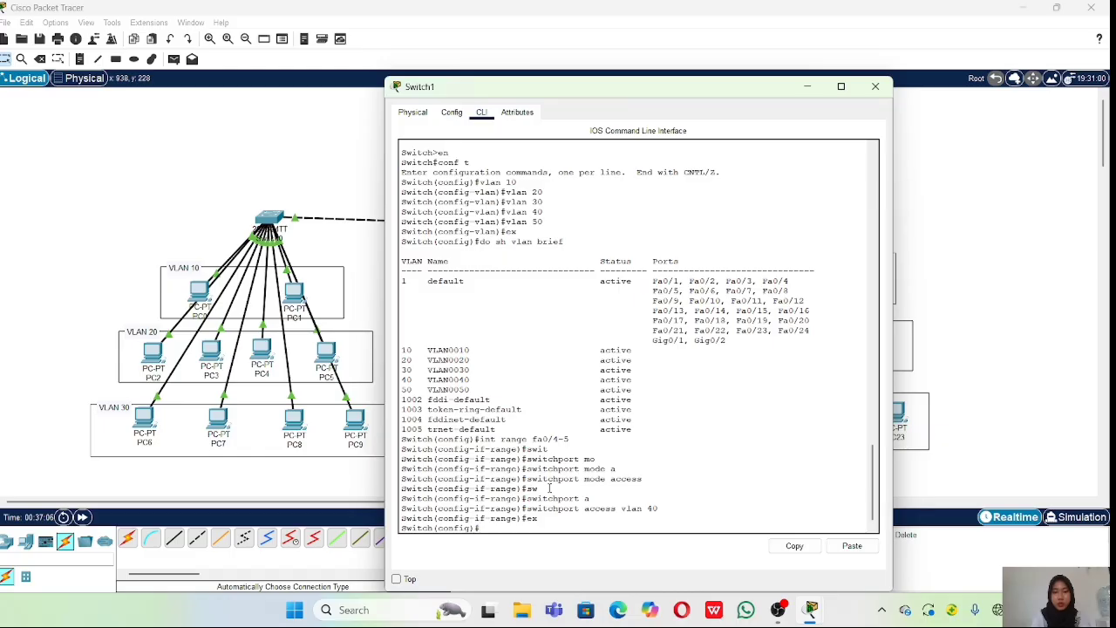
Enter interface range configuration for ports fa0/6-7 on Switch1.
text(int )
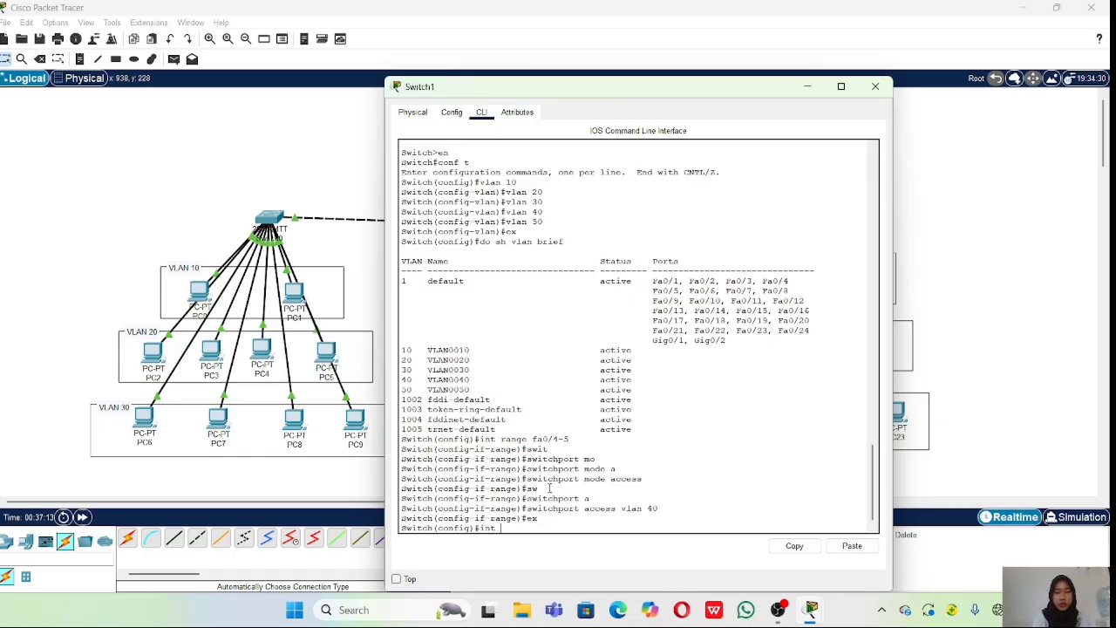
text(fa0)
key(BackSpace)
key(BackSpace)
key(BackSpace)
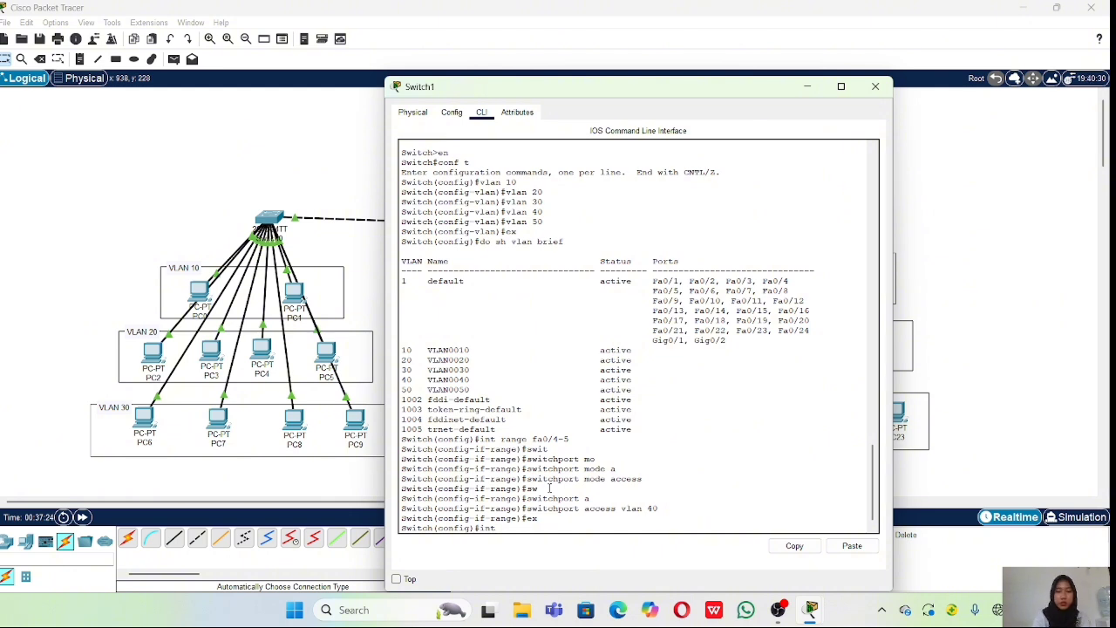
text(range fa0/)
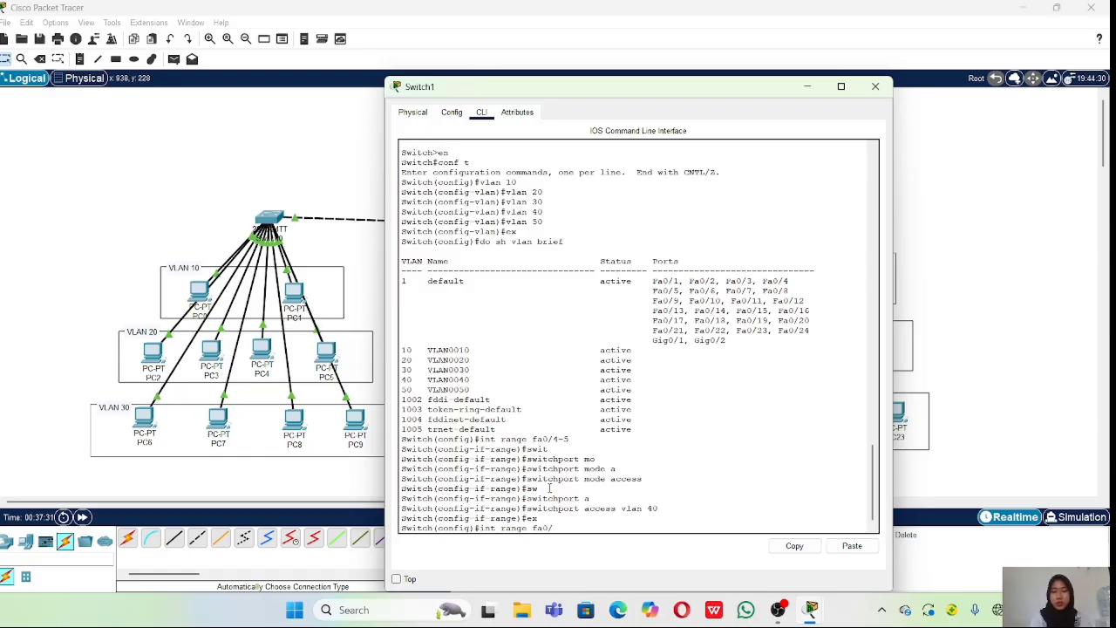
text(6-7)
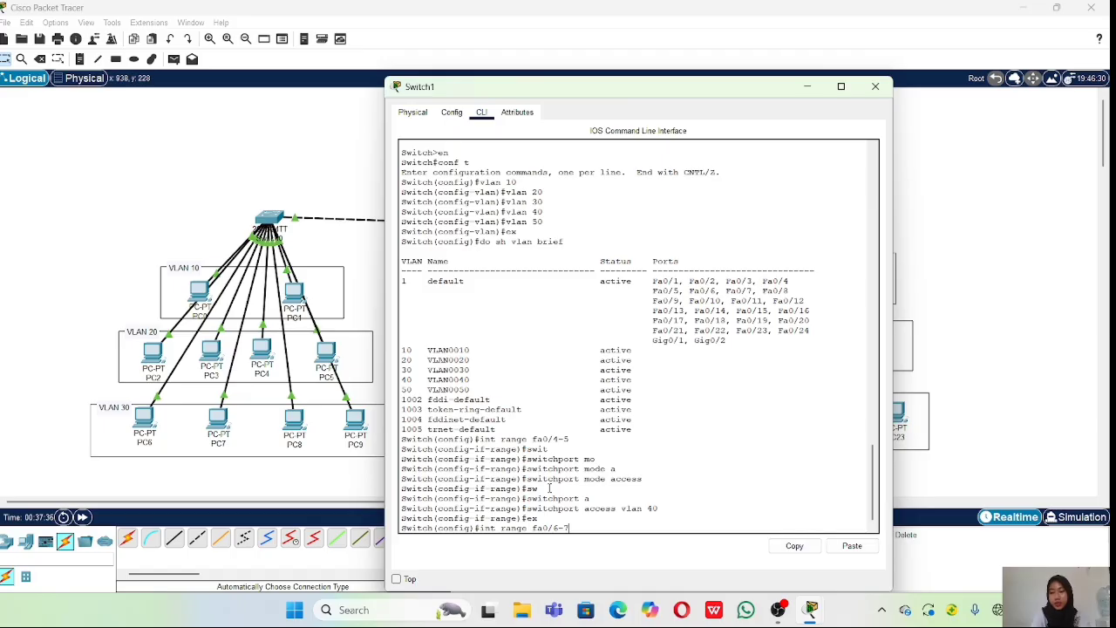
key(Return)
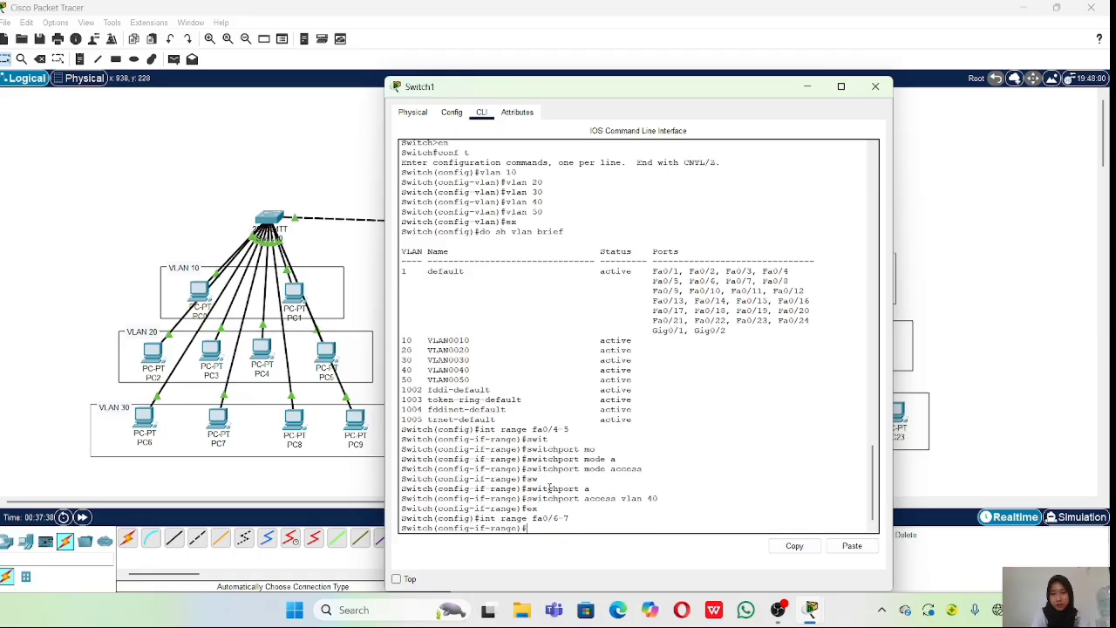
Set Switch1's ports fa0/6-7 to access mode with the switchport mode access command.
text(sw)
key(Tab)
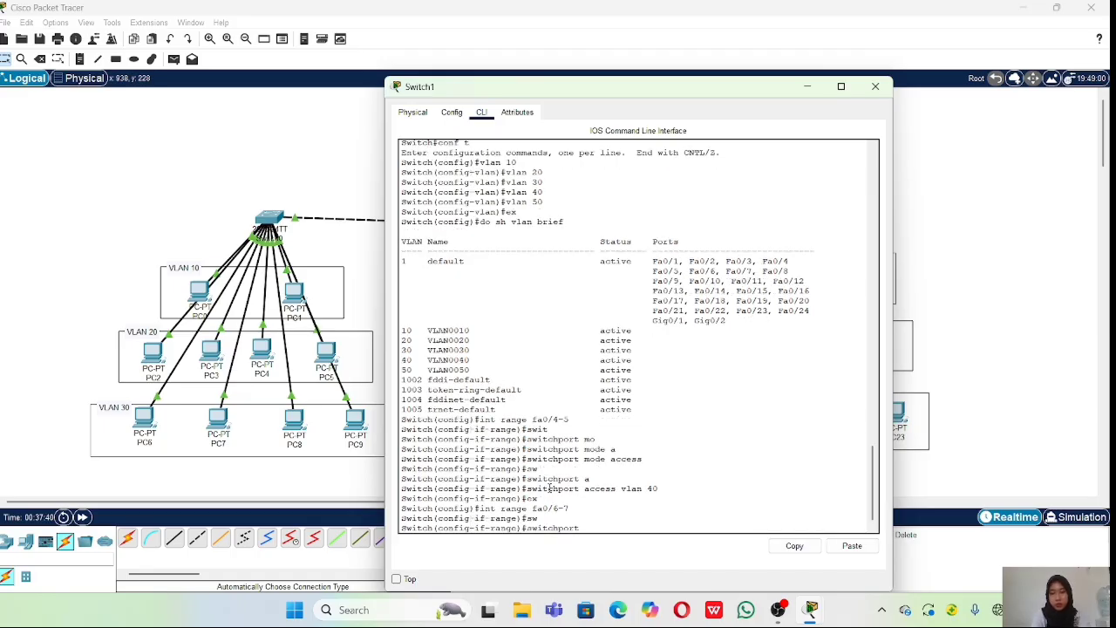
text(m)
key(Tab)
text(a)
key(Tab)
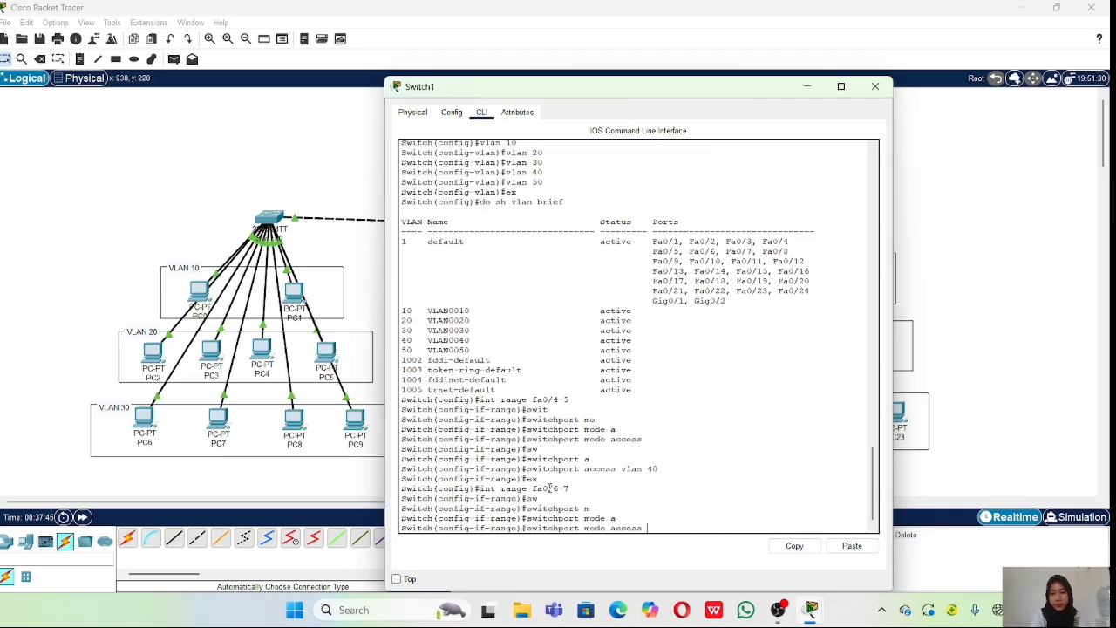
key(Return)
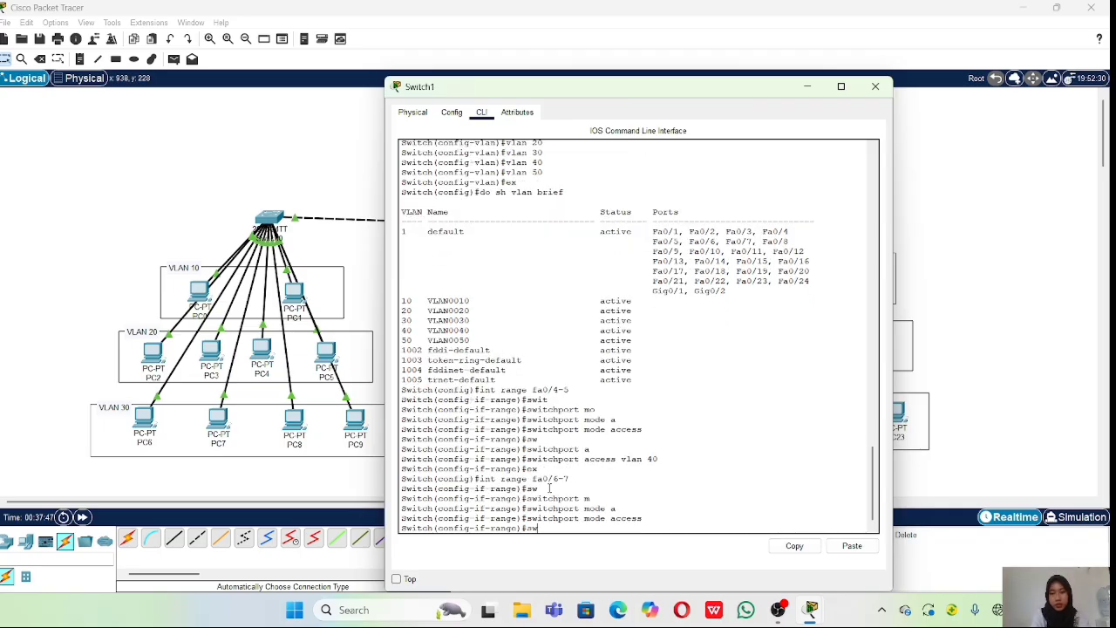
Assign ports fa0/6-7 to access VLAN 50 and exit the interface range configuration.
text(sw)
key(Tab)
text(a)
key(Tab)
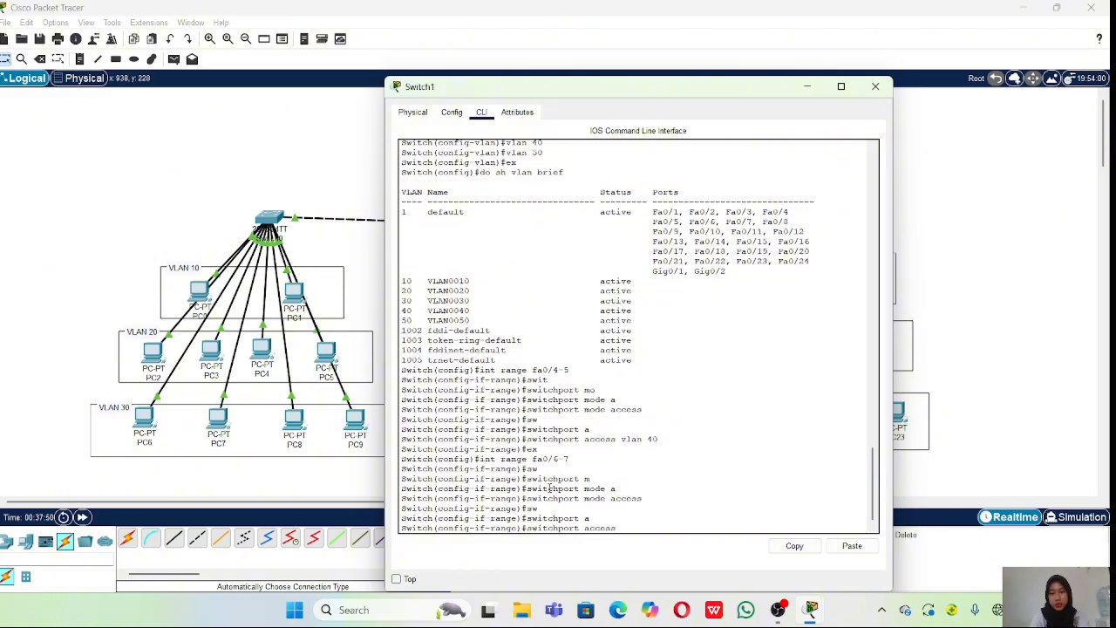
text(vlan)
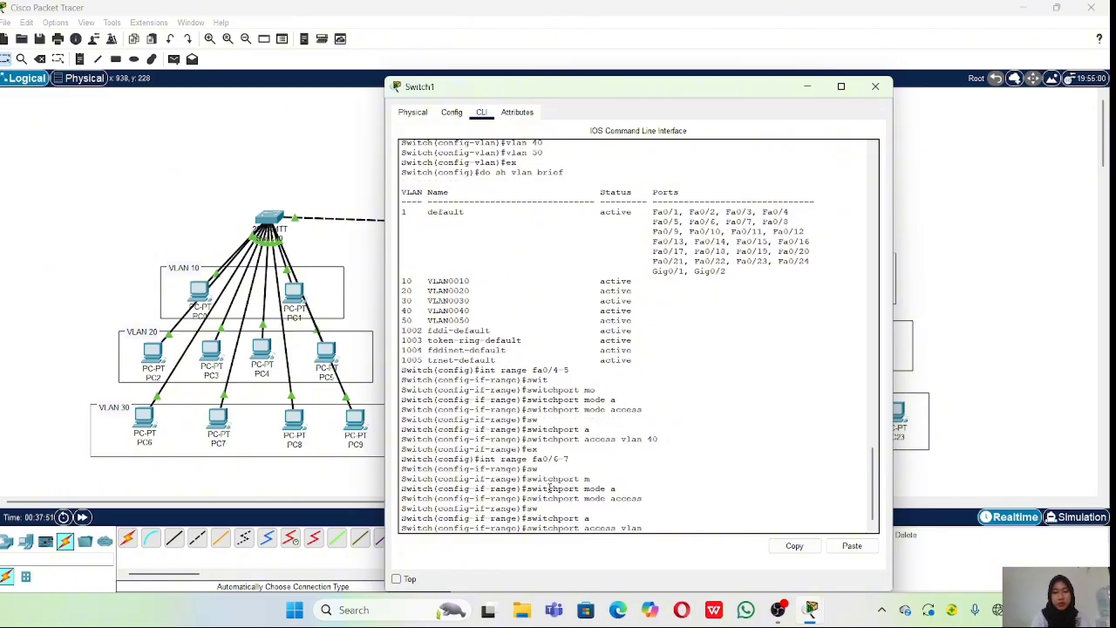
text( 50)
key(Return)
text(ex)
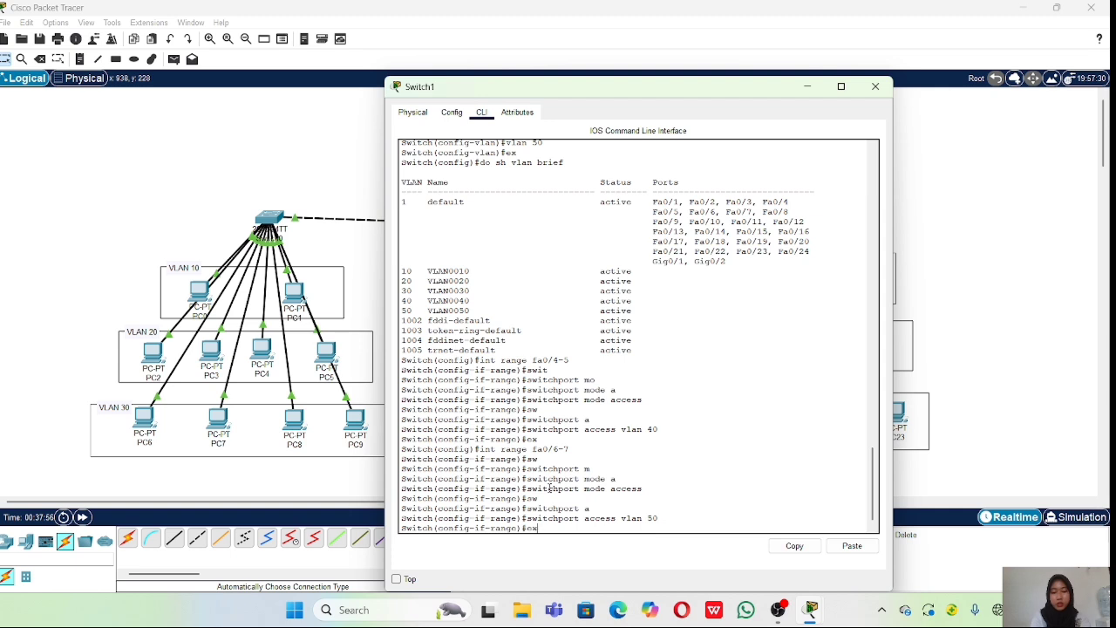
key(Return)
Display the brief VLAN table on Switch1 and check the port assignments of VLAN 40 and VLAN 50.
text(do s)
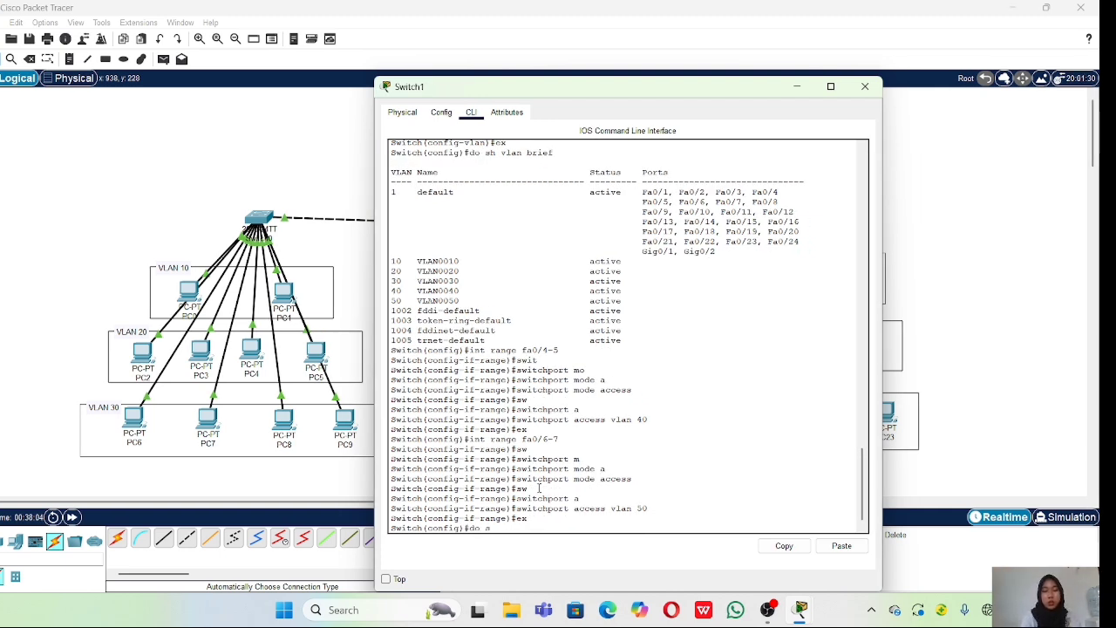
text(hnvlan)
key(BackSpace)
key(BackSpace)
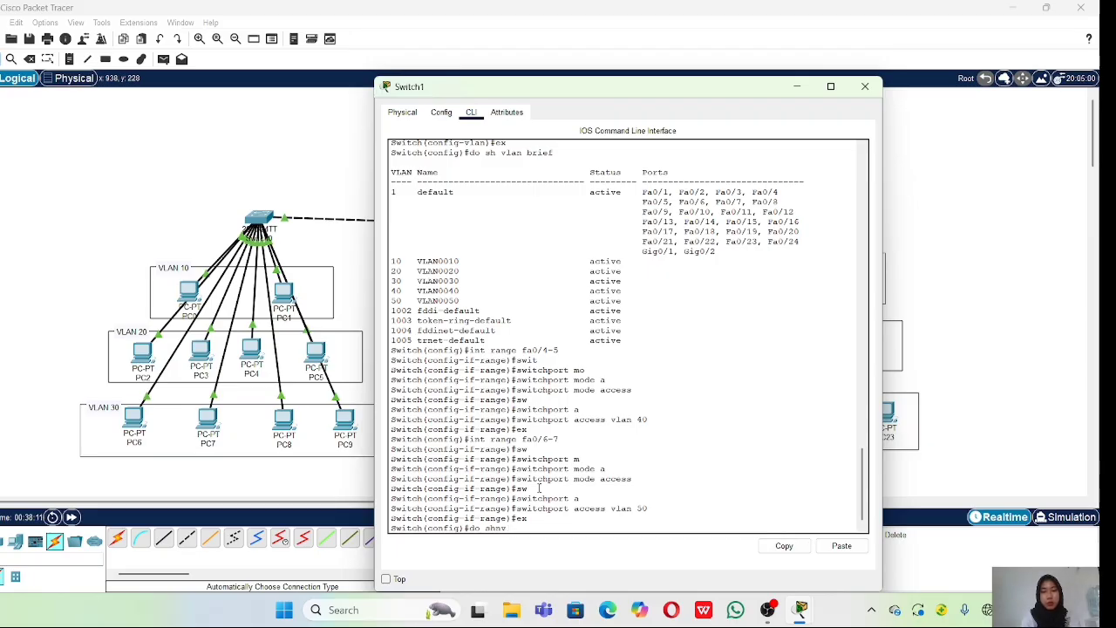
key(BackSpace)
text(v)
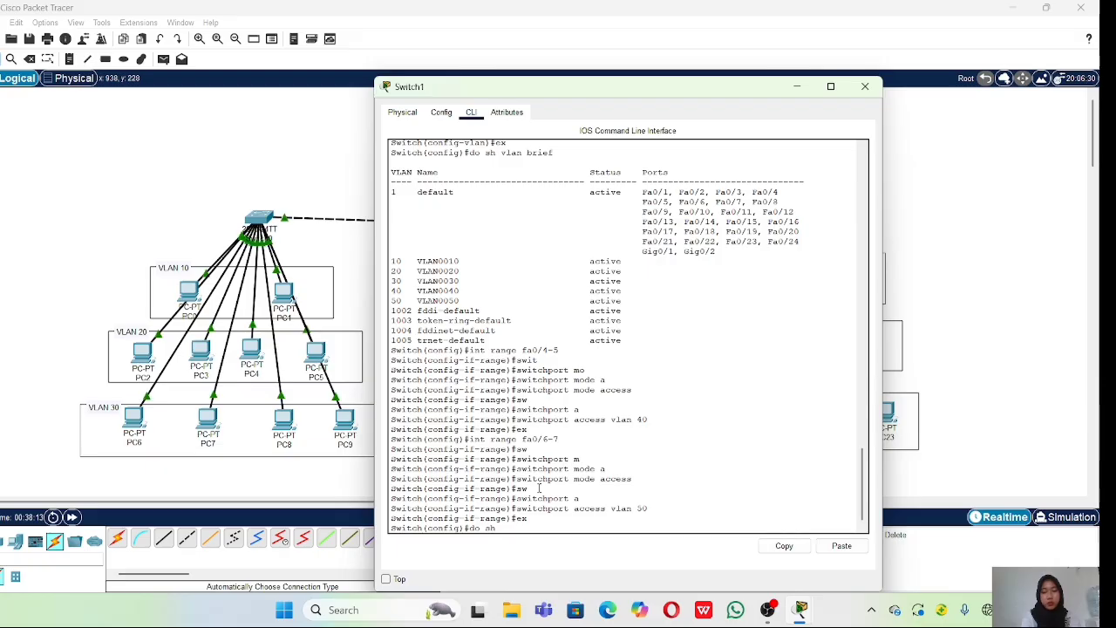
text(lan b)
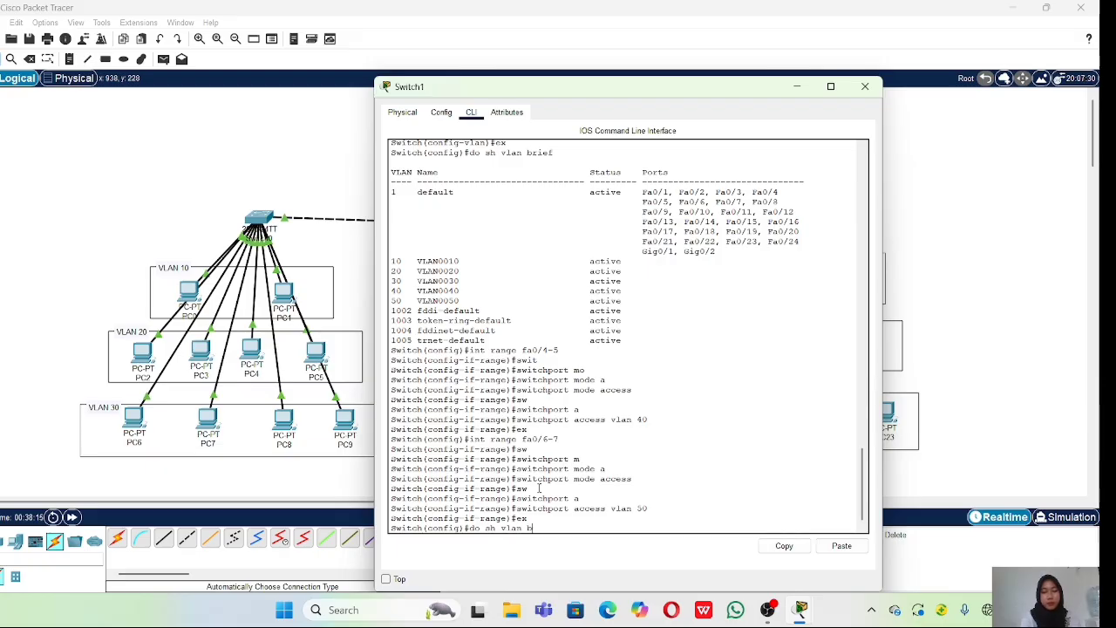
text(rief)
key(Return)
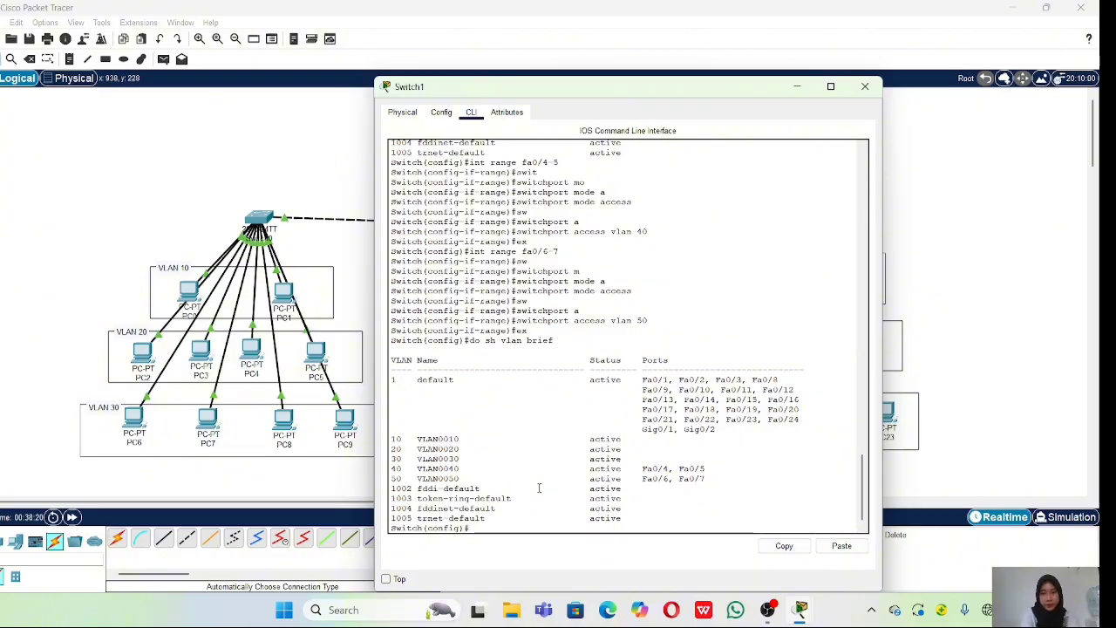
drag(395, 468, 716, 483)
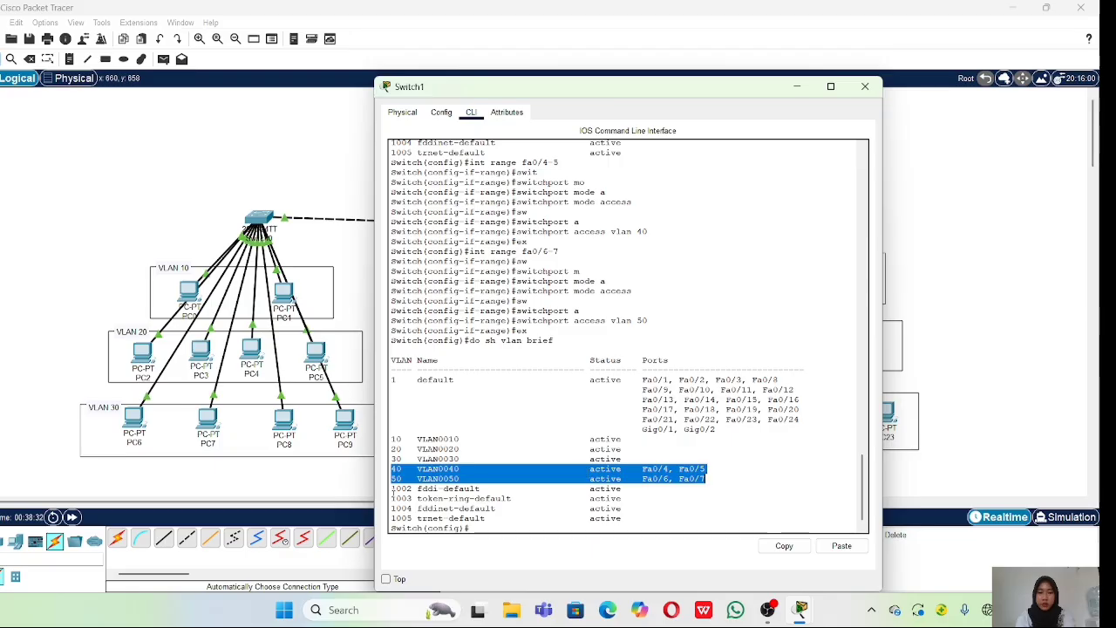
click(483, 528)
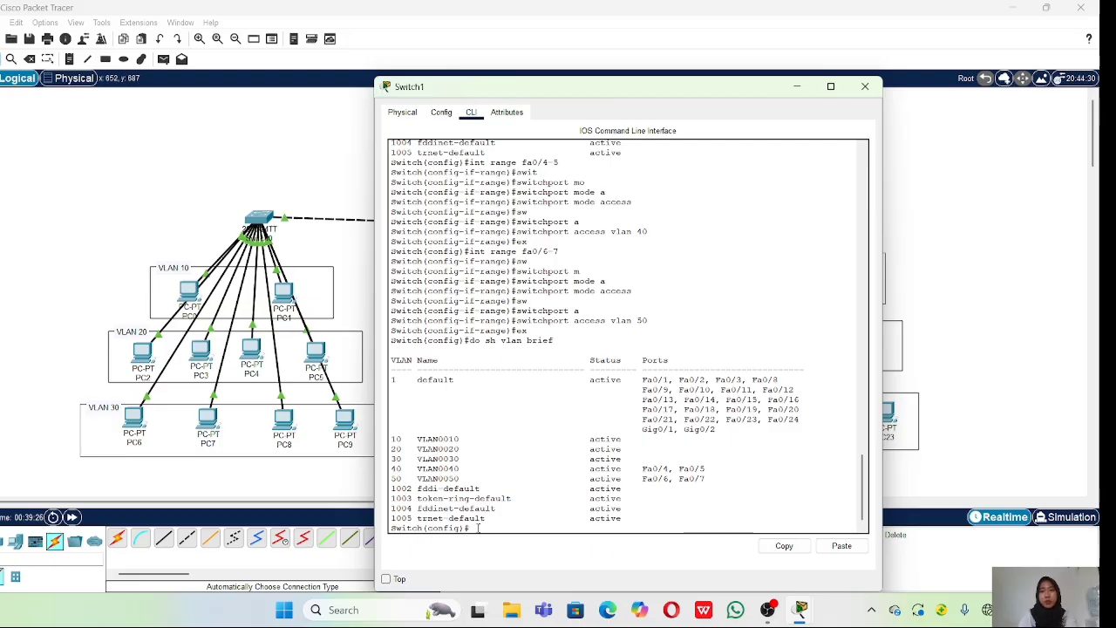
Return to the topology and examine Switch1's links to the two neighbouring switches.
click(944, 176)
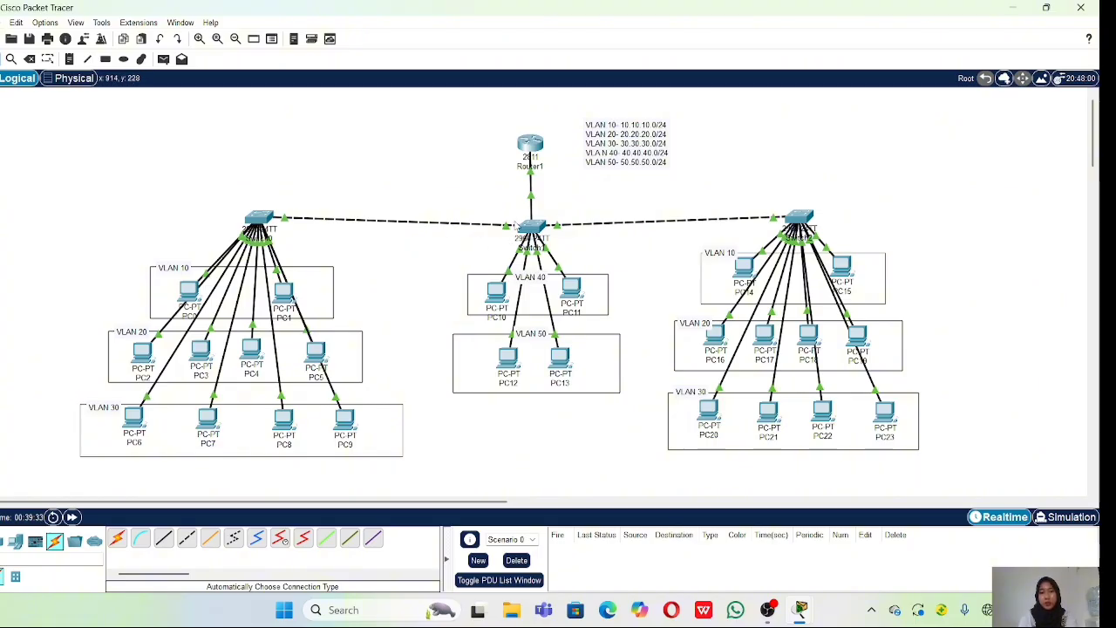
mouse_move(505, 231)
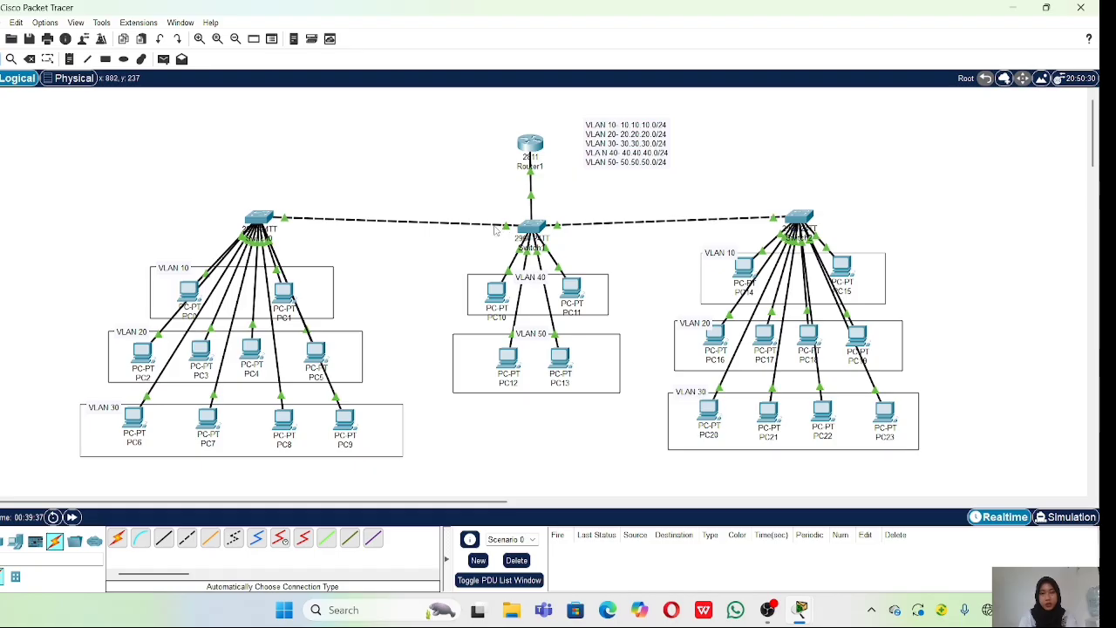
mouse_move(558, 231)
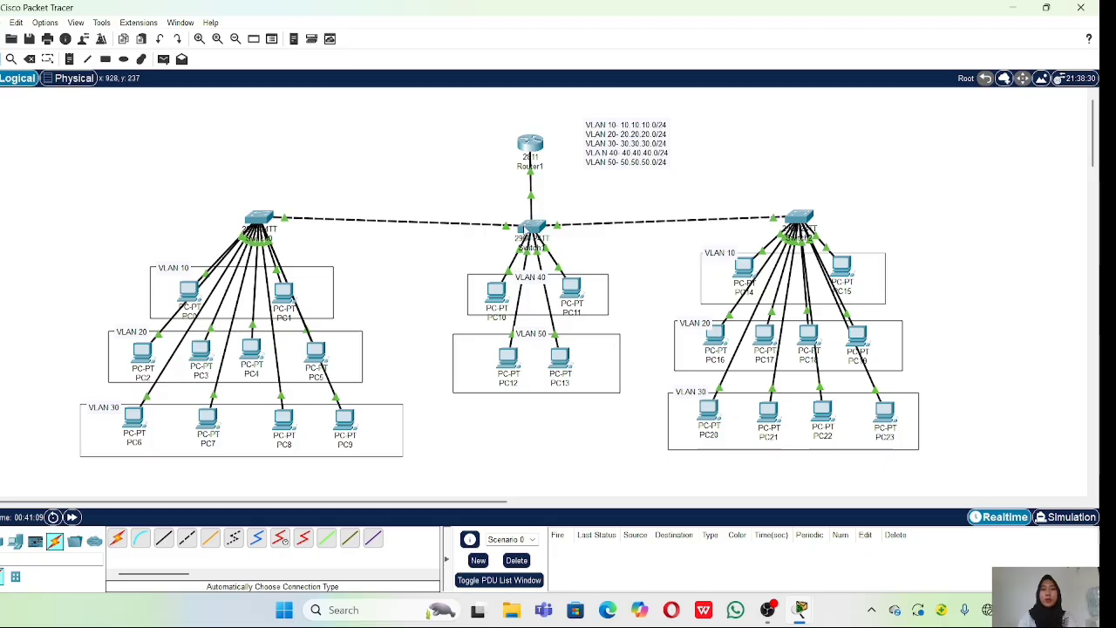
Set Switch1's interface range fa0/1-3 to trunk mode with the switchport mode trunk command.
click(531, 227)
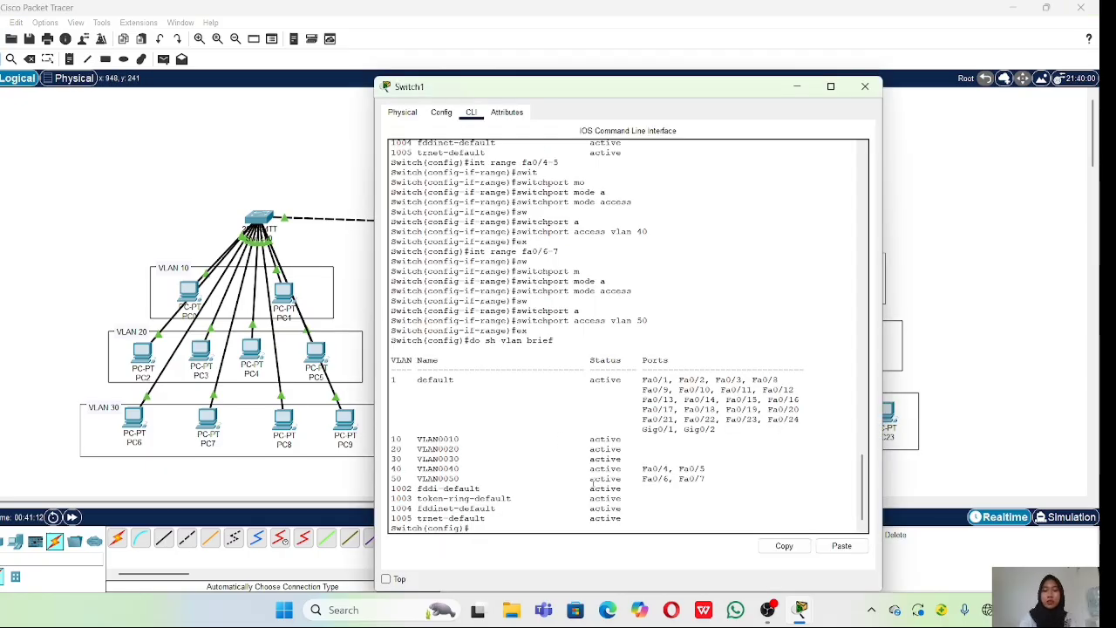
text(int ran)
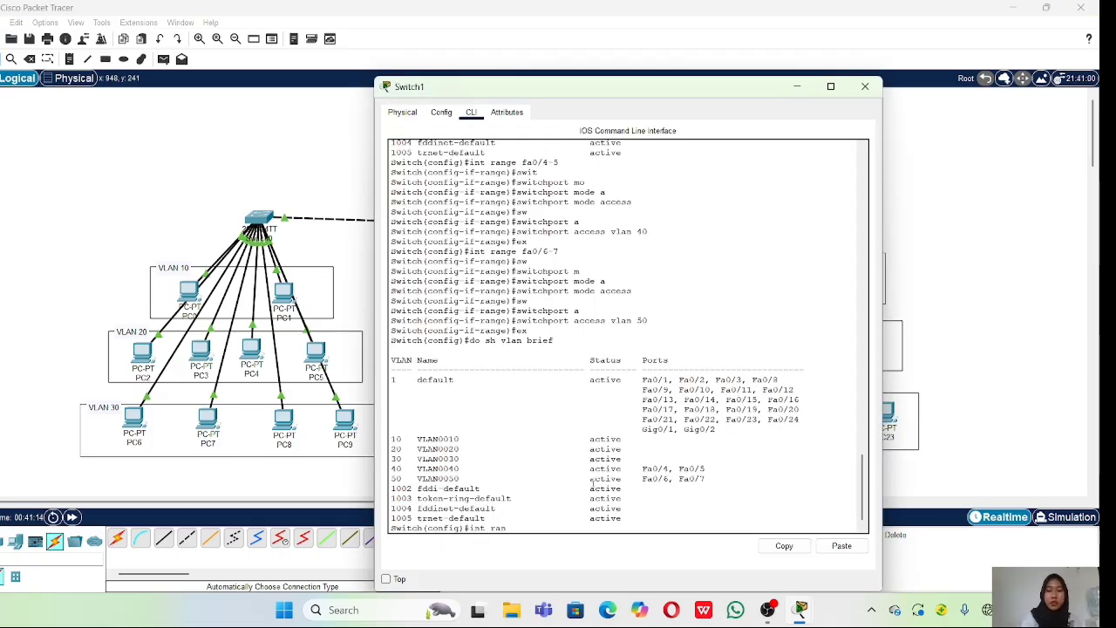
text(ge fa0/)
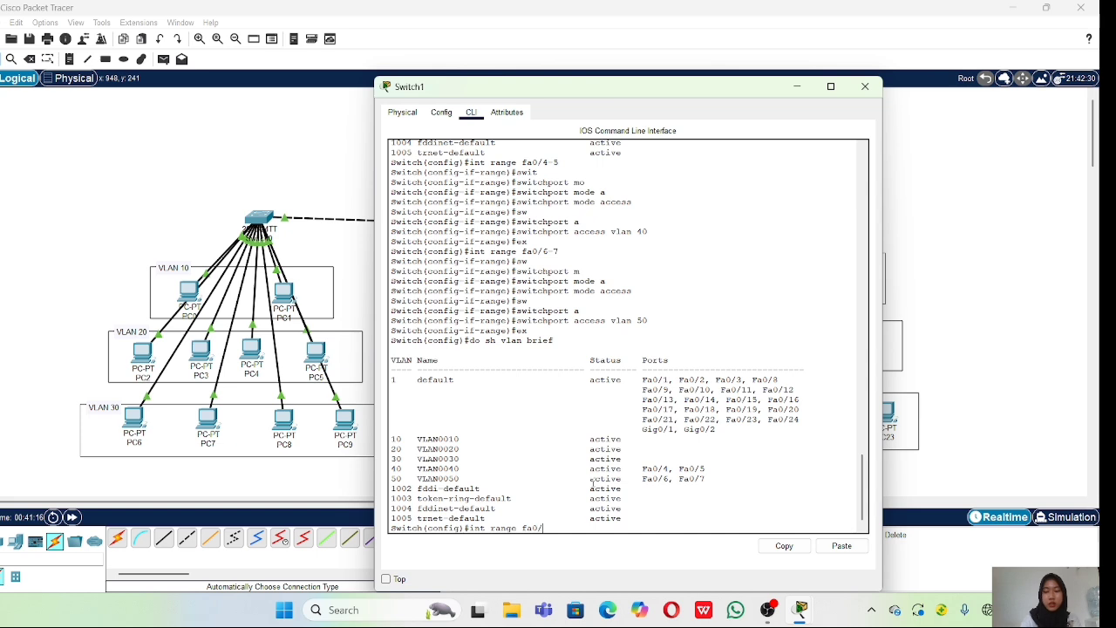
text(1-3)
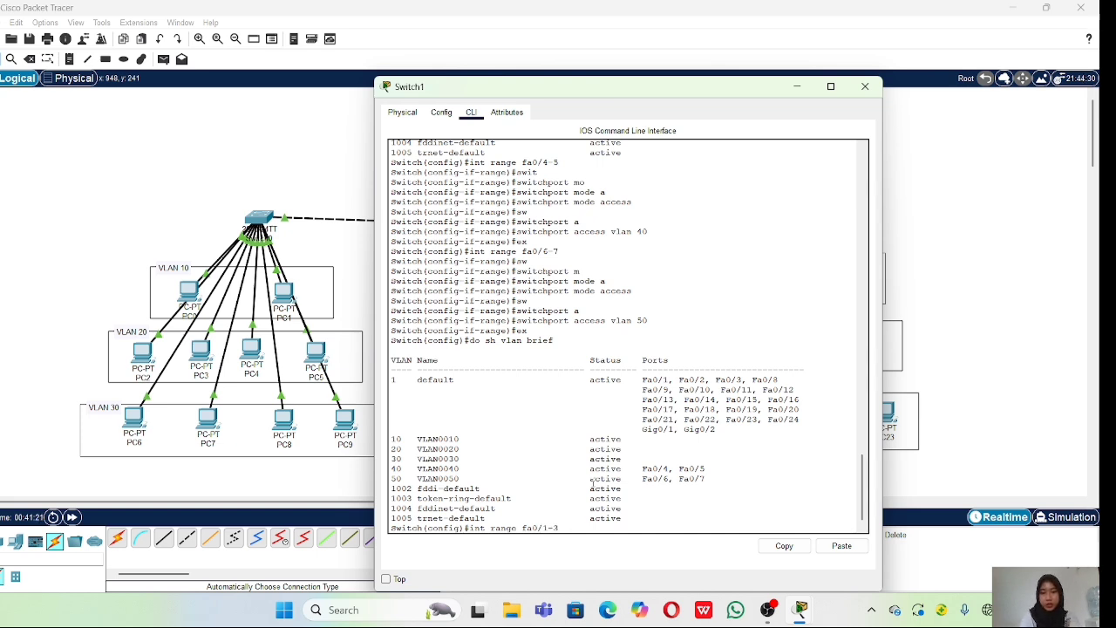
key(Return)
text(s)
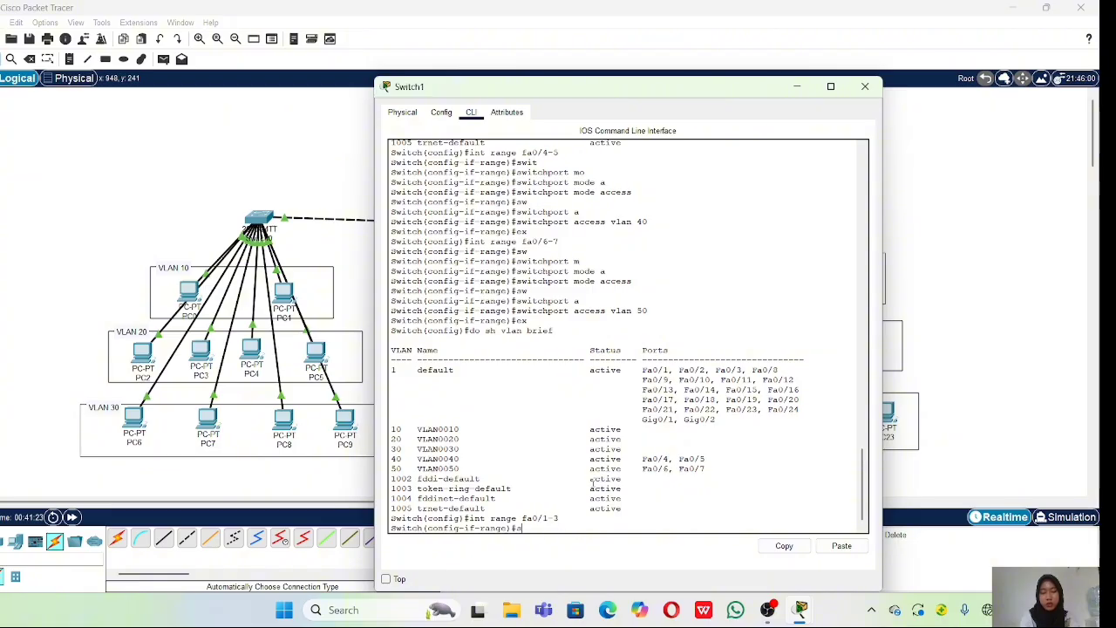
text(witch)
key(Tab)
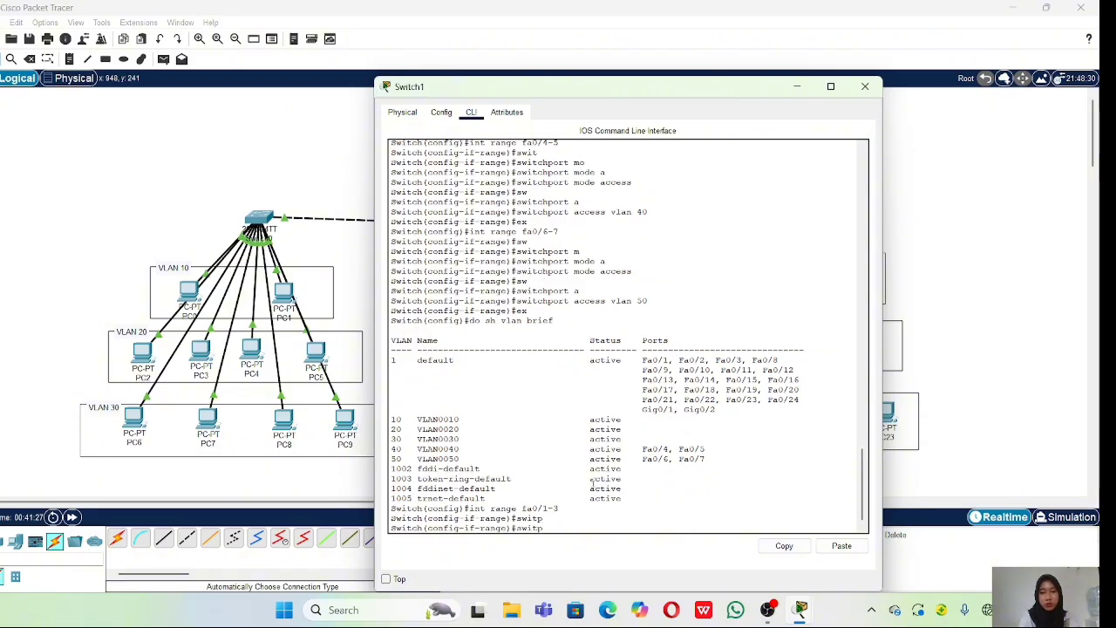
key(BackSpace)
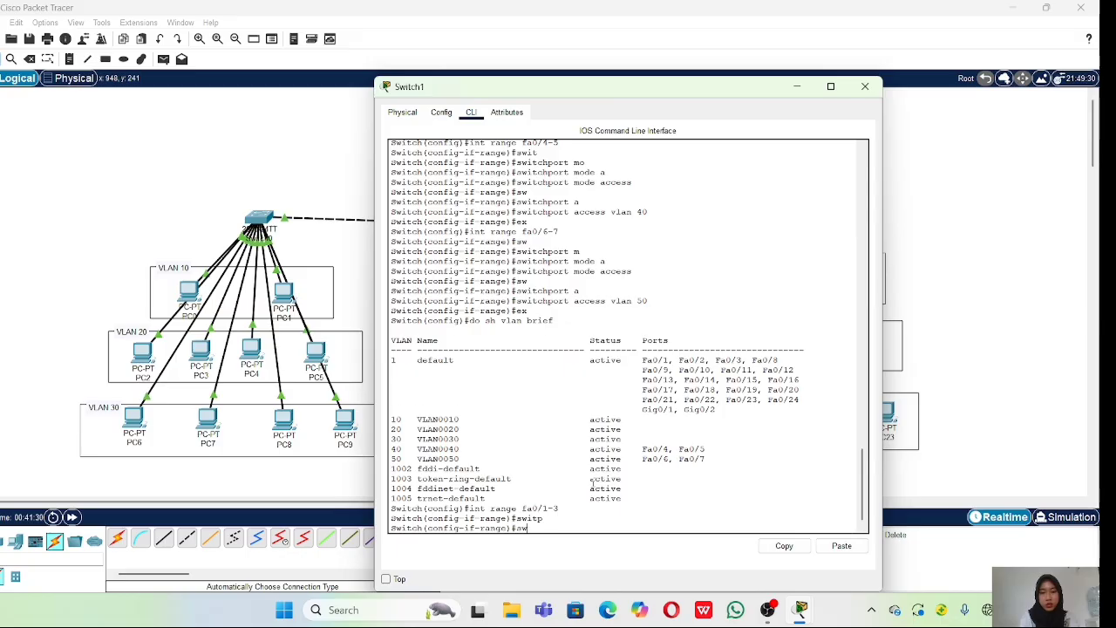
key(Tab)
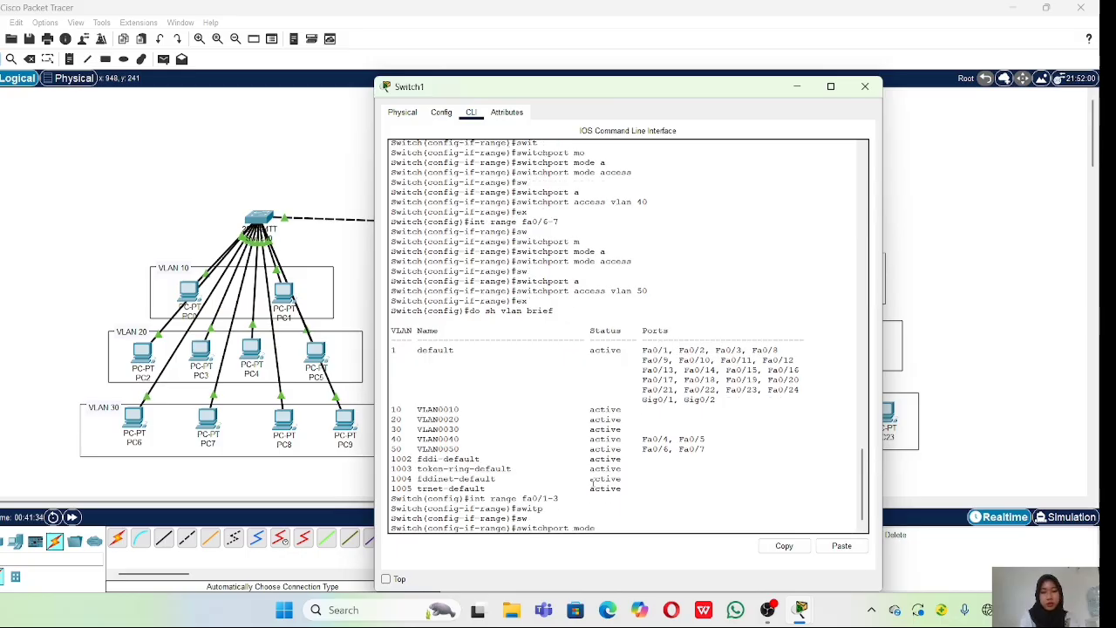
text(mode trunk)
key(Return)
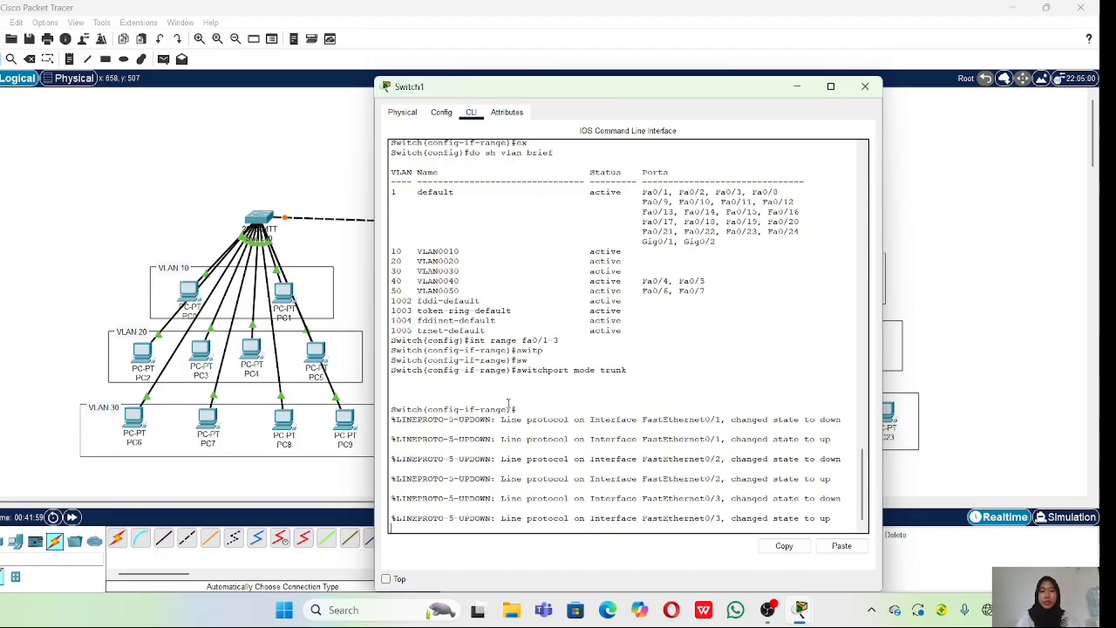
Open Switch0's command line and enter privileged and global configuration mode.
click(945, 229)
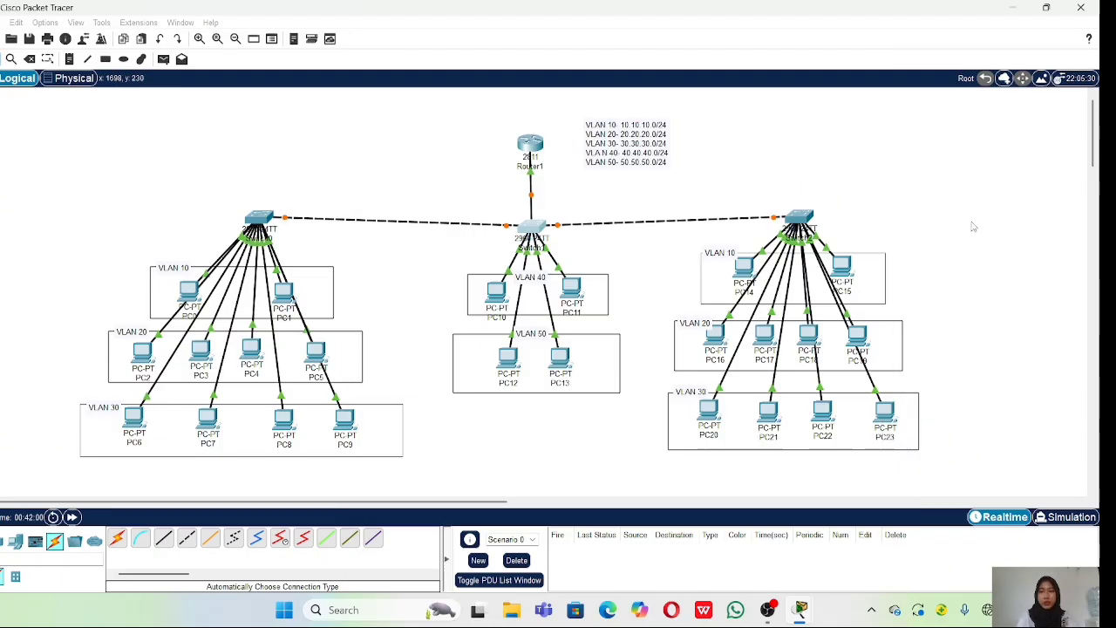
click(259, 215)
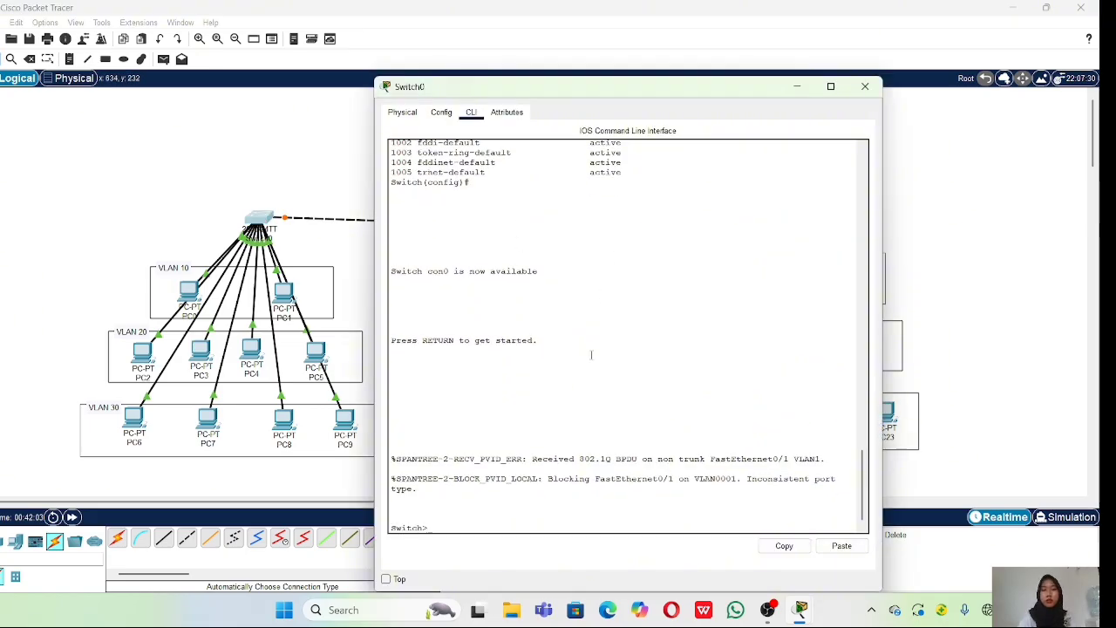
text(en)
key(Return)
text(c)
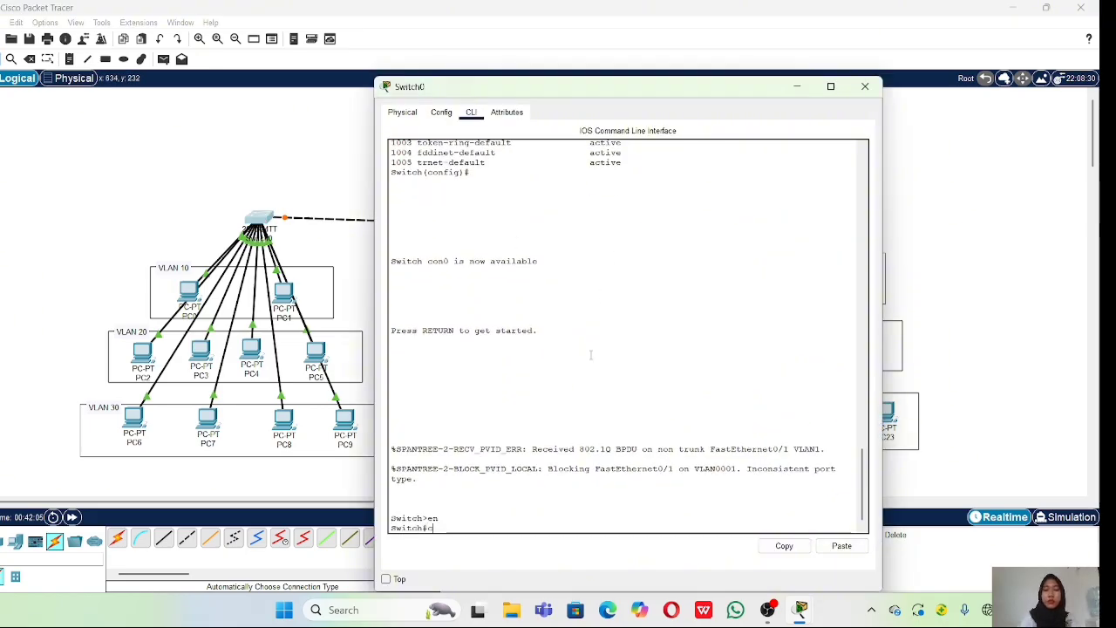
text(onf t)
key(Return)
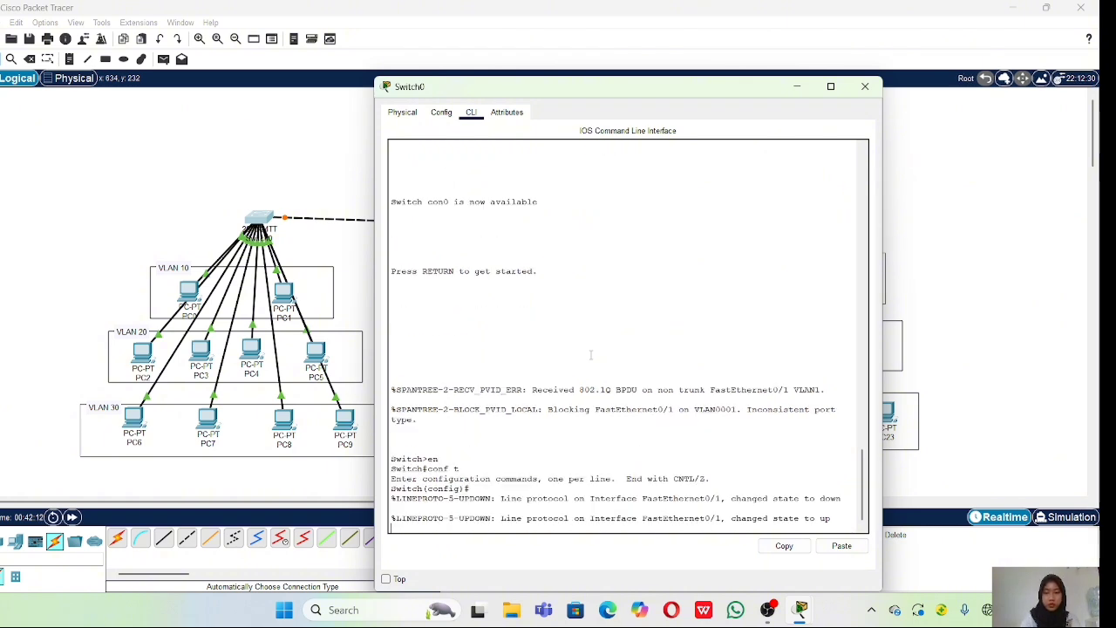
Check in the topology which Switch0 port links to Switch1, and enter interface configuration for fa0/1 on Switch0.
key(Return)
text(int)
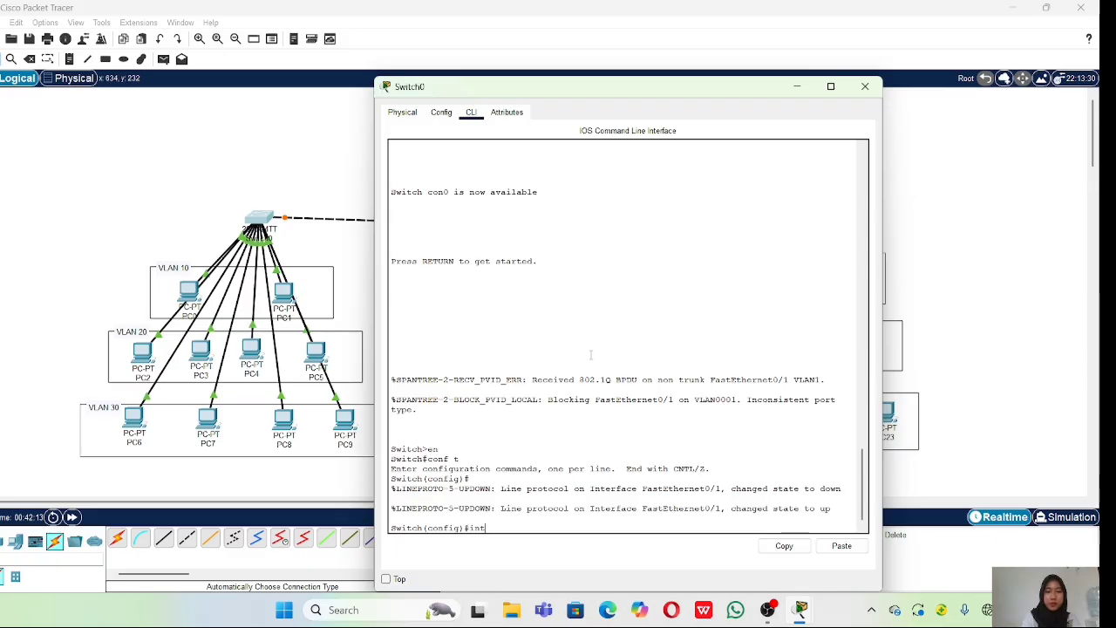
text( fa)
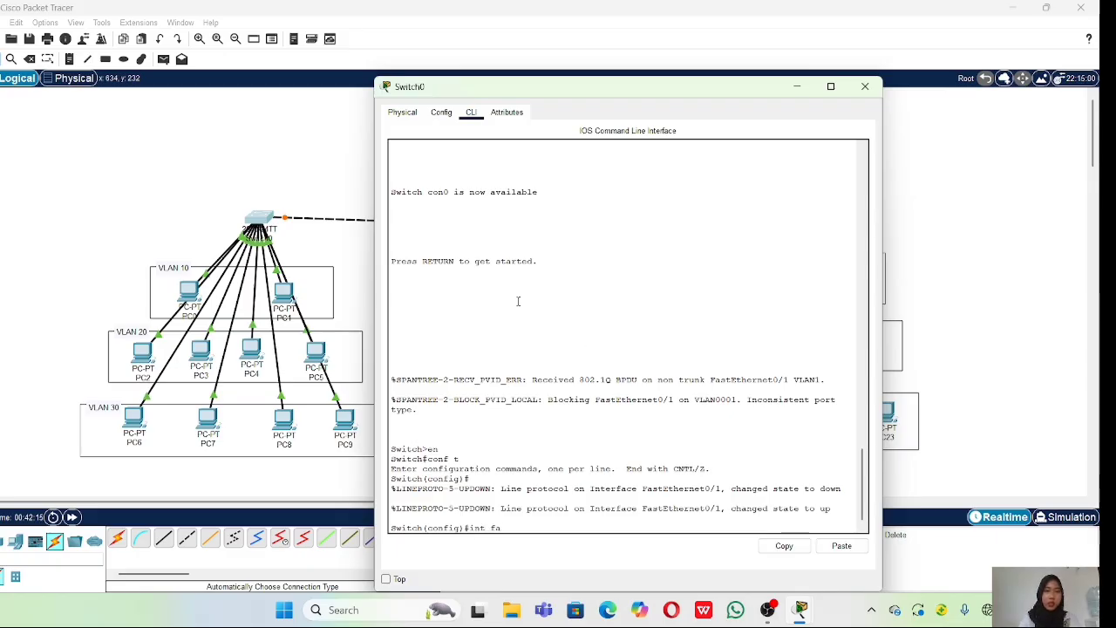
click(285, 181)
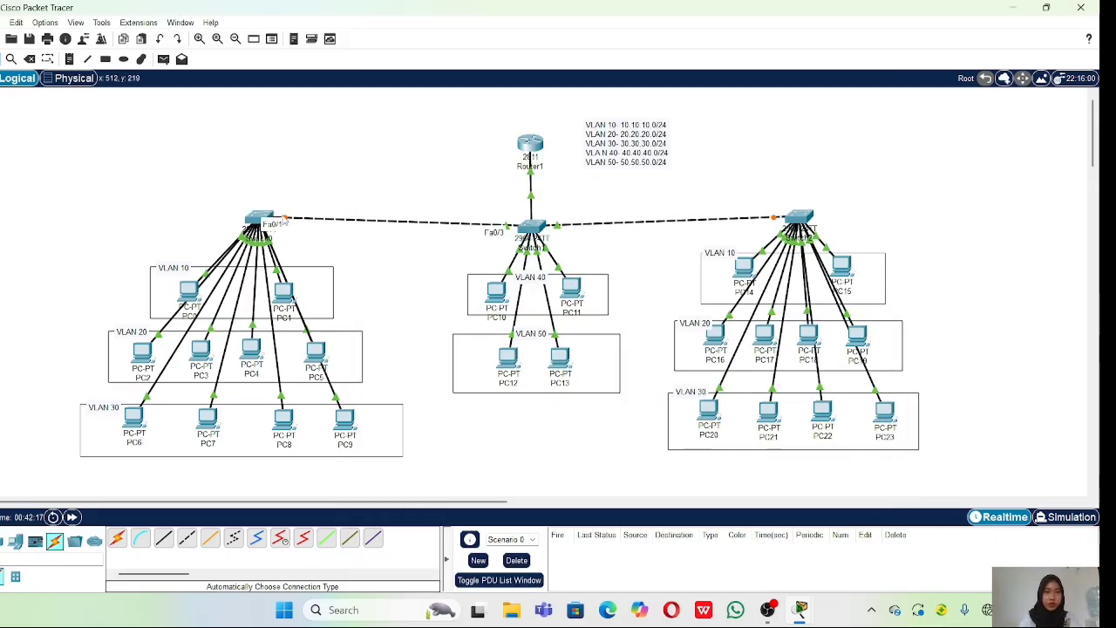
click(261, 219)
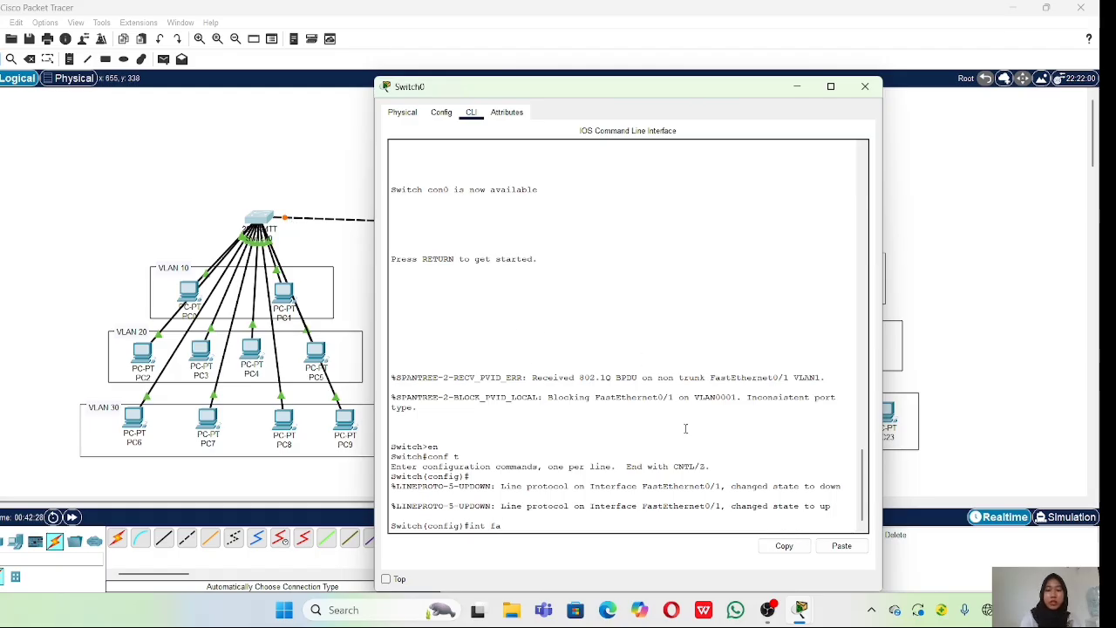
text(/1)
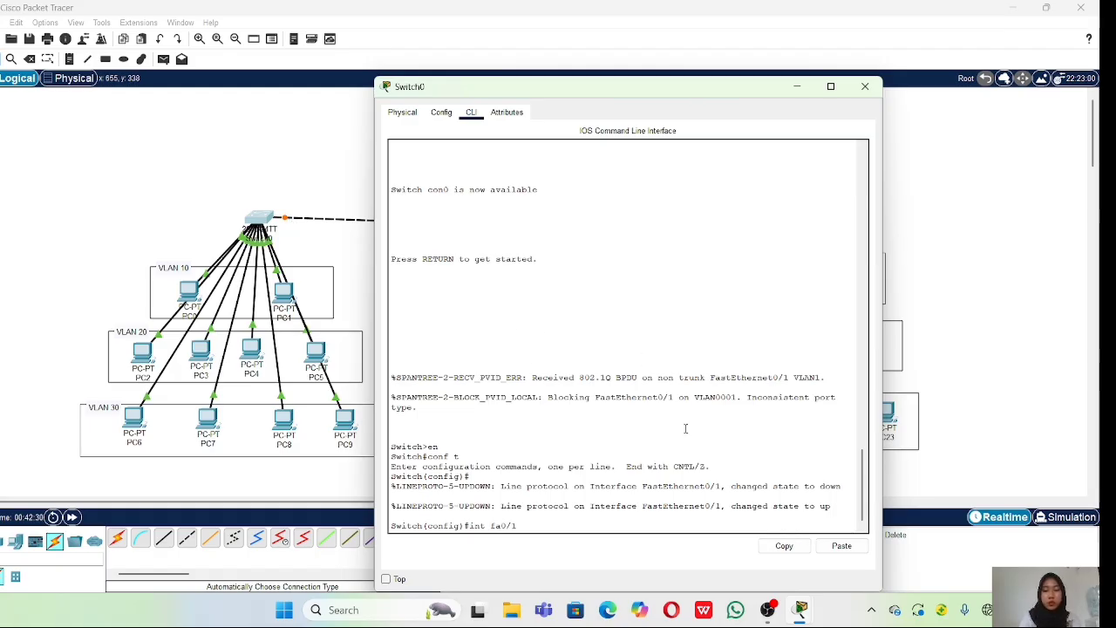
key(Return)
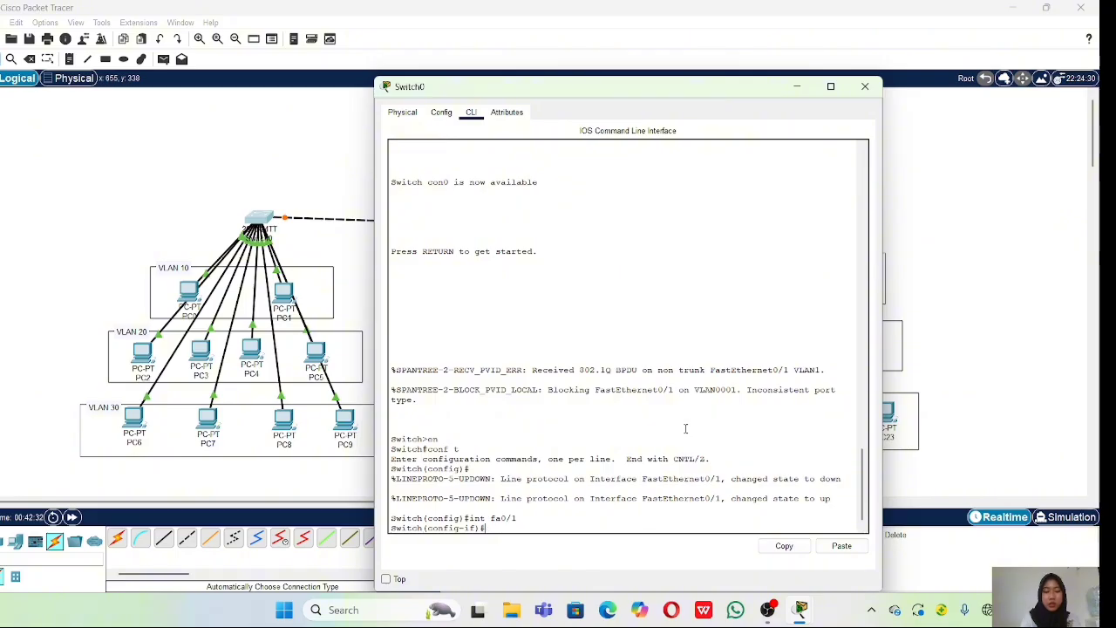
Set Switch0's fa0/1 to trunk mode with switchport mode trunk and exit the interface configuration.
text(sw)
key(Tab)
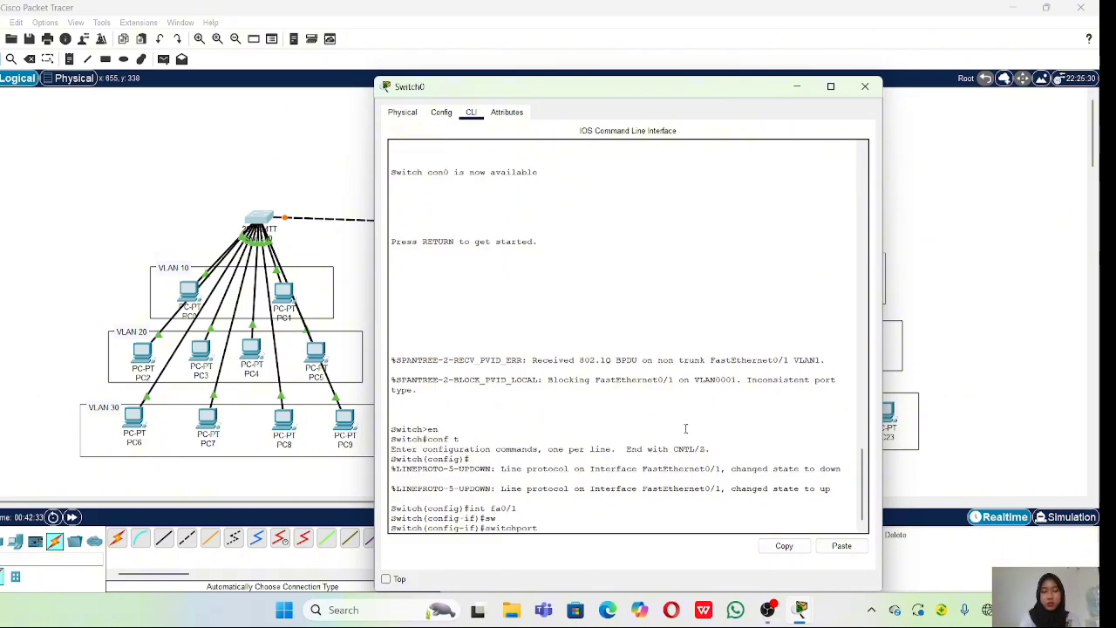
text(mode tr)
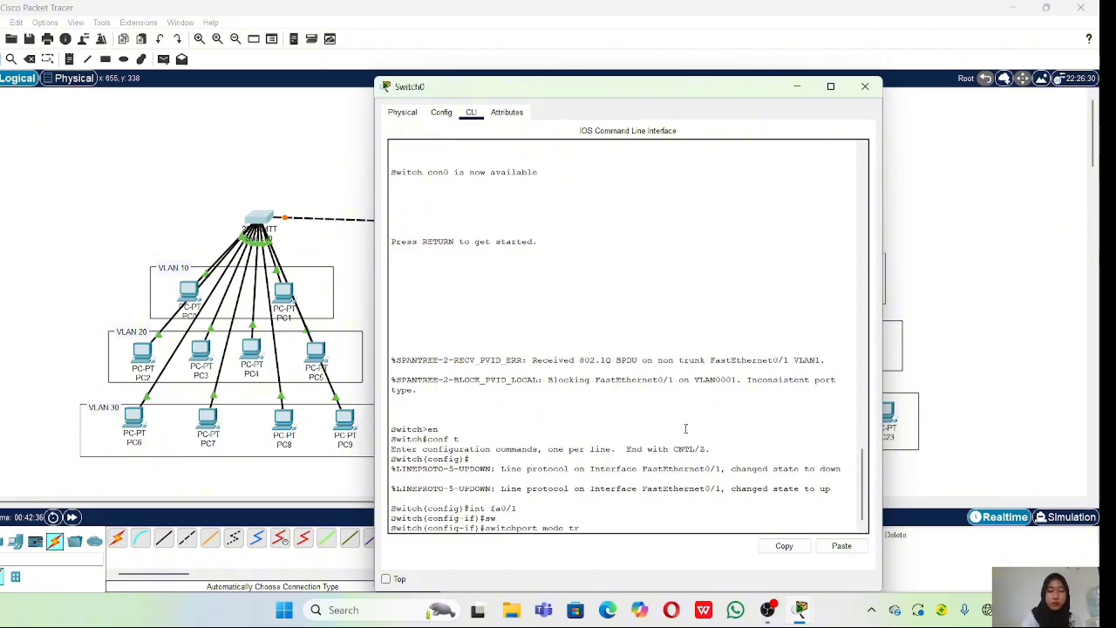
text(unk)
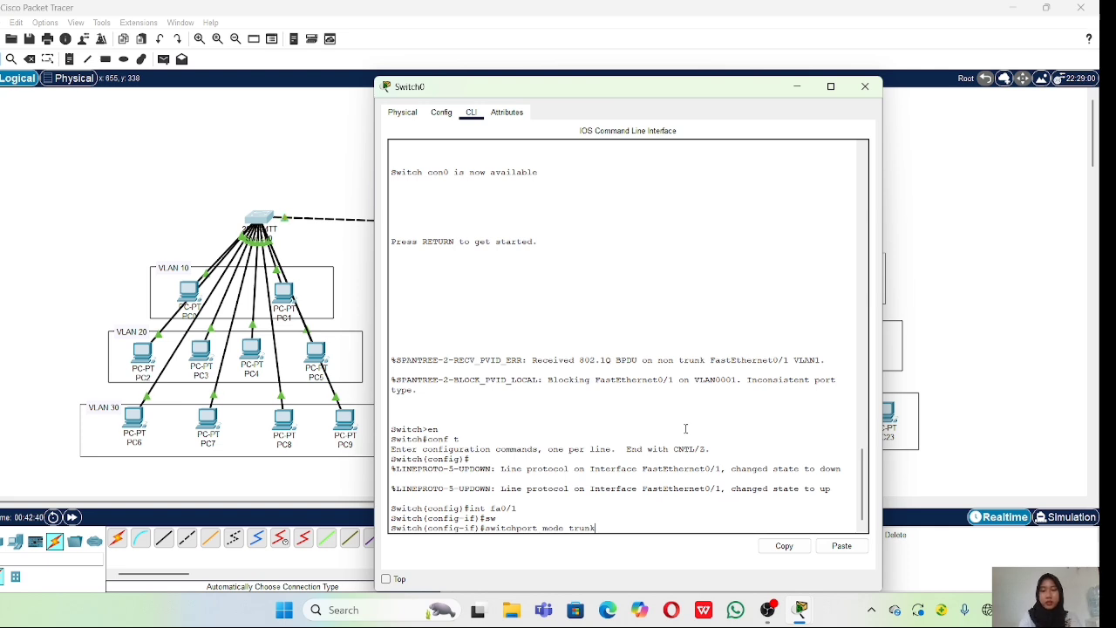
key(Return)
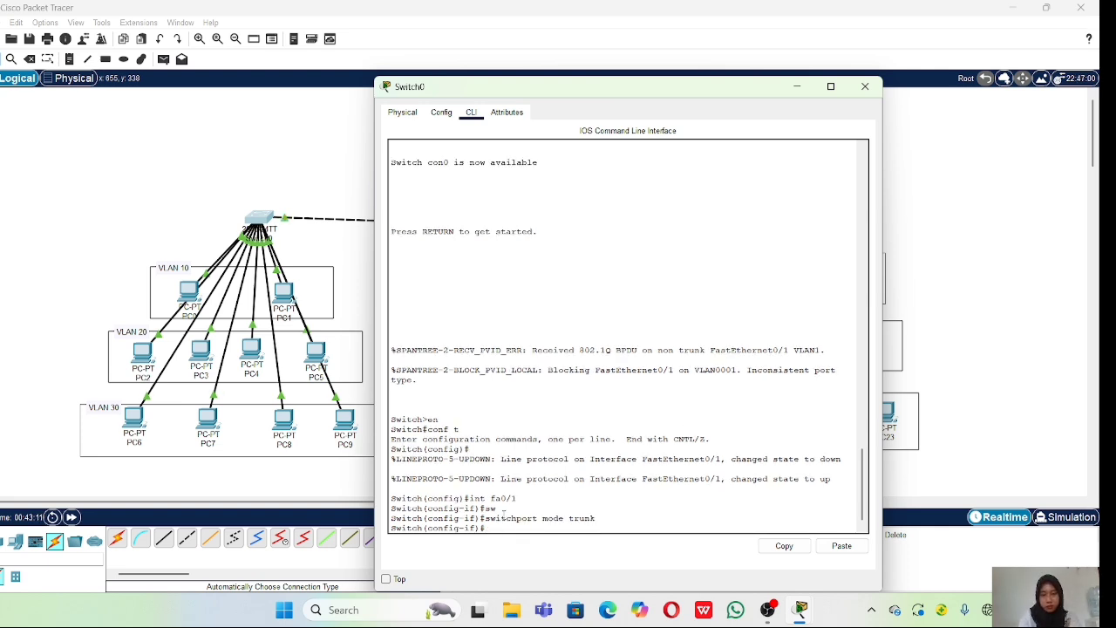
text(ex)
key(Return)
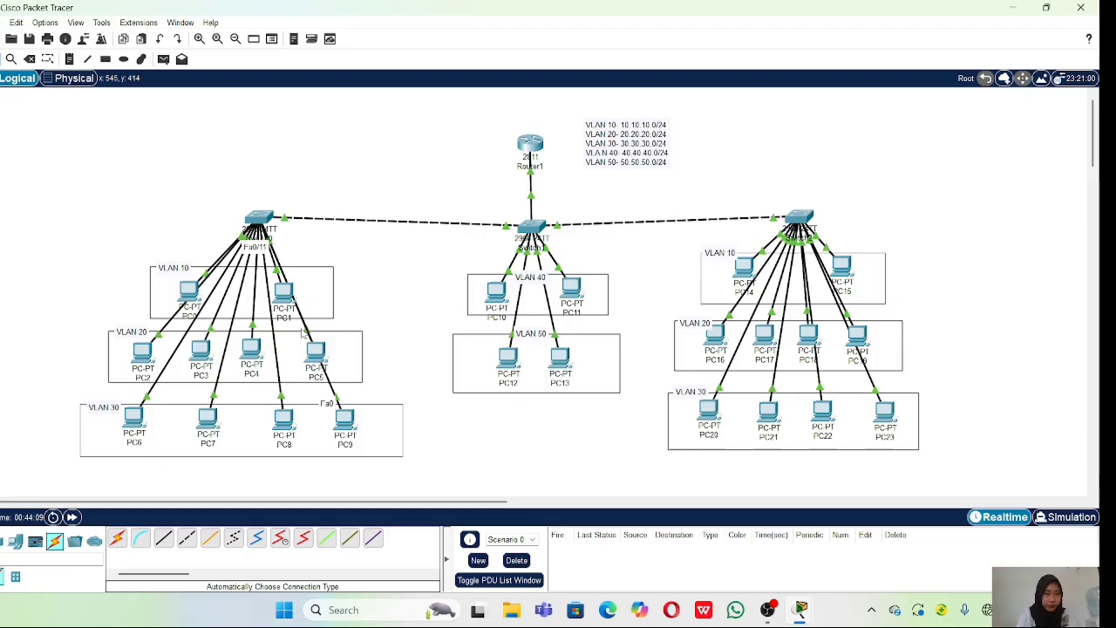
Shift PC5 slightly to the left in the VLAN 20 group, and enter configuration of interface range fa0/2-3 on Switch0.
drag(303, 351, 287, 353)
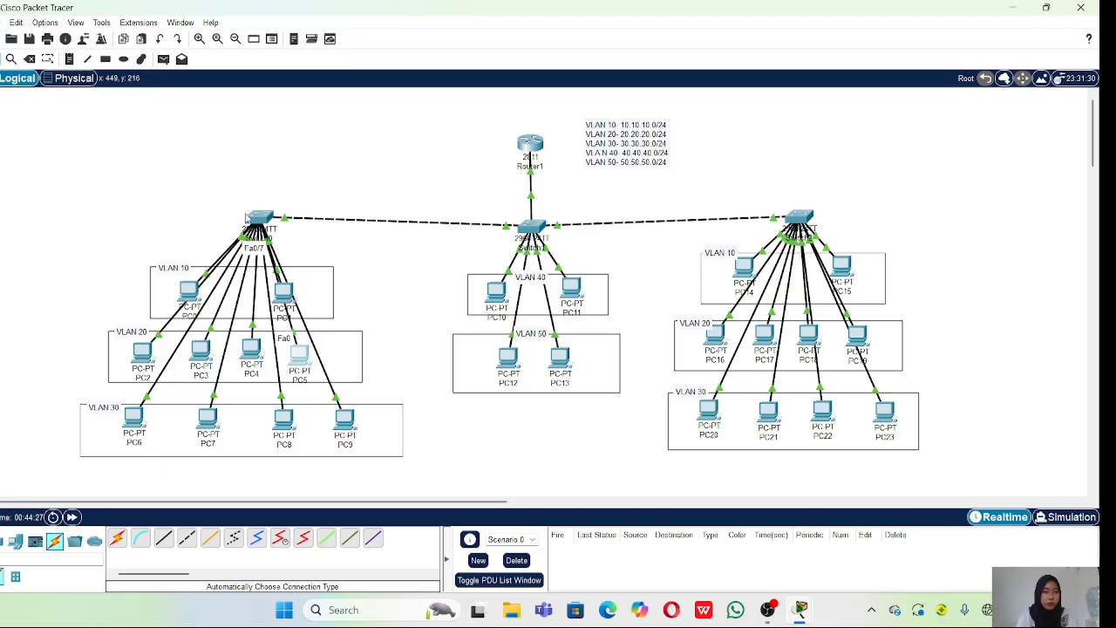
click(258, 217)
text(int )
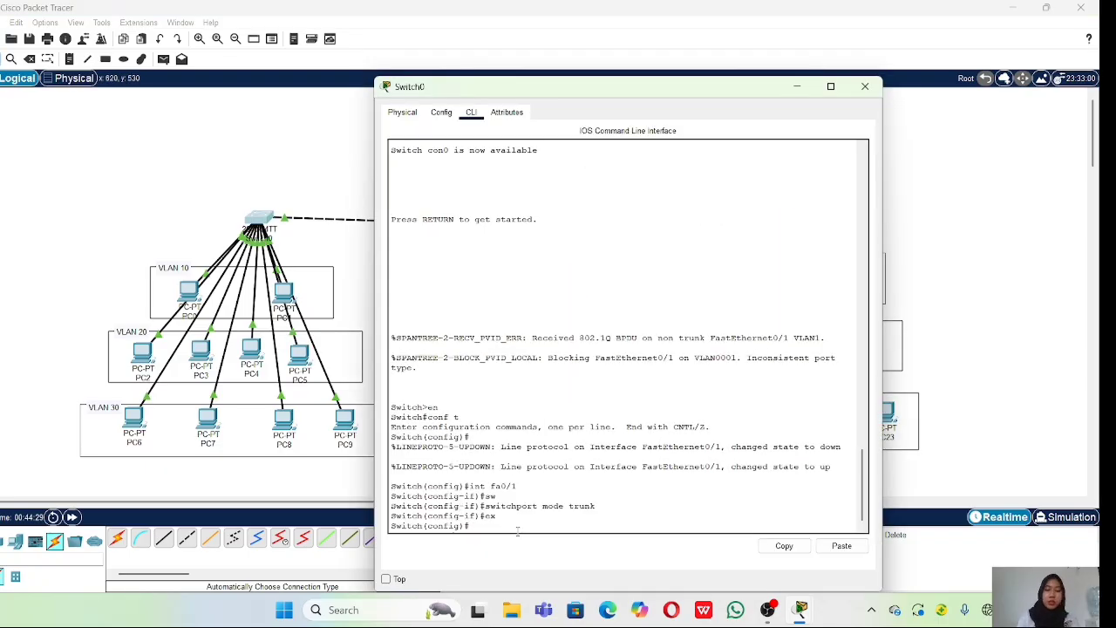
text(rang)
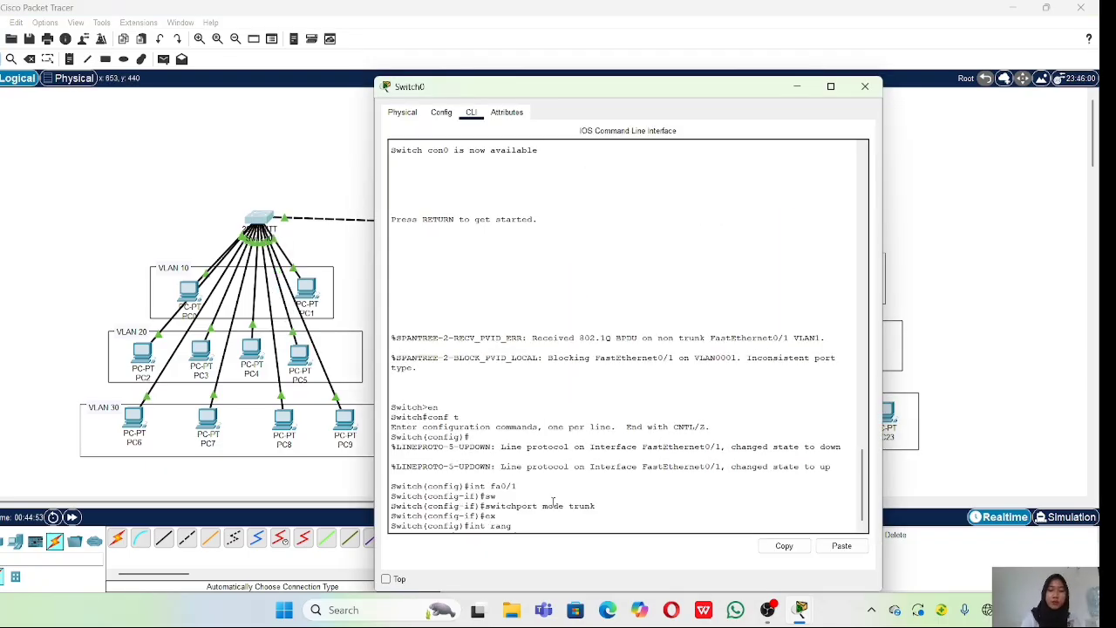
text(e fa0/2-)
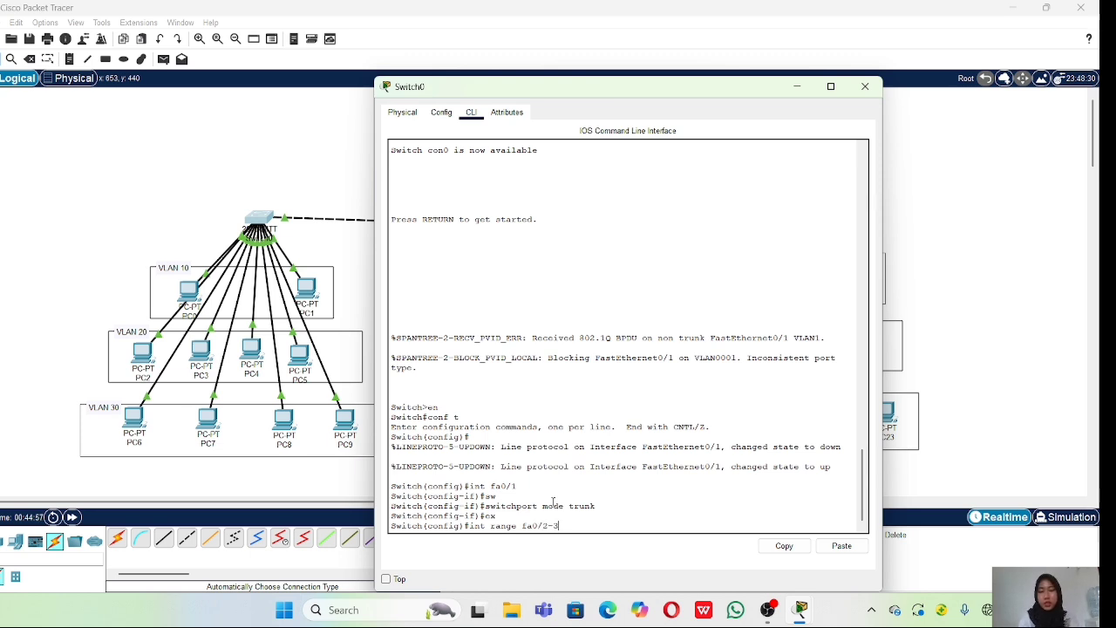
text(3)
key(Return)
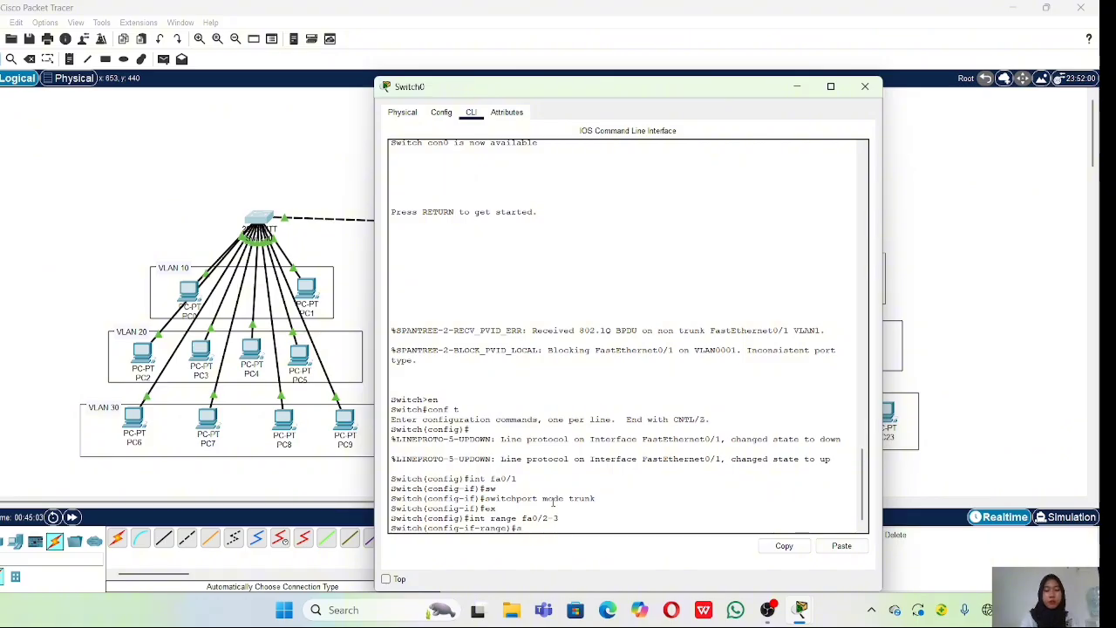
Set Switch0's ports fa0/2-3 to access mode with the switchport mode access command.
text(witchport)
key(Tab)
text(m)
key(Tab)
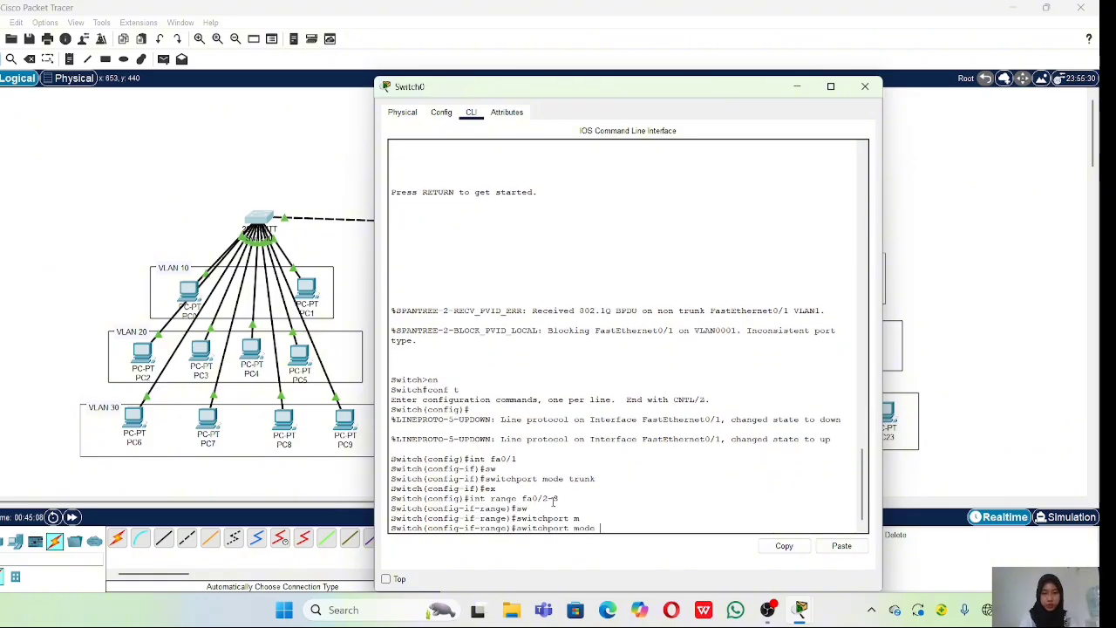
text(a)
key(Tab)
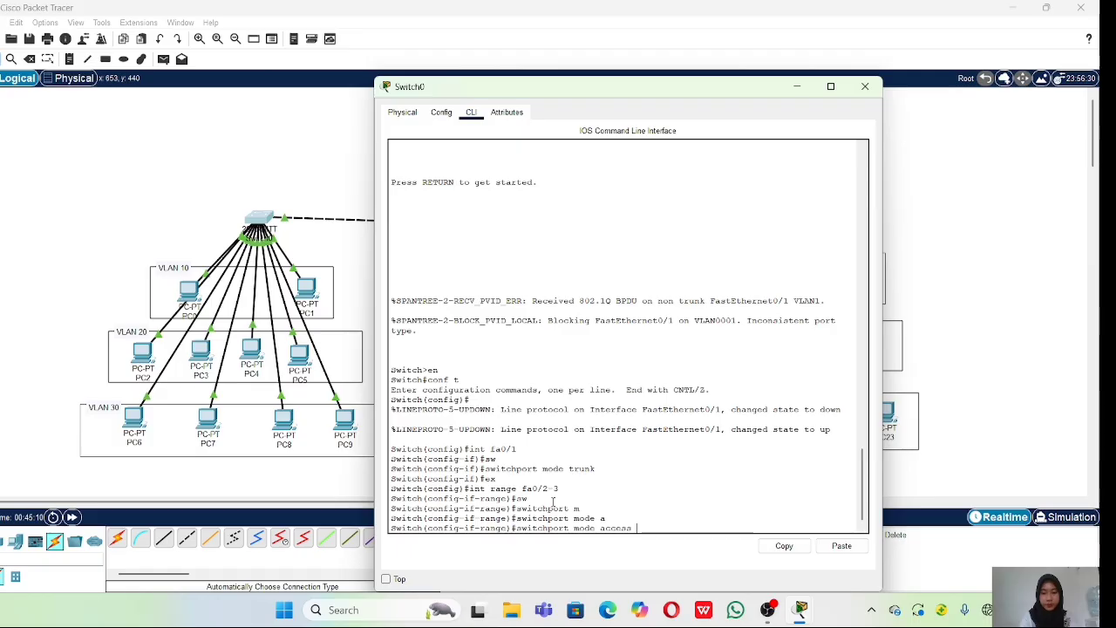
key(Return)
Assign Switch0's ports fa0/2-3 to access VLAN 10 and exit the interface range configuration.
text(s)
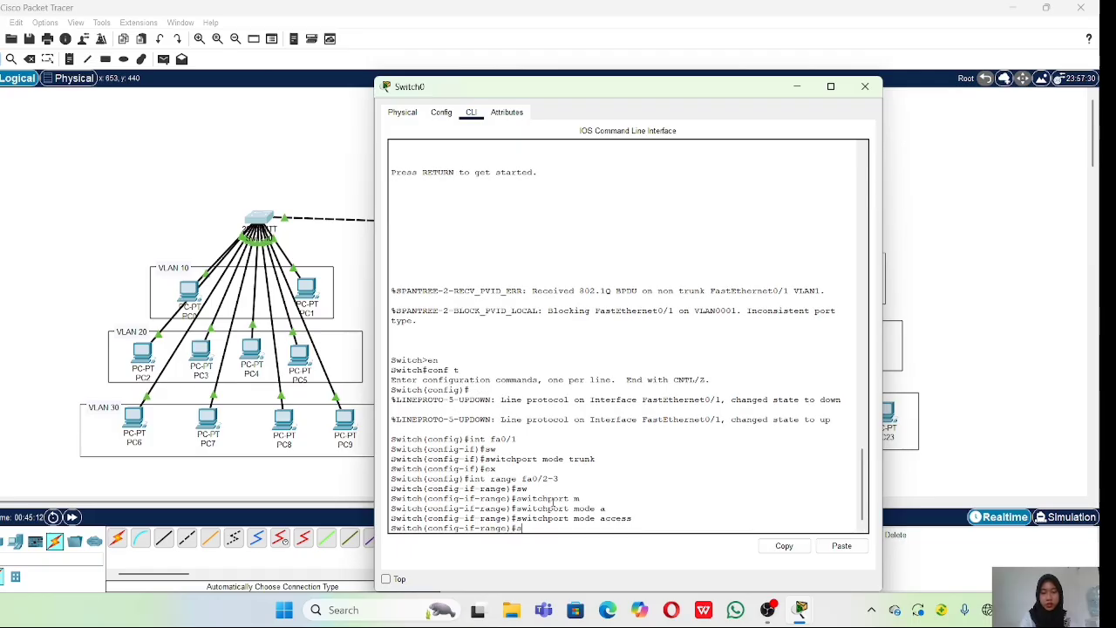
text(w)
key(Tab)
text(a)
key(Tab)
text(vlan 10)
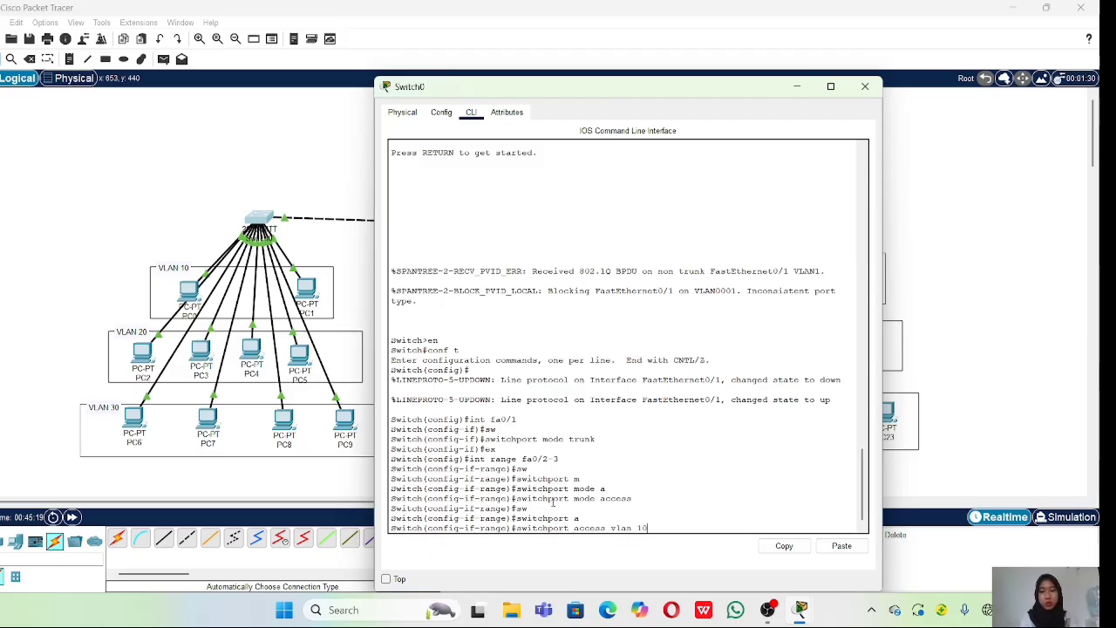
key(Return)
text(ex)
key(Return)
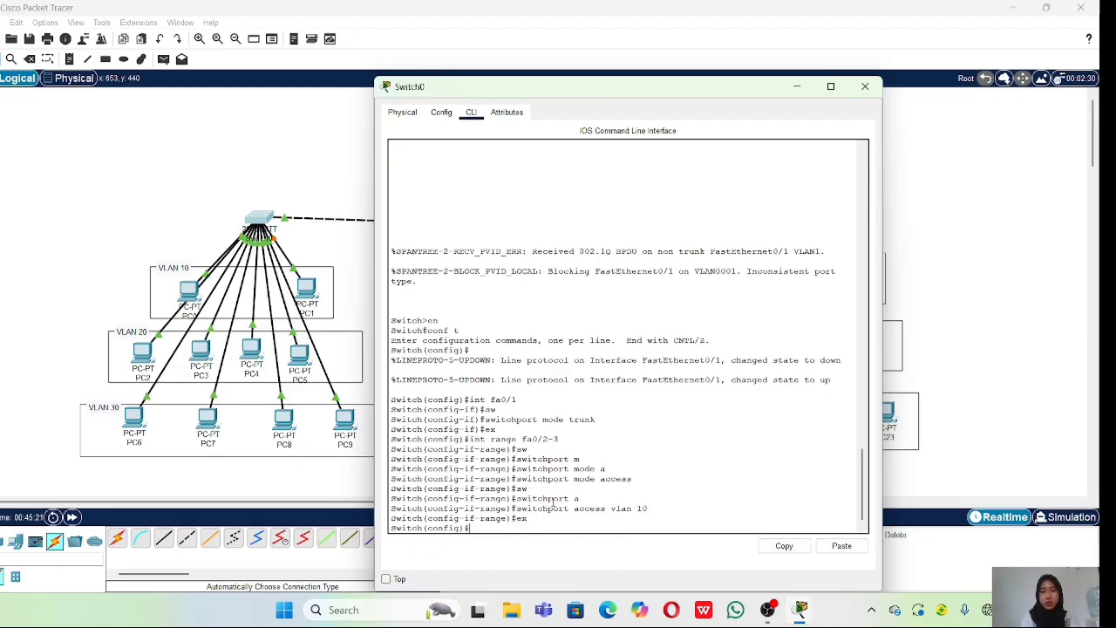
Enter configuration of interface range fa0/4-7 on Switch0.
text(in)
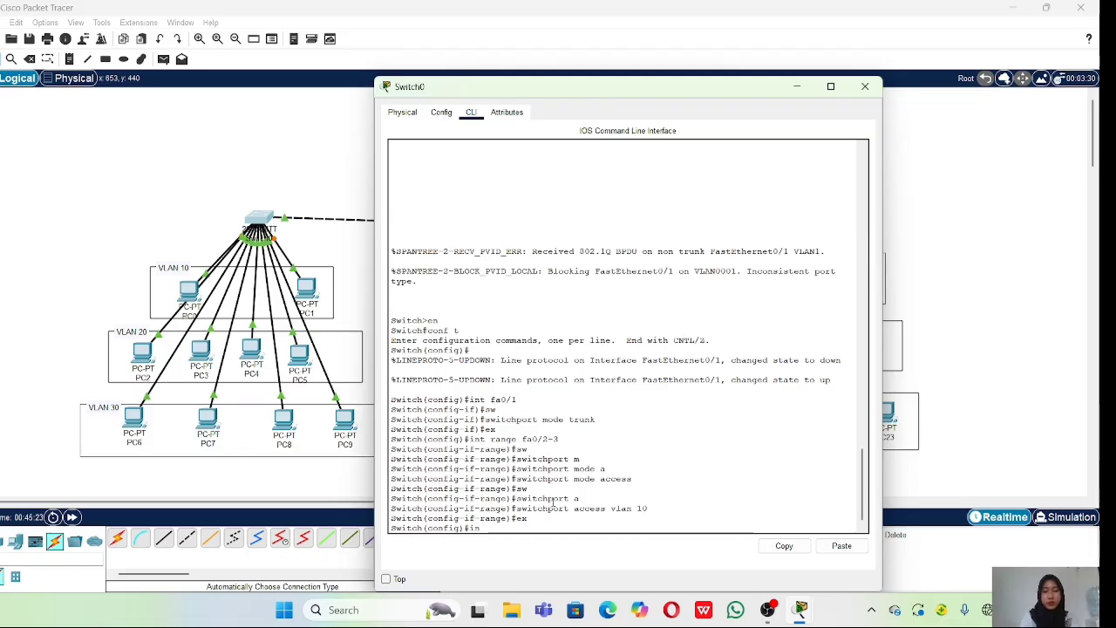
text(t range fa0)
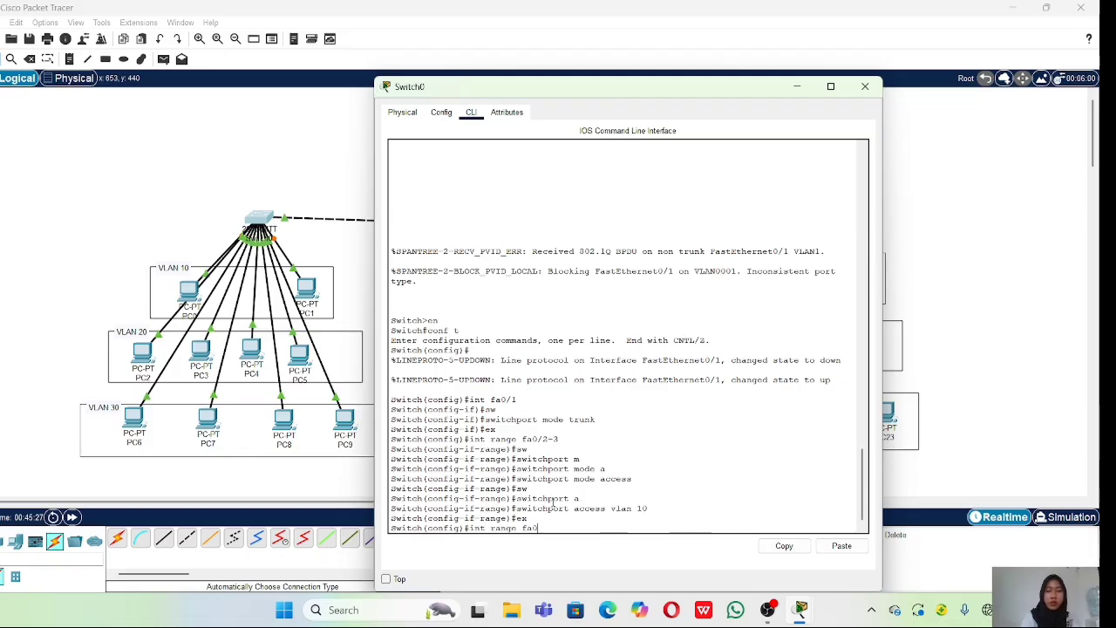
text(/)
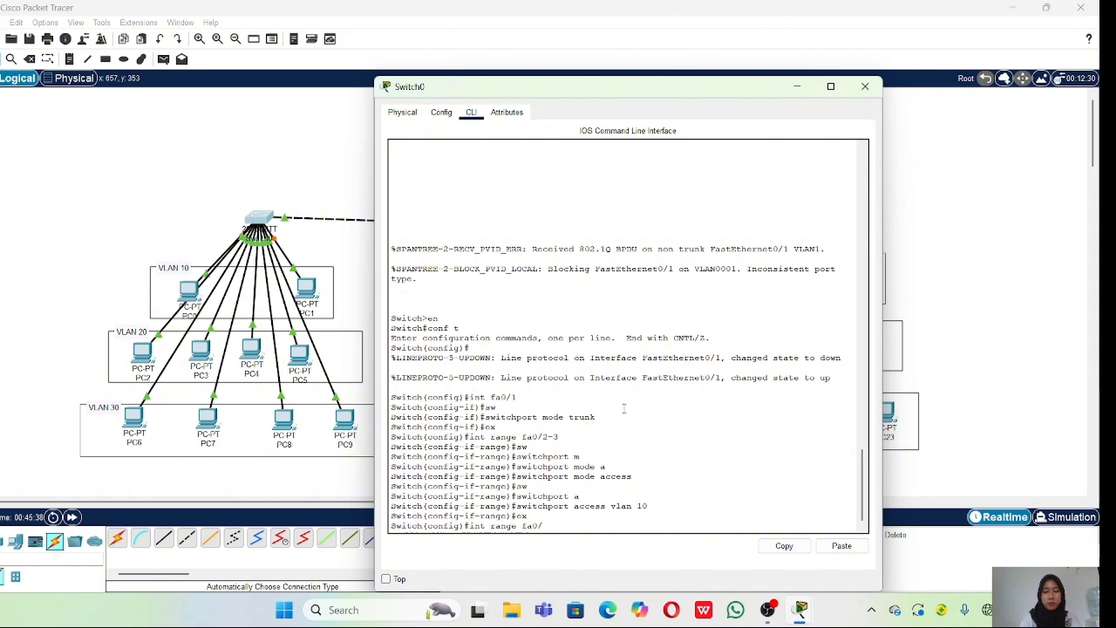
text(4-7)
key(Return)
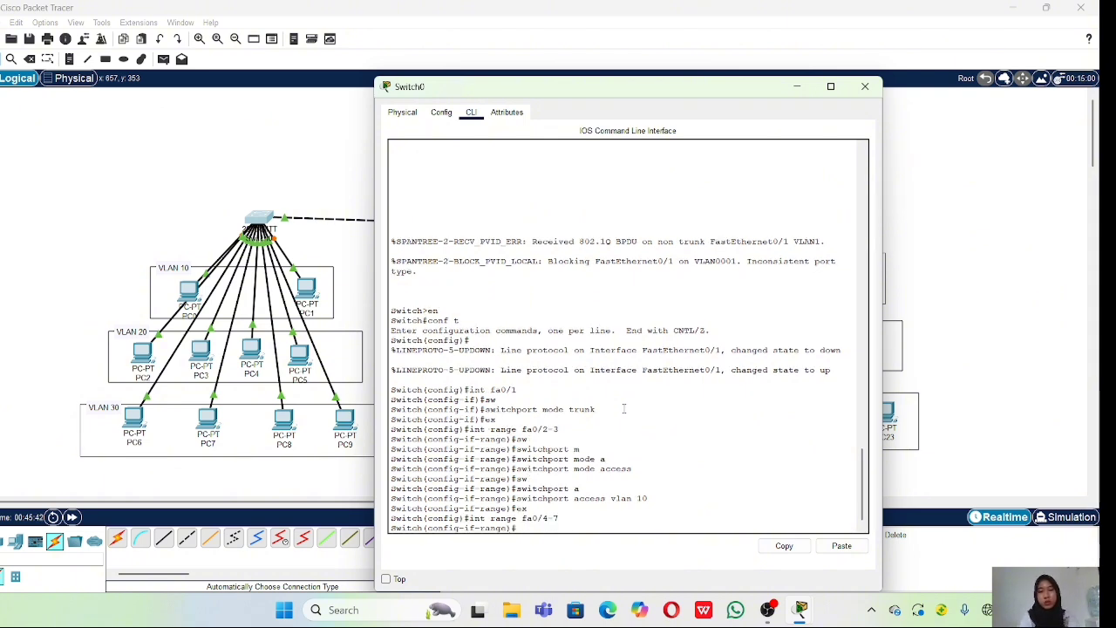
Set Switch0's ports fa0/4-7 to access mode with the switchport mode access command.
text(sw)
key(Tab)
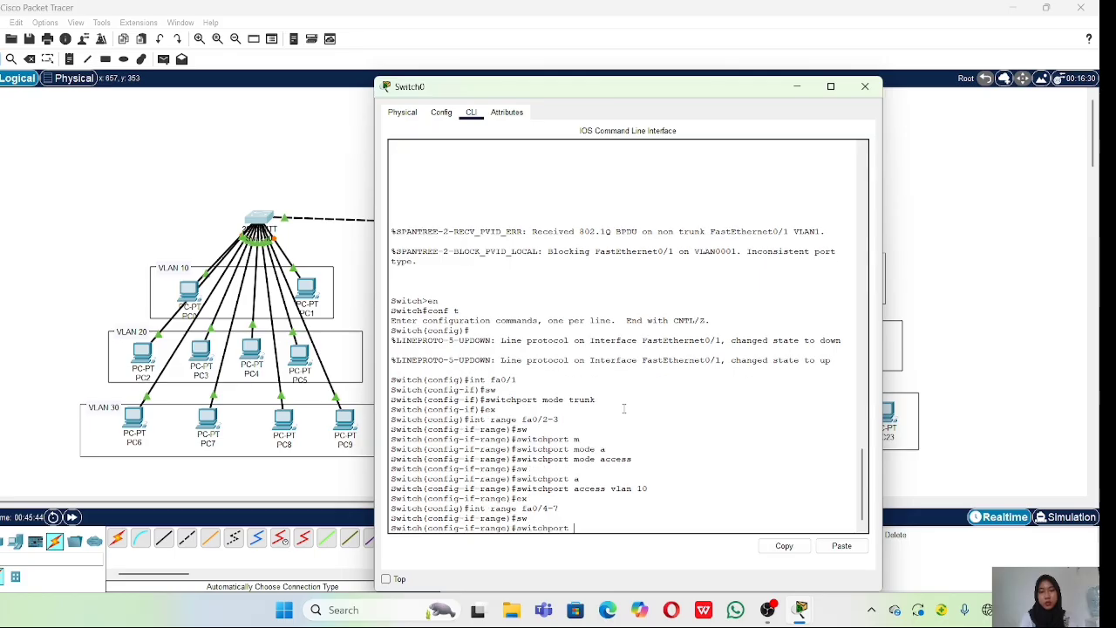
text(mo)
key(Tab)
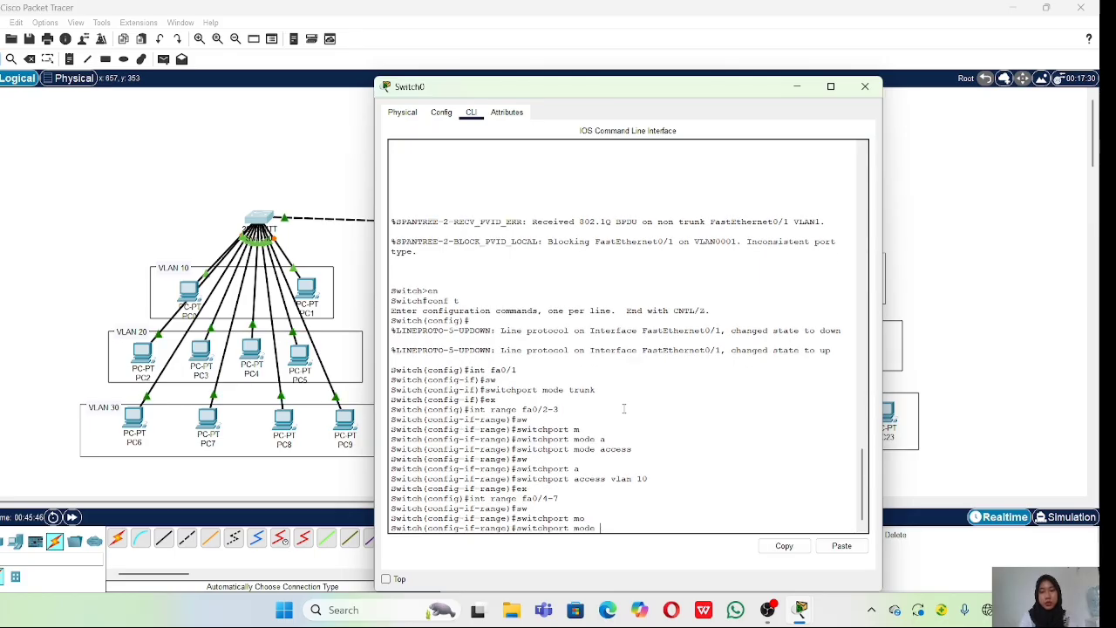
text(a)
key(Tab)
key(Return)
Assign Switch0's ports fa0/4-7 to VLAN 20 with switchport access vlan 20.
text(sw)
key(Tab)
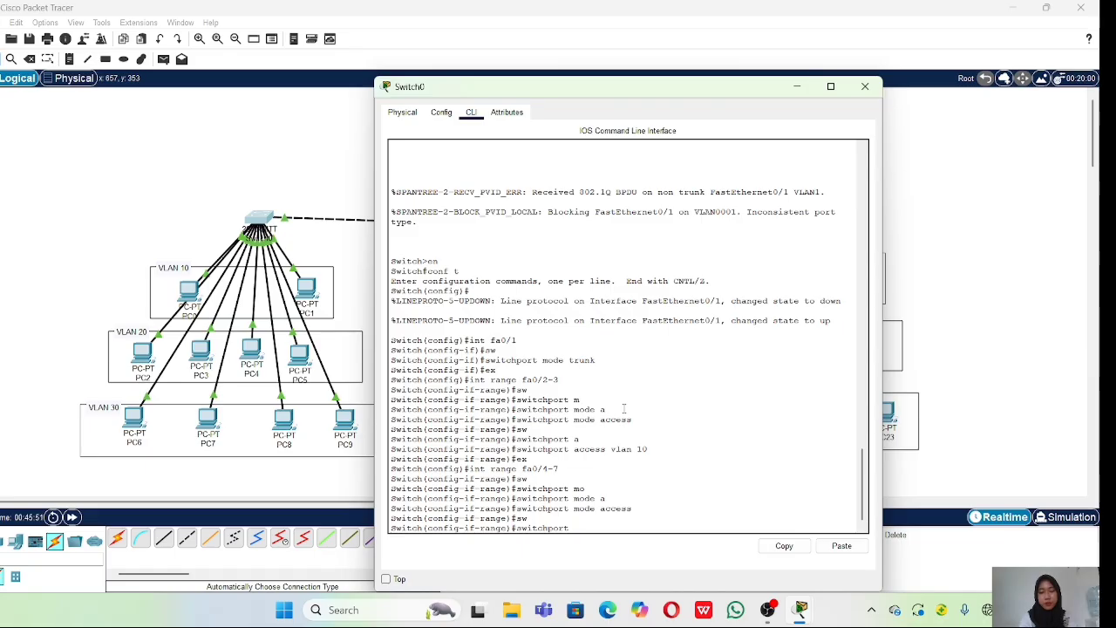
text(a)
key(Tab)
text(vlan)
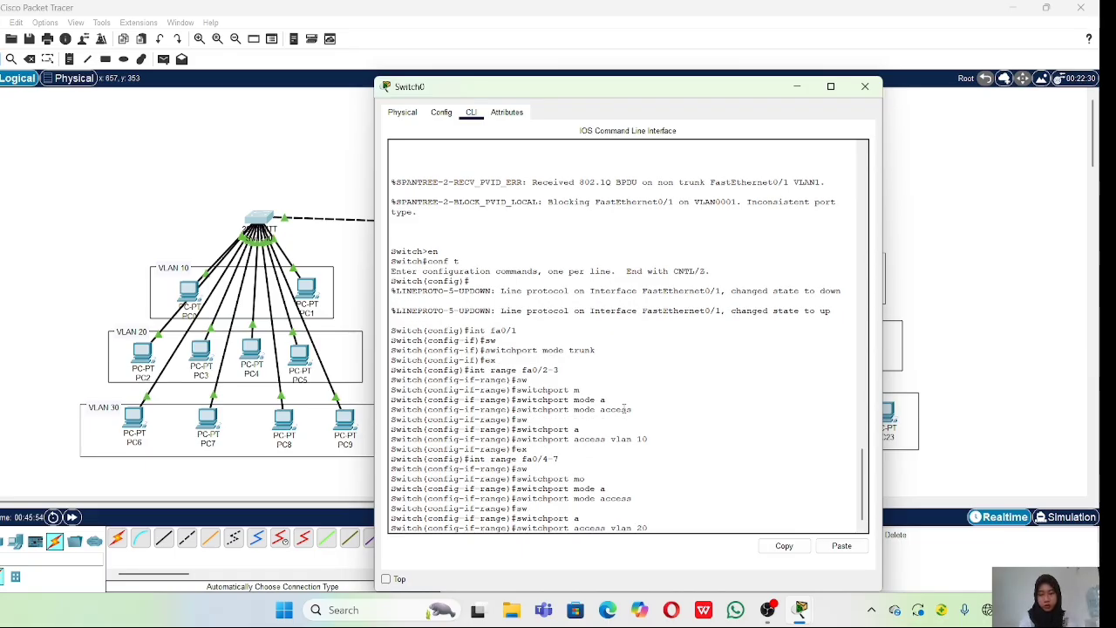
key(Return)
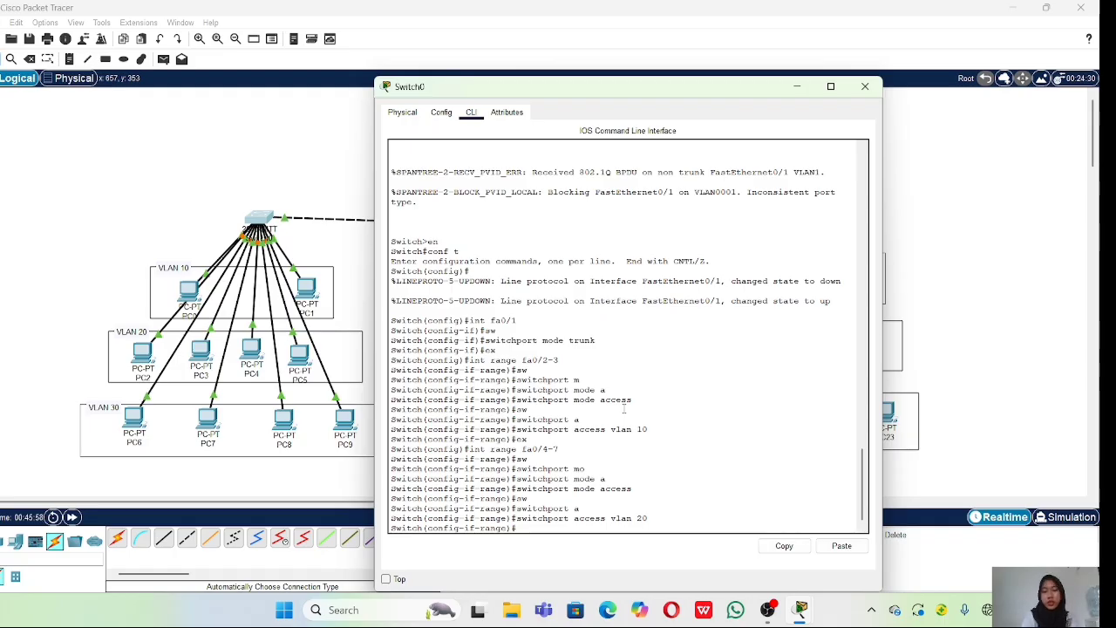
Switch to configuration of interface range fa0/8-11 on Switch0 with the int range command.
text(int range )
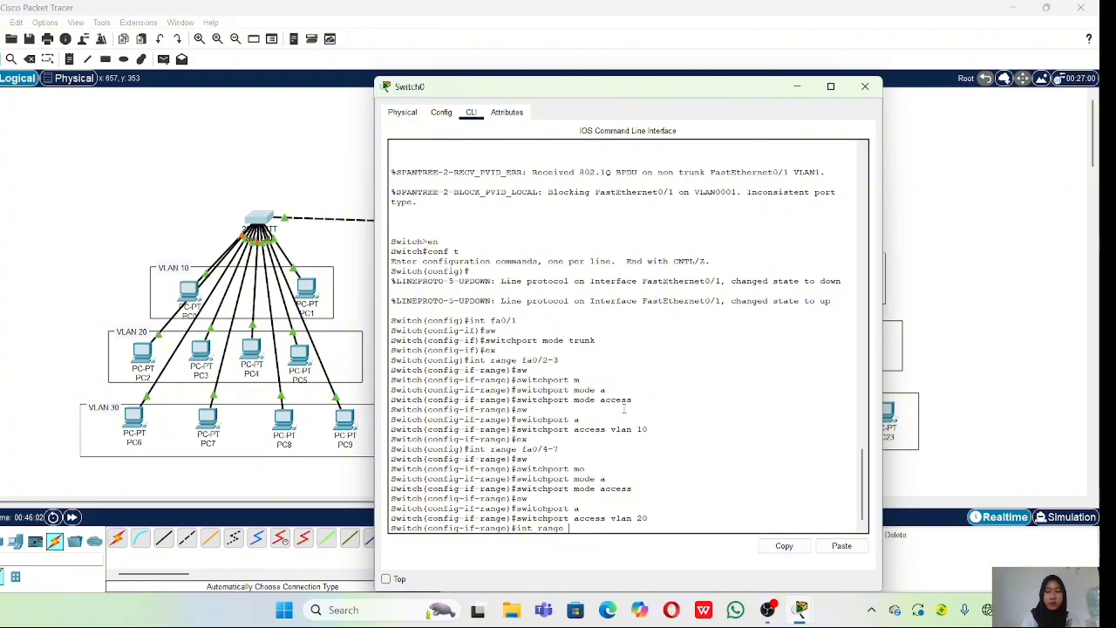
text(fa0/)
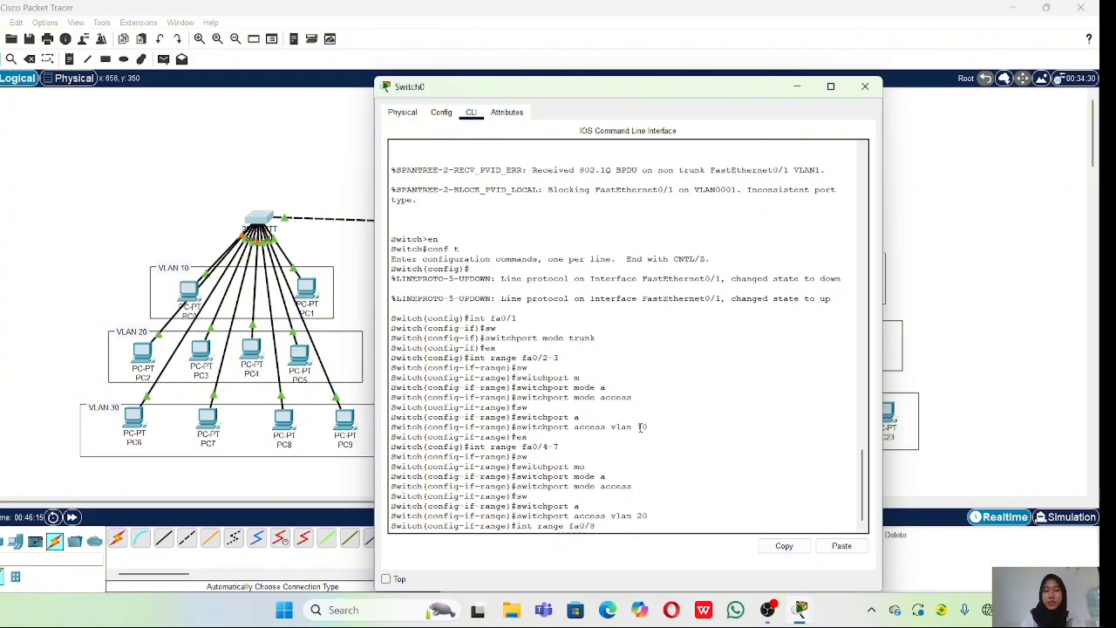
text(8-11)
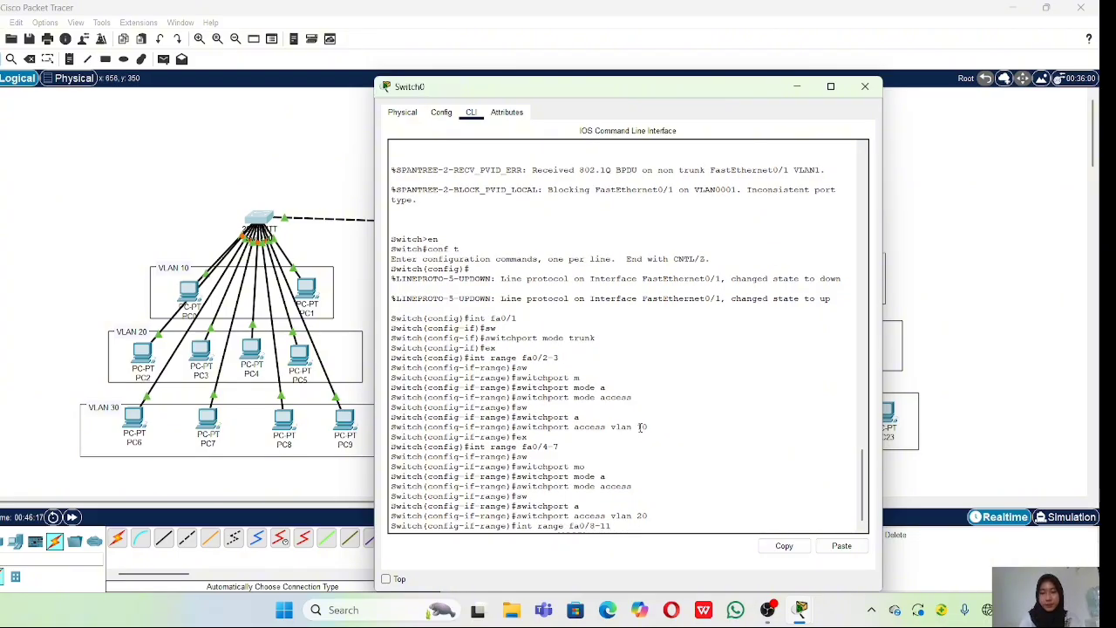
key(Return)
Set Switch0's ports fa0/8-11 to access mode with switchport mode access.
text(sw)
key(Tab)
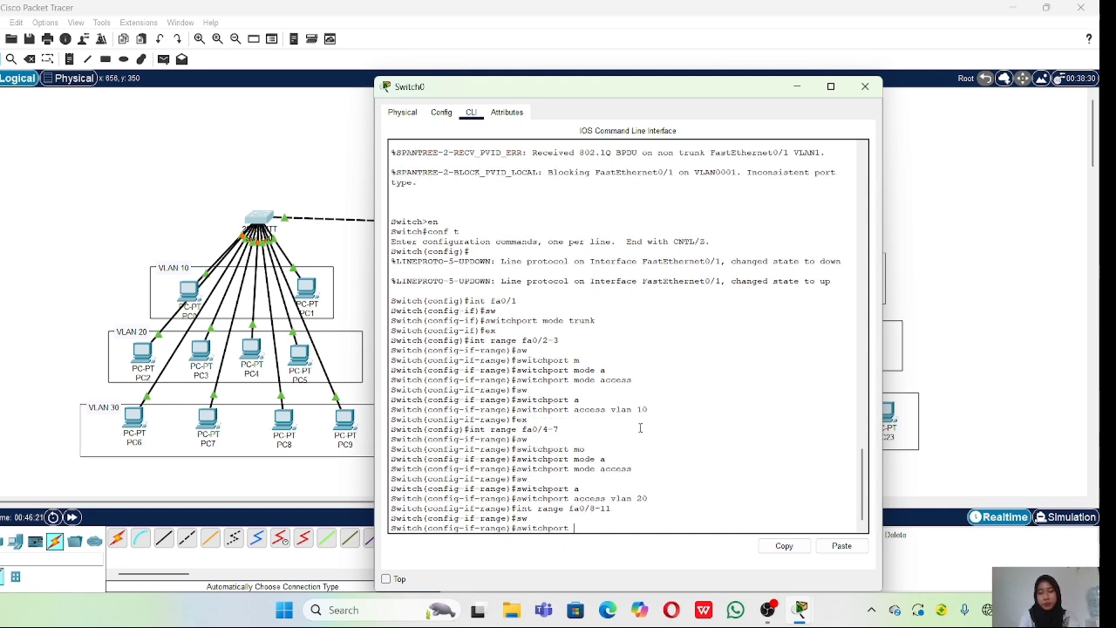
text(m)
key(Tab)
text(a)
key(Tab)
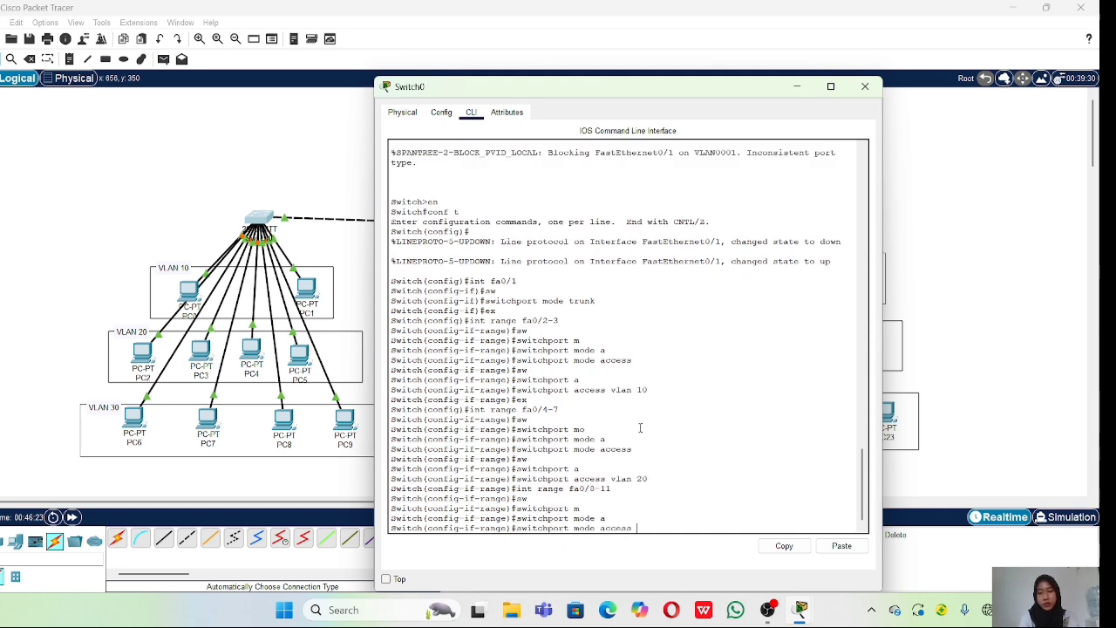
key(Return)
Assign Switch0's ports fa0/8-11 to access VLAN 30 and exit the interface range configuration.
text(sw)
key(Tab)
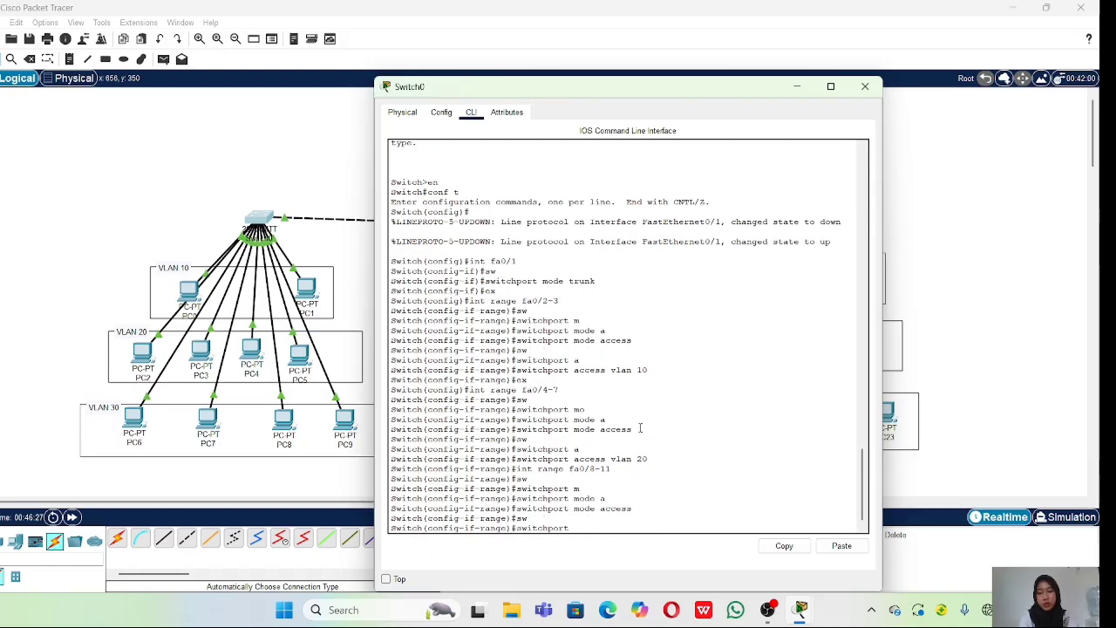
text(a)
key(Tab)
text(v)
key(Tab)
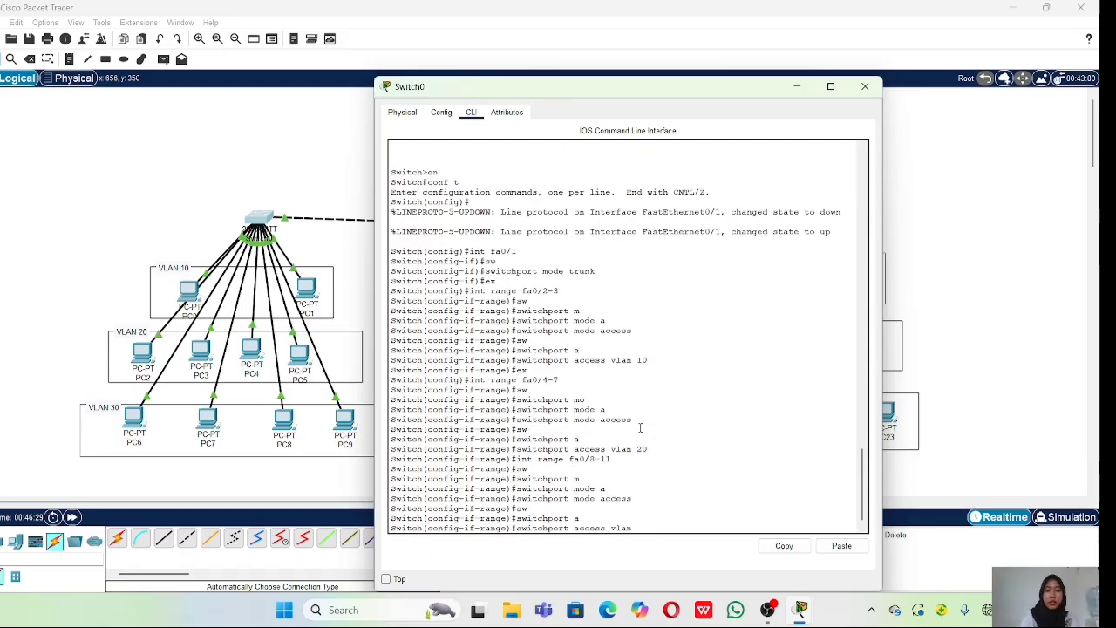
text(30)
key(Return)
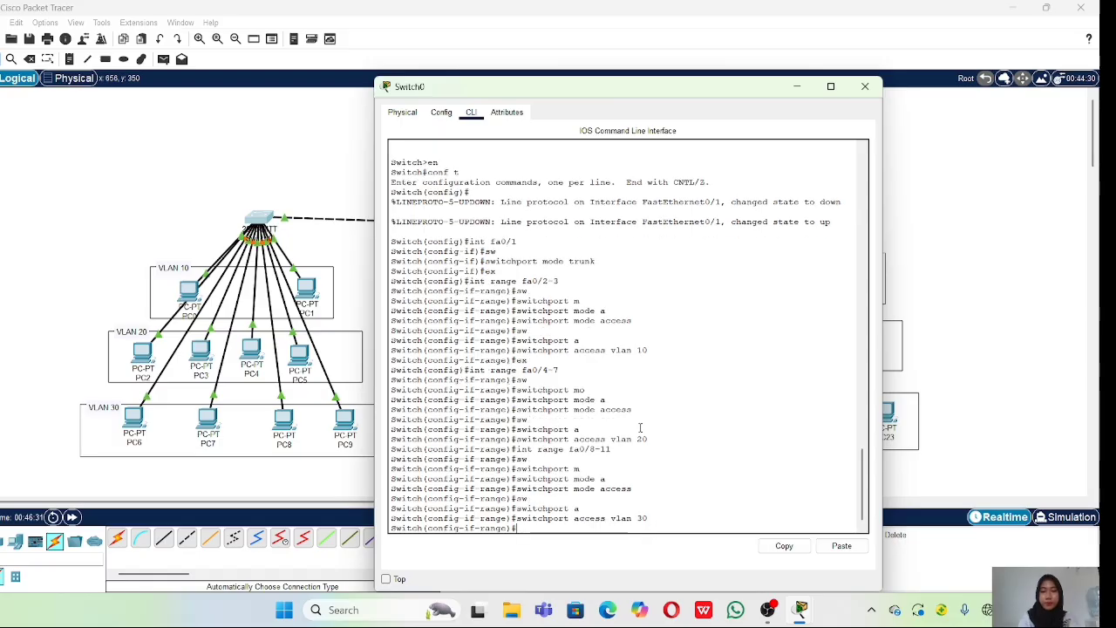
text(ex)
key(Return)
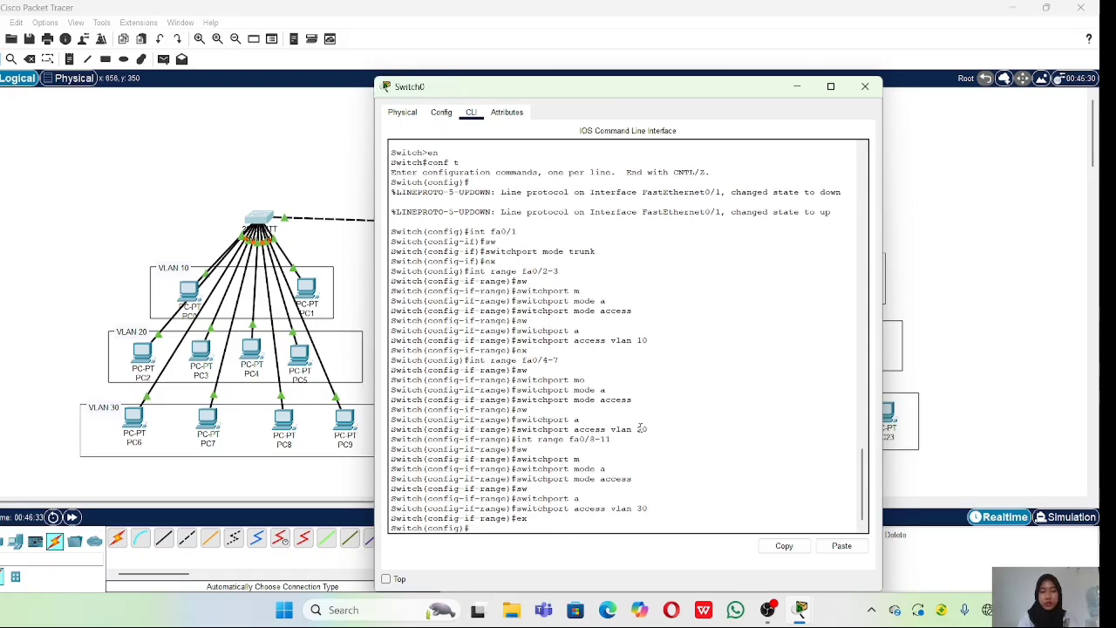
Display Switch0's VLAN table with do sh vlan brief and check the port assignments of VLANs 10, 20 and 30.
text(do sh vlan brief)
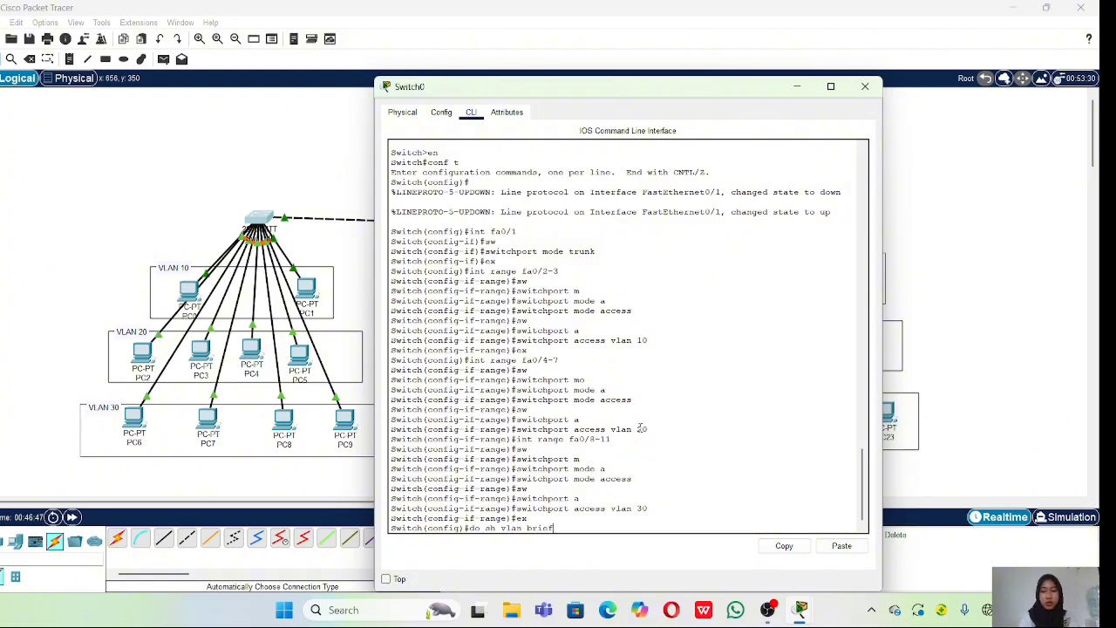
key(Return)
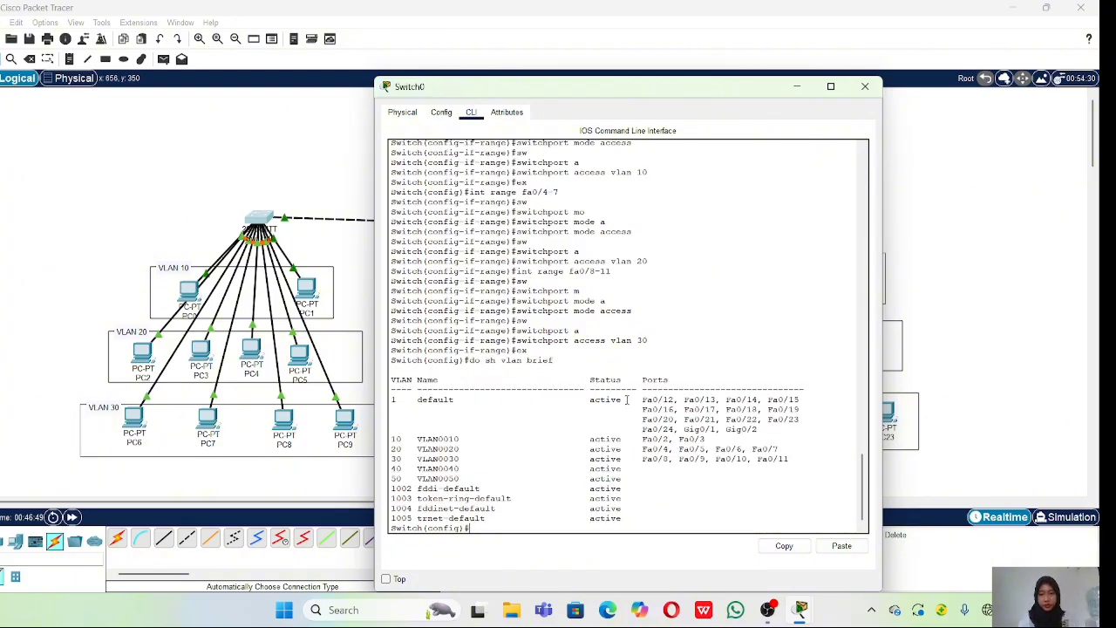
drag(392, 440, 547, 459)
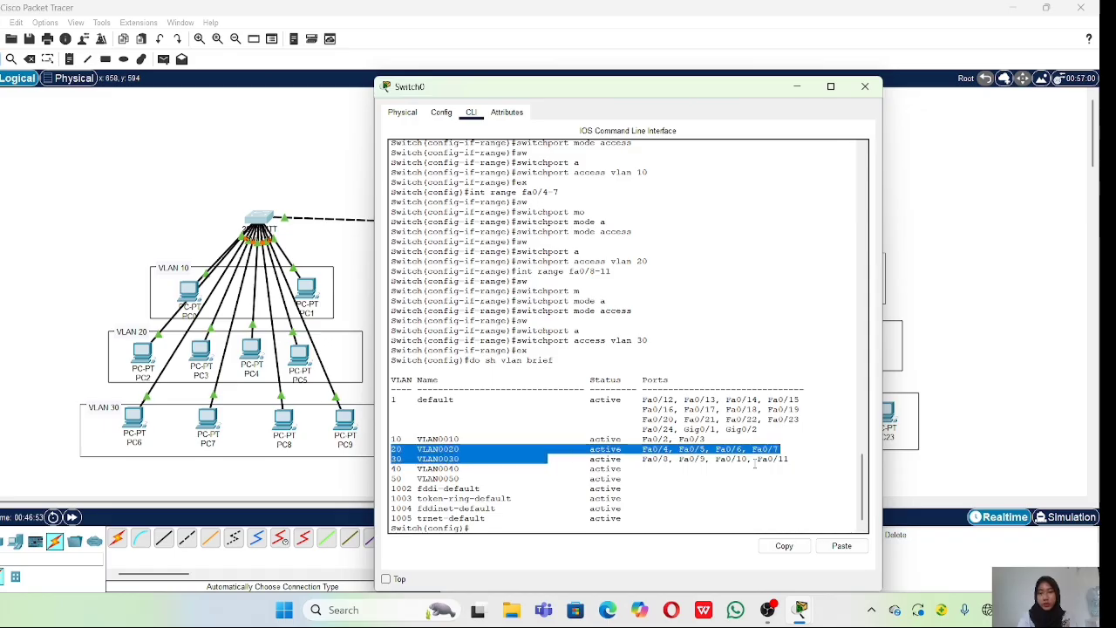
click(715, 465)
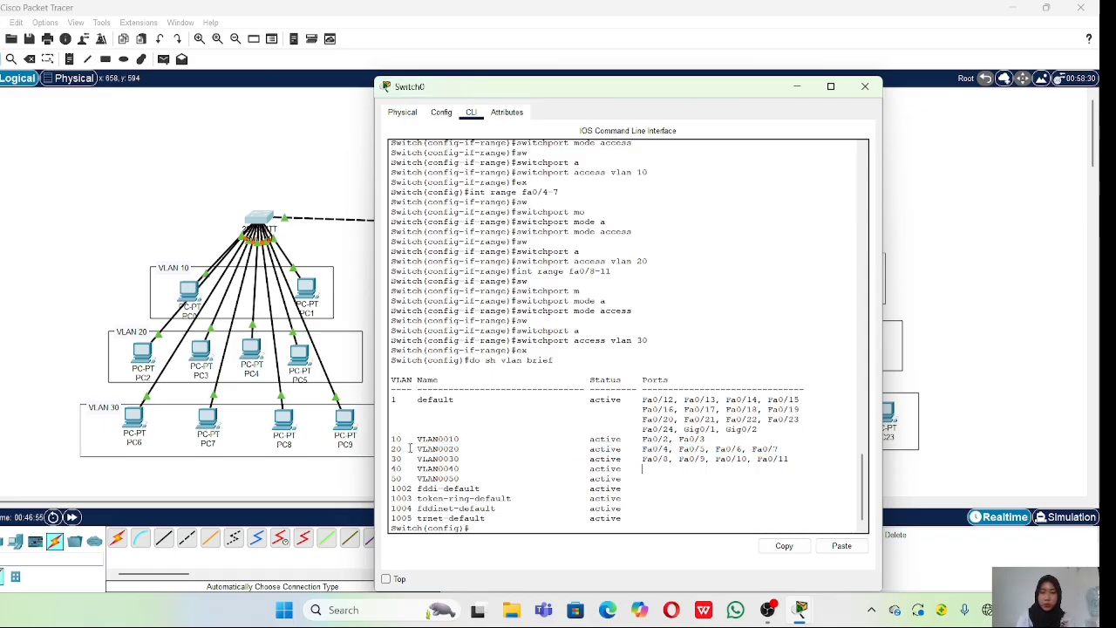
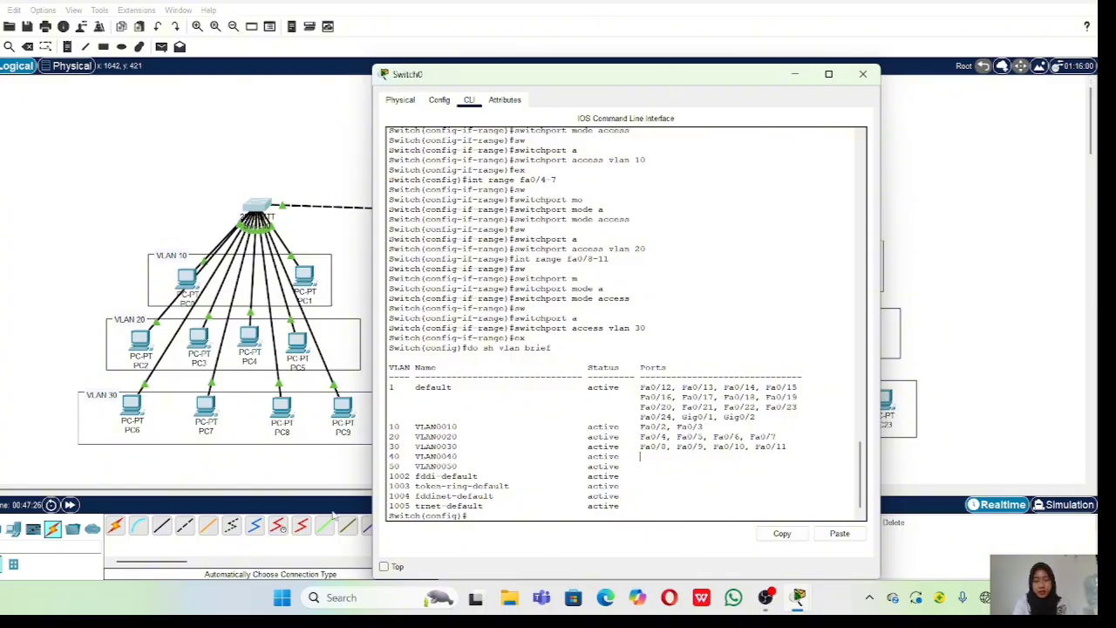
Open Switch2's command line and enter global configuration mode with en and conf t.
click(980, 270)
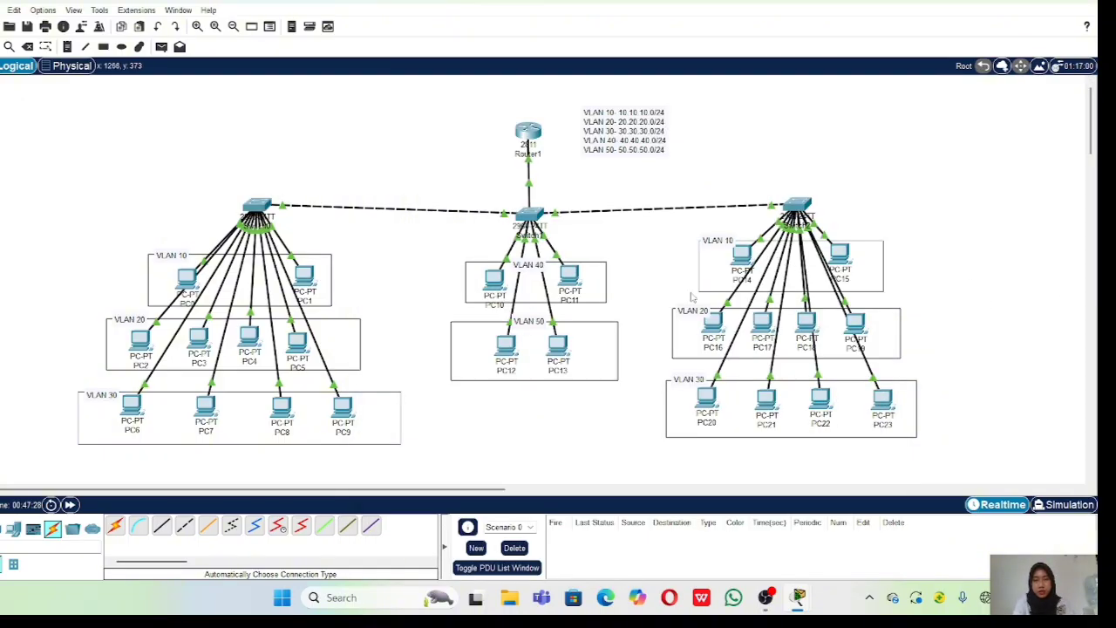
click(798, 207)
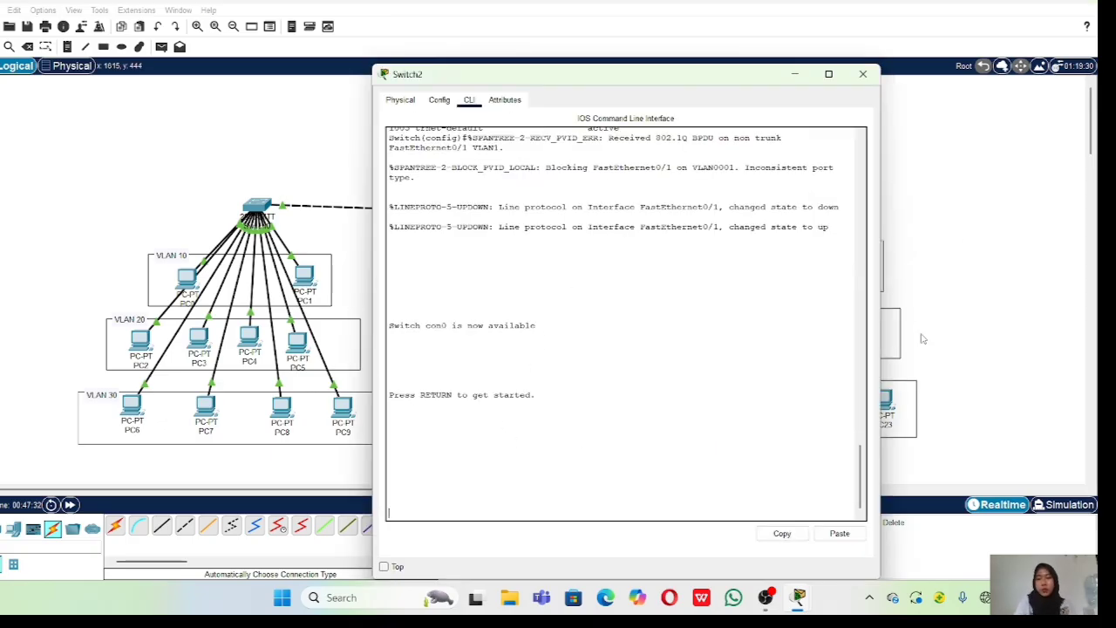
key(Return)
text(en)
key(Return)
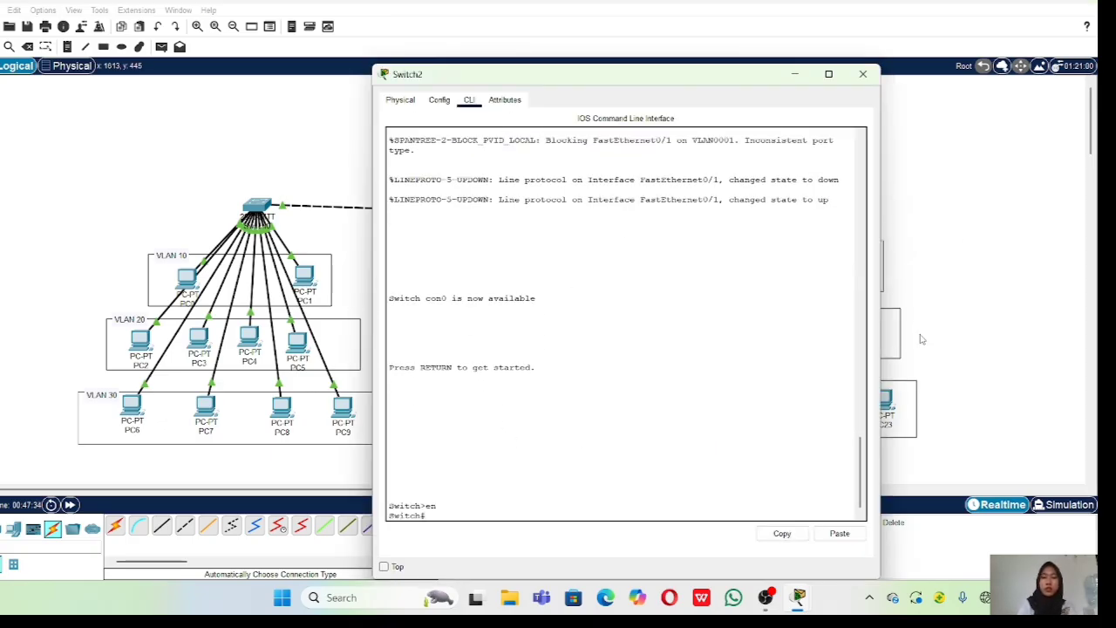
text(conf t)
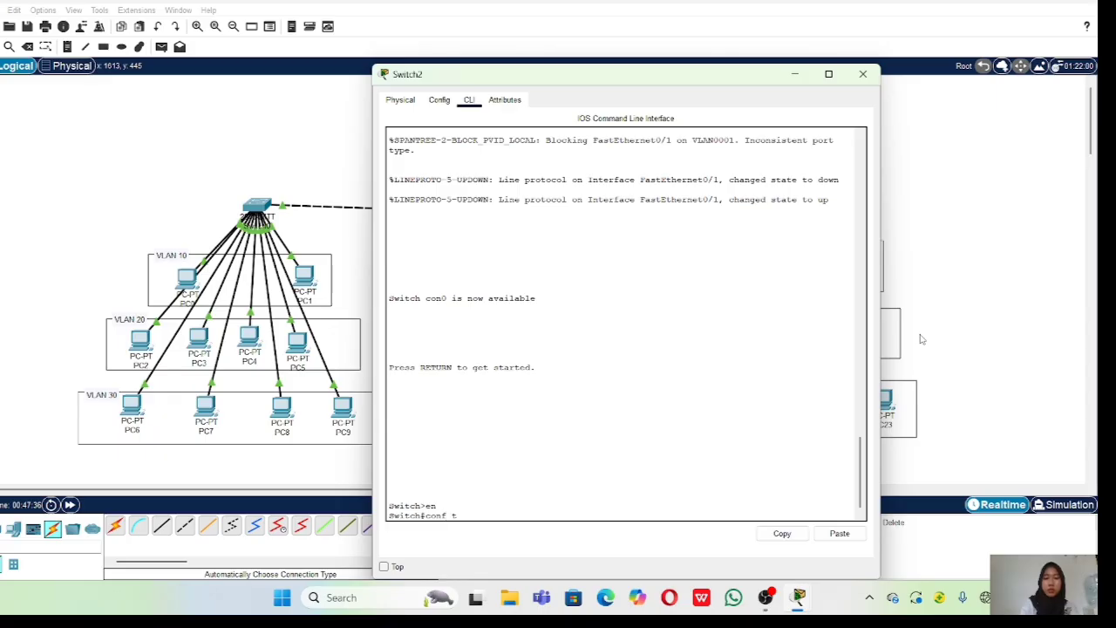
key(Return)
Check Switch2's port labels for the VLAN 10 PCs and enter configuration of interface range fa0/2-3.
text(int fa)
click(977, 256)
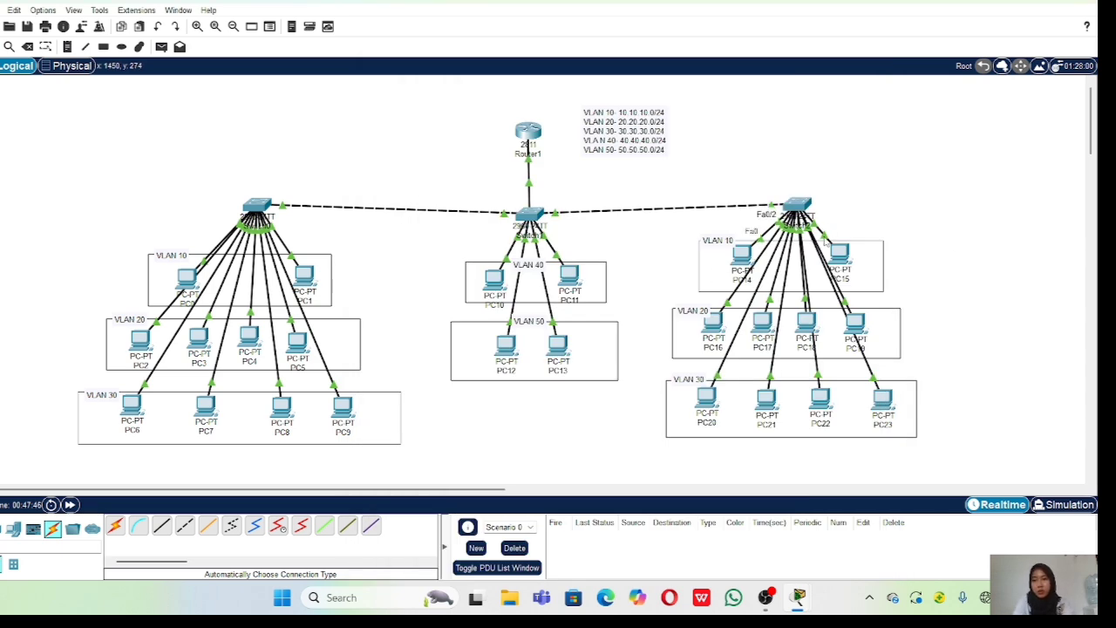
click(799, 211)
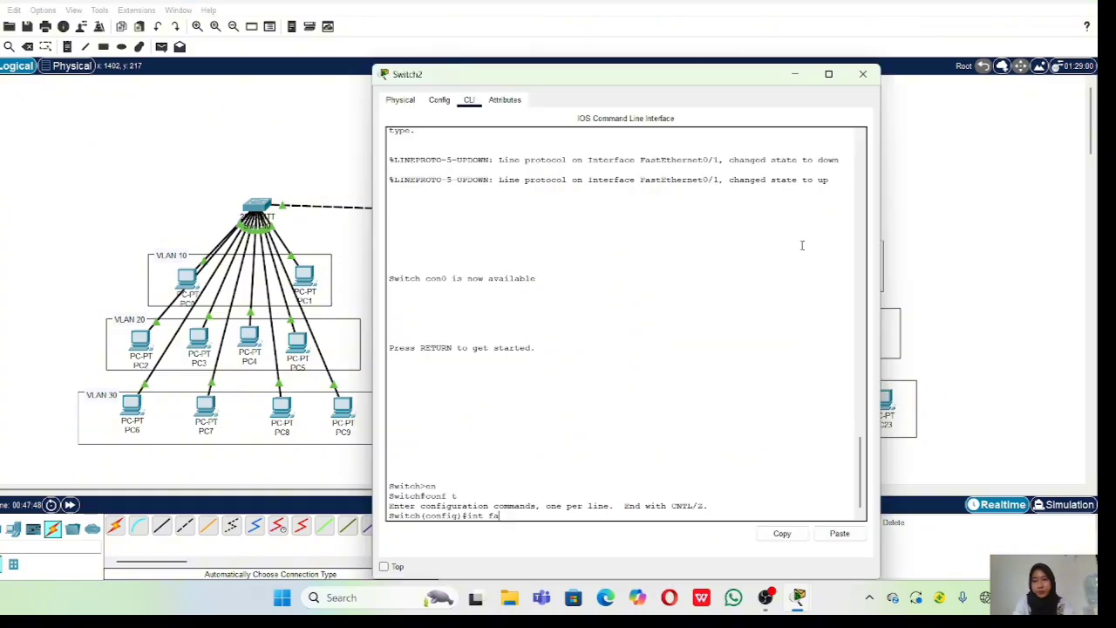
key(BackSpace)
key(BackSpace)
text(range)
text( fa0/2-)
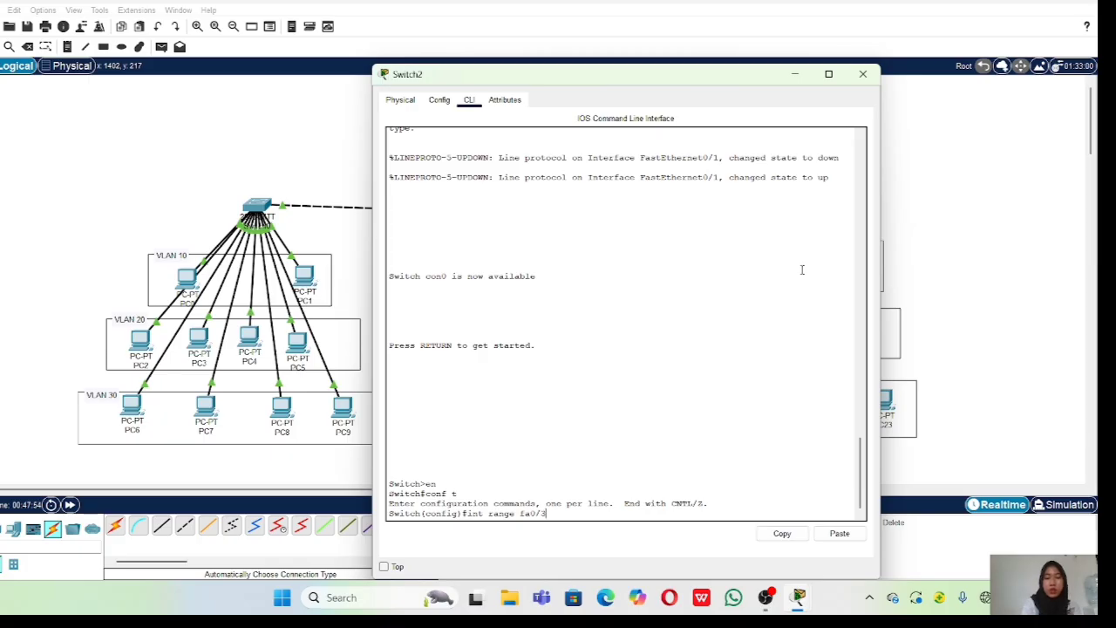
text(3)
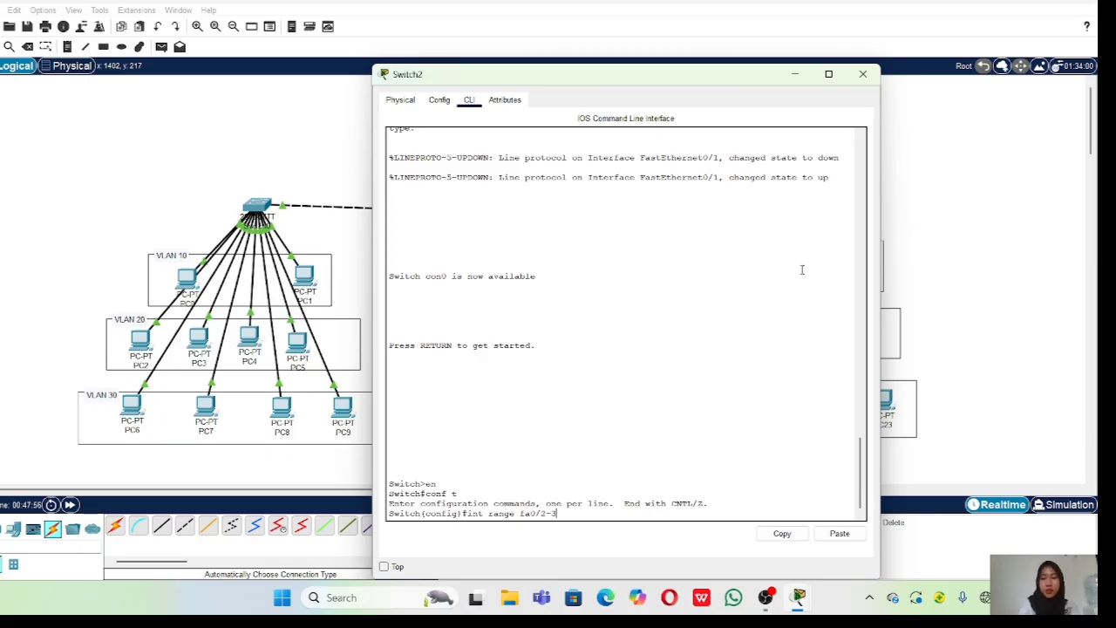
key(Return)
Set Switch2's ports fa0/2-3 to access mode with the switchport mode access command.
text(sw)
key(Tab)
text(m)
key(Tab)
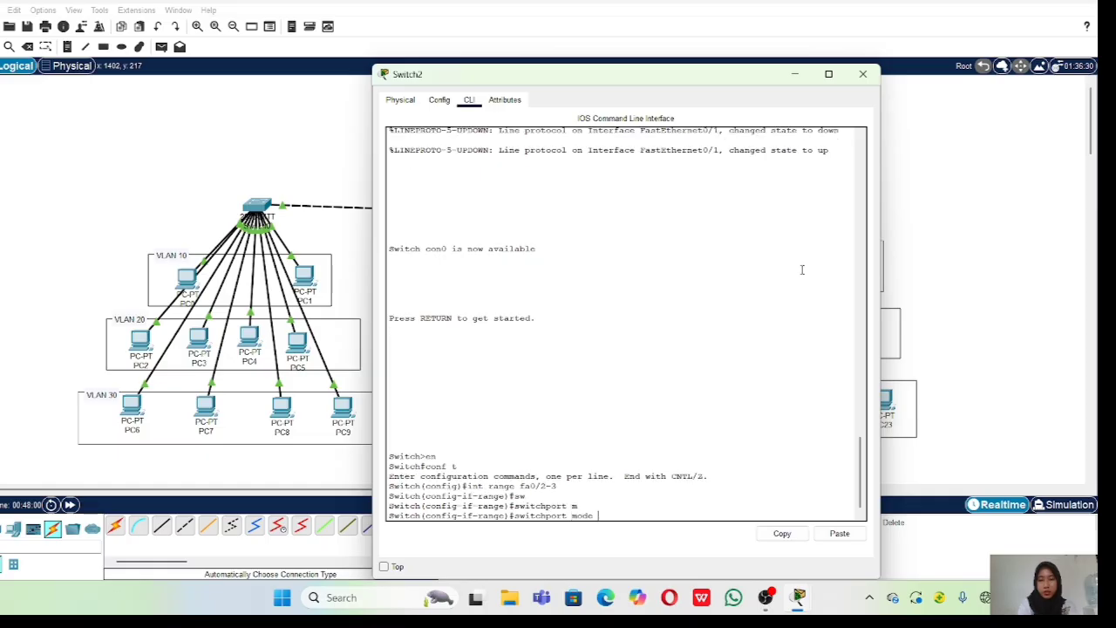
text(a)
key(Tab)
key(Return)
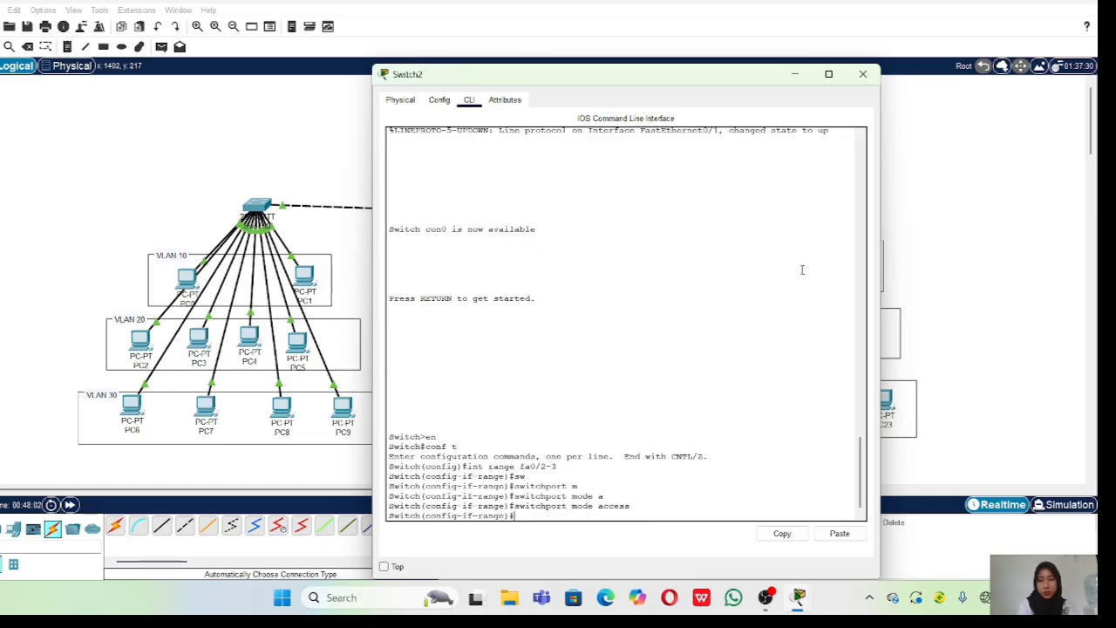
Assign Switch2's ports fa0/2-3 to VLAN 10 with switchport access vlan 10 and exit the interface range.
text(sw)
key(Tab)
text(ac)
key(Tab)
text(vlan 10)
key(Return)
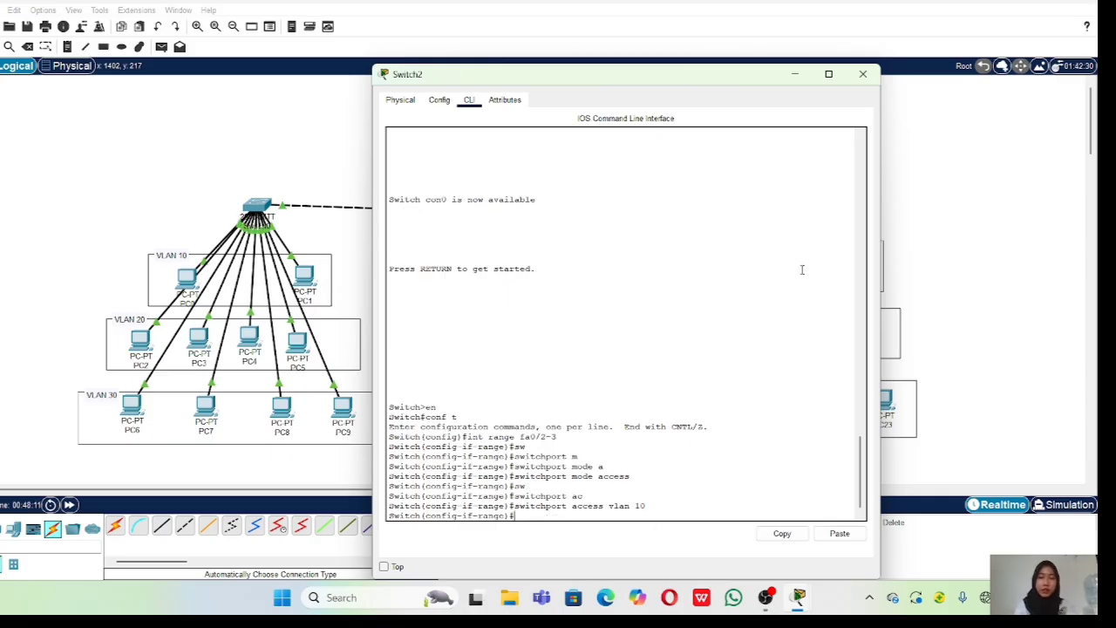
text(ex)
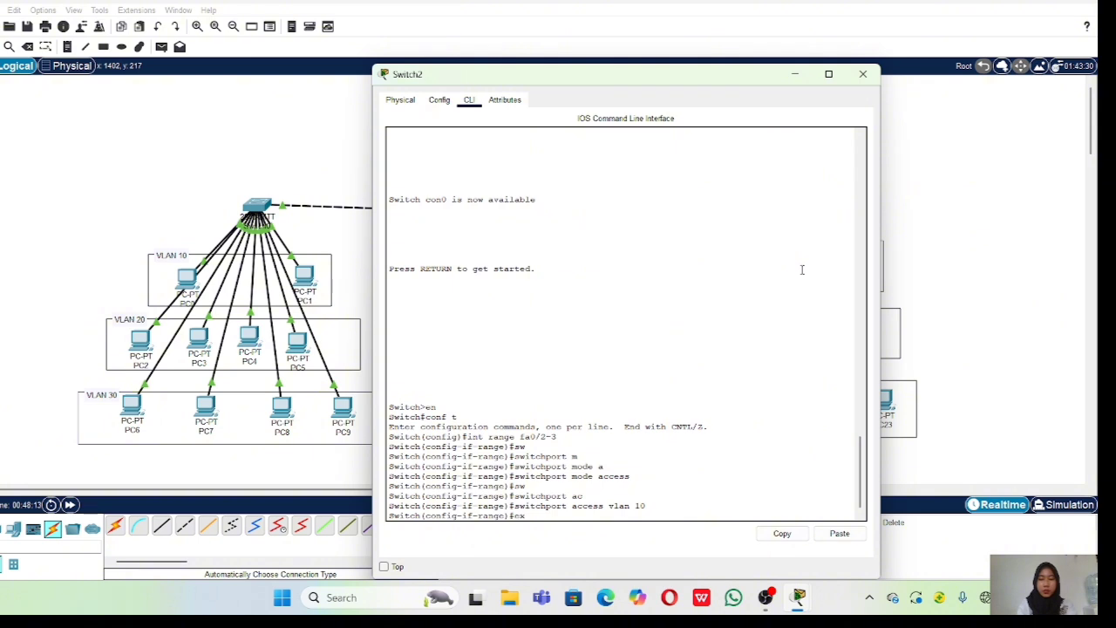
key(Return)
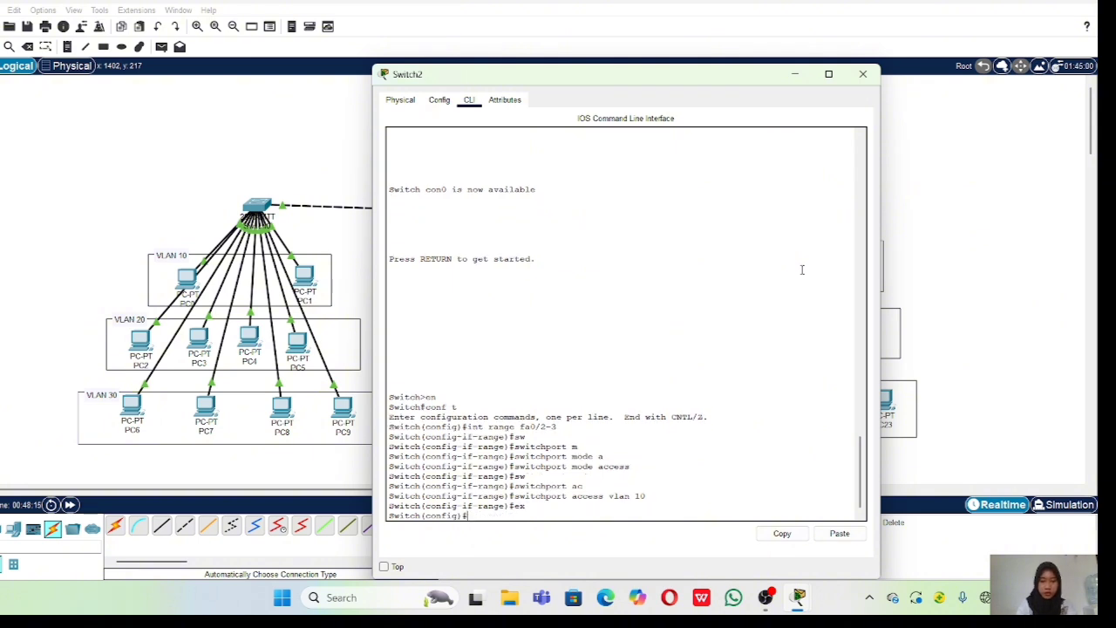
Check Switch2's port labels for the VLAN 20 PCs and enter configuration of interface range fa0/4-7.
text(int range)
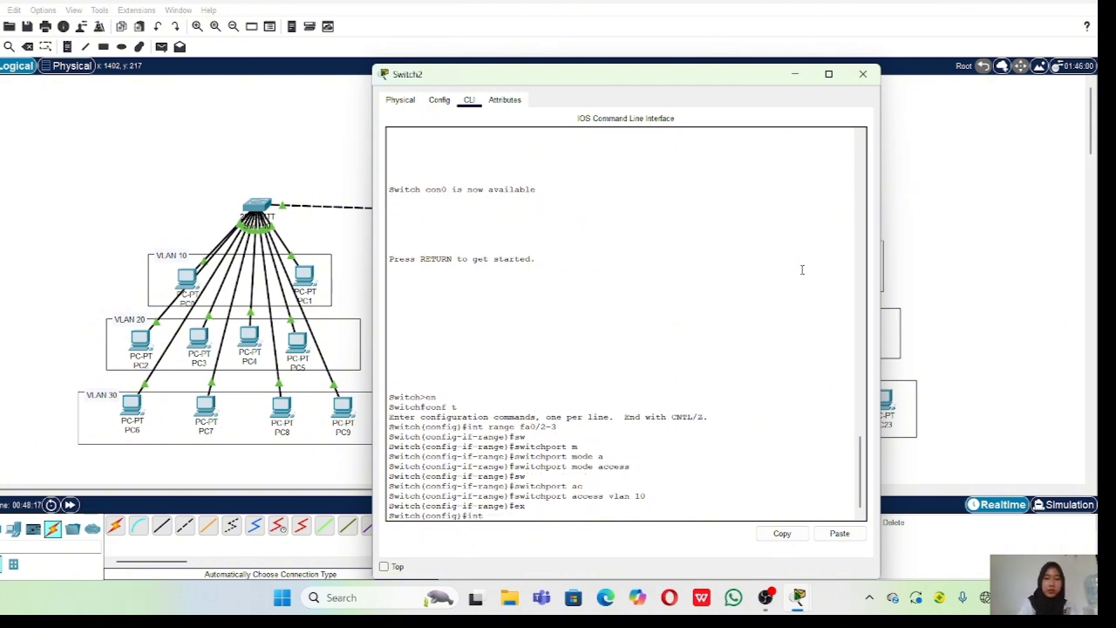
click(1070, 85)
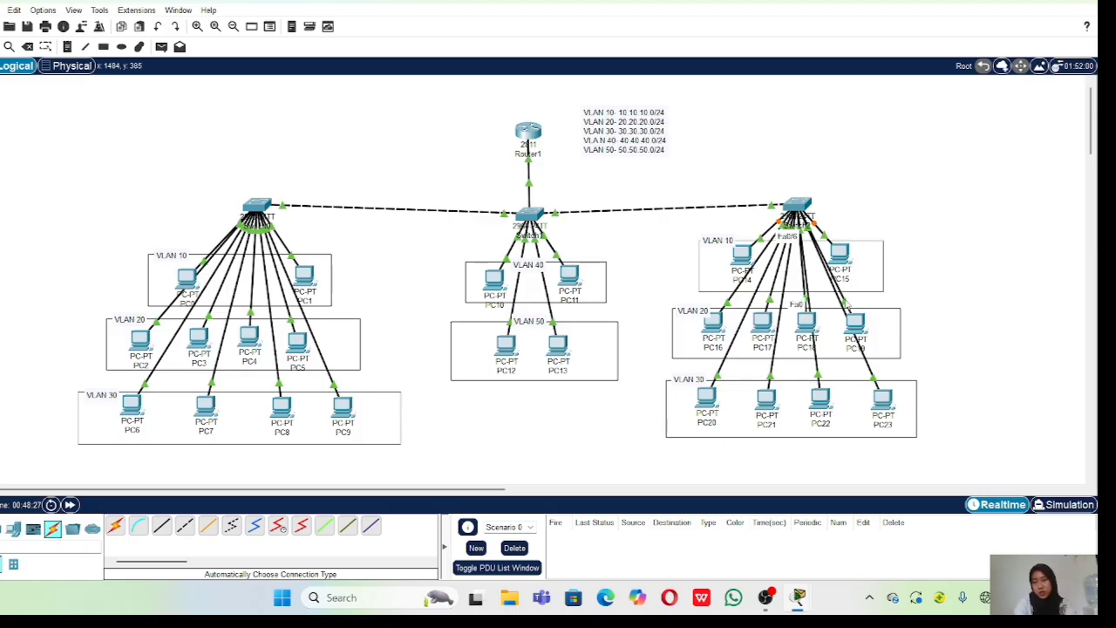
click(795, 209)
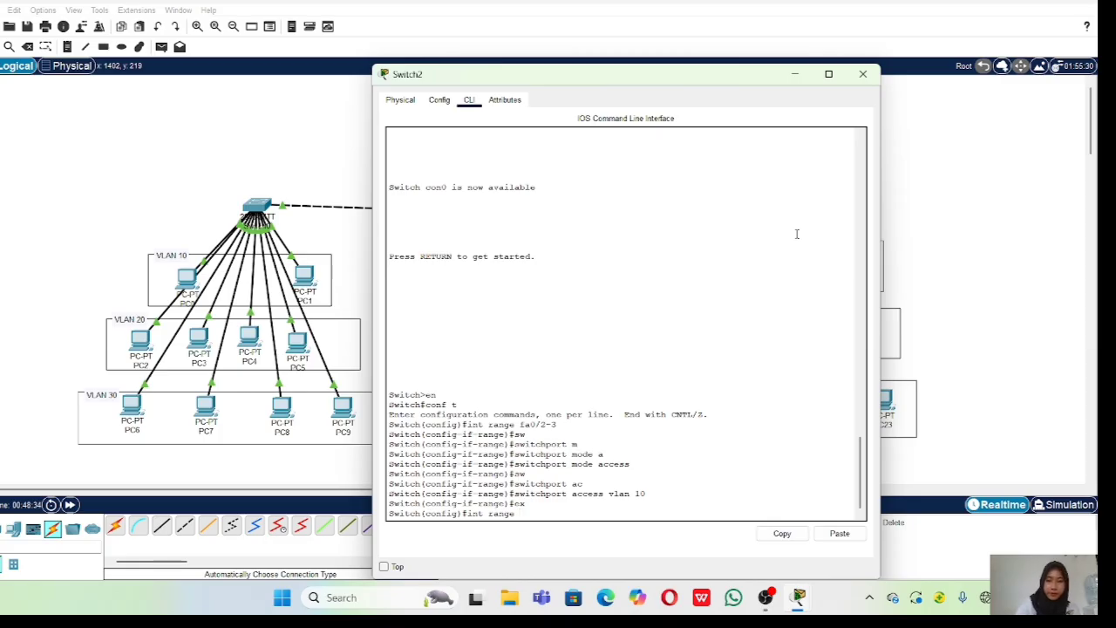
click(955, 169)
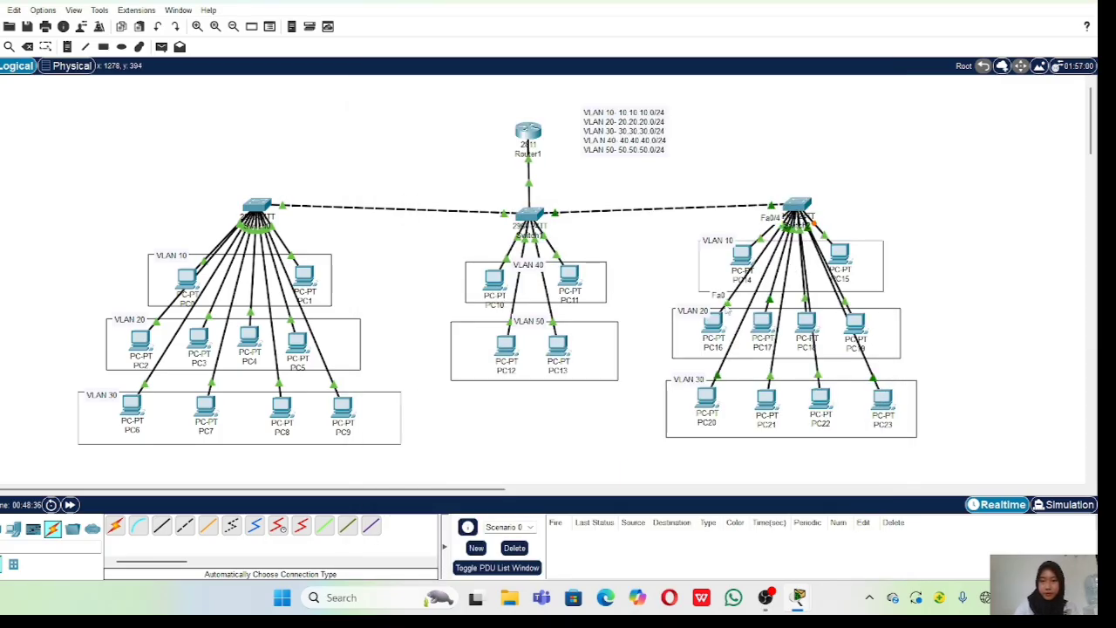
click(797, 205)
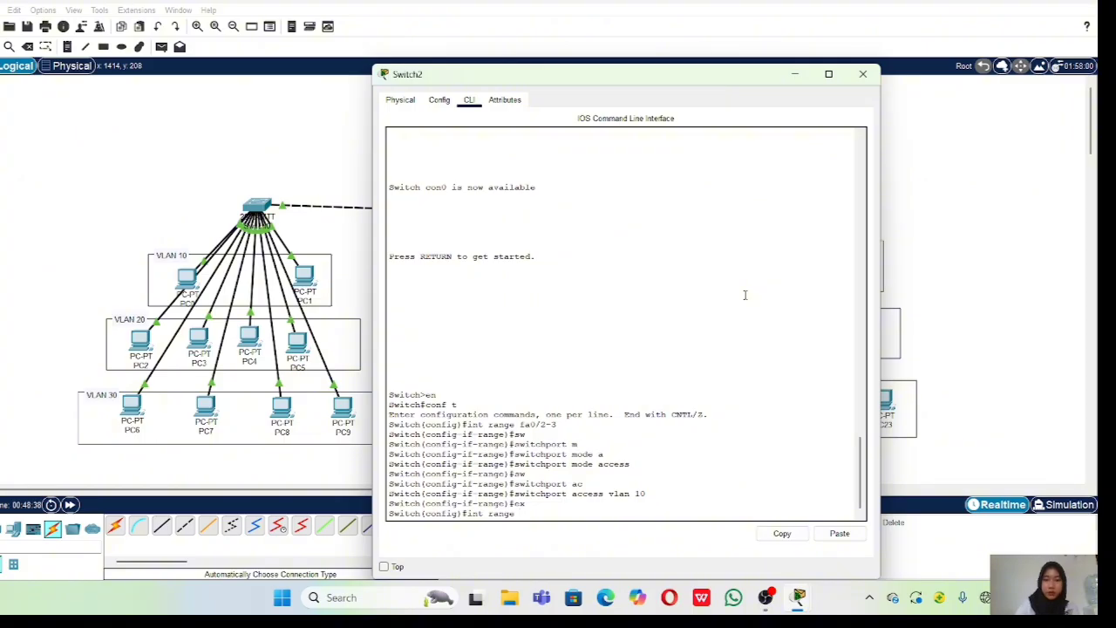
text(a0/)
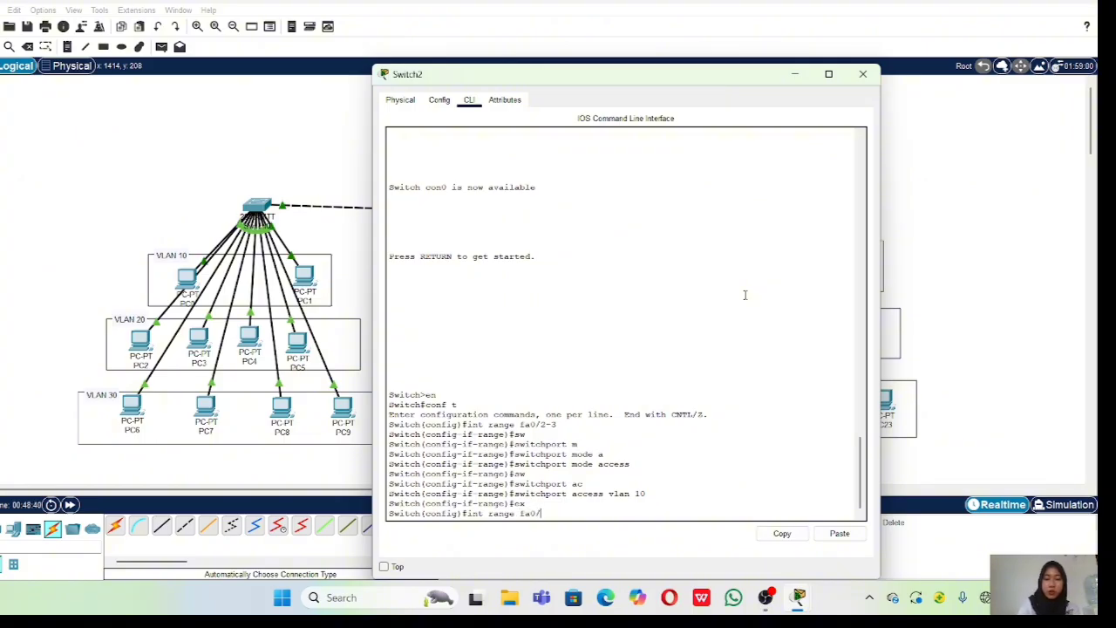
text(4-7)
key(Return)
Set Switch2's ports fa0/4-7 to access mode with the switchport mode access command.
text(sw)
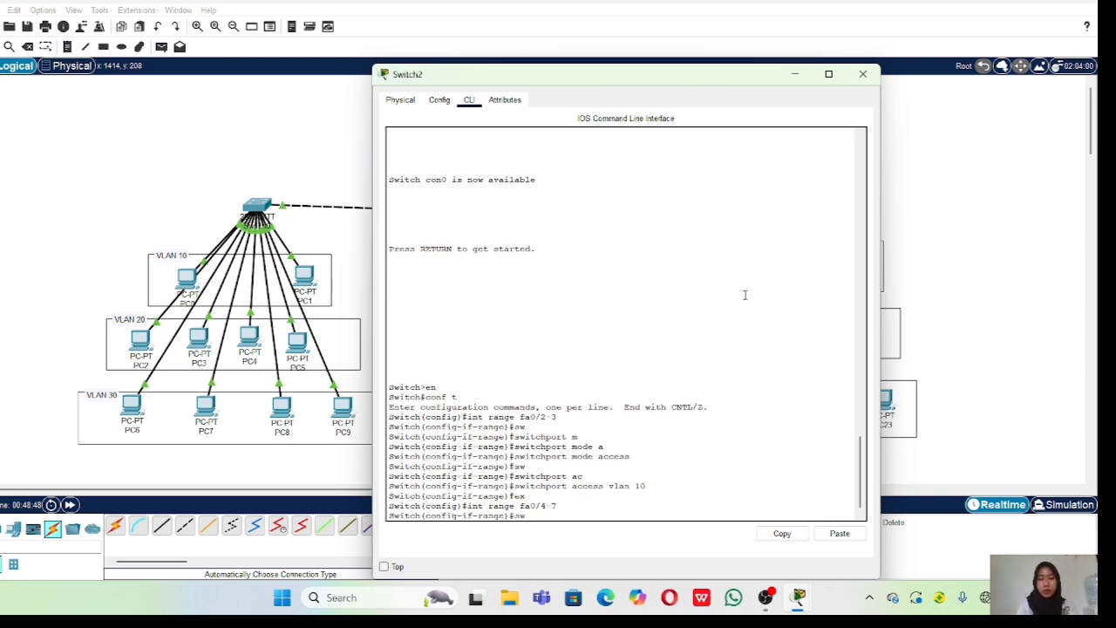
key(Tab)
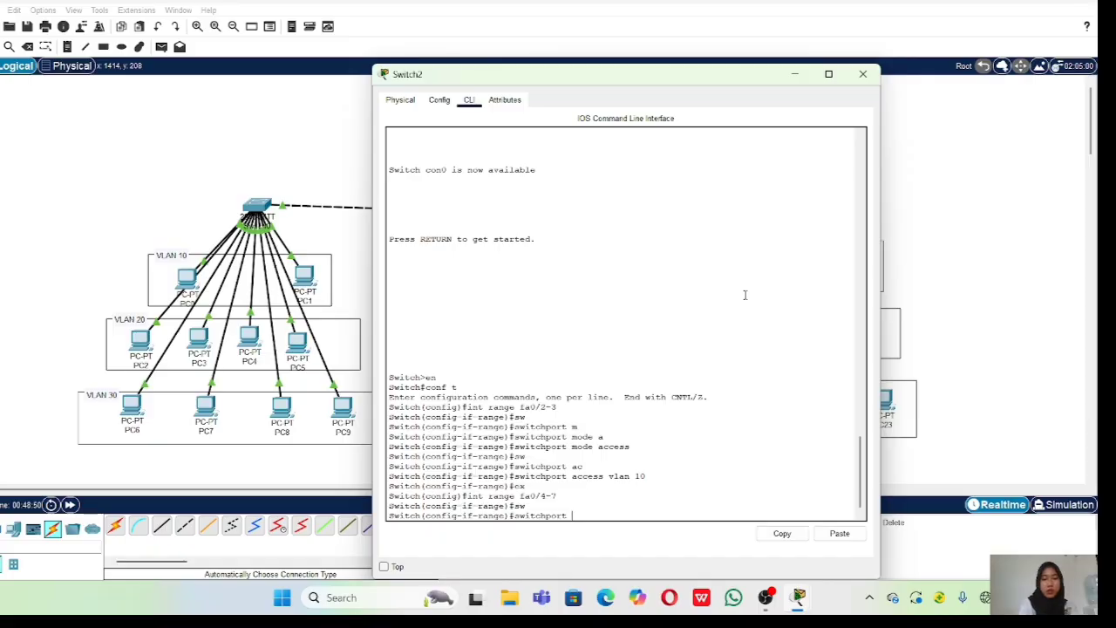
key(BackSpace)
text(m)
key(Tab)
text(a)
key(Tab)
key(Return)
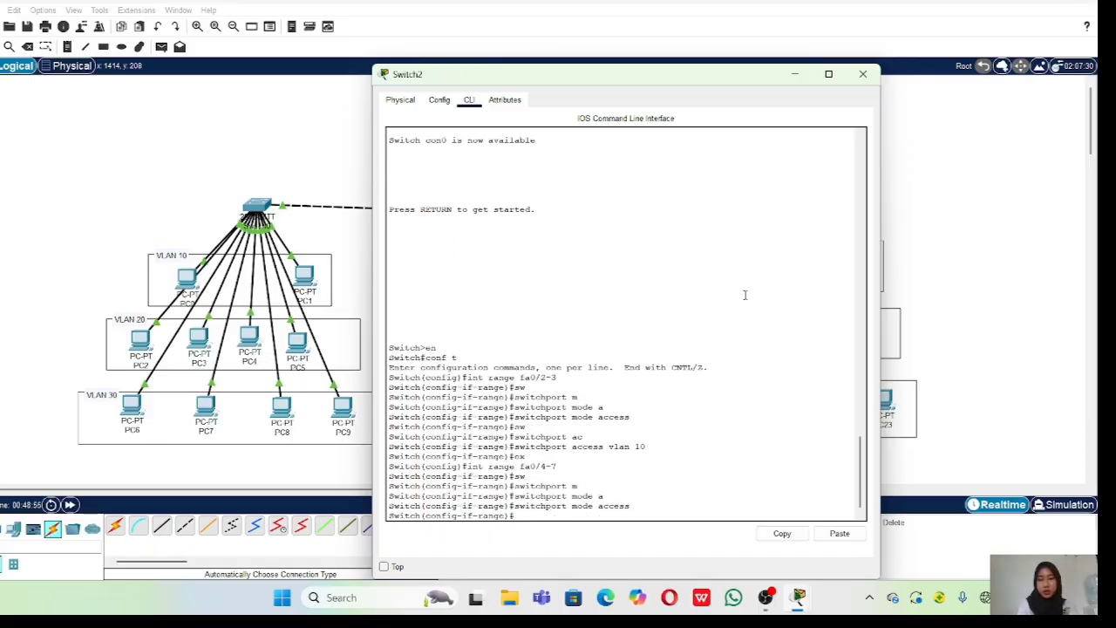
Assign Switch2's ports fa0/4-7 to VLAN 20 with switchport access vlan 20 and exit the interface range.
text(sw)
key(Tab)
text(a)
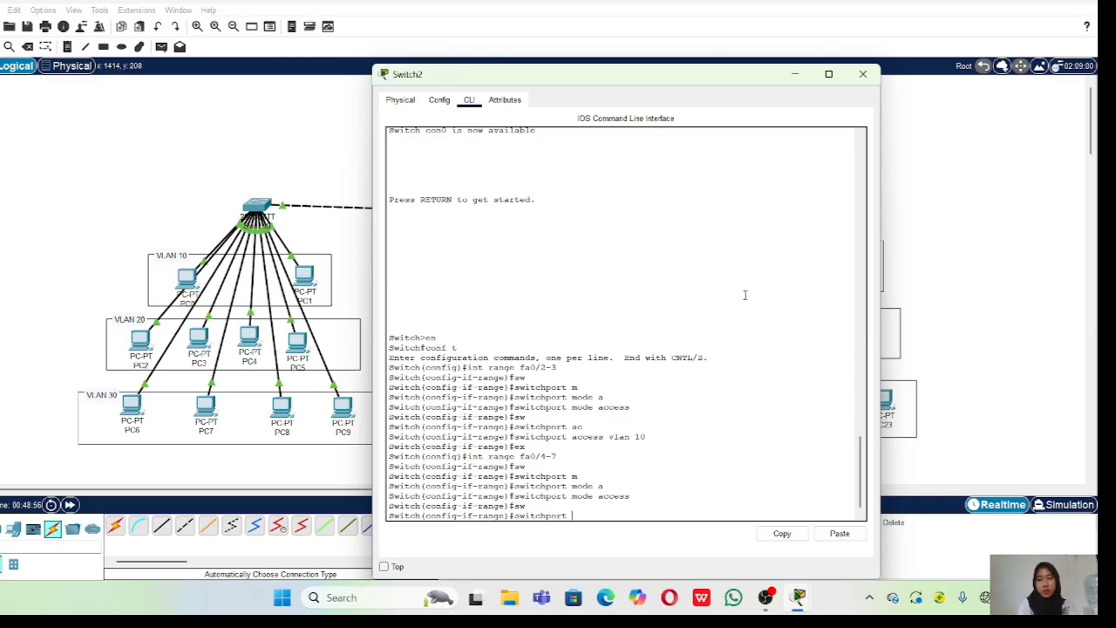
text(s)
key(BackSpace)
key(Tab)
text(vlan 20)
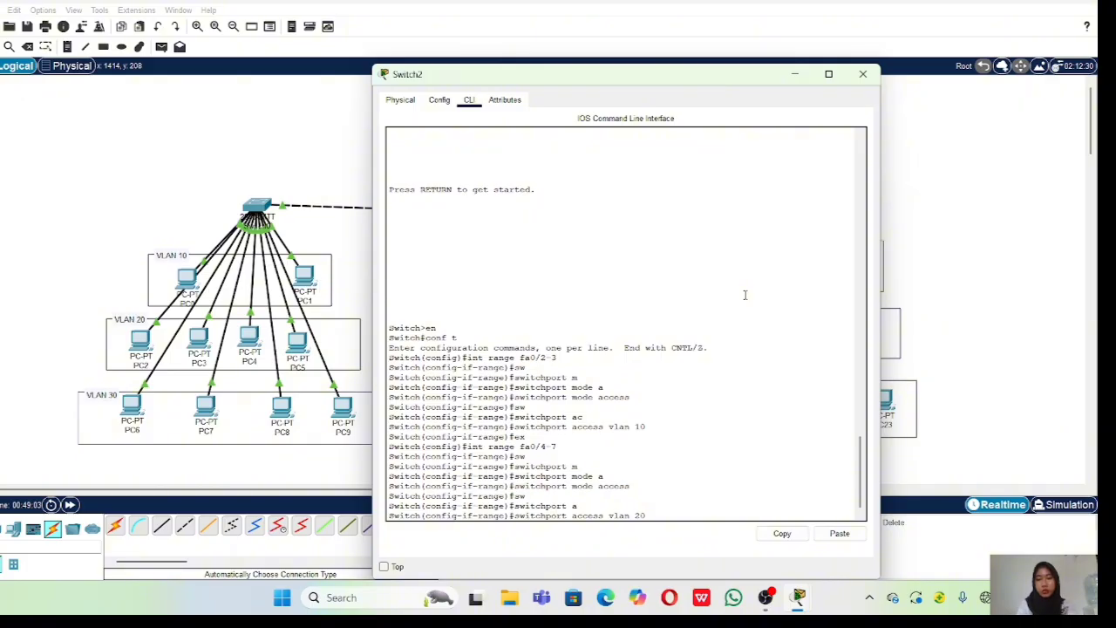
key(Return)
text(ex)
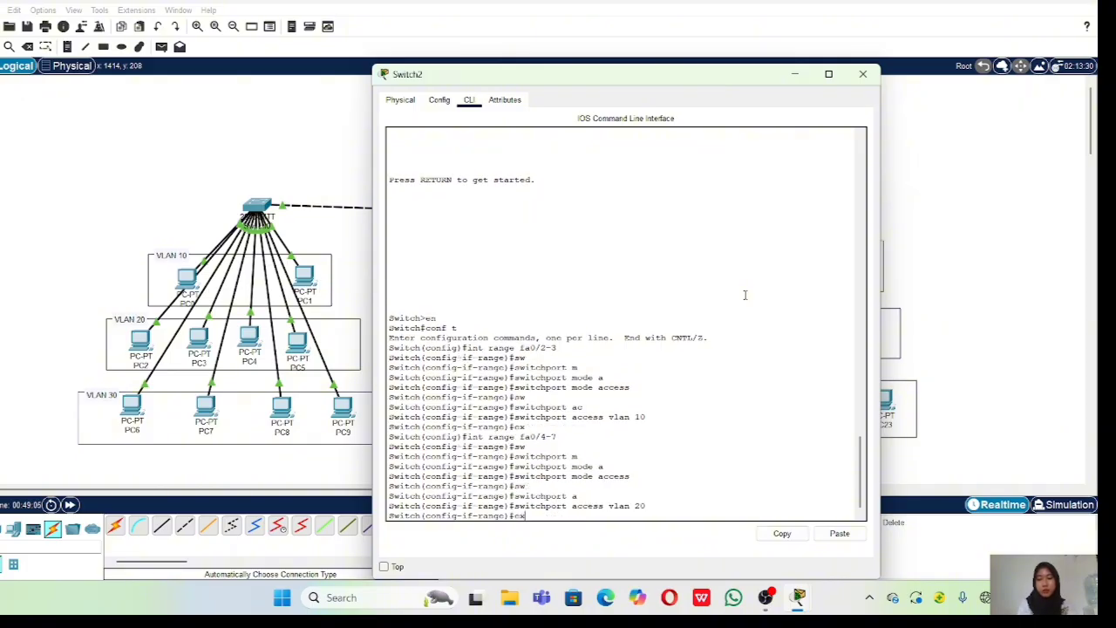
key(Return)
Check Switch2's port labels for the VLAN 30 PCs and enter configuration of interface range fa0/8-11.
text(t )
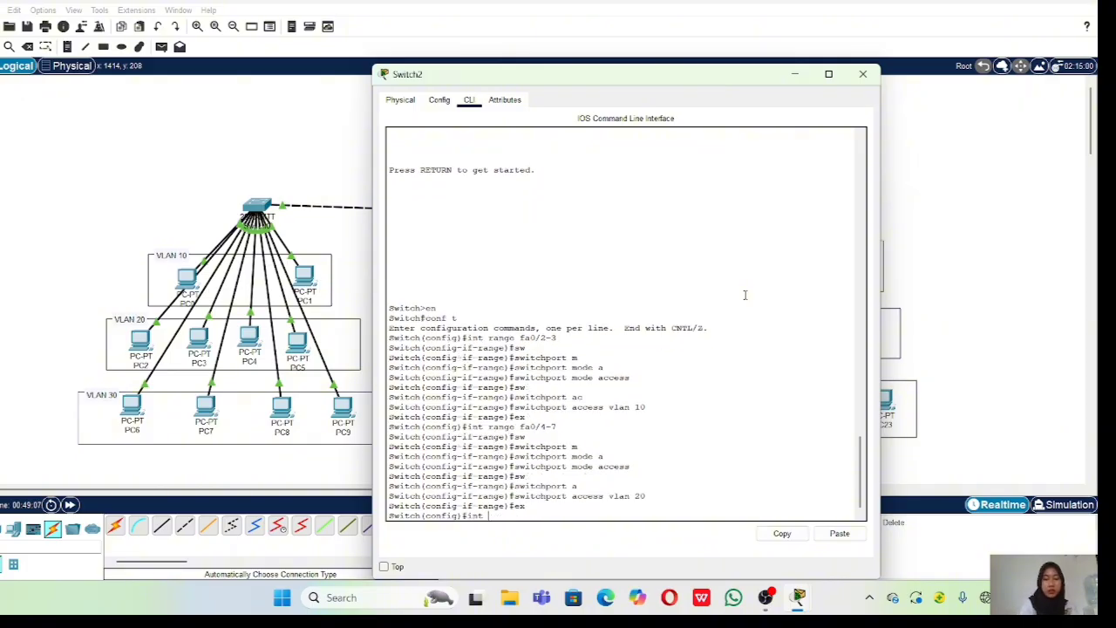
text(range )
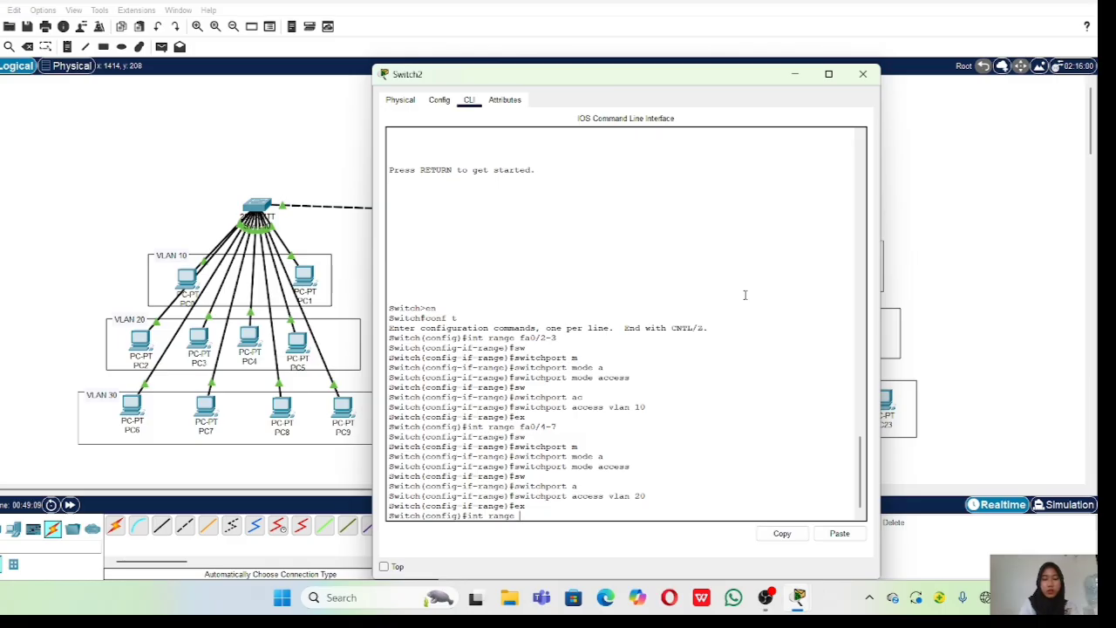
text(fa0/)
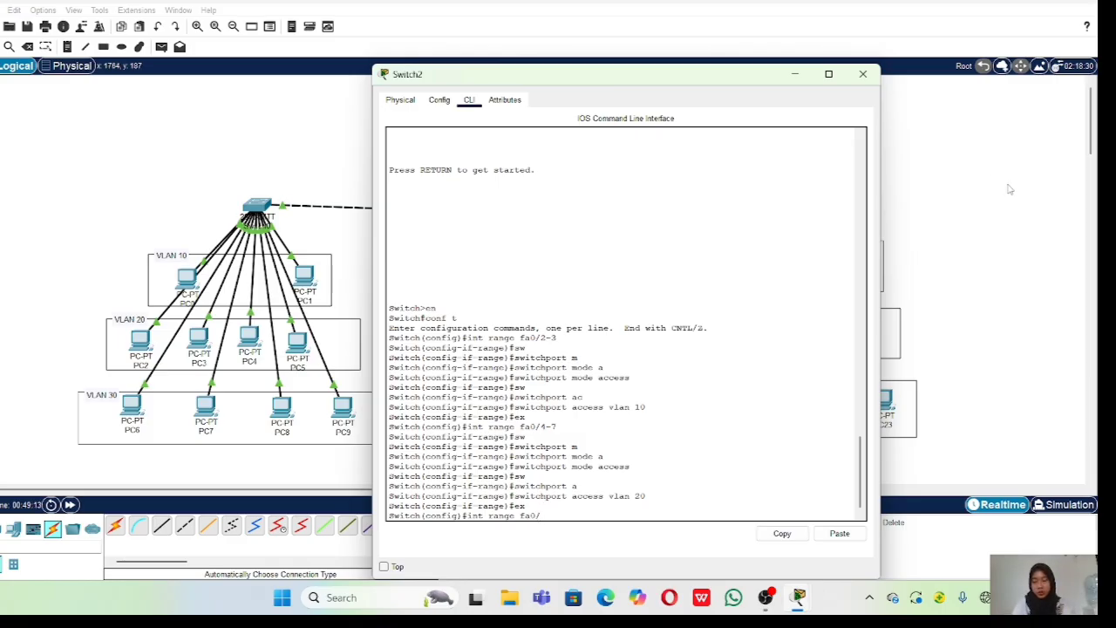
click(1008, 187)
mouse_move(716, 376)
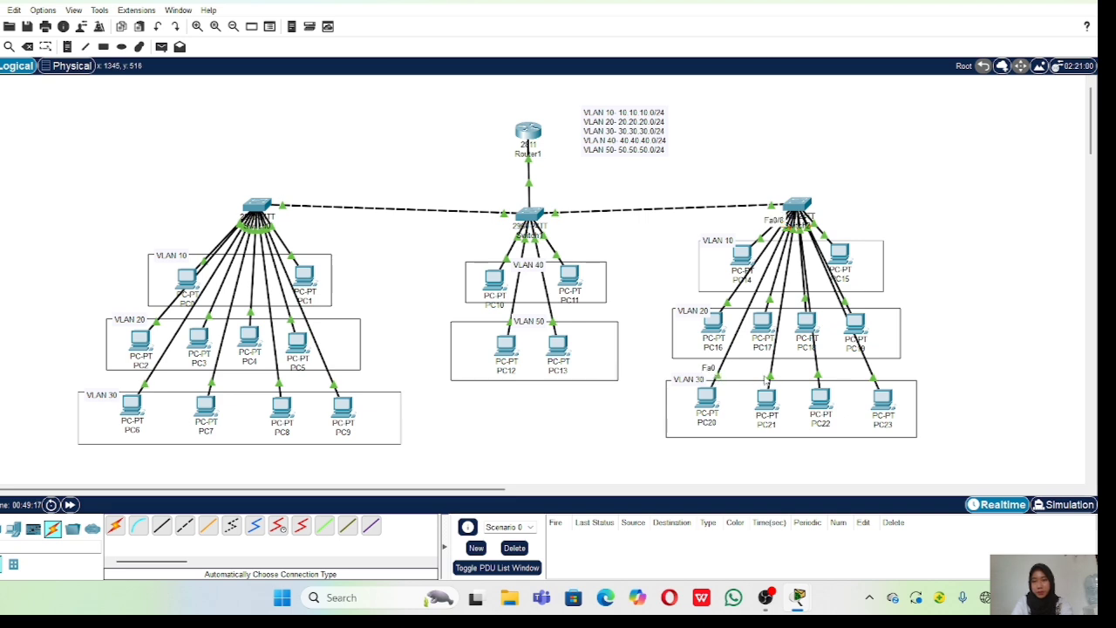
mouse_move(771, 383)
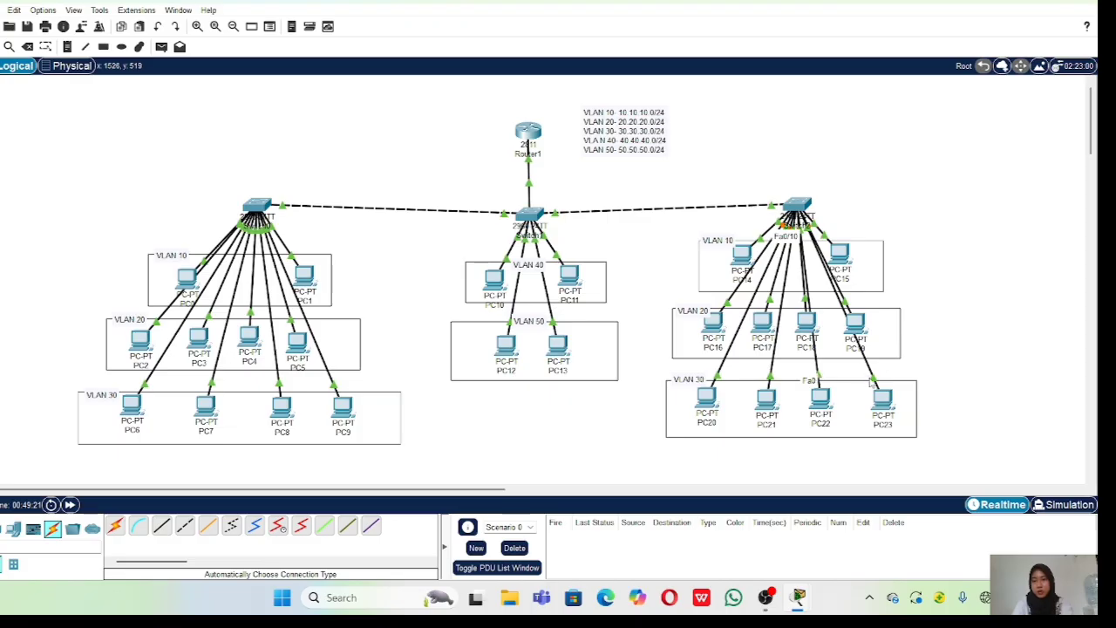
click(796, 207)
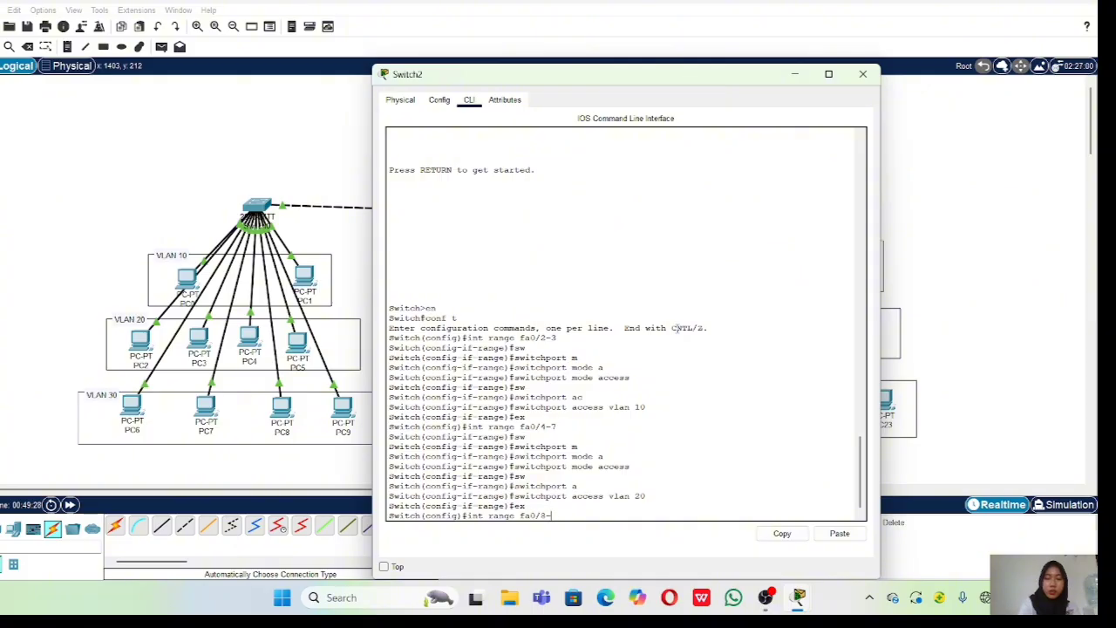
key(Return)
Set Switch2's ports fa0/8-11 to access mode with the switchport mode access command.
text(s)
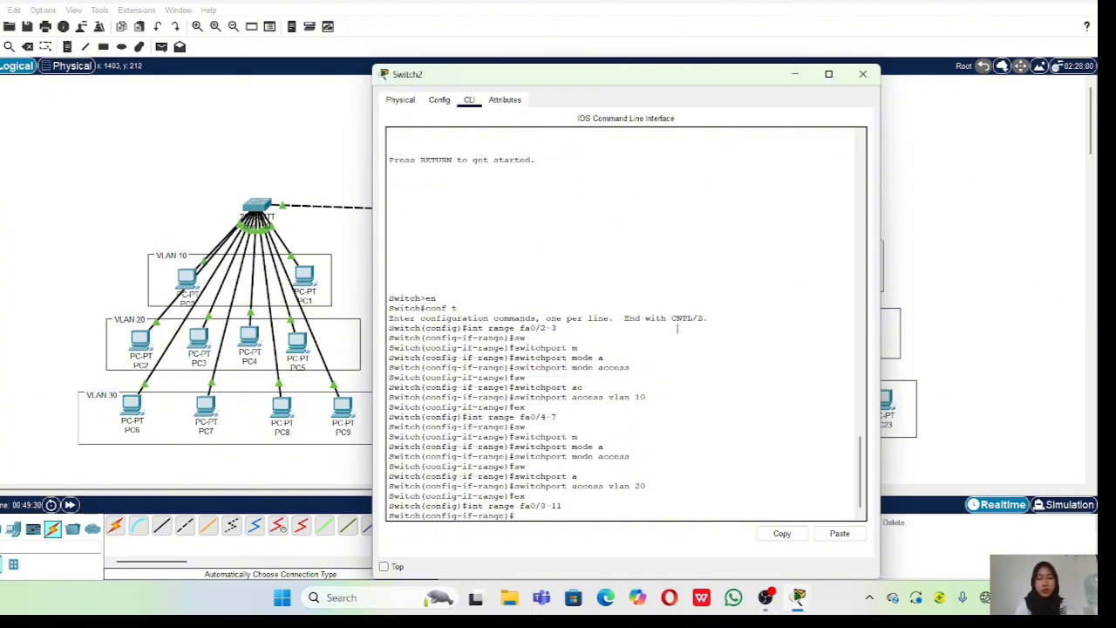
text(w)
key(Tab)
text(m)
key(Tab)
text(a)
key(Tab)
key(Return)
Assign Switch2's ports fa0/8-11 to VLAN 30 with switchport access vlan 30 and exit the interface range.
text(s)
key(Tab)
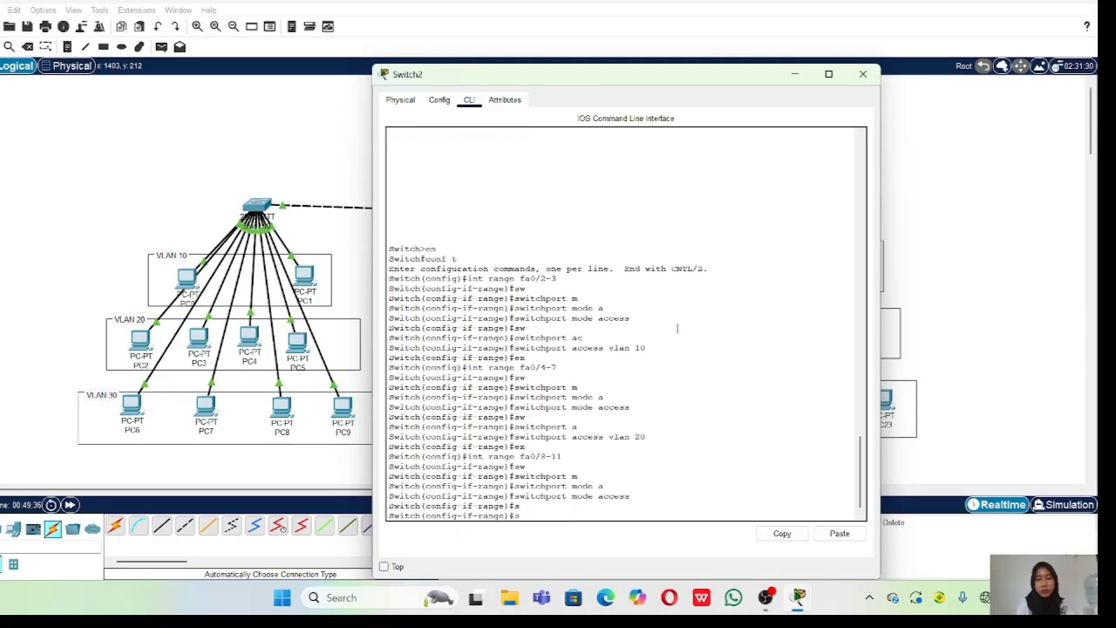
text(w)
key(Tab)
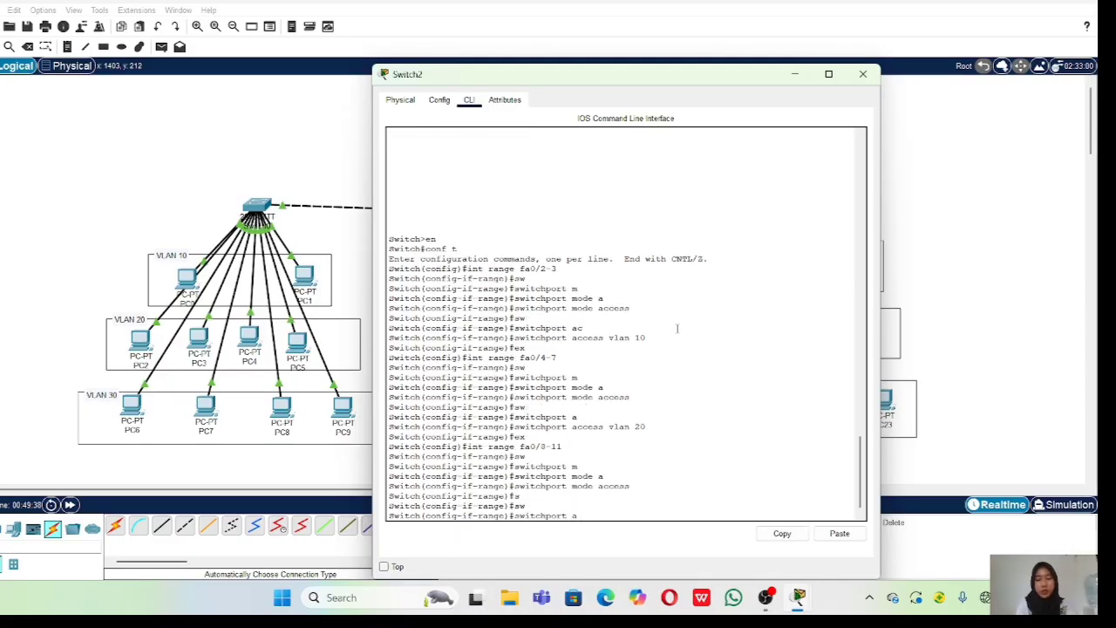
text(a)
key(Tab)
text(vlan)
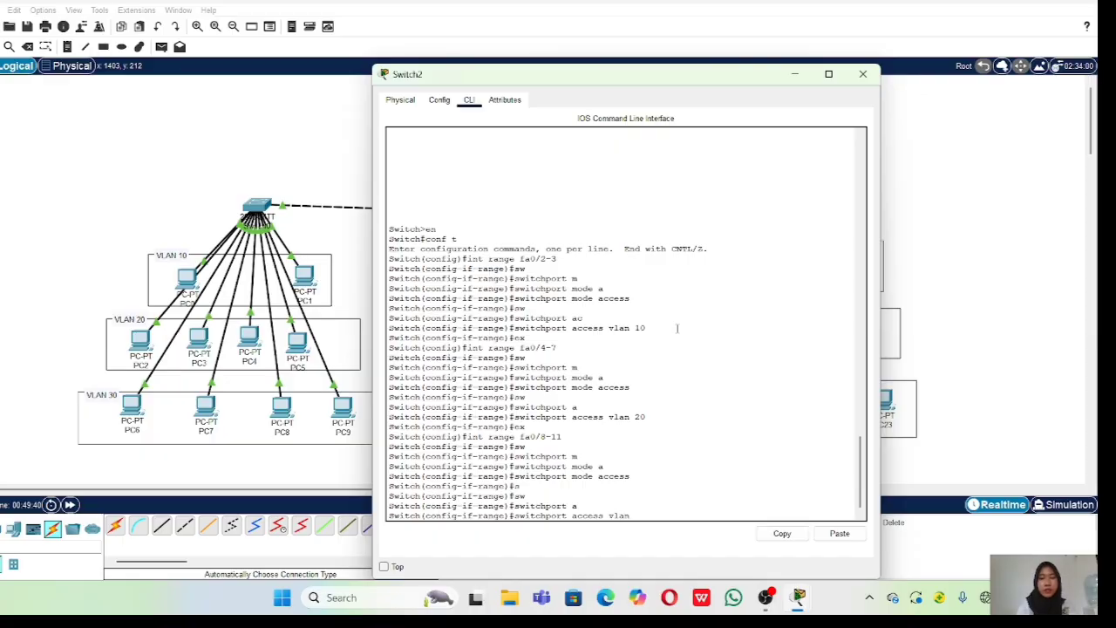
text( 30)
key(Return)
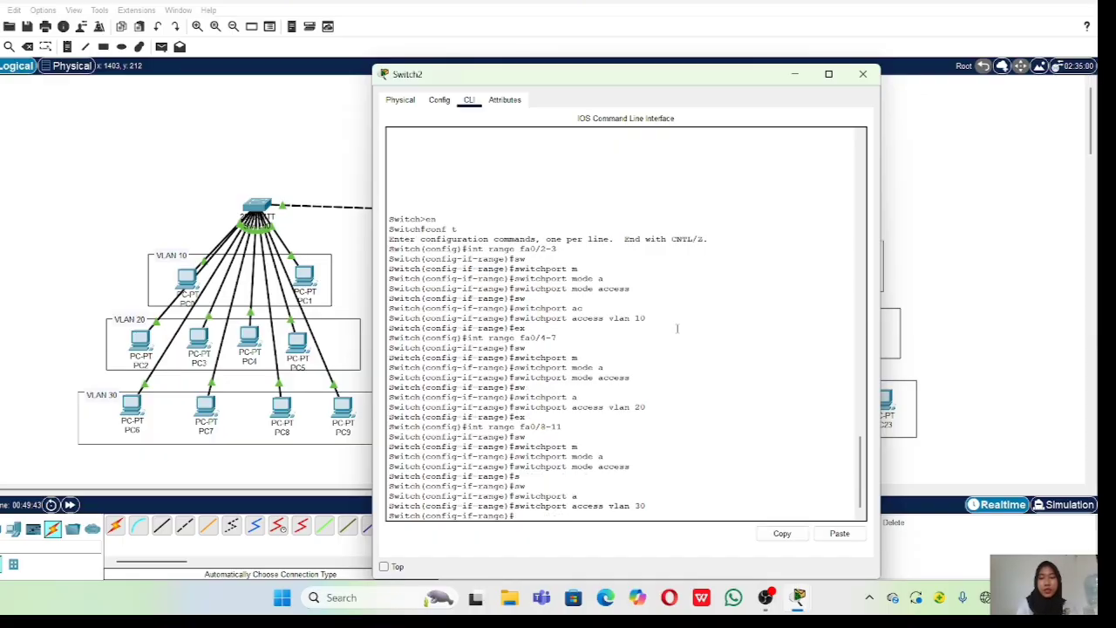
text(ex)
key(Return)
Display Switch2's VLAN table with do show vlan brief and check the port assignments of VLANs 10, 20 and 30.
text(do show v)
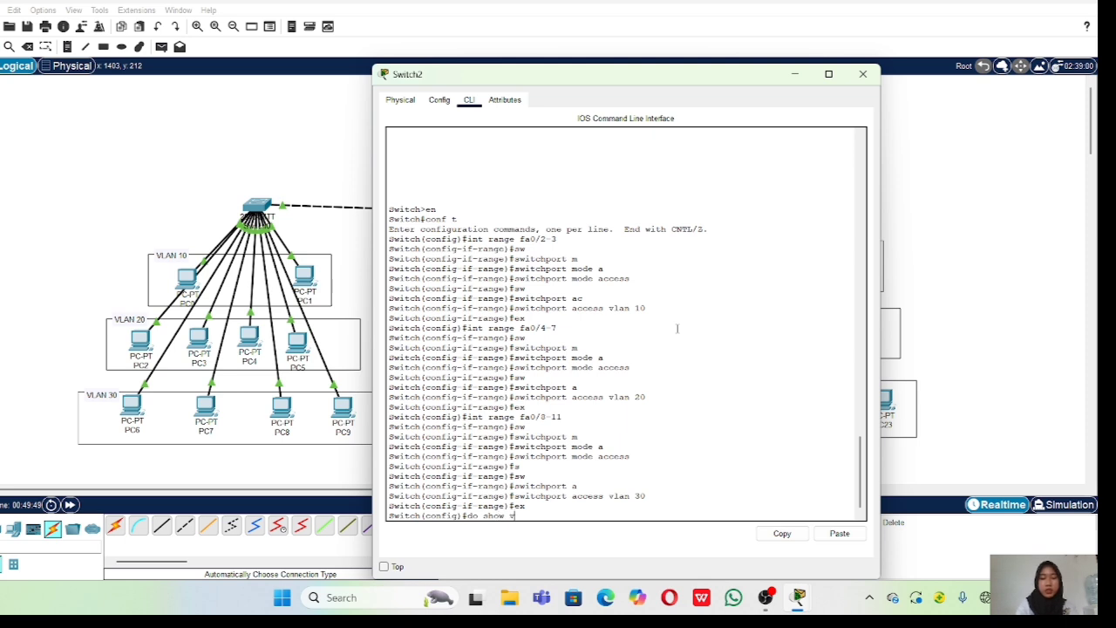
text(lan brief)
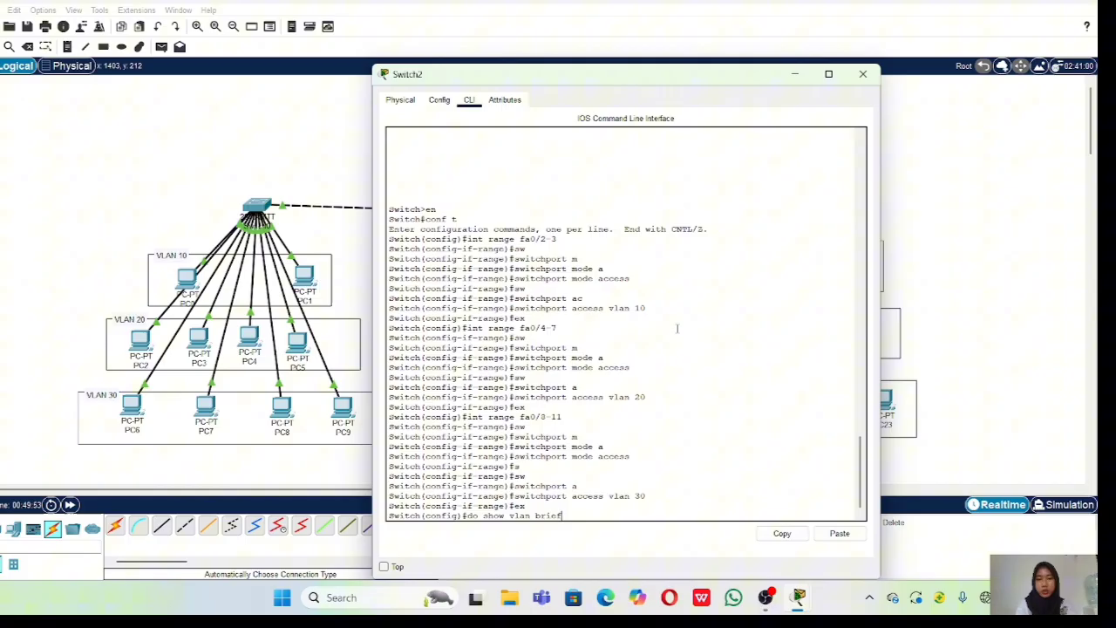
key(Return)
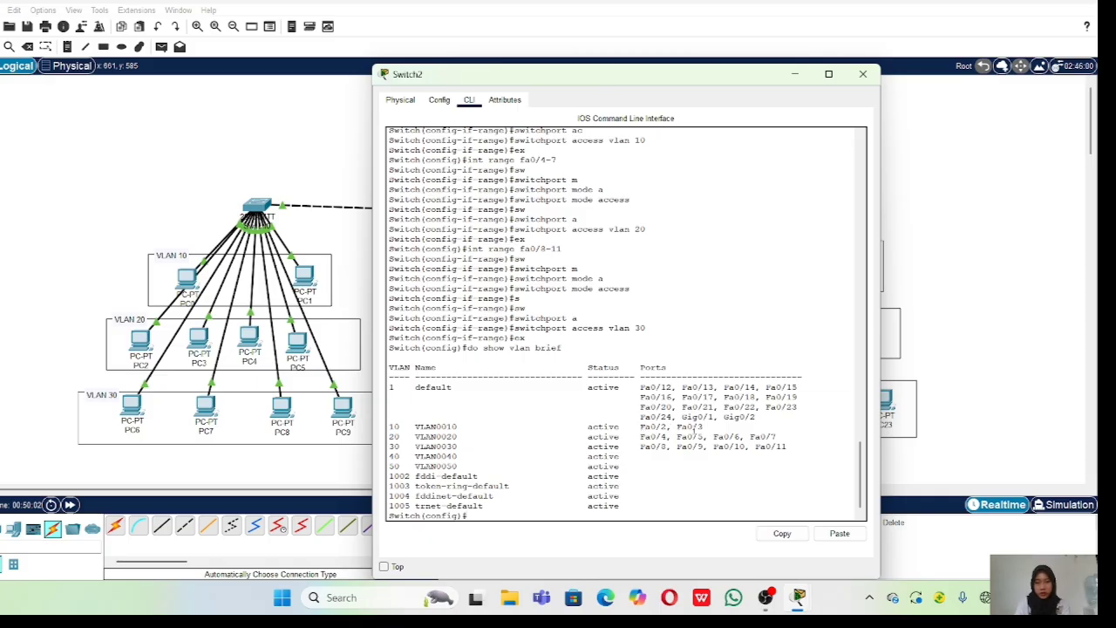
drag(388, 435, 778, 438)
click(546, 419)
drag(704, 426, 454, 419)
click(503, 475)
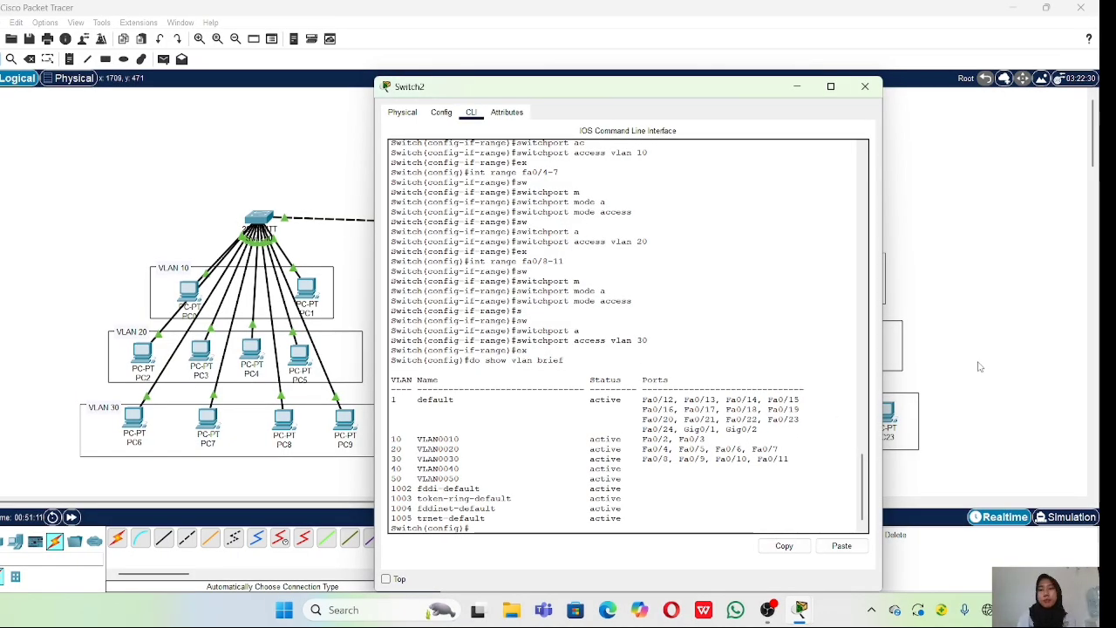
Open PC0's IP configuration in VLAN 10 and switch its IPv4 addressing to DHCP.
click(978, 367)
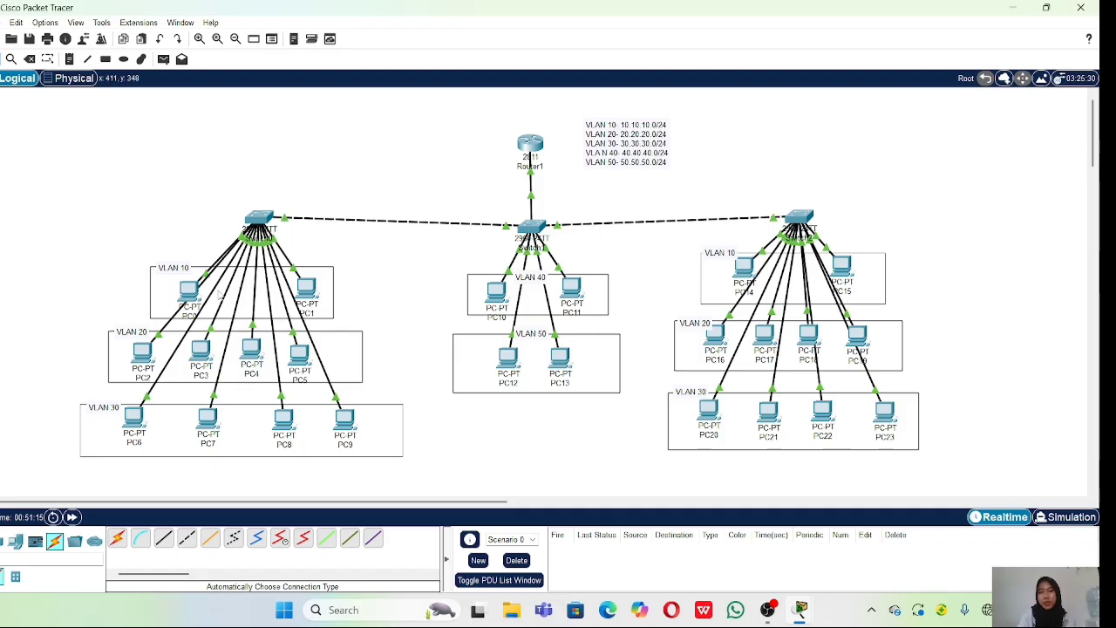
click(189, 293)
click(447, 112)
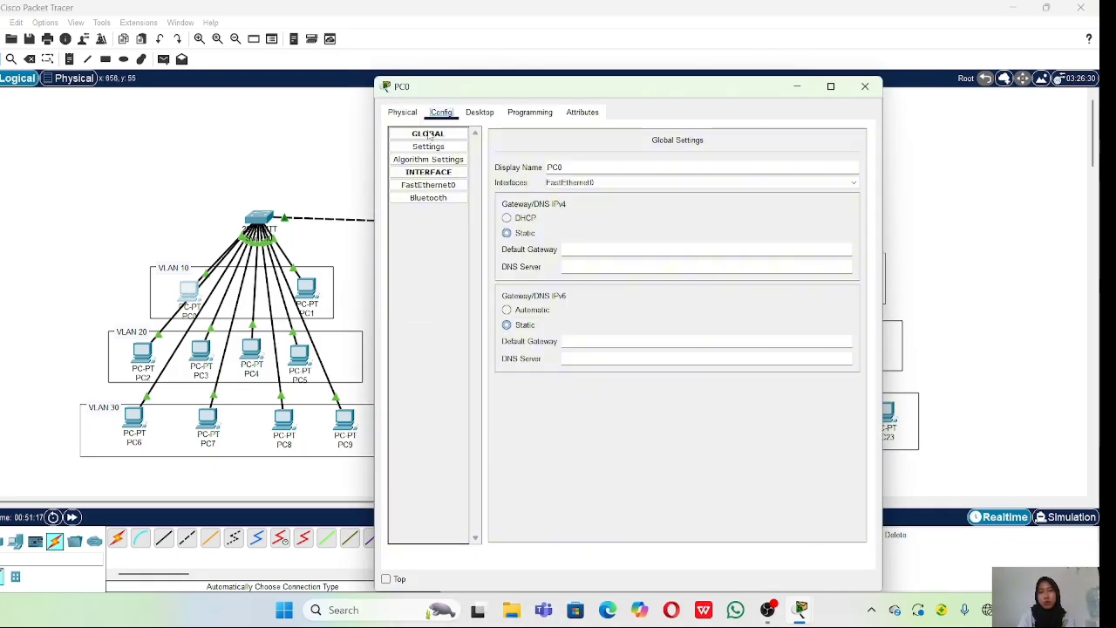
click(480, 112)
click(421, 164)
click(401, 180)
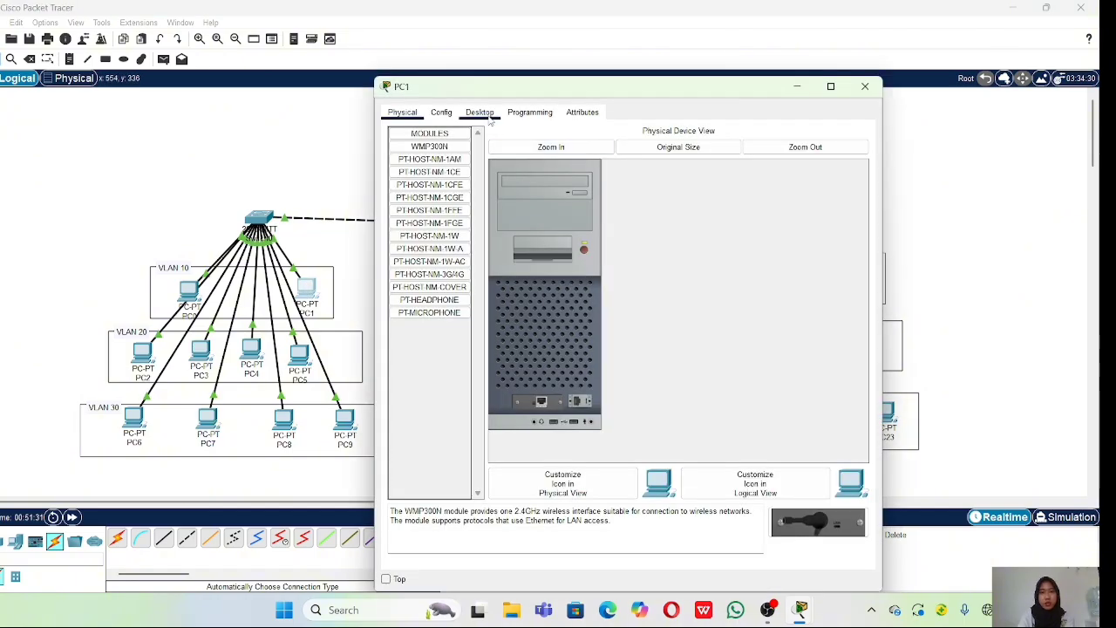
Switch PC1's IPv4 addressing in VLAN 10 from static to DHCP in its IP configuration.
click(480, 112)
click(441, 161)
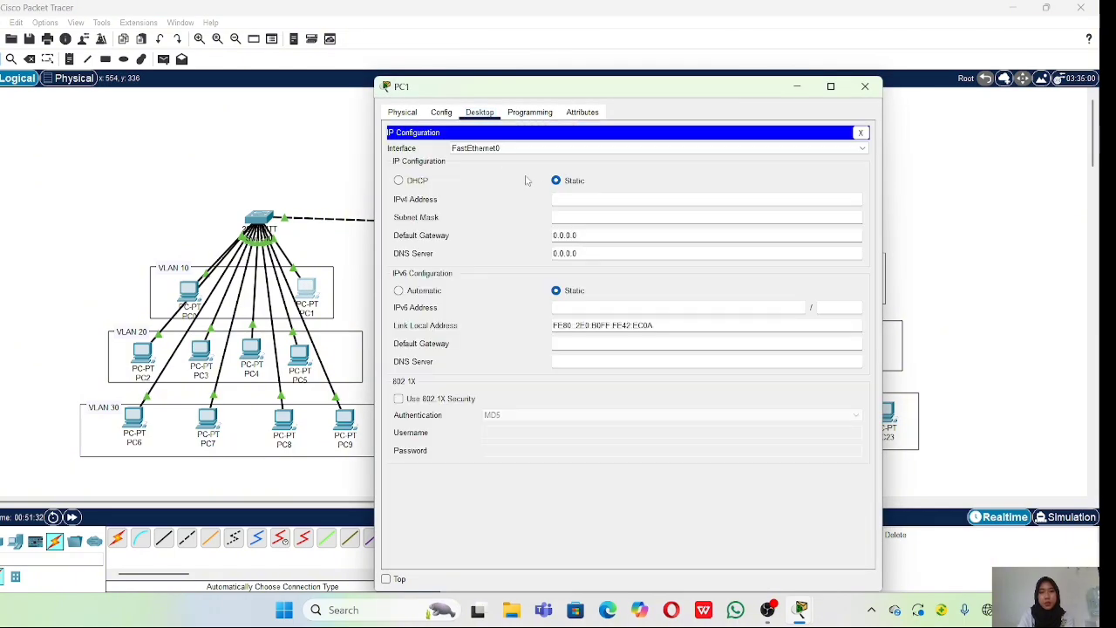
click(398, 181)
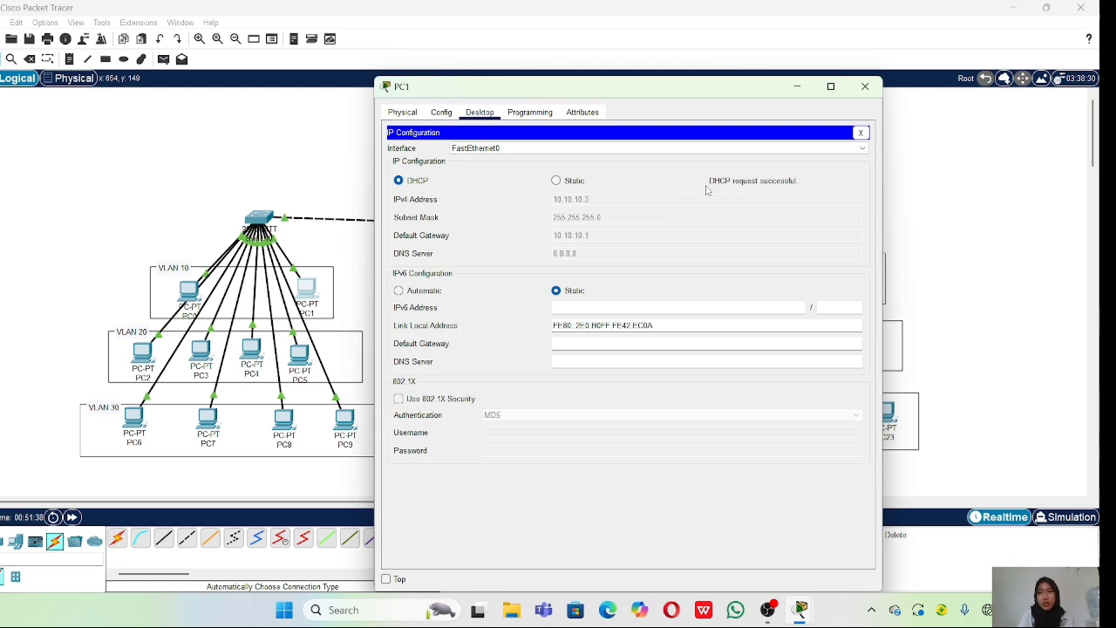
Switch PC2's IPv4 addressing in VLAN 20 from static to DHCP in its IP configuration.
click(1002, 179)
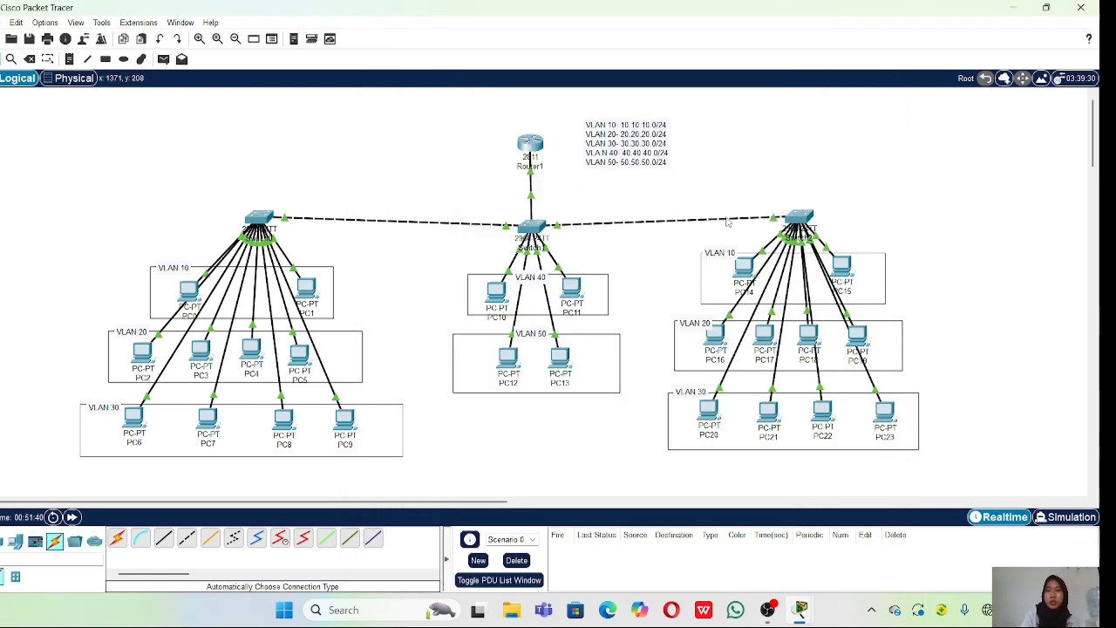
click(144, 349)
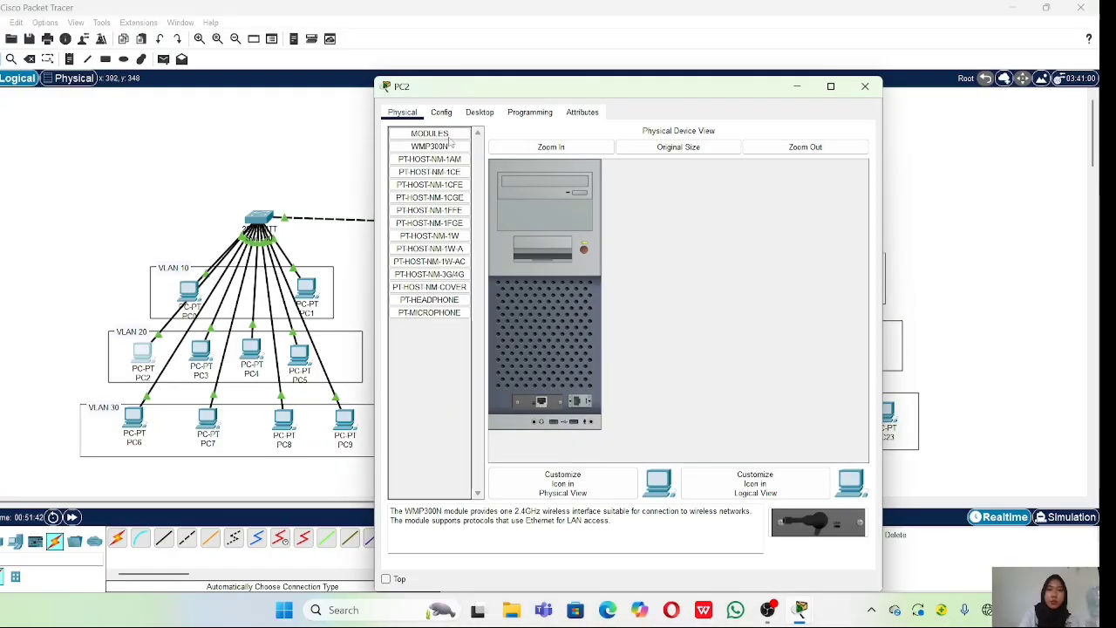
click(480, 112)
click(435, 184)
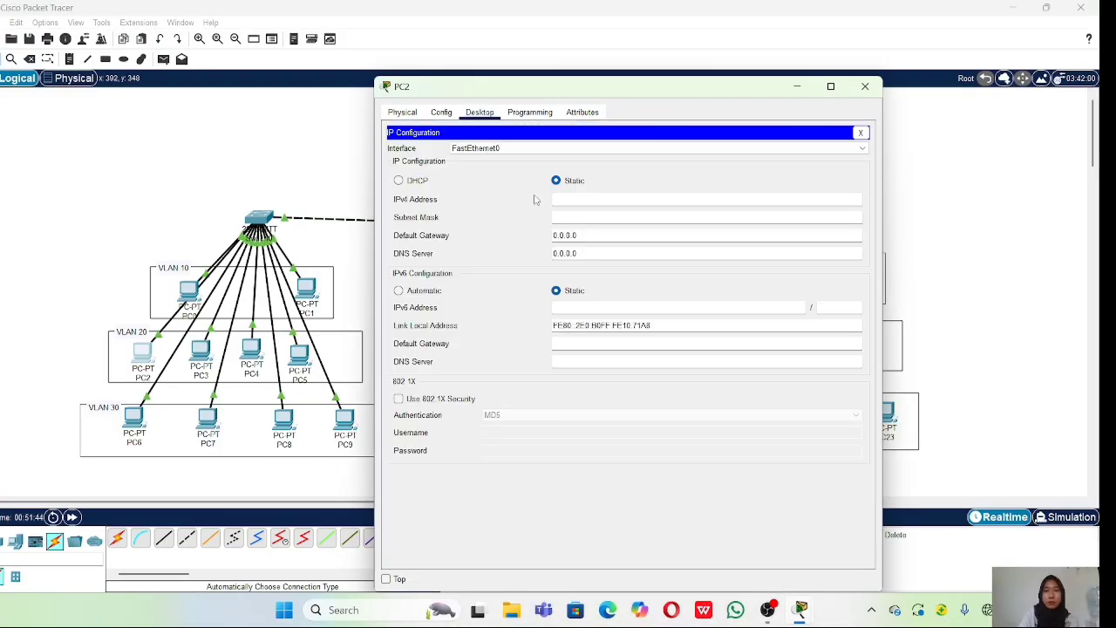
click(399, 180)
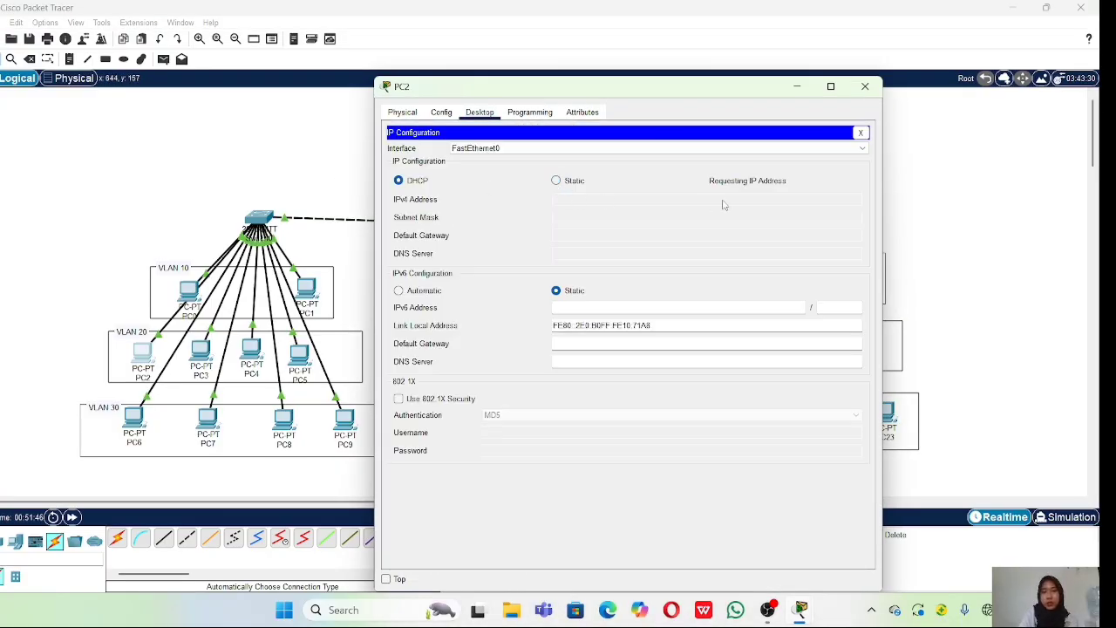
click(977, 213)
Set PC3 in VLAN 20 to obtain its IPv4 address by DHCP.
click(208, 348)
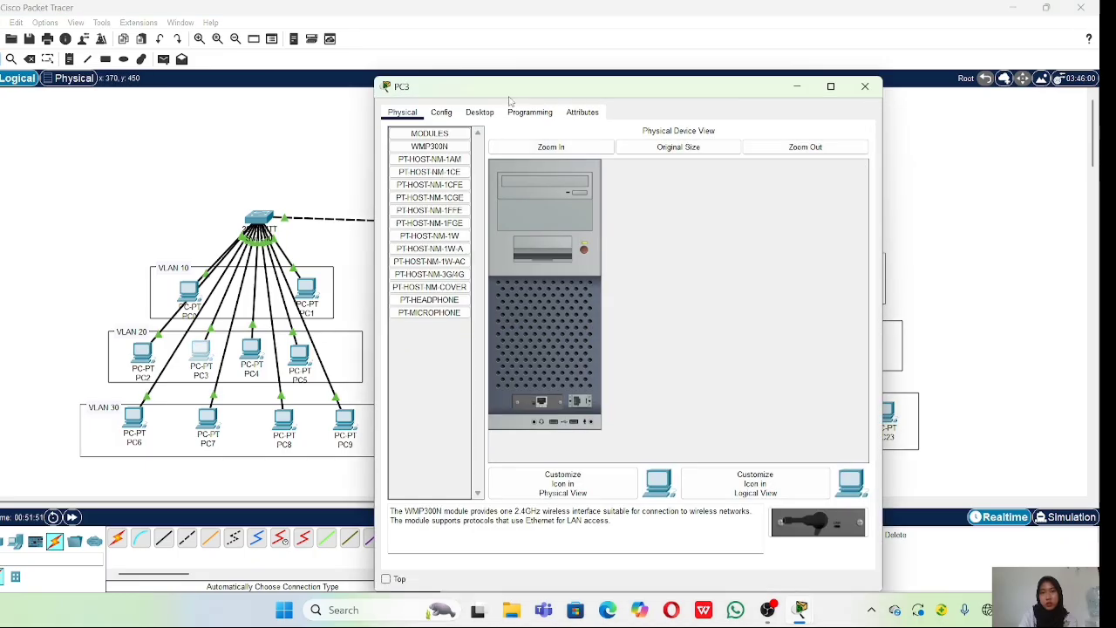
click(480, 112)
click(435, 174)
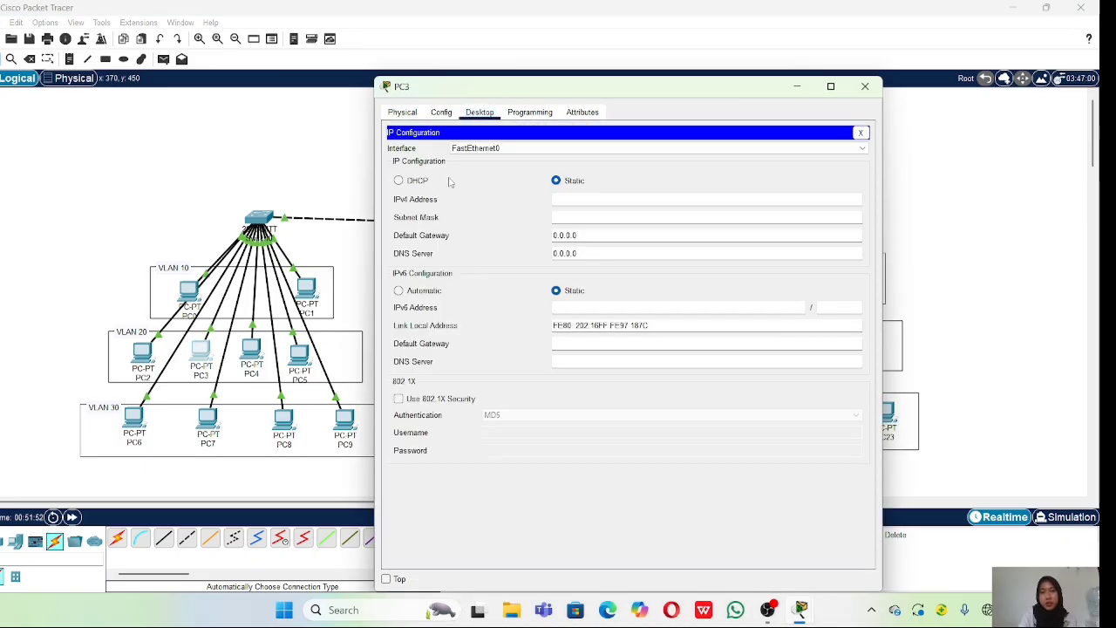
click(398, 181)
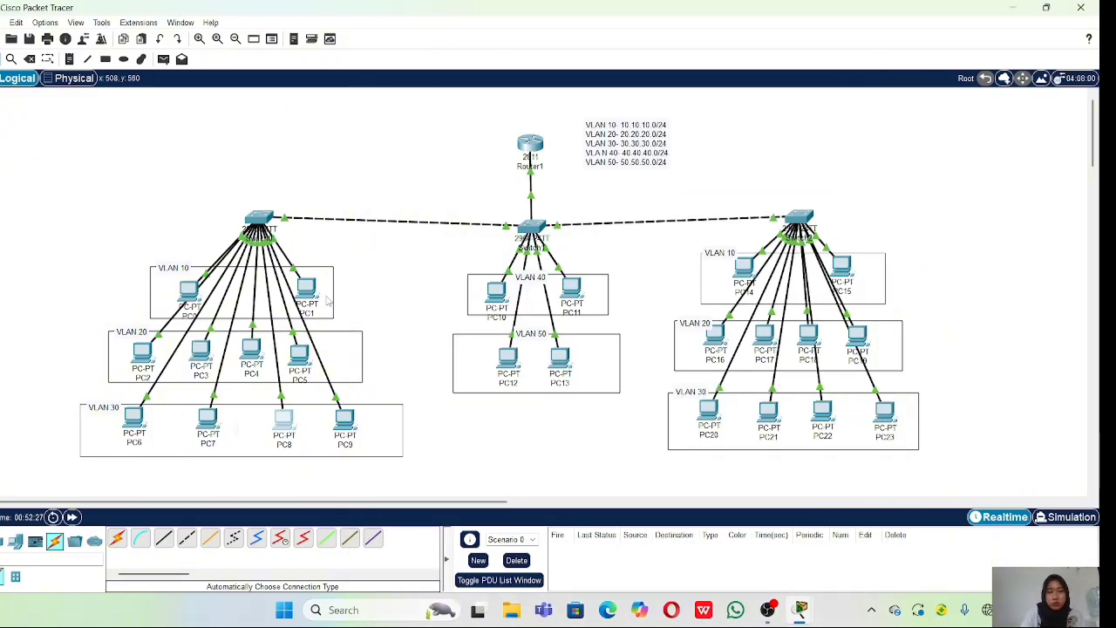
Set PC8 in VLAN 30 to DHCP in its IP configuration and leave the PC's window.
click(283, 423)
click(479, 111)
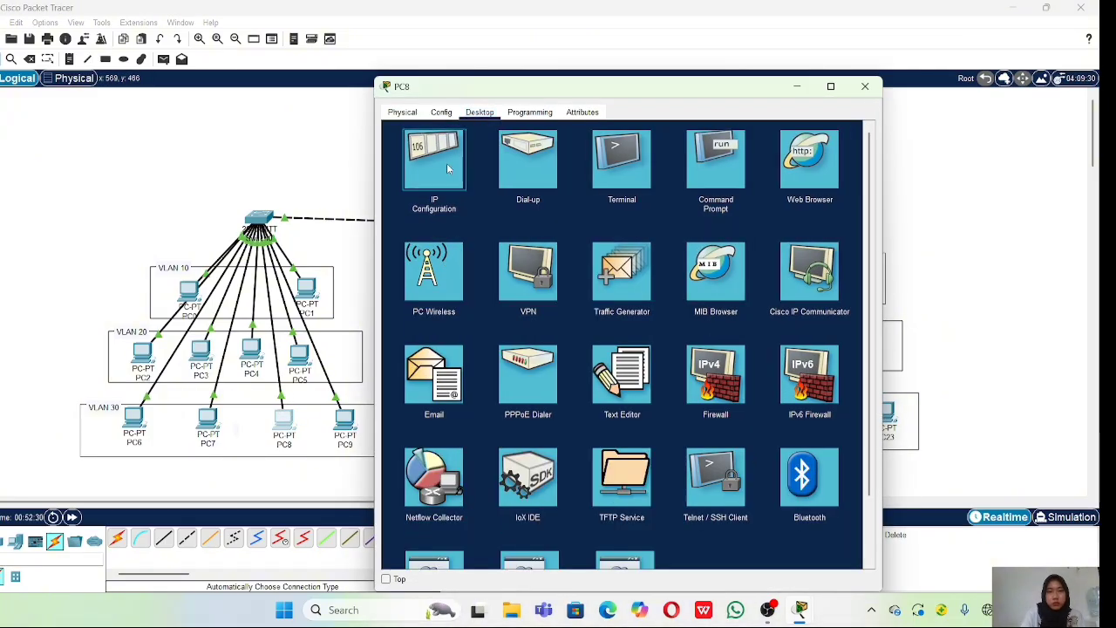
click(447, 168)
click(398, 181)
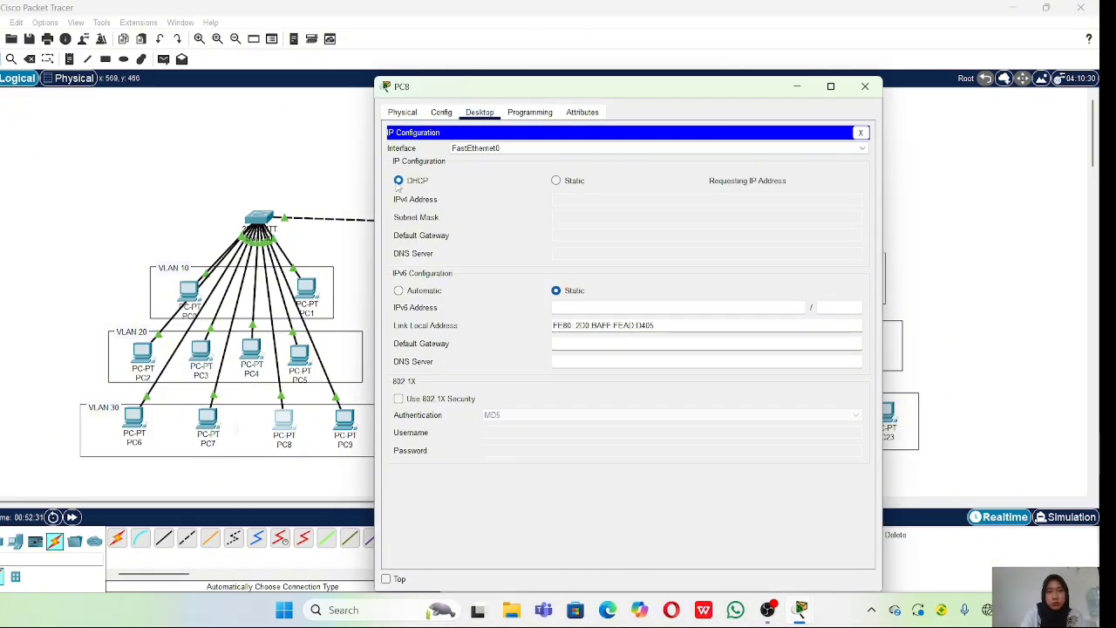
click(349, 179)
Open PC9's IP configuration in VLAN 30 and switch its IPv4 addressing to DHCP.
click(345, 421)
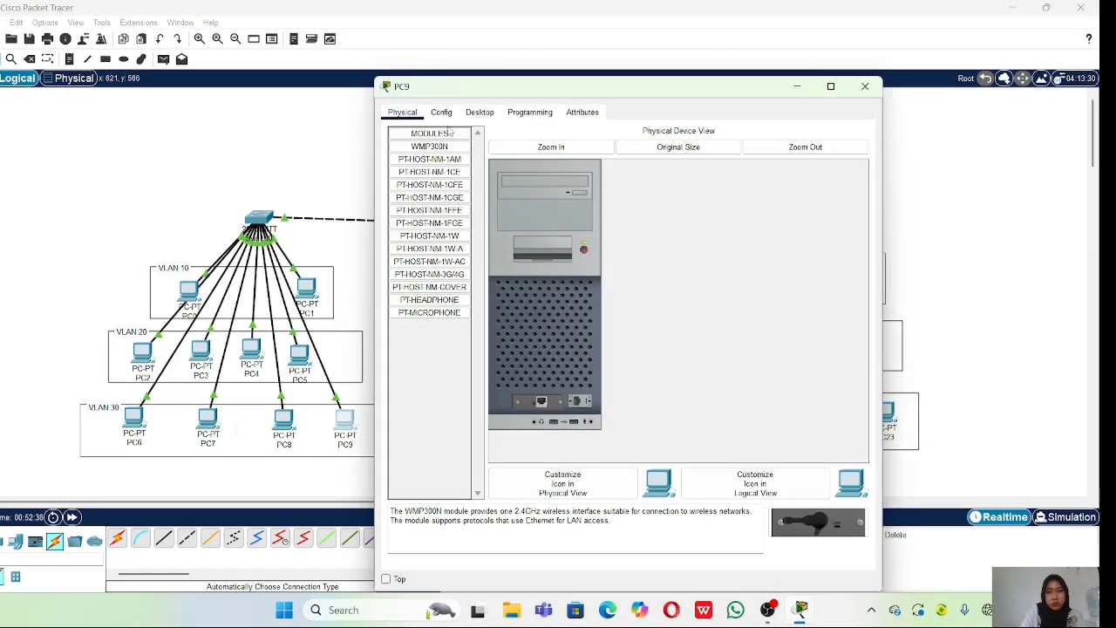
click(482, 118)
click(427, 161)
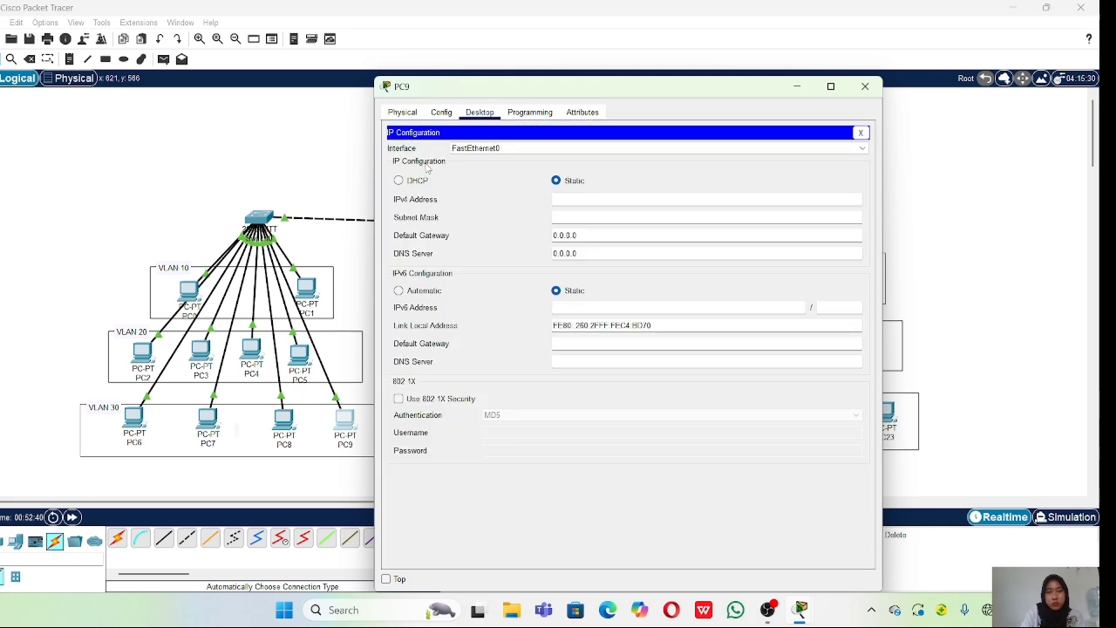
click(399, 179)
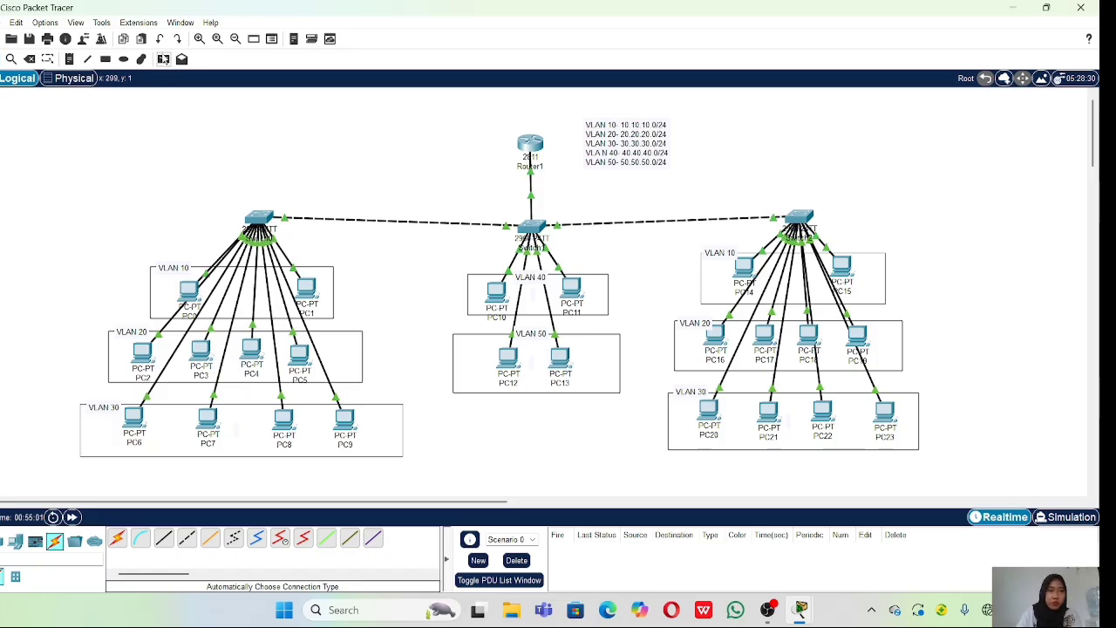
Test connectivity between VLAN 10 and VLAN 40 by sending a simple PDU from PC0 to PC10 twice.
click(189, 287)
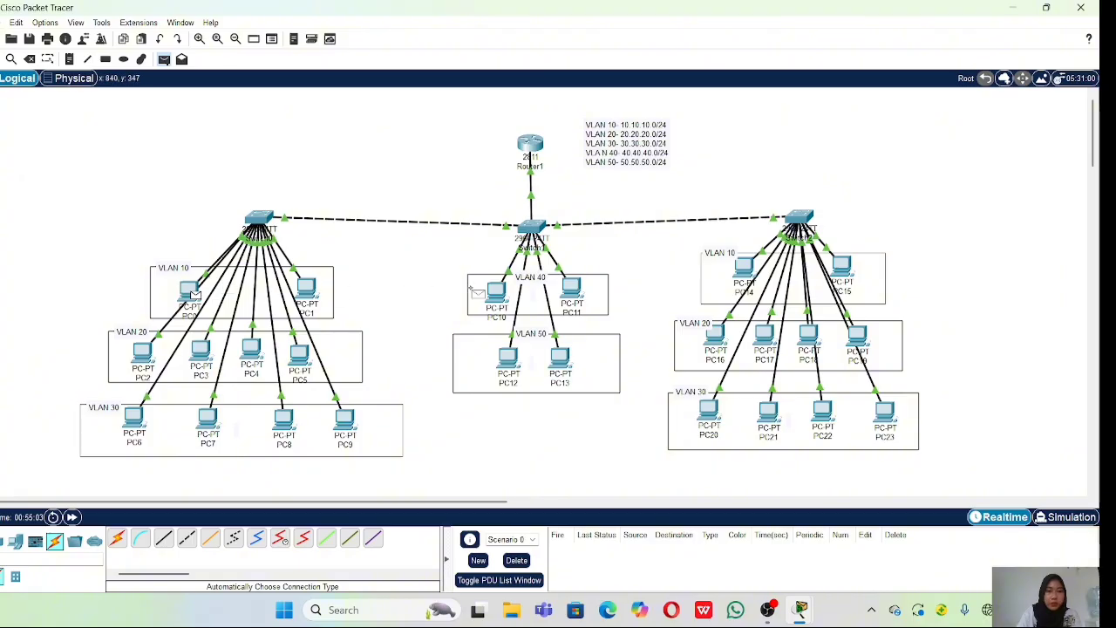
click(495, 290)
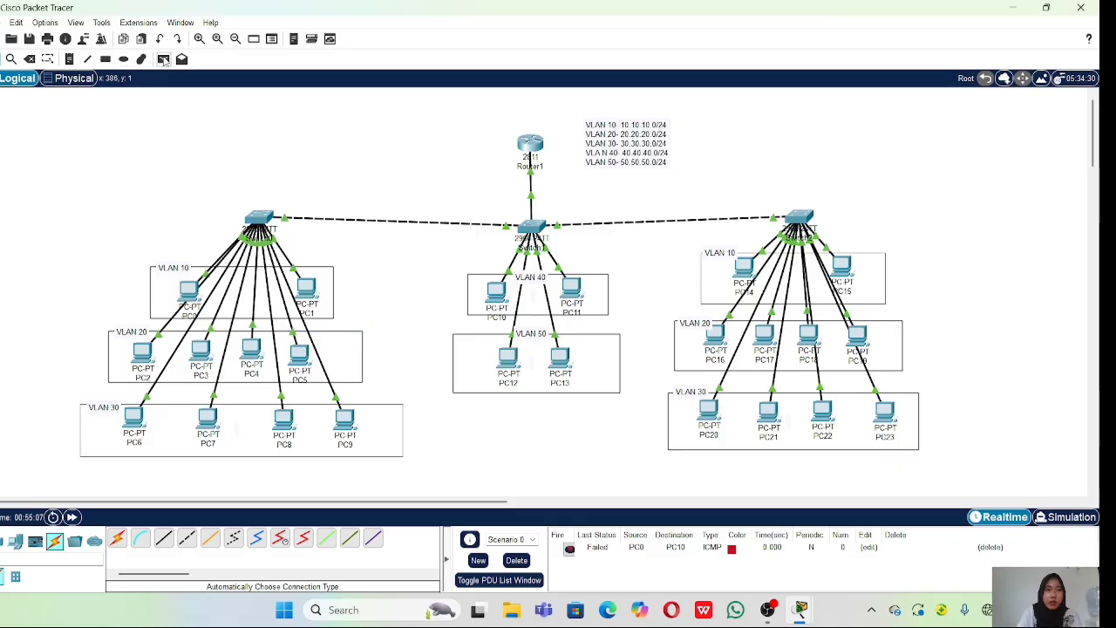
click(186, 293)
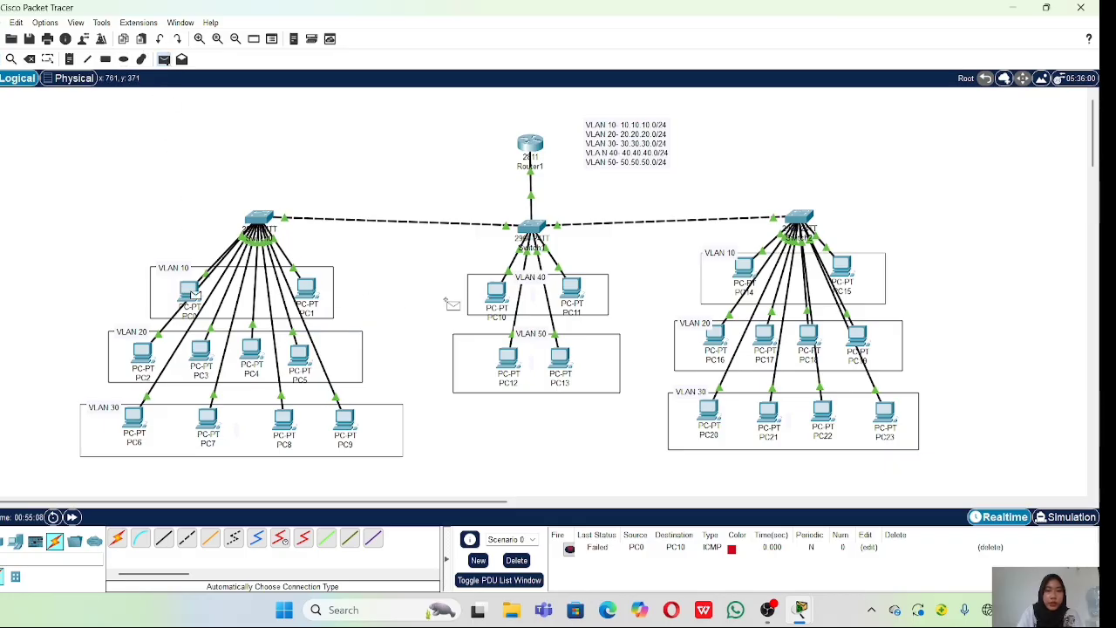
click(493, 295)
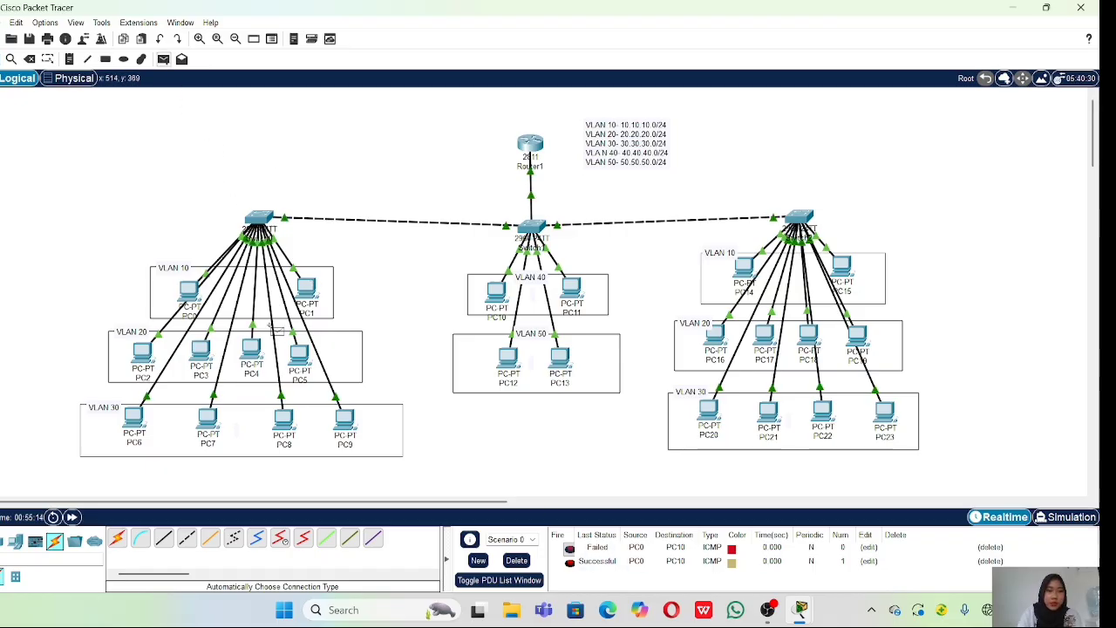
Send a simple PDU from PC4 in VLAN 20 to PC12 in VLAN 50 twice and check the last status of both.
click(253, 349)
click(509, 358)
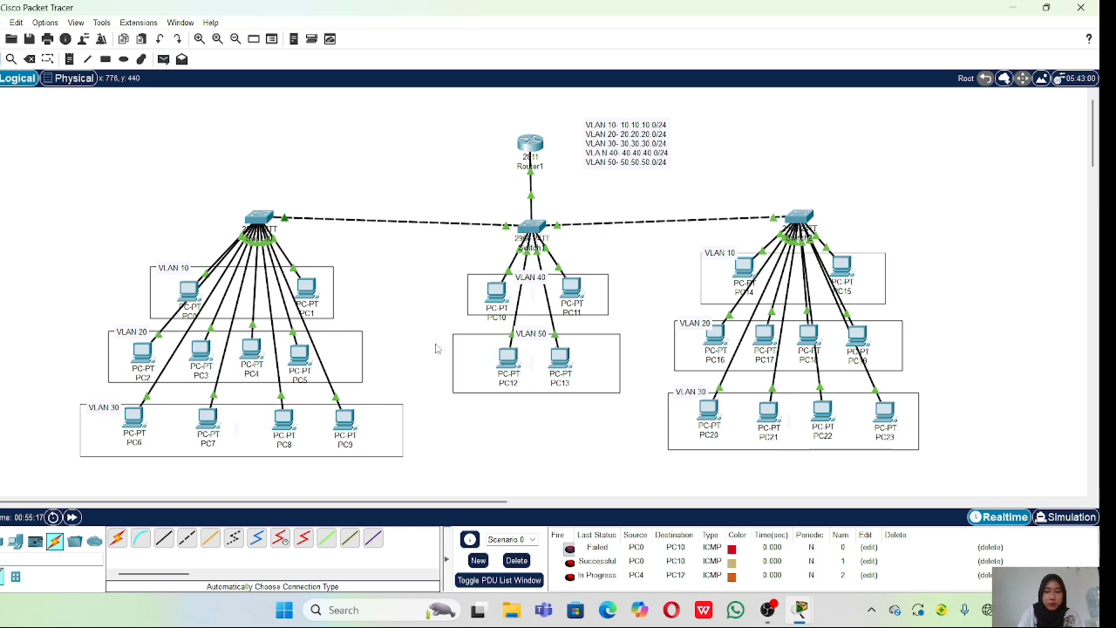
click(163, 64)
click(252, 349)
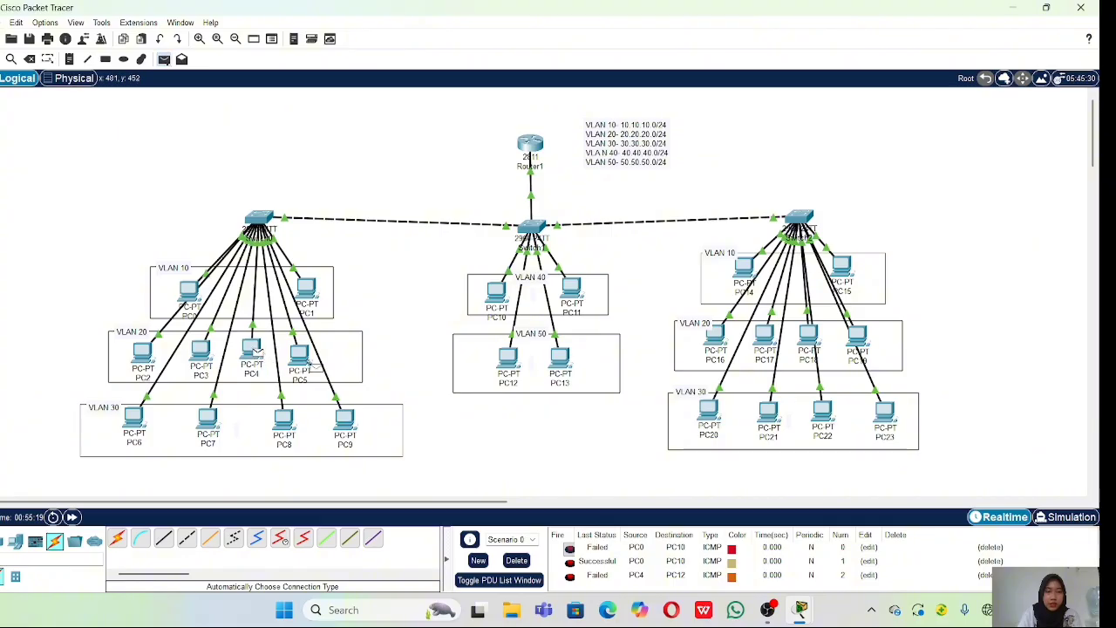
click(507, 357)
scroll(667, 553, down, 1)
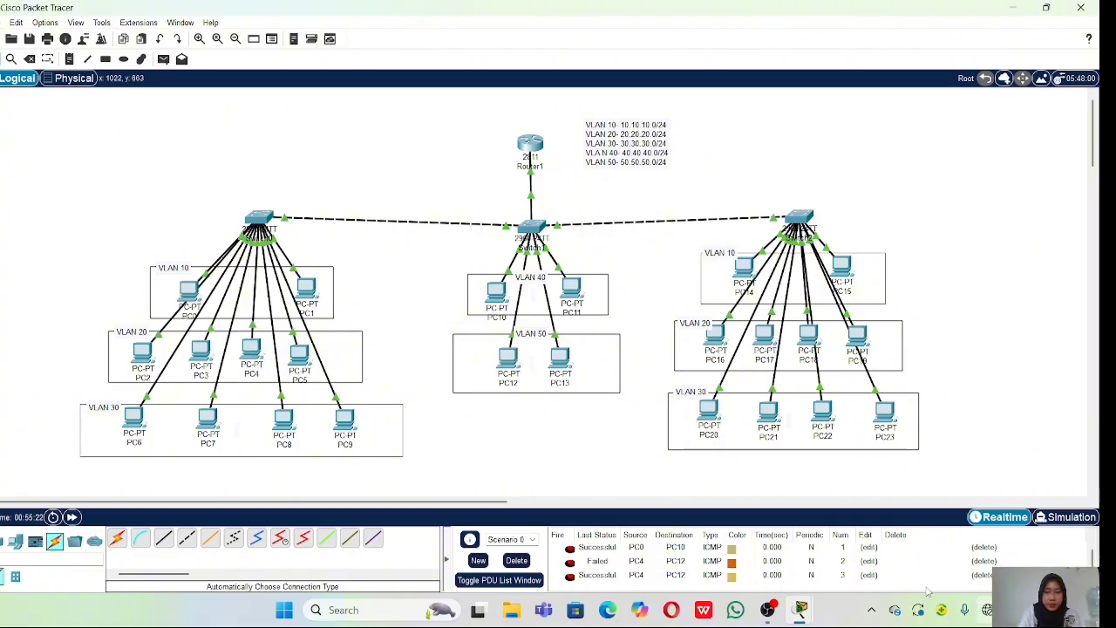
Send simple PDUs from PC14 in VLAN 10 to PC11 in VLAN 40 and check their status in the PDU list.
click(163, 59)
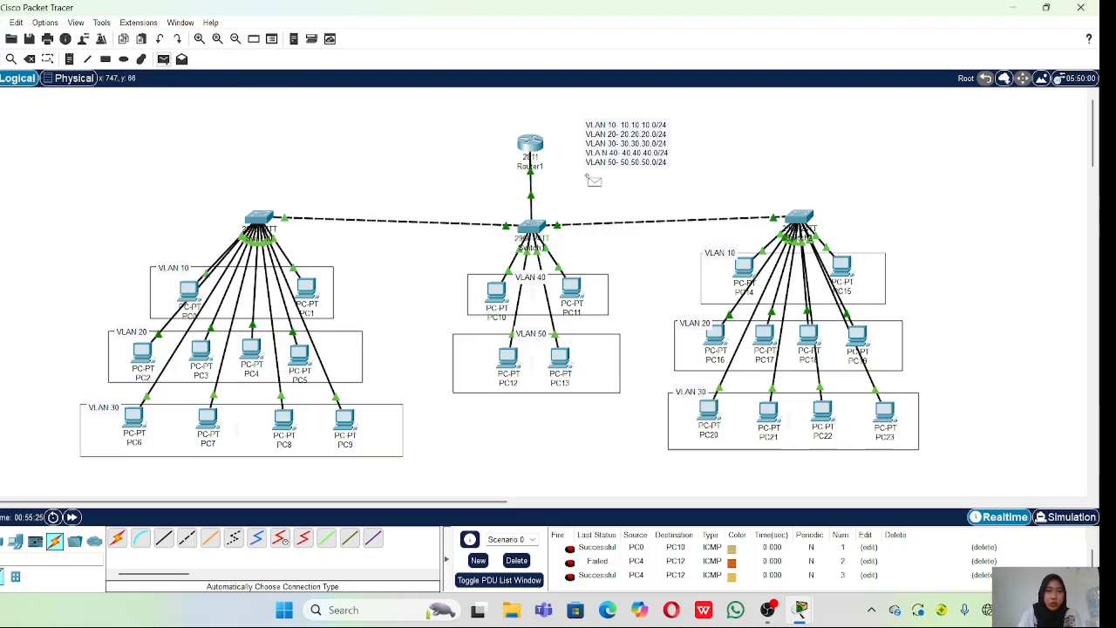
click(745, 270)
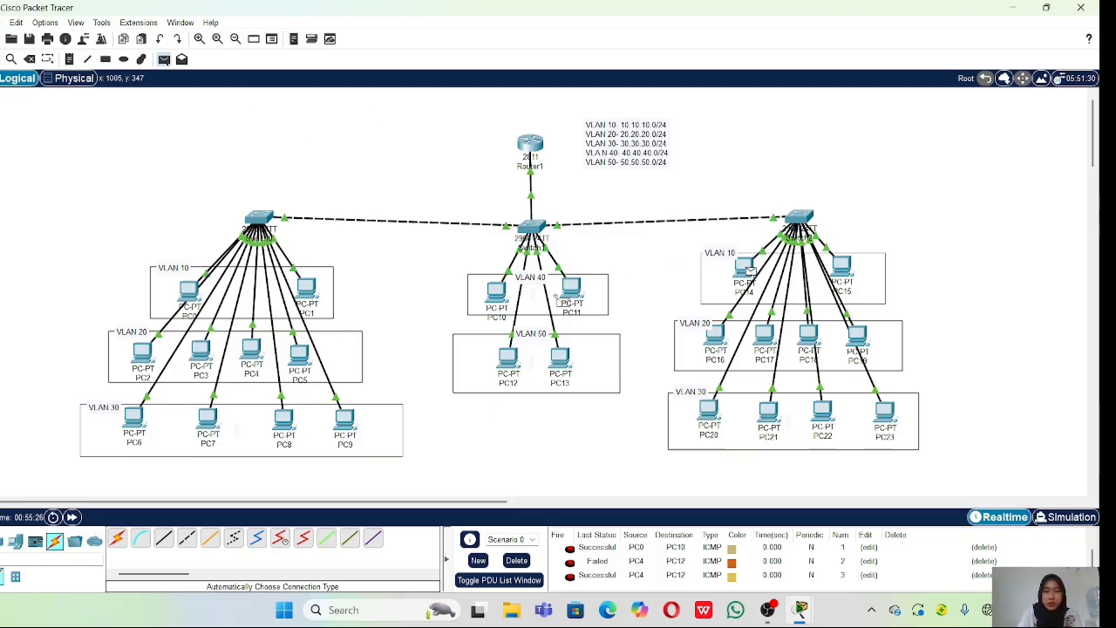
click(568, 289)
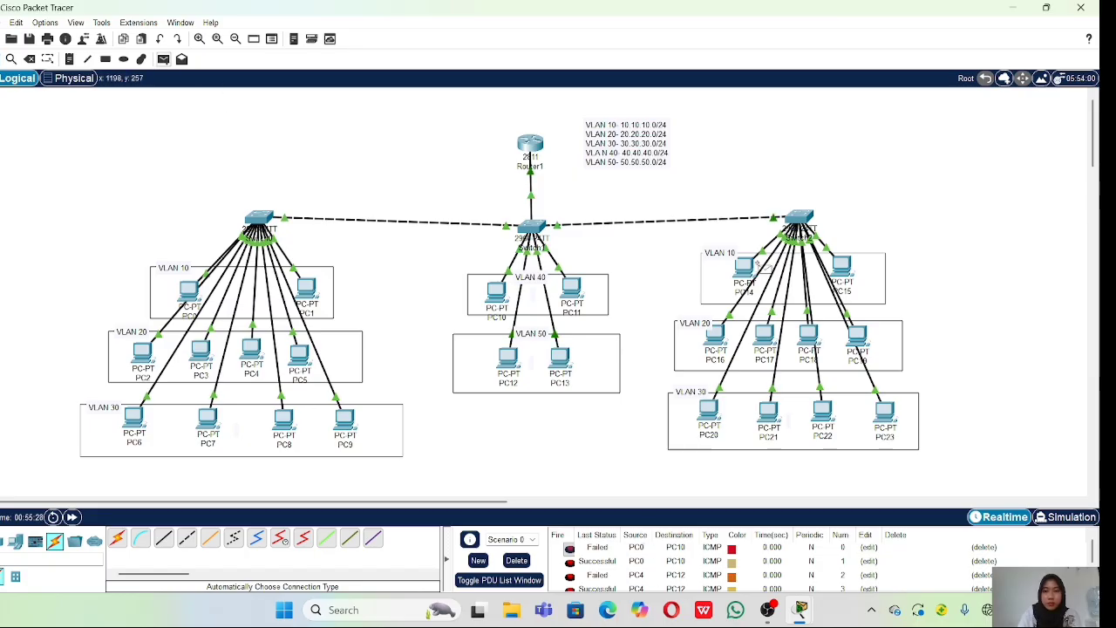
right_click(752, 535)
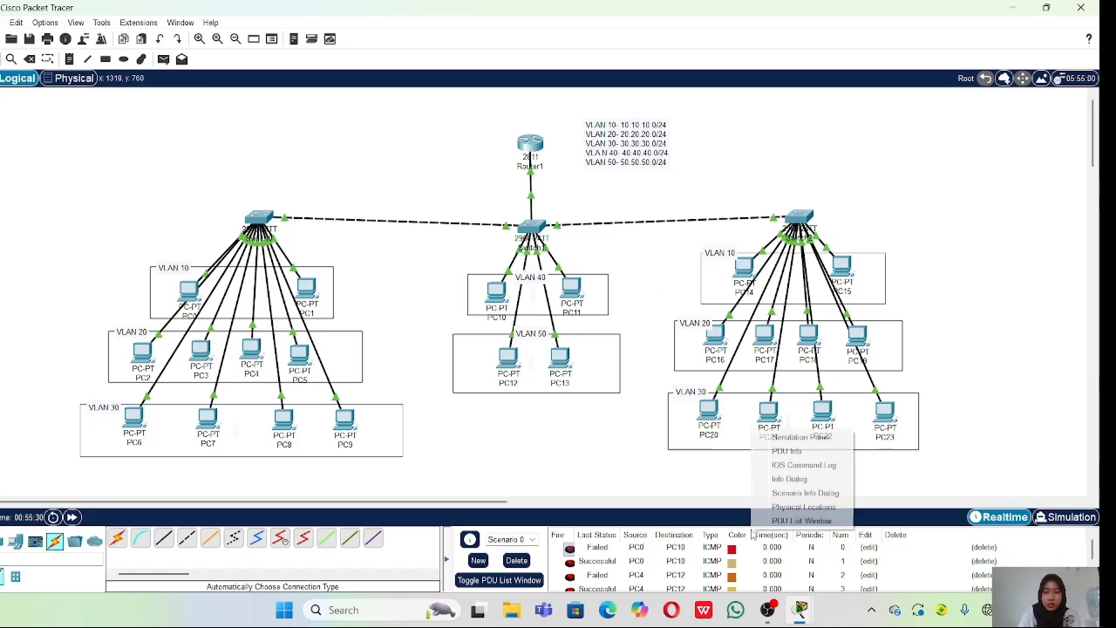
click(662, 420)
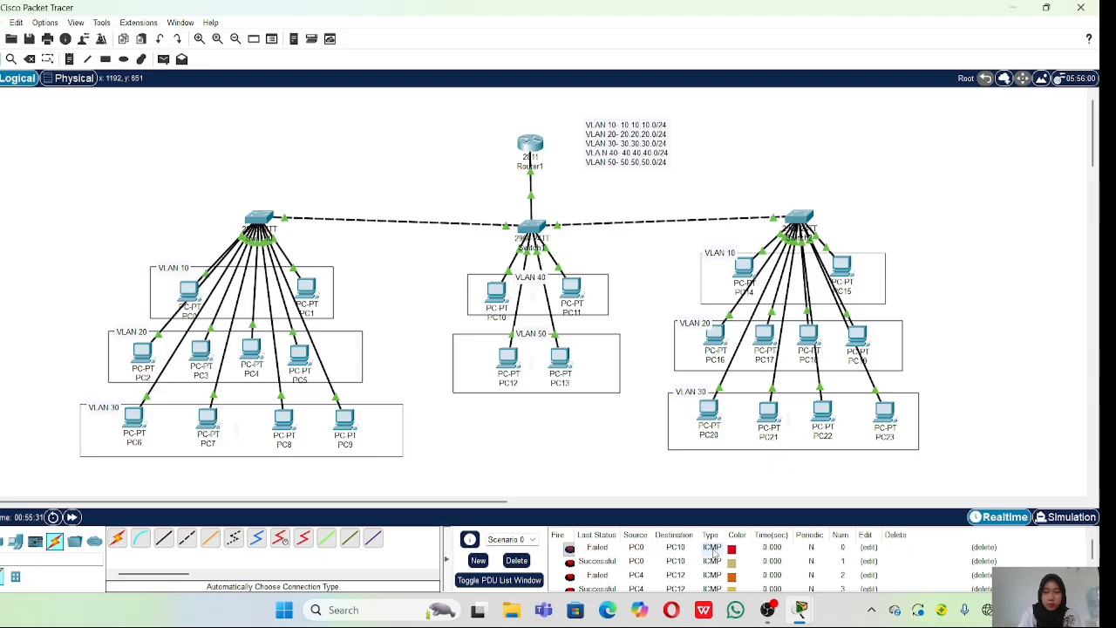
scroll(702, 563, down, 2)
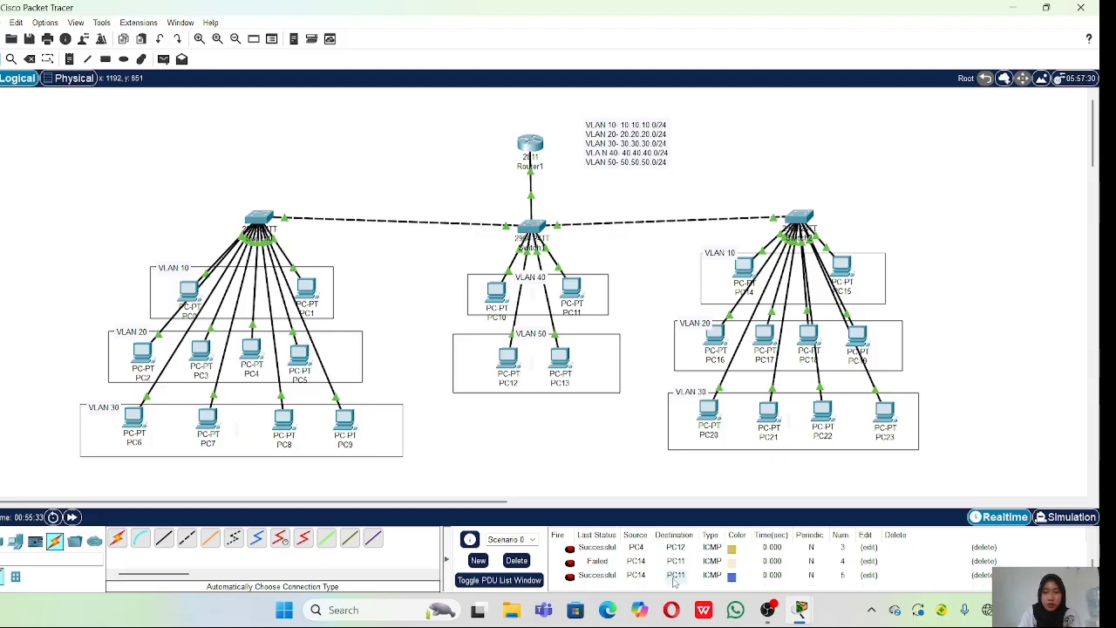
Delete the current scenario's PDUs and send a new simple PDU from PC19 to PC5, both in VLAN 20.
click(516, 559)
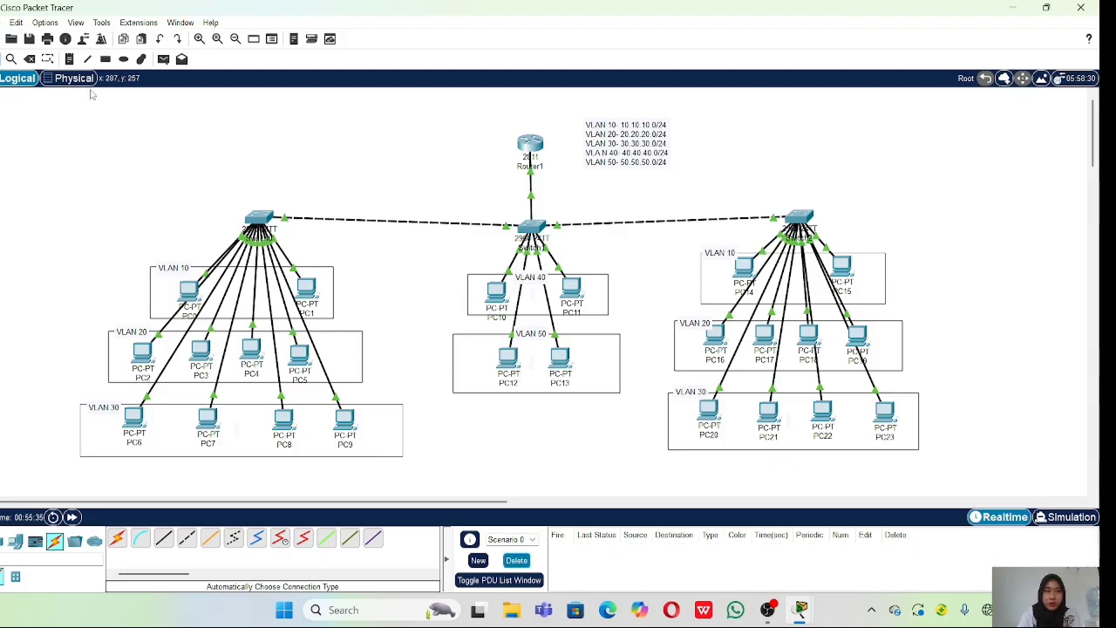
click(858, 336)
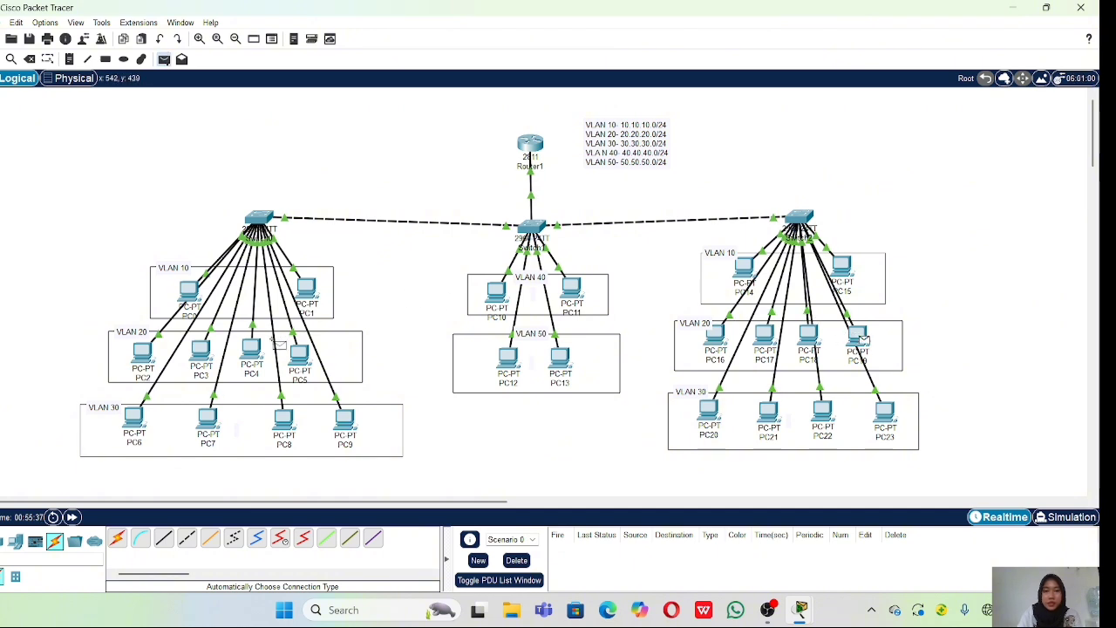
click(299, 354)
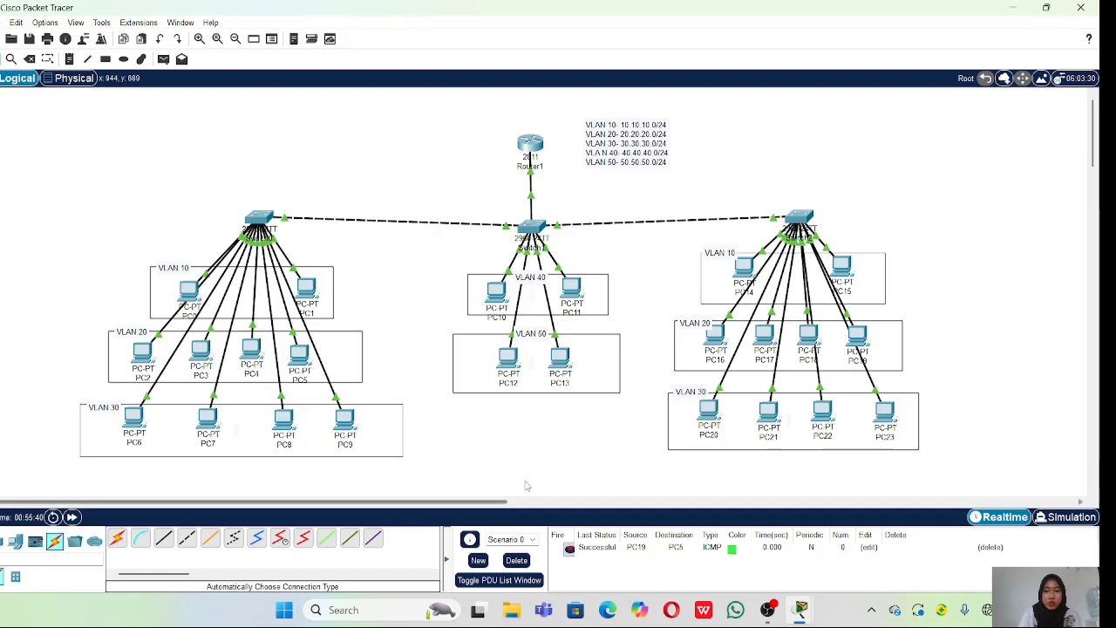
Test connectivity from VLAN 20 to VLAN 10 by sending a simple PDU from PC17 to PC14.
click(163, 59)
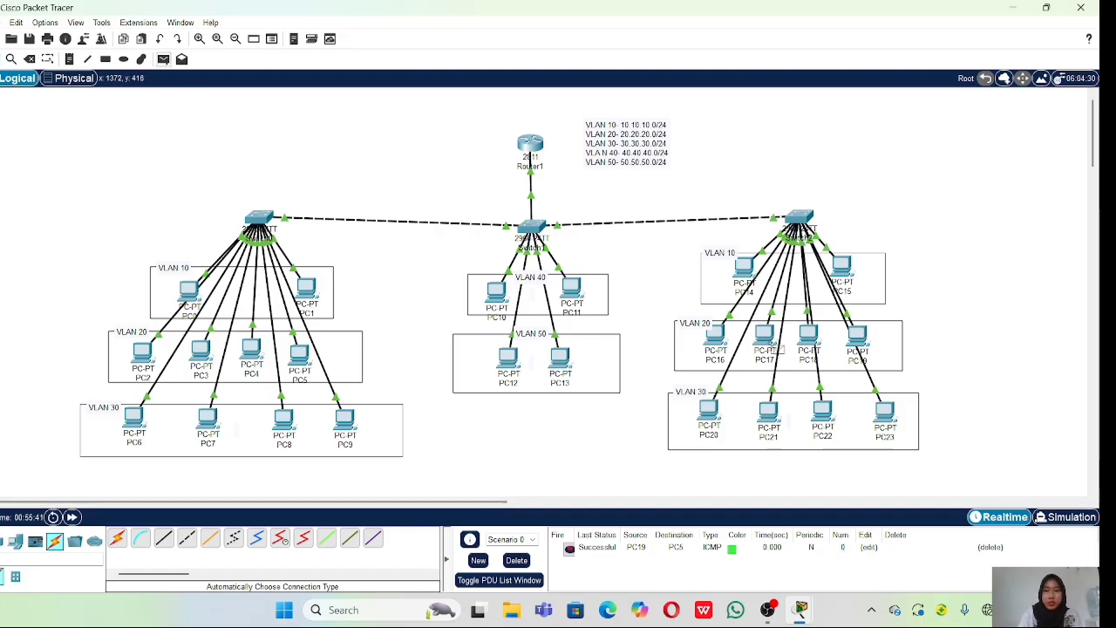
click(765, 340)
click(744, 269)
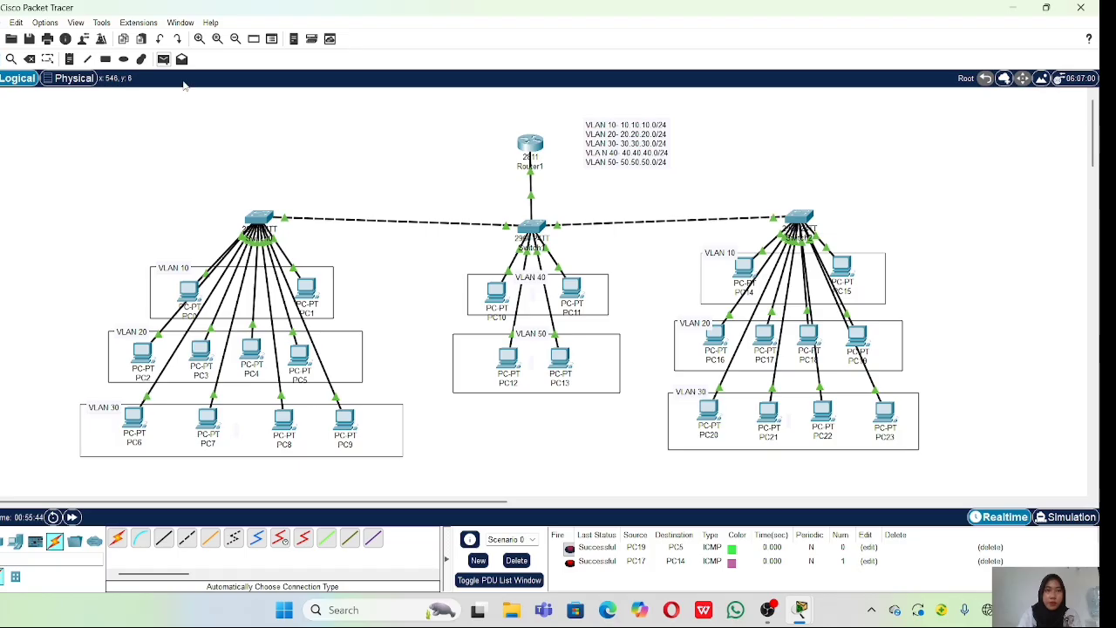
Send a simple PDU from PC2 in VLAN 20 to PC20 in VLAN 30 twice and check the status of both.
click(140, 358)
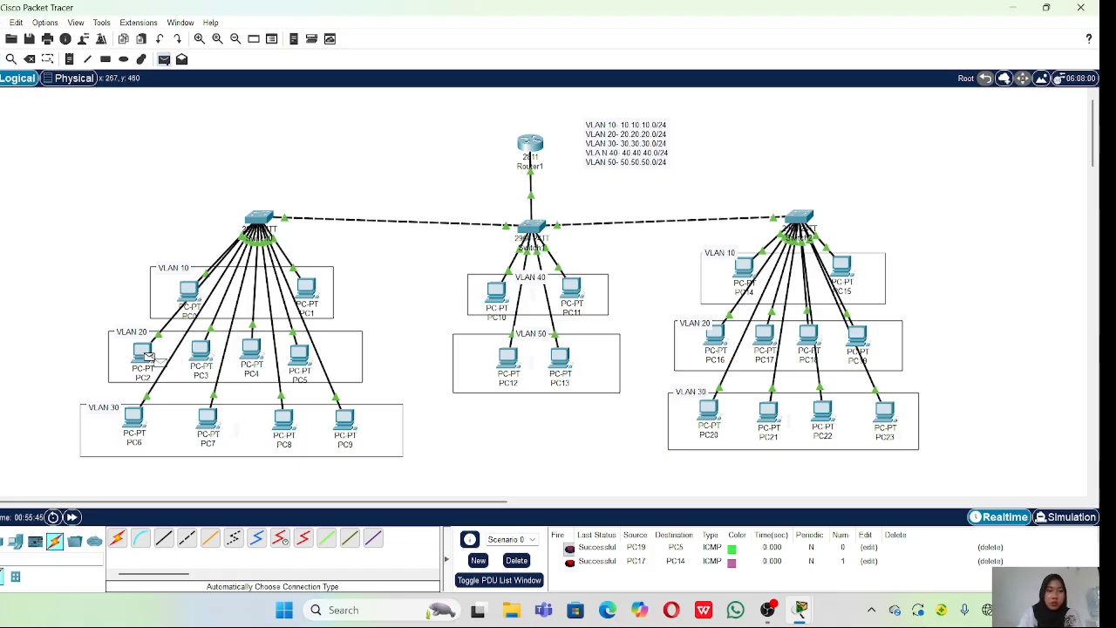
click(708, 412)
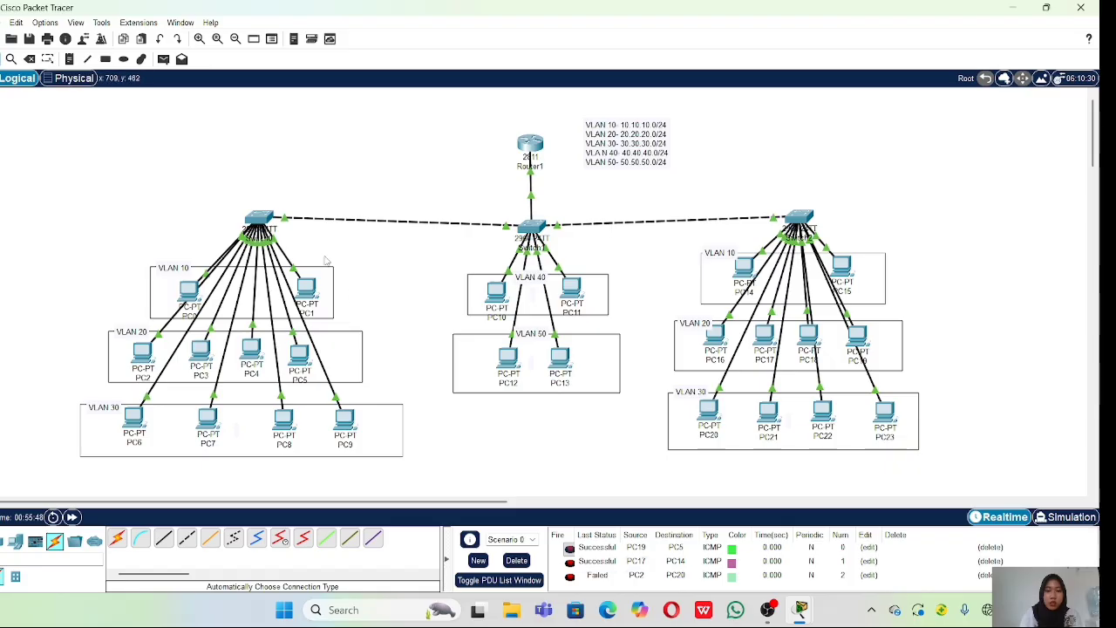
click(163, 59)
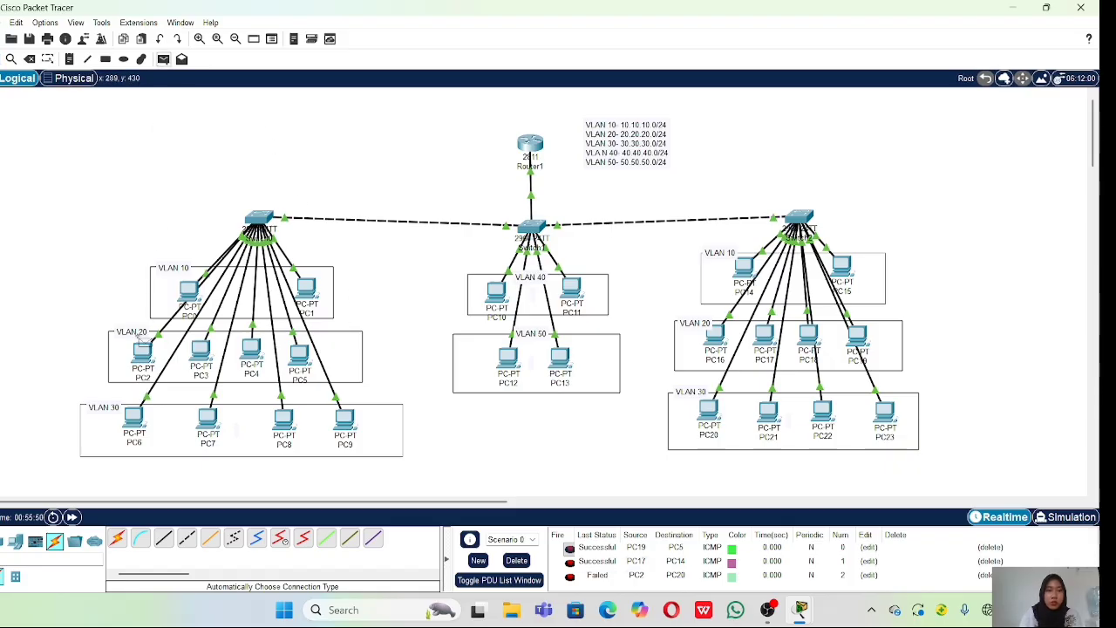
click(136, 347)
click(703, 418)
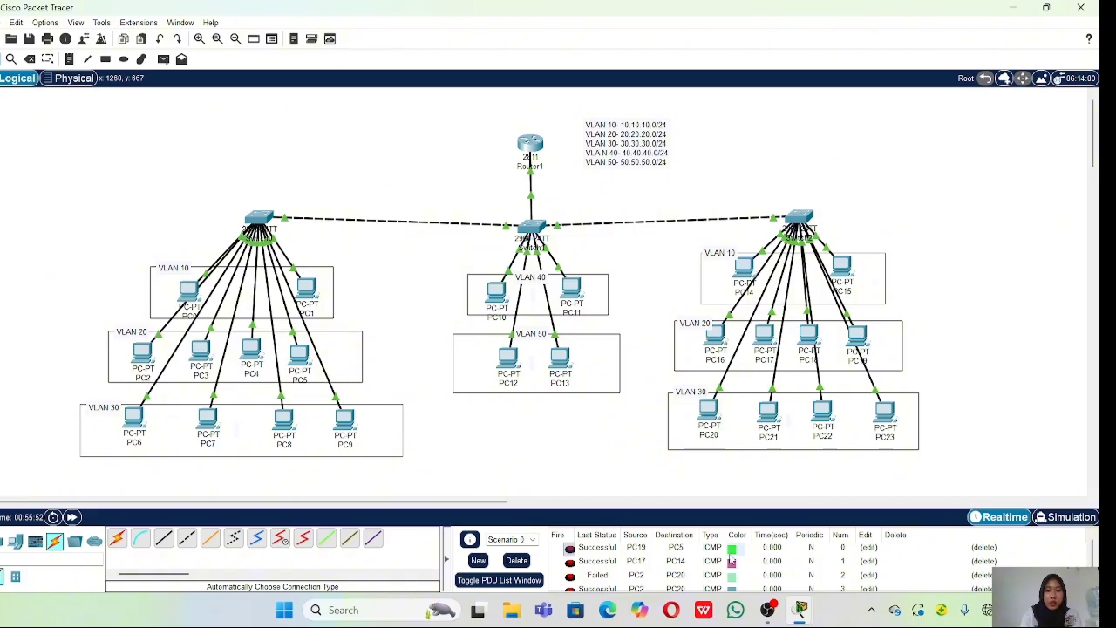
scroll(647, 577, down, 1)
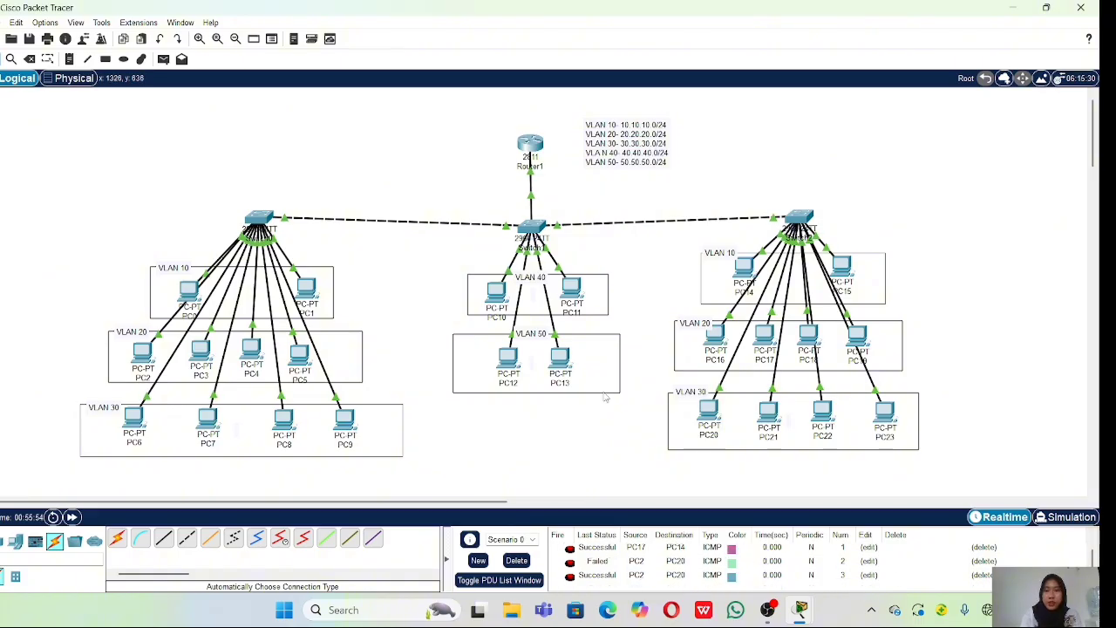